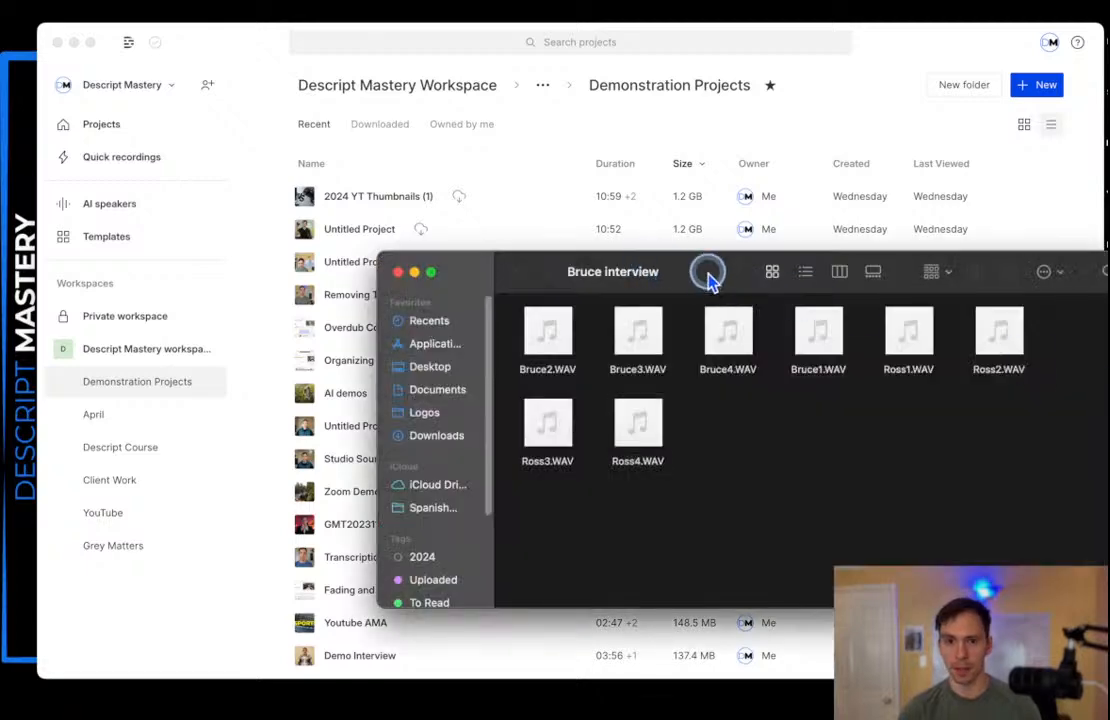
- Review the Bruce and Ross WAV recordings in the Bruce interview folder, marking each speaker's set of files
drag(709, 273, 538, 154)
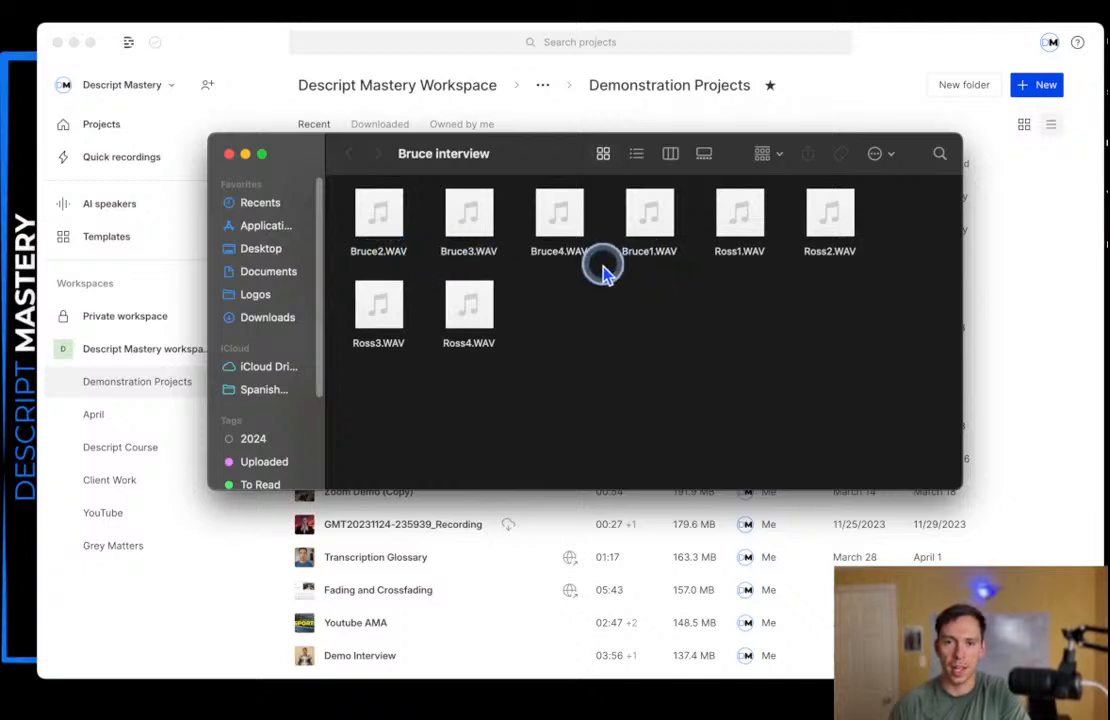
drag(668, 268, 374, 228)
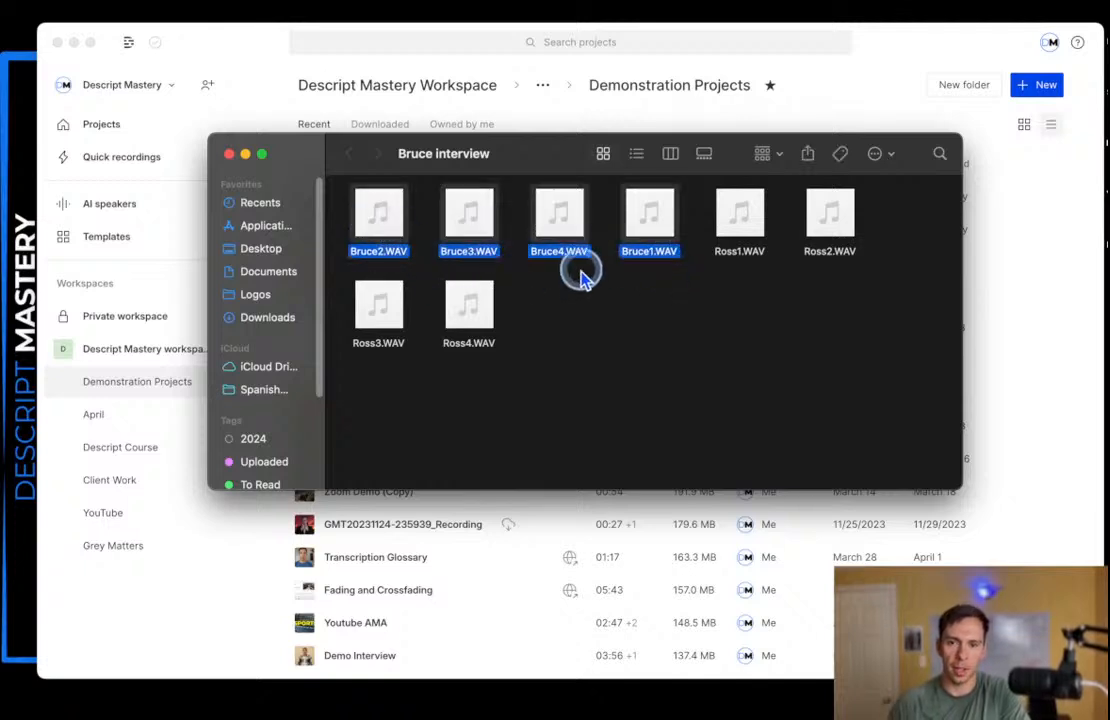
drag(872, 295, 748, 208)
drag(580, 352, 375, 310)
click(778, 344)
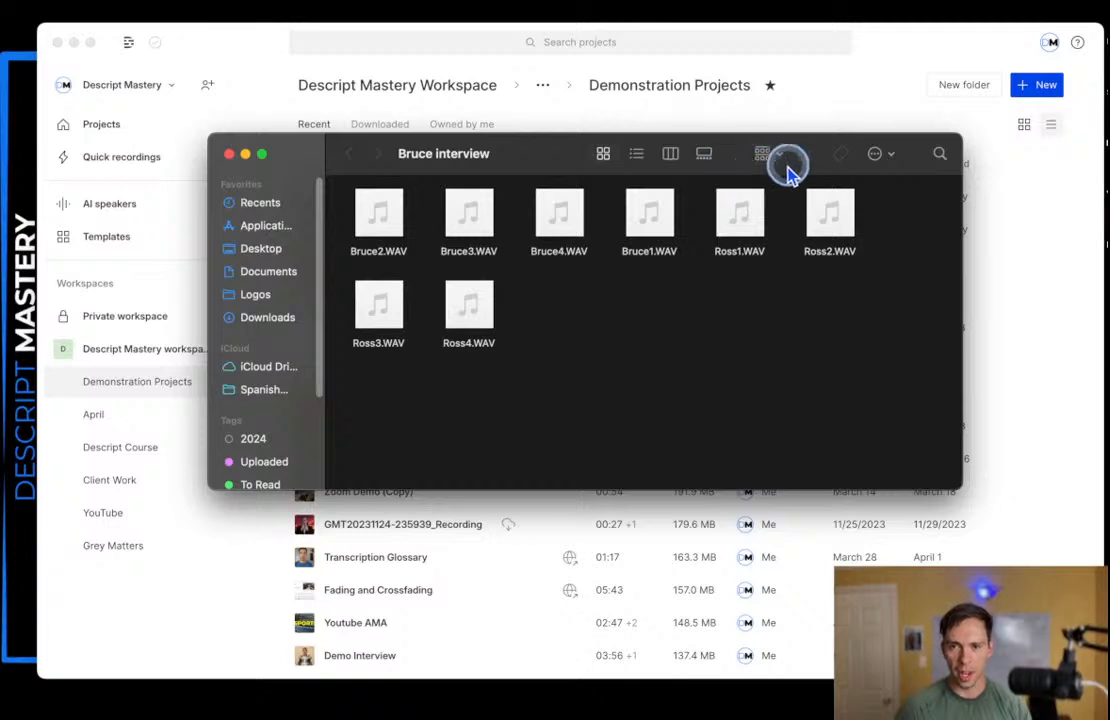
drag(546, 168, 550, 184)
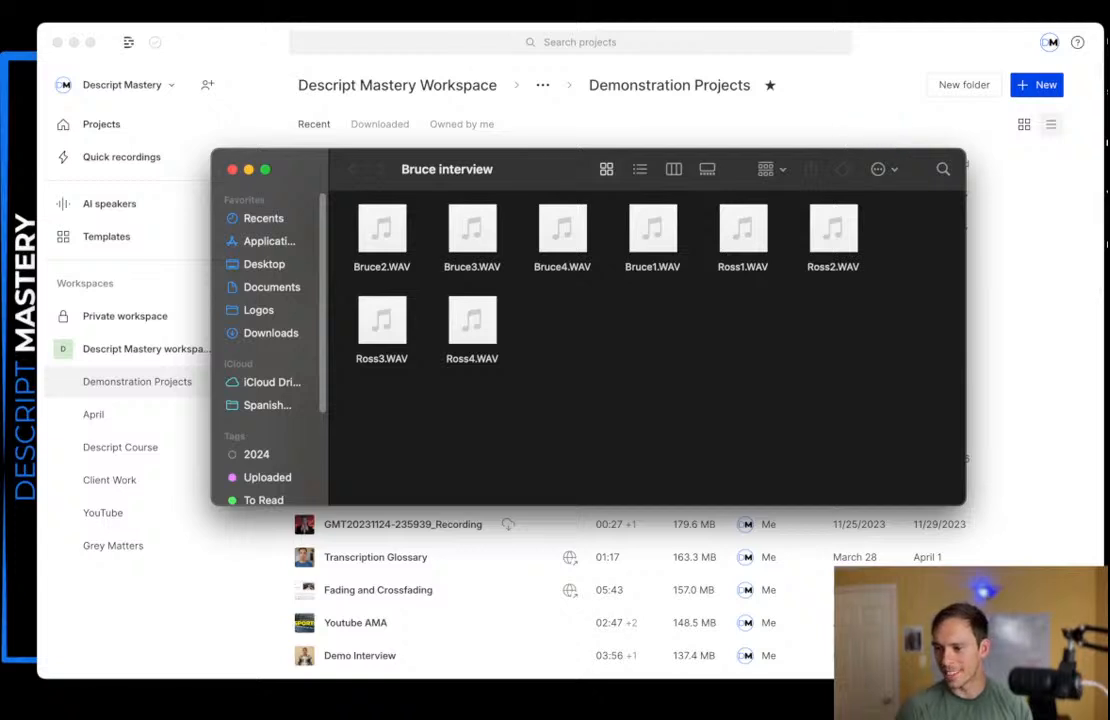
- Switch to Descript and create a new audio project titled "Interview" with an empty composition
click(872, 116)
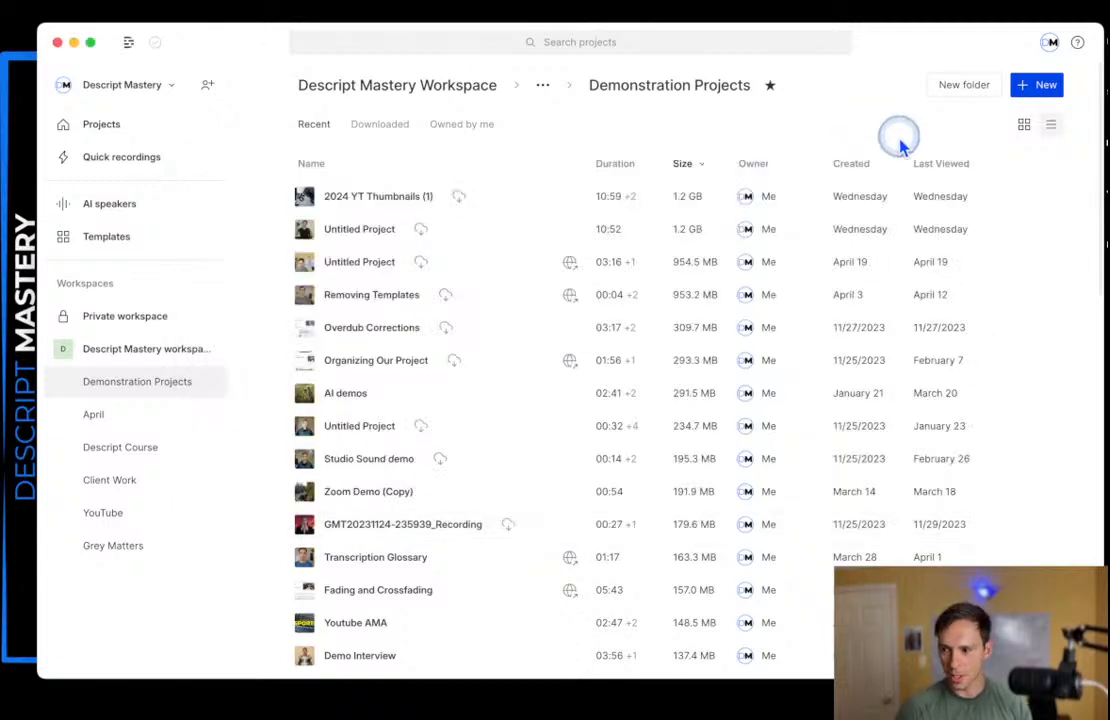
click(1036, 87)
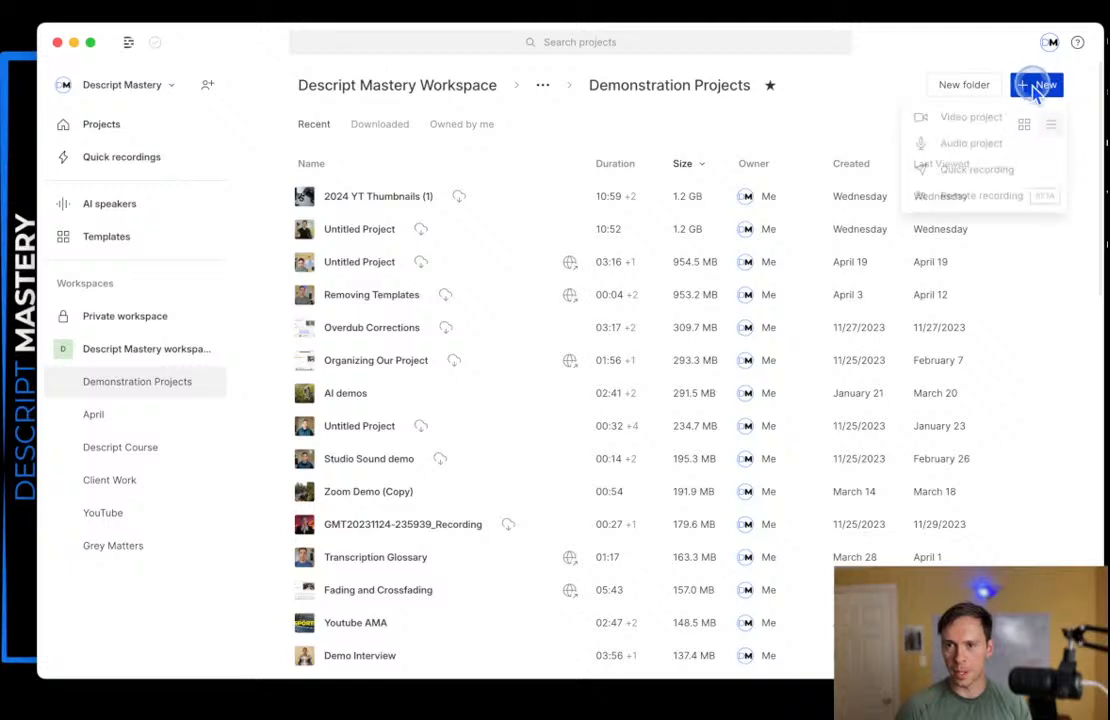
click(994, 150)
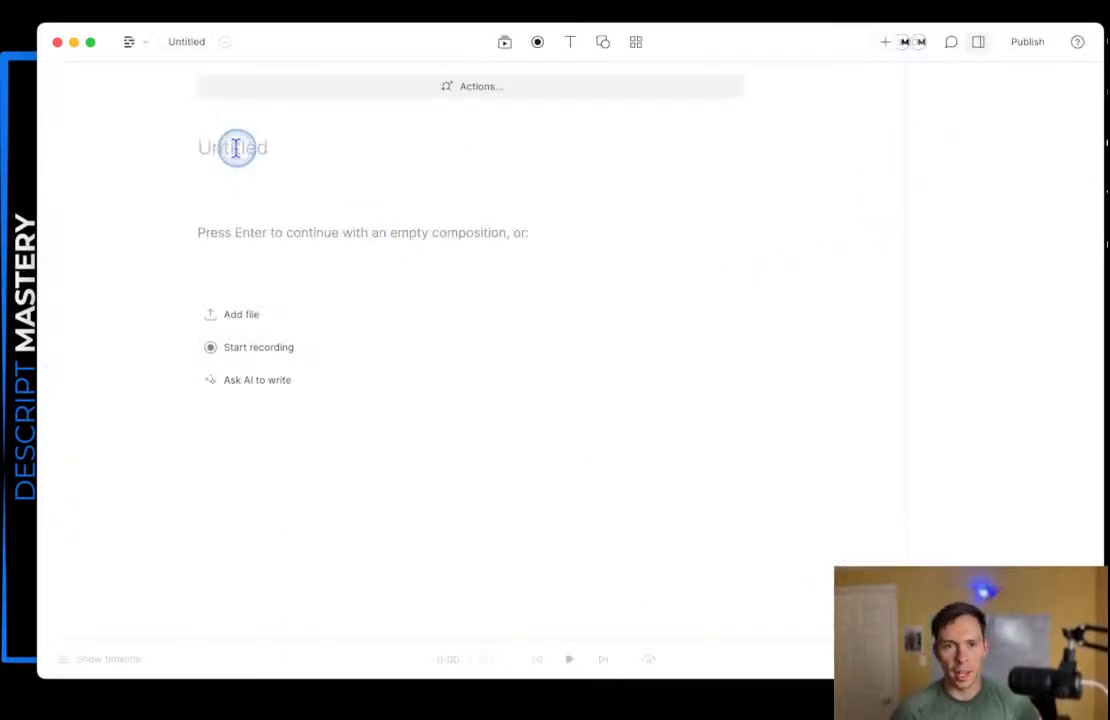
text(Interview)
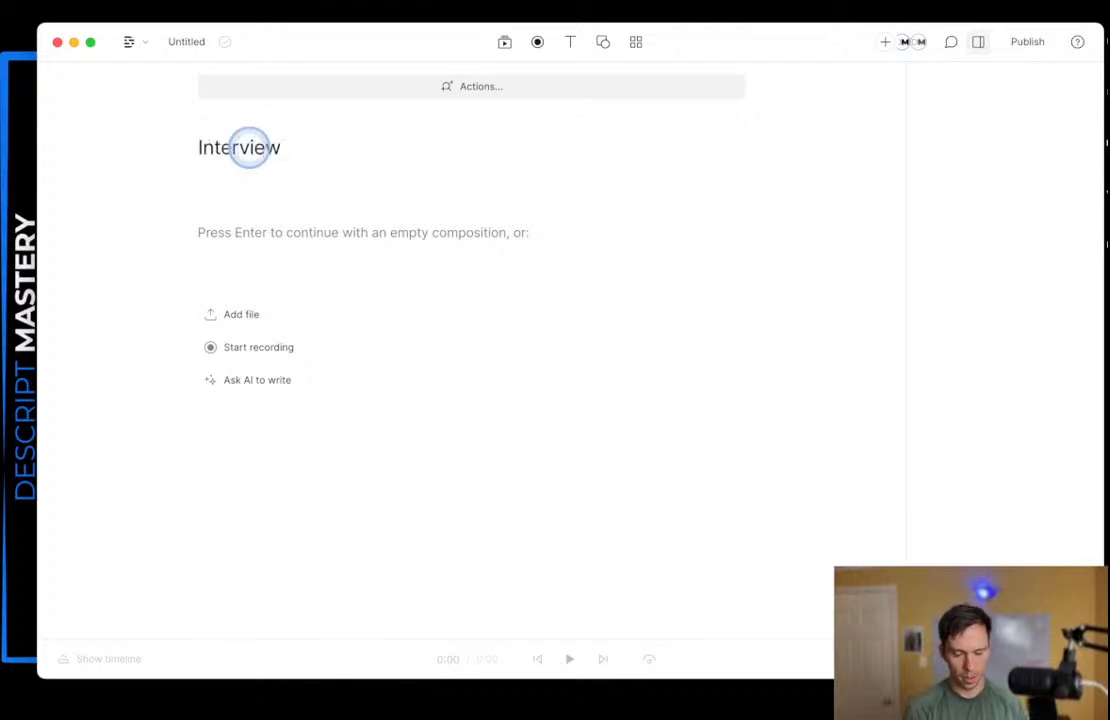
key(Return)
click(288, 236)
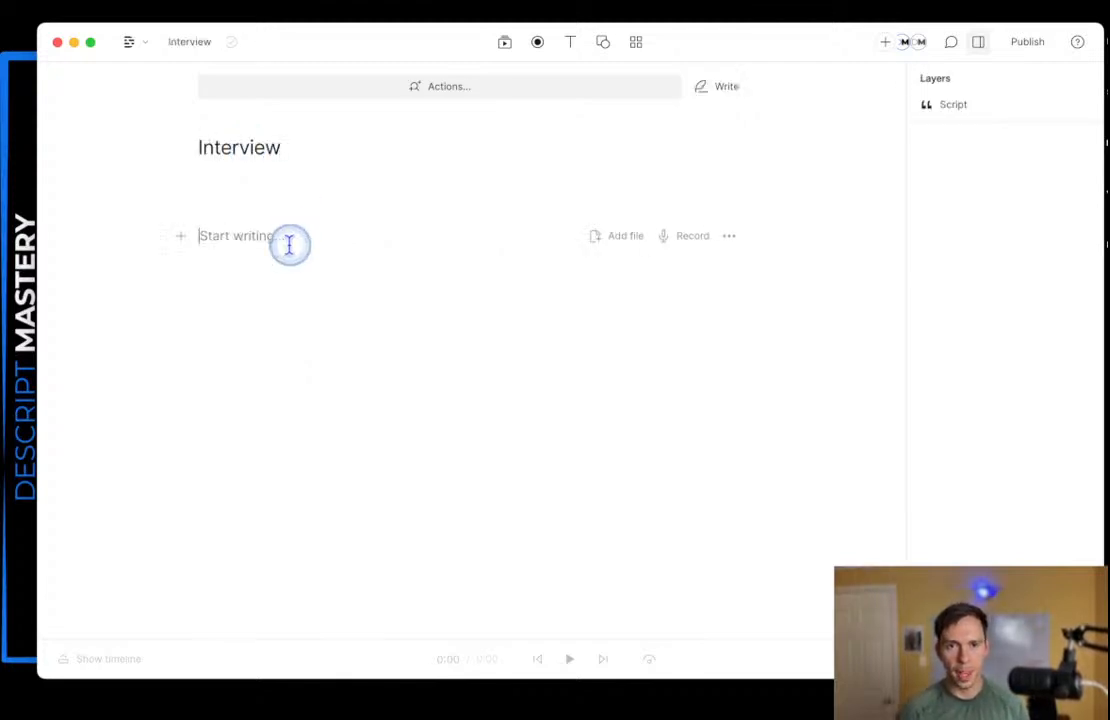
- Import all eight WAV files, Bruce1 to Bruce4 and Ross1 to Ross4, from the Bruce interview folder into the project's files
click(504, 57)
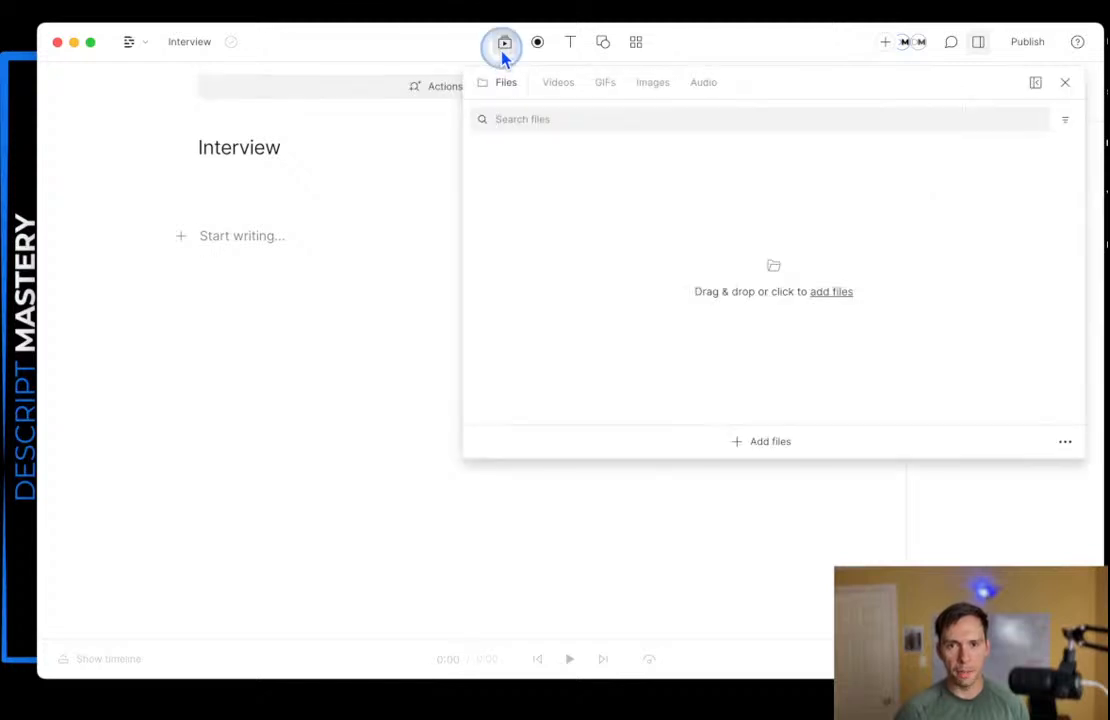
click(504, 52)
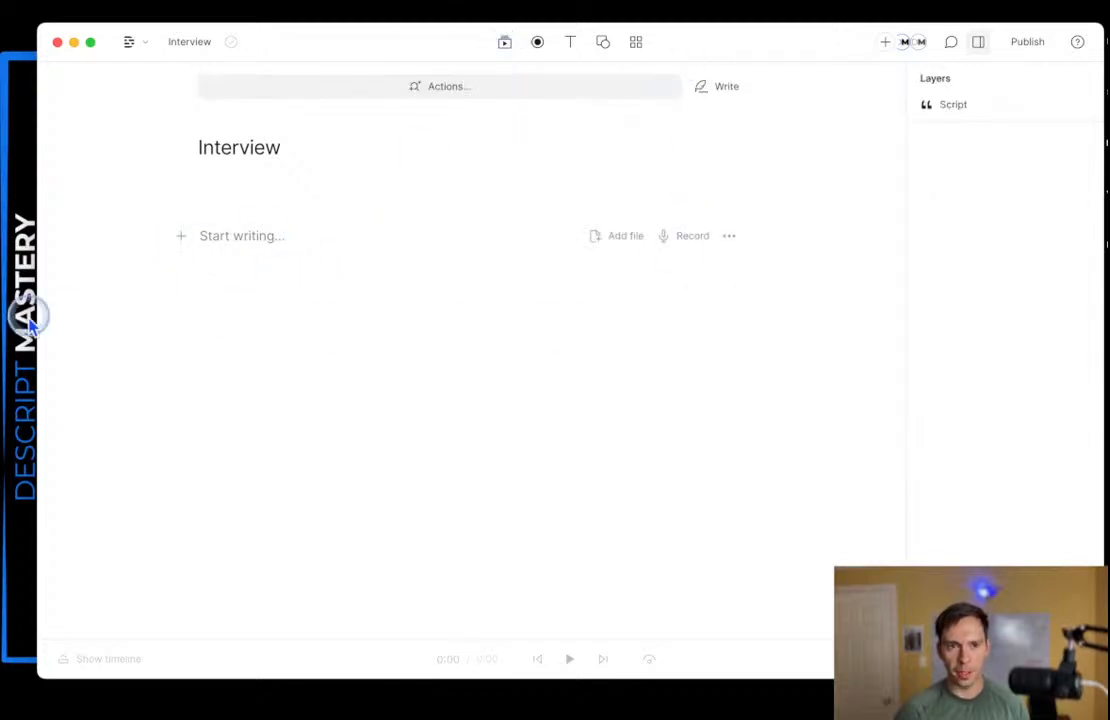
click(2, 36)
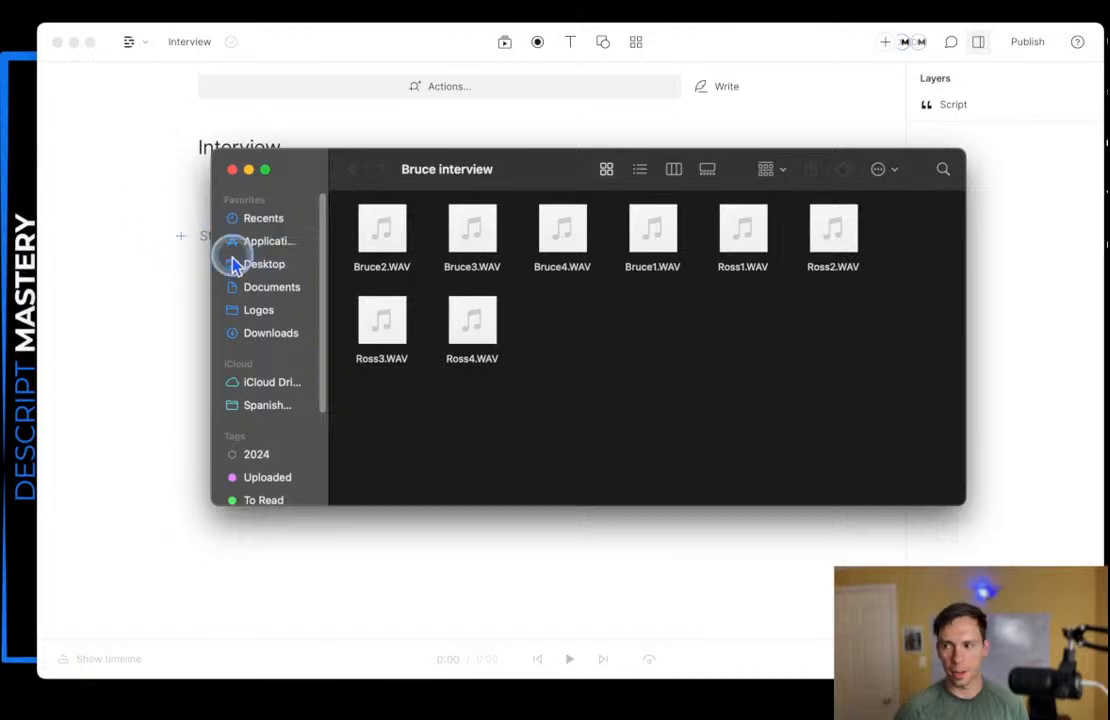
click(505, 45)
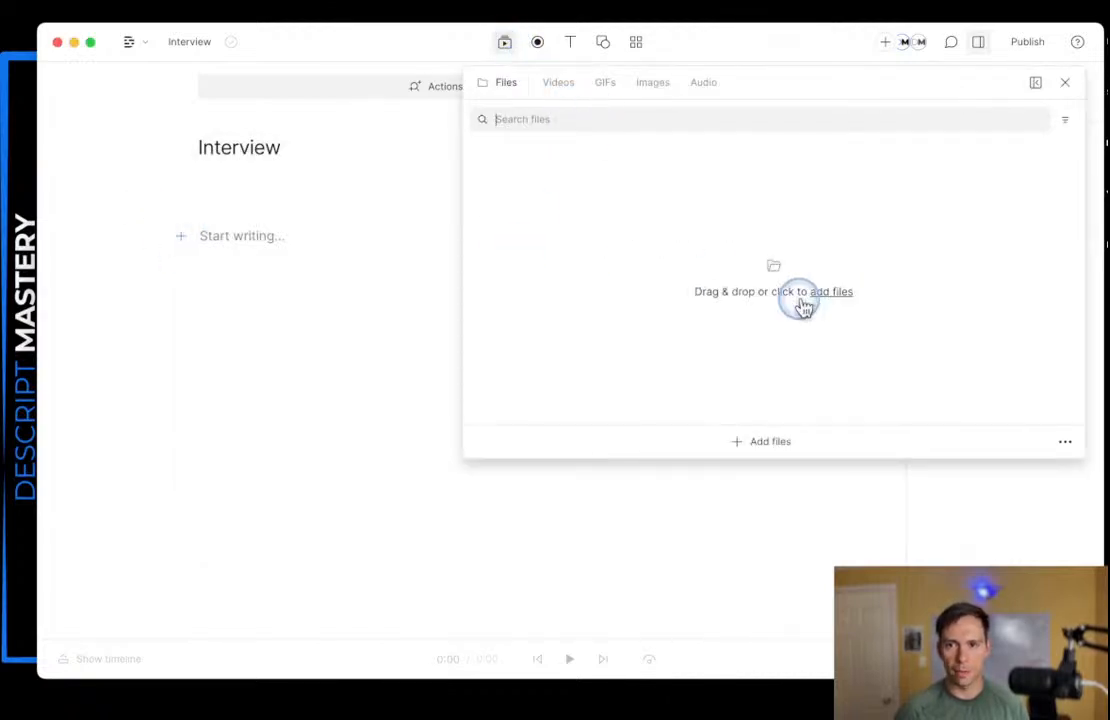
click(4, 38)
drag(486, 166, 448, 330)
drag(812, 550, 378, 402)
drag(410, 350, 555, 206)
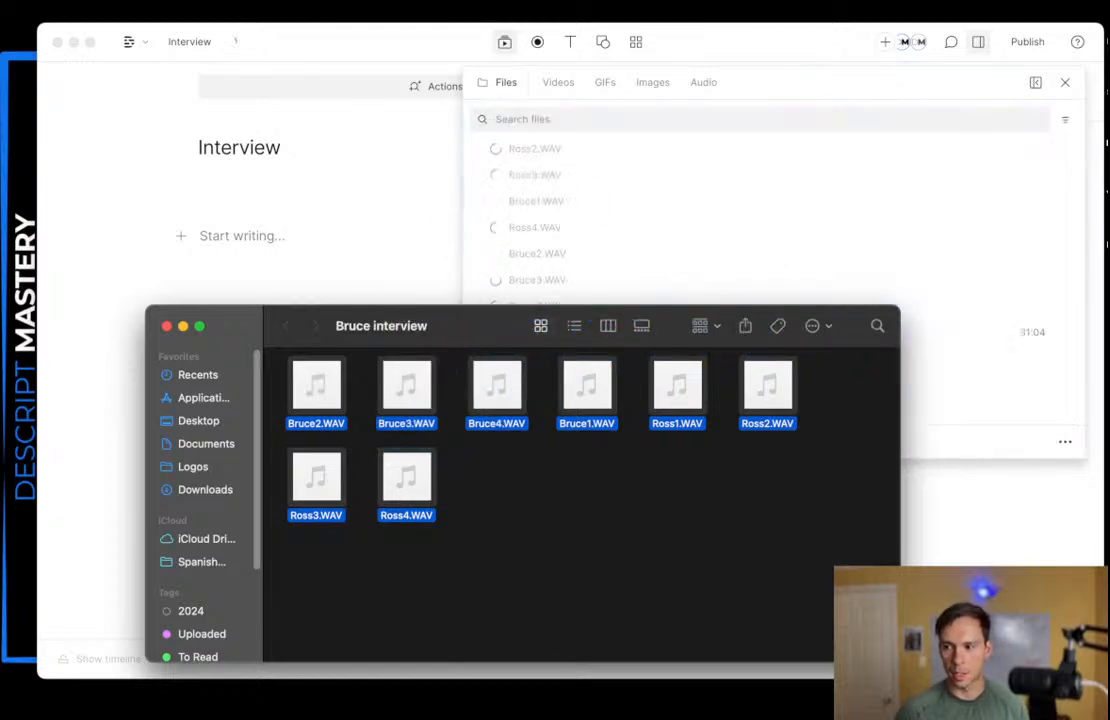
click(555, 206)
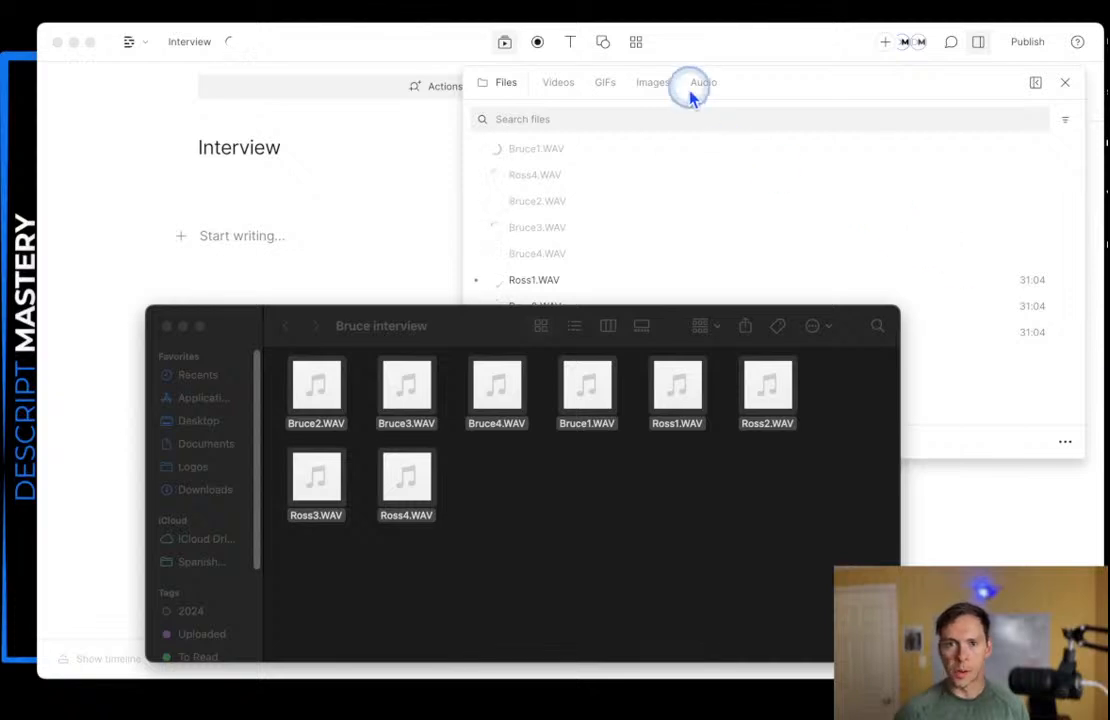
click(772, 82)
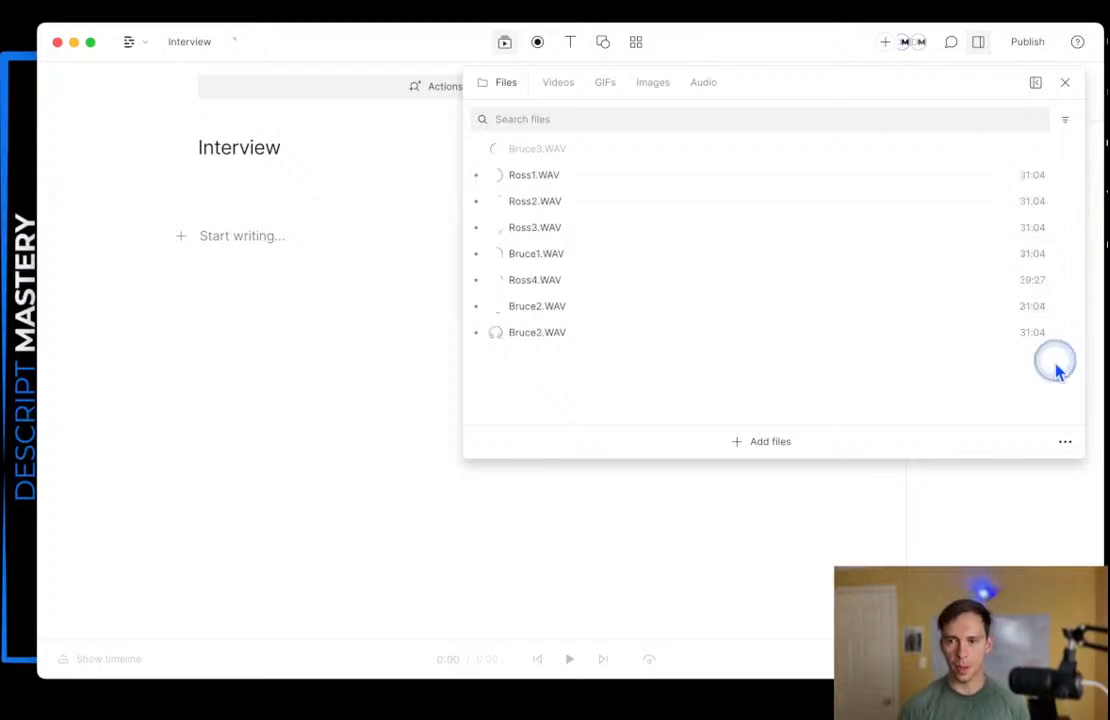
- Select all eight imported WAV files, from Bruce4.WAV to Ross1.WAV, and combine them into one sequence
key(super+a)
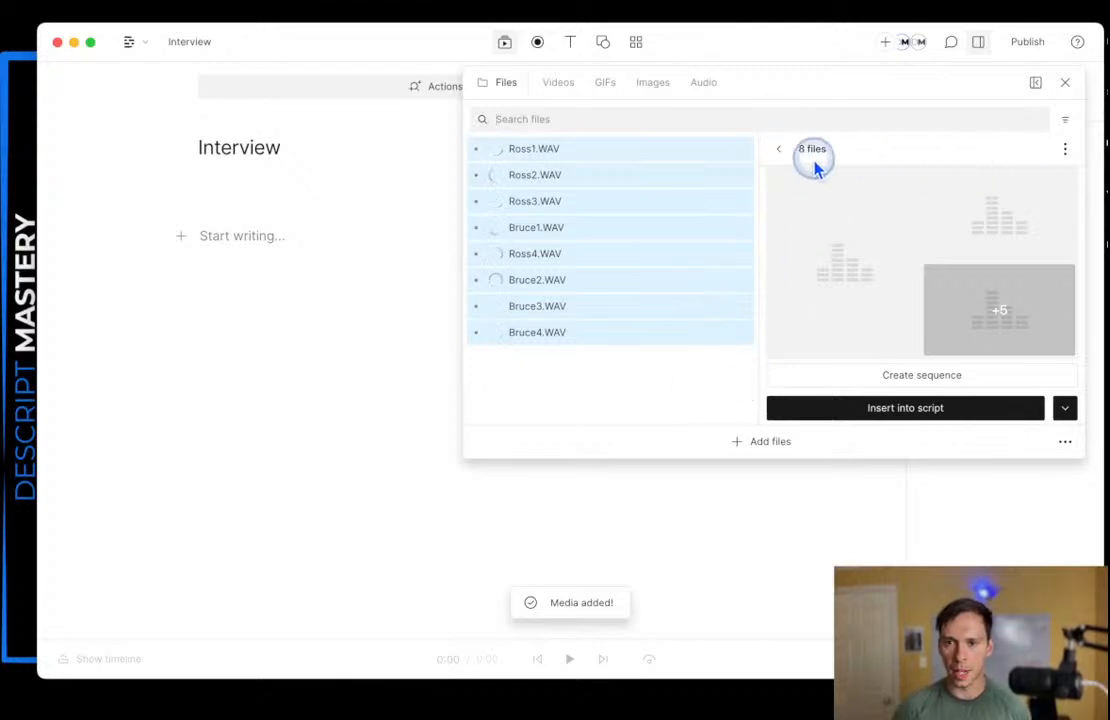
click(782, 150)
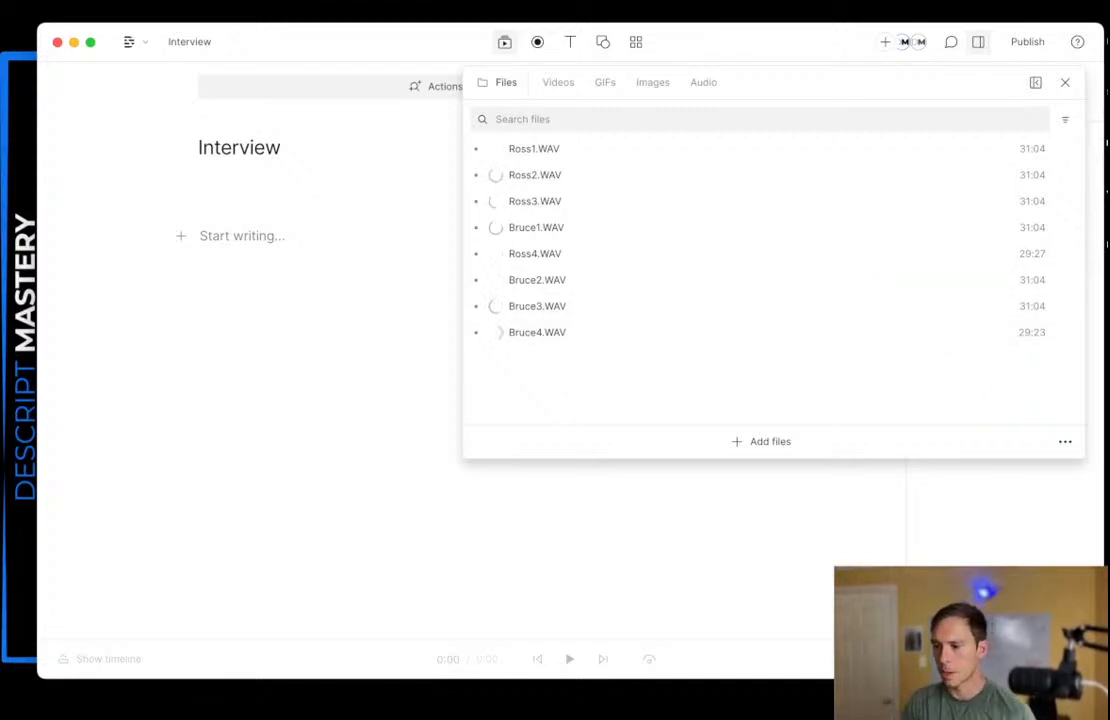
click(616, 334)
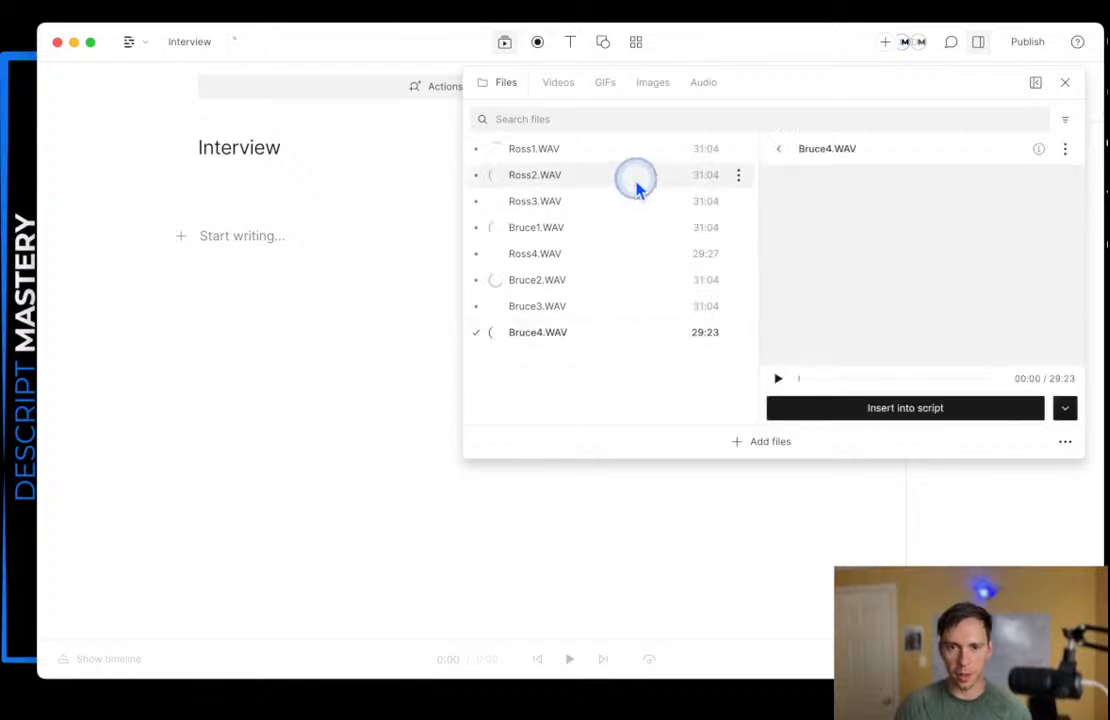
shift+click(596, 160)
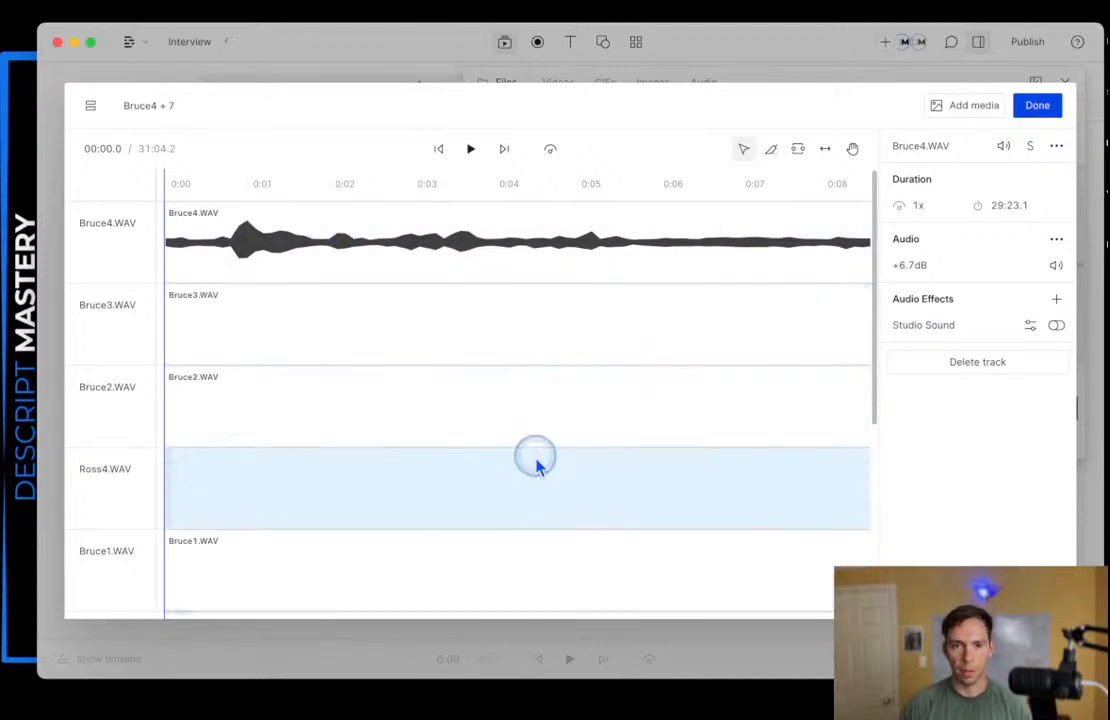
- Examine the stacked tracks of the new sequence, from Bruce4.WAV down to Ross1.WAV, and the note beneath them
scroll(538, 460, down, 1)
scroll(538, 460, up, 1)
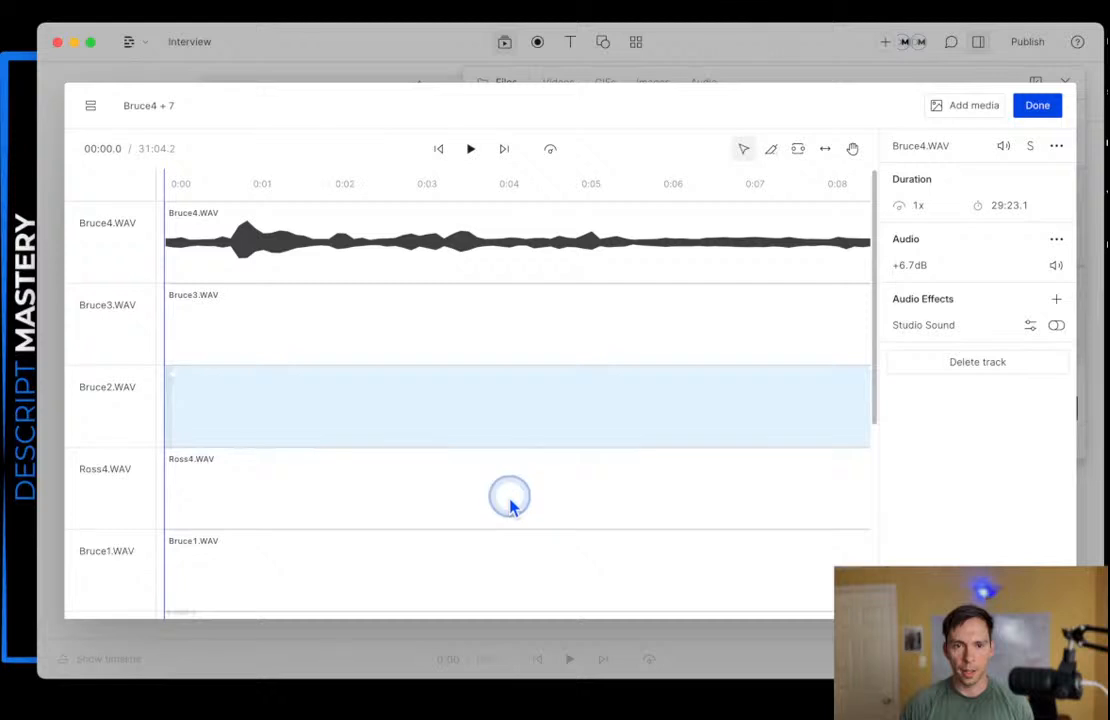
scroll(510, 500, down, 3)
scroll(510, 505, down, 3)
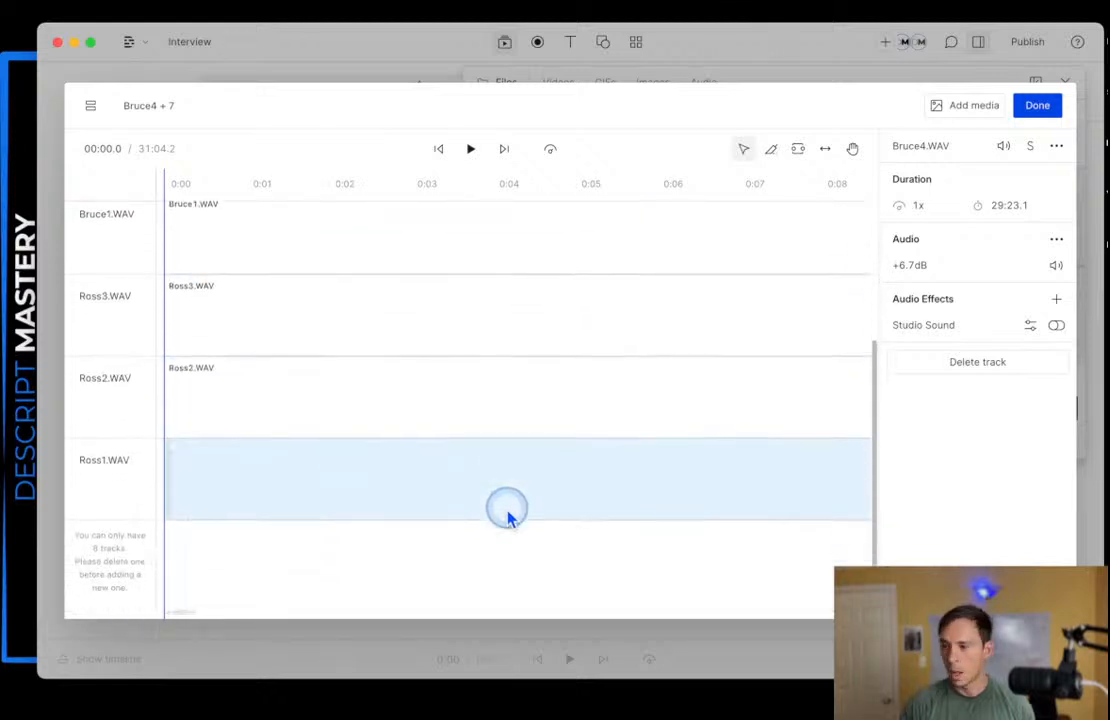
scroll(440, 500, up, 5)
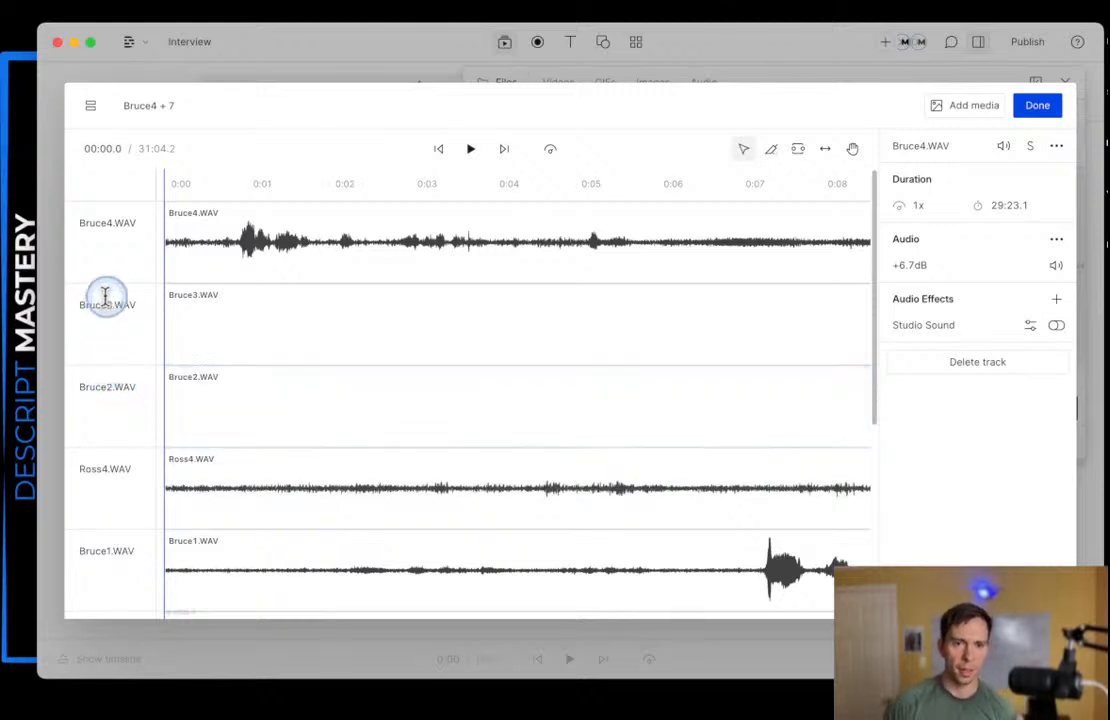
scroll(112, 550, down, 1)
scroll(118, 460, down, 4)
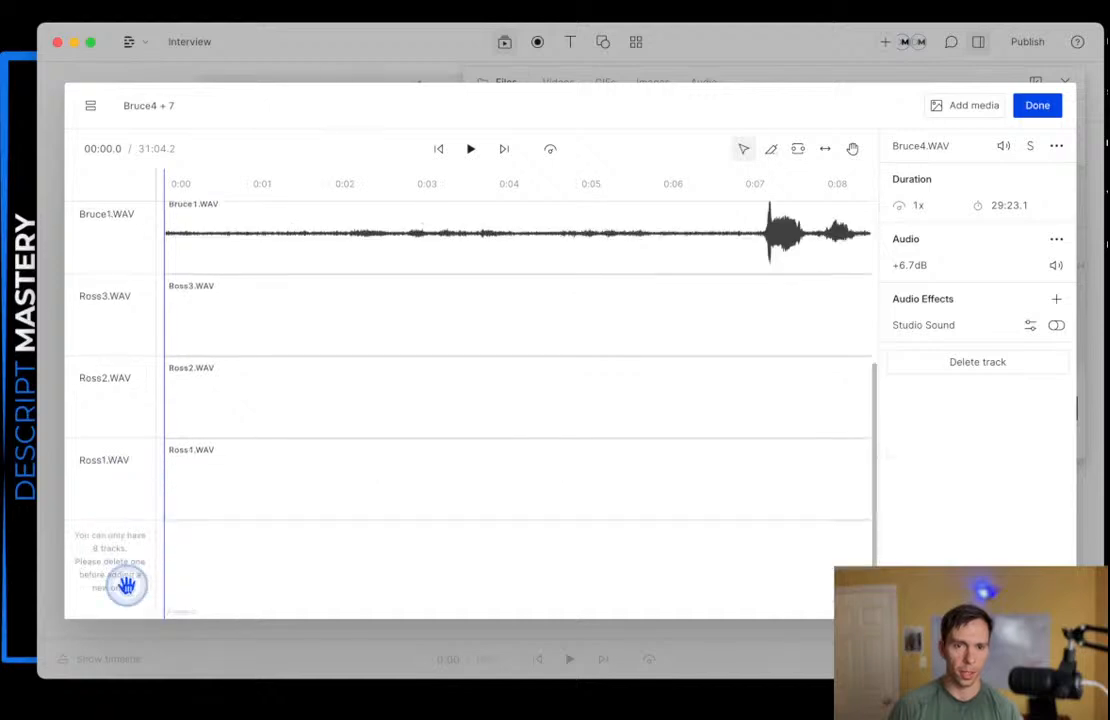
scroll(127, 453, up, 4)
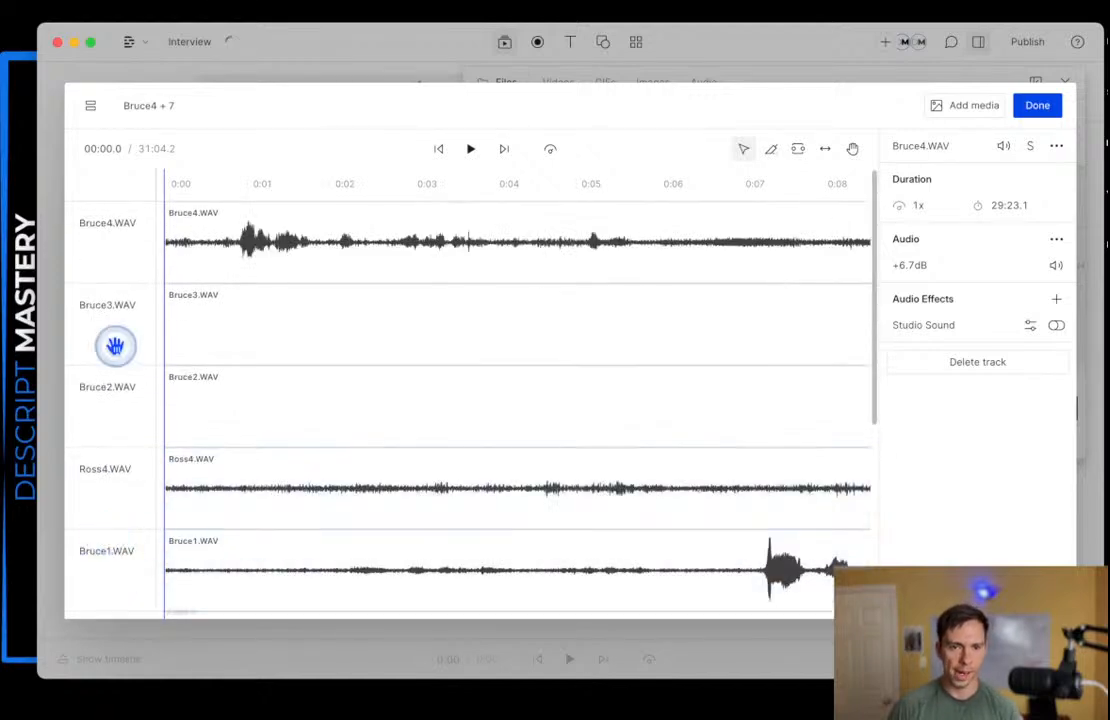
- Move the Ross2.WAV clip along its own track so it starts past the end of the Ross1.WAV clip
click(358, 507)
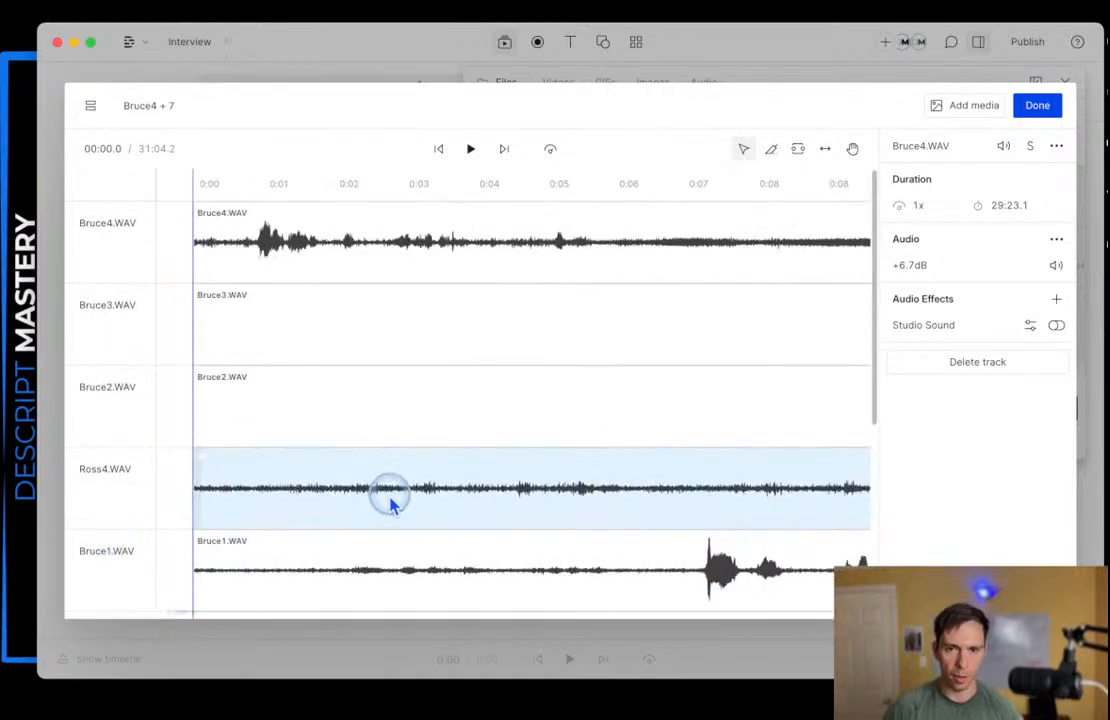
scroll(401, 503, down, 10)
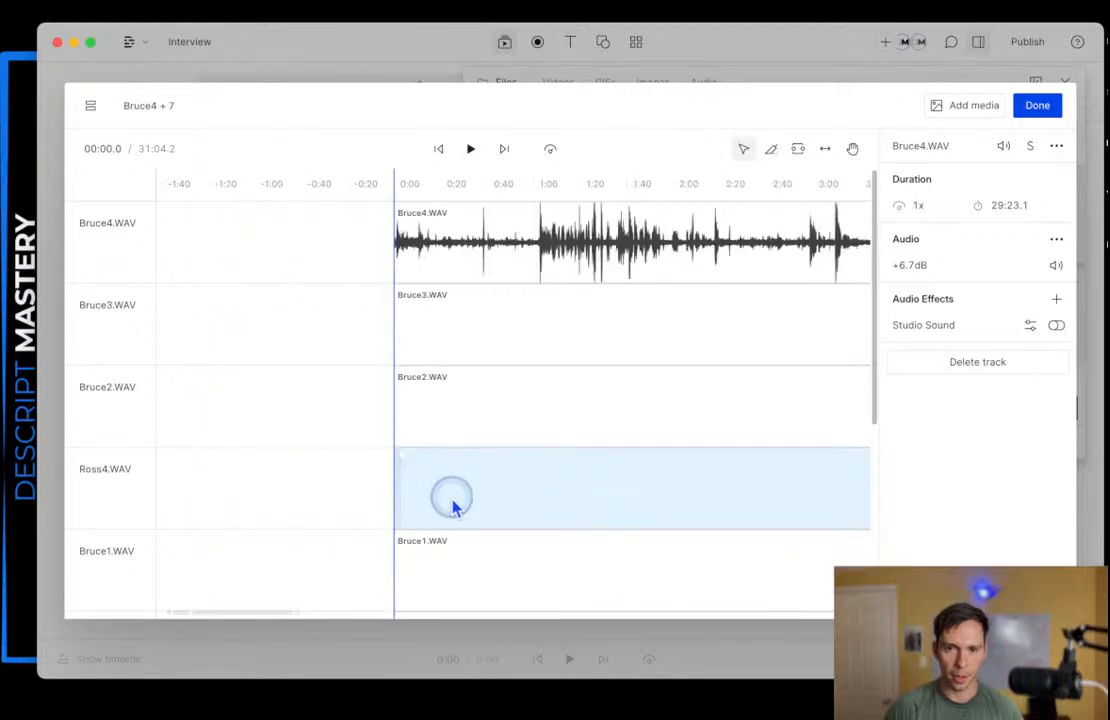
scroll(458, 506, down, 5)
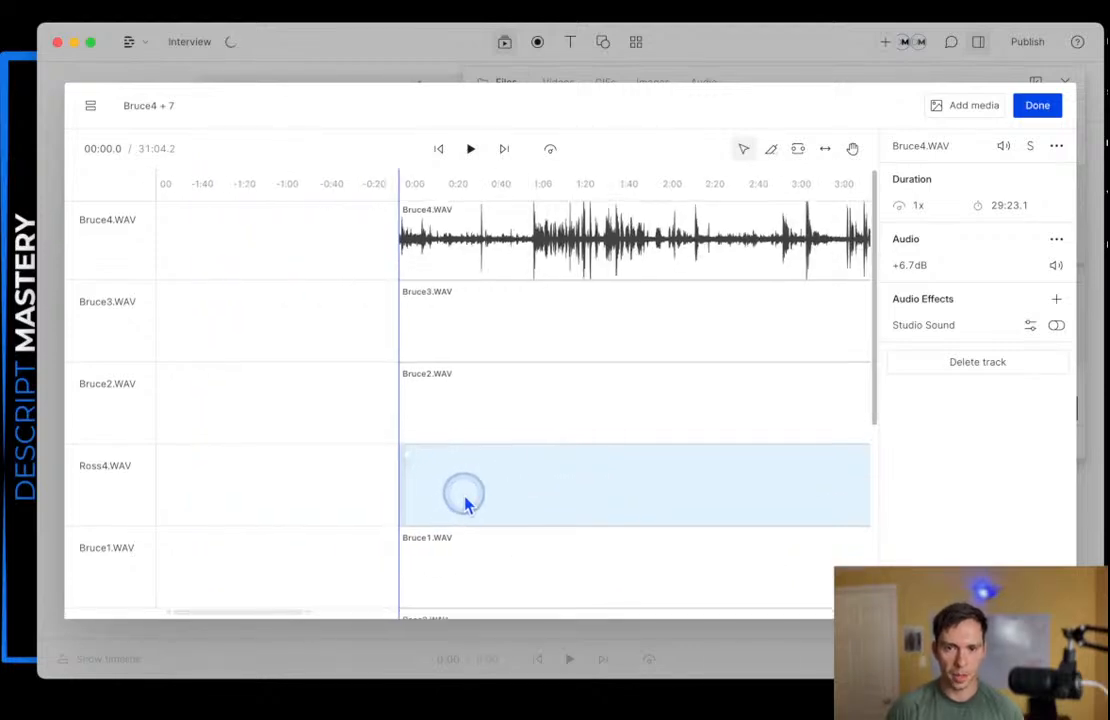
scroll(466, 503, down, 5)
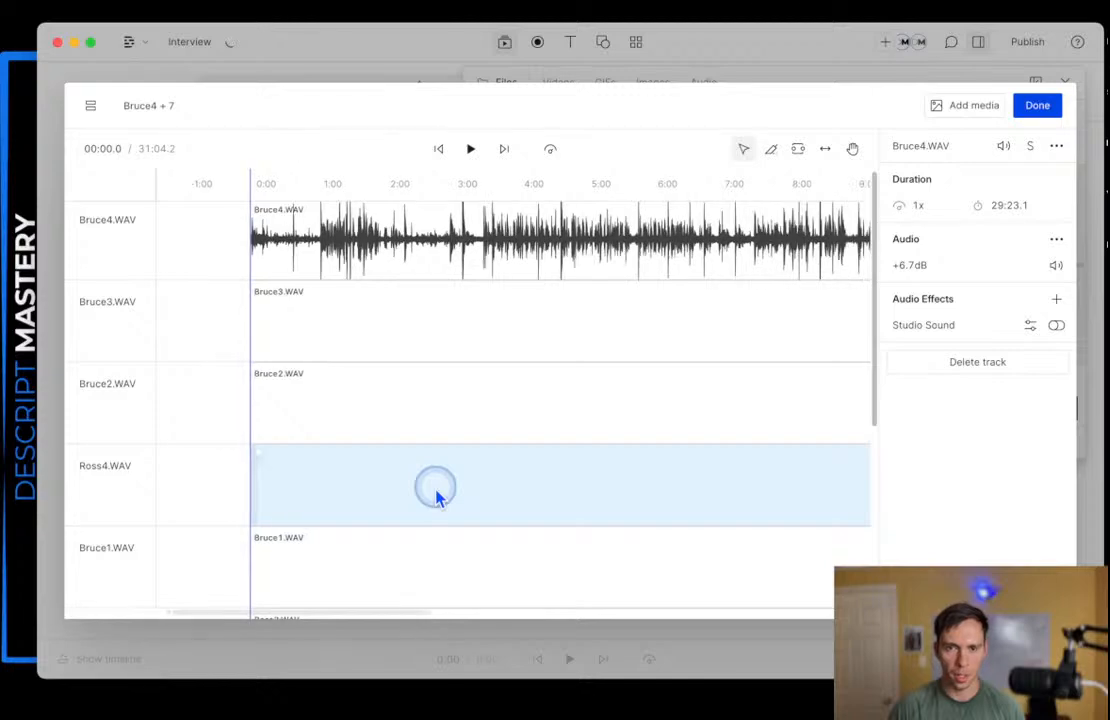
scroll(440, 495, down, 3)
scroll(575, 487, down, 3)
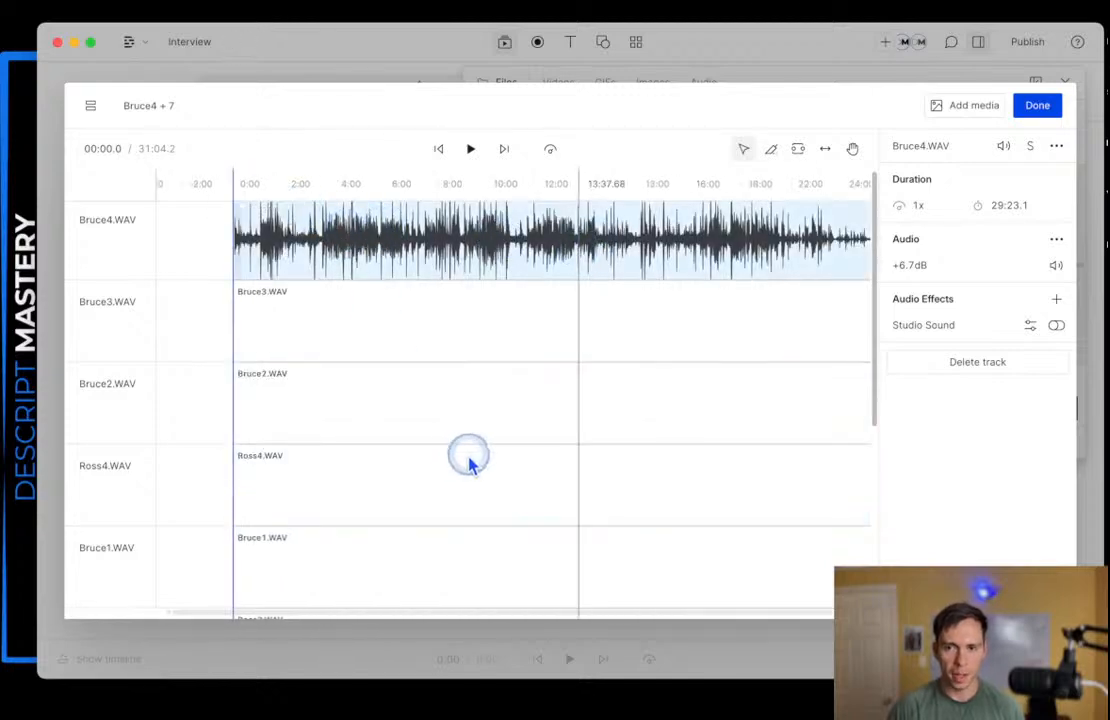
scroll(466, 460, down, 5)
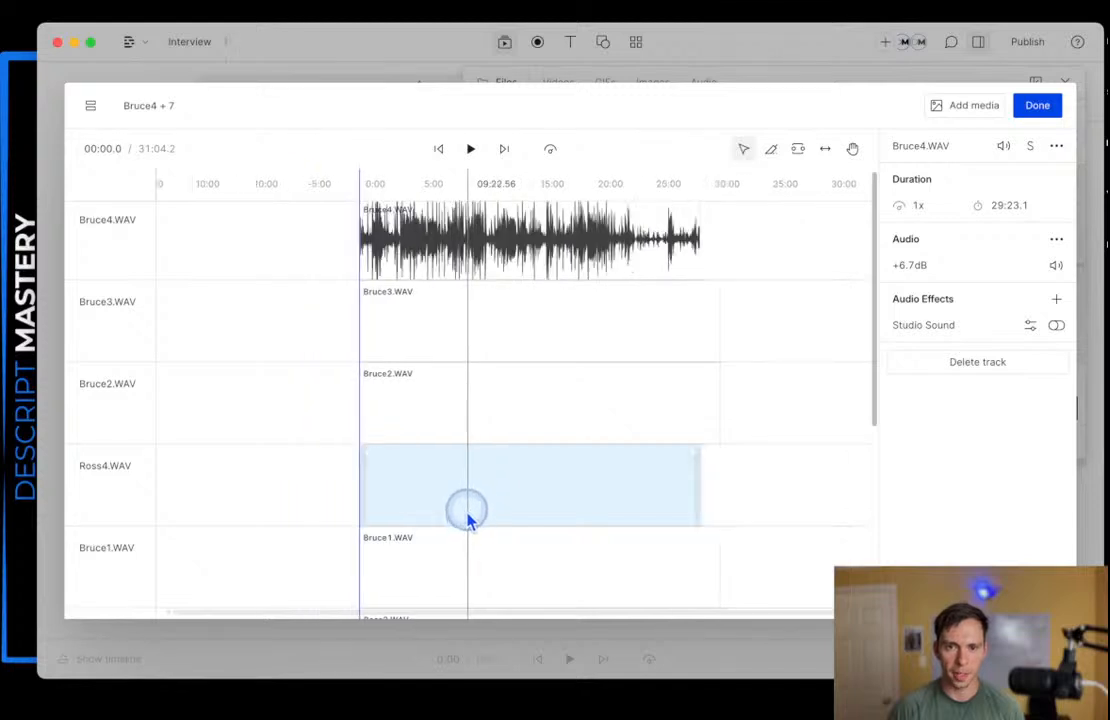
scroll(466, 523, right, 3)
scroll(492, 495, down, 2)
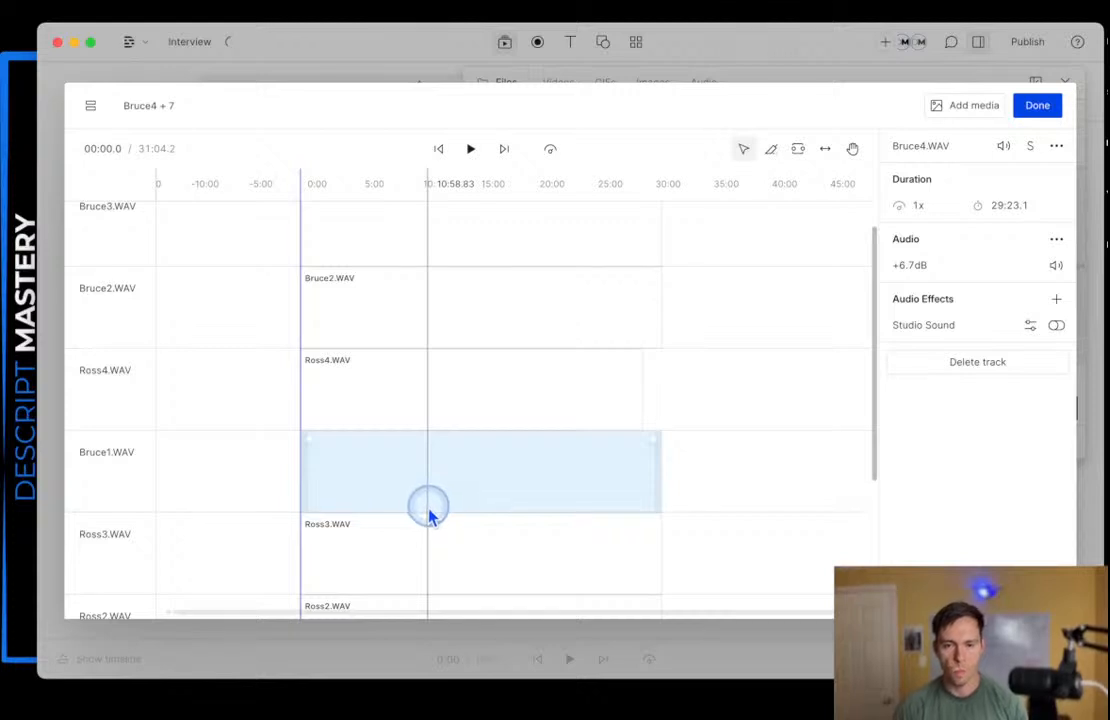
scroll(430, 512, down, 3)
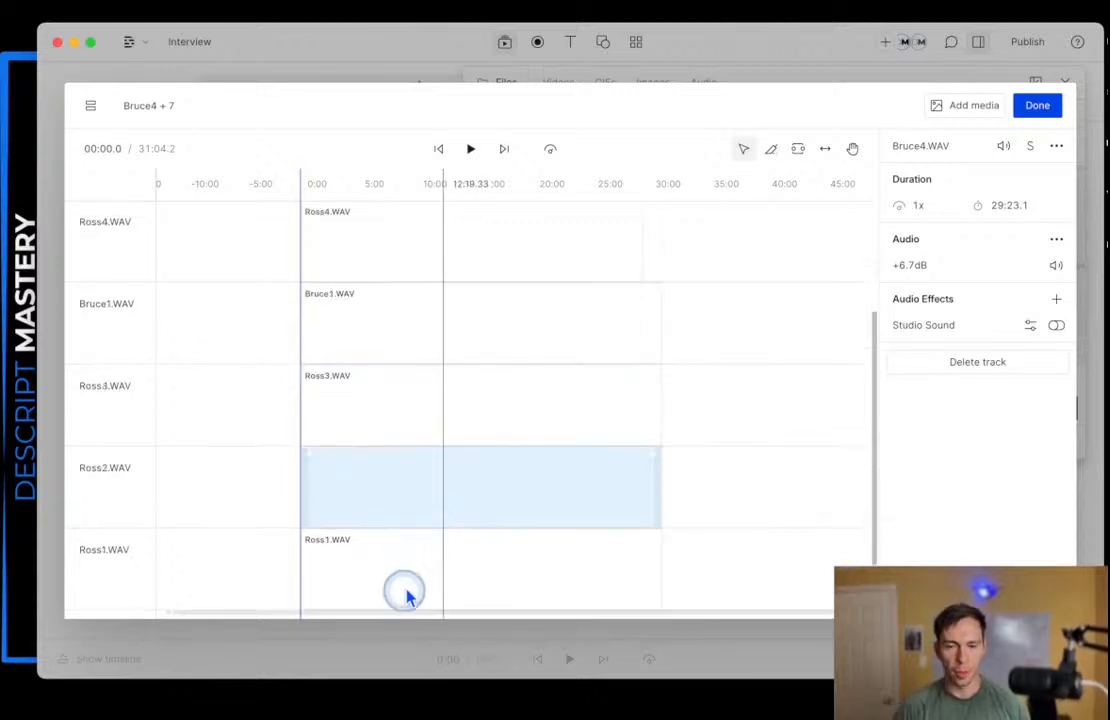
scroll(339, 545, down, 2)
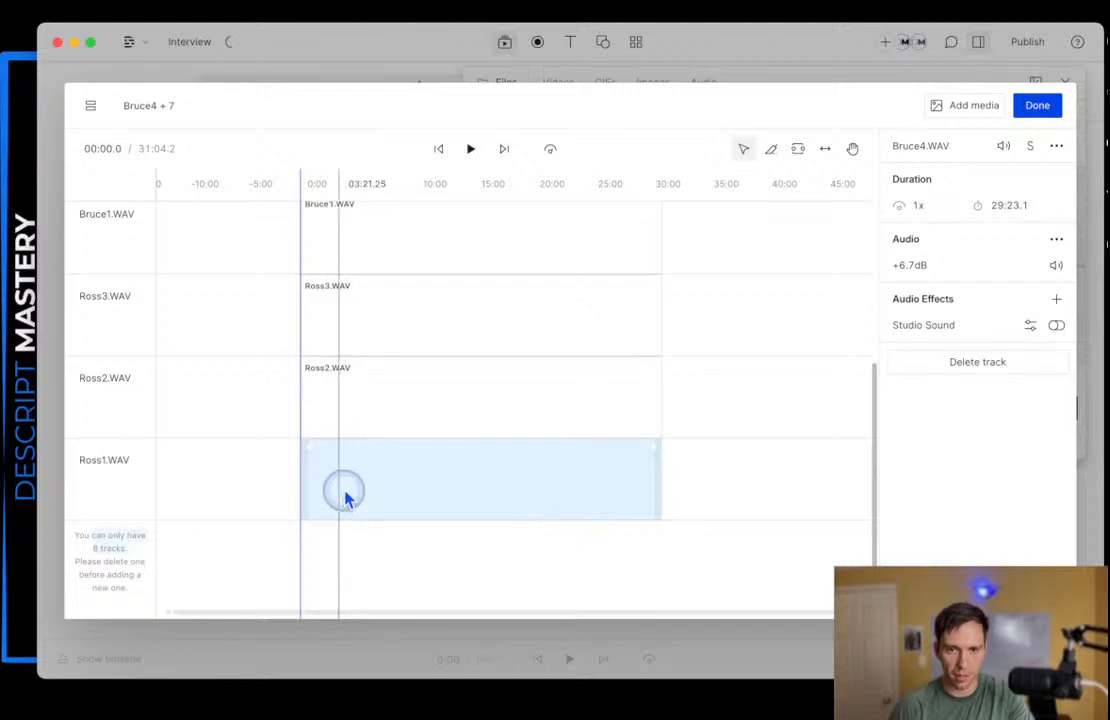
drag(386, 395, 720, 419)
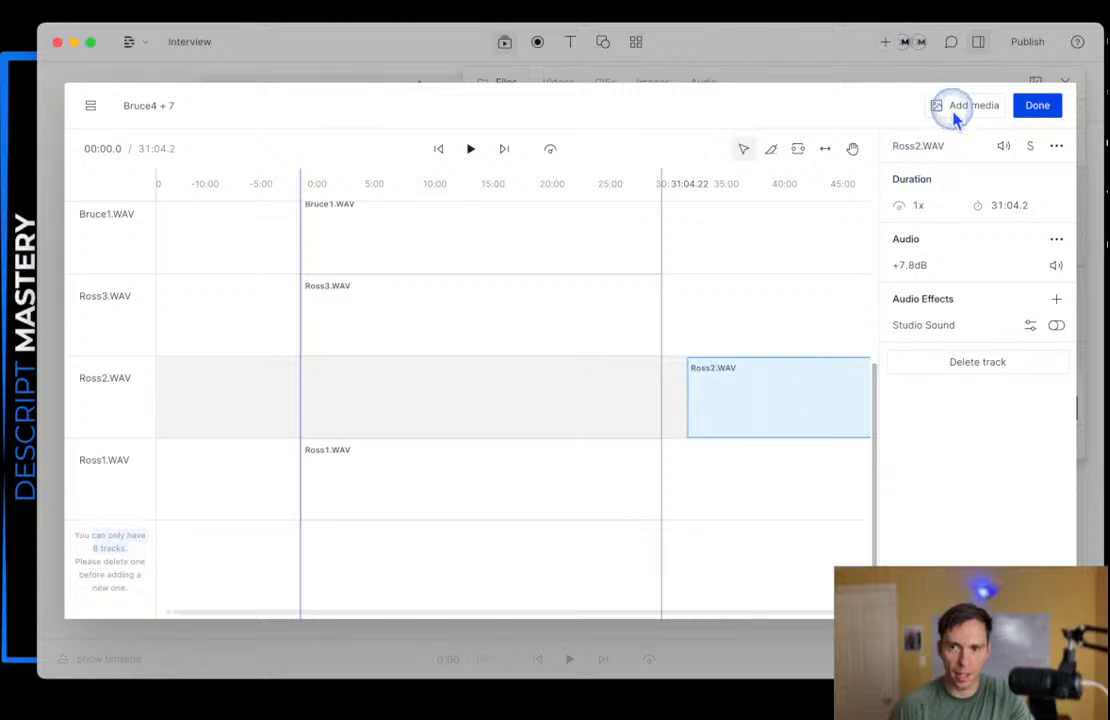
- Align the start of the Ross2.WAV clip with the end of the Ross1.WAV clip, keeping it on its own track
click(492, 450)
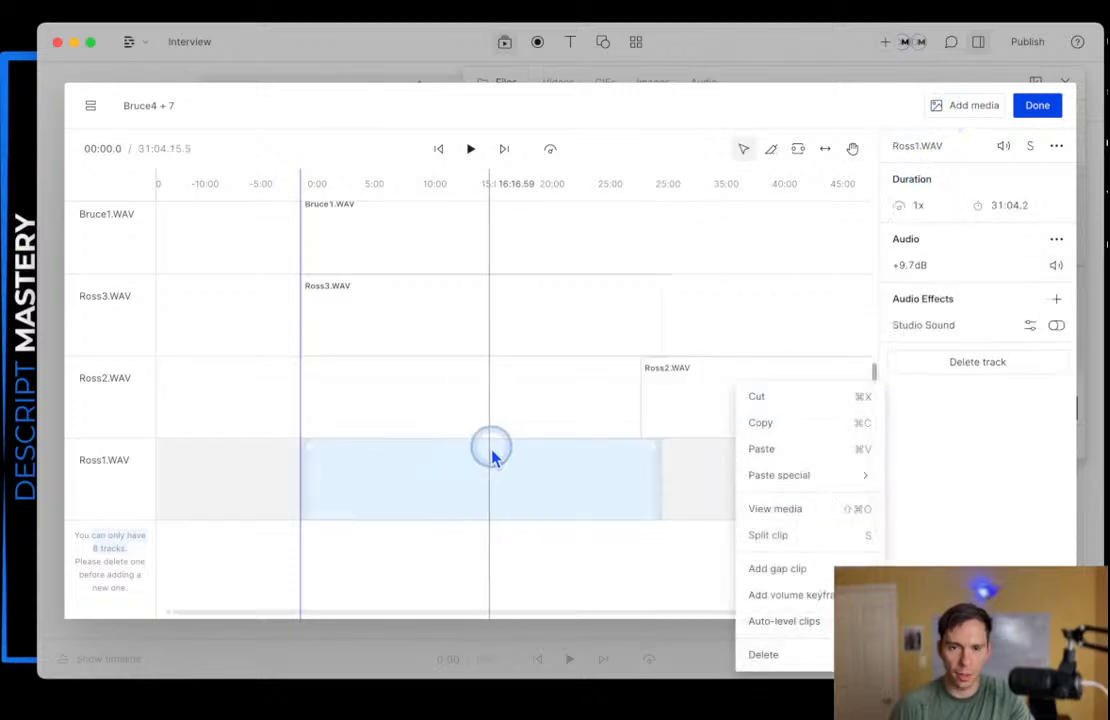
click(510, 396)
click(694, 409)
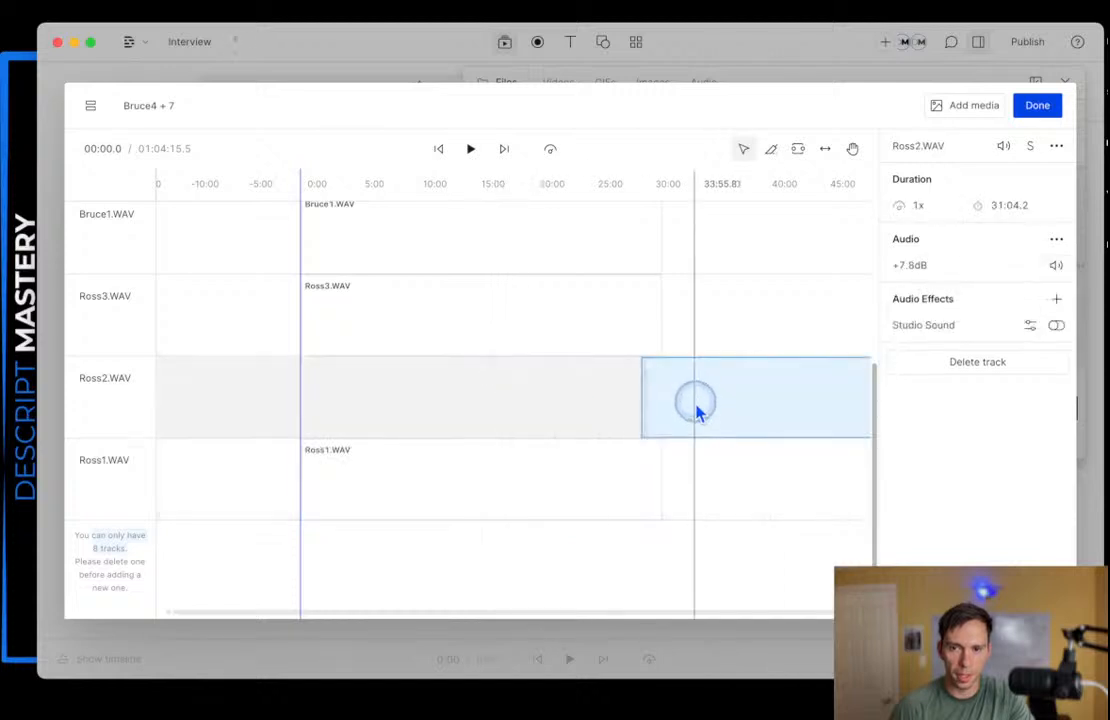
drag(710, 431, 718, 468)
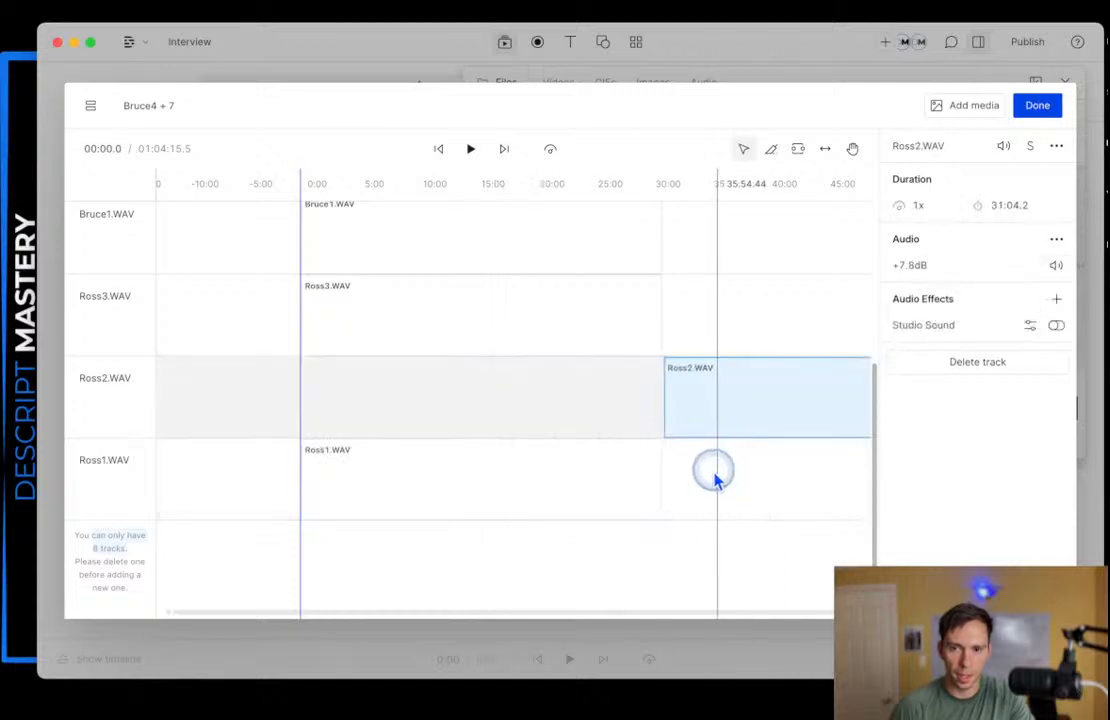
drag(724, 418, 740, 413)
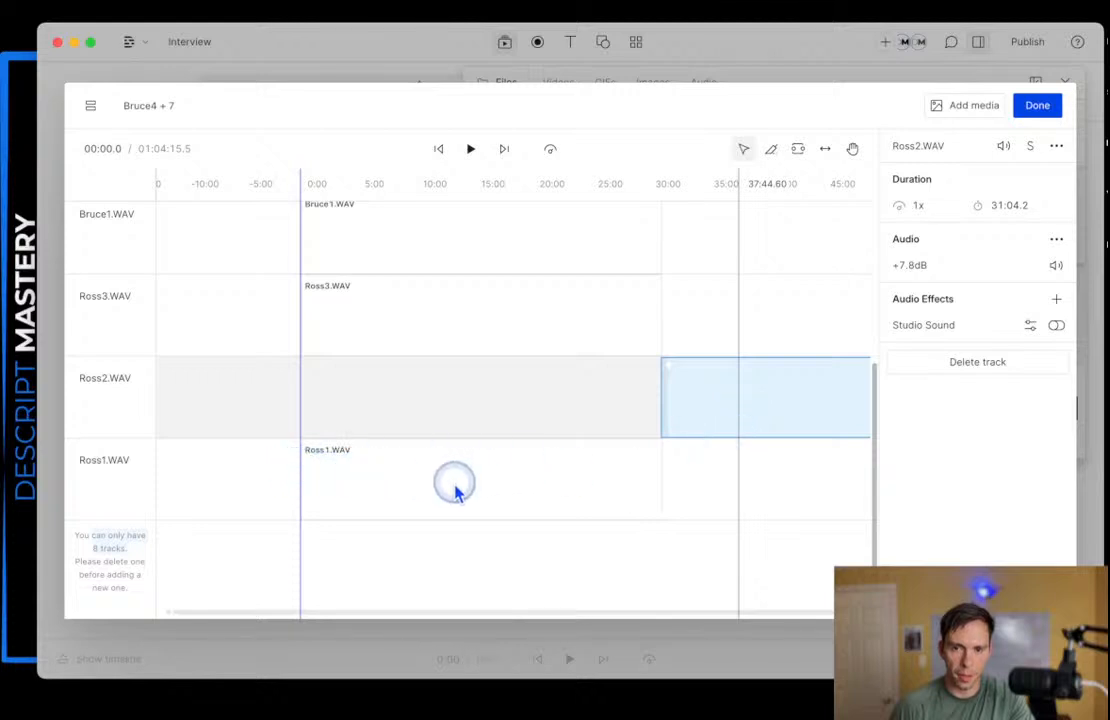
click(325, 461)
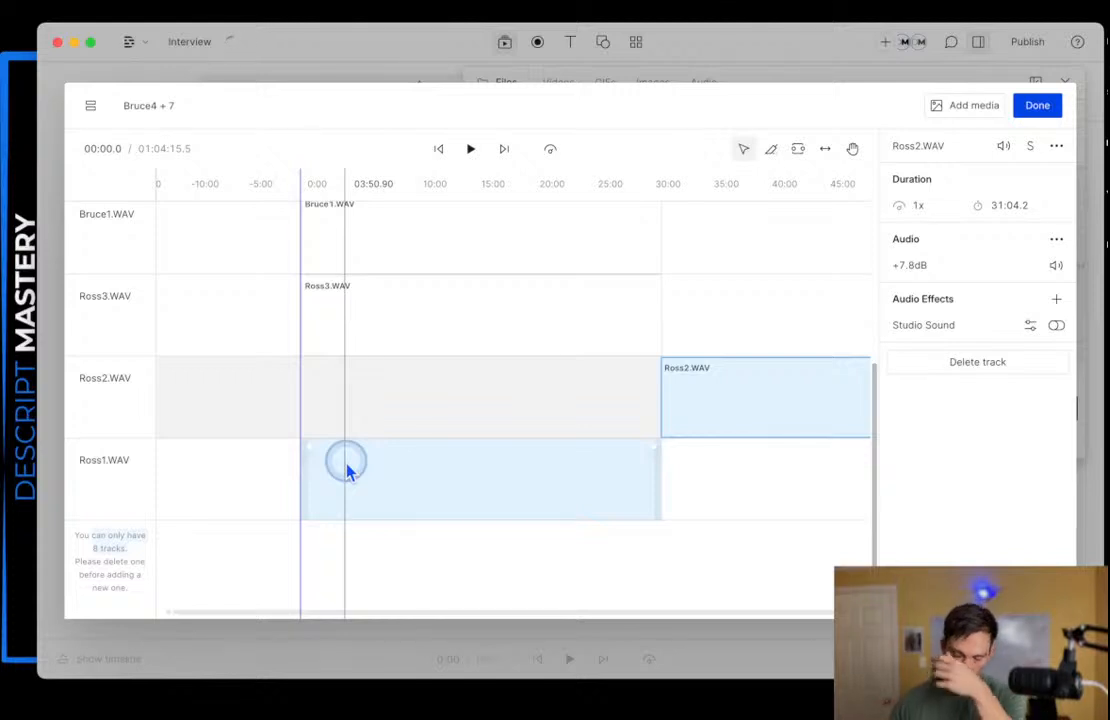
- Move the Ross3.WAV clip along its own track so it starts where the Ross2.WAV clip ends
scroll(588, 438, down, 3)
scroll(632, 451, right, 2)
scroll(479, 411, down, 3)
drag(343, 312, 687, 333)
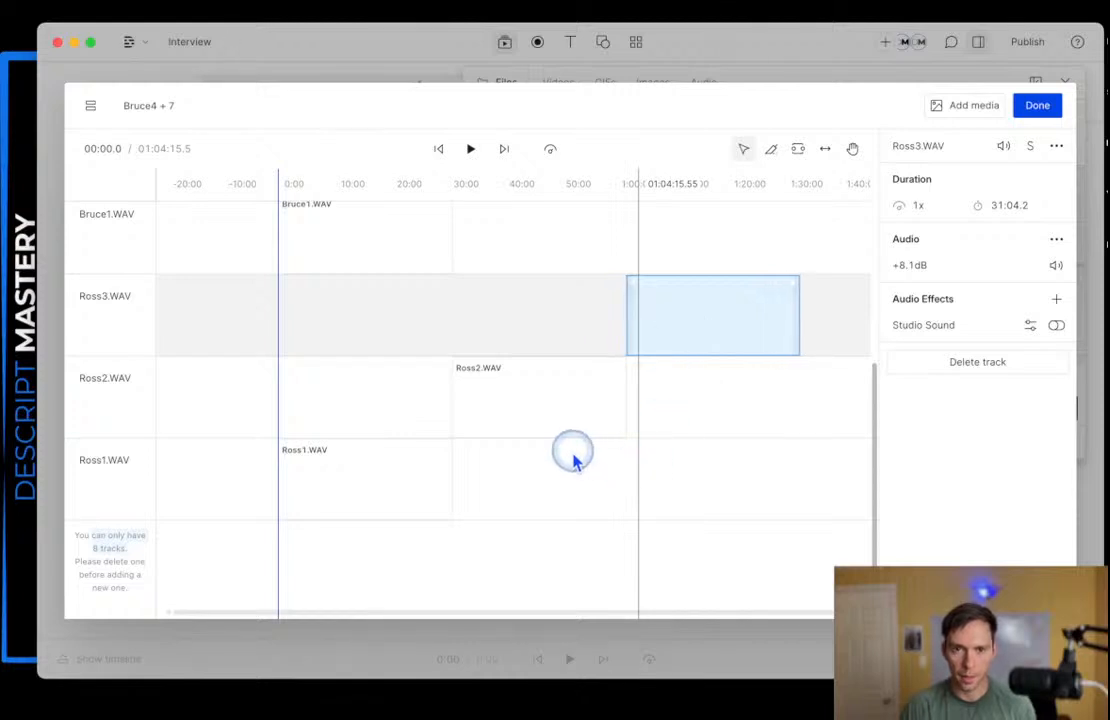
scroll(543, 468, up, 1)
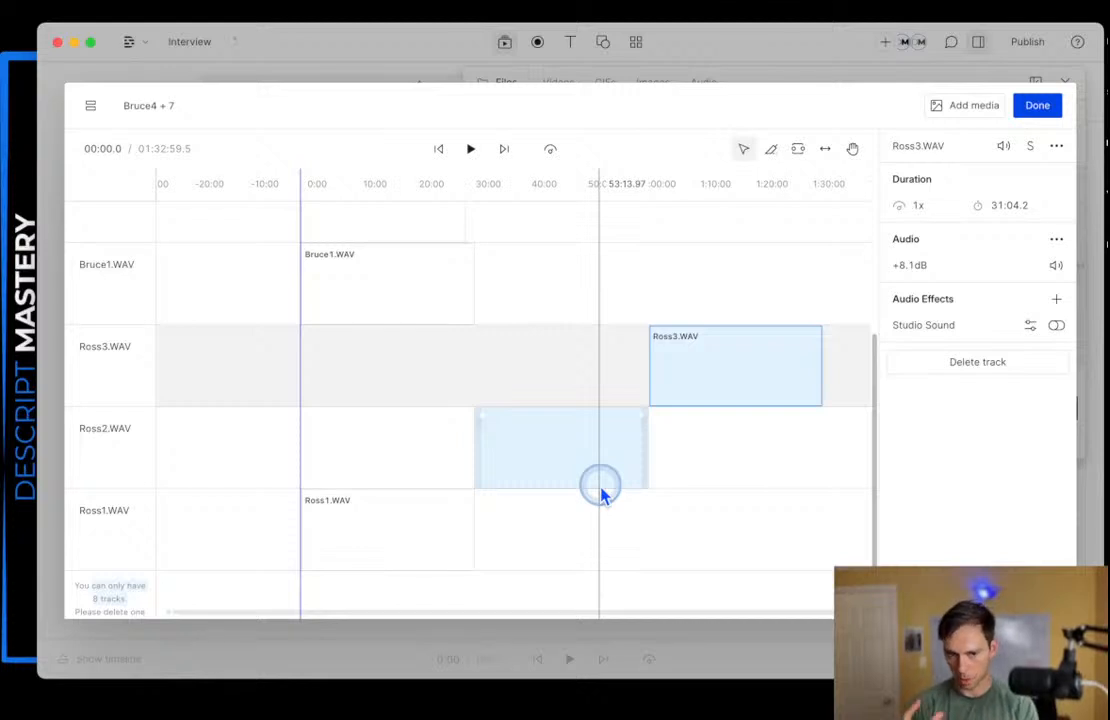
- Move the Ross4.WAV clip along its own track so it starts where the Ross3.WAV clip ends
scroll(543, 461, up, 4)
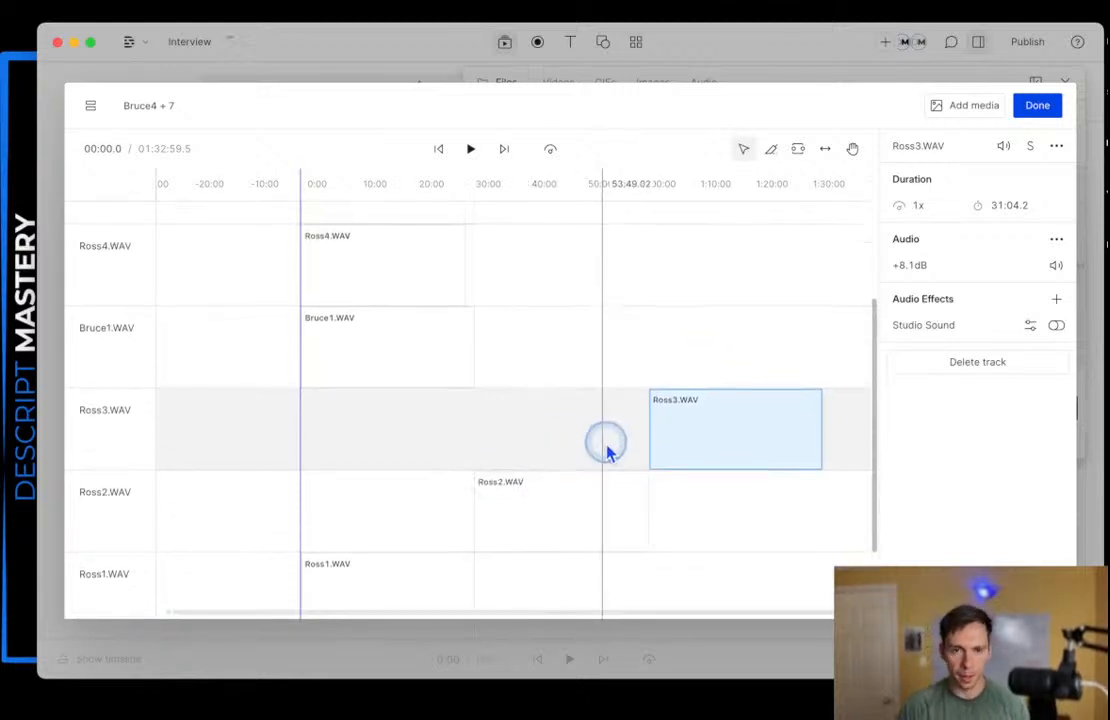
drag(418, 430, 783, 432)
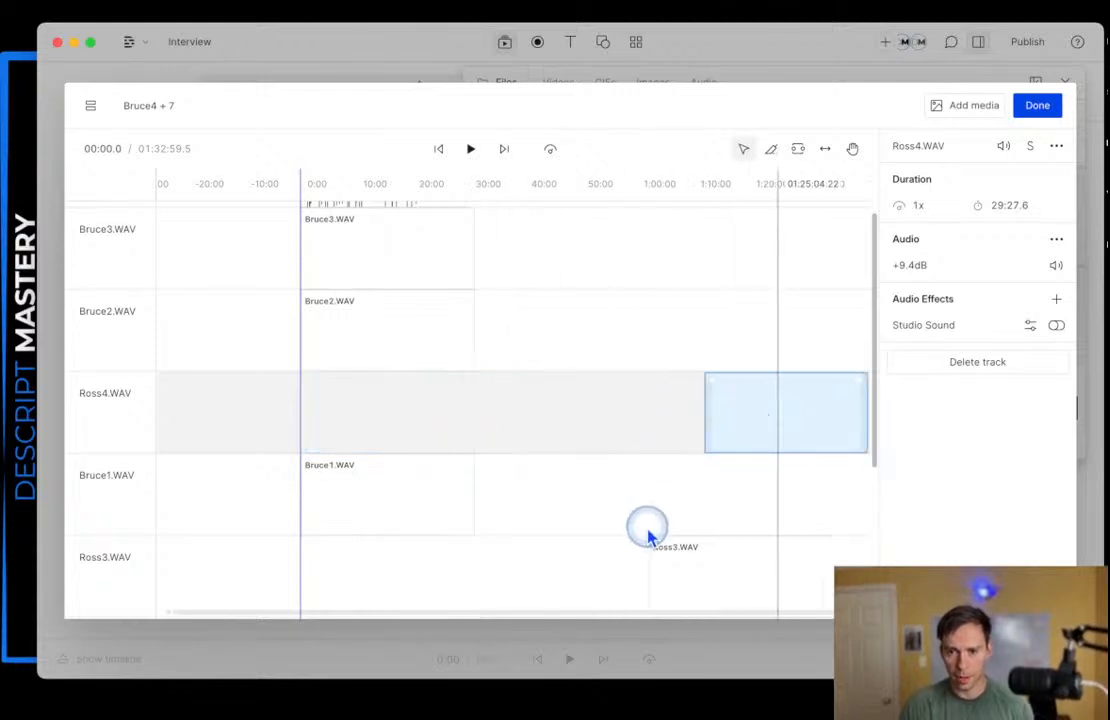
drag(646, 418, 752, 424)
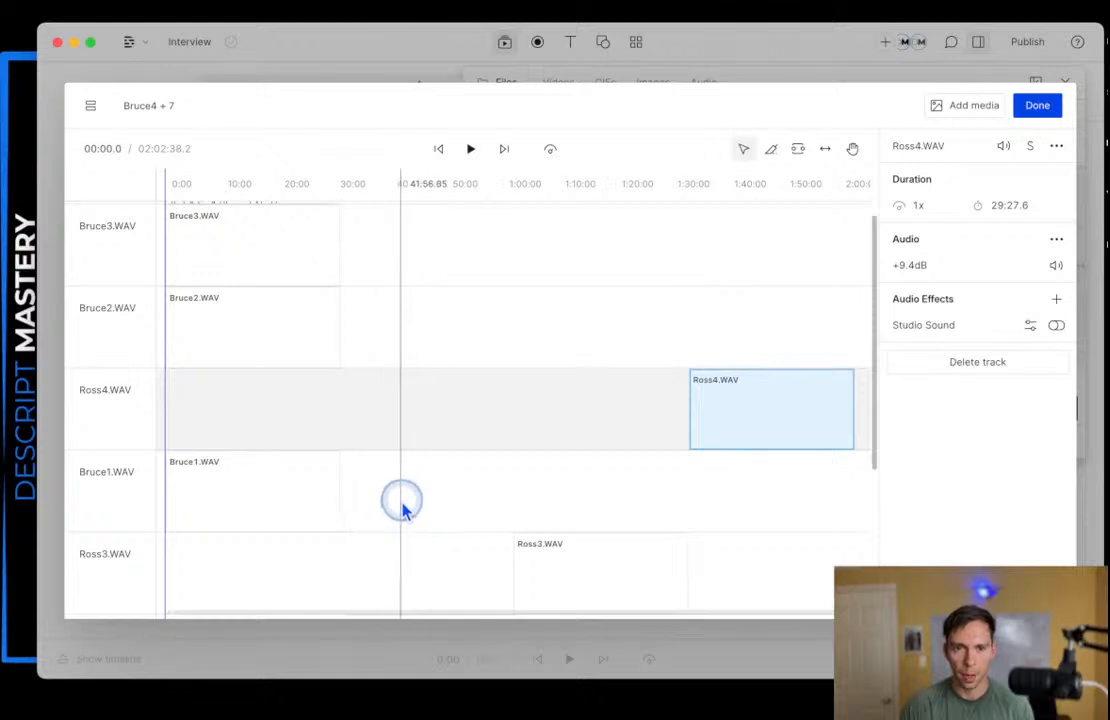
- Reorder the tracks so Ross4.WAV sits below Bruce1.WAV, grouping all Bruce tracks above all Ross tracks
scroll(533, 470, left, 3)
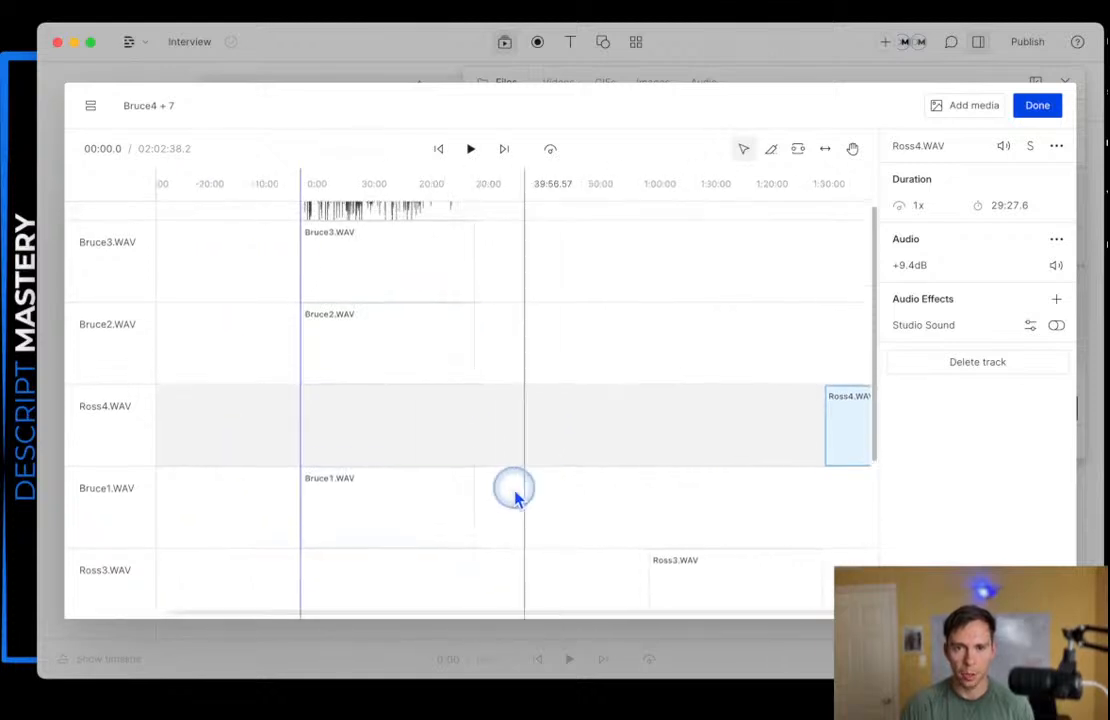
drag(134, 426, 118, 552)
scroll(640, 463, down, 5)
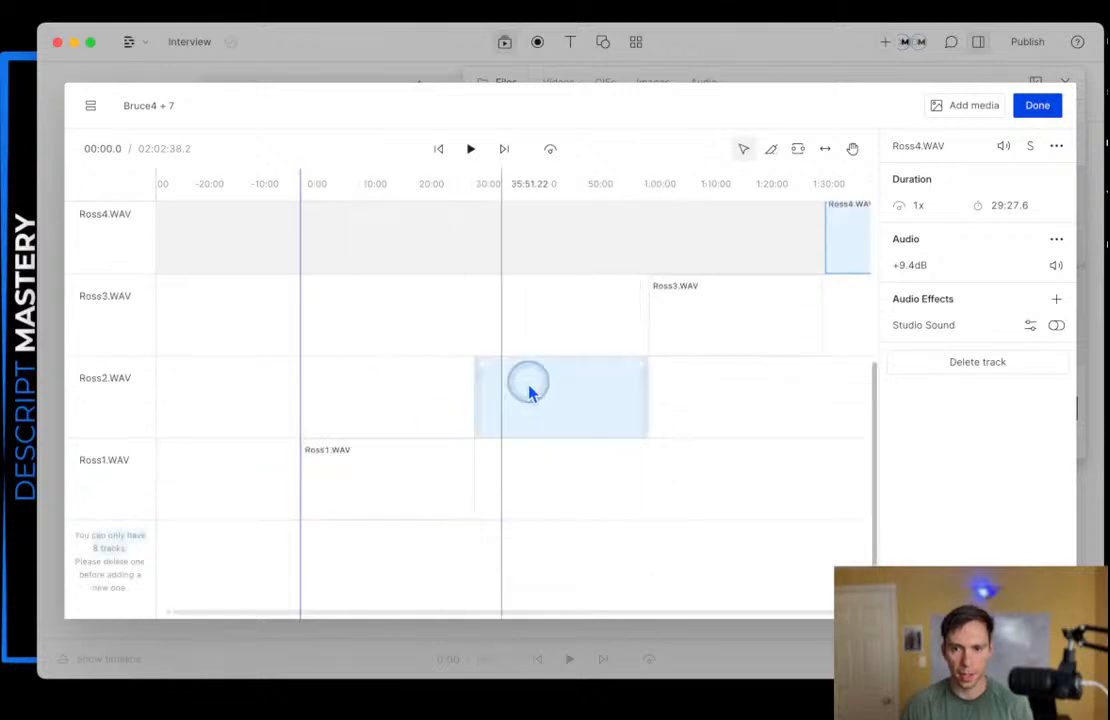
scroll(496, 490, up, 5)
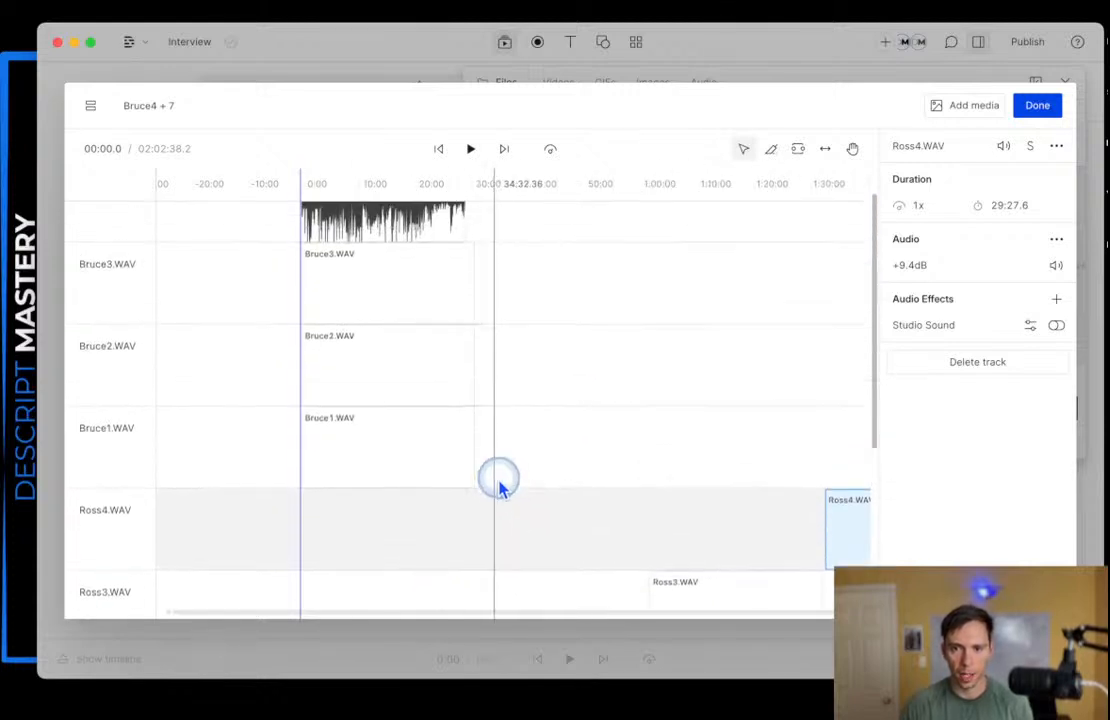
- Stagger the Bruce2.WAV, Bruce3.WAV and Bruce4.WAV clips along their own tracks so the Bruce parts follow one another in order
scroll(496, 482, up, 2)
drag(352, 416, 528, 414)
drag(421, 349, 726, 349)
click(404, 278)
drag(563, 265, 897, 268)
- Transfer the Bruce2.WAV clip onto the Bruce1.WAV track and butt it against the end of the Bruce1.WAV clip
drag(564, 441, 569, 498)
click(538, 425)
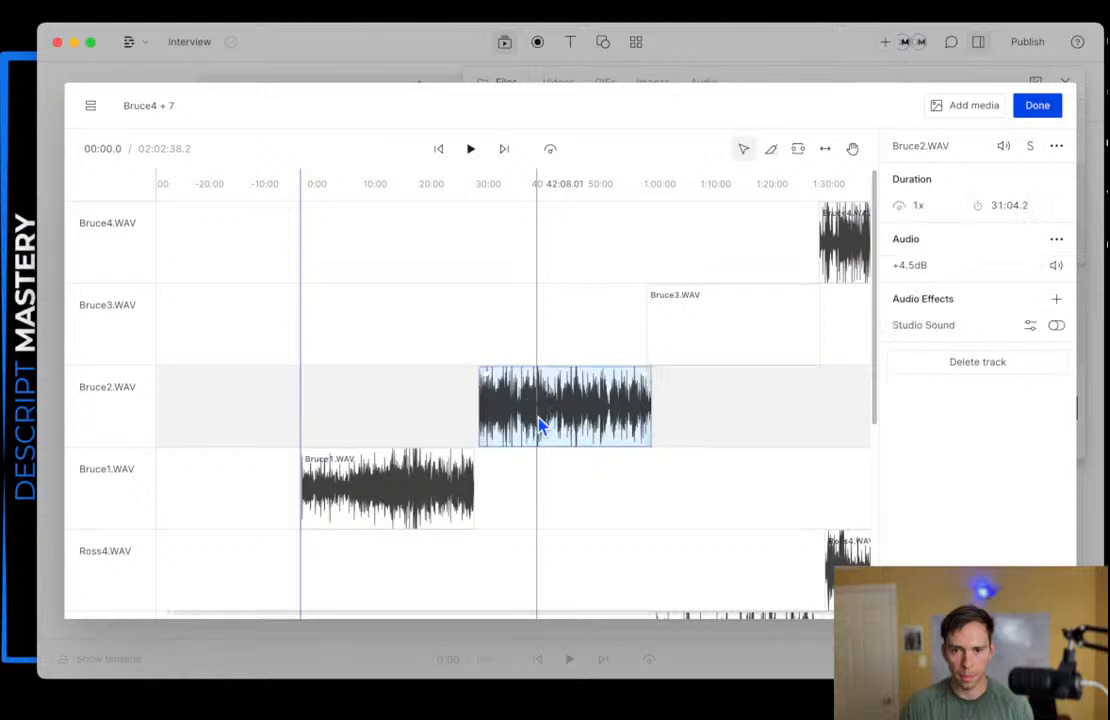
right_click(548, 430)
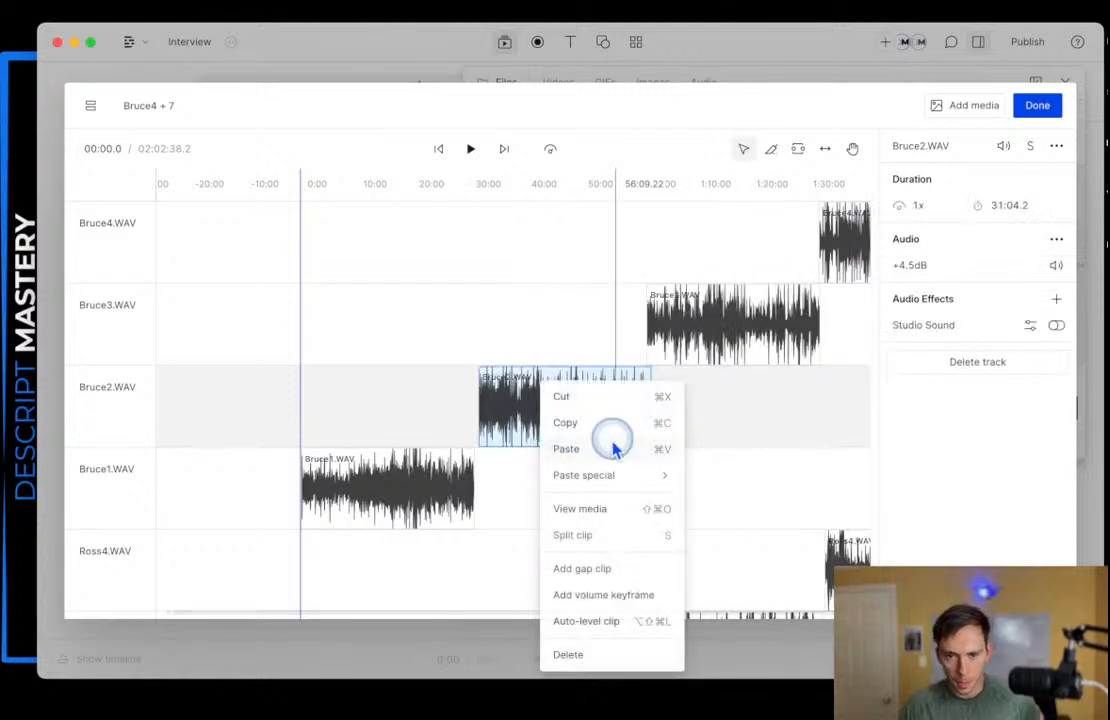
click(590, 405)
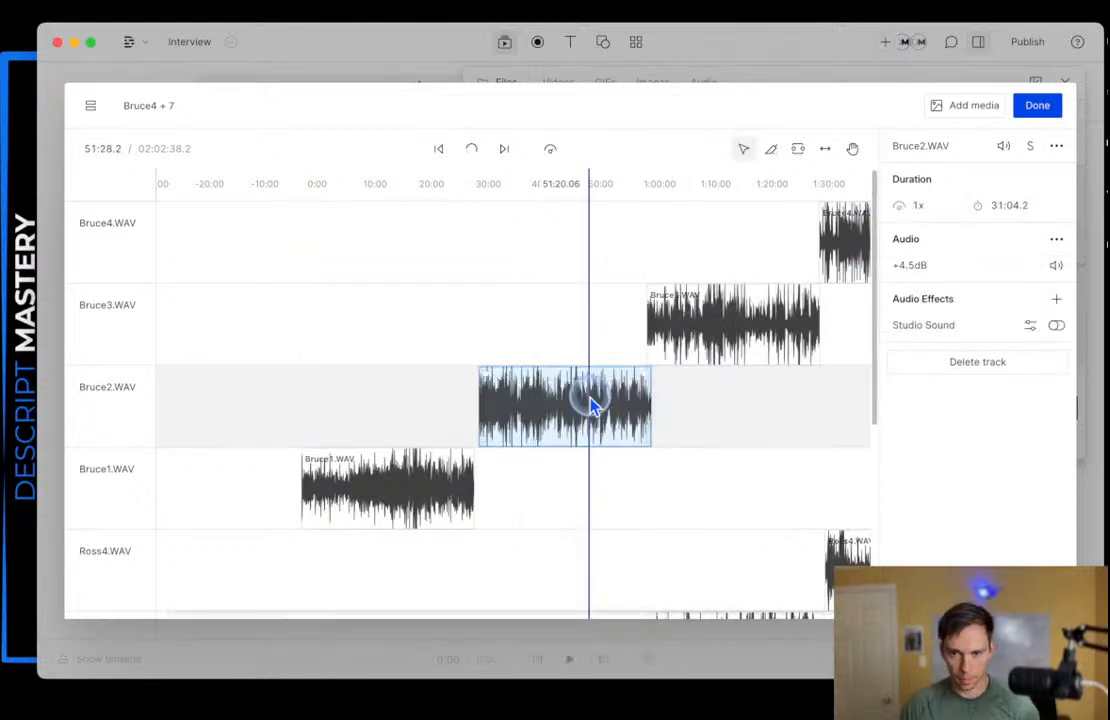
key(Delete)
click(521, 482)
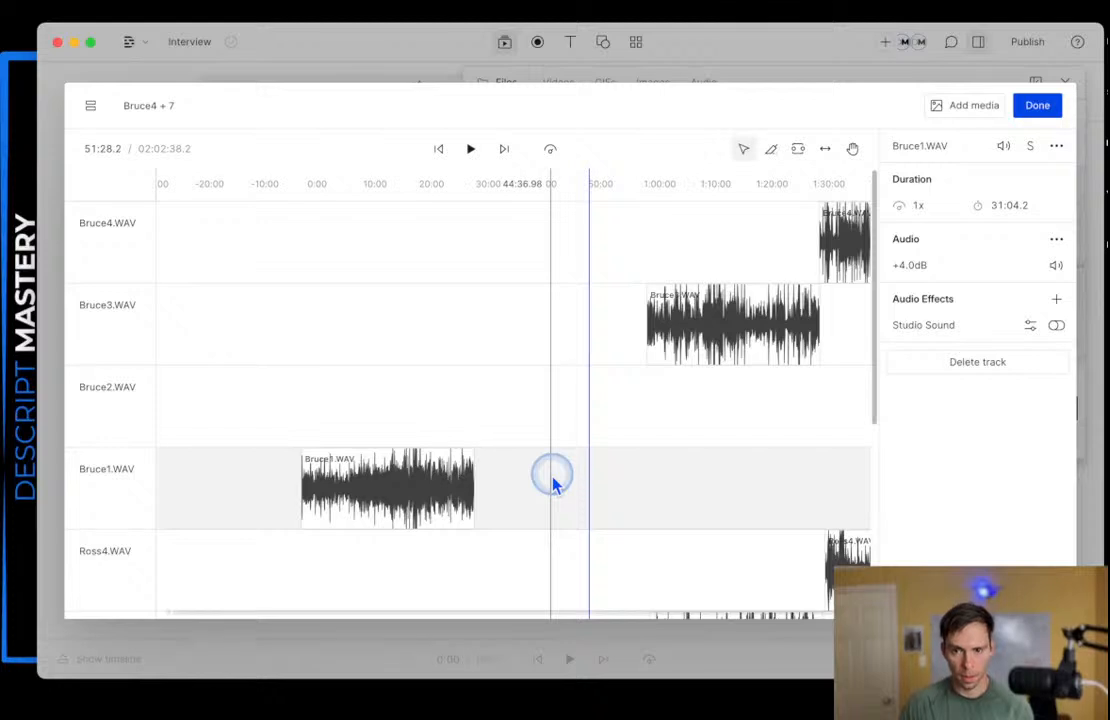
key(super+v)
drag(652, 488, 541, 500)
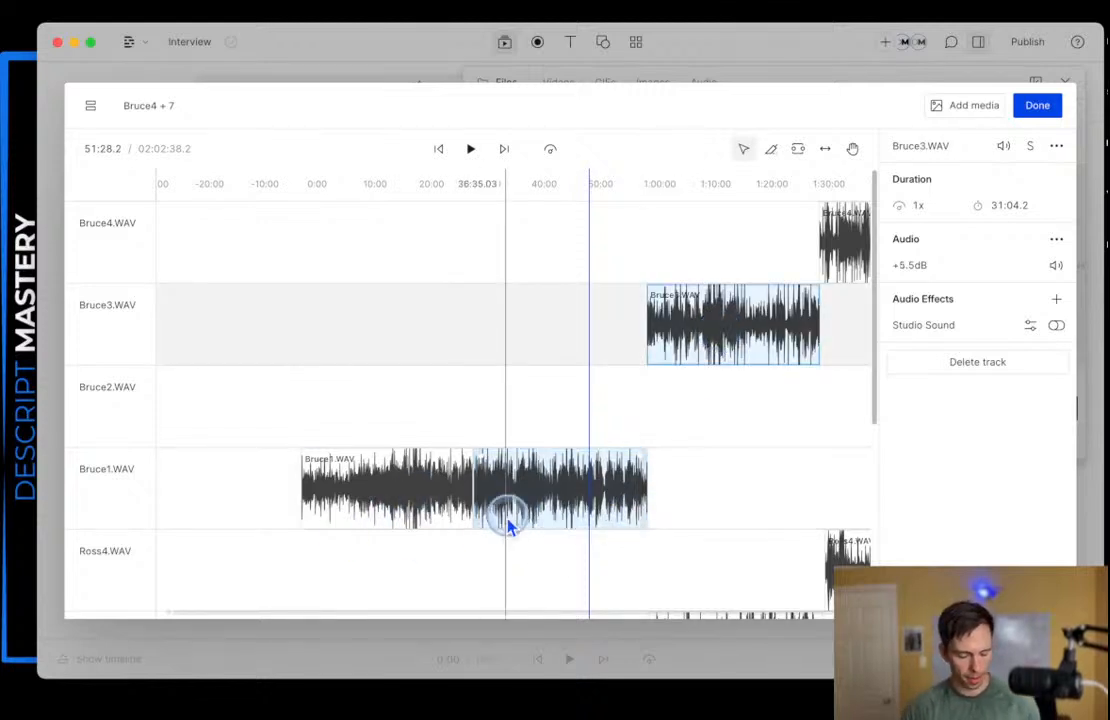
- Transfer the Bruce3.WAV clip onto the Bruce1.WAV track, directly after the Bruce2.WAV clip
right_click(736, 315)
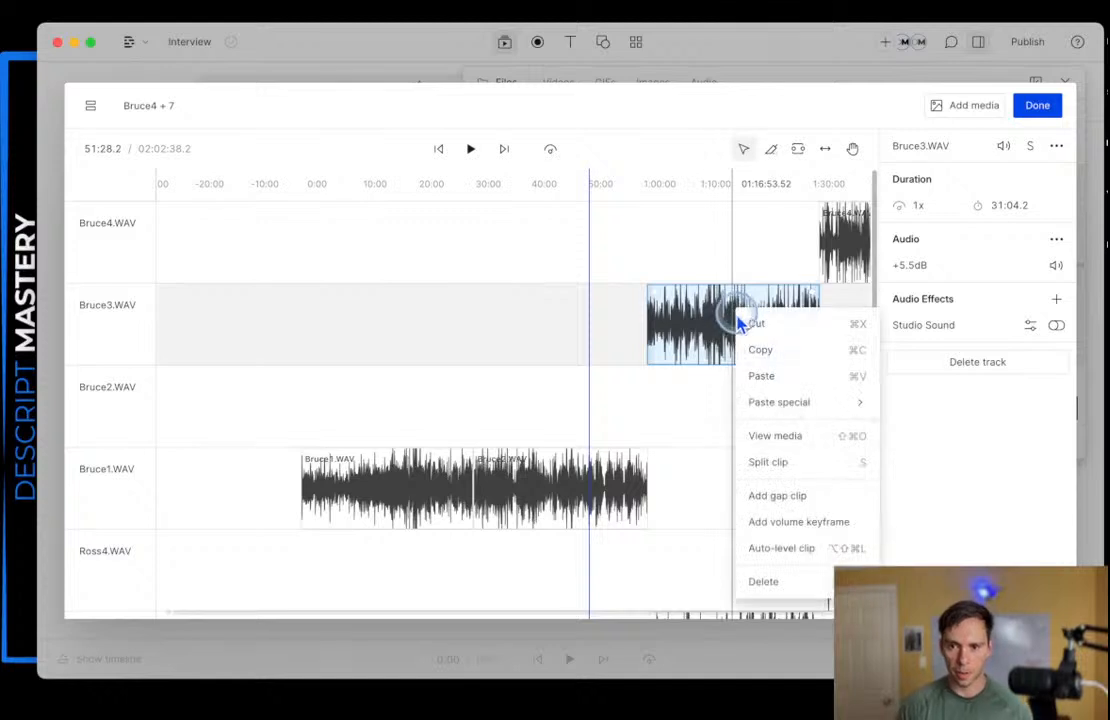
click(760, 346)
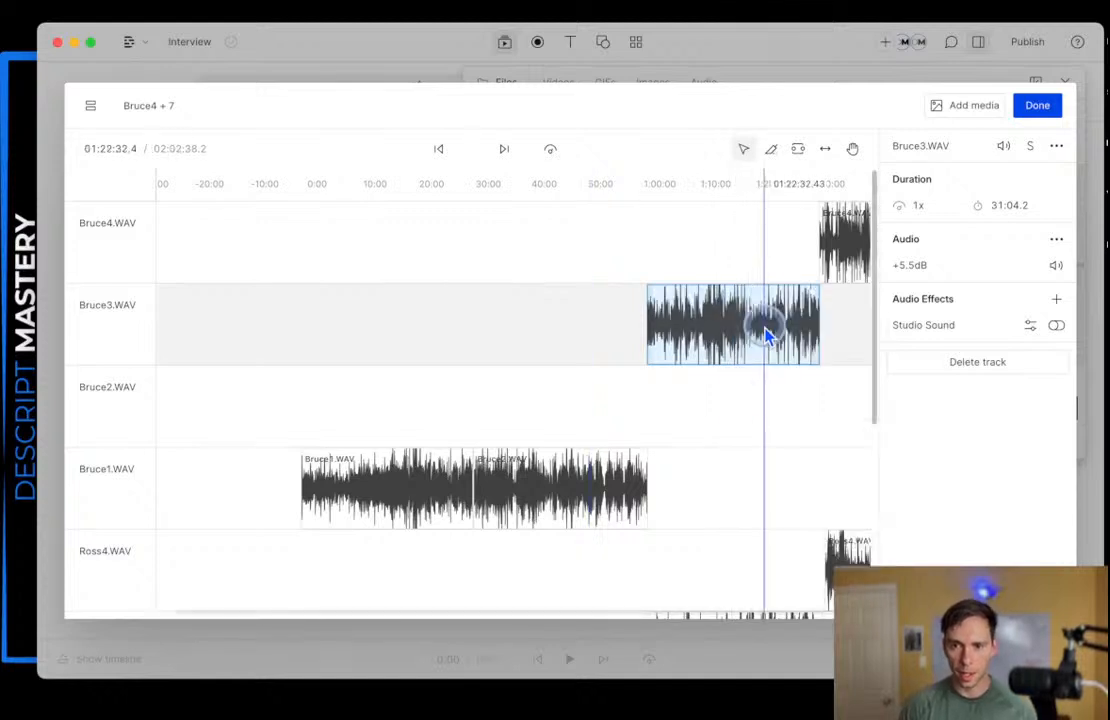
key(BackSpace)
click(701, 487)
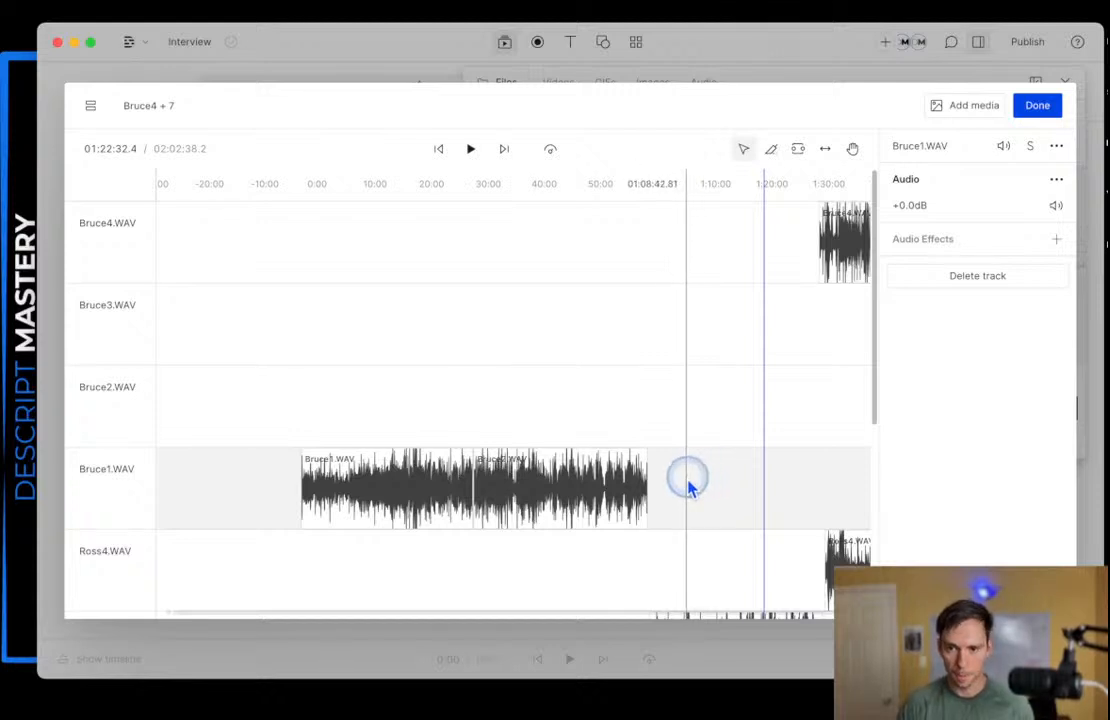
key(super+v)
drag(639, 503, 574, 505)
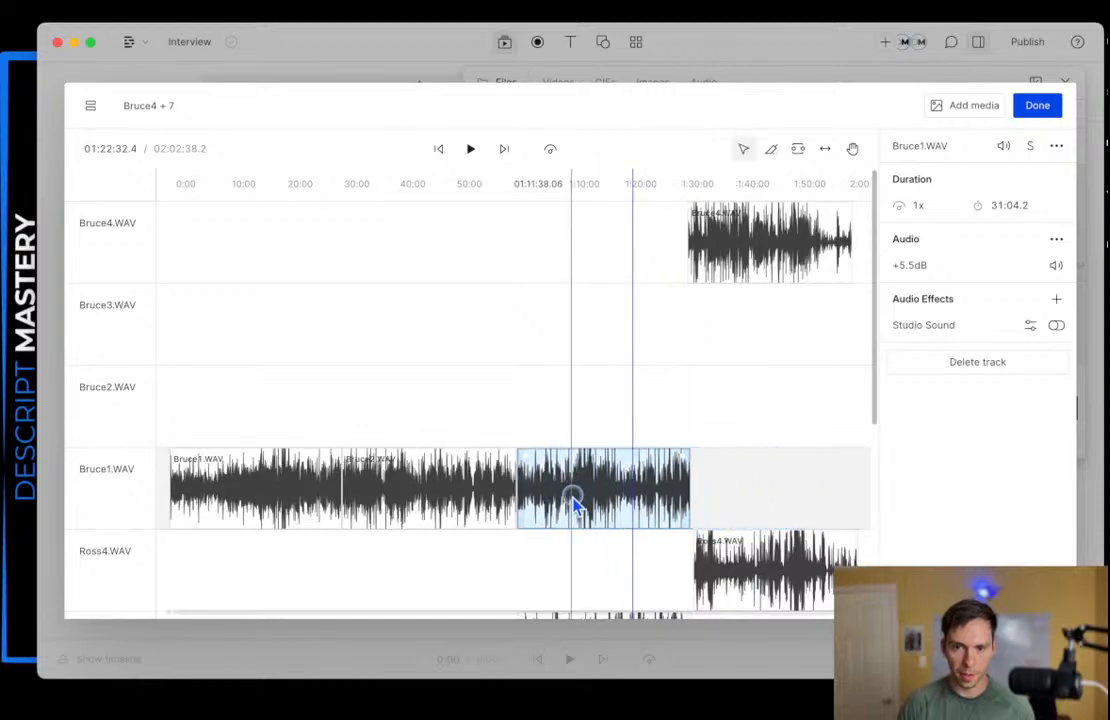
- Cut the Bruce4.WAV clip from its own track and undo its misplaced paste on the Bruce1.WAV track
click(762, 268)
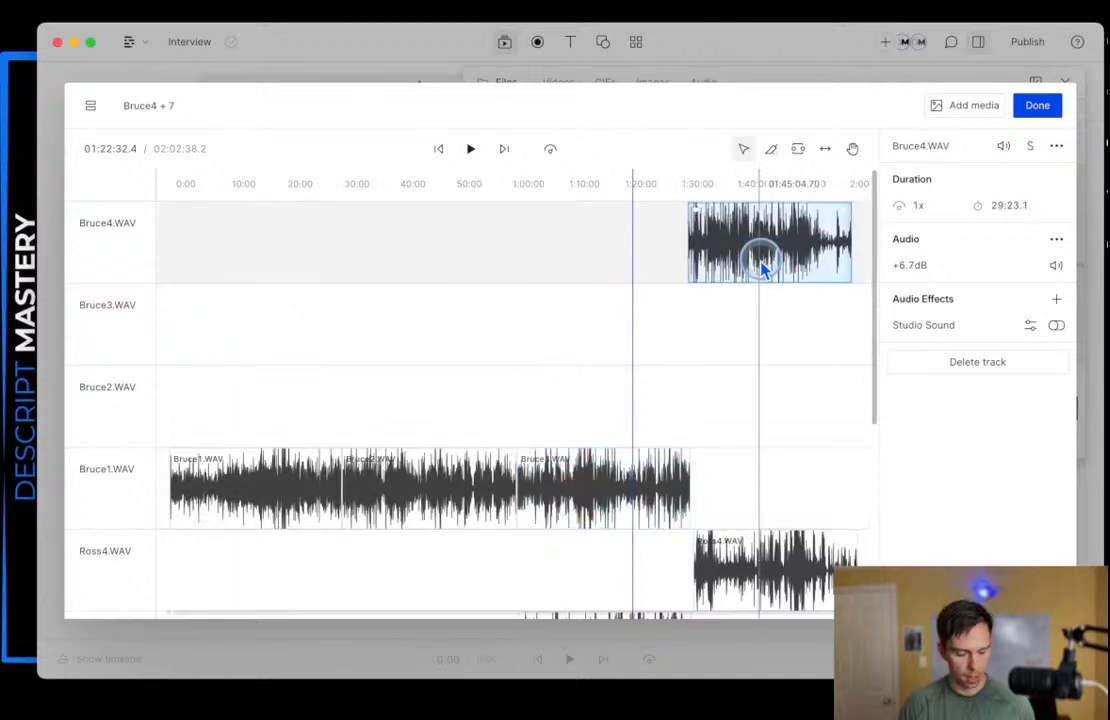
drag(762, 268, 723, 502)
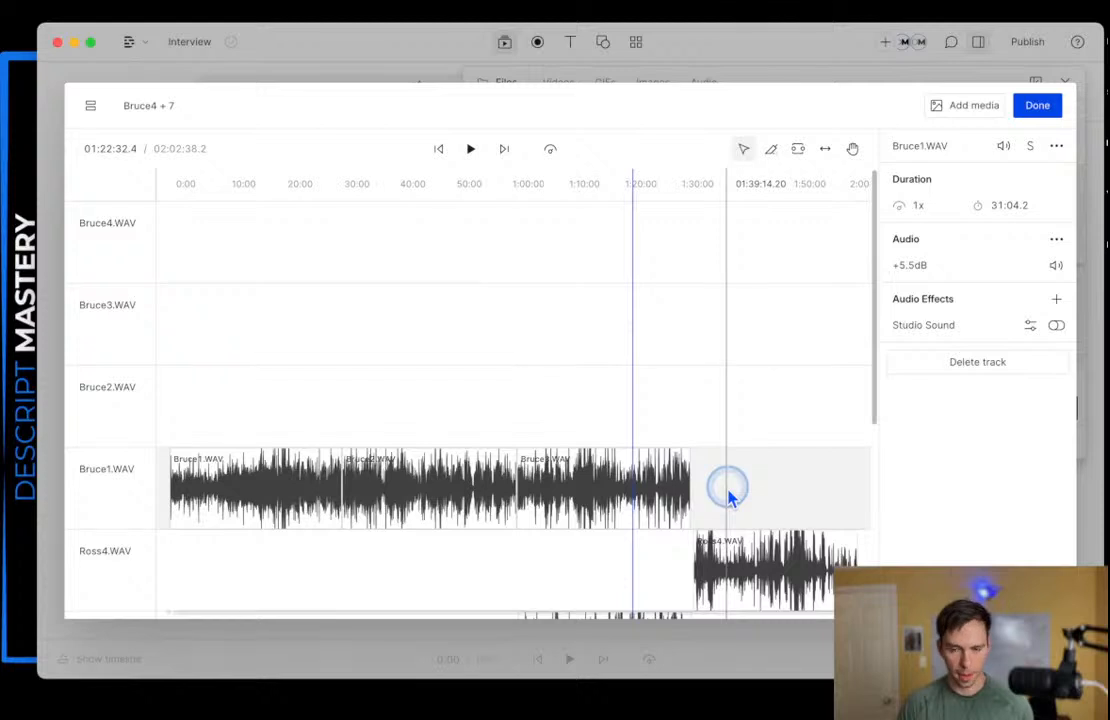
drag(728, 497, 781, 490)
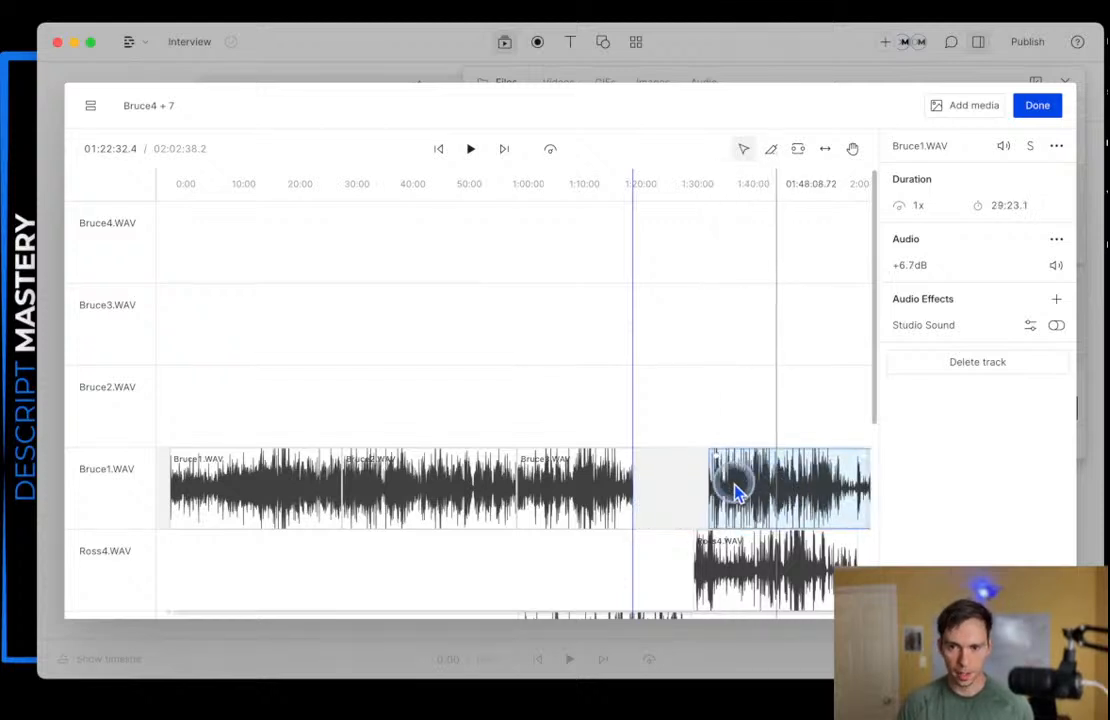
key(super+z)
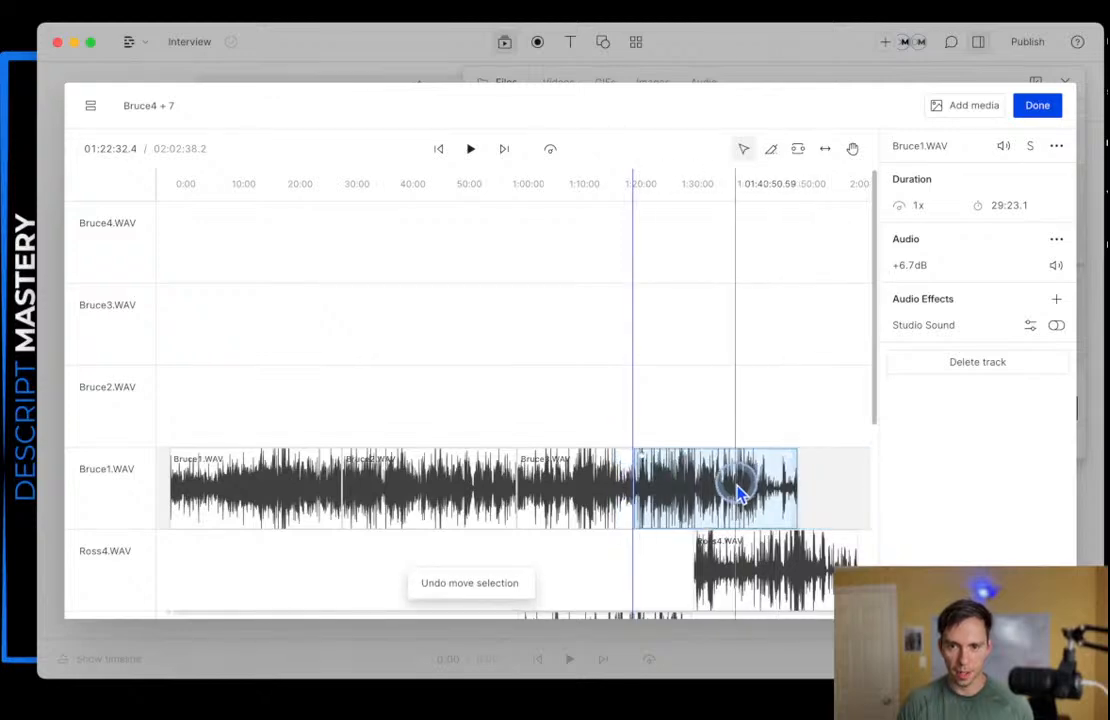
key(super+z)
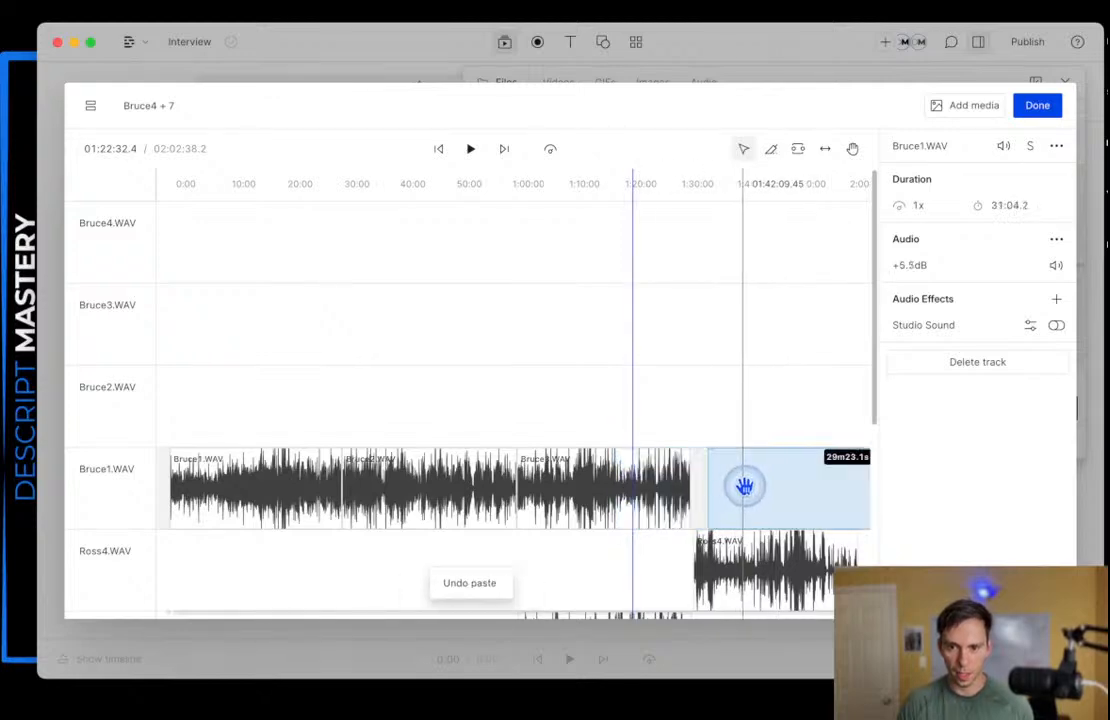
- Set the playhead past the end of the Bruce3.WAV clip, paste Bruce4.WAV on the Bruce1.WAV track and butt it against Bruce3.WAV
click(745, 486)
click(752, 485)
scroll(752, 485, right, 2)
click(647, 486)
click(758, 491)
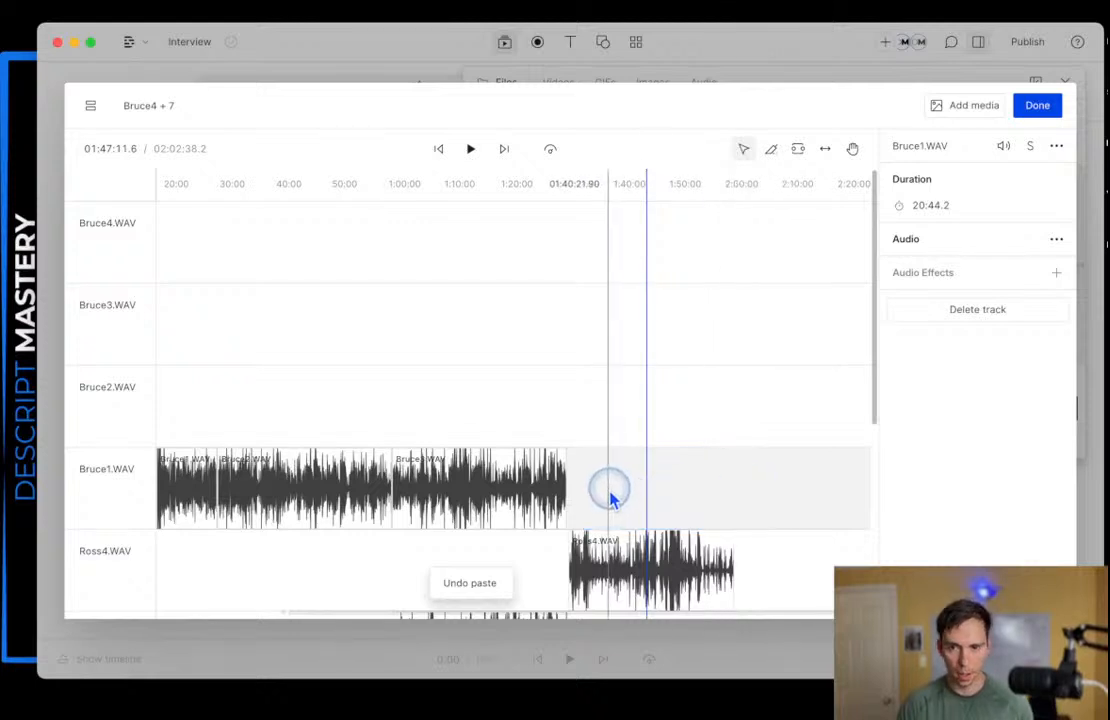
key(super+v)
drag(730, 490, 650, 491)
- Cut the Ross2.WAV clip from its own track
scroll(445, 561, down, 2)
scroll(445, 556, right, 1)
scroll(638, 568, up, 2)
scroll(638, 568, down, 4)
scroll(460, 500, left, 3)
scroll(560, 523, up, 3)
scroll(461, 518, down, 3)
click(344, 424)
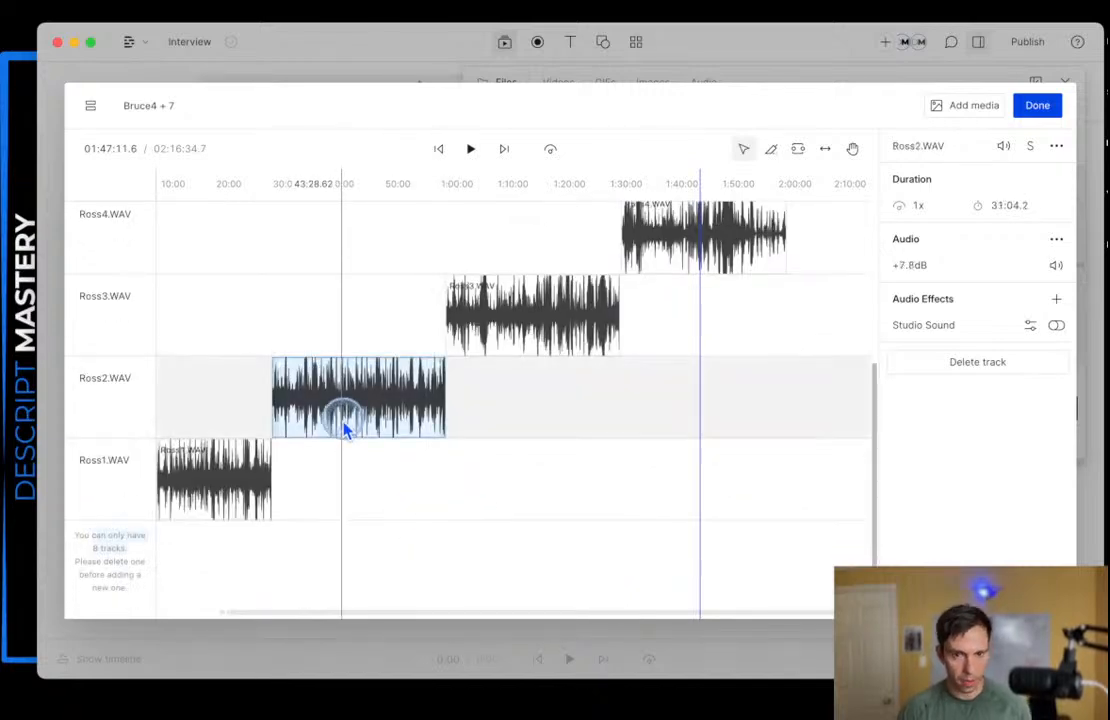
click(273, 194)
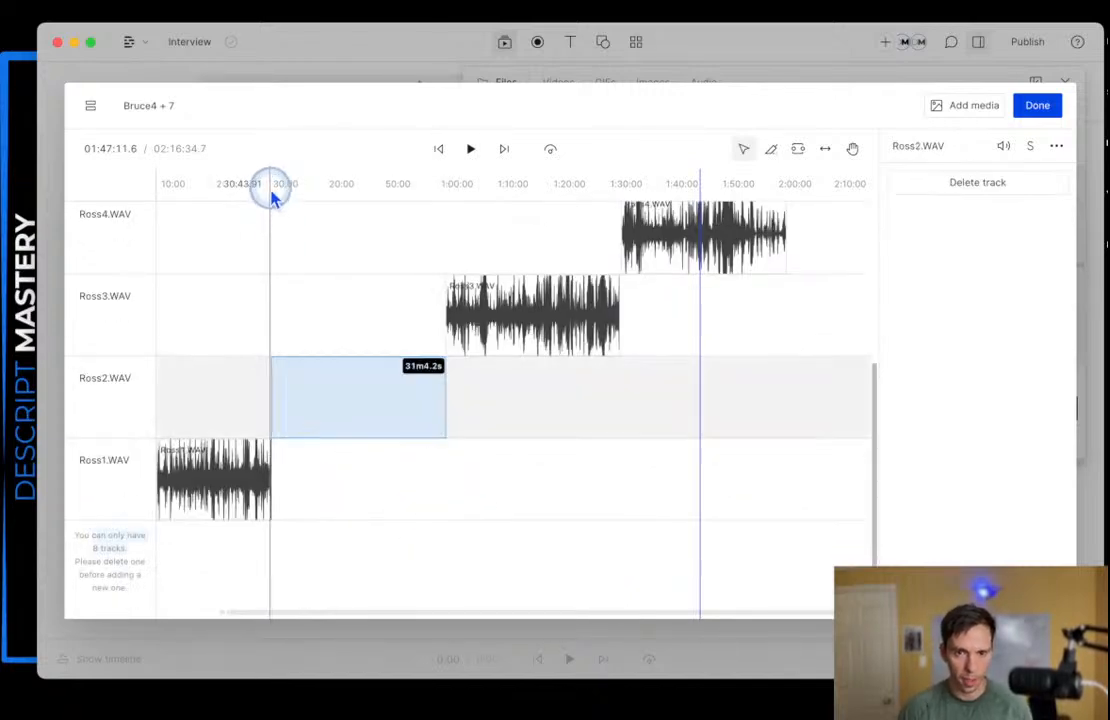
scroll(290, 503, up, 2)
- Try pasting the Ross2.WAV clip onto the Ross1.WAV track and undo the paste
click(279, 490)
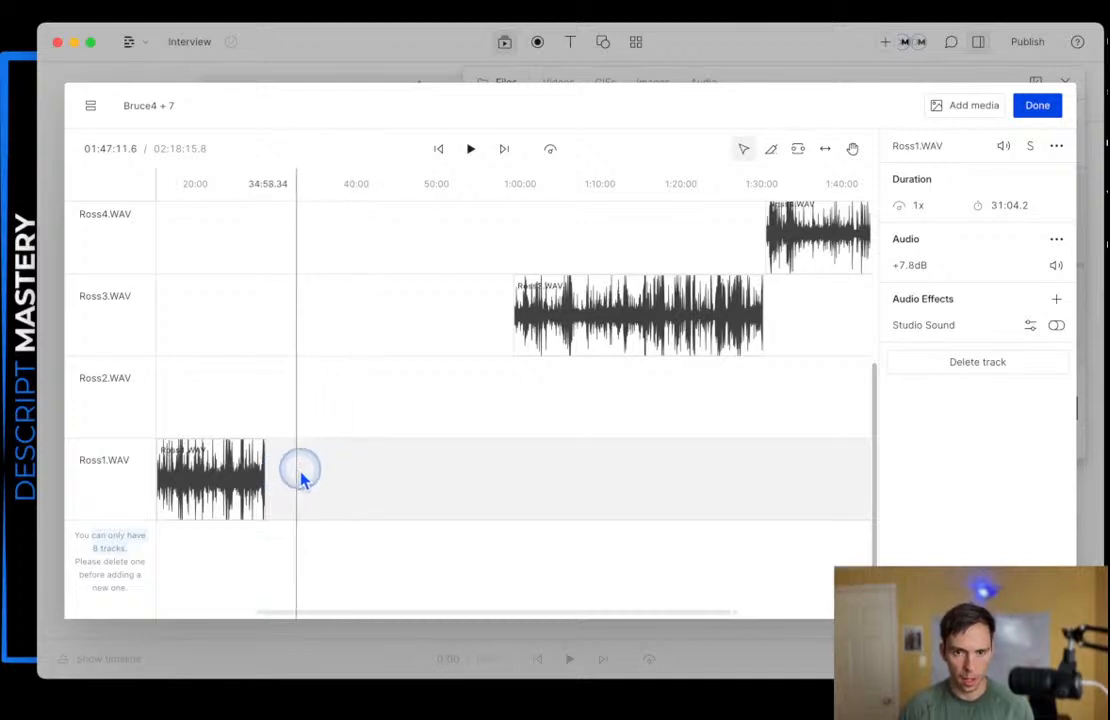
scroll(330, 483, up, 2)
scroll(338, 500, up, 6)
scroll(465, 502, left, 5)
scroll(452, 510, down, 8)
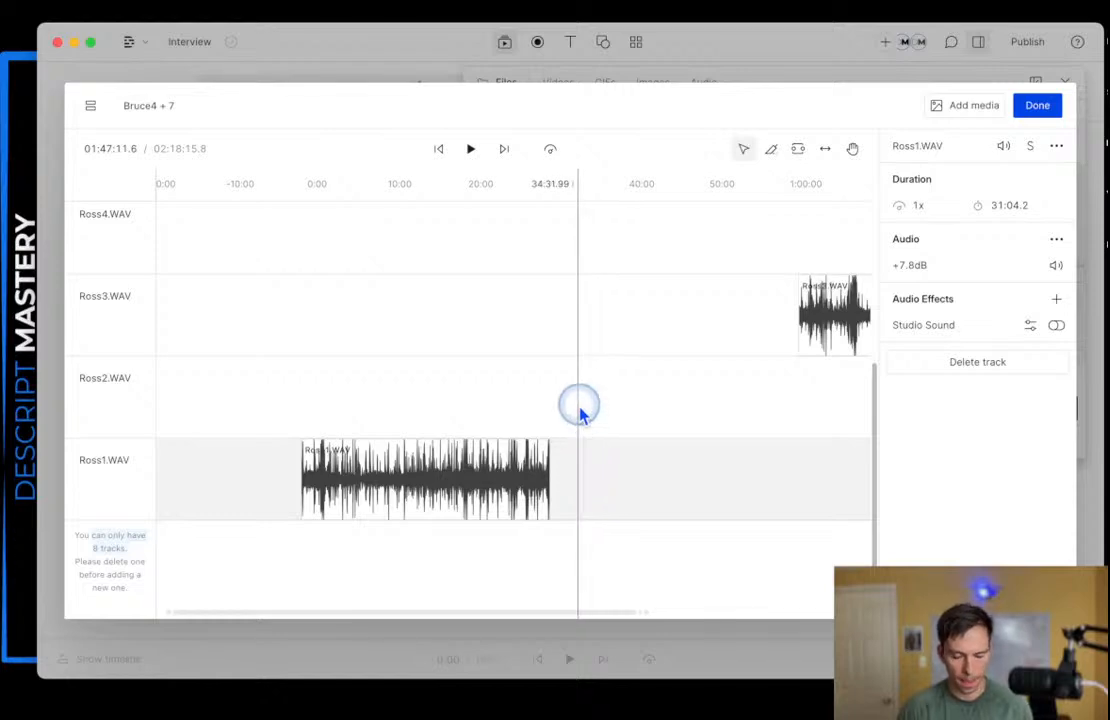
key(super+v)
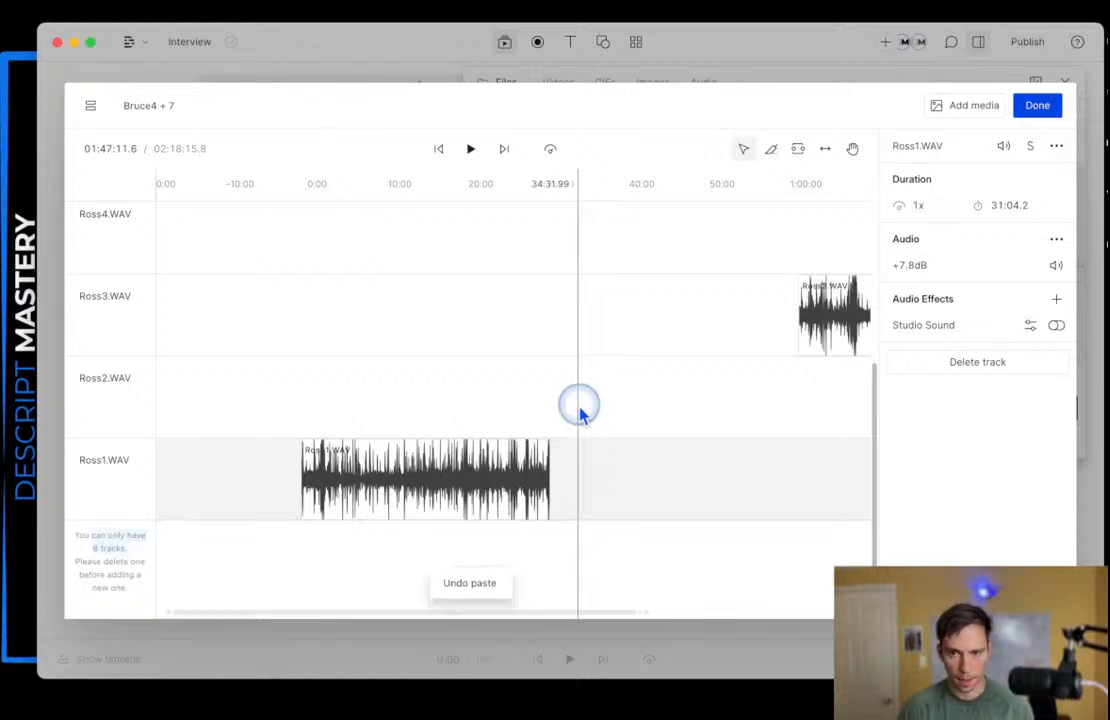
scroll(640, 468, down, 5)
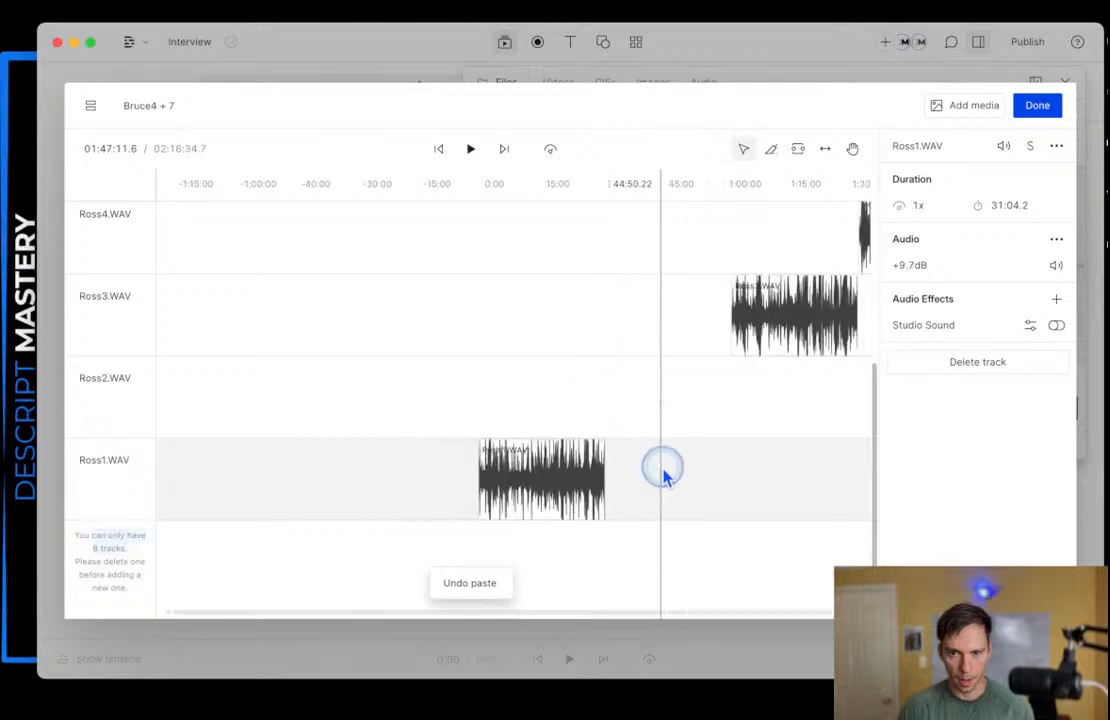
scroll(663, 476, right, 5)
scroll(691, 448, up, 2)
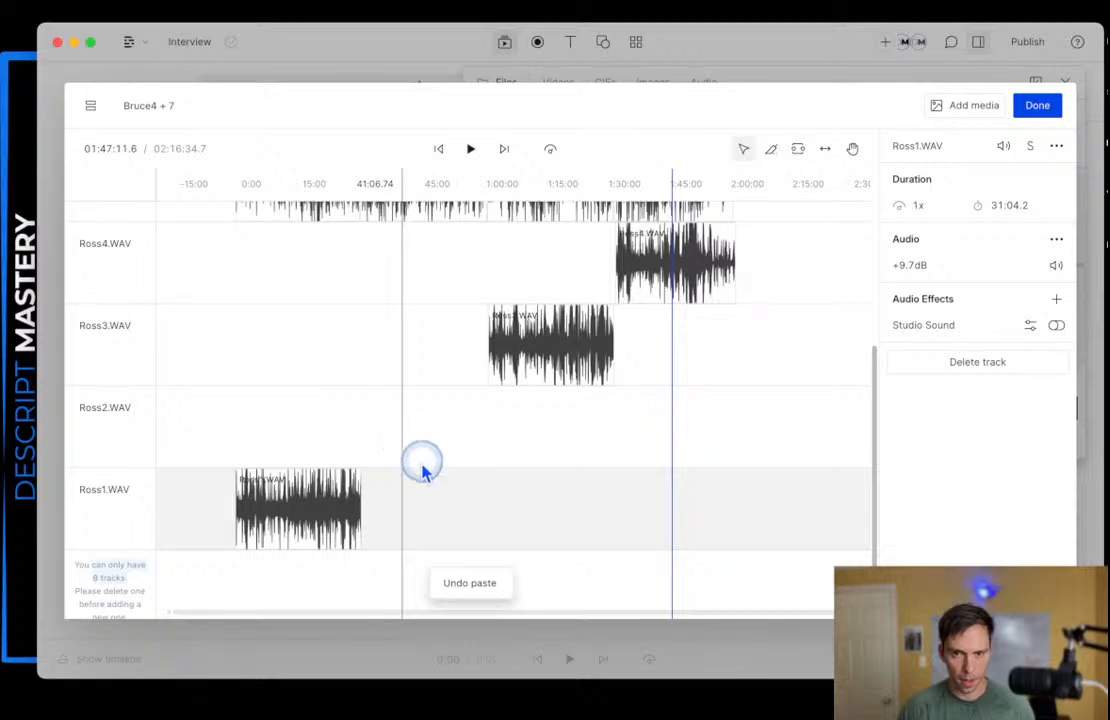
- Undo the cut of the Ross2.WAV clip to restore it on its own track
key(super+z)
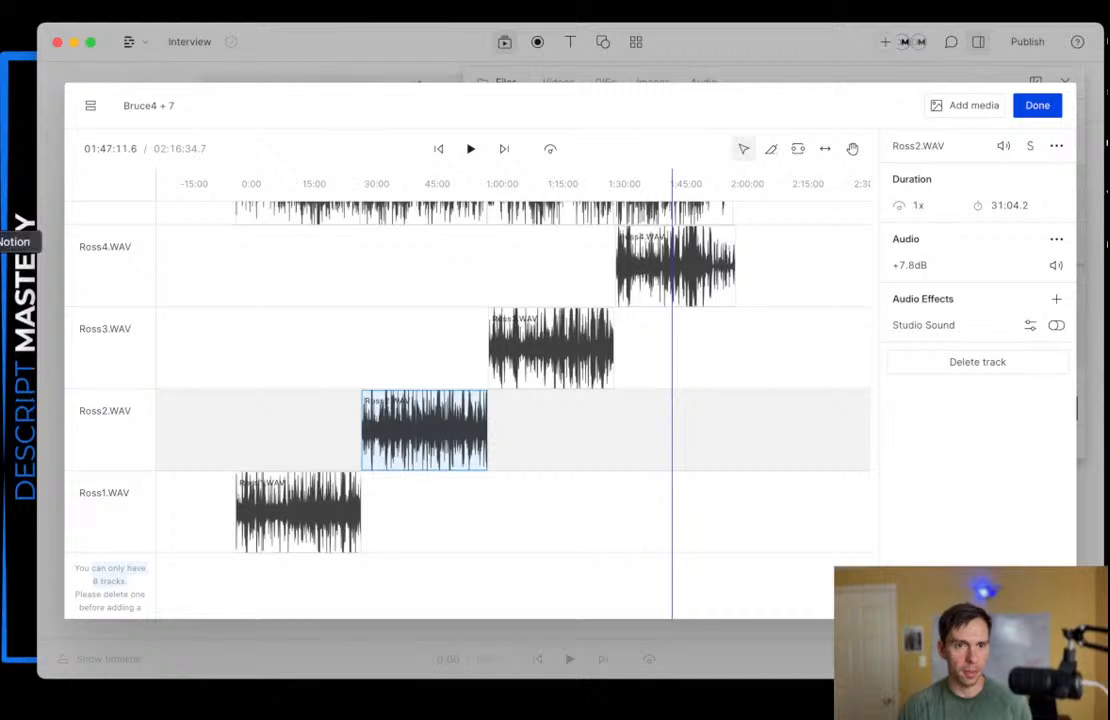
right_click(1, 214)
click(54, 293)
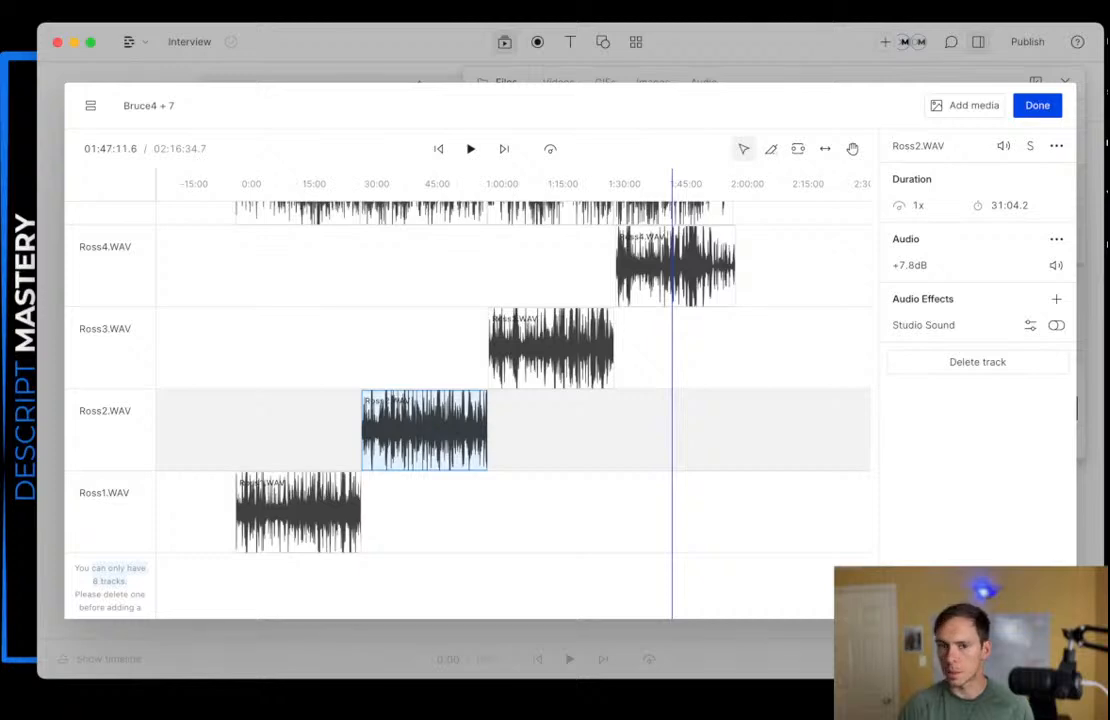
right_click(12, 535)
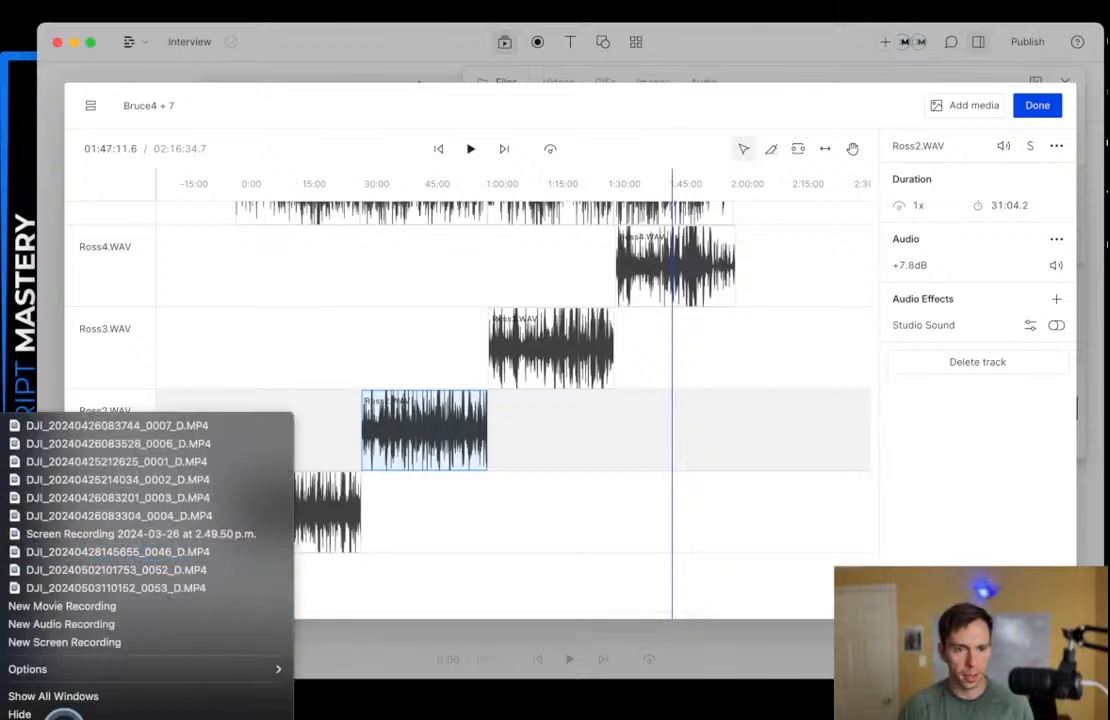
click(63, 719)
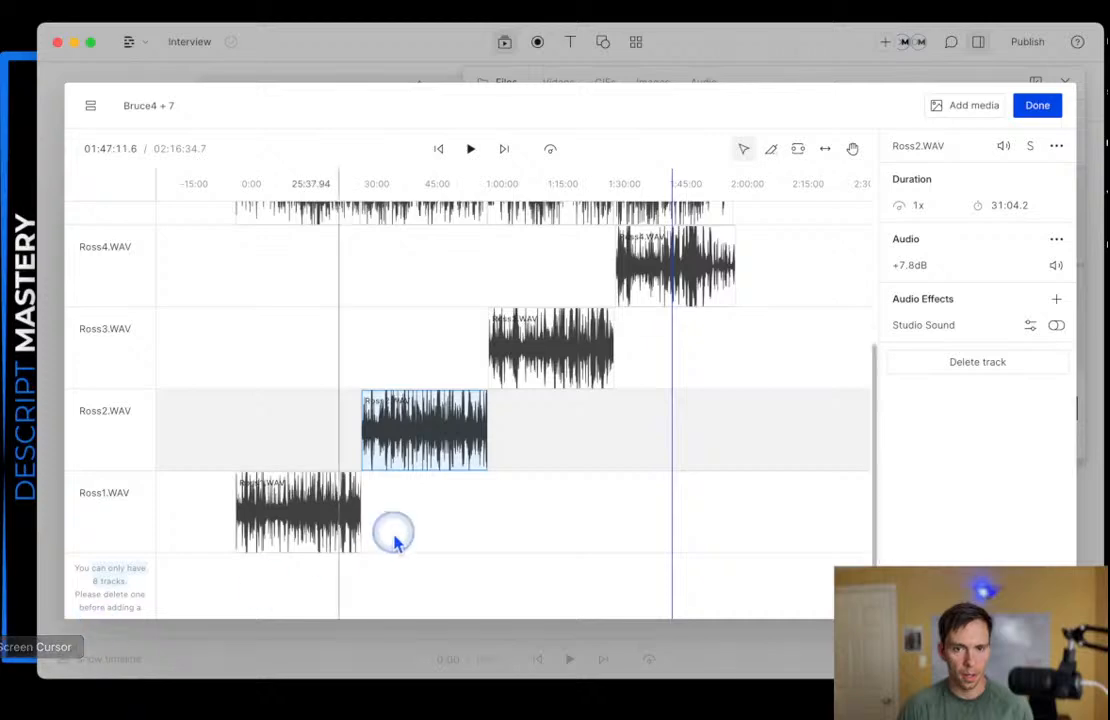
- Cut the Ross2.WAV clip, paste it on the Ross1.WAV track and move it right after the Ross1.WAV clip
scroll(476, 482, down, 1)
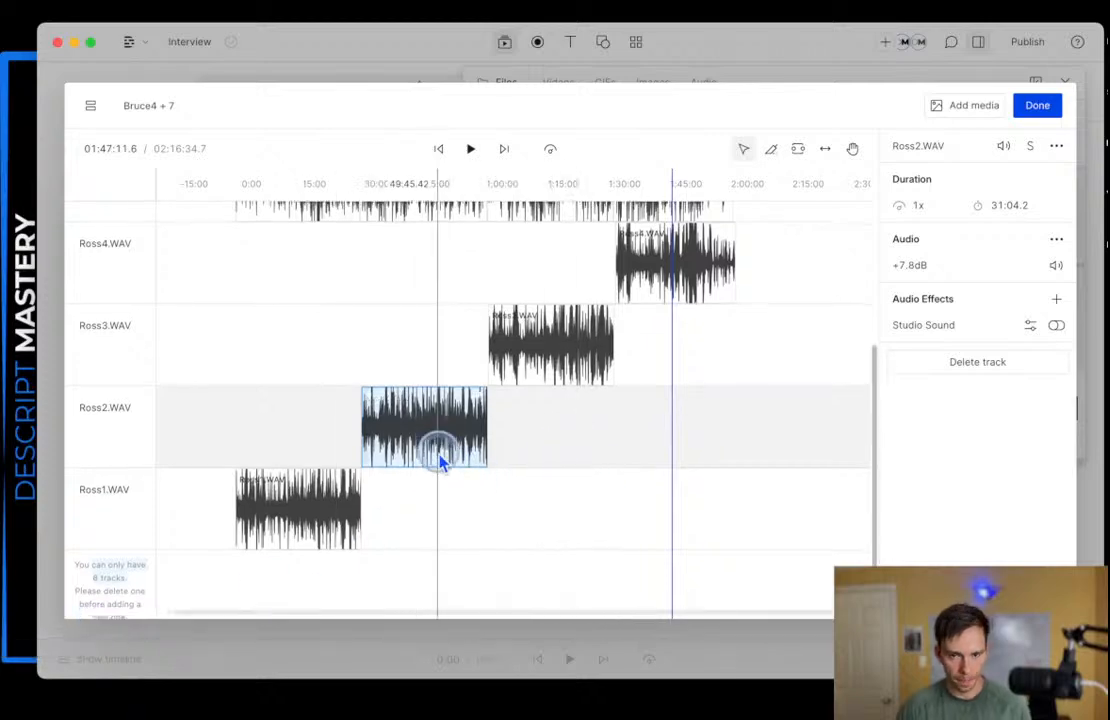
key(super+x)
click(390, 502)
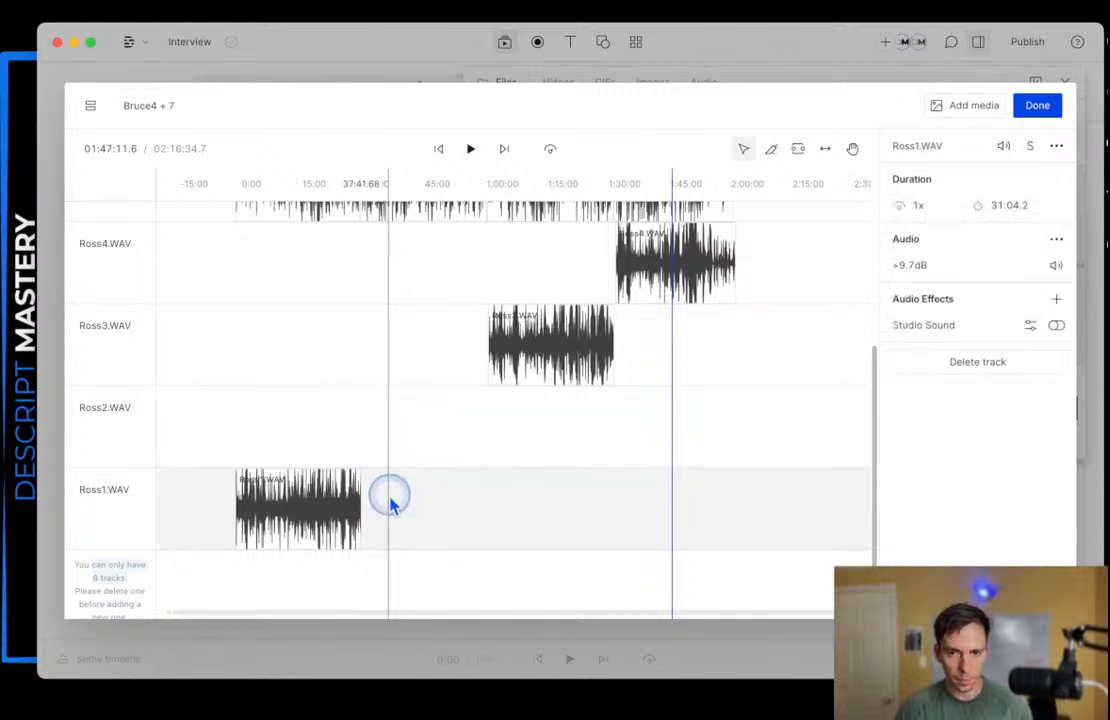
key(super+v)
drag(743, 527, 435, 525)
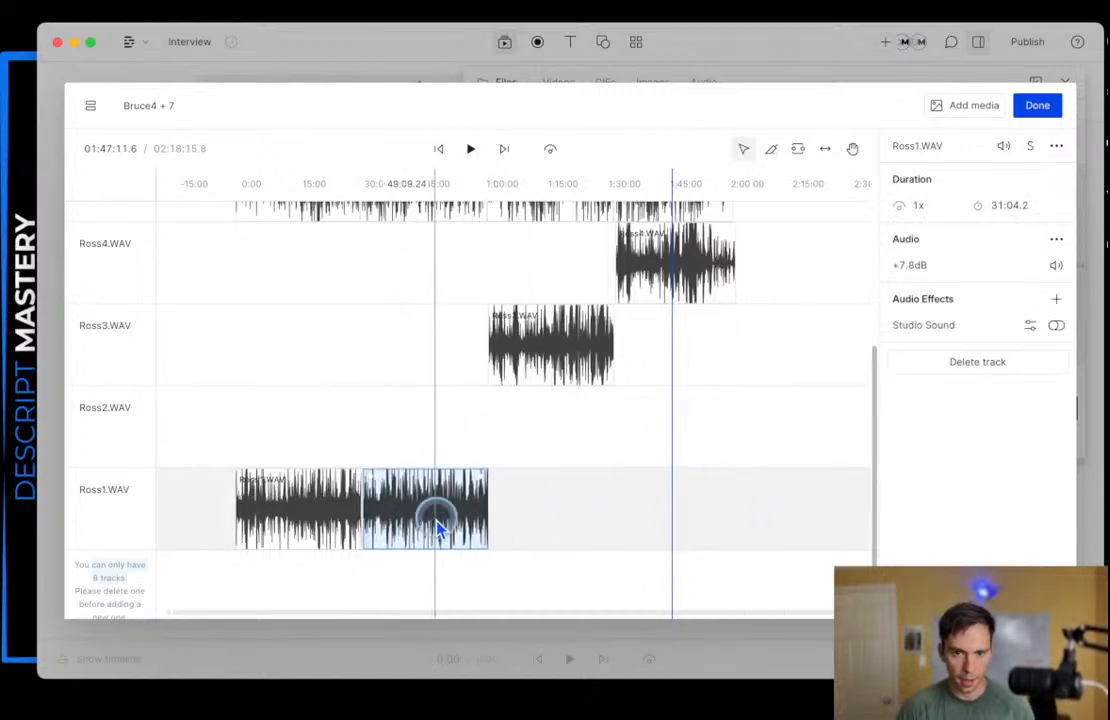
- Move the Ross3.WAV clip from its own track to the Ross1.WAV track, placing it just after the Ross2.WAV clip
click(556, 358)
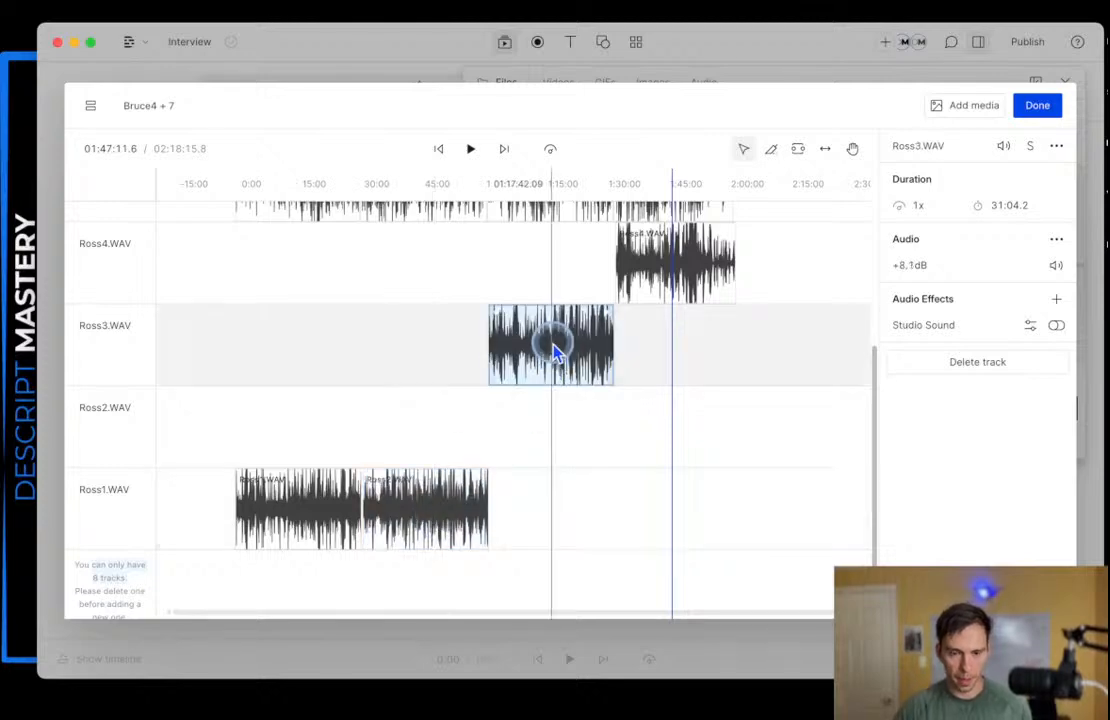
key(super+x)
click(531, 516)
key(super+v)
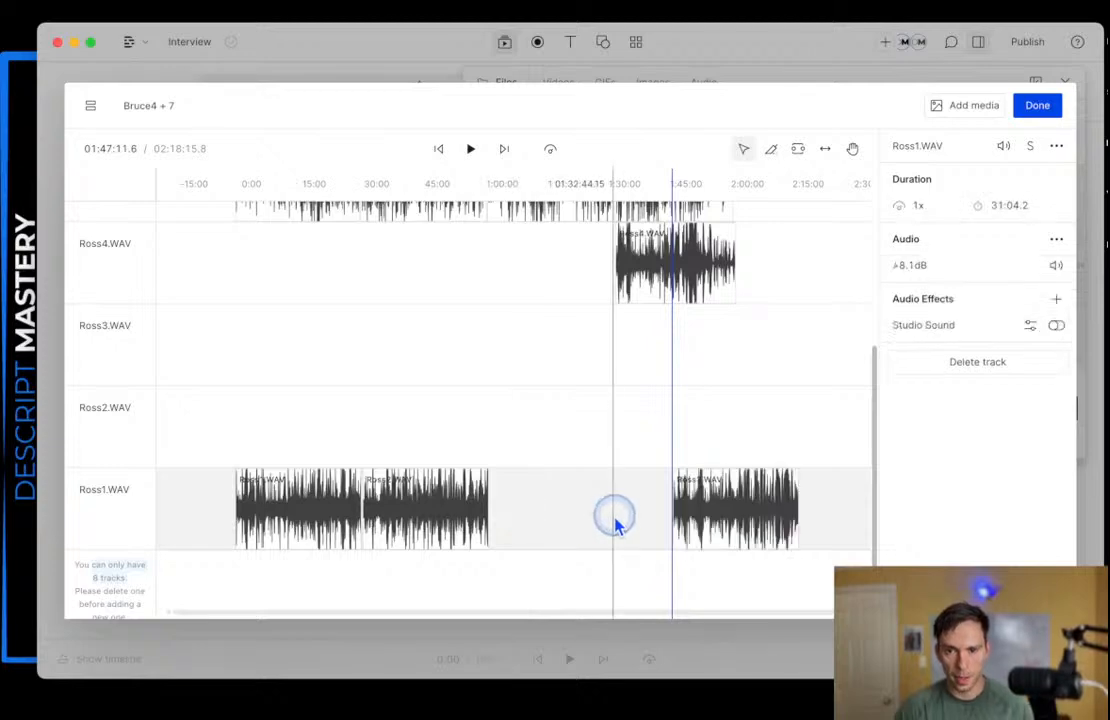
drag(733, 518, 565, 520)
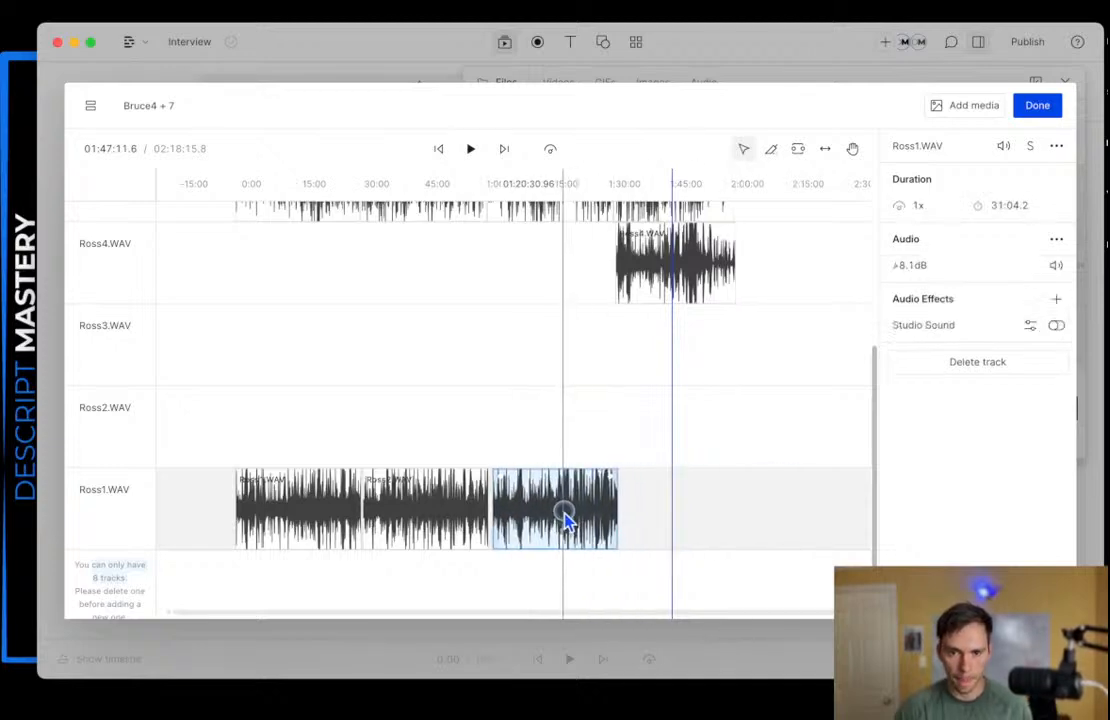
- Cut the Ross4.WAV clip, paste it on the Ross1.WAV track and place it shortly after the Ross3.WAV clip
click(655, 280)
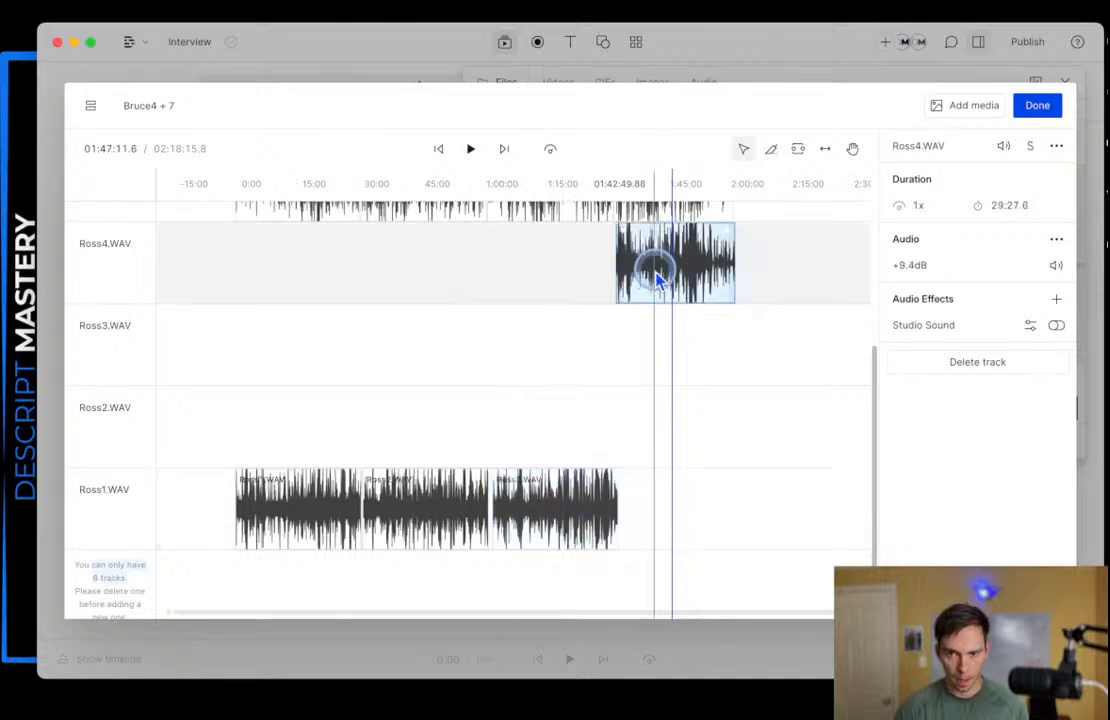
key(super+x)
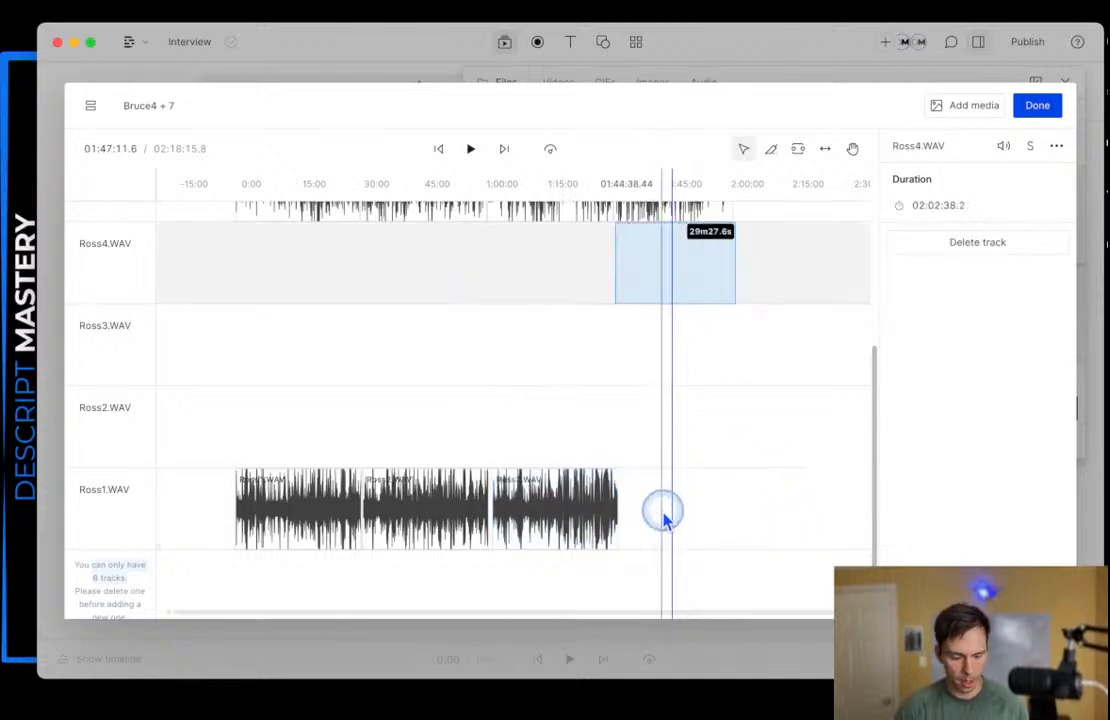
click(665, 518)
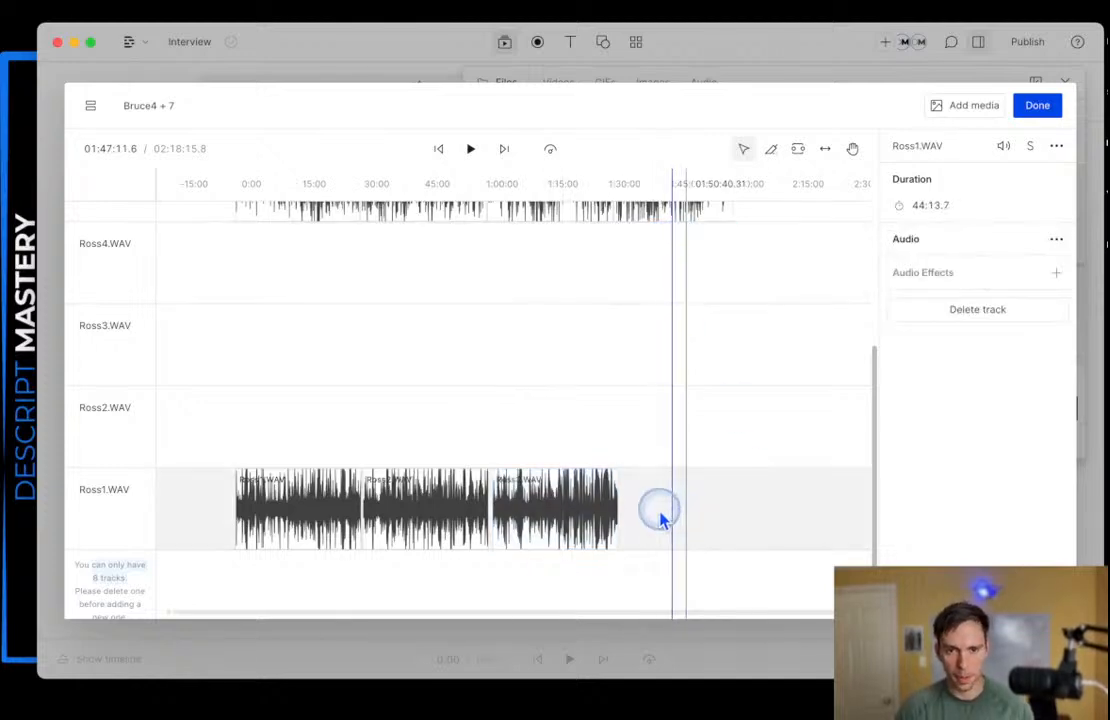
key(super+v)
drag(728, 522, 680, 524)
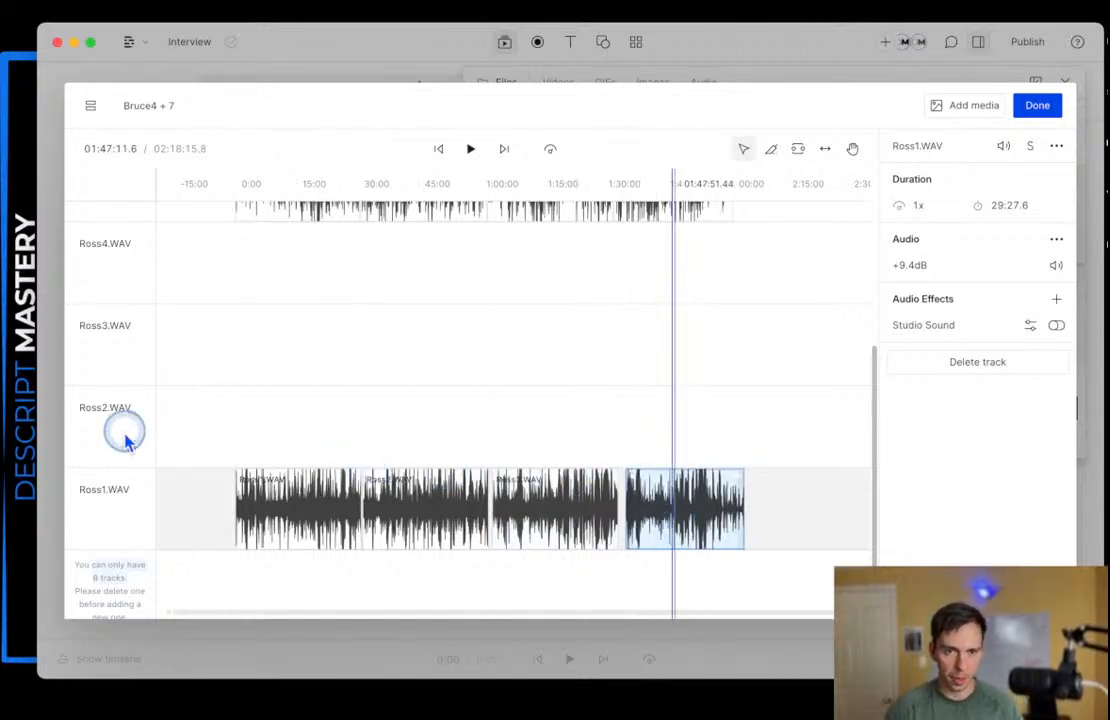
- Reorder the tracks so that the Ross1.WAV track sits directly below the Bruce1.WAV track
drag(115, 508, 150, 265)
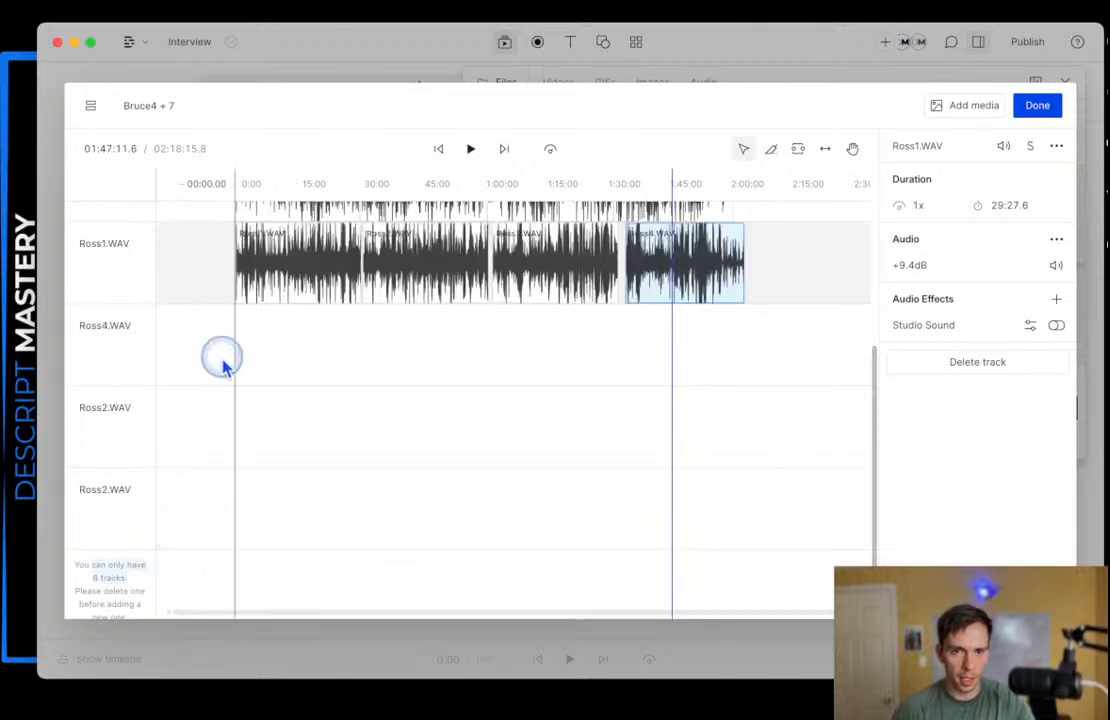
scroll(225, 370, up, 5)
drag(109, 510, 110, 225)
drag(124, 388, 124, 388)
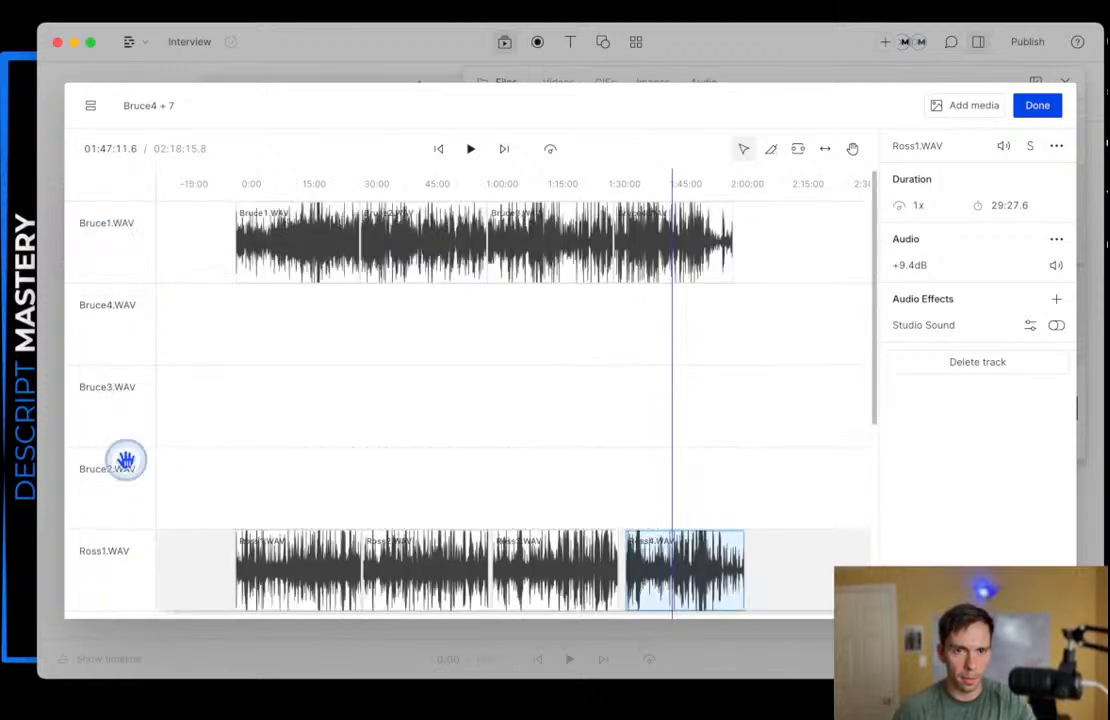
drag(115, 601, 151, 307)
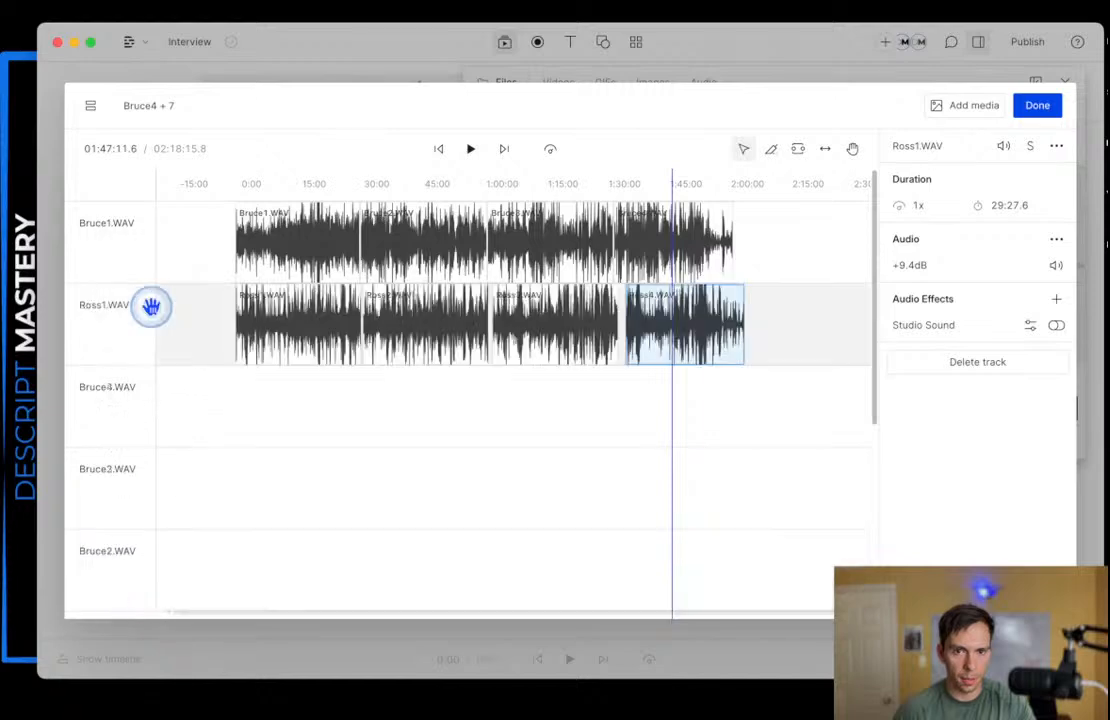
- Examine the waveforms of the Bruce1.WAV and Ross1.WAV tracks up close to compare how the two speakers line up
click(457, 440)
drag(116, 398, 116, 398)
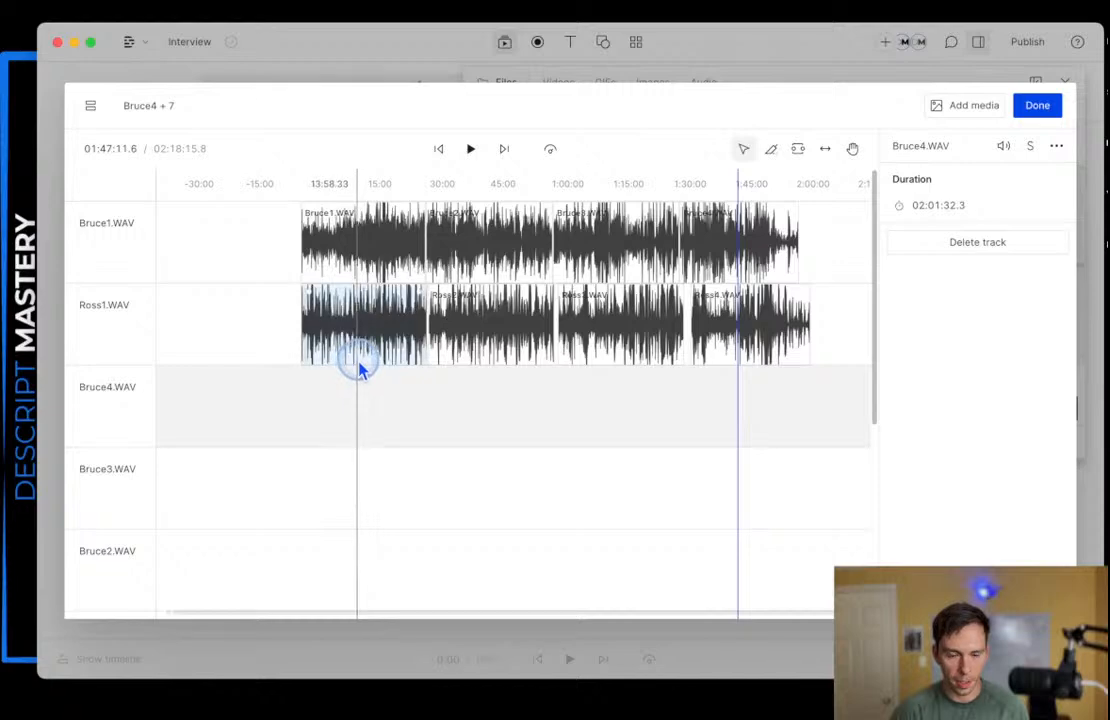
click(357, 347)
scroll(357, 347, up, 5)
scroll(439, 432, left, 3)
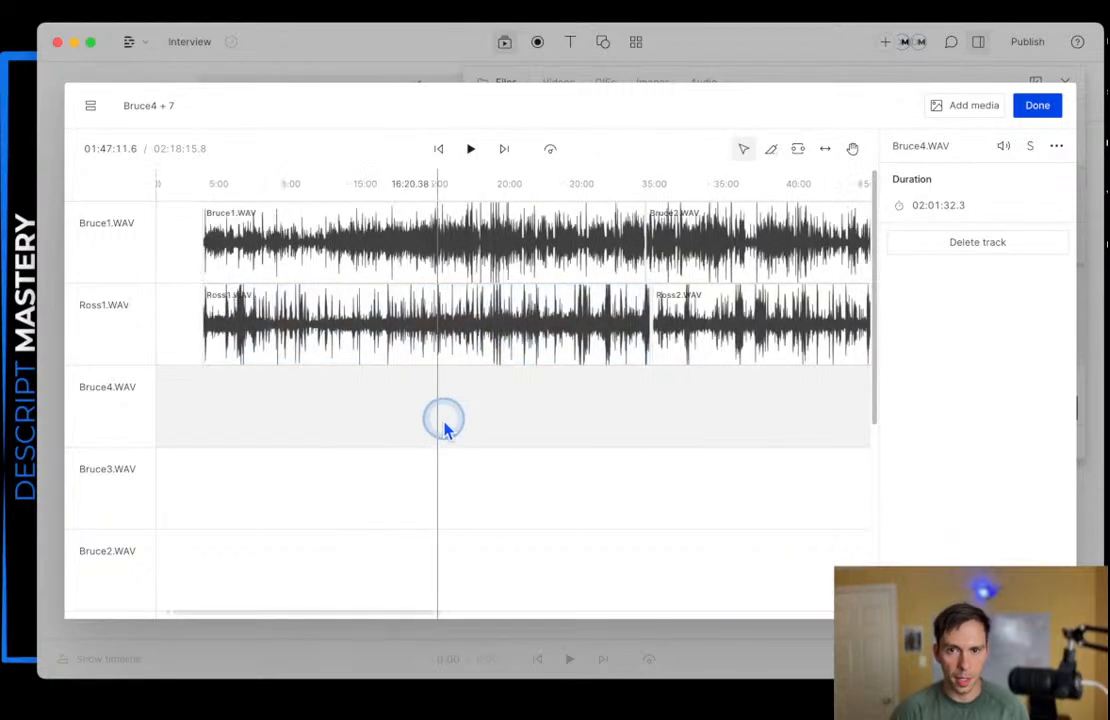
click(525, 307)
scroll(598, 307, down, 1)
scroll(596, 307, up, 10)
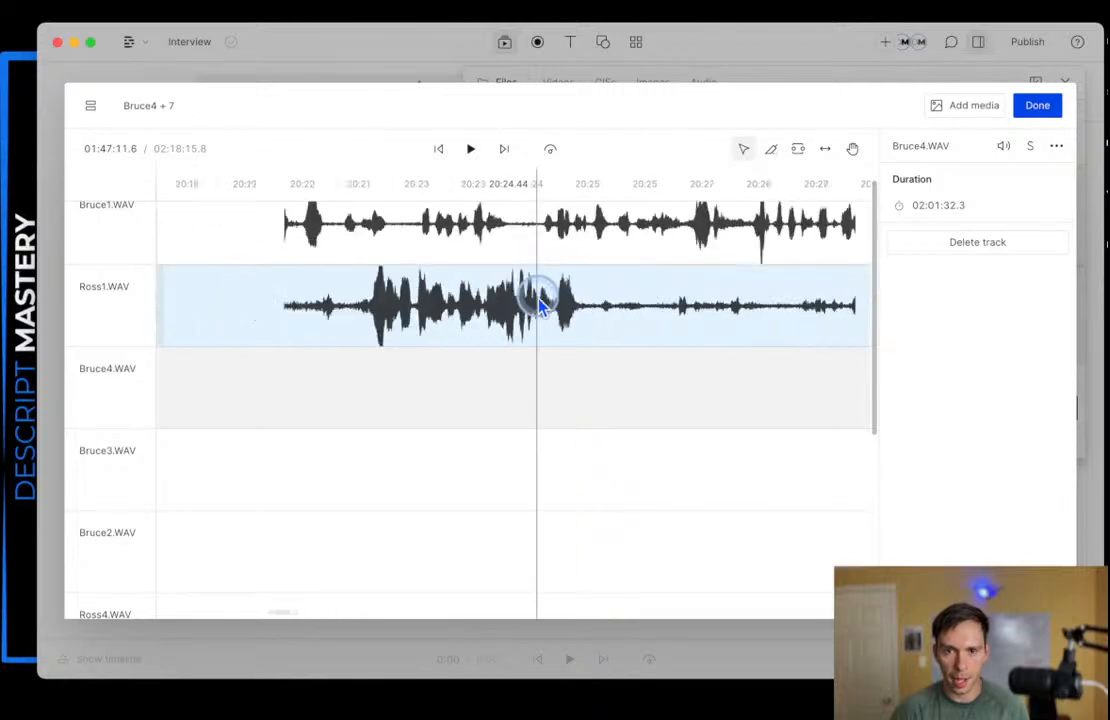
scroll(545, 327, down, 5)
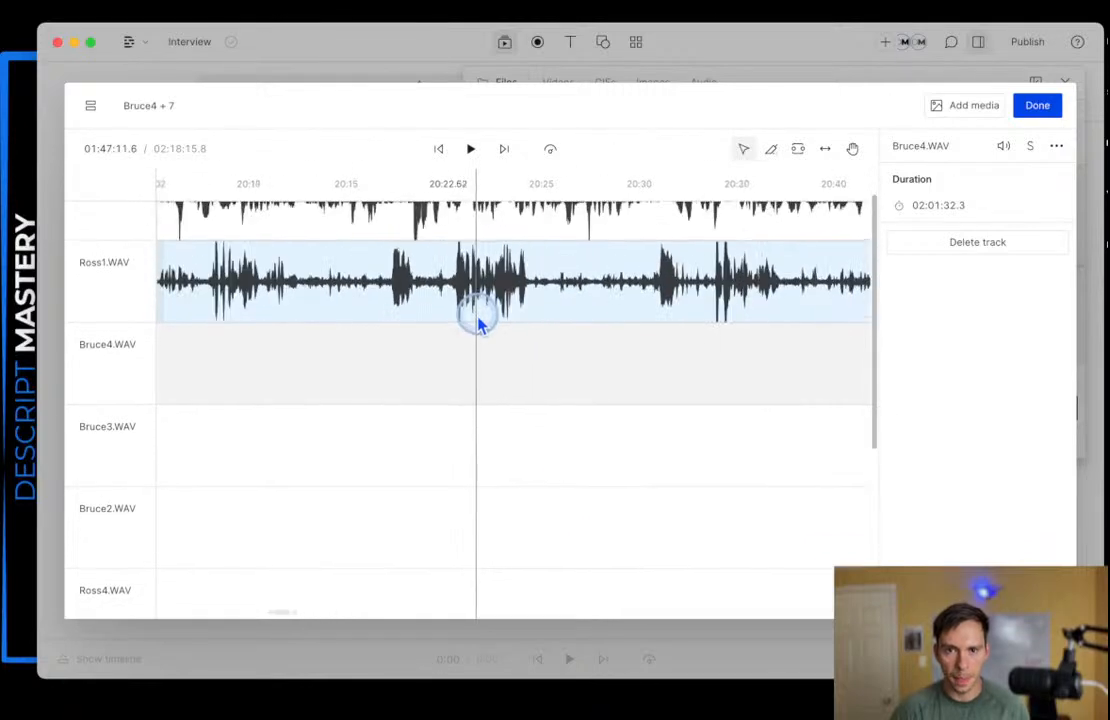
scroll(480, 320, left, 10)
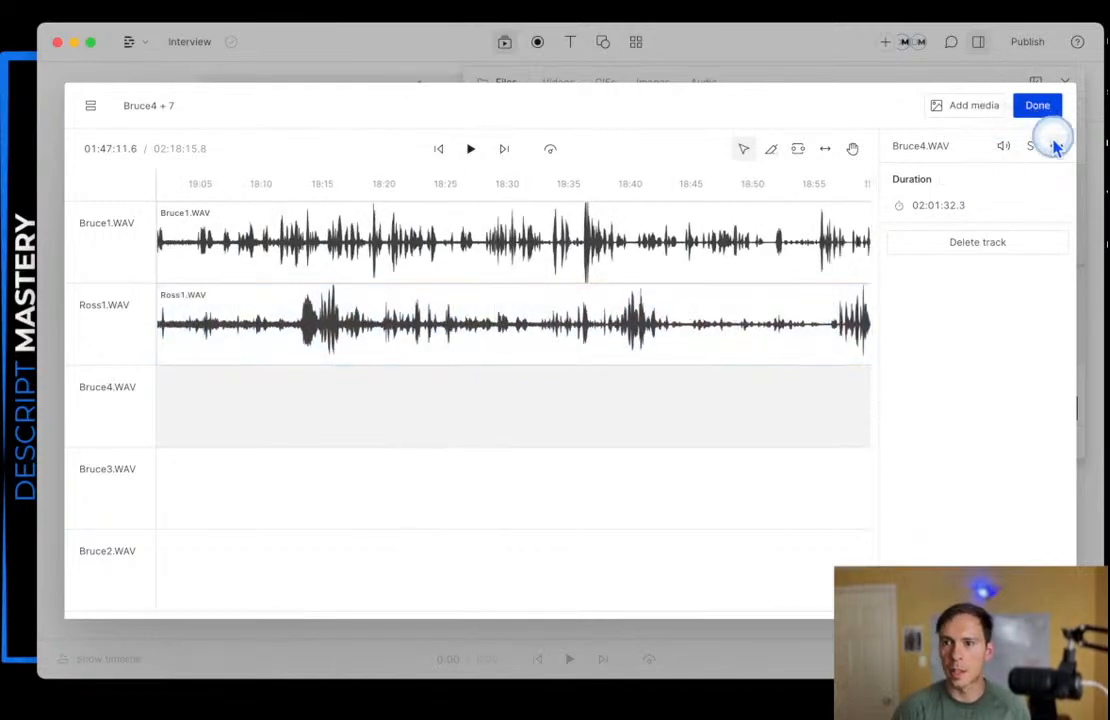
- Finish editing the sequence and expand the Sequences folder in the project files
click(1040, 107)
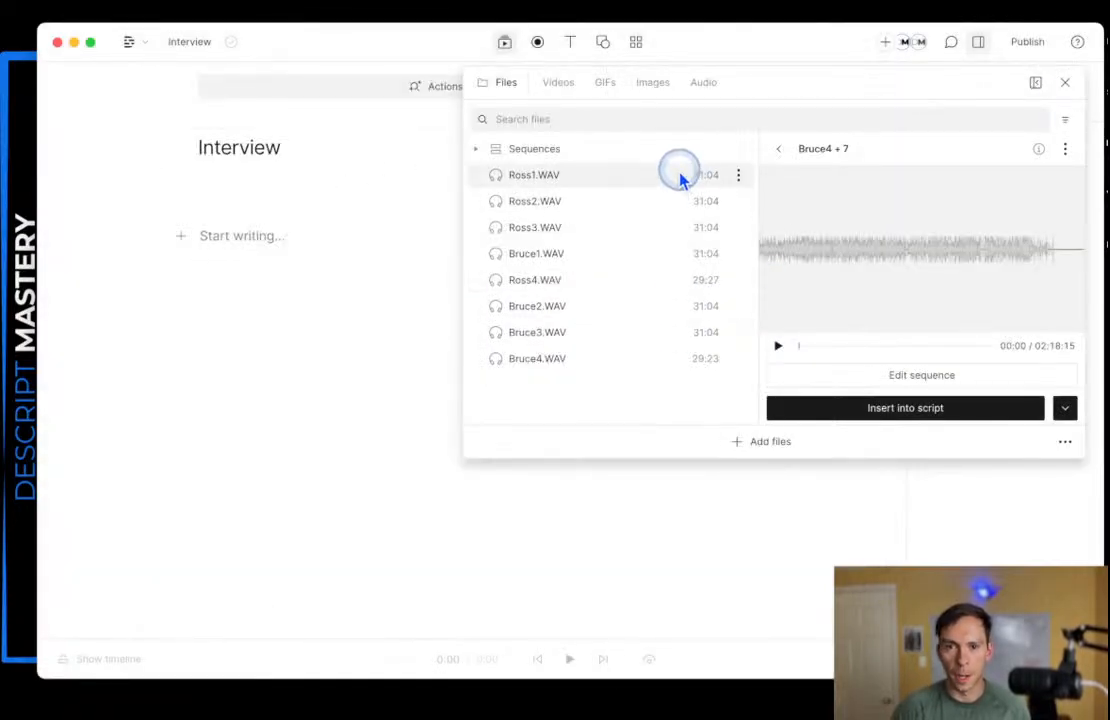
click(478, 152)
click(738, 175)
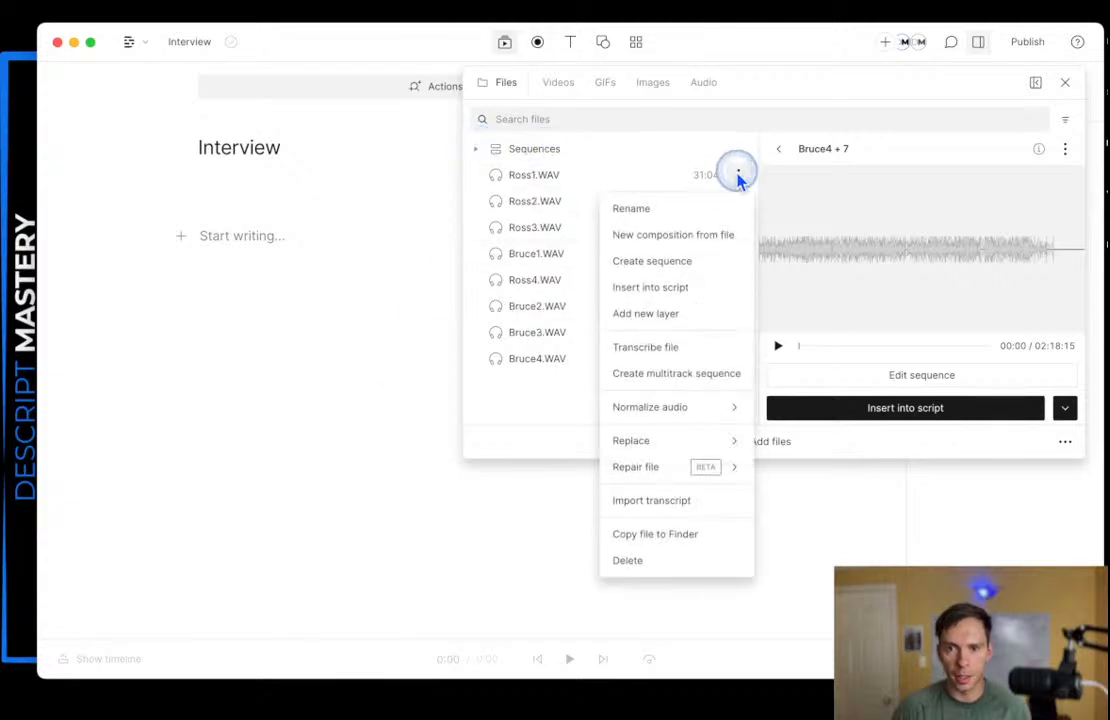
click(575, 163)
click(475, 150)
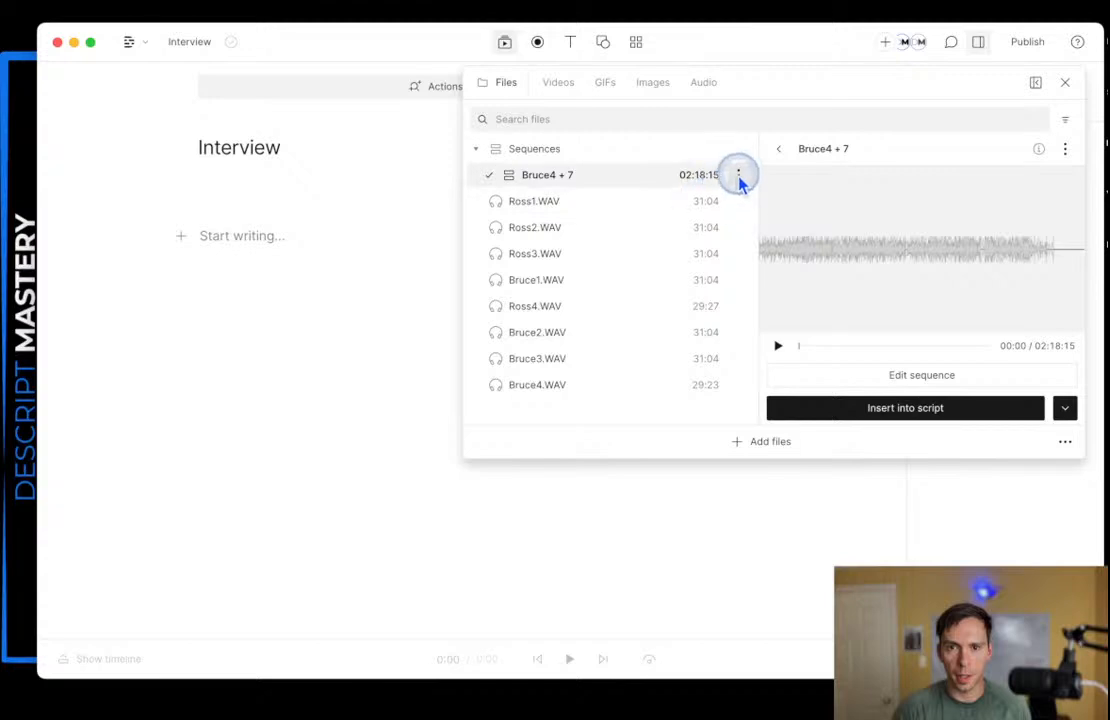
- Select the Bruce4 + 7 sequence and reopen it for editing
click(738, 175)
click(513, 175)
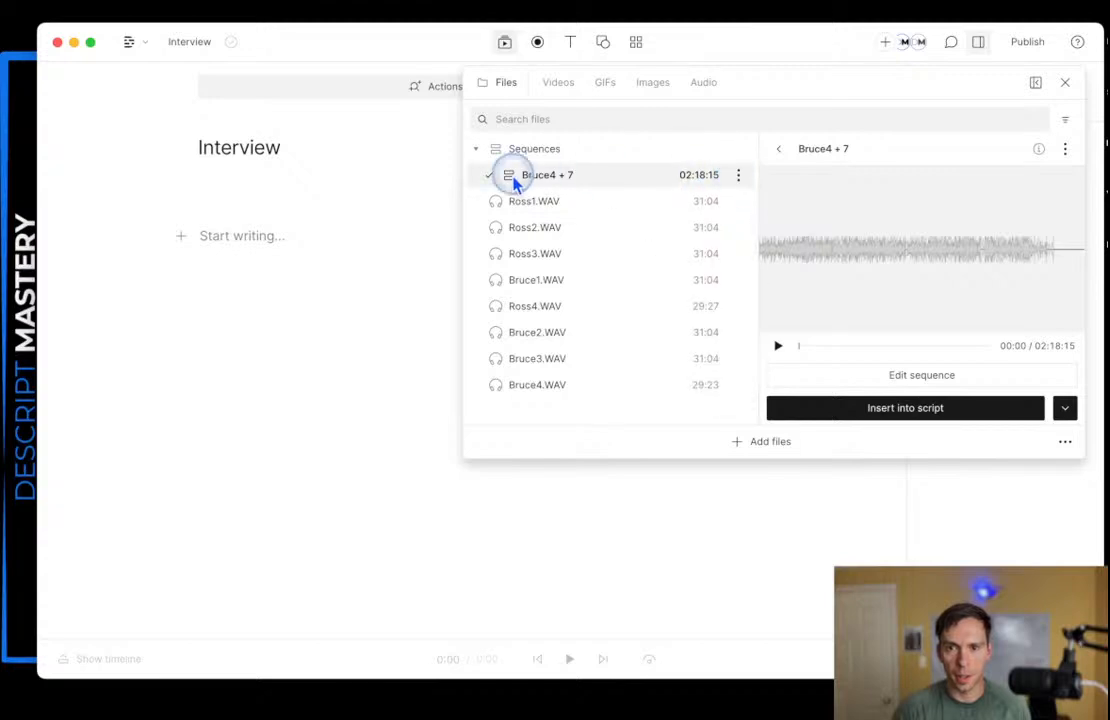
click(883, 379)
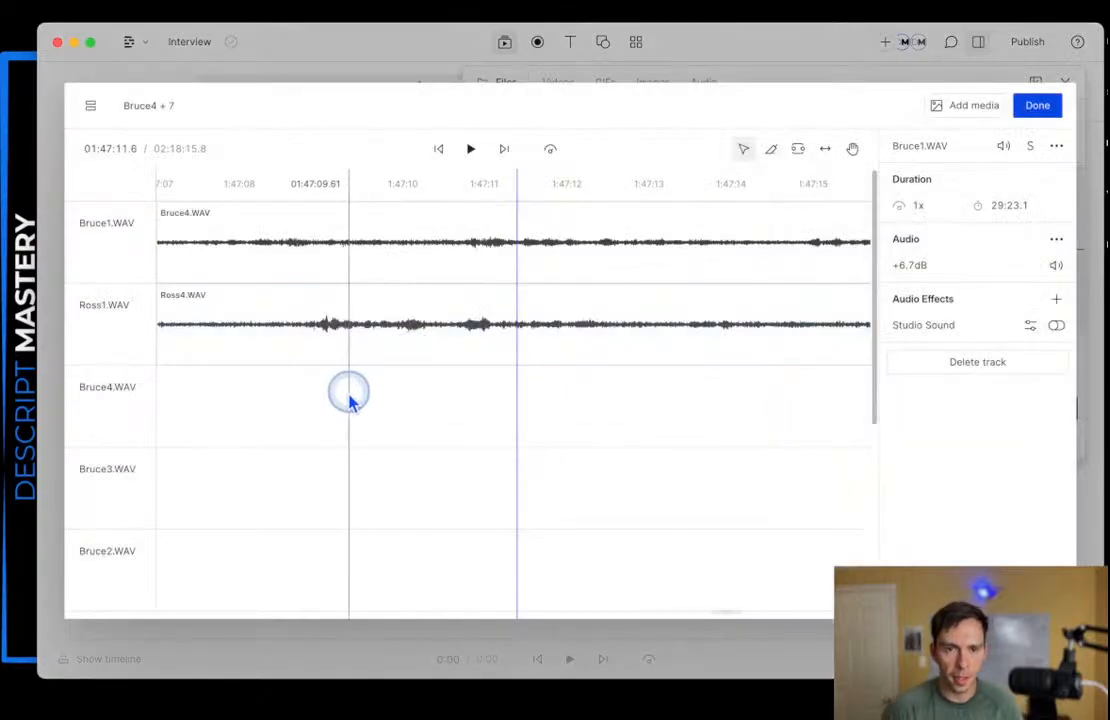
- Step the sequence playhead back to 01:45:26.6
scroll(539, 252, left, 5)
scroll(538, 252, left, 10)
click(438, 149)
click(438, 149)
click(437, 149)
click(437, 149)
click(437, 149)
click(438, 149)
click(438, 149)
click(438, 149)
click(438, 149)
click(438, 149)
click(438, 149)
click(438, 149)
click(438, 149)
click(438, 149)
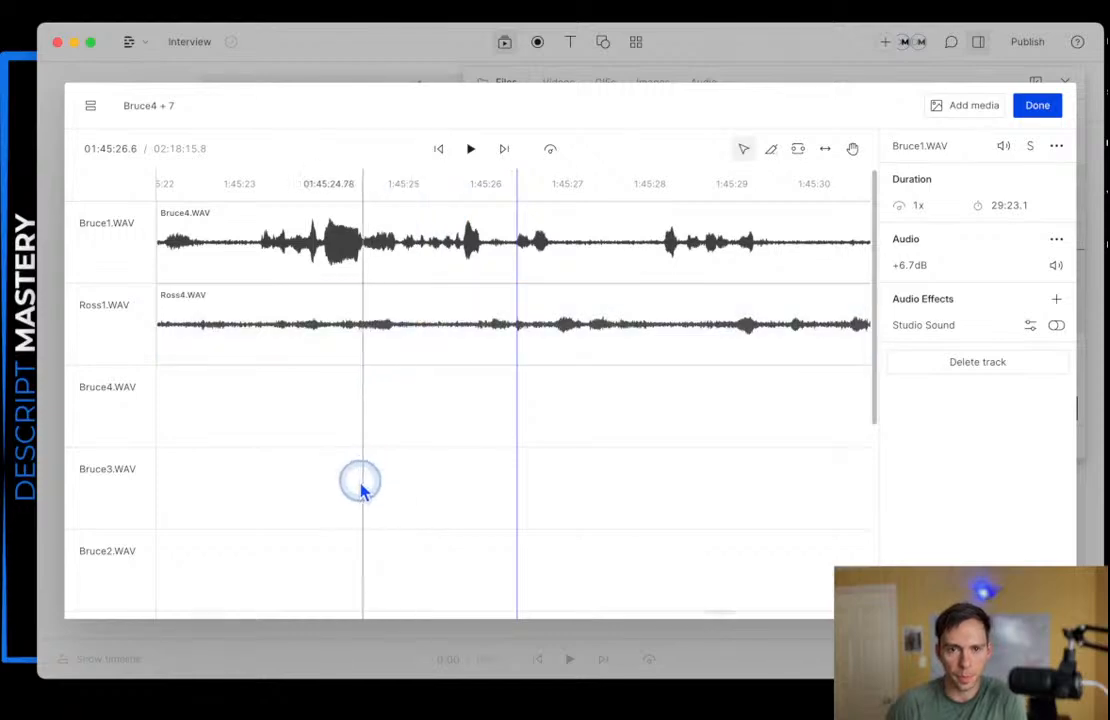
scroll(476, 440, left, 10)
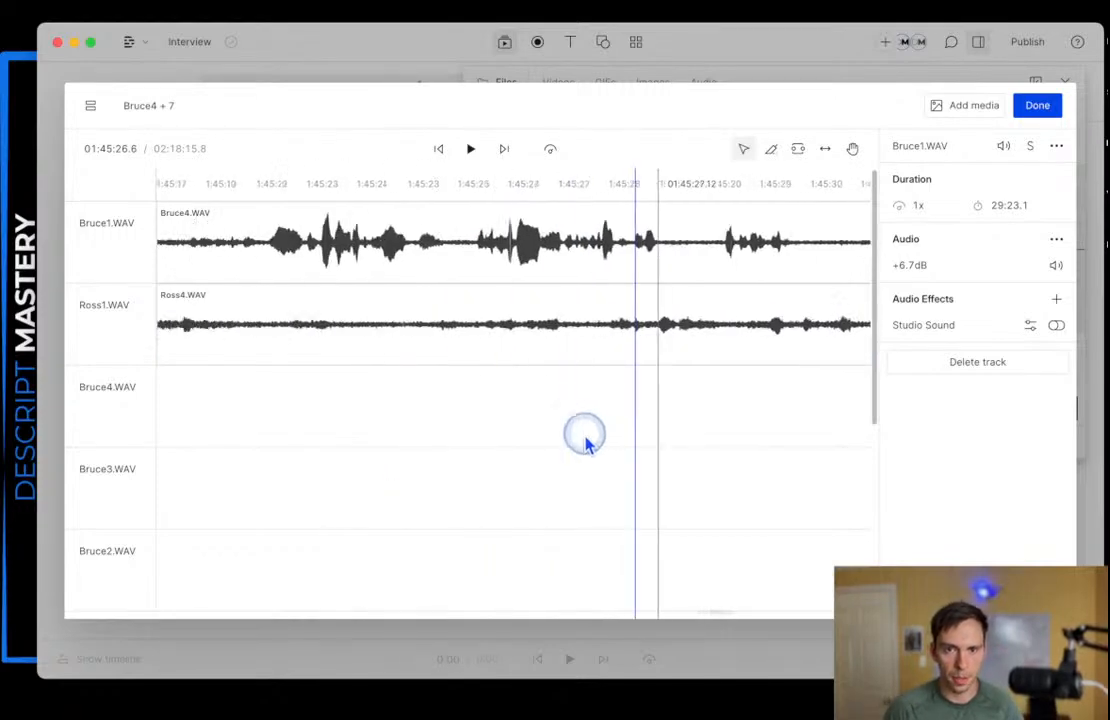
- Examine the opening waveforms of the Bruce1.WAV and Ross1.WAV clips and step the playhead back to 01:45:21.6
scroll(553, 414, down, 10)
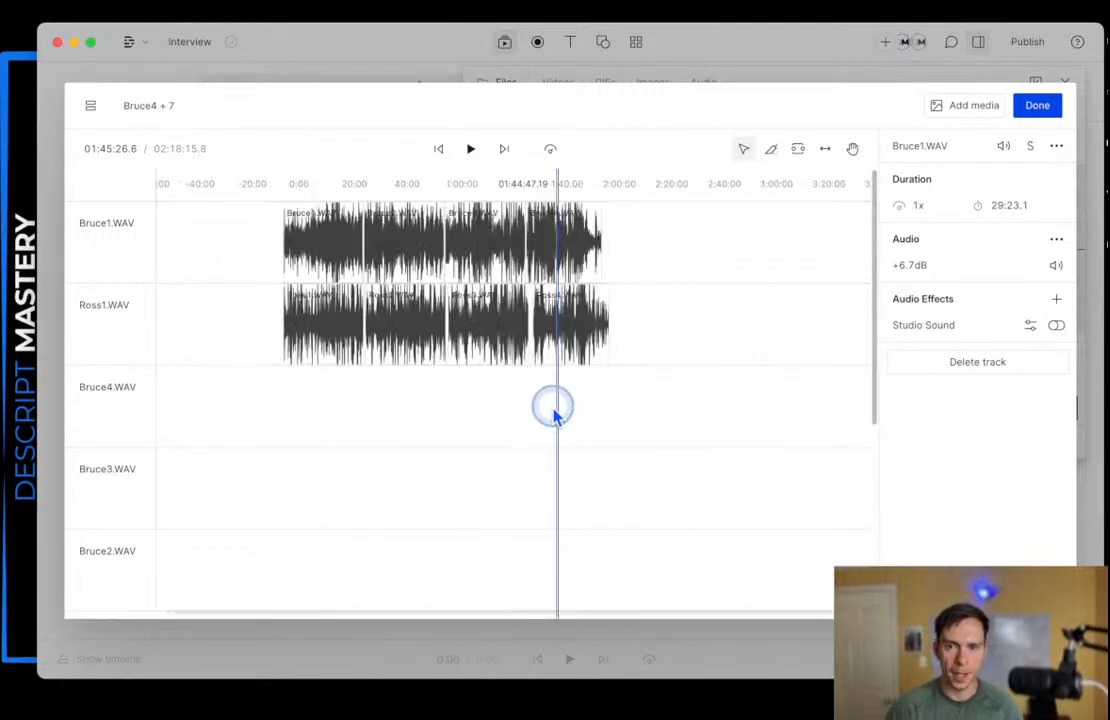
click(335, 354)
scroll(335, 354, up, 15)
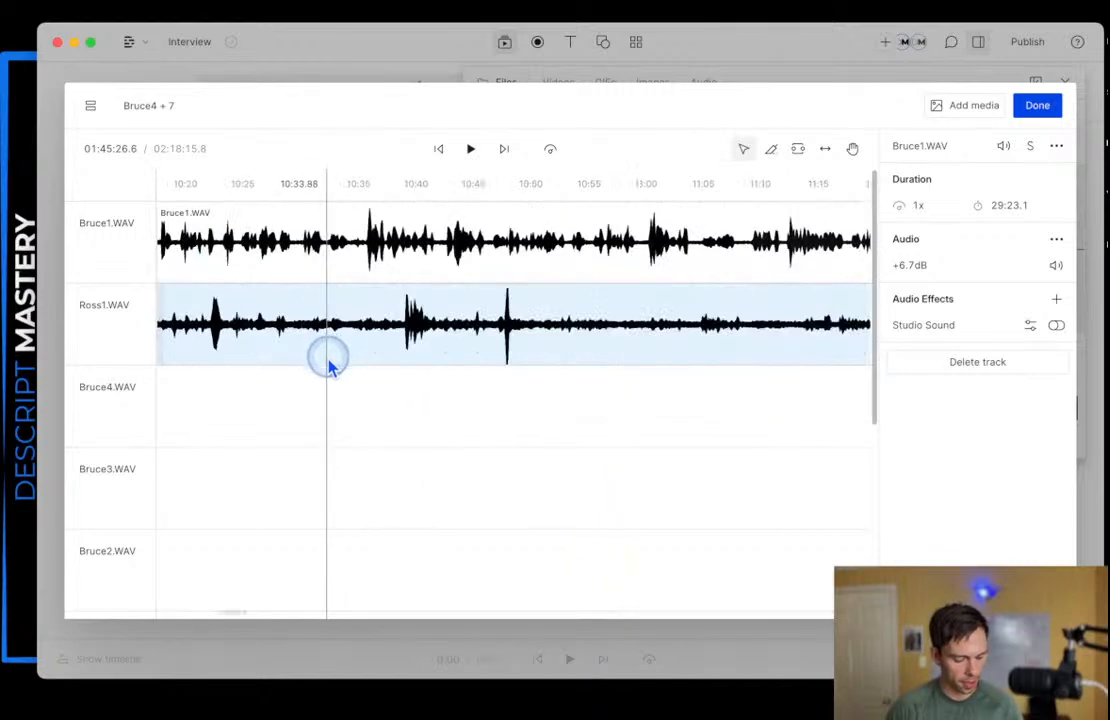
scroll(372, 362, down, 12)
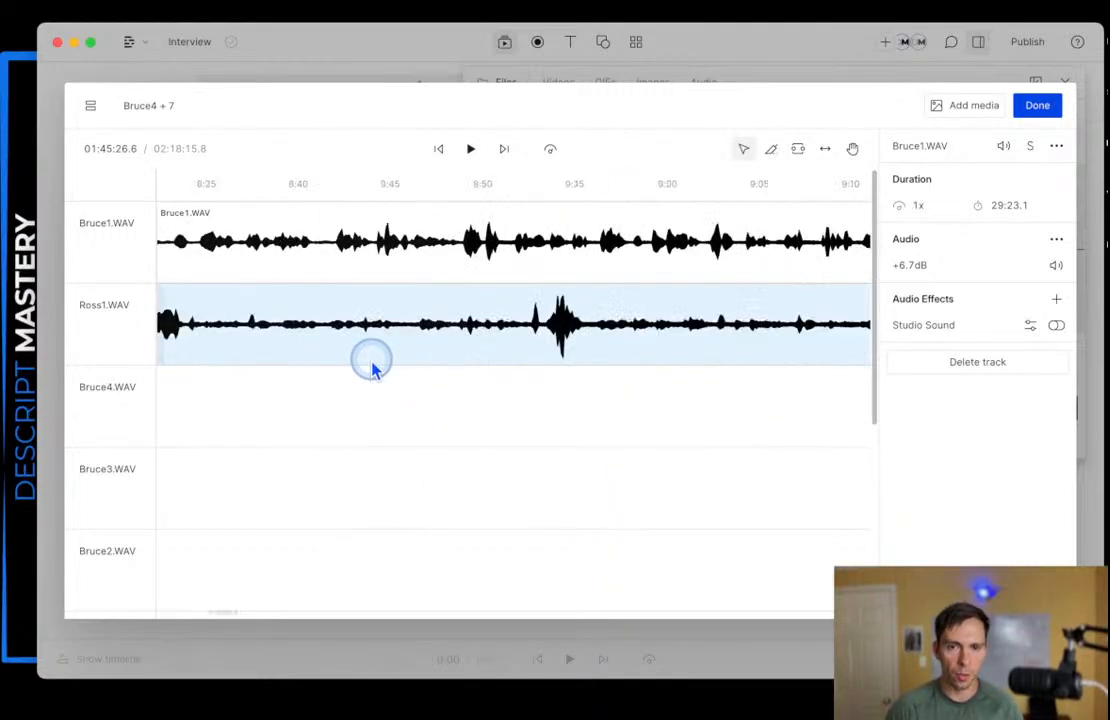
scroll(372, 362, up, 15)
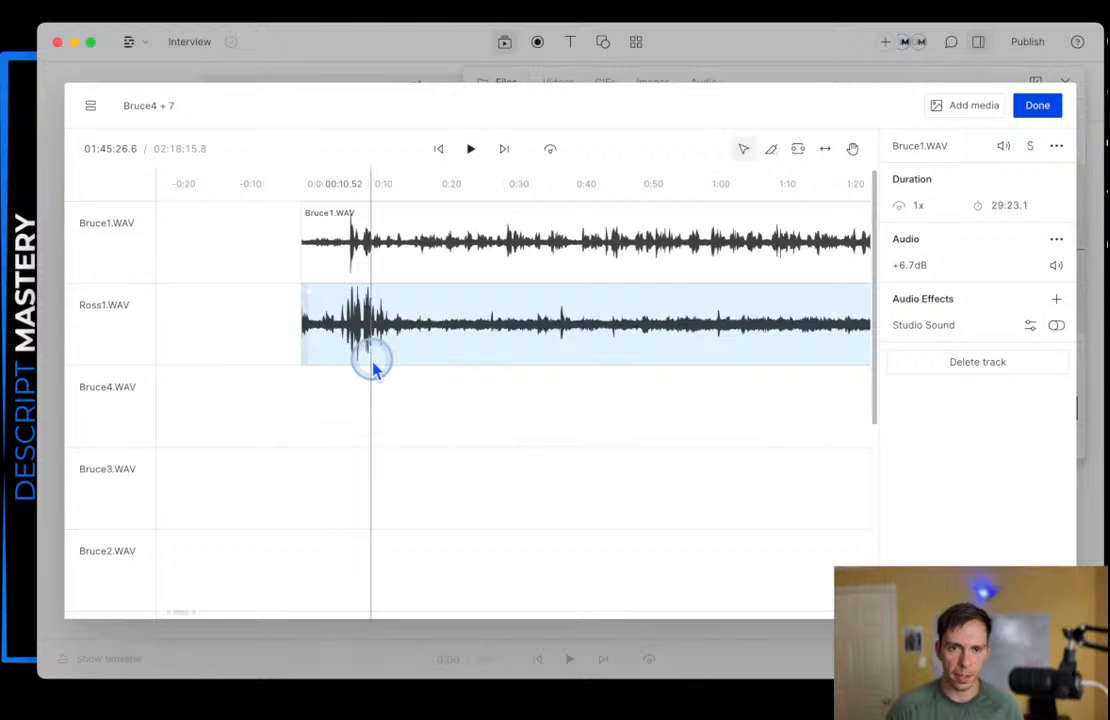
scroll(379, 352, down, 5)
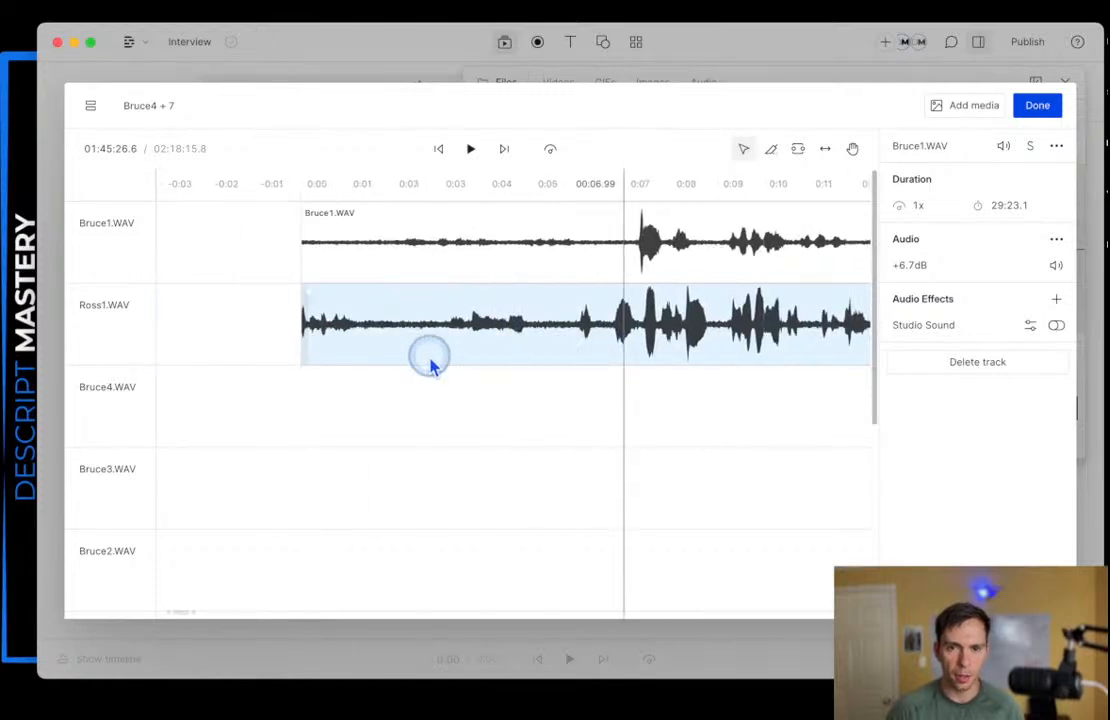
click(443, 149)
click(421, 240)
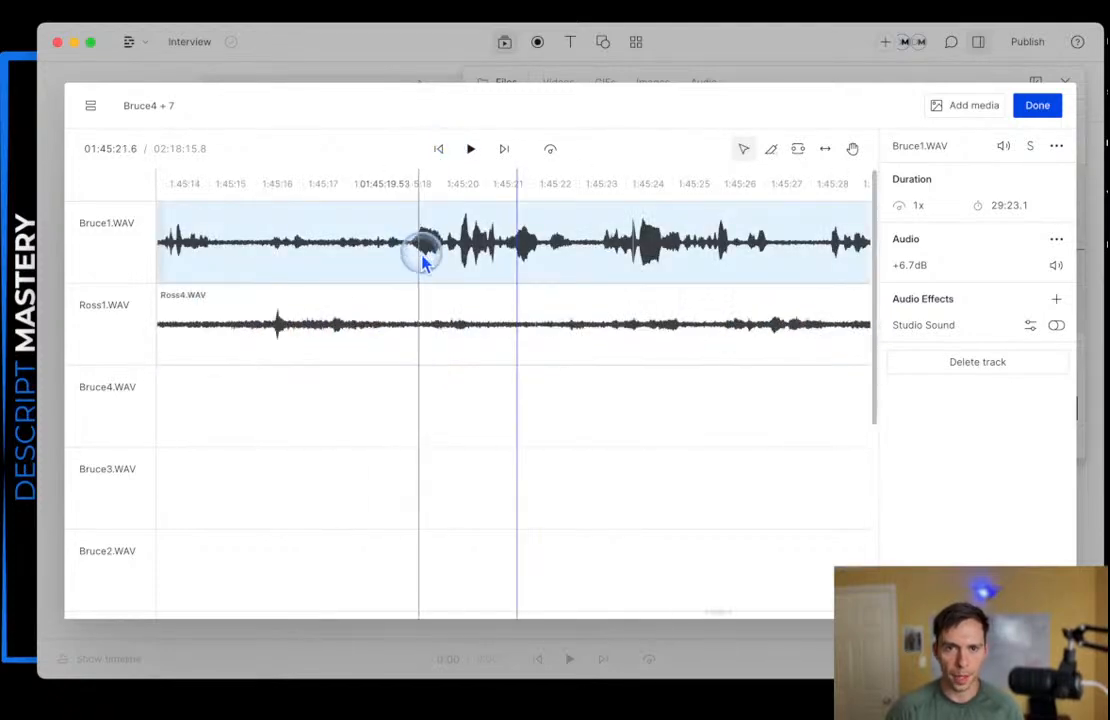
- Return to the beginning of the Bruce1.WAV and Ross1.WAV clips and play their opening seconds
scroll(440, 300, down, 8)
click(446, 320)
drag(325, 190, 290, 226)
scroll(295, 220, up, 3)
click(300, 218)
scroll(290, 215, up, 6)
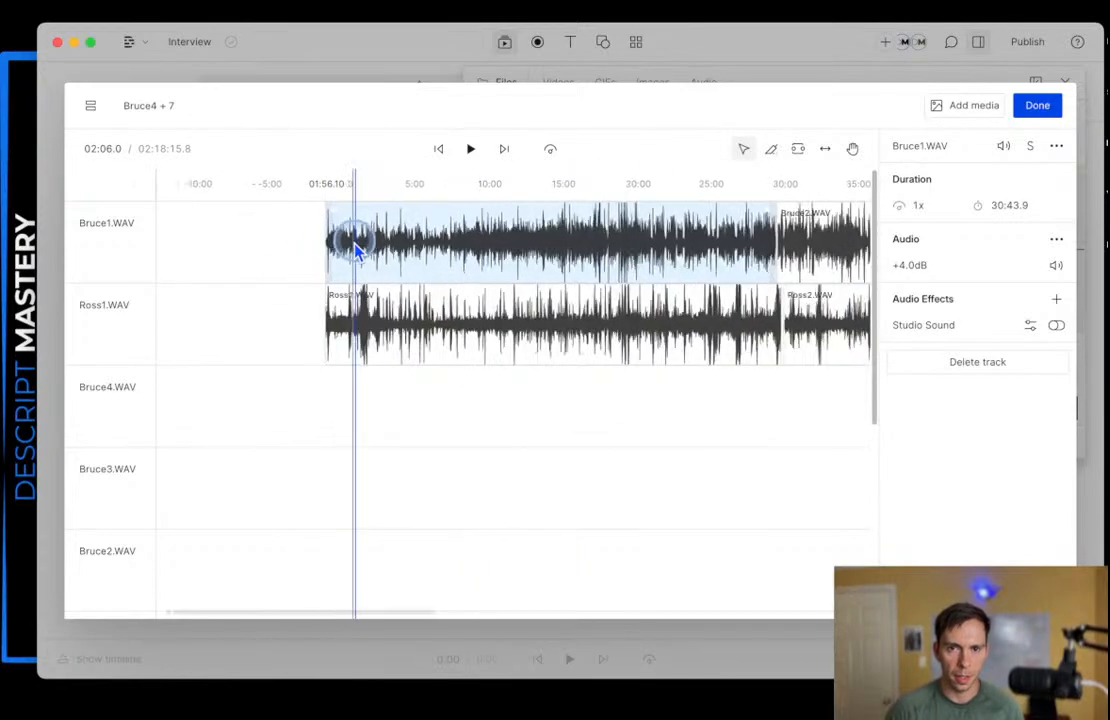
click(239, 192)
scroll(320, 290, left, 4)
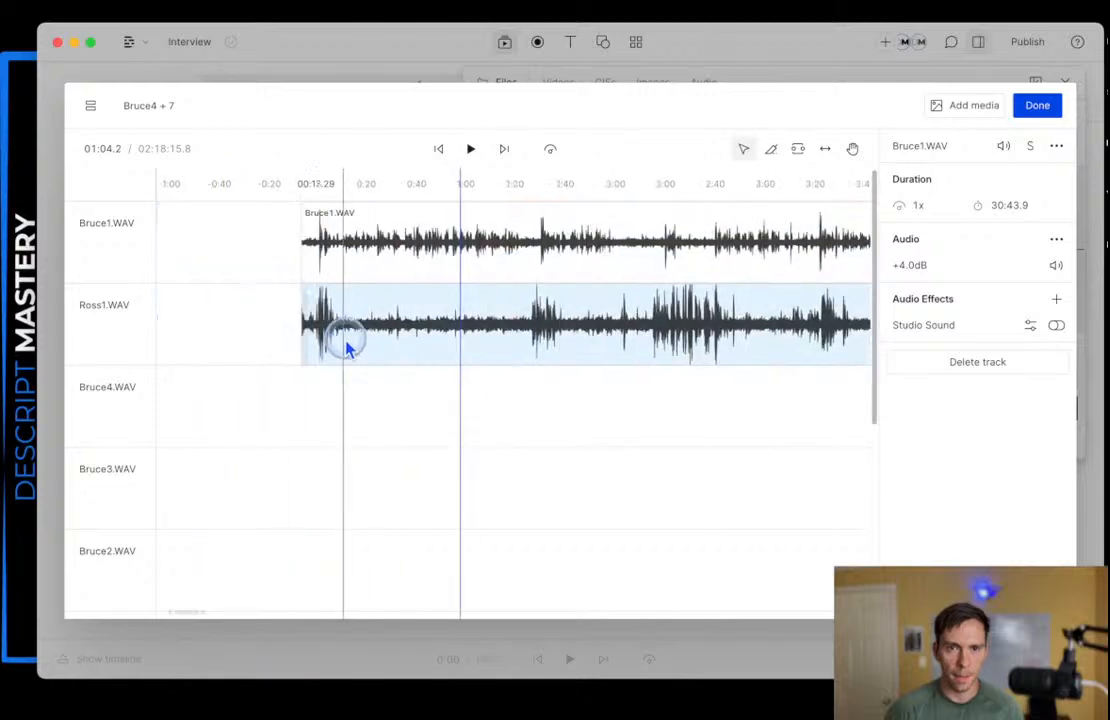
click(468, 152)
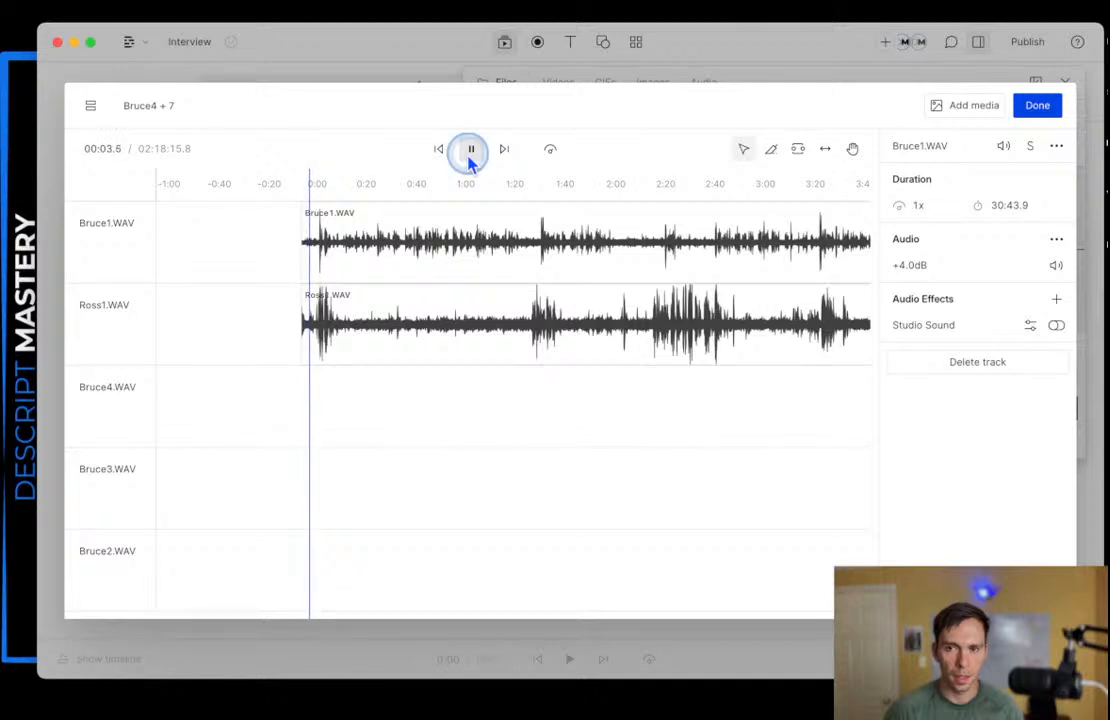
click(470, 152)
- Select the opening Ross1.WAV clip and finish editing the sequence
click(342, 300)
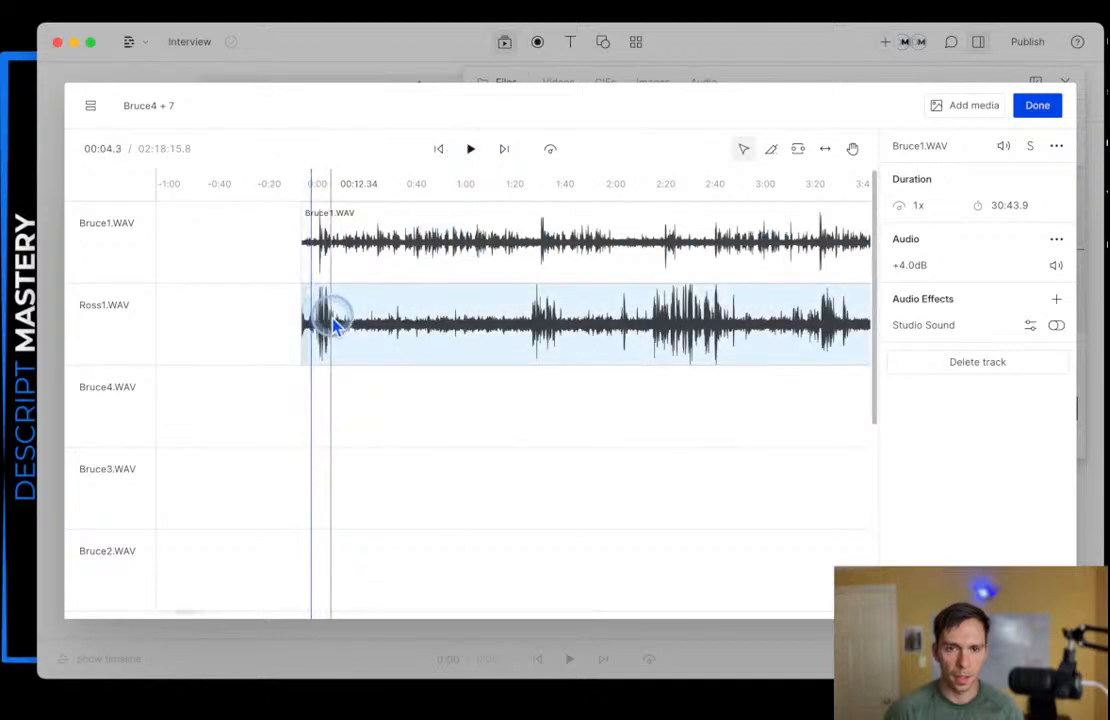
right_click(335, 326)
click(320, 326)
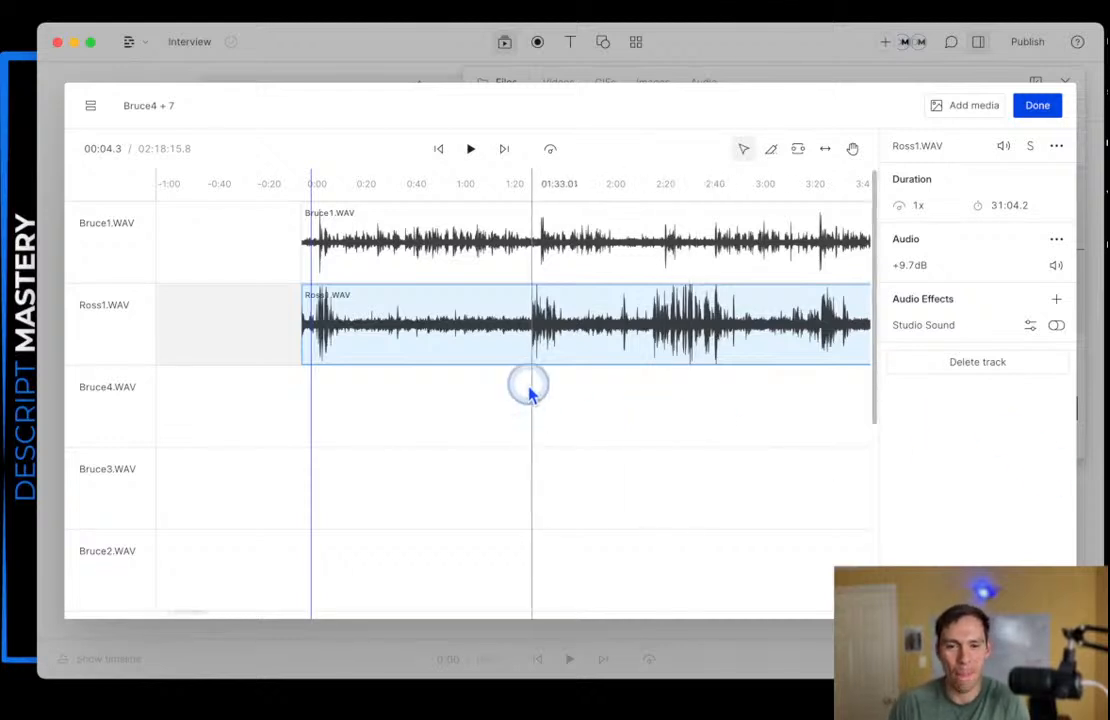
click(1040, 108)
- Leave the Bruce4 + 7 file preview and create a new sequence in the Sequences folder
click(612, 178)
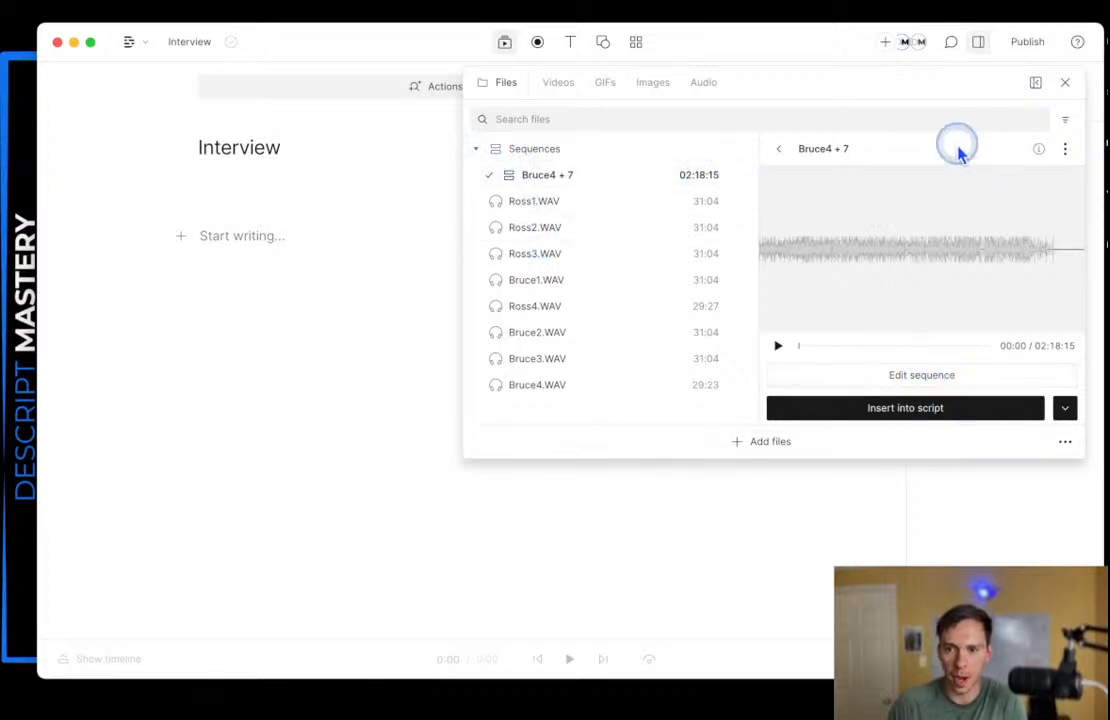
click(779, 152)
click(1064, 151)
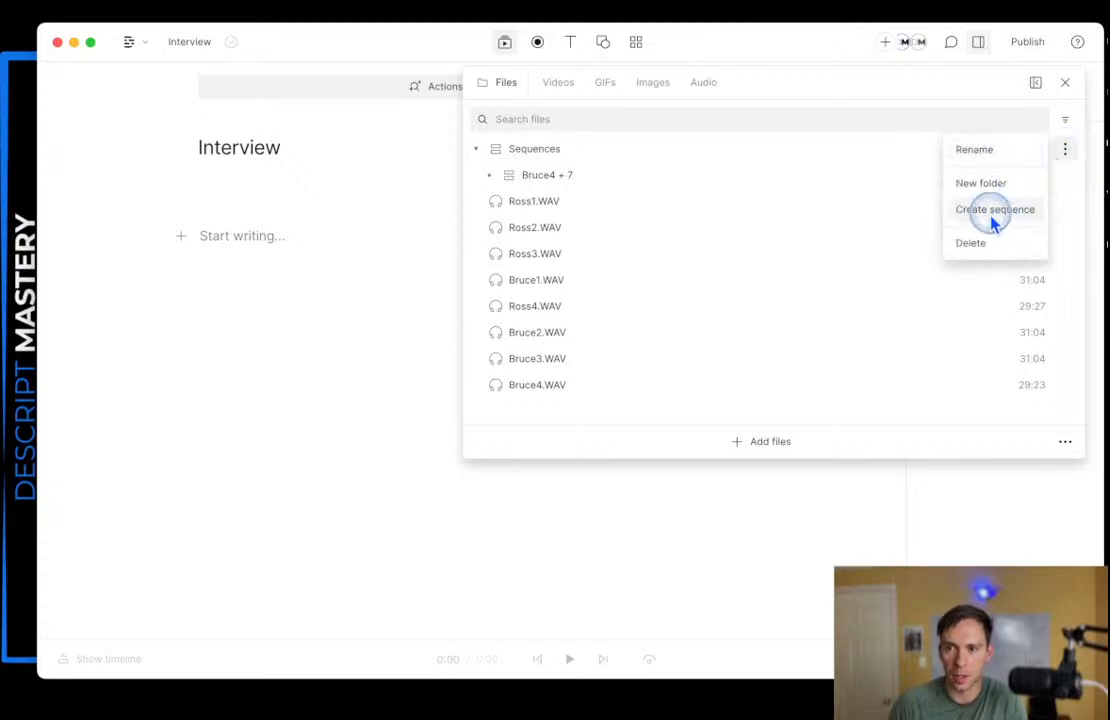
click(988, 220)
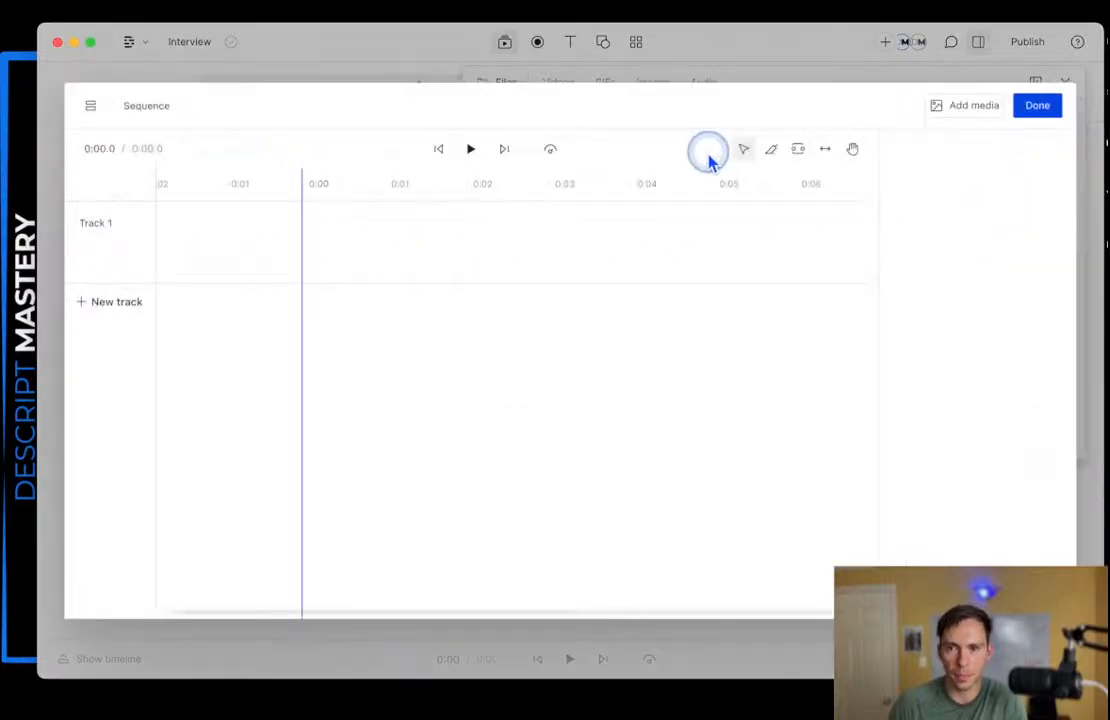
- Add Ross1.WAV and Bruce1.WAV to the new sequence, each as a new track
click(945, 105)
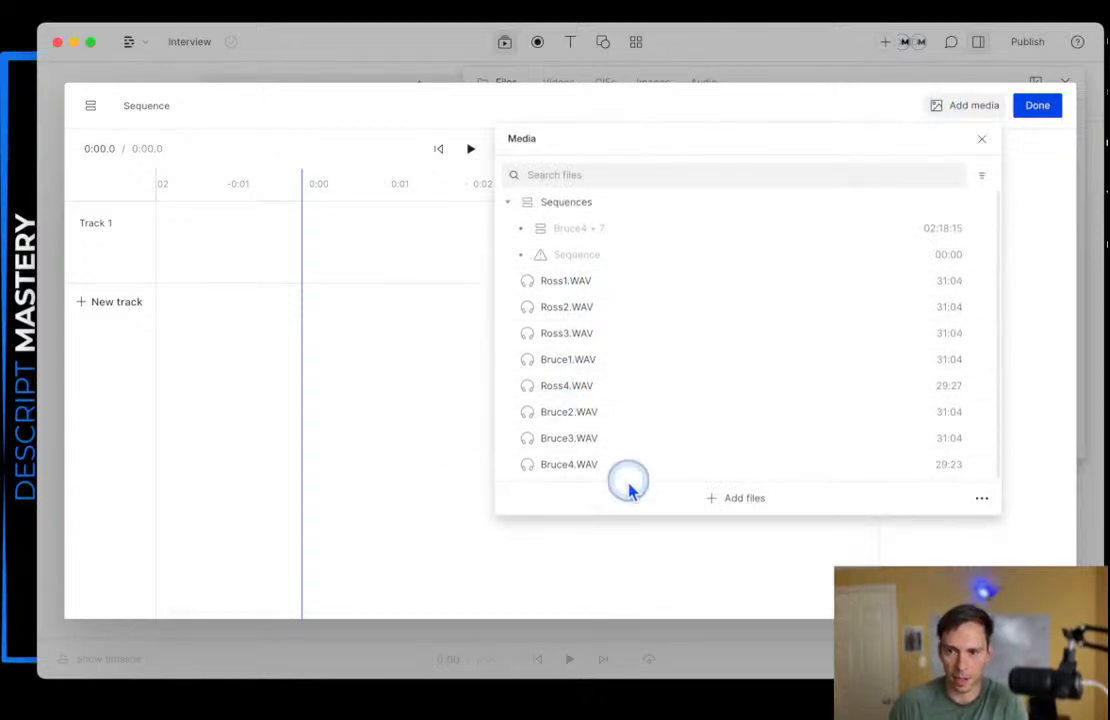
click(587, 282)
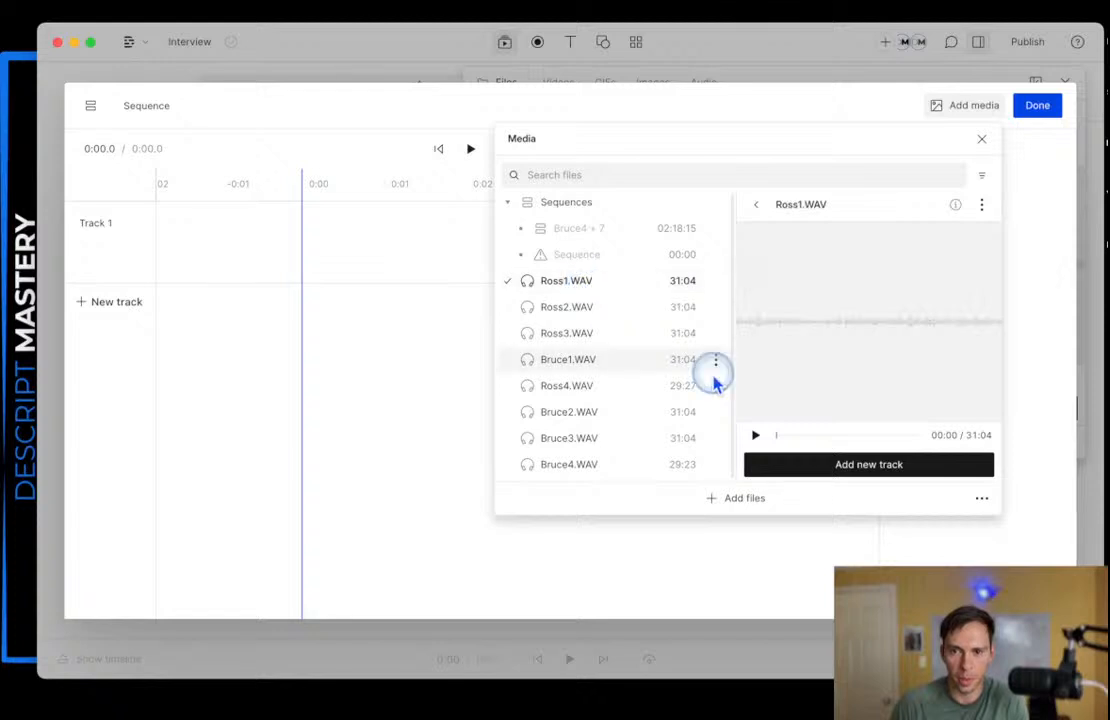
click(837, 468)
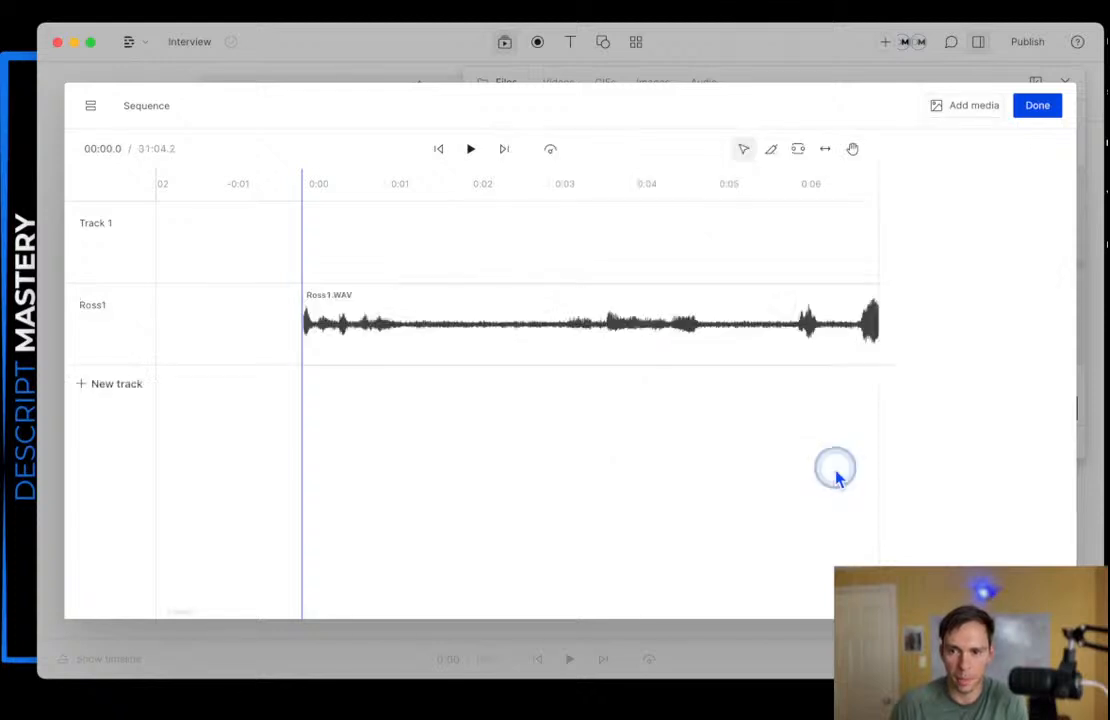
click(295, 235)
click(945, 106)
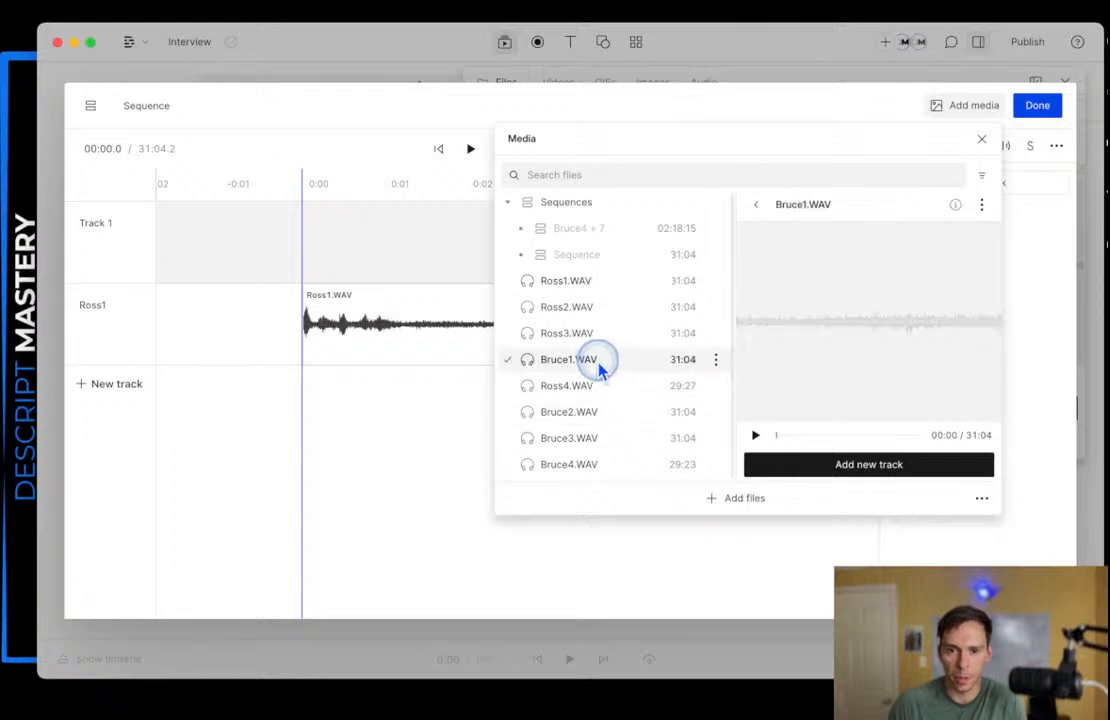
click(855, 474)
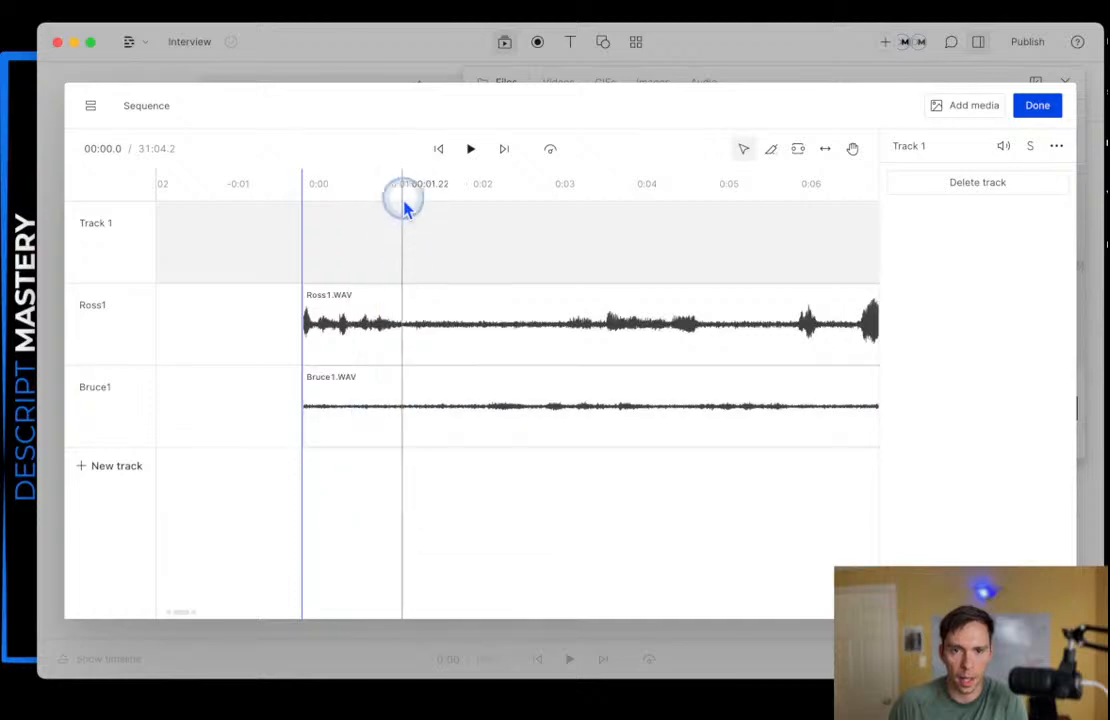
- Examine the start of the Ross1 and Bruce1 waveforms and play the sequence's opening seconds
click(434, 440)
scroll(472, 412, up, 3)
scroll(474, 414, up, 5)
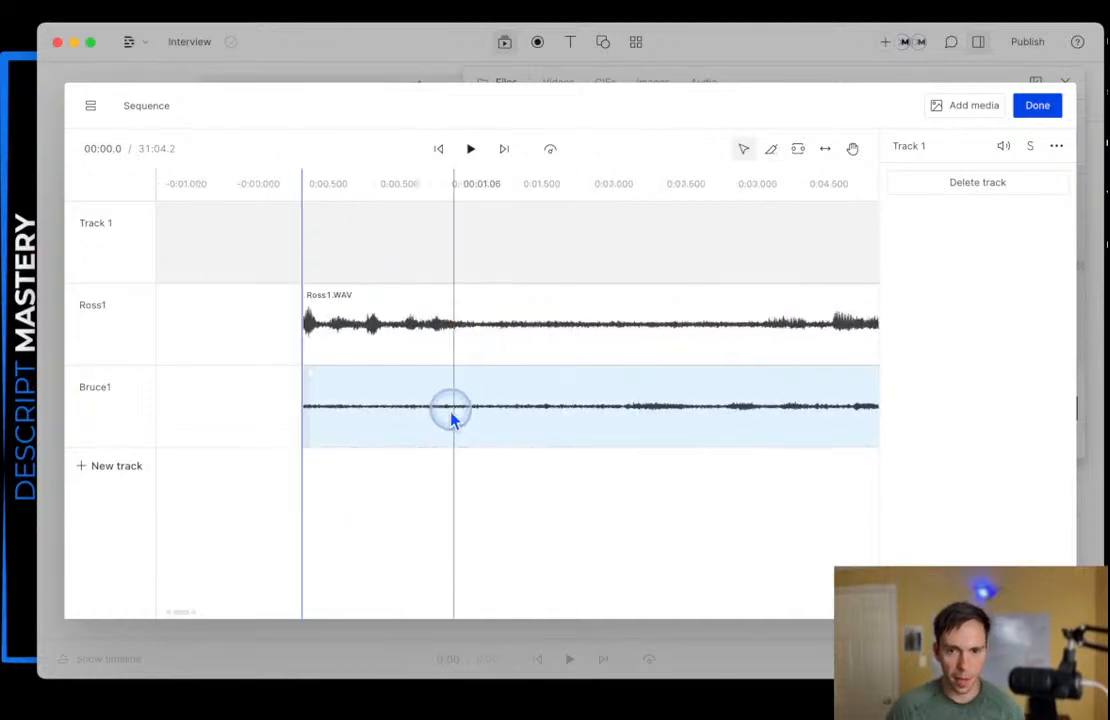
scroll(451, 410, down, 5)
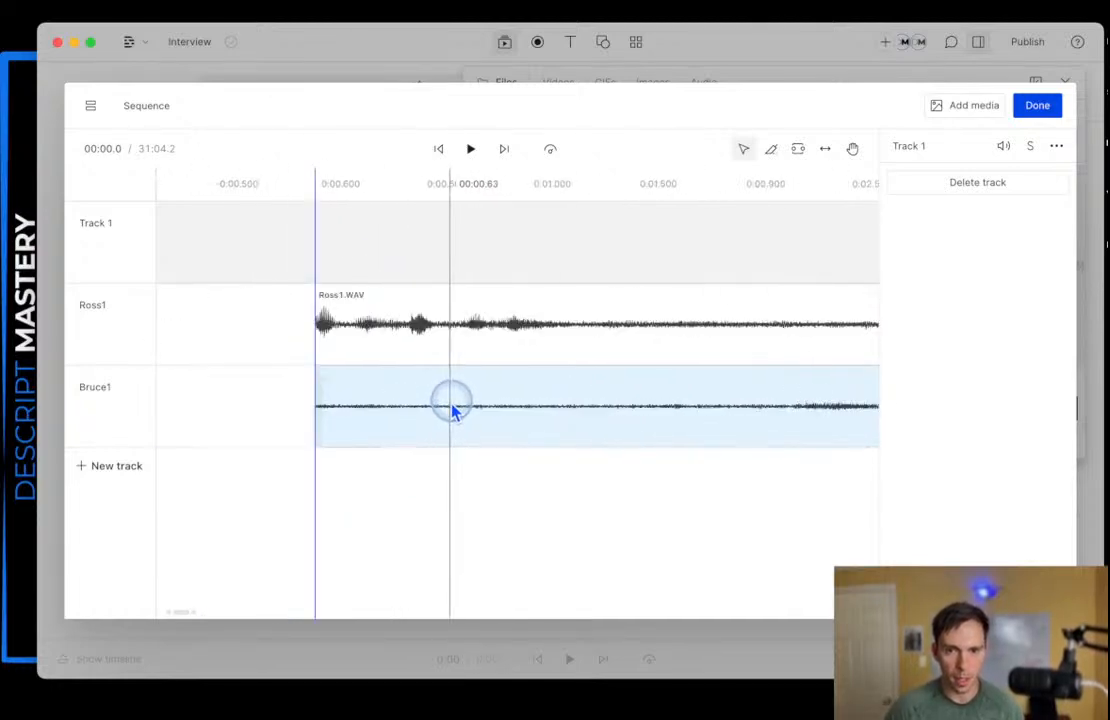
click(440, 150)
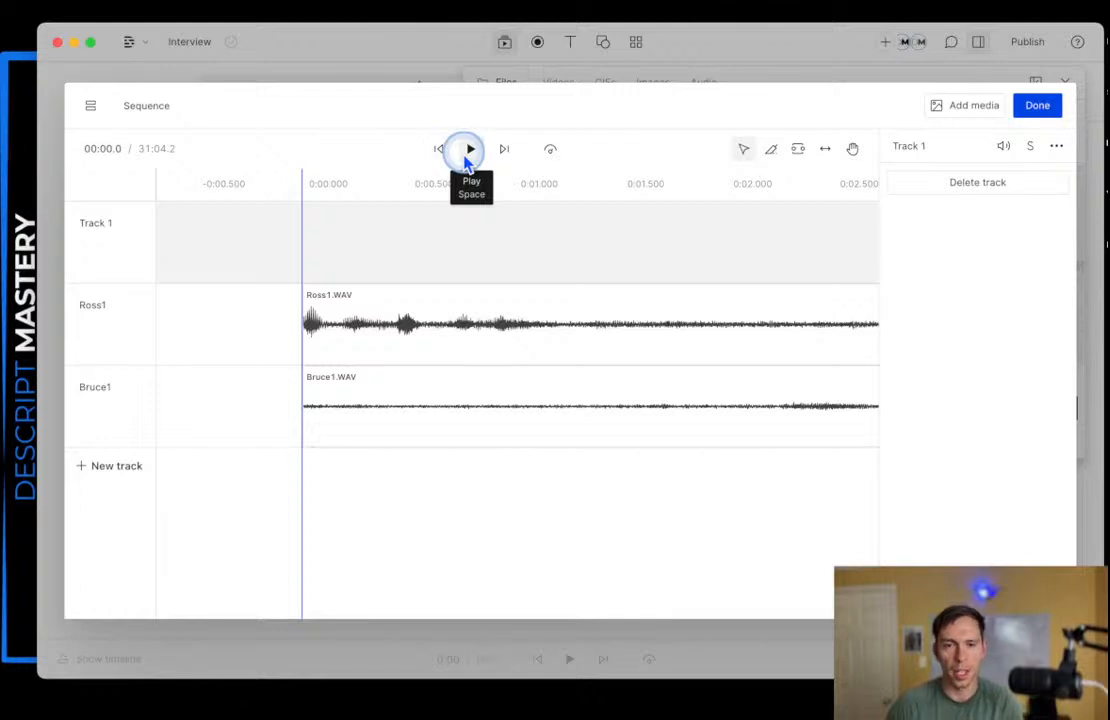
click(471, 150)
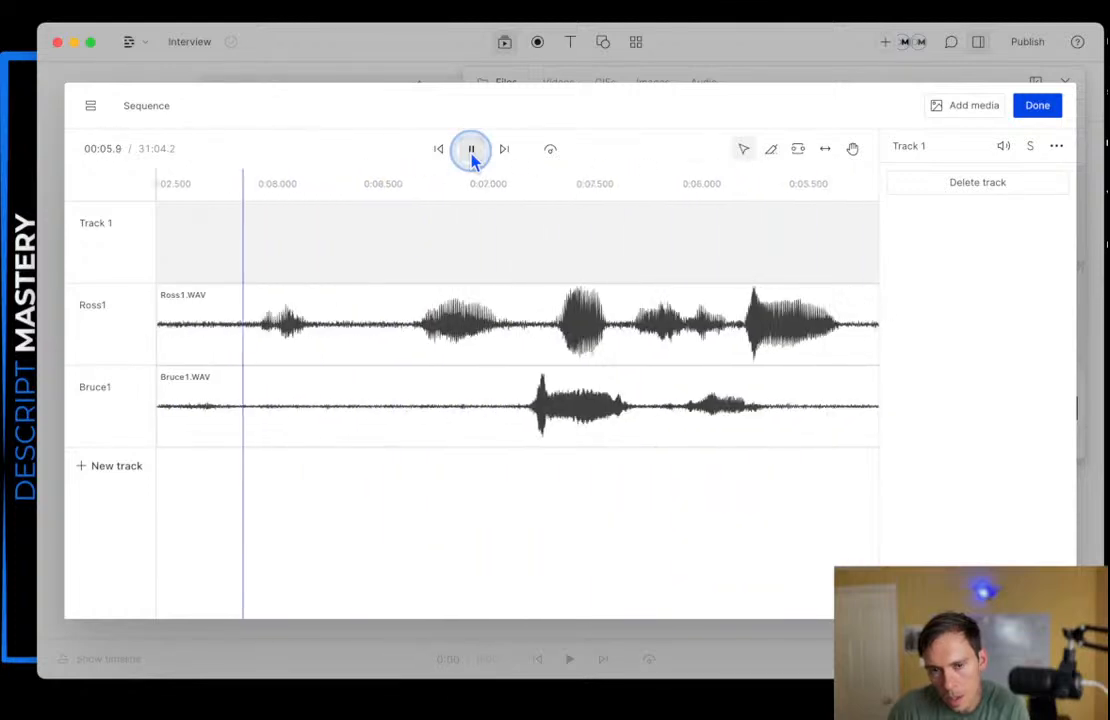
click(471, 152)
- Shift the Bruce1.WAV clip about 4.5 s later to line up its waveform peaks with the Ross1.WAV clip
drag(304, 437, 534, 412)
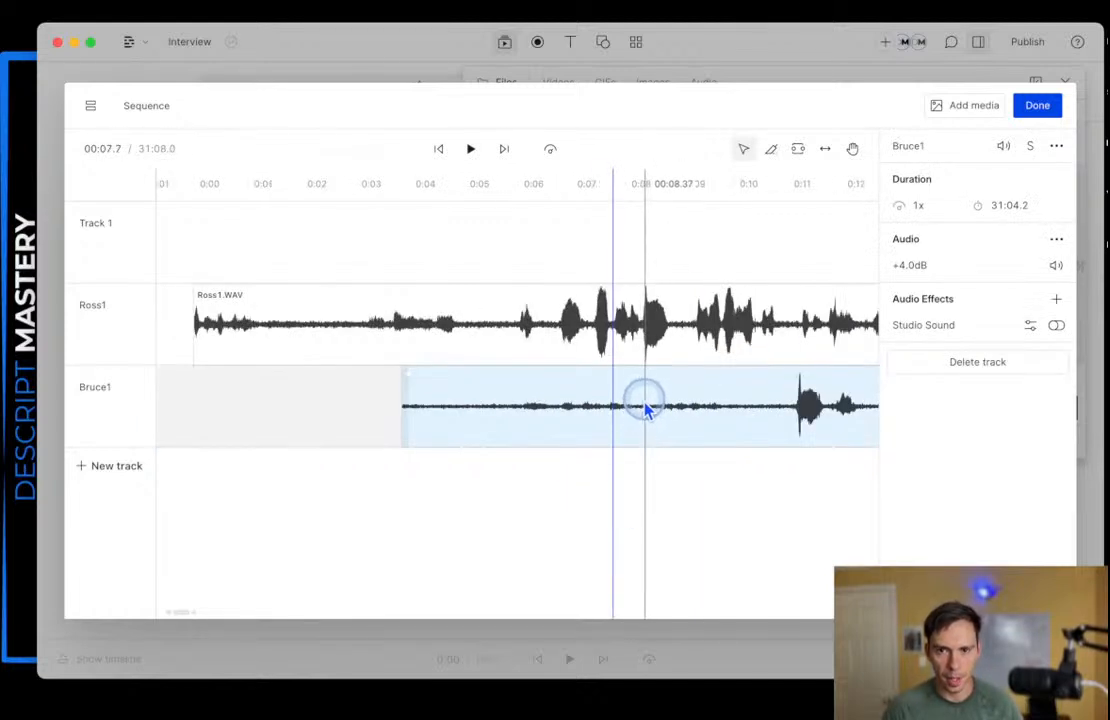
scroll(643, 410, right, 3)
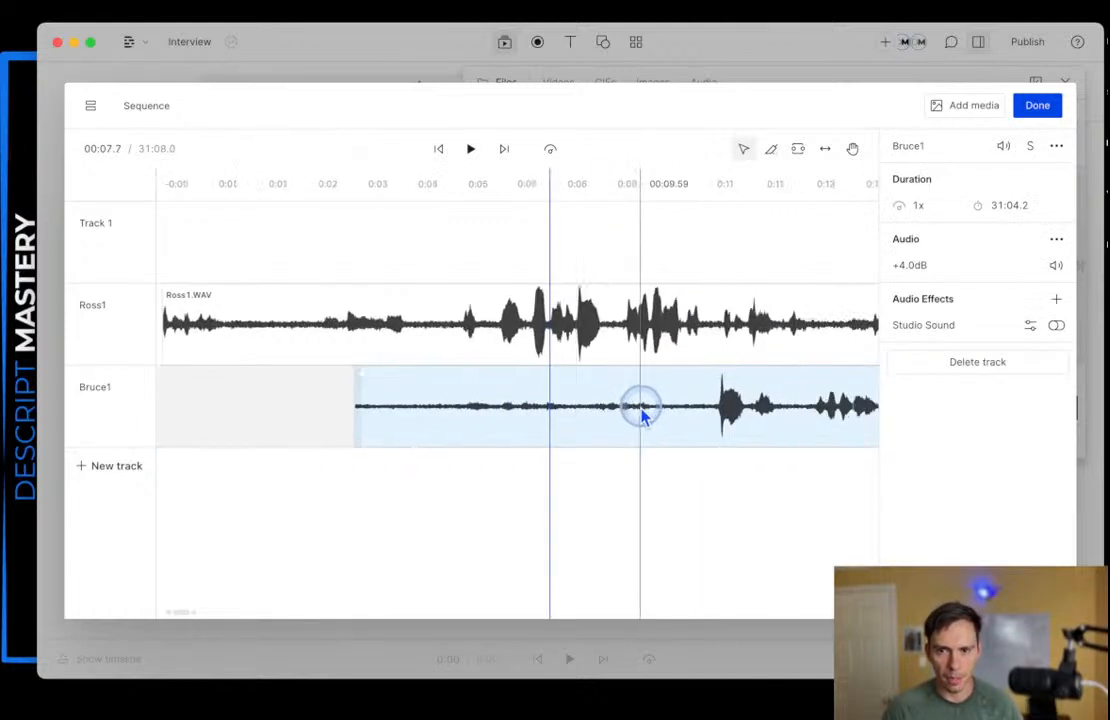
scroll(722, 443, right, 2)
mouse_move(570, 425)
mouse_down()
mouse_move(530, 404)
mouse_move(566, 410)
mouse_up()
scroll(552, 413, right, 2)
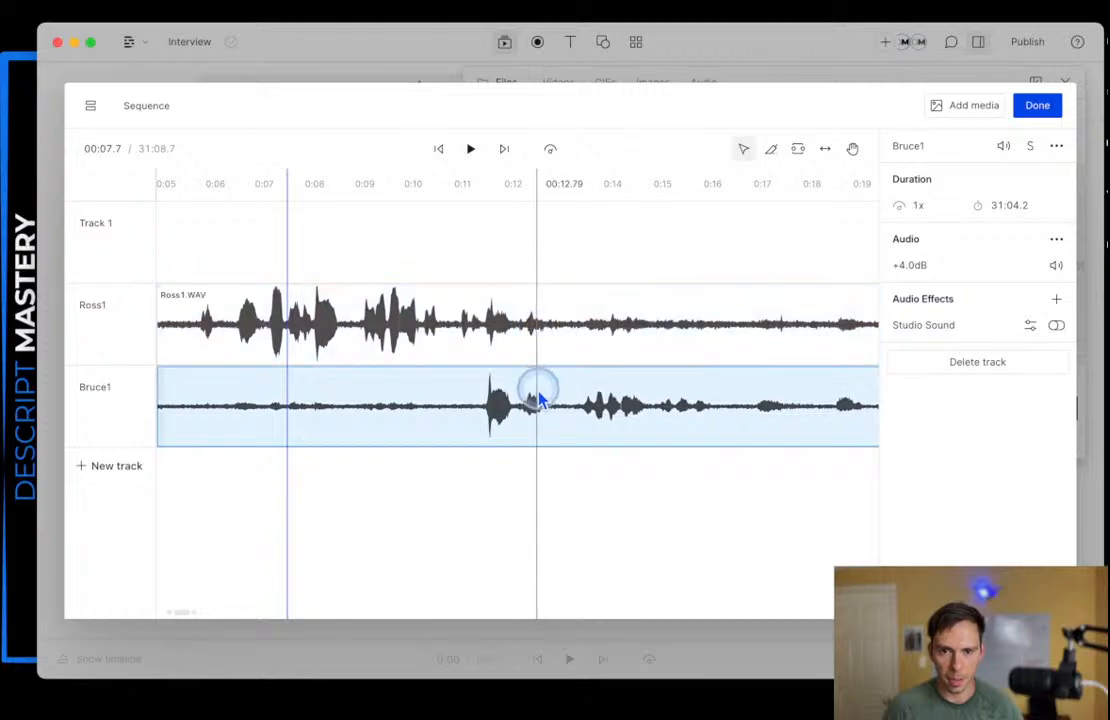
- Compare the Ross1 and Bruce1 waveforms along the first minute of the sequence to check their alignment
scroll(604, 342, right, 8)
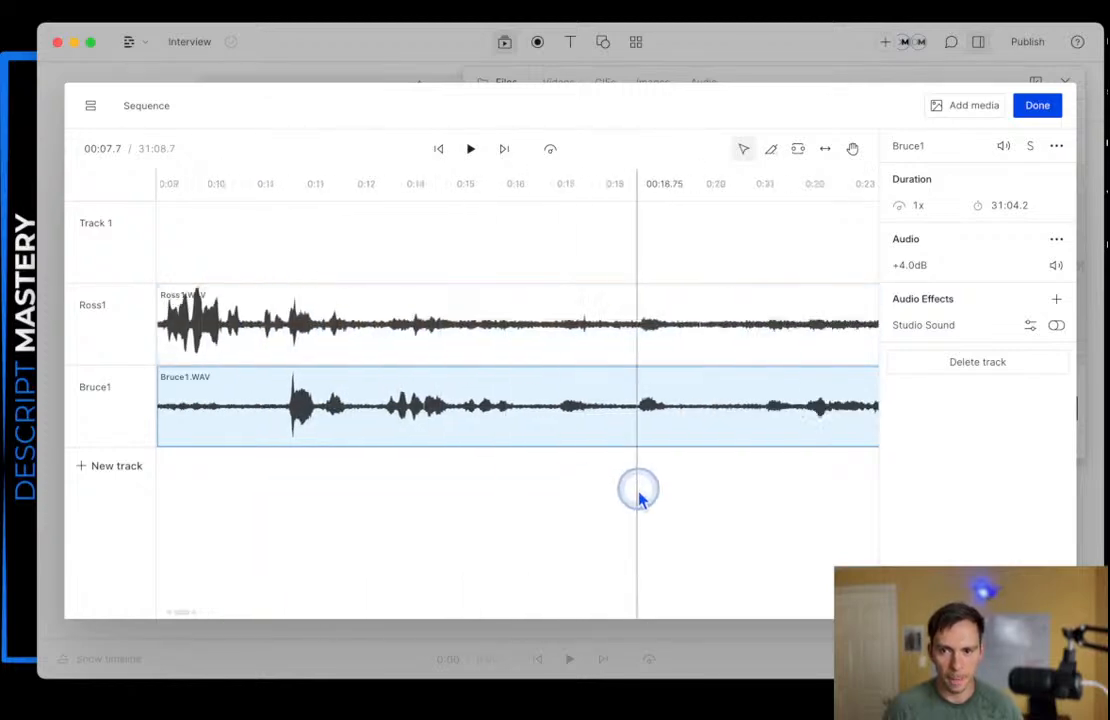
scroll(557, 440, right, 5)
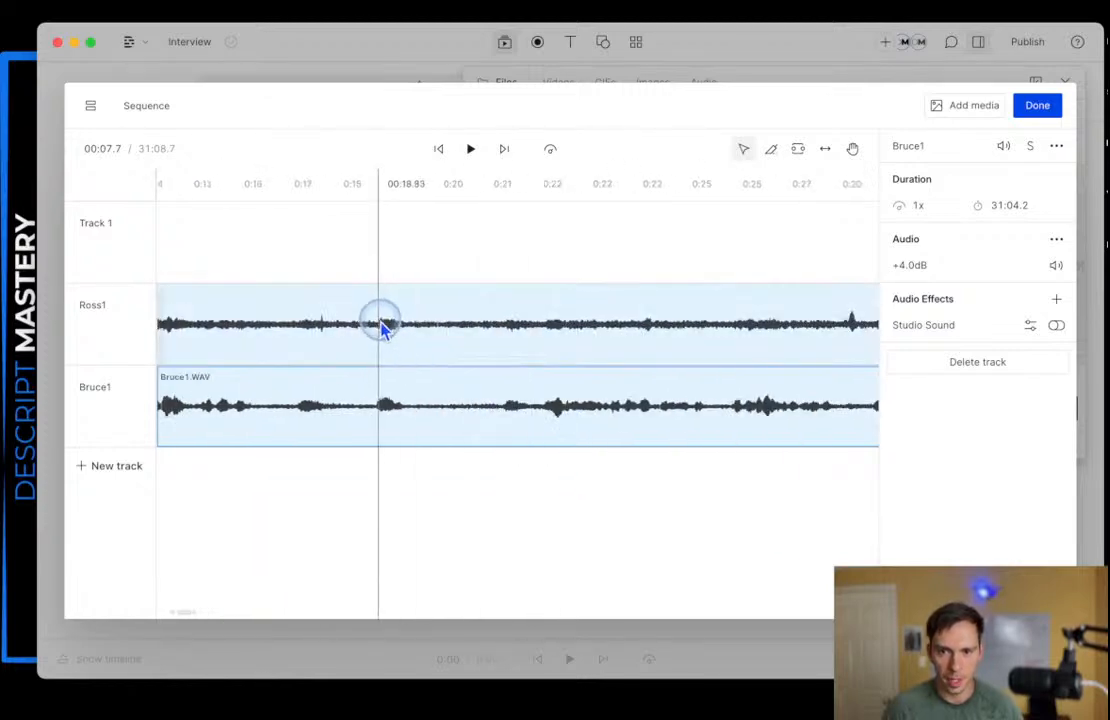
scroll(735, 323, right, 5)
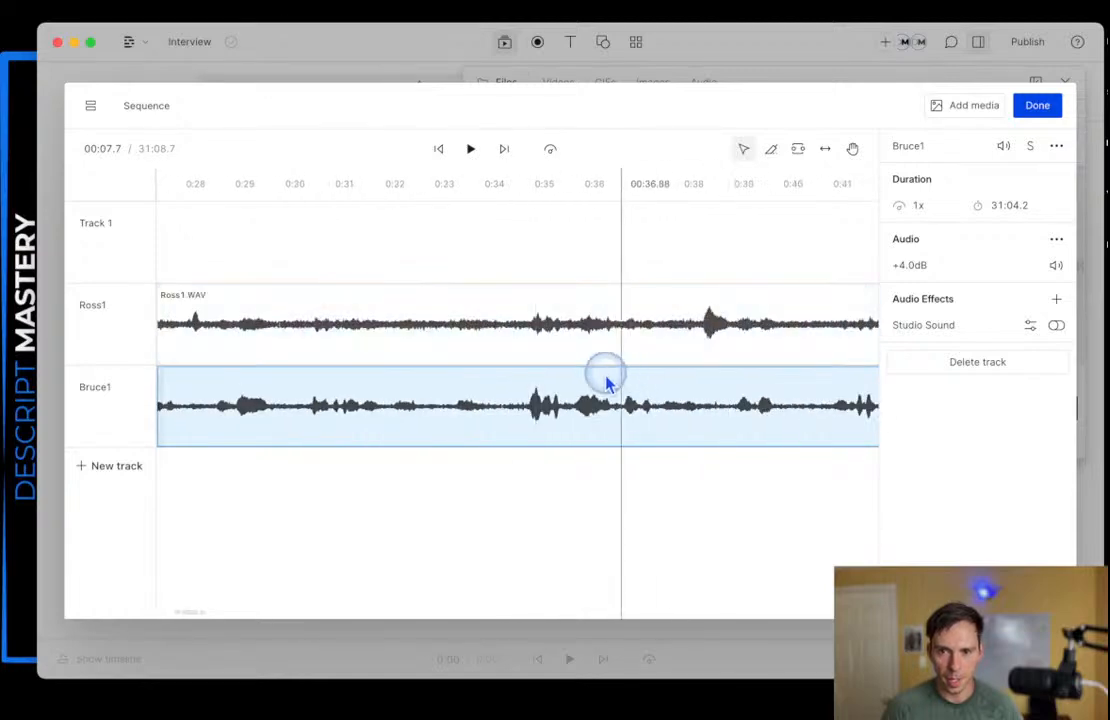
scroll(700, 385, right, 4)
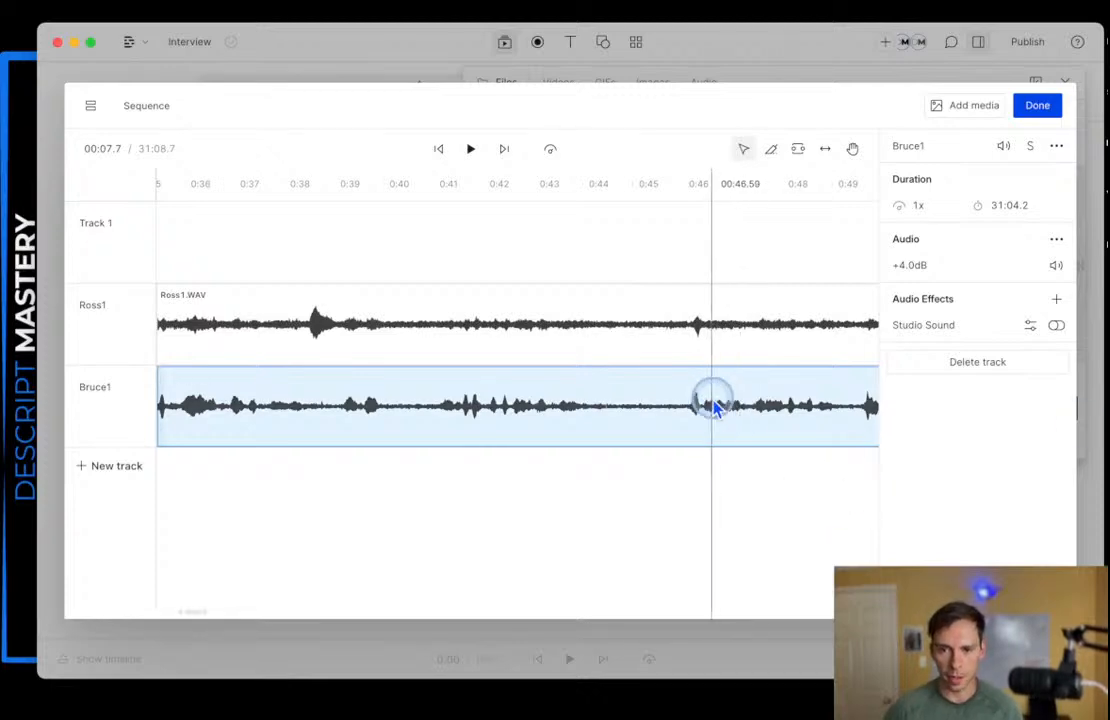
scroll(711, 404, right, 3)
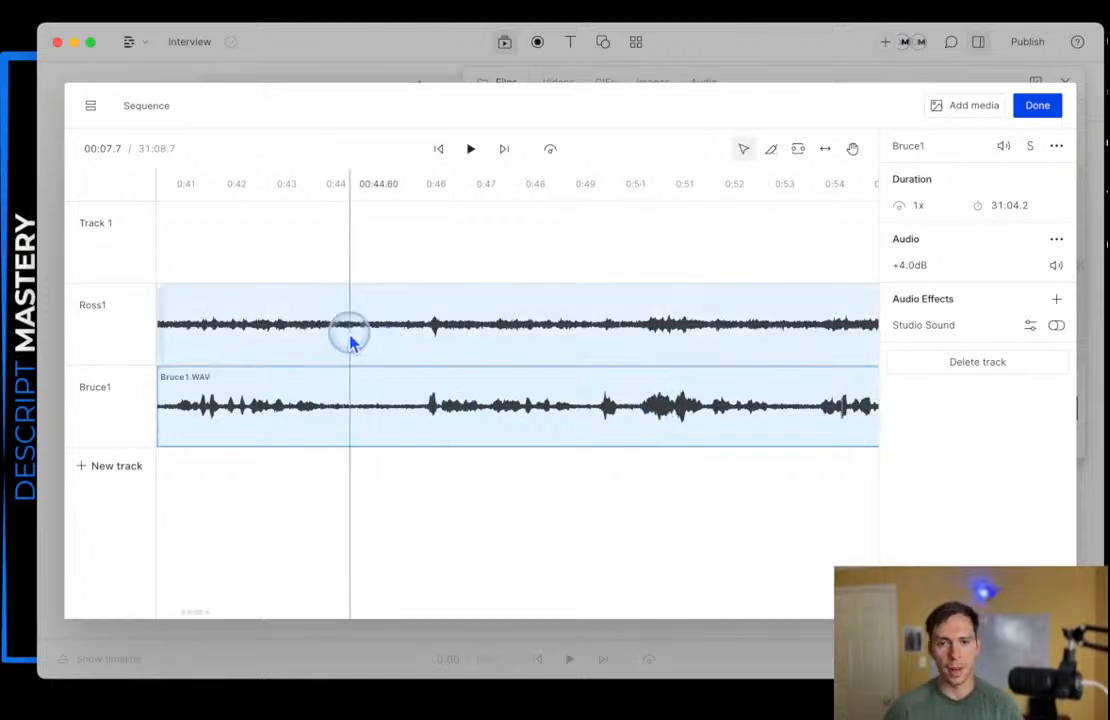
click(290, 326)
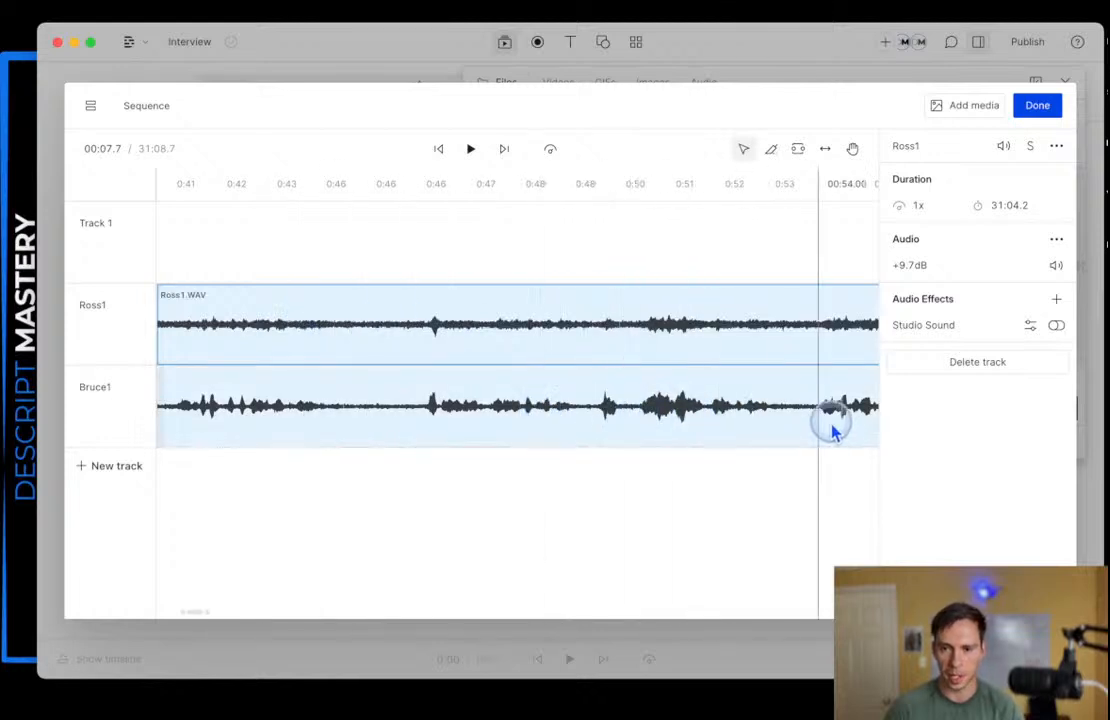
scroll(600, 486, down, 4)
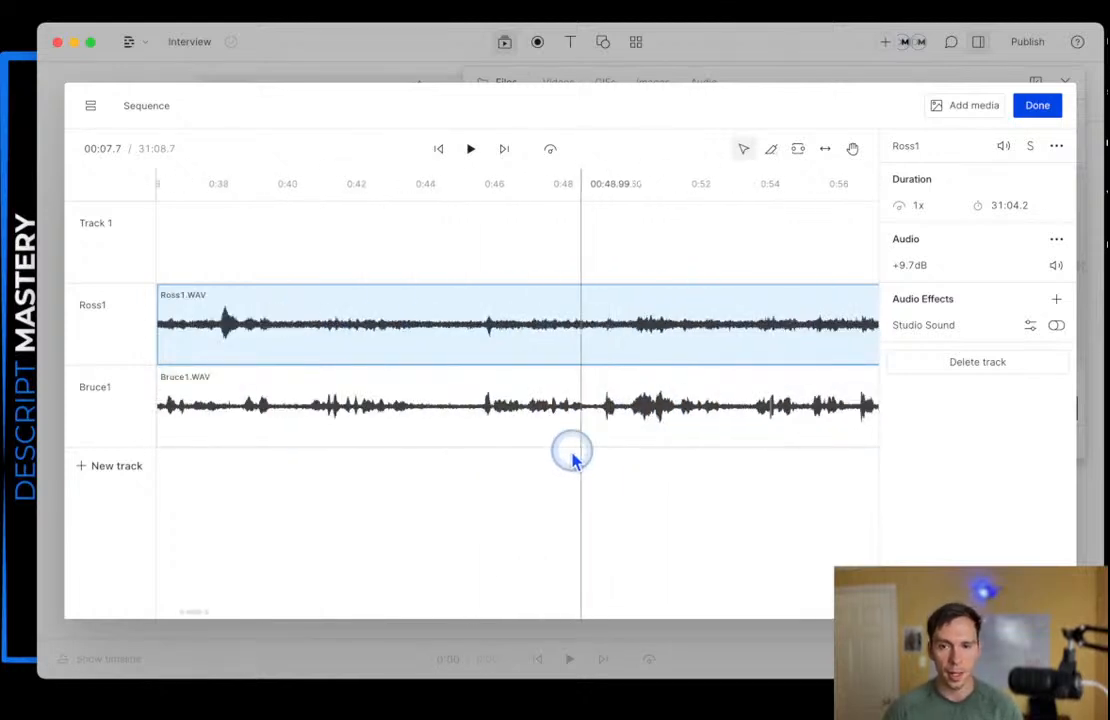
scroll(617, 413, left, 2)
scroll(617, 420, left, 4)
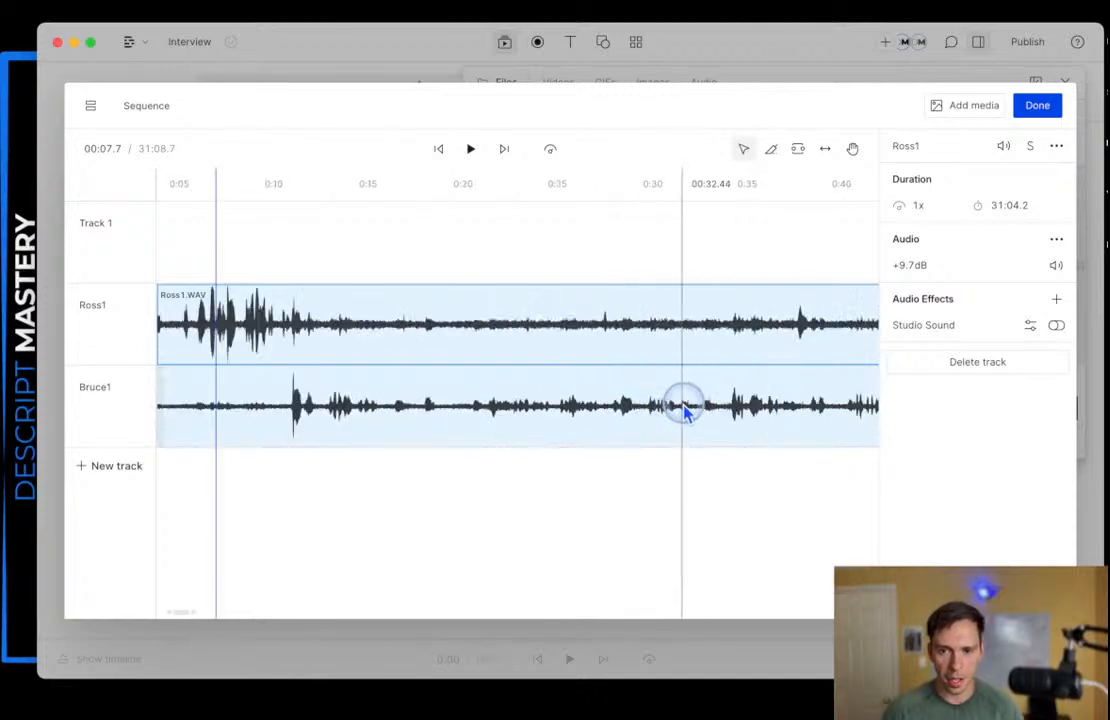
scroll(716, 419, left, 3)
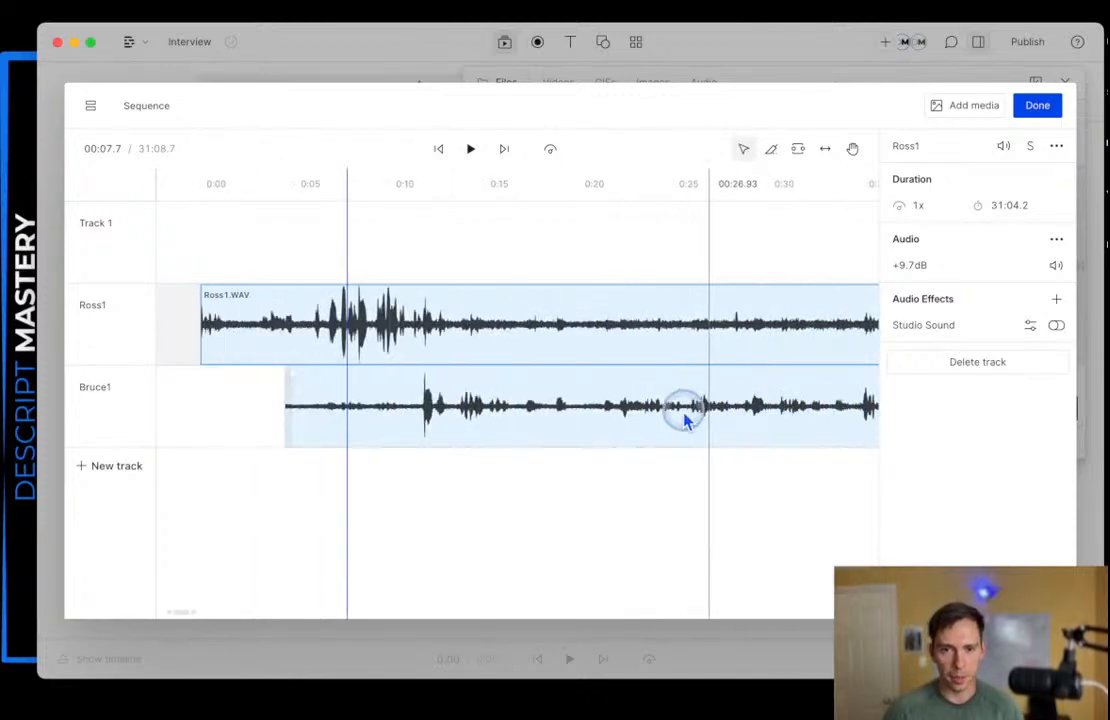
scroll(659, 419, down, 2)
scroll(641, 418, up, 3)
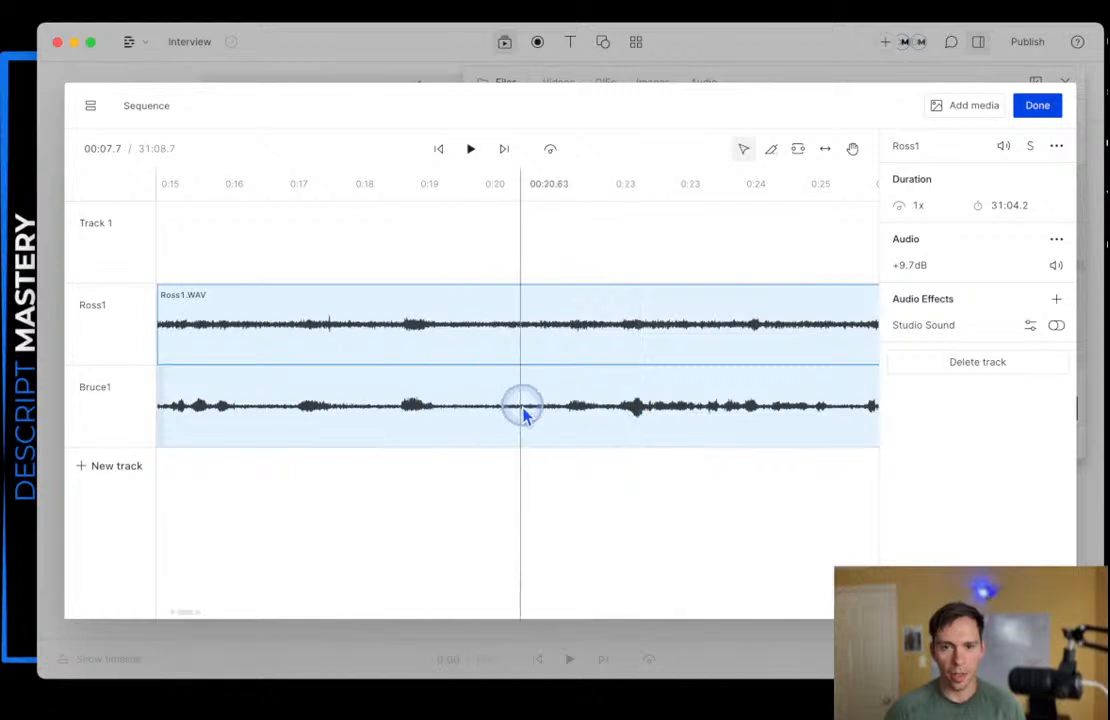
scroll(530, 412, up, 3)
scroll(722, 420, down, 2)
scroll(720, 422, right, 5)
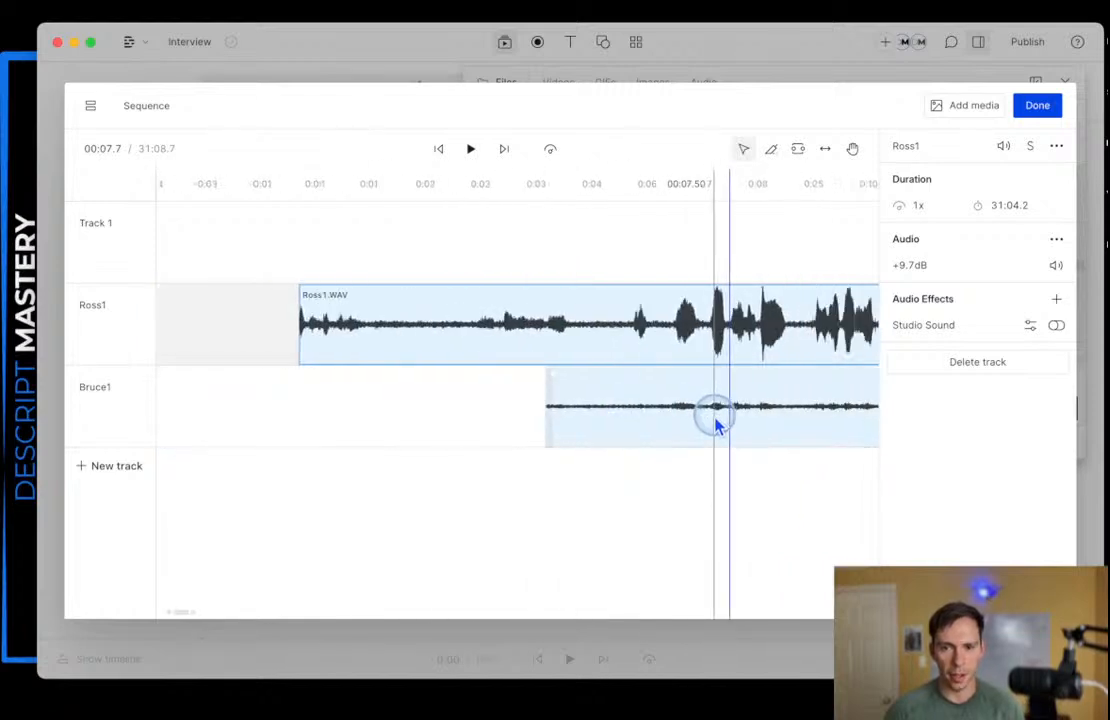
scroll(680, 418, right, 2)
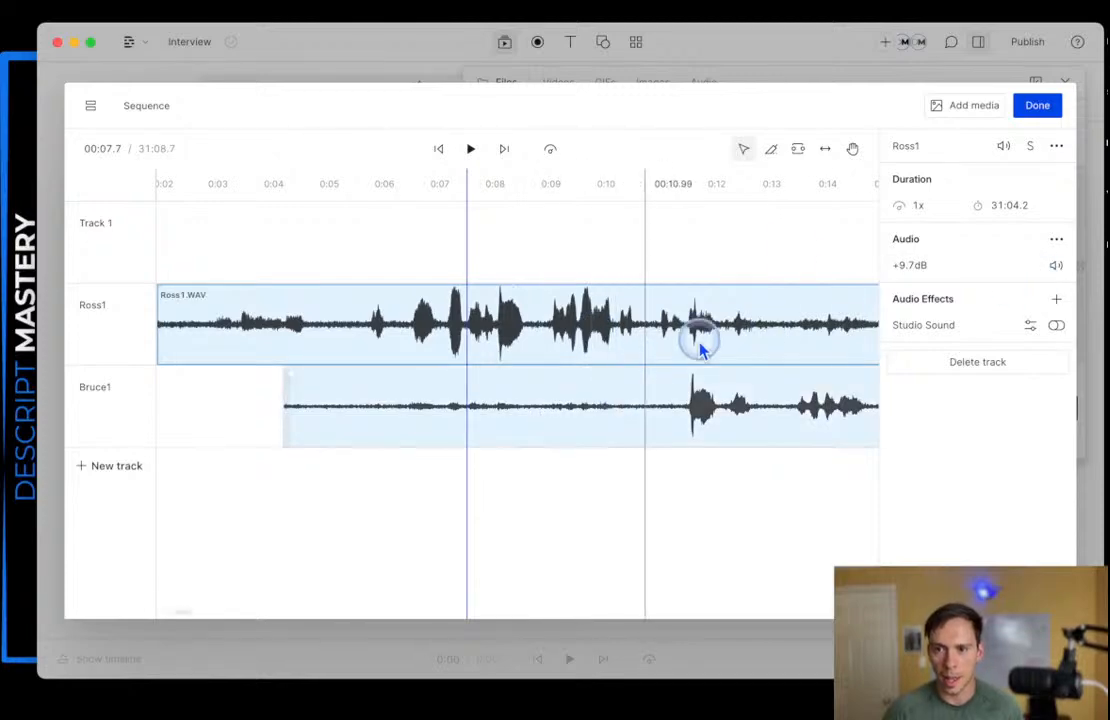
- Turn on Studio Sound for the Ross1 clip and the Bruce1 clip
click(1056, 326)
click(700, 410)
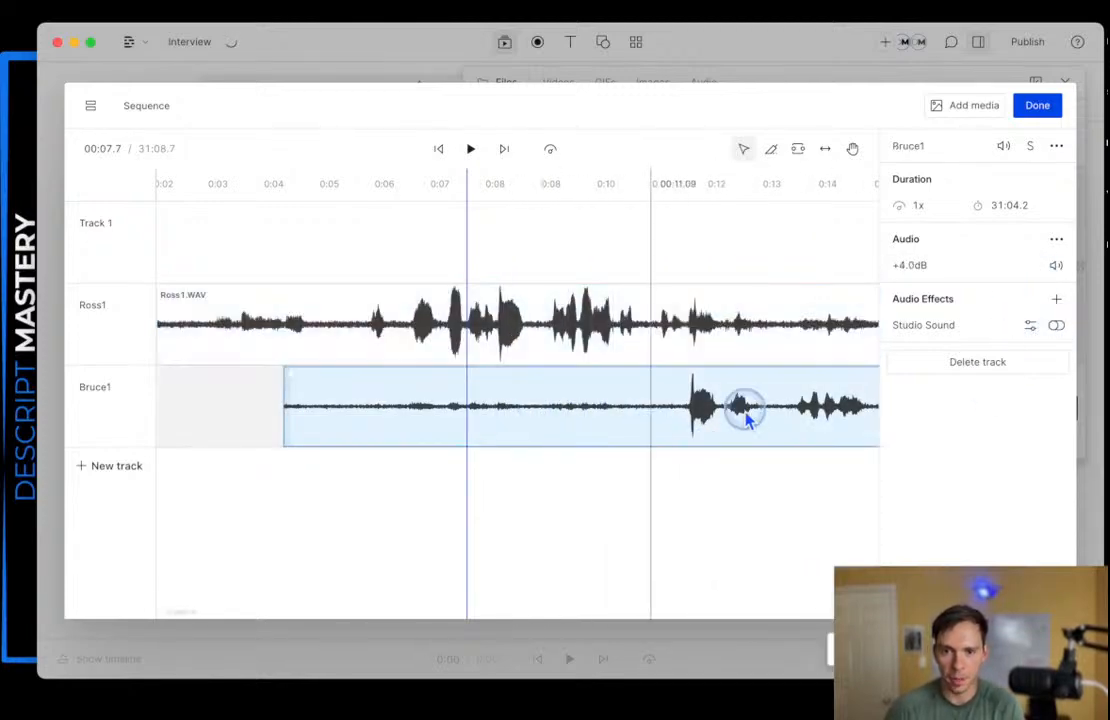
click(1056, 326)
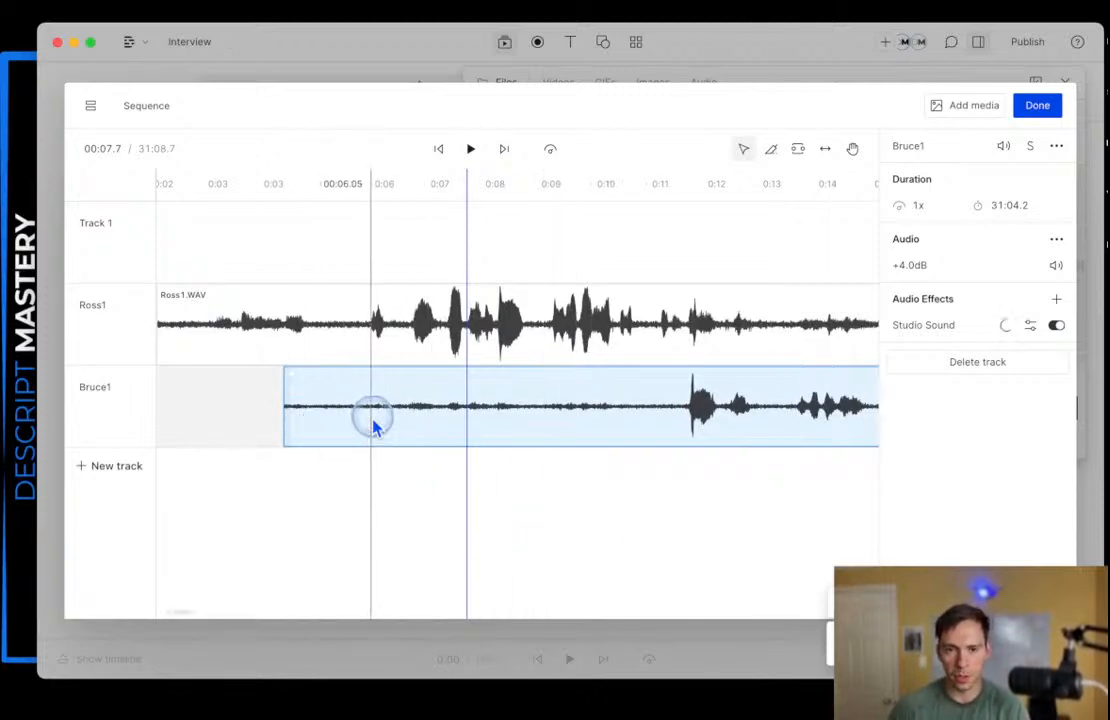
- Nudge the Bruce1.WAV clip slightly later relative to the Ross1.WAV clip
drag(519, 424, 592, 425)
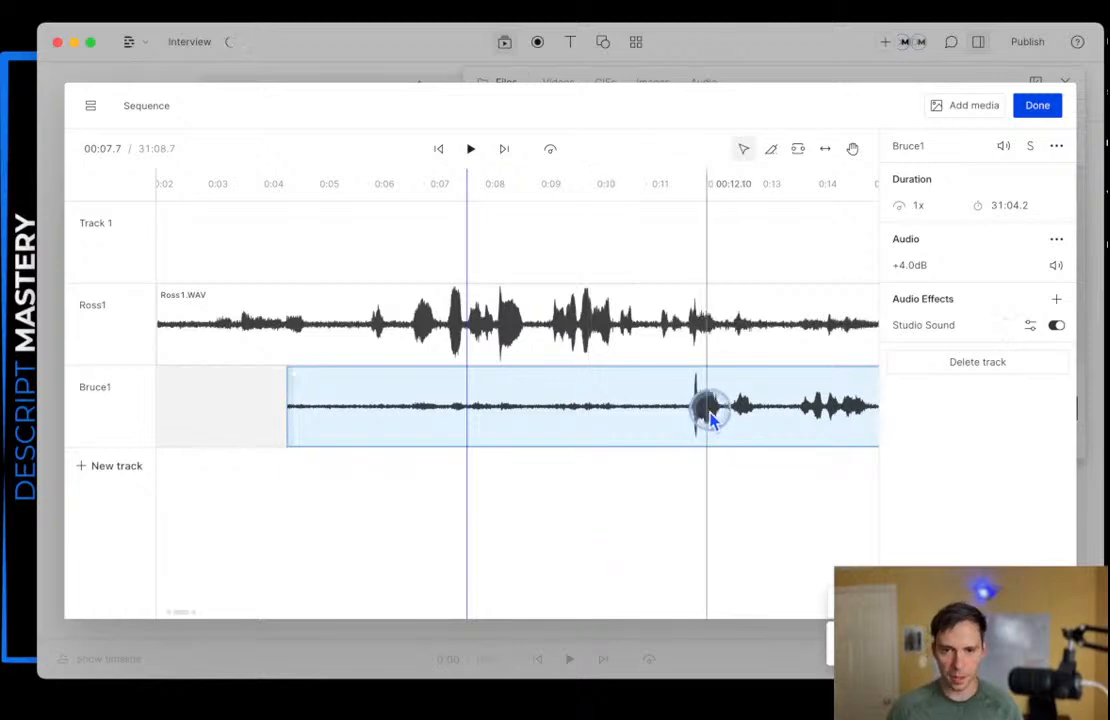
- Compare the Ross1 and Bruce1 waveforms around the peaks near 0:12 and on to about 0:27 to check their alignment
scroll(704, 420, right, 10)
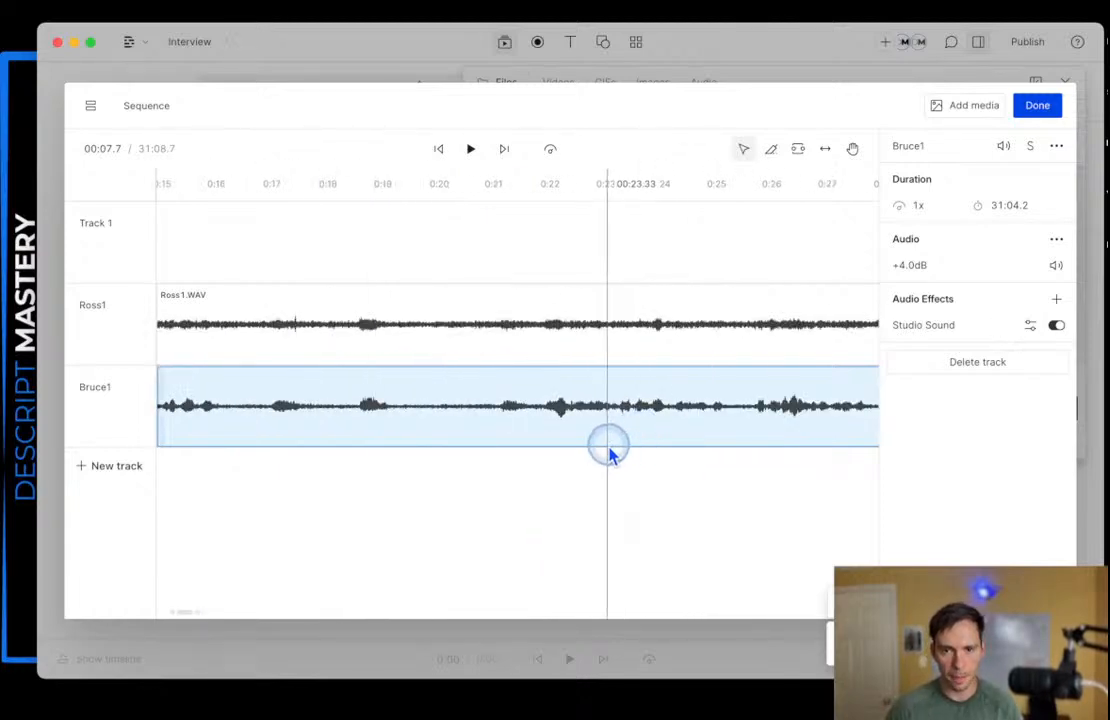
scroll(680, 455, left, 10)
scroll(674, 432, left, 3)
scroll(674, 432, right, 2)
click(718, 297)
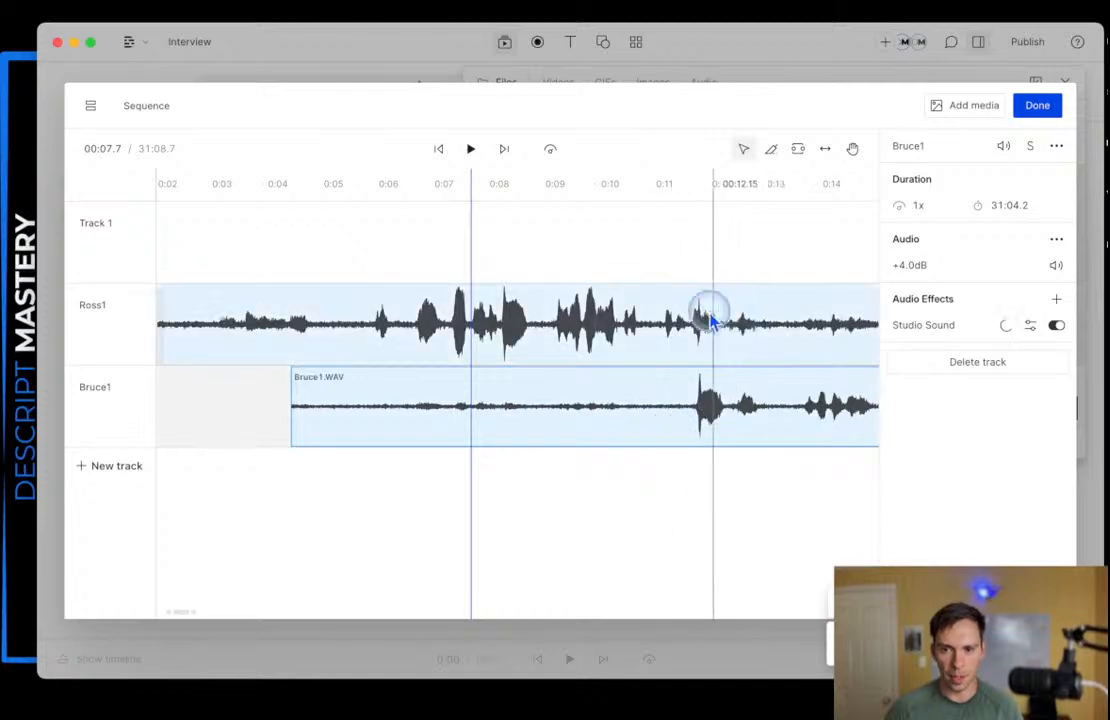
click(706, 426)
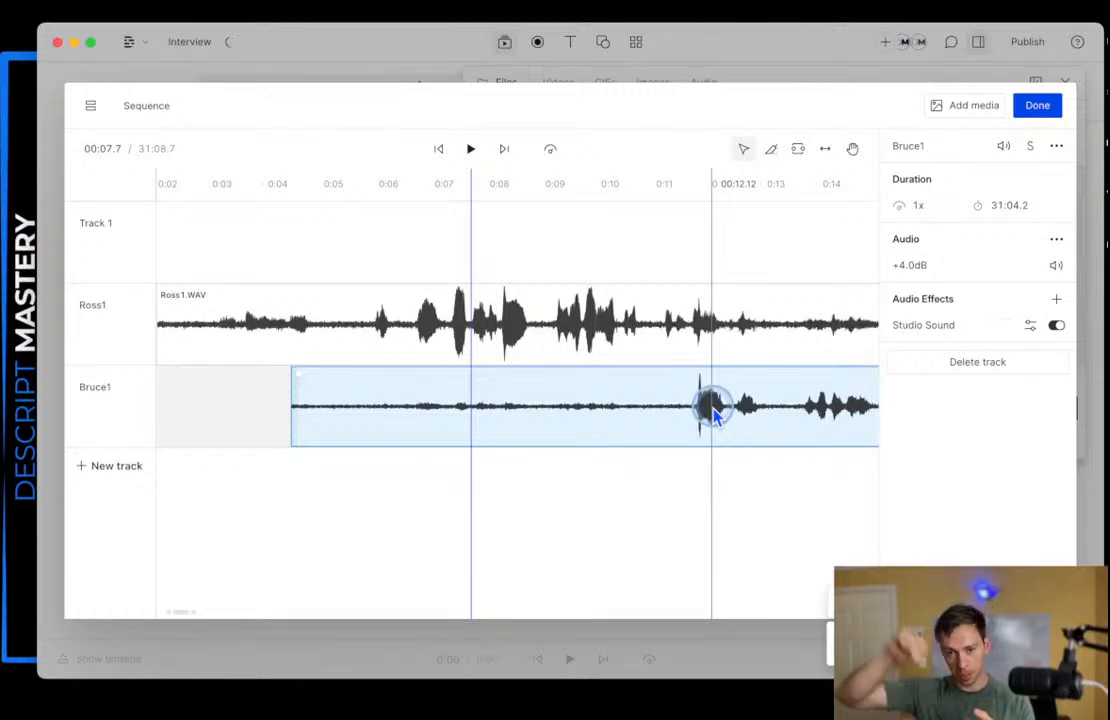
click(686, 306)
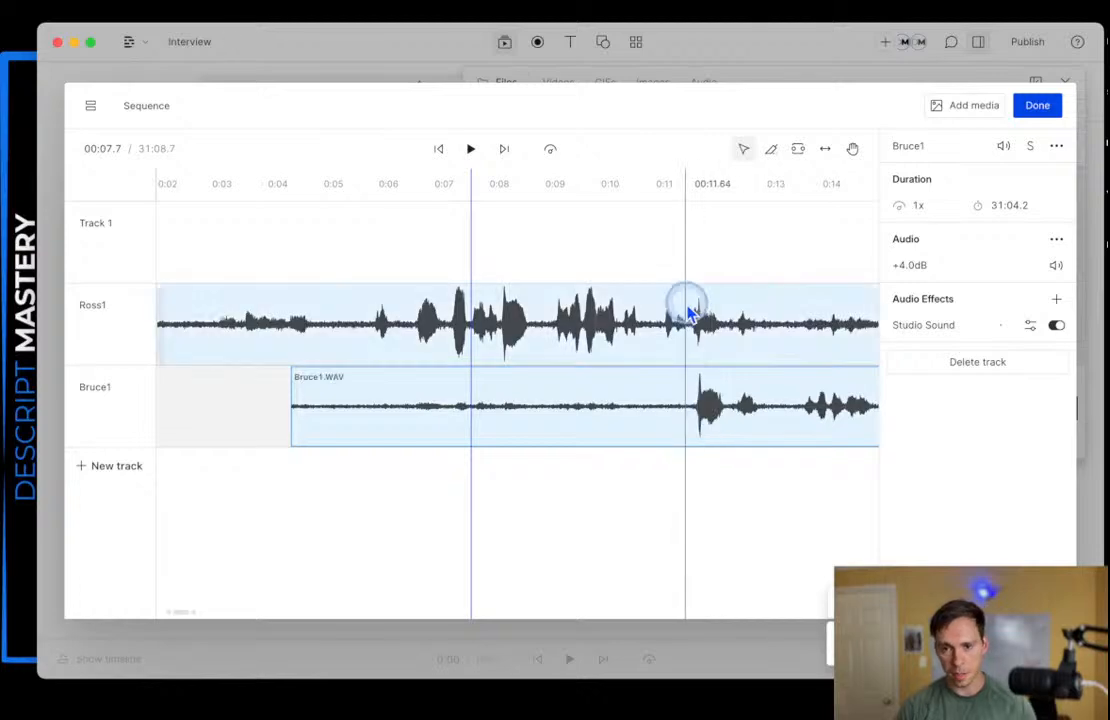
click(681, 397)
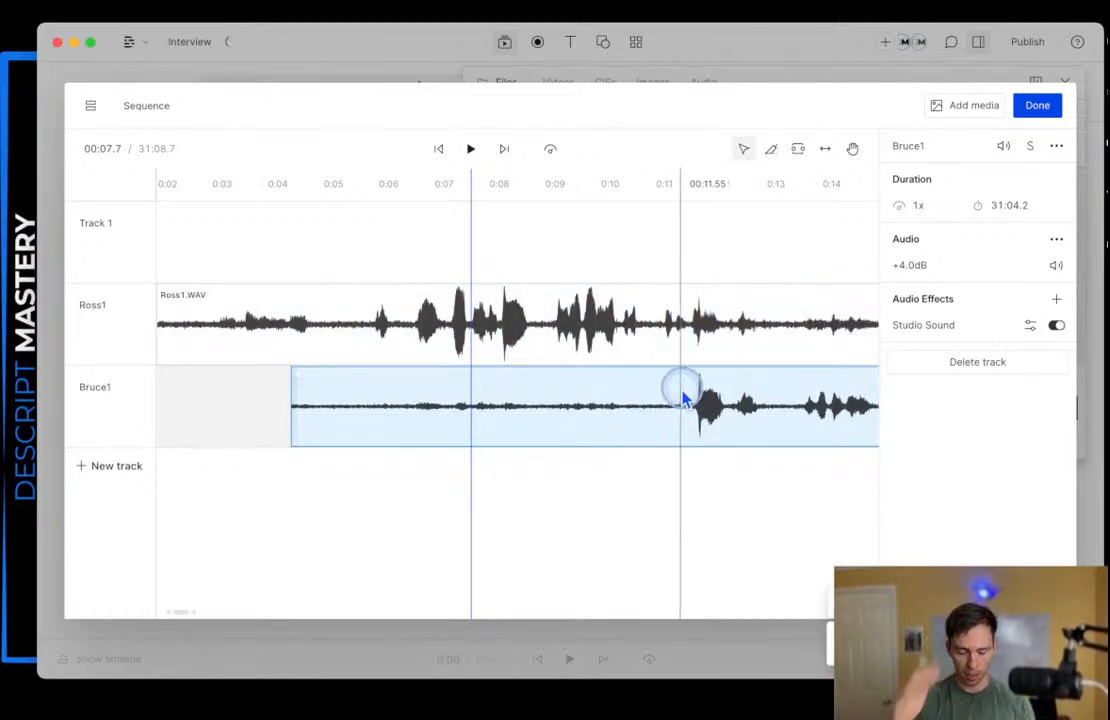
scroll(649, 404, right, 5)
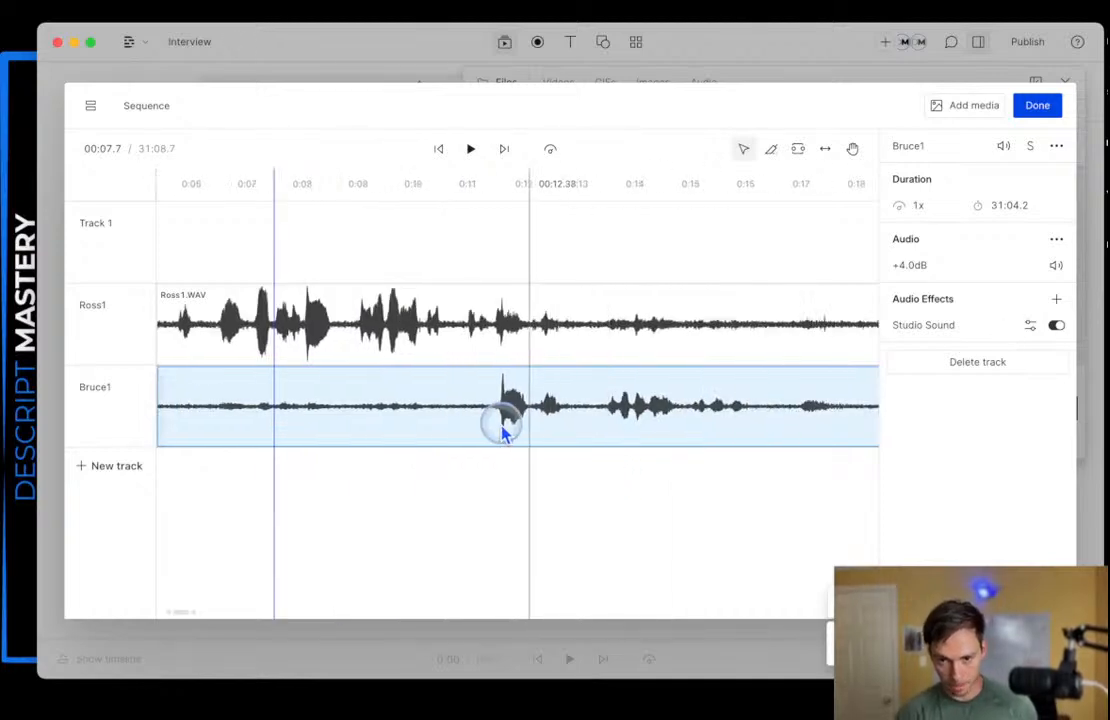
- Play both tracks from about 0:11.6 to listen for an offset between the two speakers' recordings
click(488, 258)
key(space)
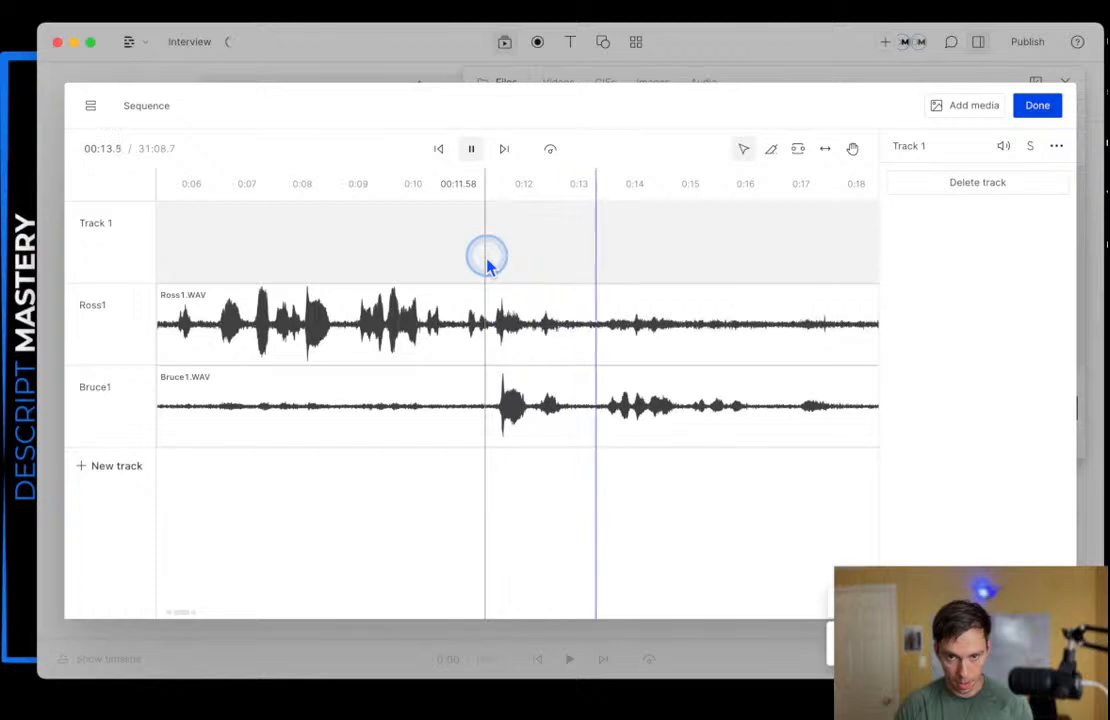
key(space)
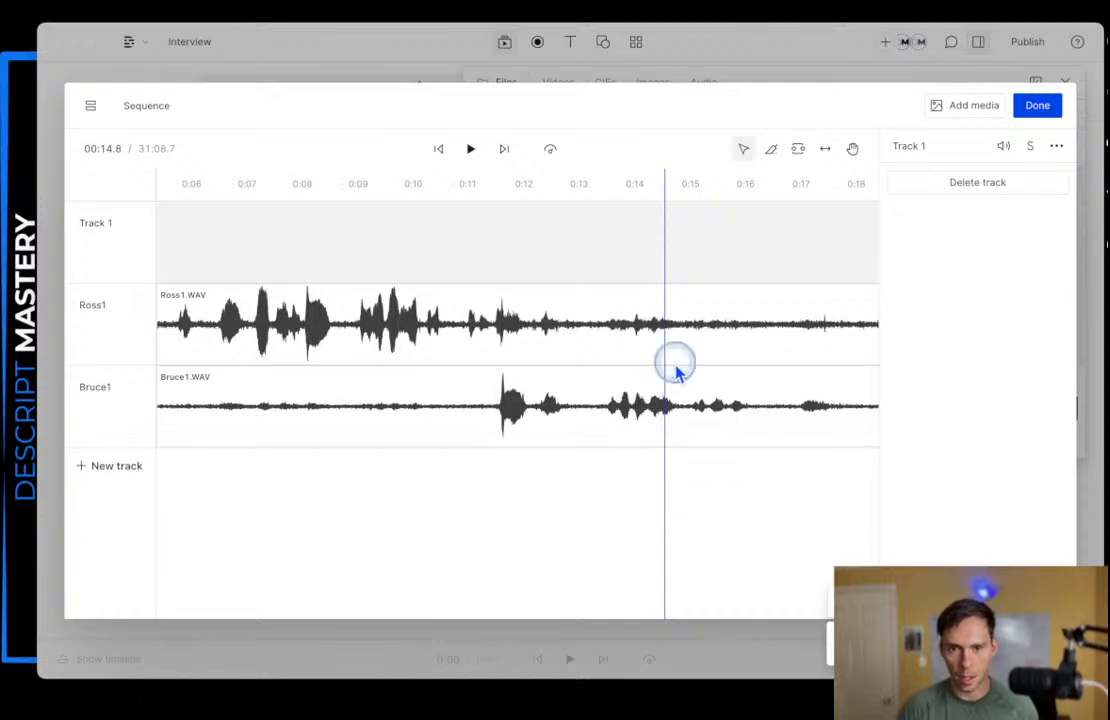
click(470, 150)
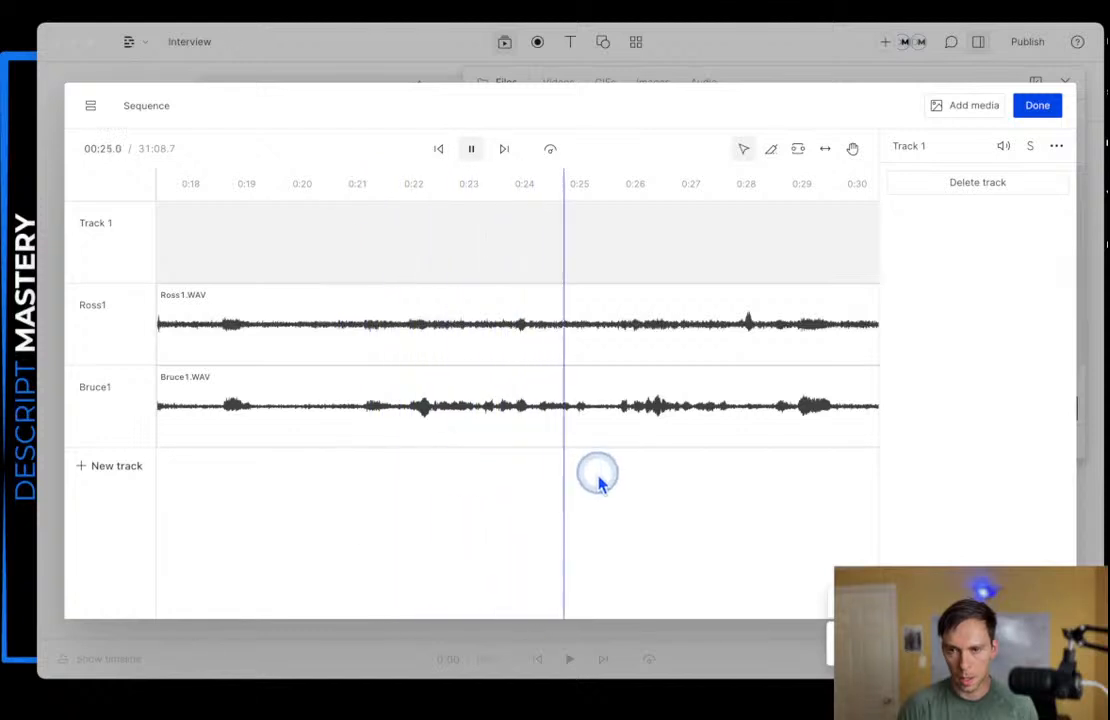
- Play a few seconds of both tracks from about 0:28, around the Ross1 peak, to judge the sync by ear
scroll(545, 525, left, 5)
click(504, 280)
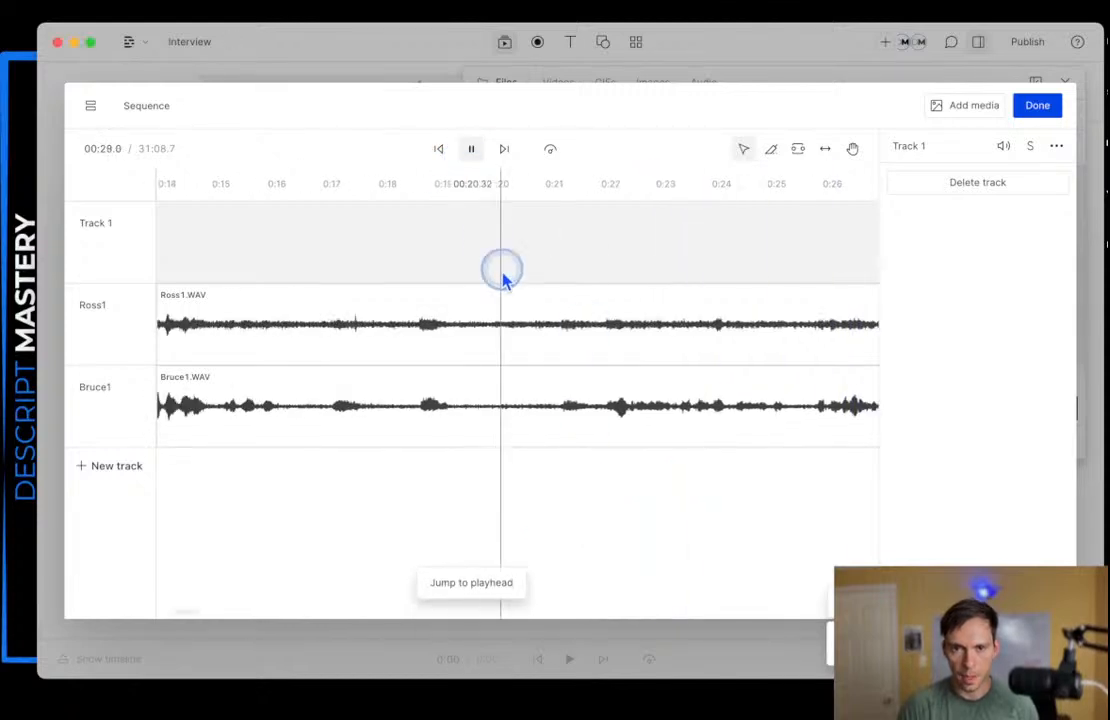
scroll(471, 429, right, 5)
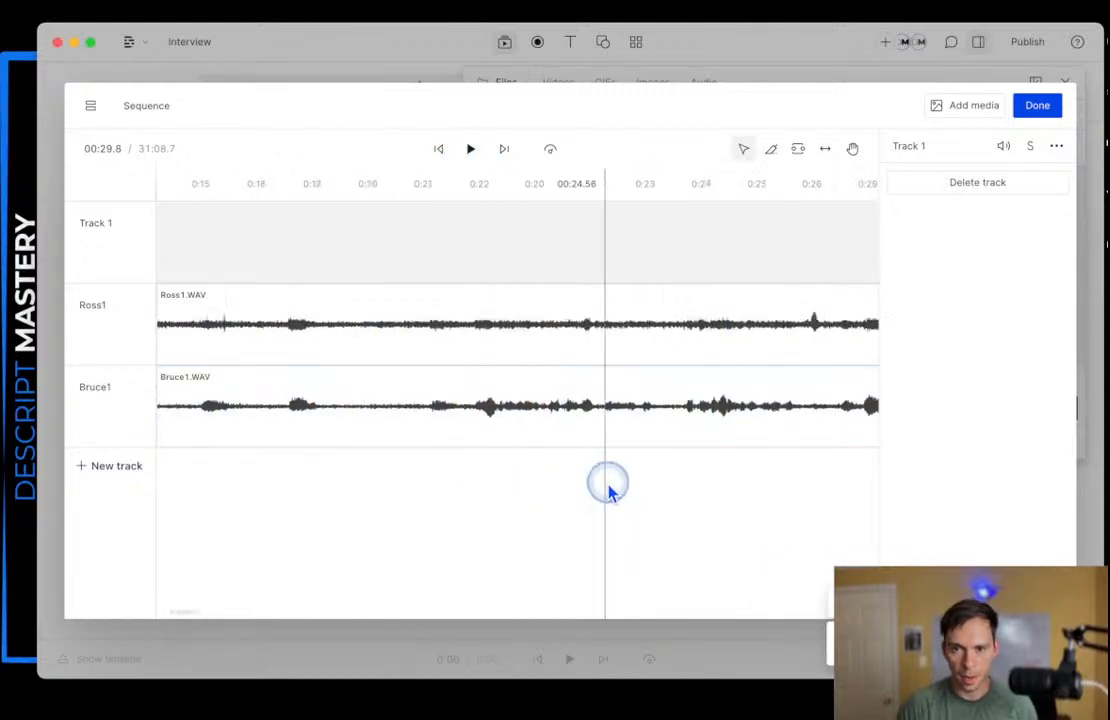
click(547, 290)
key(space)
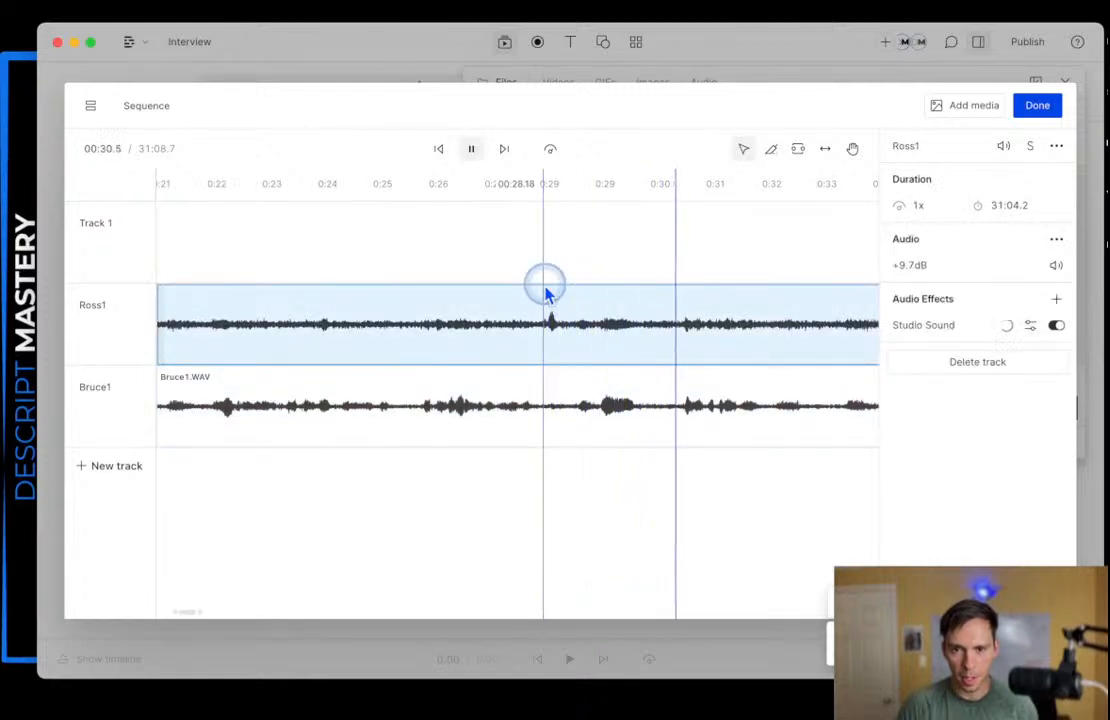
key(space)
shift+click(597, 446)
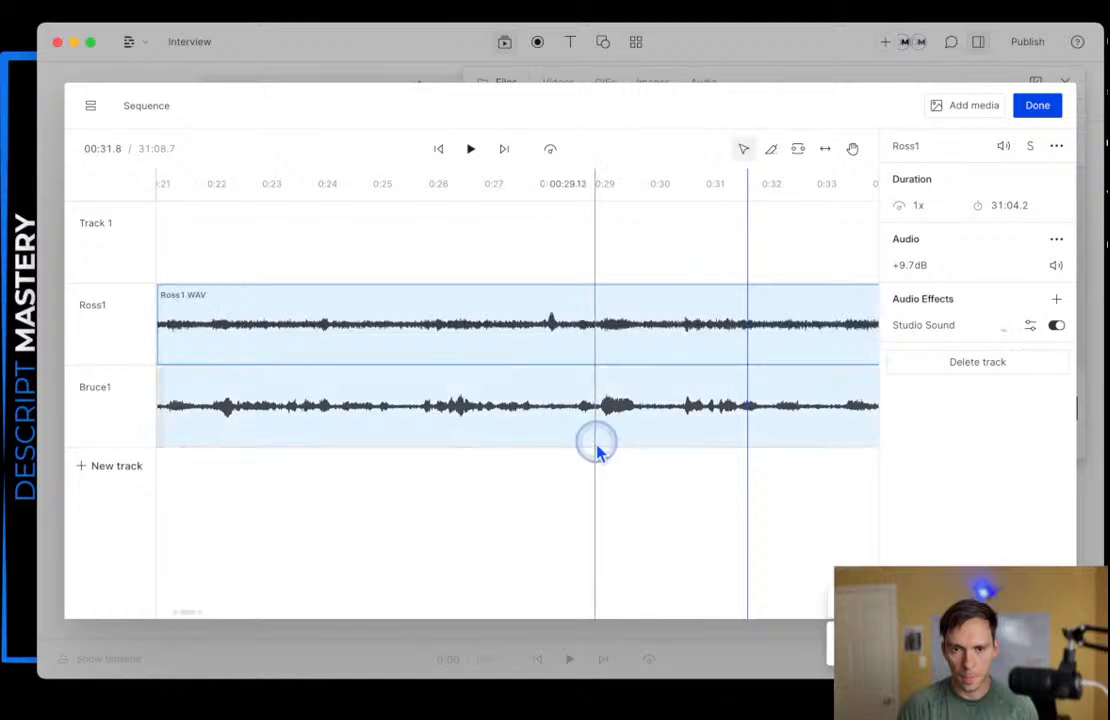
- Replay the passage starting at about 0:11.4, just before Bruce1's first loud peak, to recheck the sync
scroll(597, 446, left, 10)
click(726, 255)
key(space)
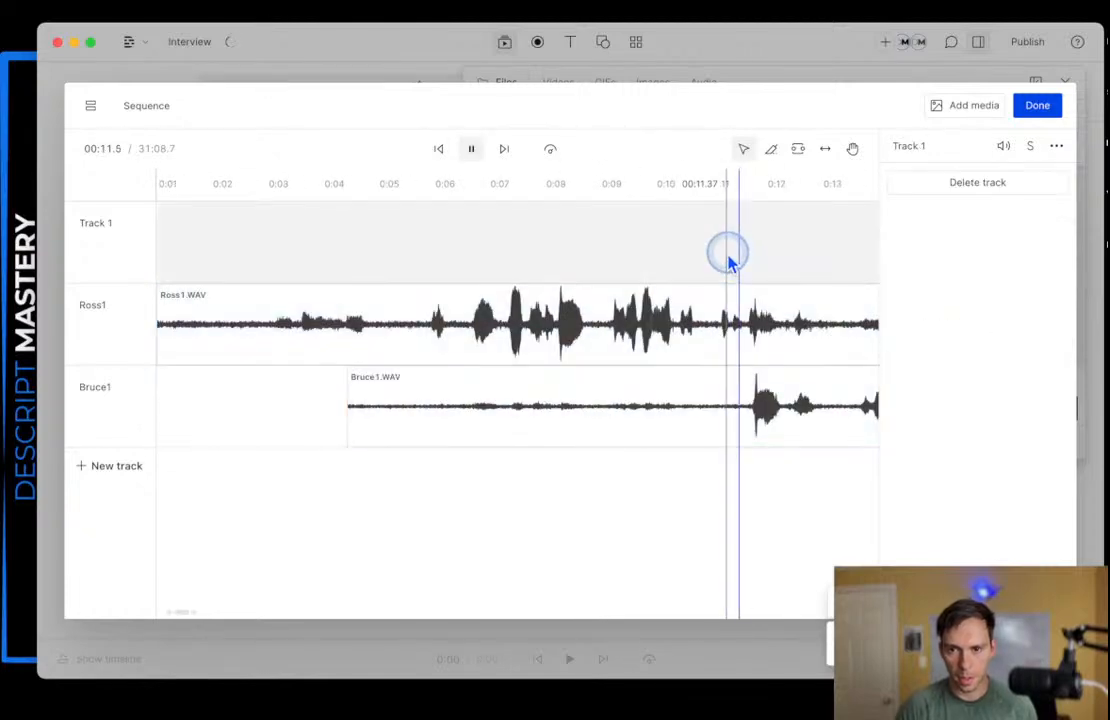
key(space)
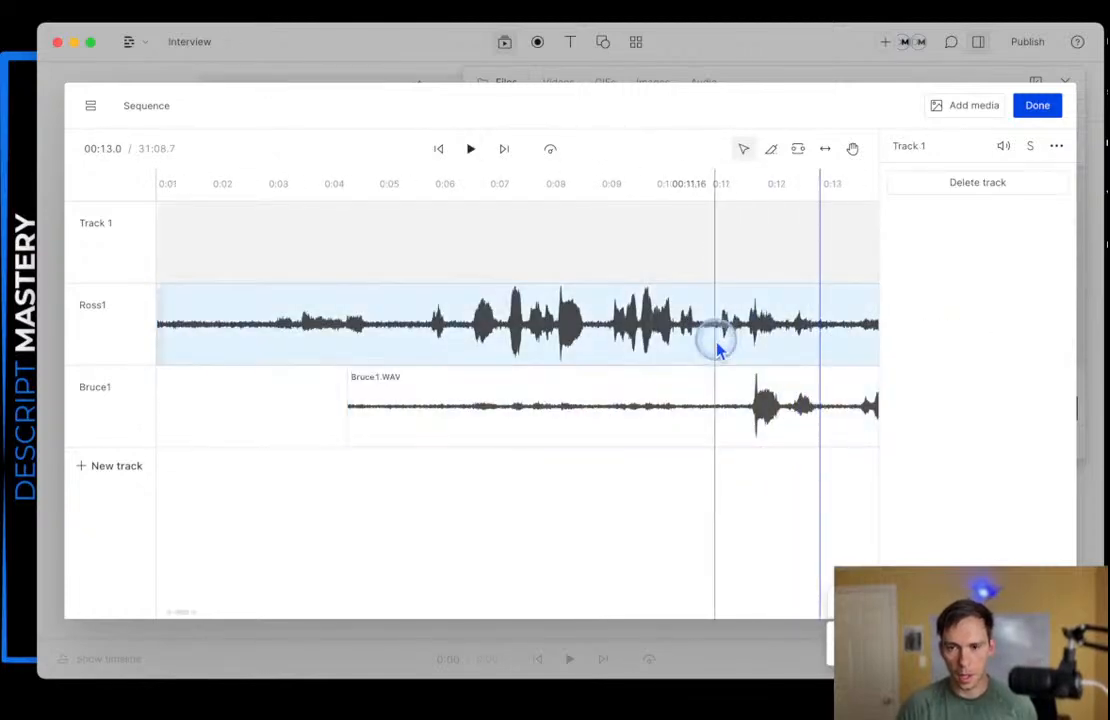
- Shift the Ross1.WAV clip slightly later so its peak near 0:11.88 lines up with the matching Bruce1.WAV peak
scroll(713, 374, up, 4)
scroll(713, 380, up, 3)
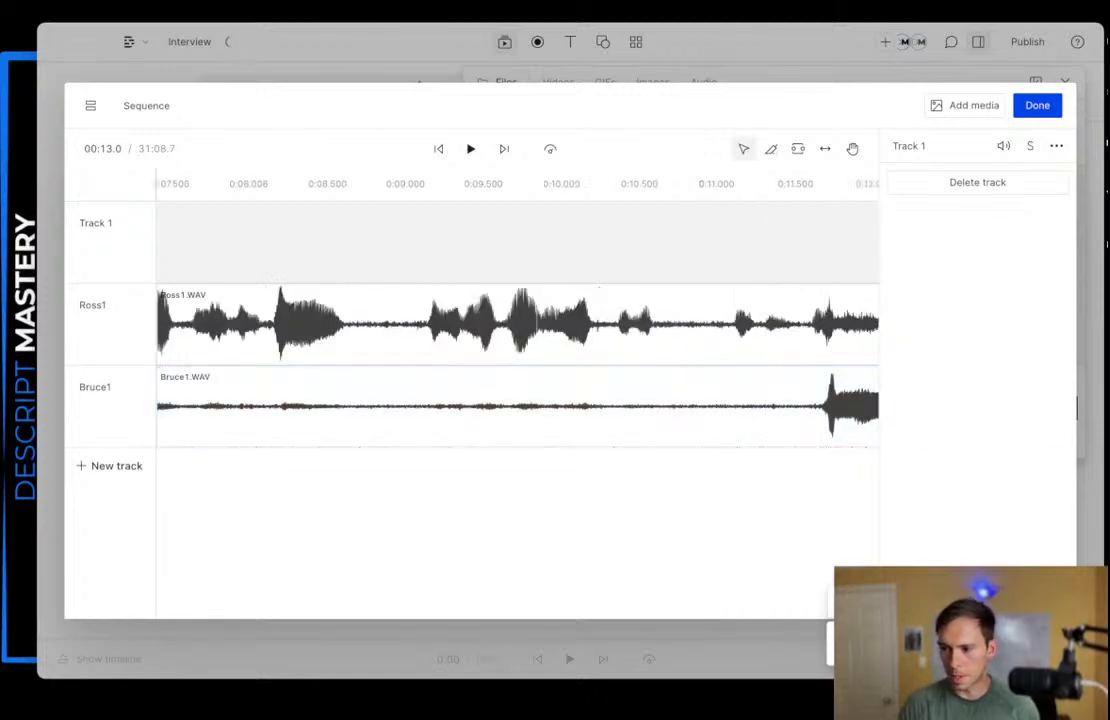
scroll(717, 385, right, 5)
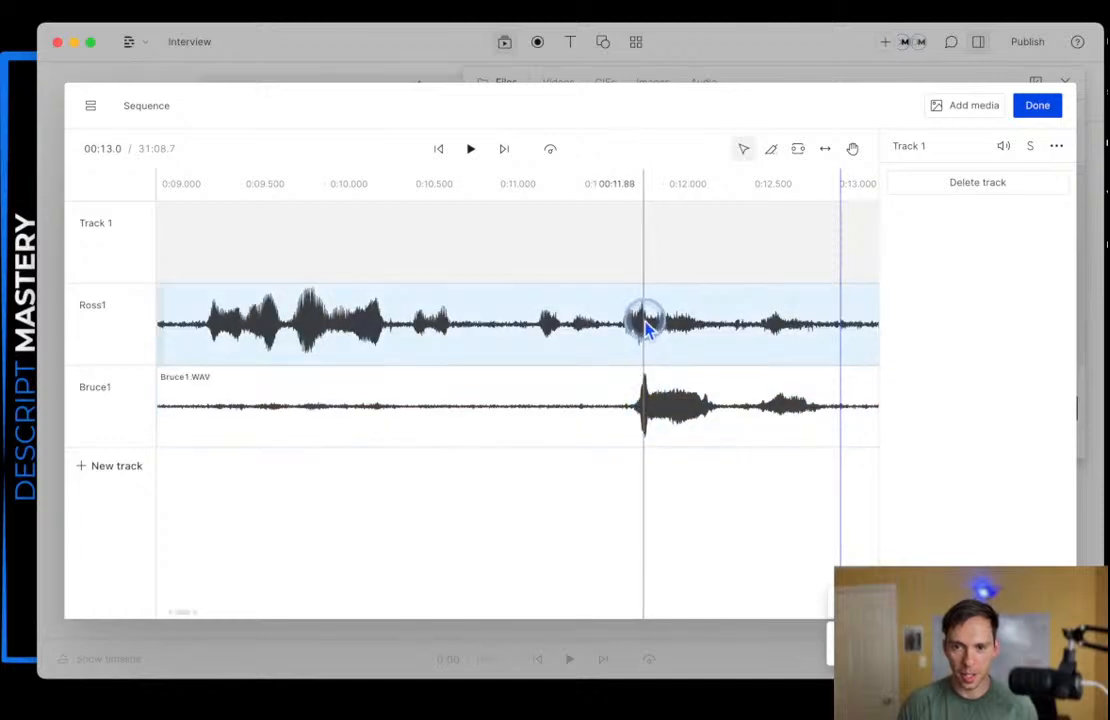
scroll(676, 401, up, 5)
scroll(641, 412, up, 3)
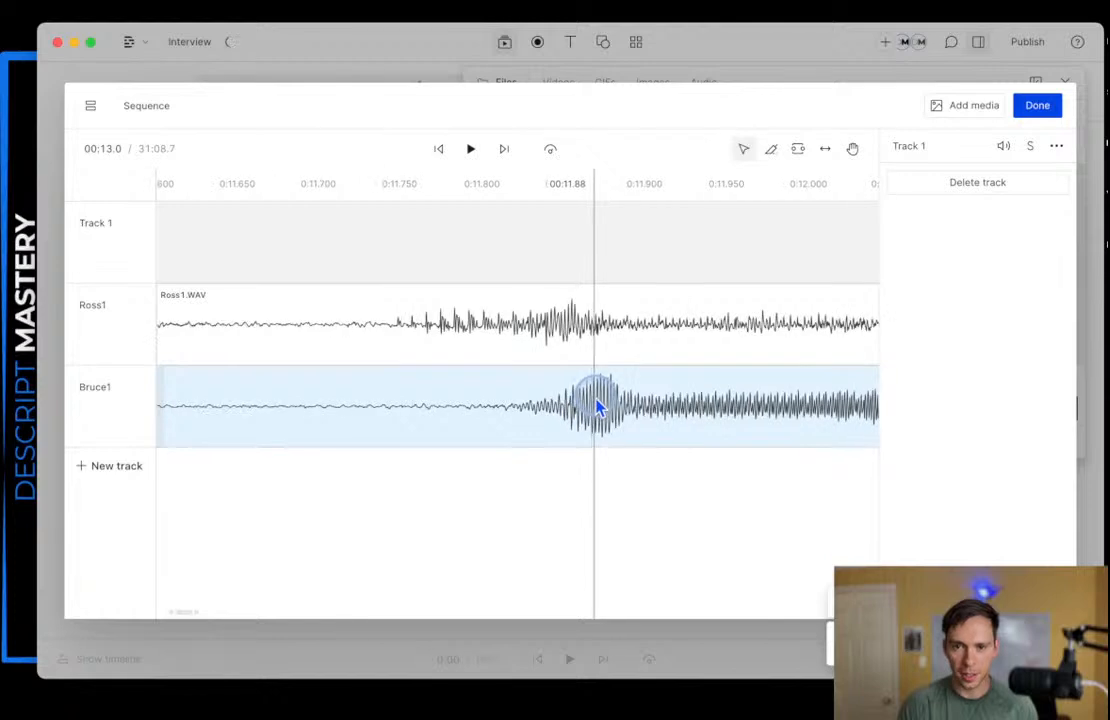
scroll(600, 404, down, 10)
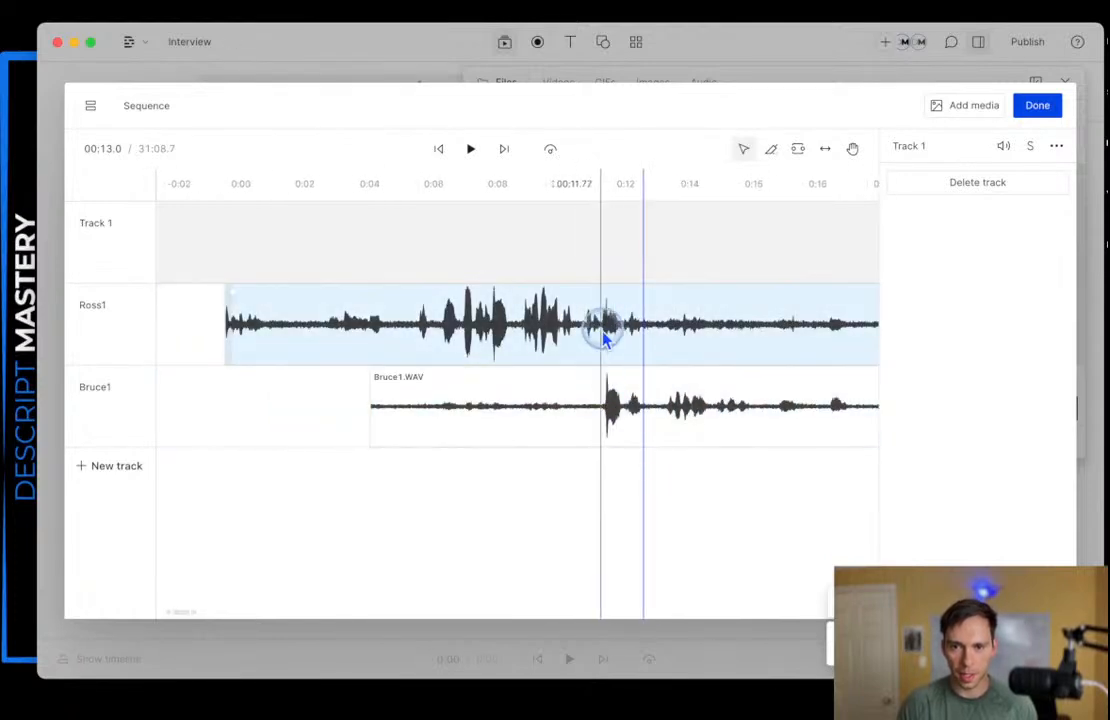
scroll(612, 389, up, 3)
scroll(607, 395, up, 10)
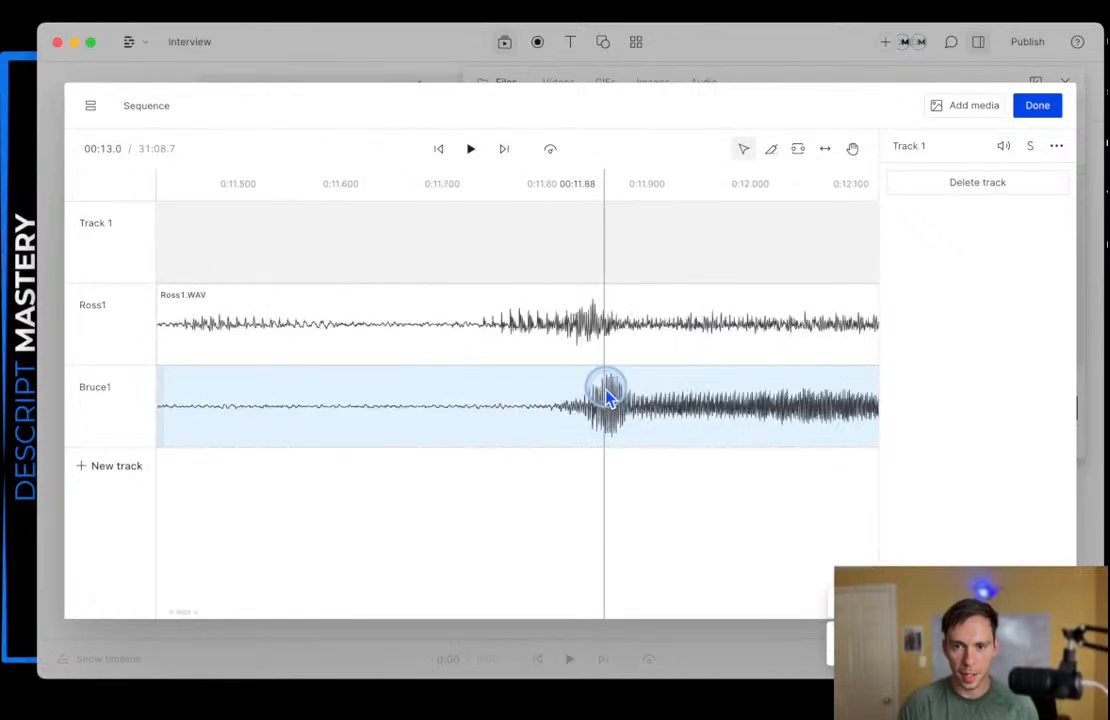
scroll(600, 380, up, 3)
drag(577, 330, 605, 332)
scroll(622, 490, down, 10)
scroll(622, 470, down, 5)
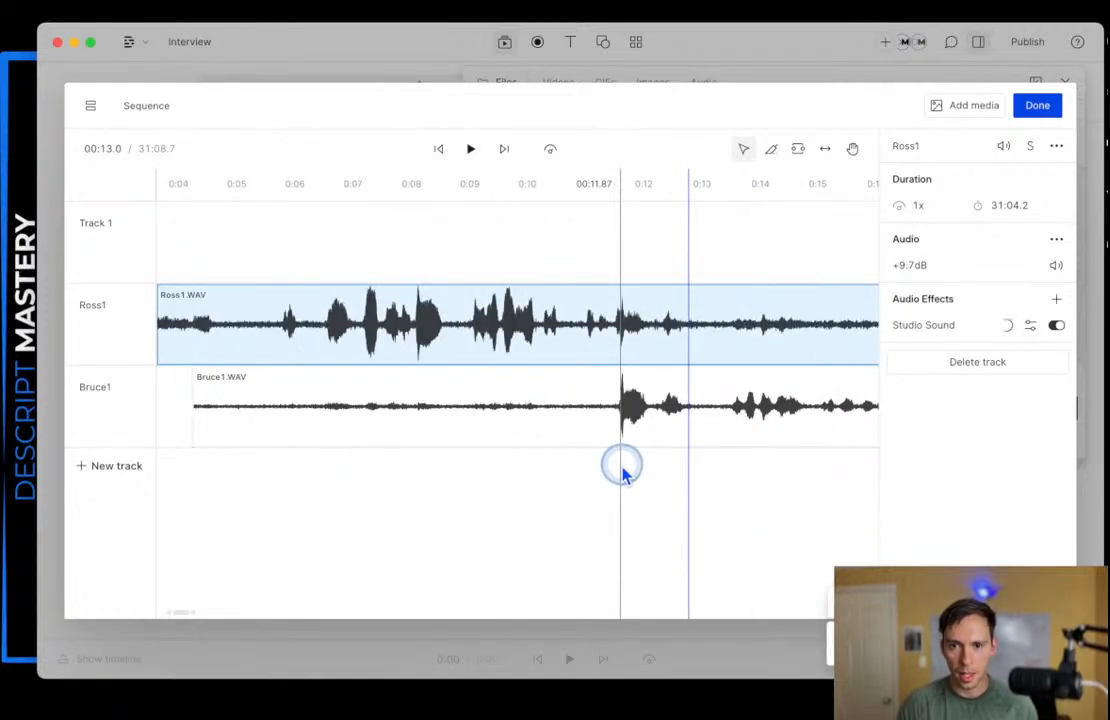
- Compare the Ross1 and Bruce1 waveforms further along the sequence, up to about 2:30, for drift
click(669, 421)
scroll(669, 421, down, 3)
scroll(669, 424, right, 15)
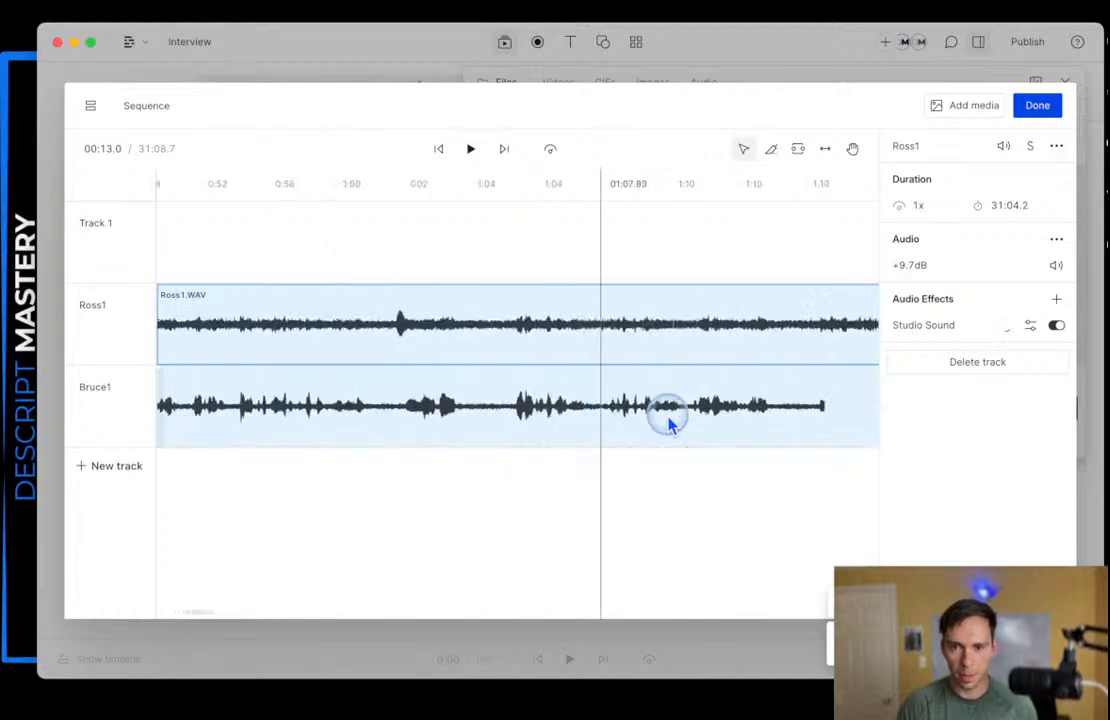
scroll(669, 424, right, 10)
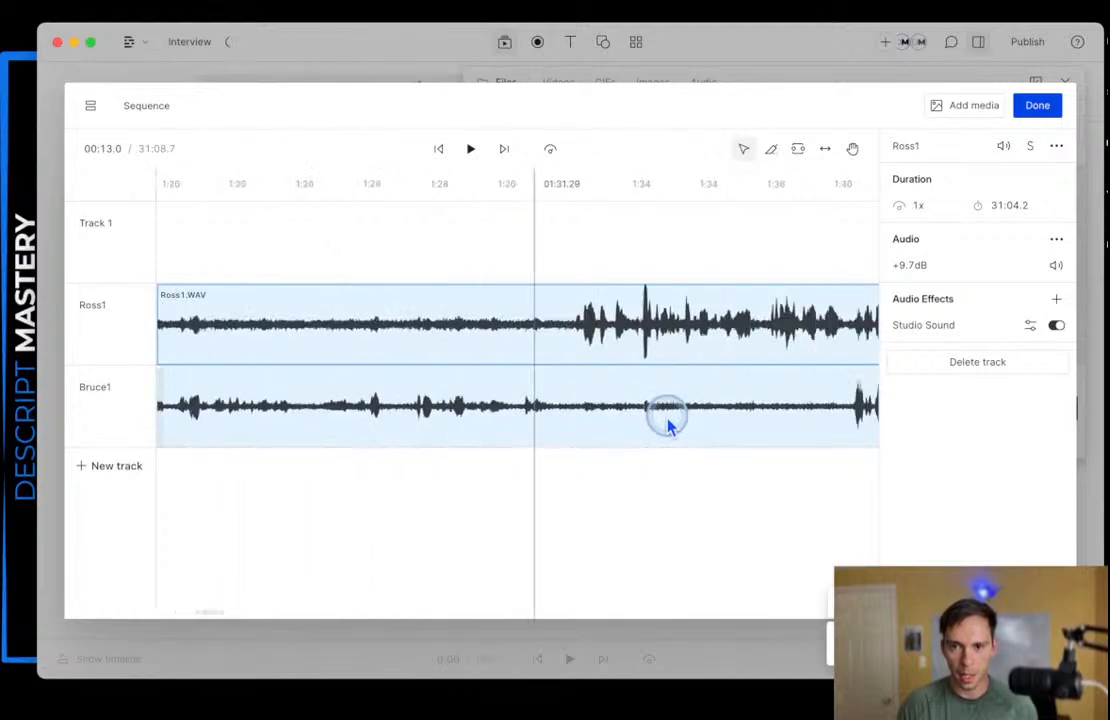
scroll(669, 424, right, 8)
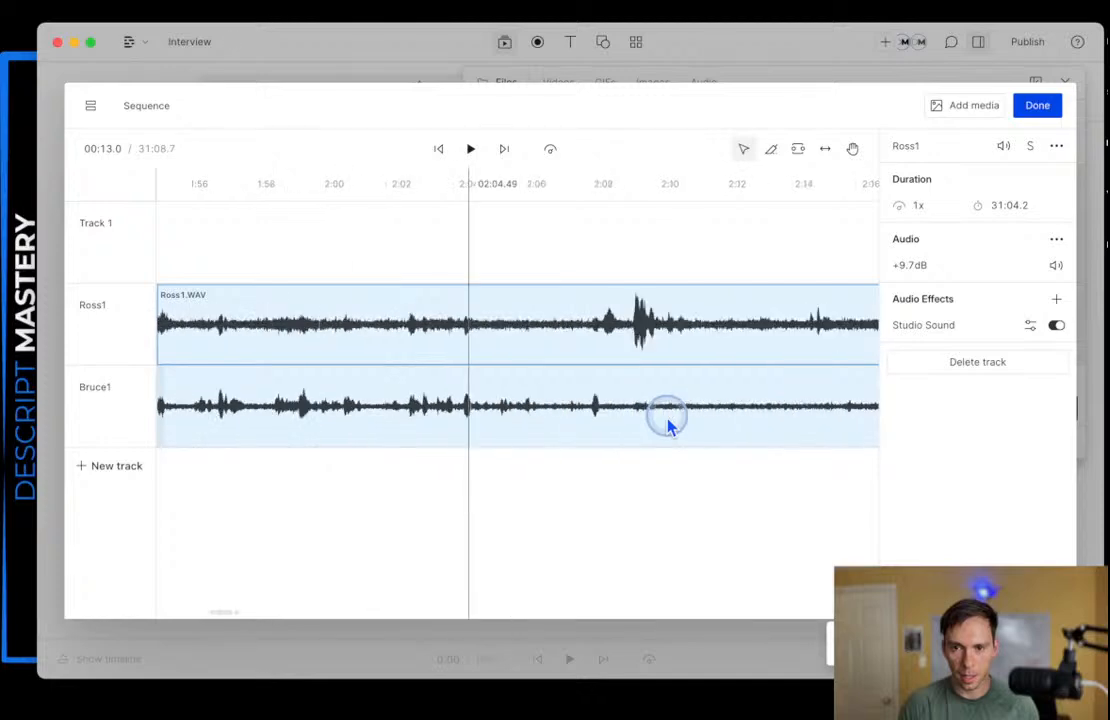
scroll(522, 428, right, 9)
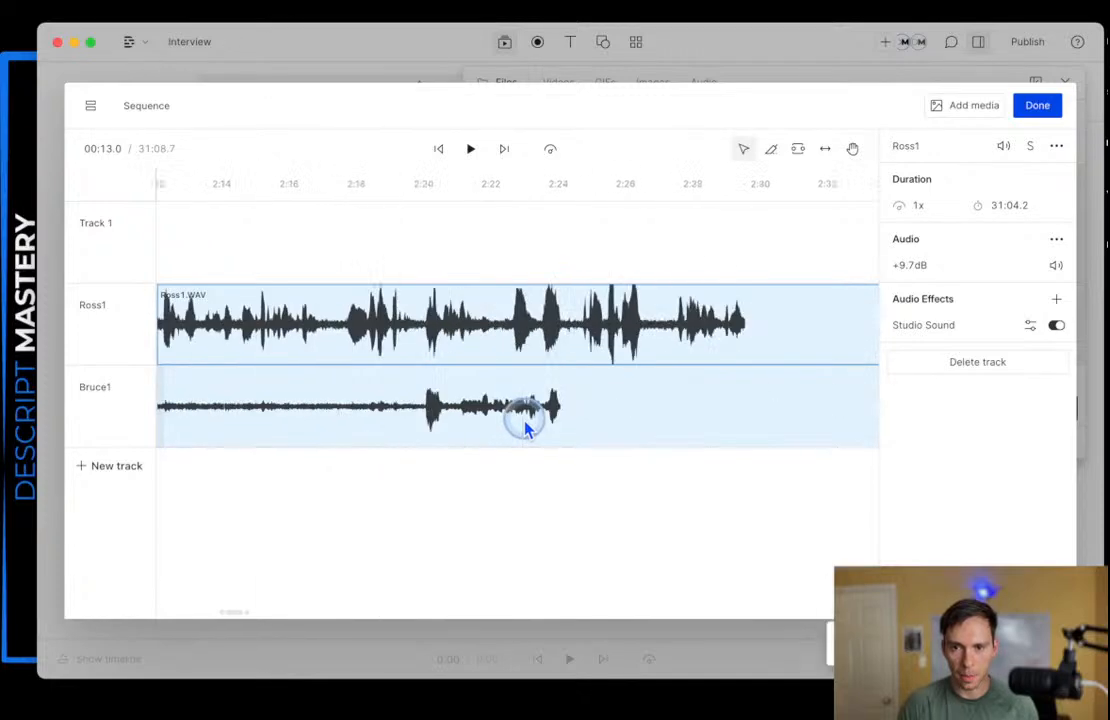
- Play both tracks from about 2:30 to 2:37, where both speakers overlap, to verify the alignment by ear
scroll(520, 420, up, 5)
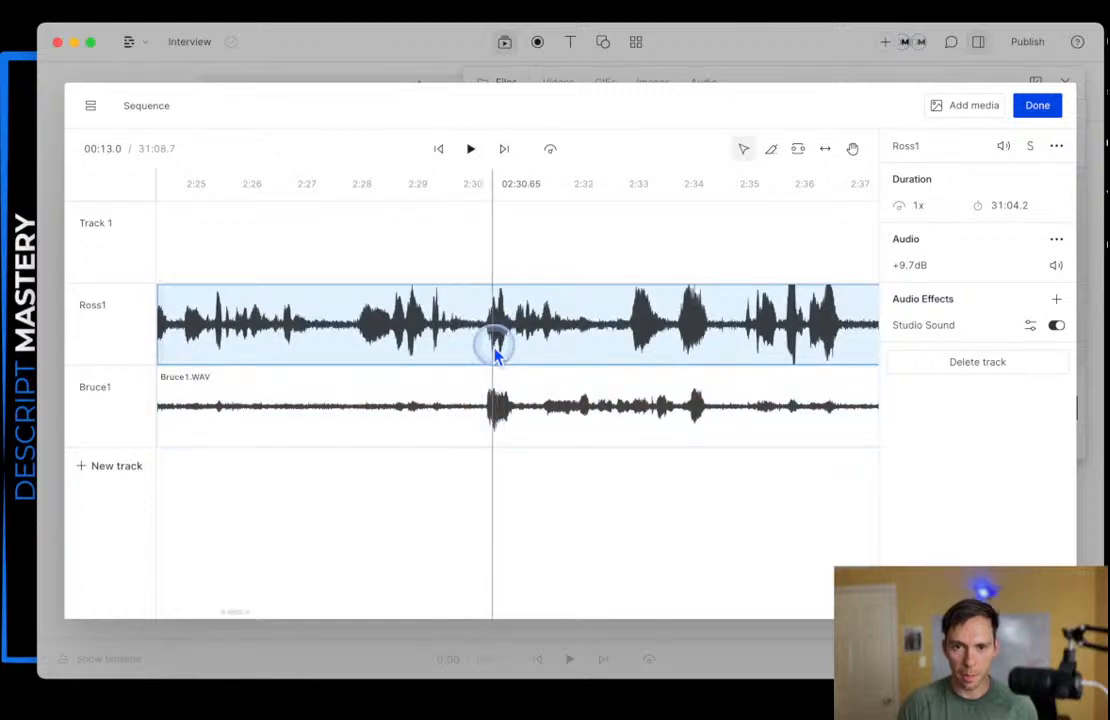
click(463, 243)
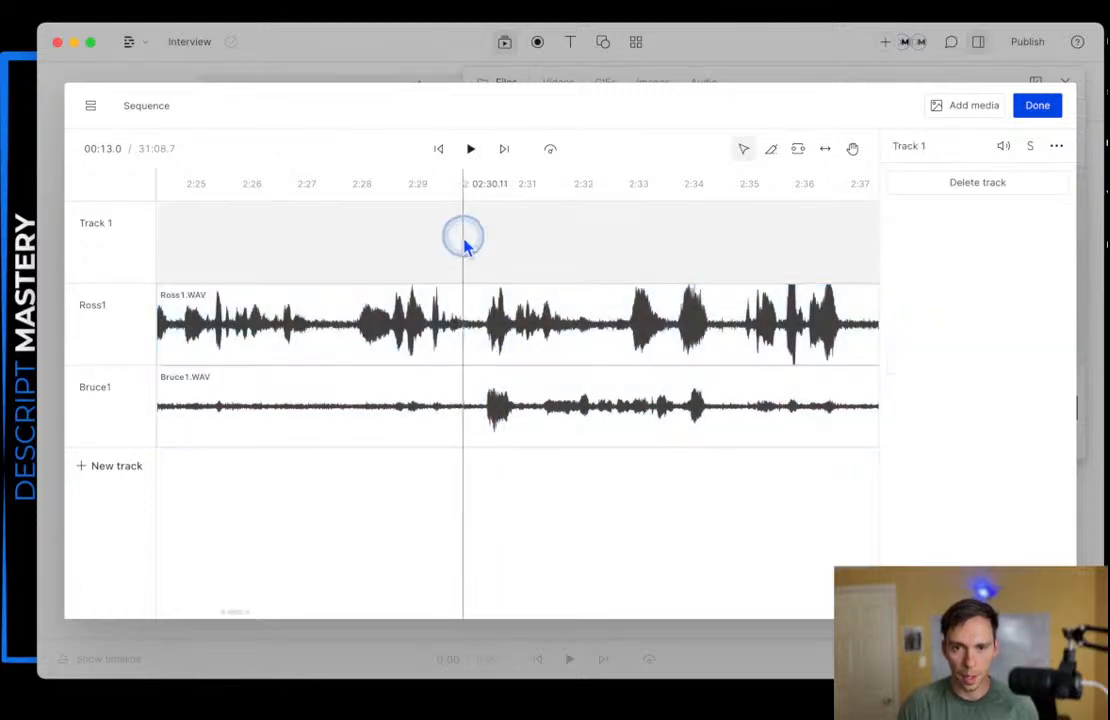
key(space)
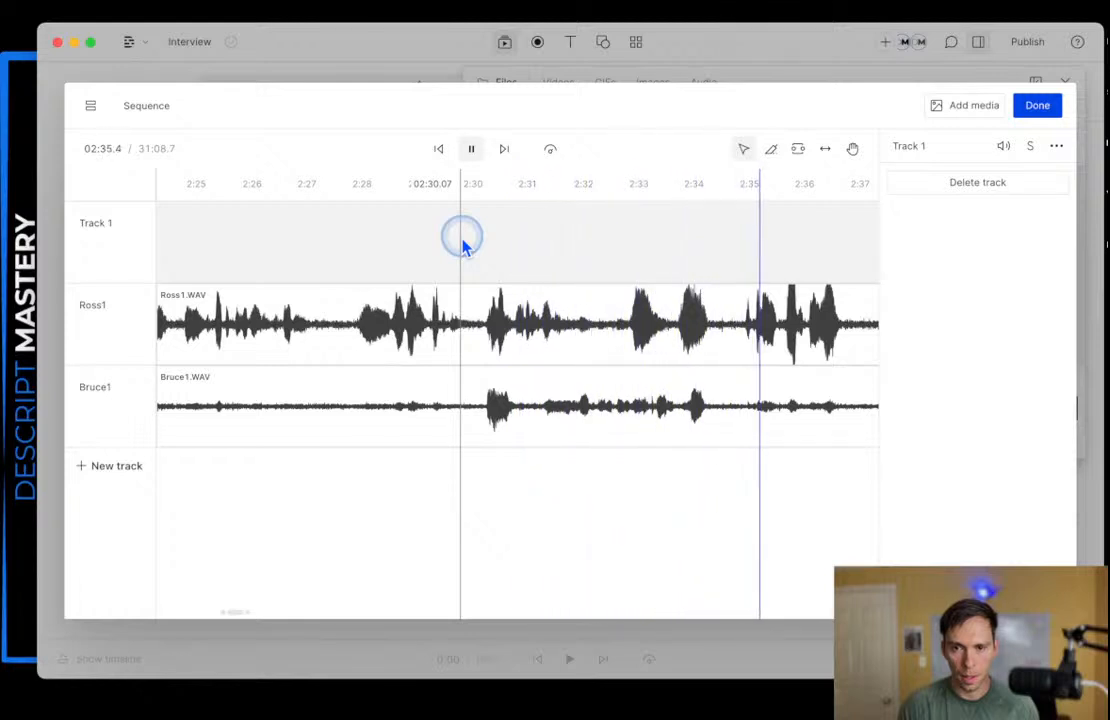
key(space)
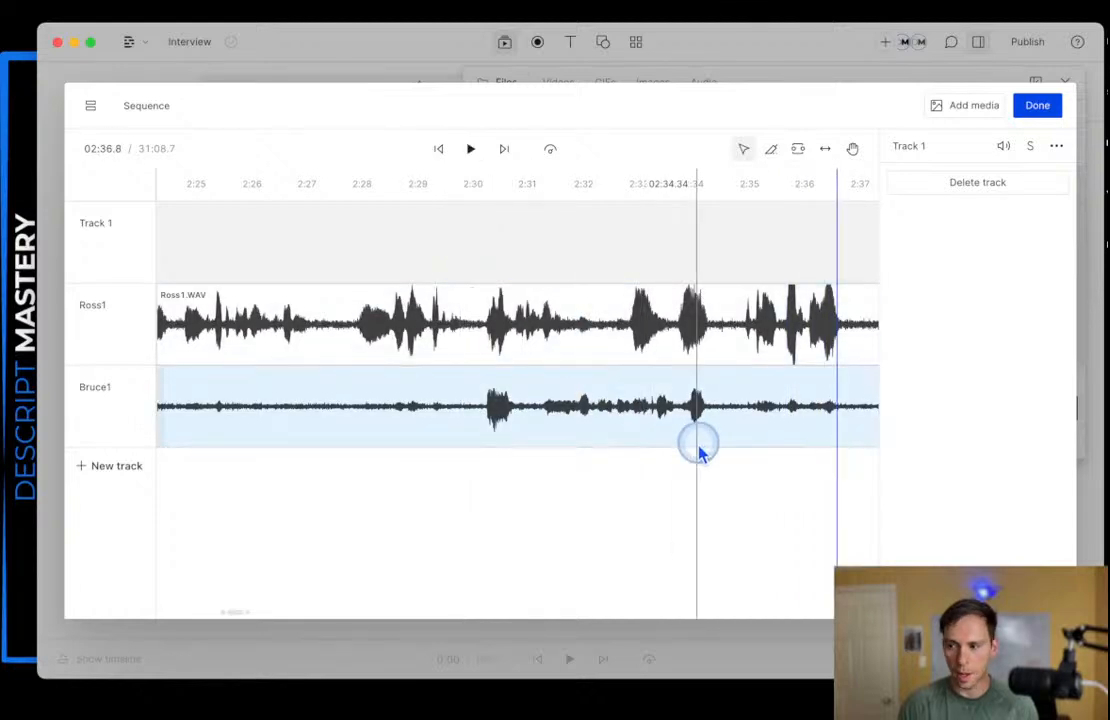
scroll(698, 447, down, 1)
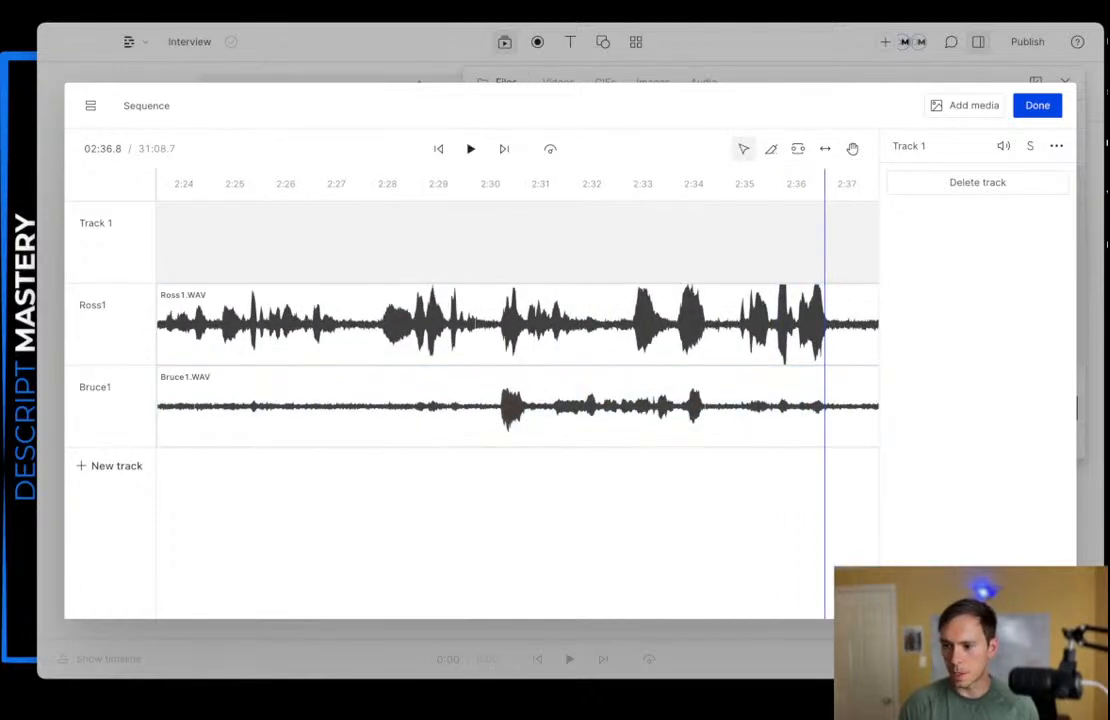
- Reapply Studio Sound to the Ross1 clip
click(481, 434)
scroll(555, 414, left, 10)
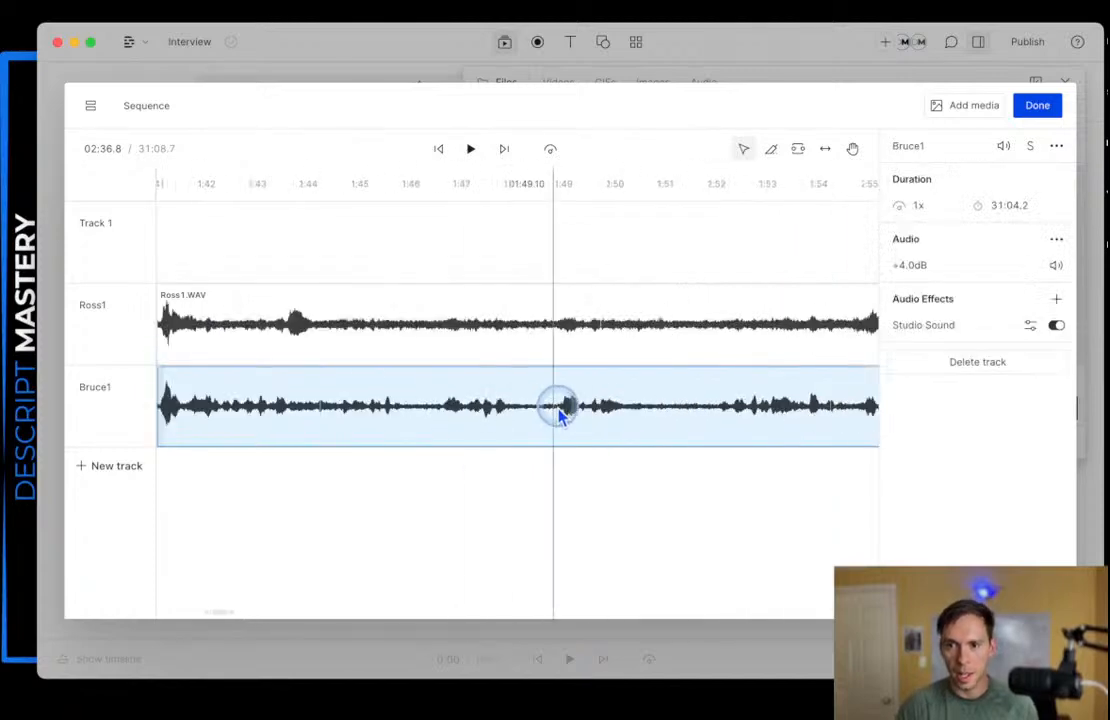
click(493, 295)
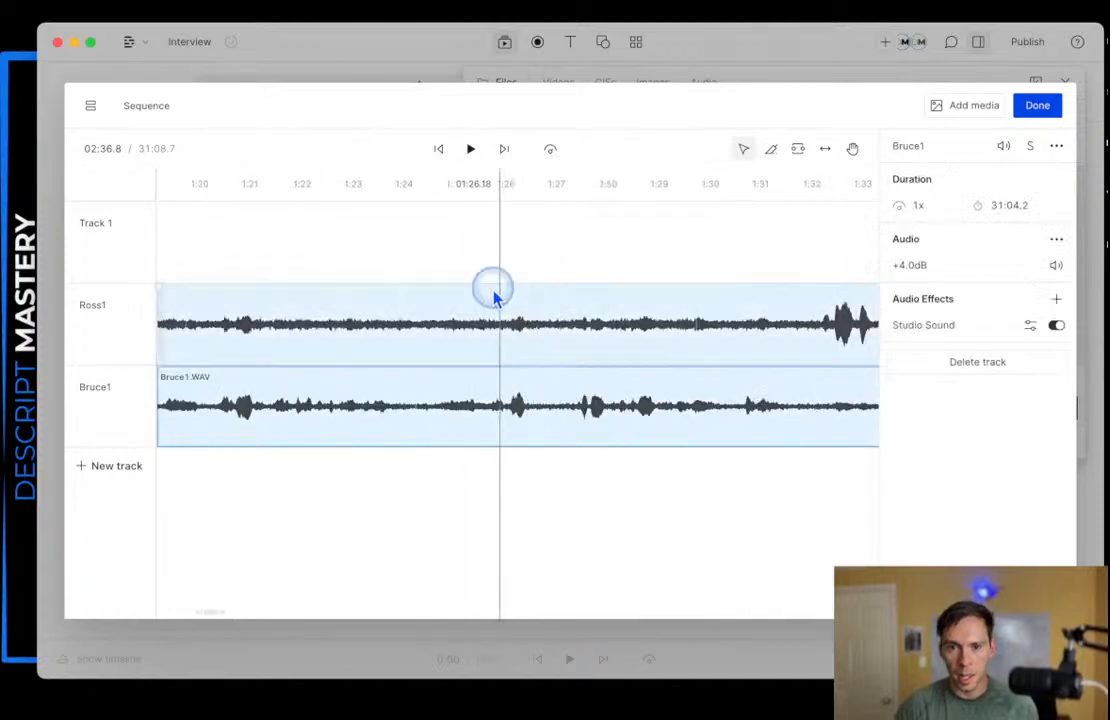
click(1056, 326)
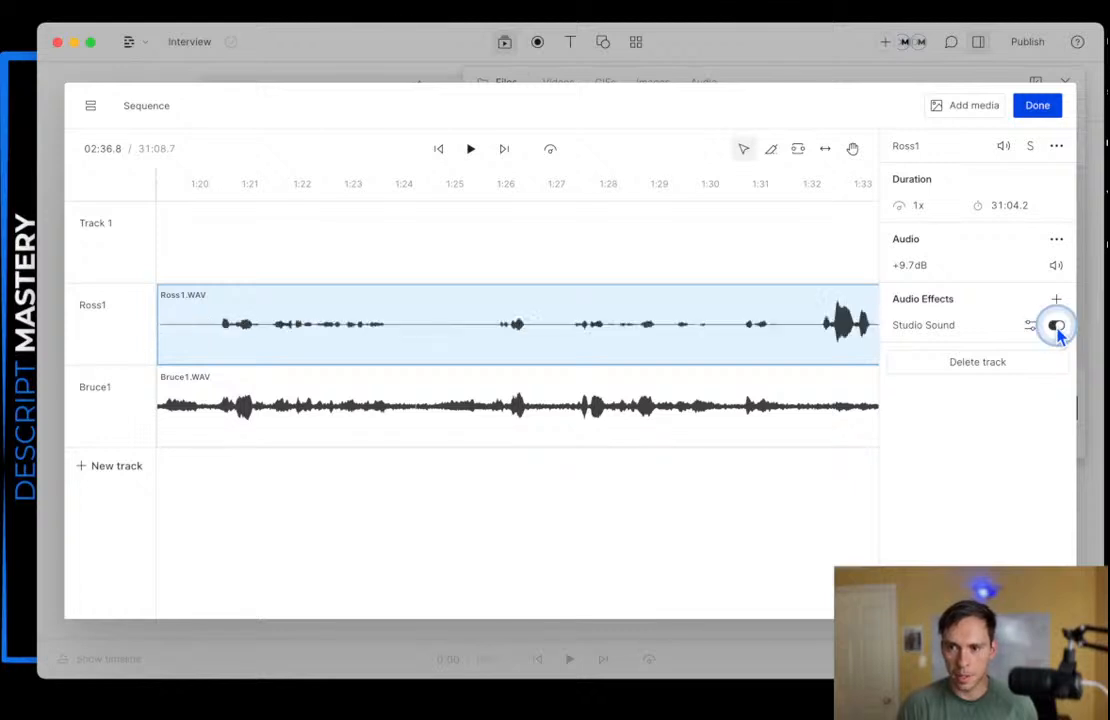
- Play the sequence from about 1:23 to hear Ross1 with Studio Sound applied against the Bruce1 track
click(354, 258)
key(space)
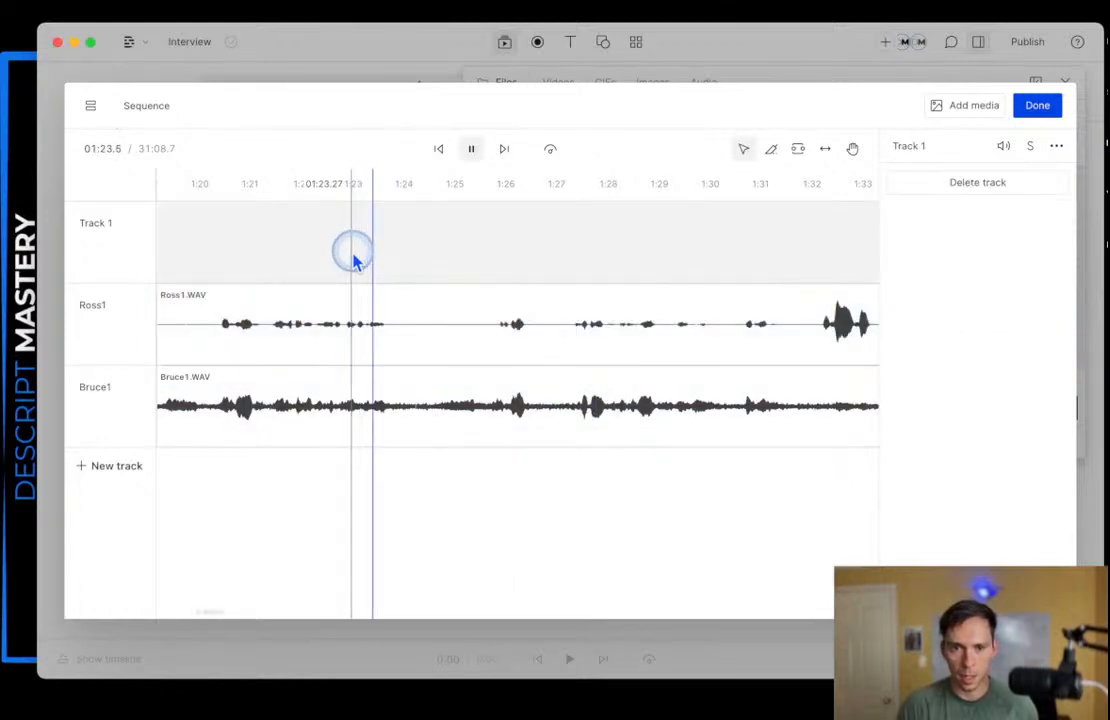
click(448, 340)
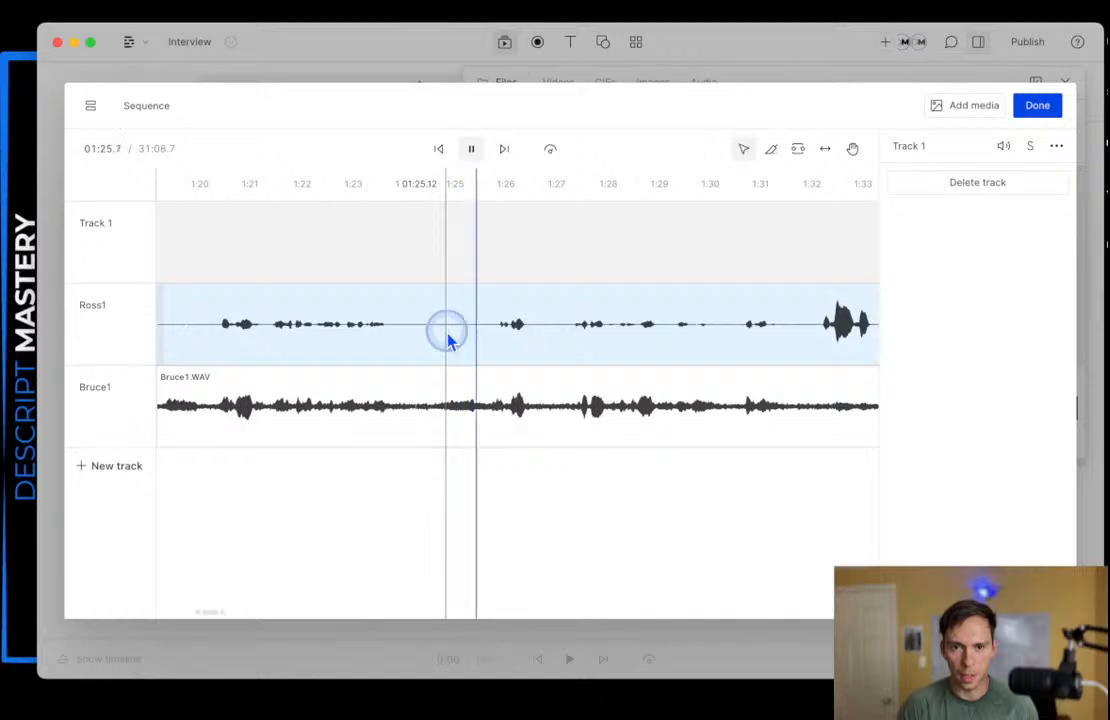
- Stop playback and apply Studio Sound to the Bruce1 clip, switching it off and on again to compare the waveforms
key(space)
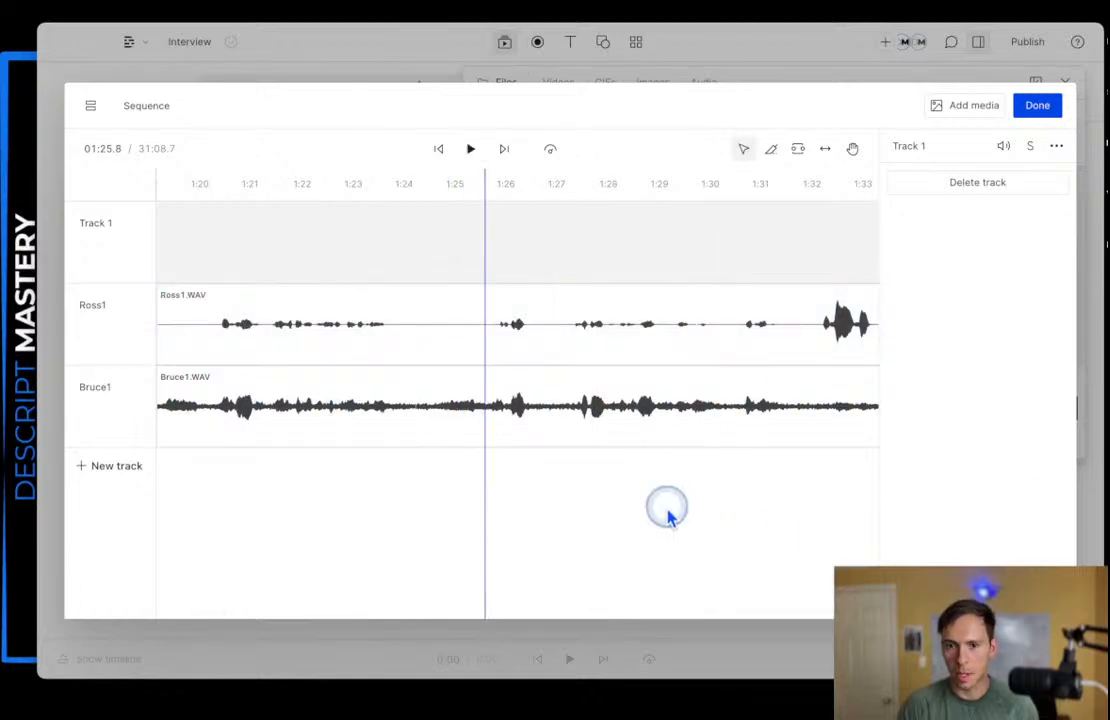
click(479, 430)
click(1057, 327)
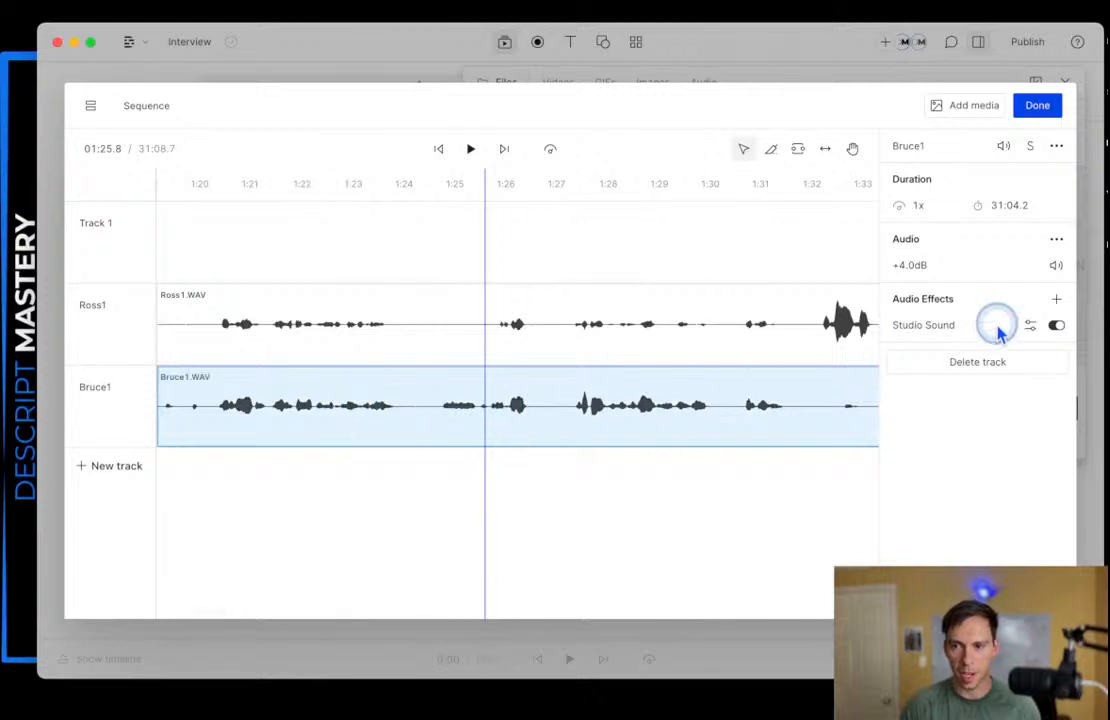
click(1060, 329)
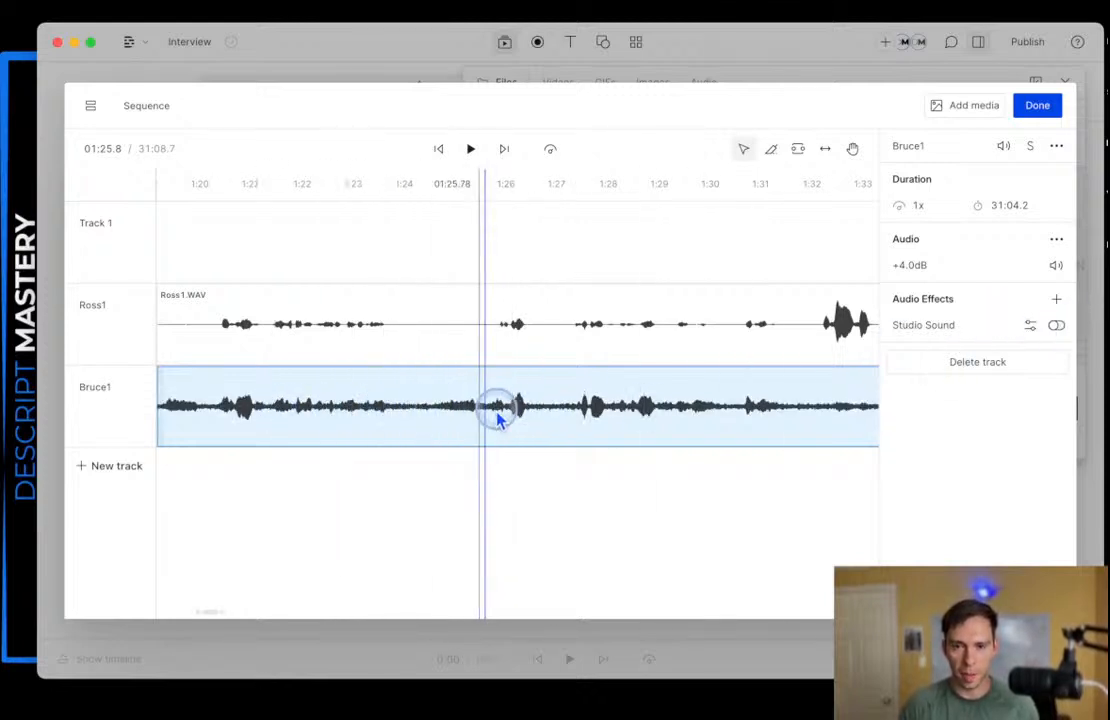
click(1058, 328)
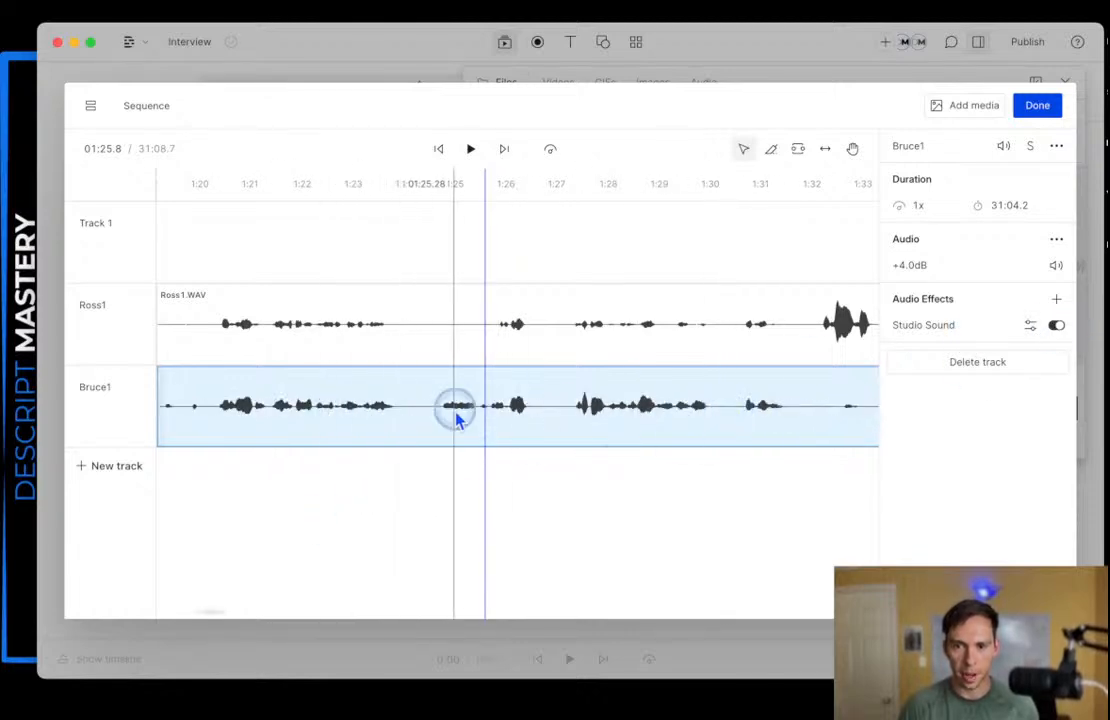
- Compare the Ross1 and Bruce1 waveforms from about 1:25 back to 0:57, examining their alignment closely at 0:57
scroll(500, 388, down, 2)
scroll(536, 425, left, 1)
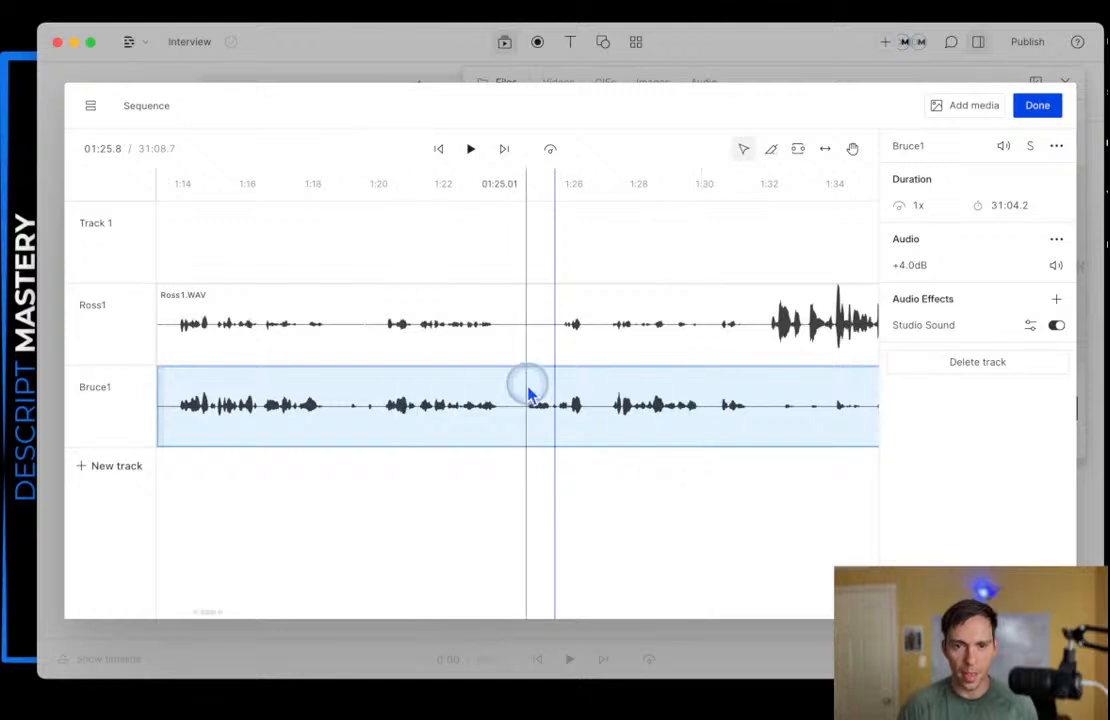
scroll(517, 395, left, 3)
scroll(484, 407, up, 3)
scroll(520, 405, up, 2)
scroll(528, 405, left, 3)
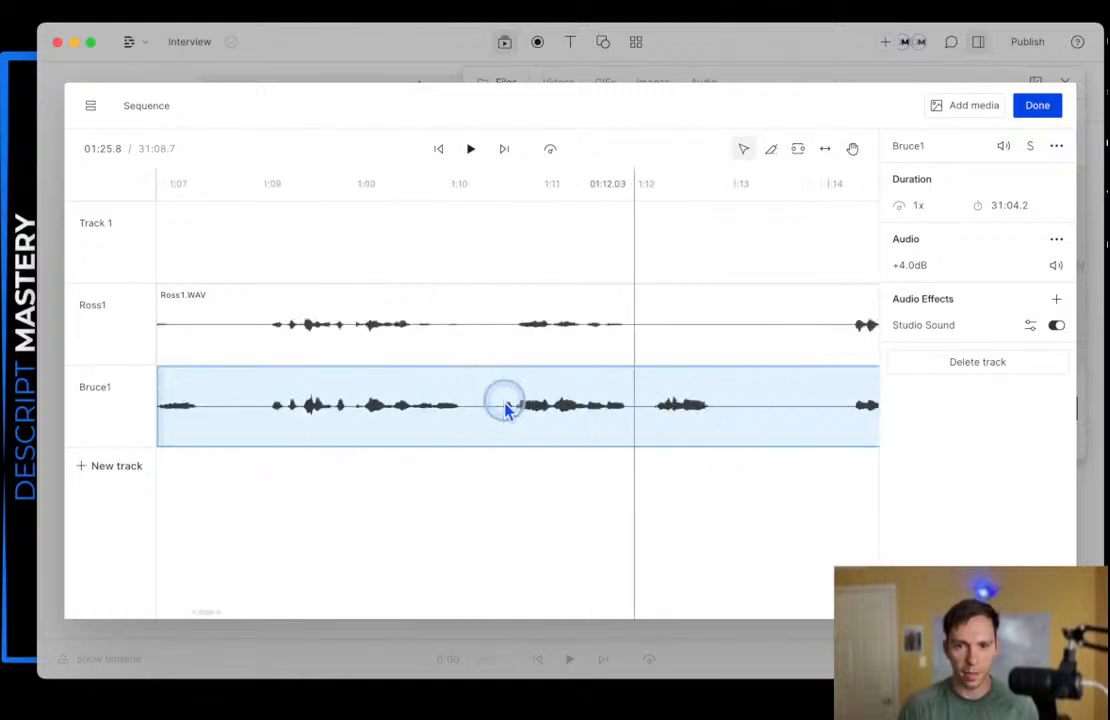
scroll(580, 407, left, 1)
scroll(545, 416, left, 2)
scroll(530, 370, left, 5)
scroll(490, 415, left, 5)
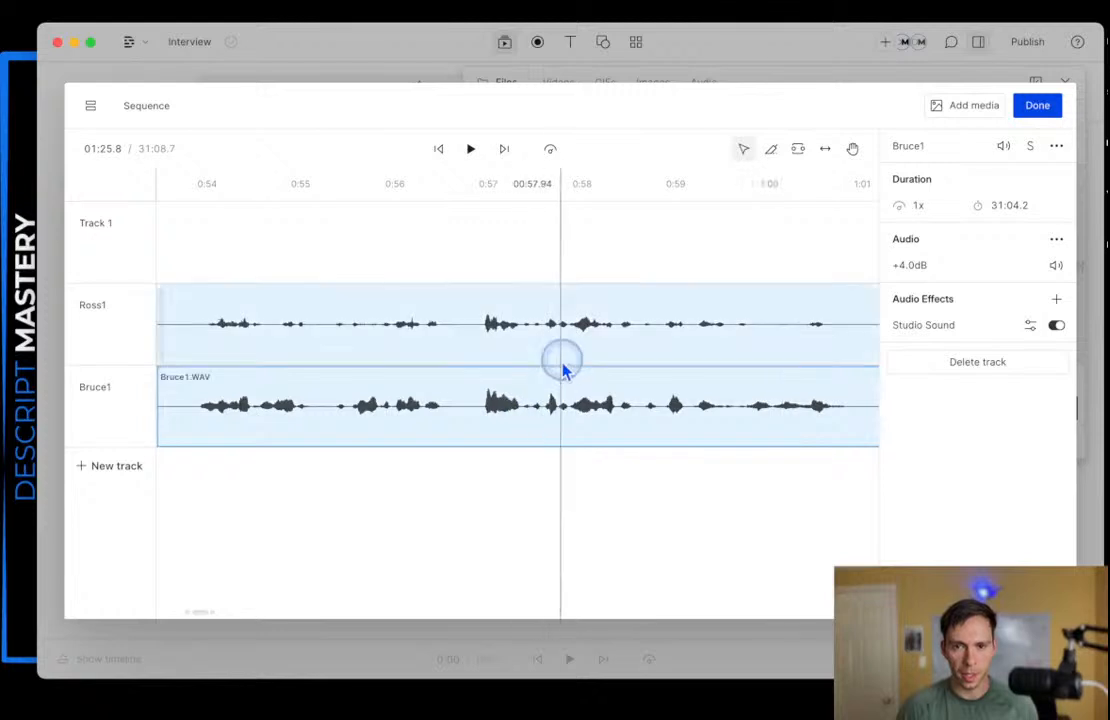
scroll(562, 370, up, 5)
scroll(650, 380, up, 5)
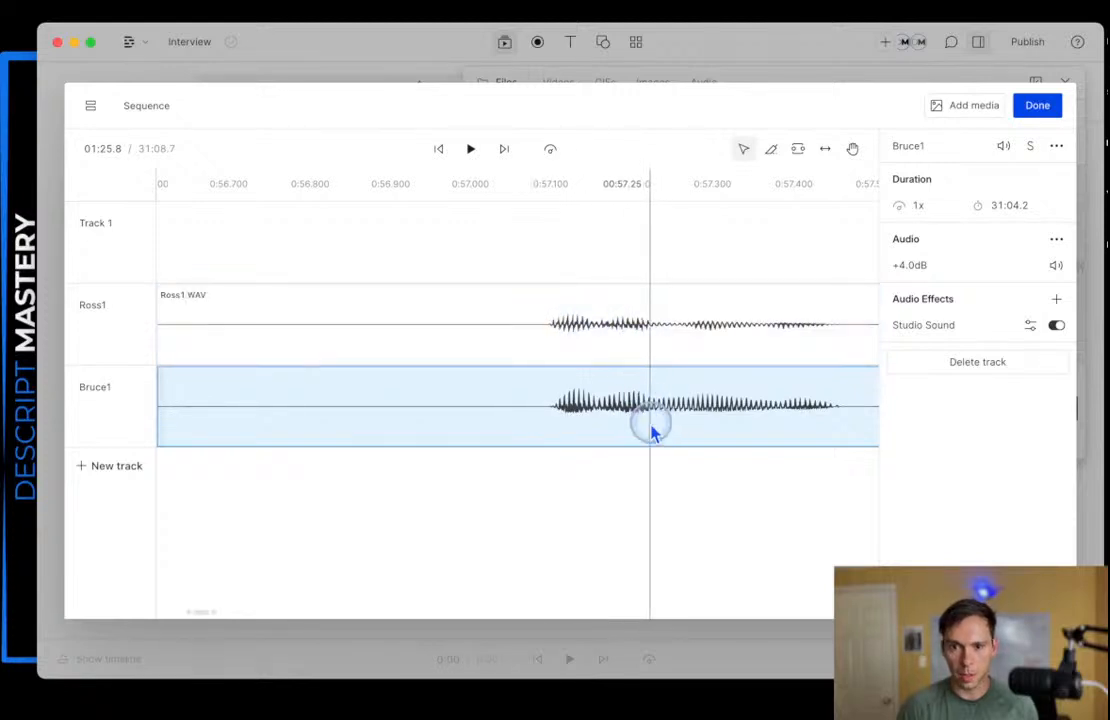
click(632, 333)
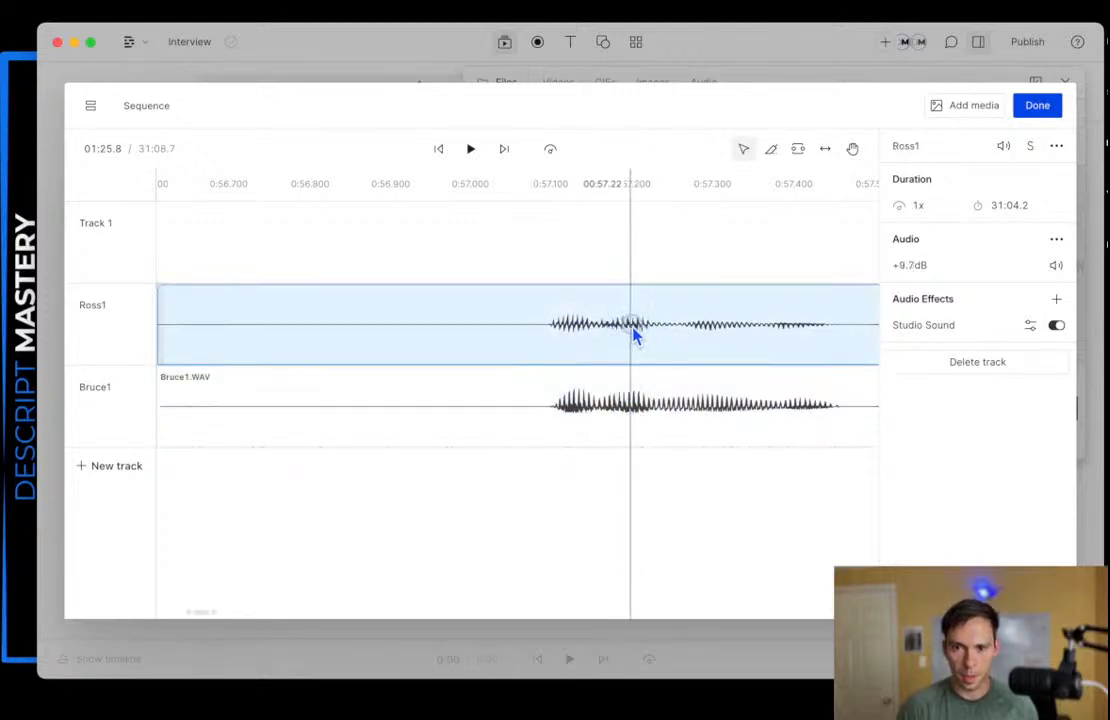
- Compare the two tracks from the sequence's start, switching Ross1's Studio Sound off and on again to see the difference
scroll(634, 345, down, 5)
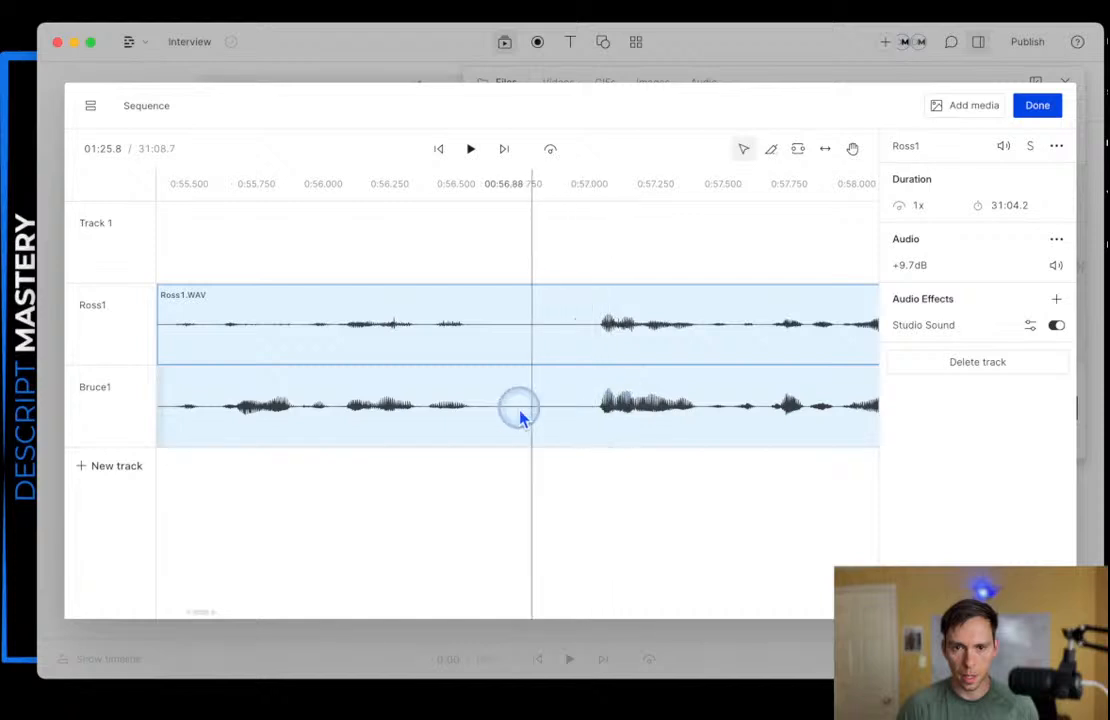
scroll(555, 425, down, 10)
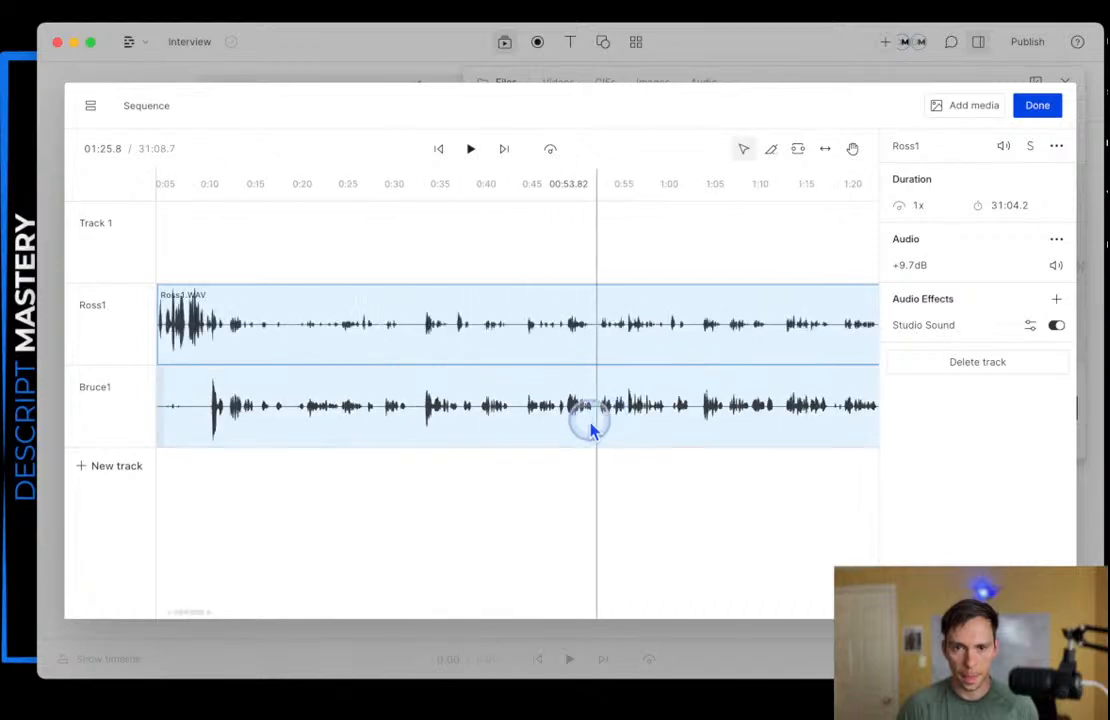
scroll(710, 415, left, 5)
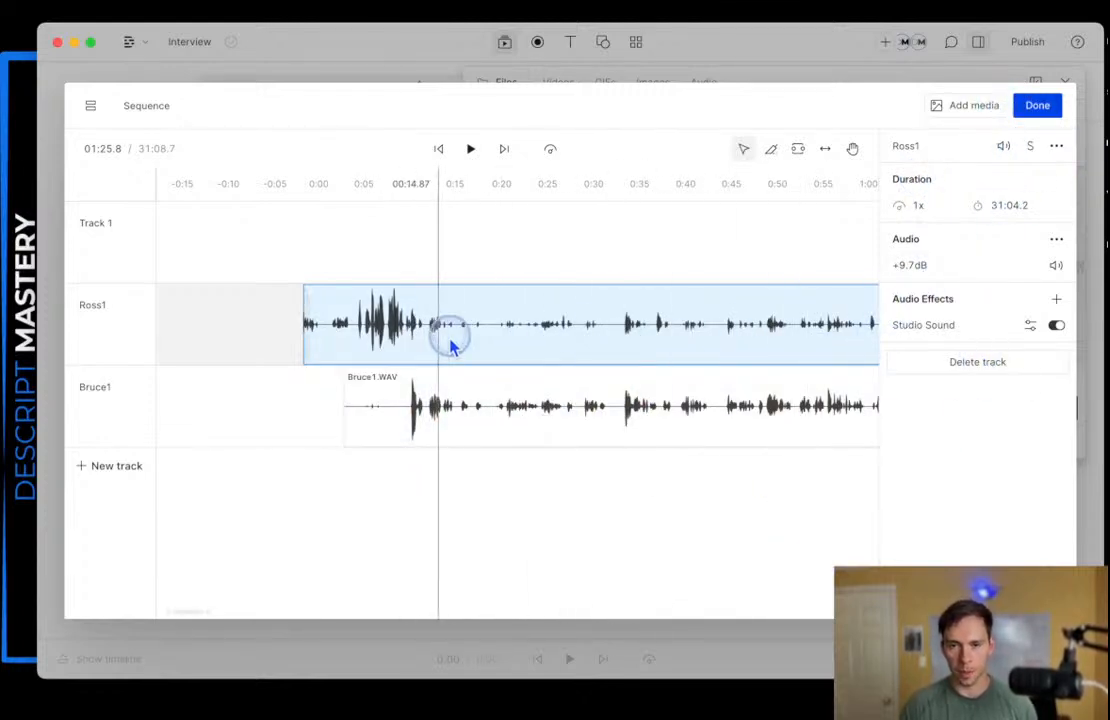
click(421, 401)
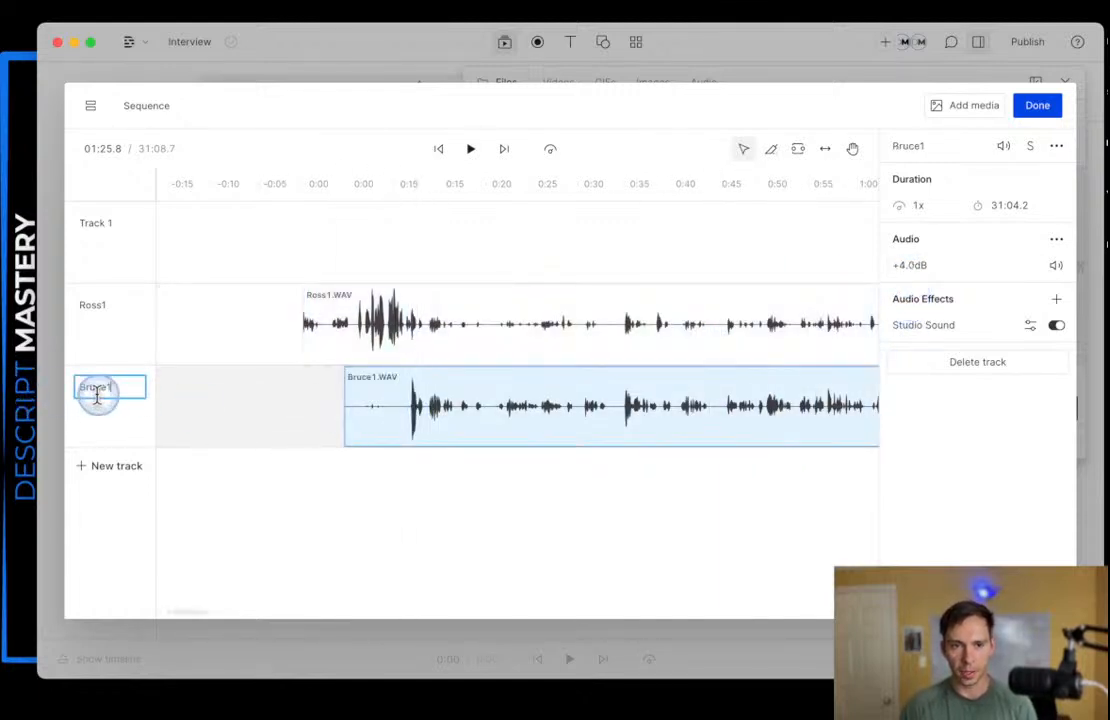
click(93, 308)
click(447, 345)
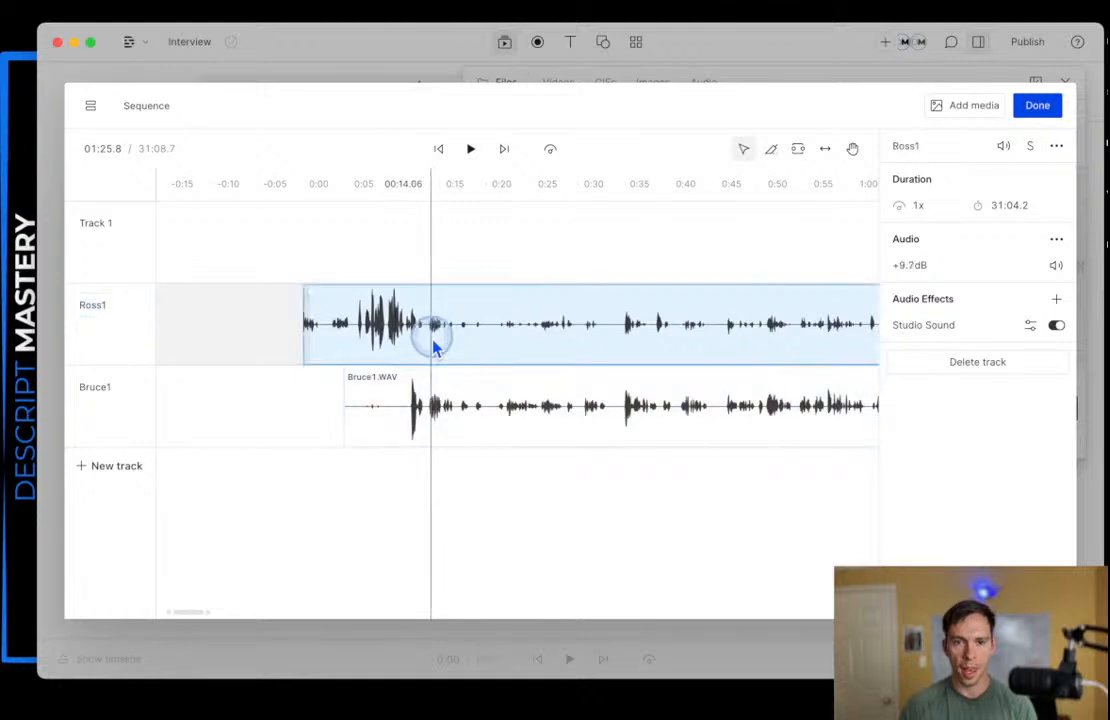
click(474, 316)
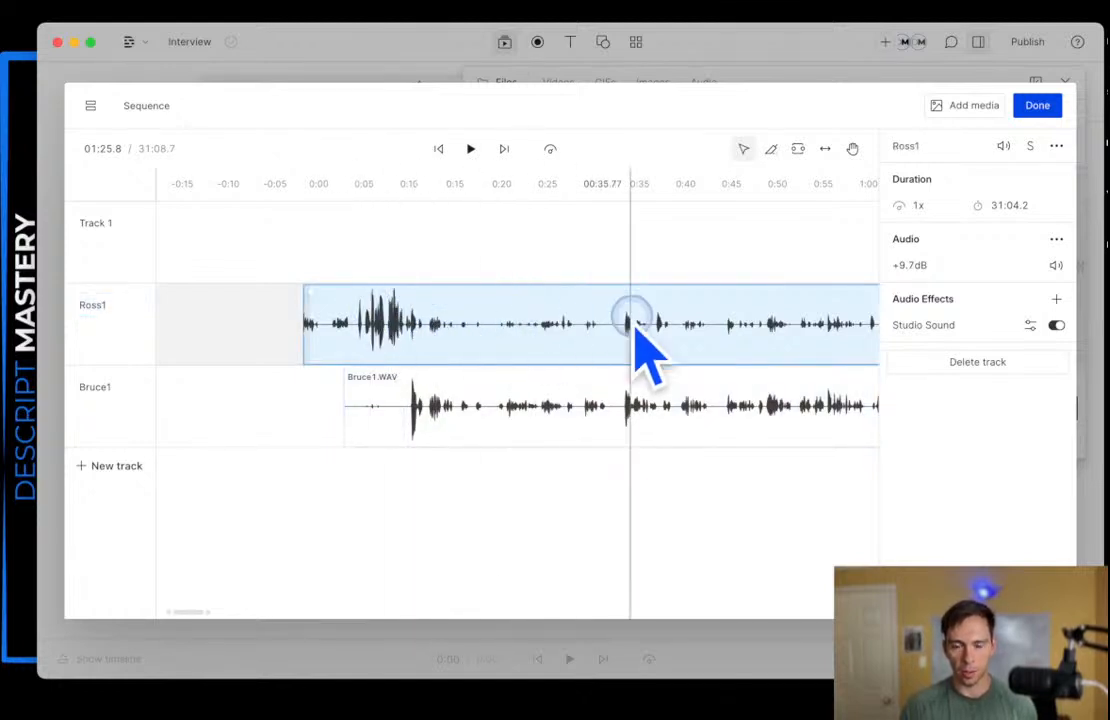
click(1056, 326)
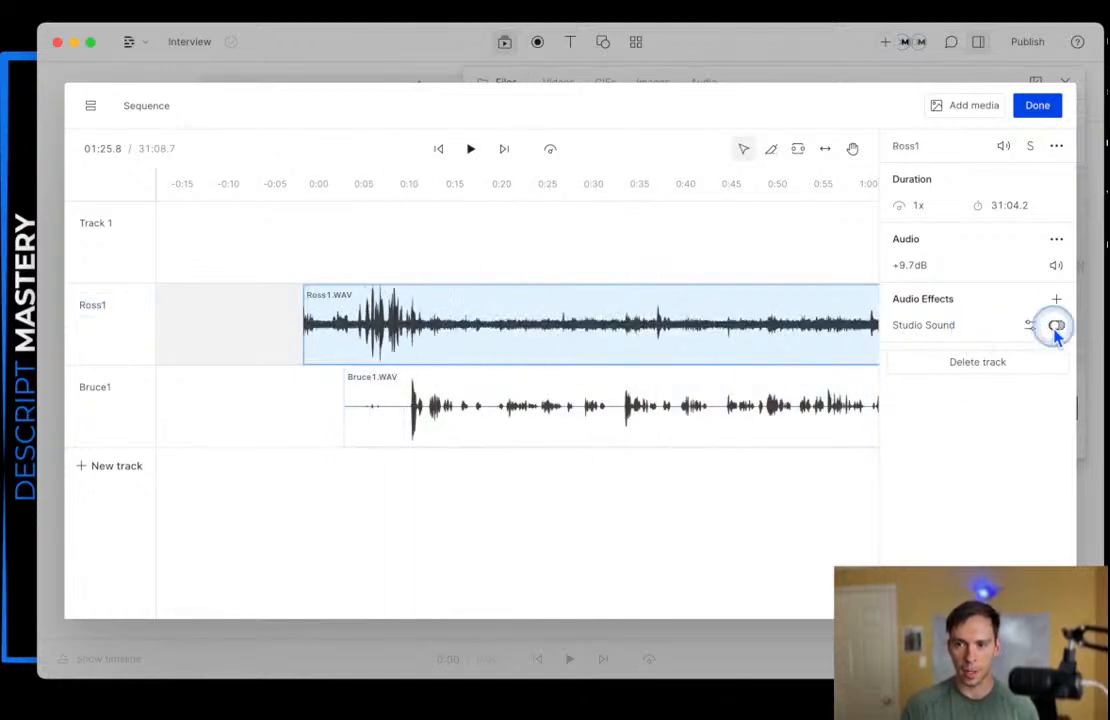
click(1056, 326)
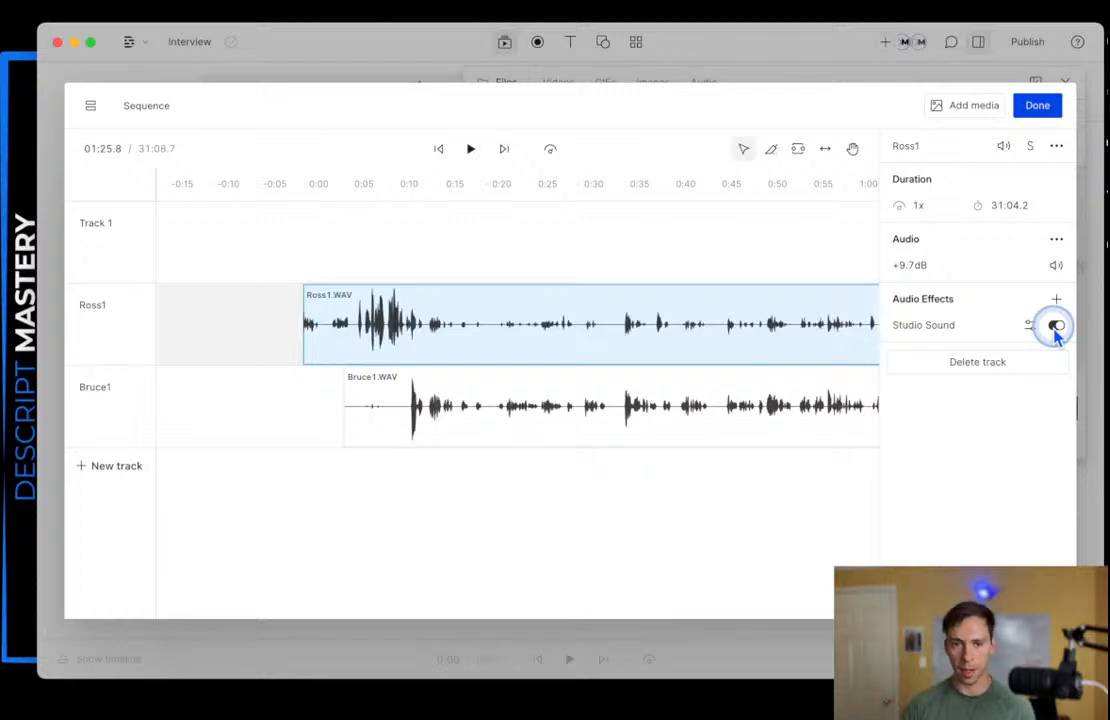
- Review the audio gain and Studio Sound settings of the Ross1 and Bruce1 clips against each other
click(539, 440)
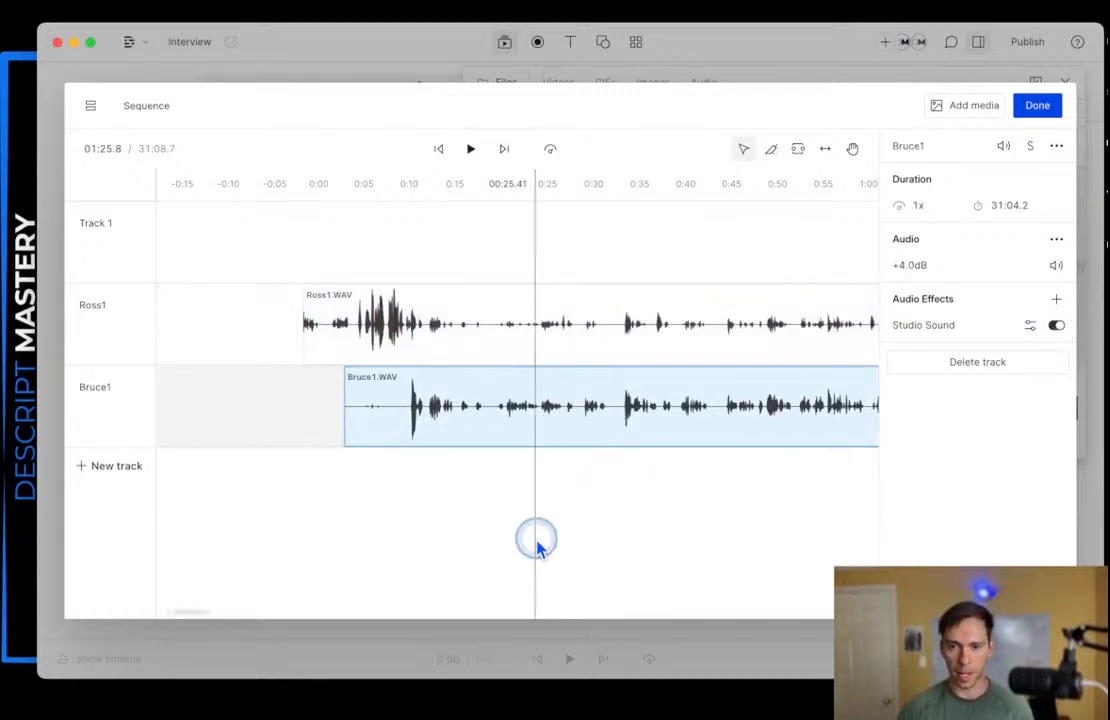
click(548, 328)
click(988, 350)
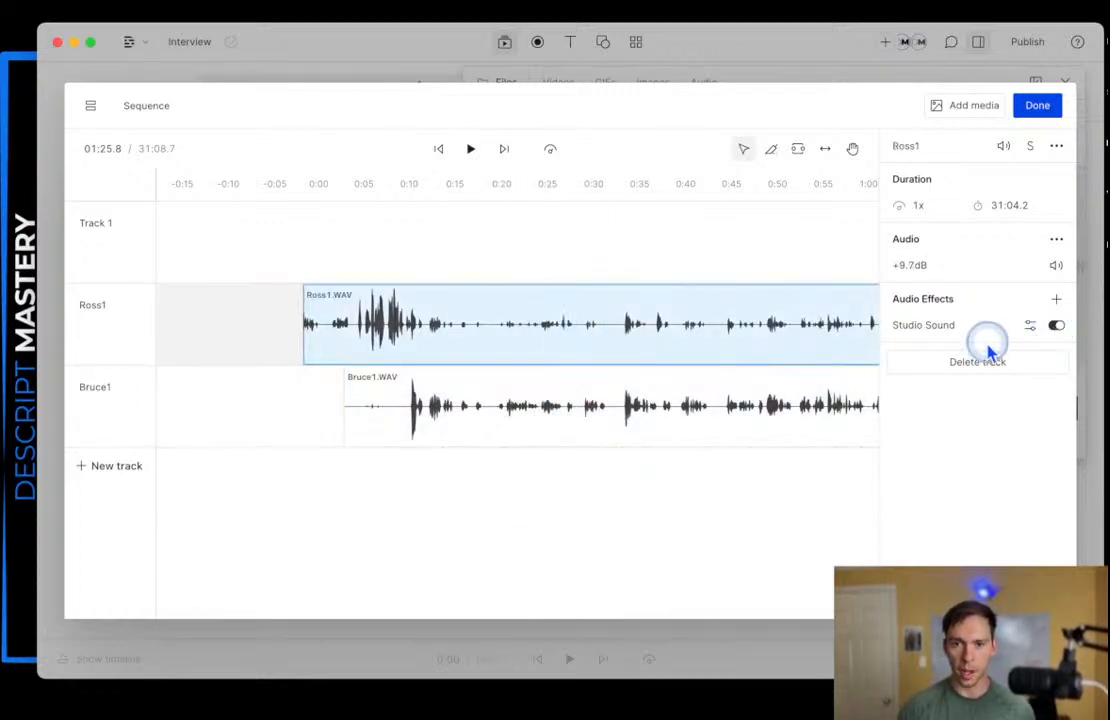
click(1056, 325)
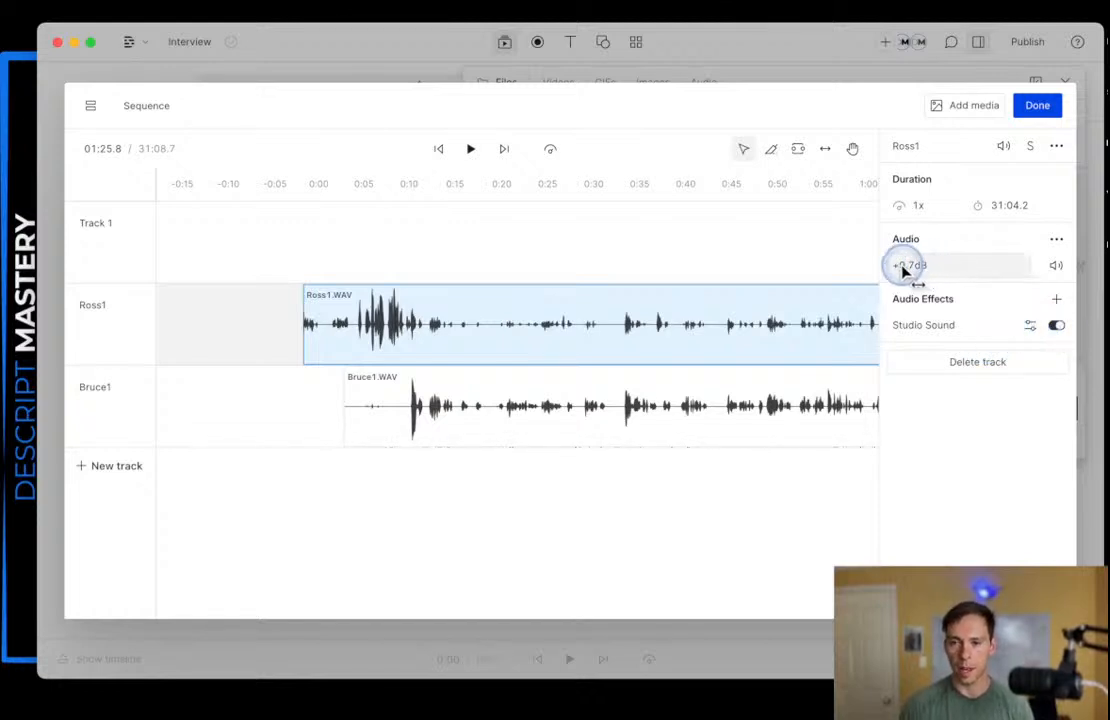
click(414, 410)
click(453, 346)
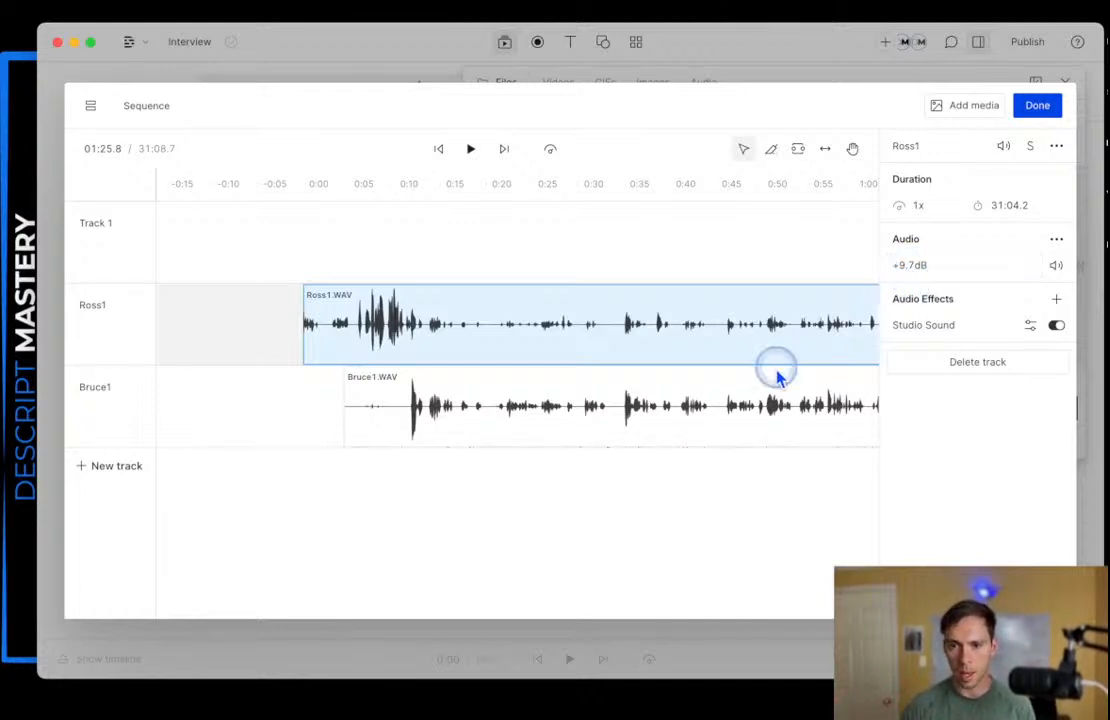
click(395, 398)
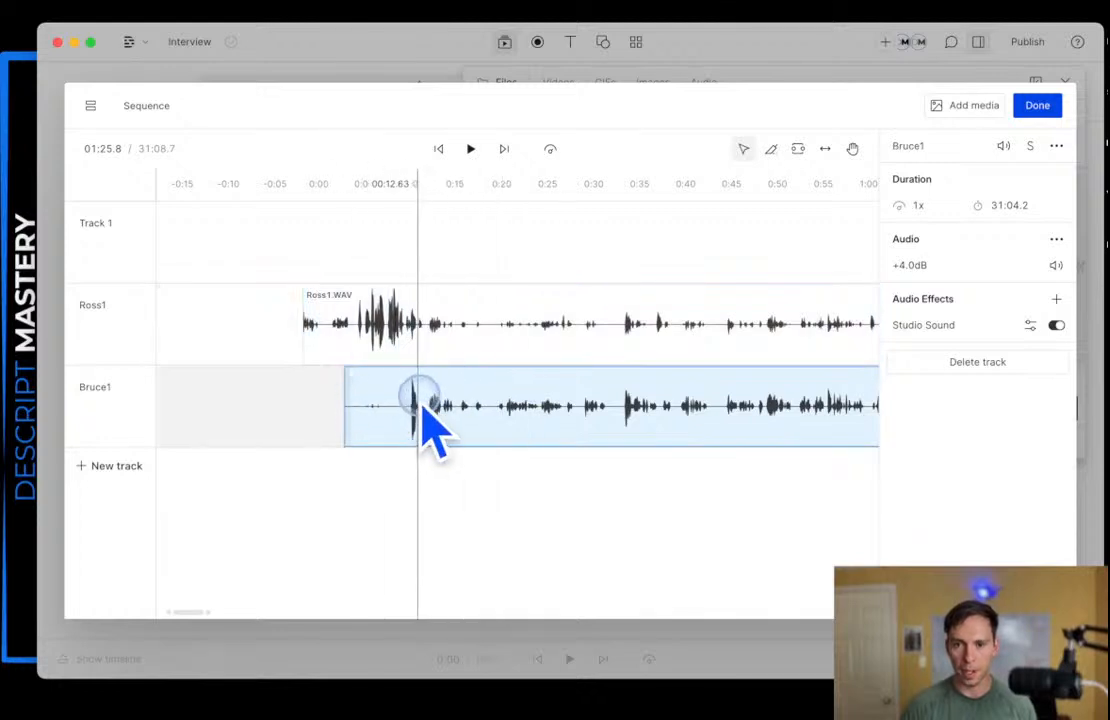
click(893, 262)
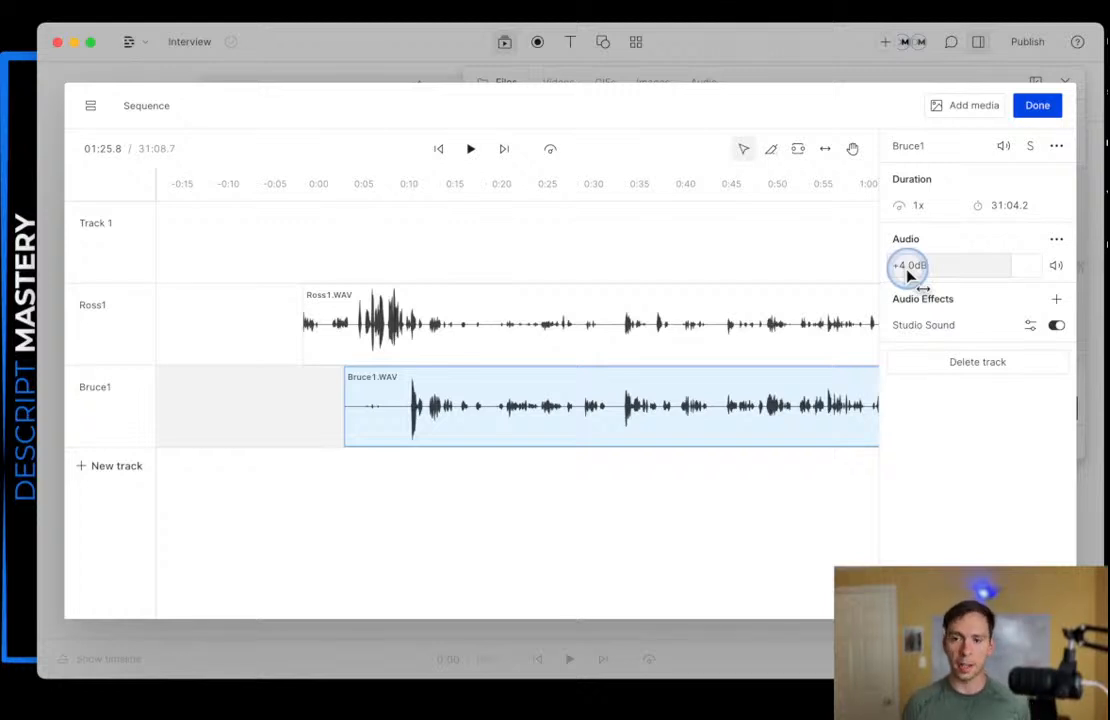
scroll(583, 448, down, 1)
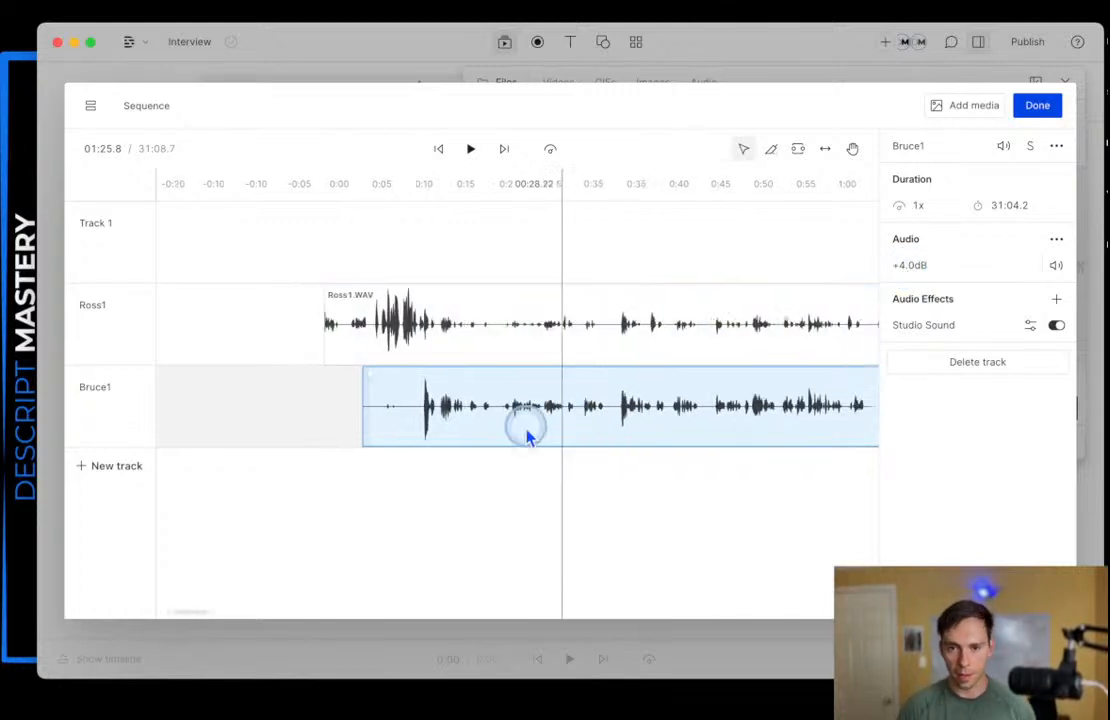
click(331, 296)
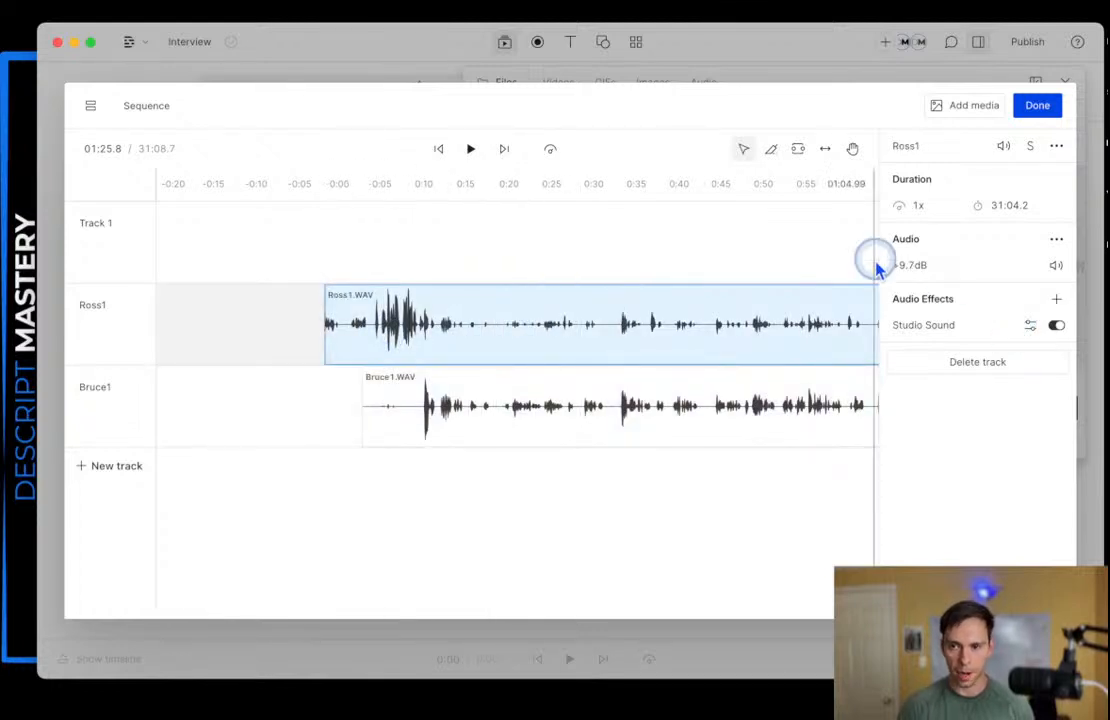
click(474, 399)
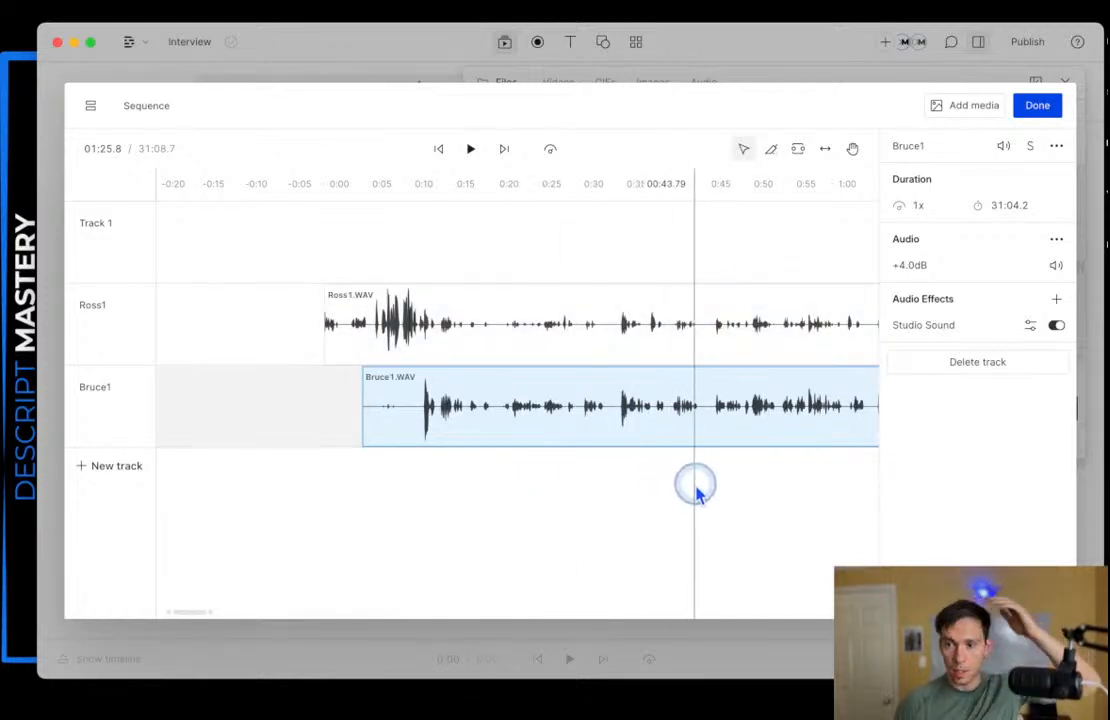
- Finish editing the sequence and insert it into the Interview script
scroll(605, 466, right, 5)
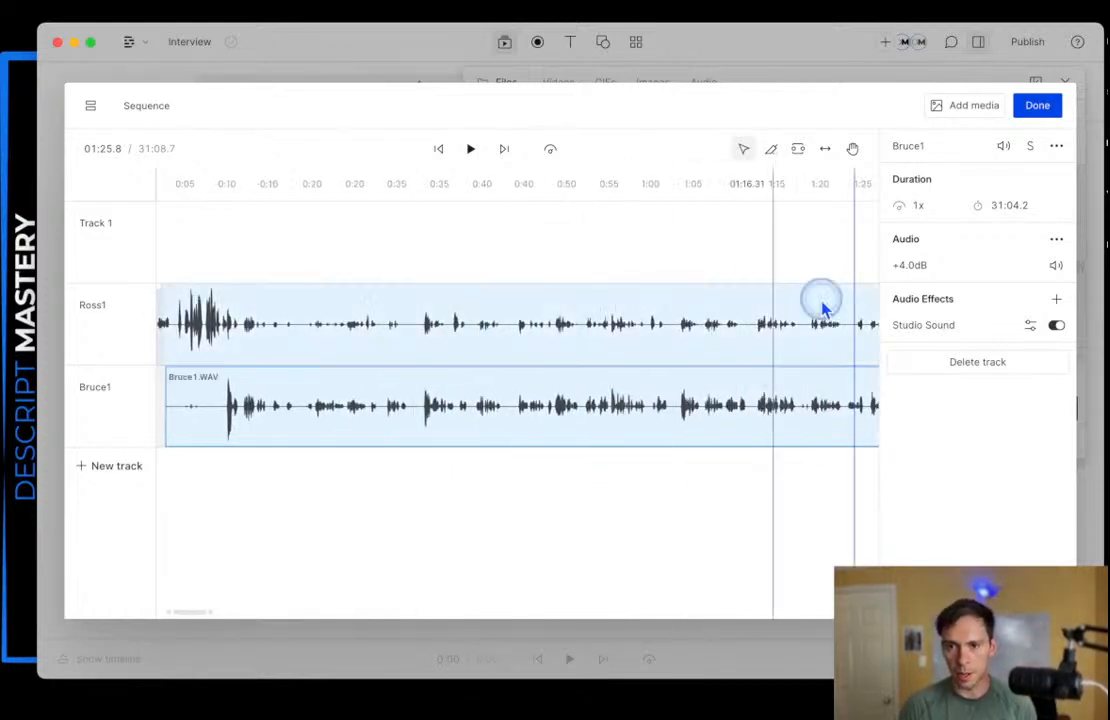
click(1038, 106)
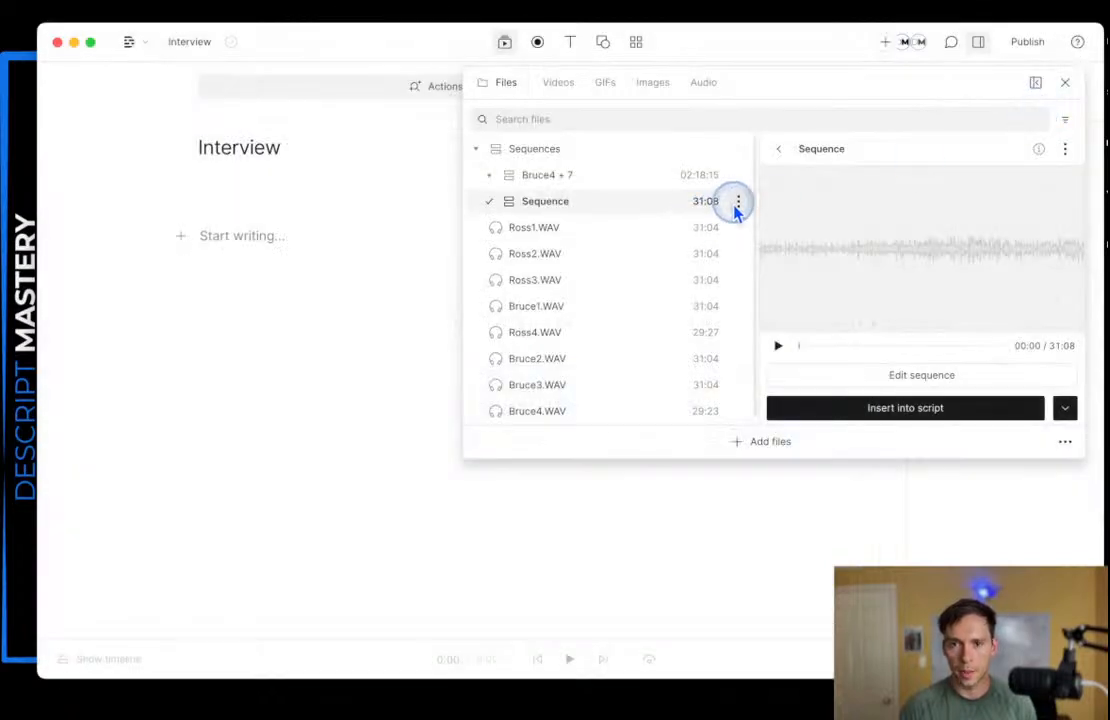
click(736, 204)
click(736, 204)
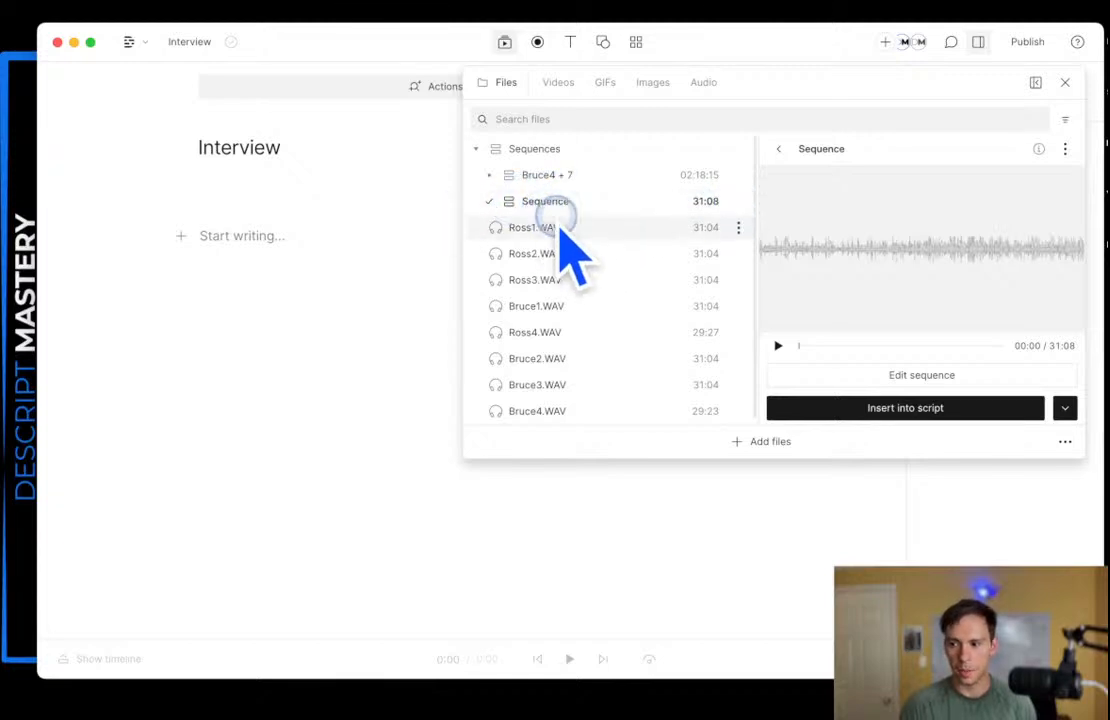
click(878, 412)
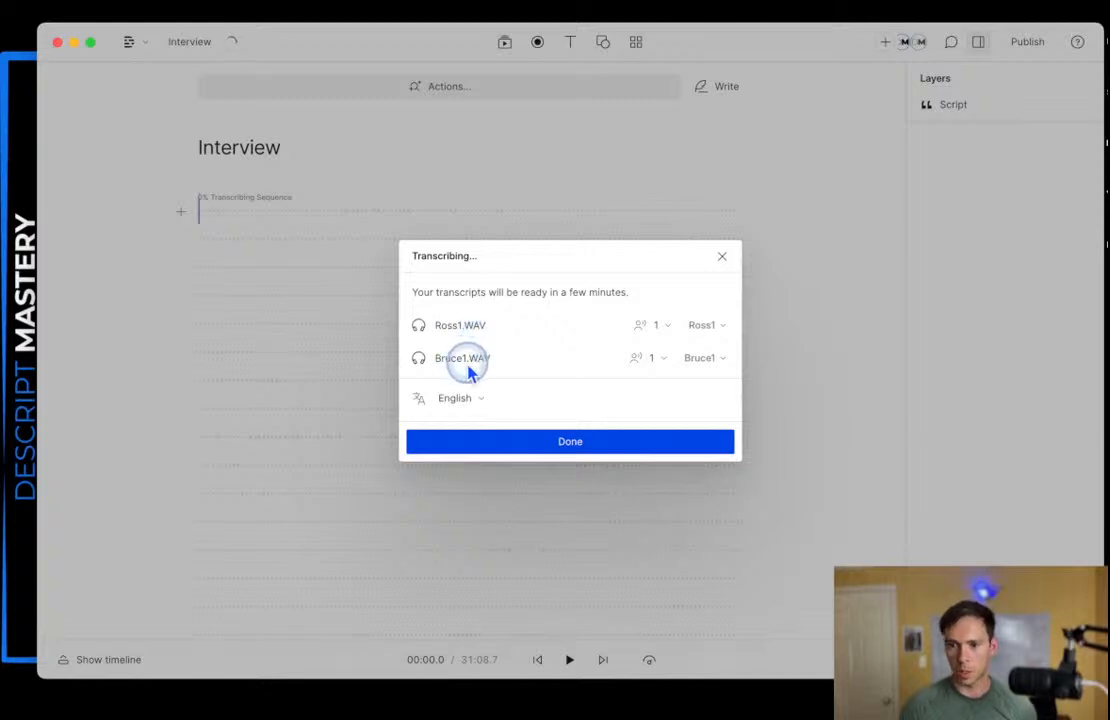
- Confirm the English transcription with one speaker per file, labelled Ross1 for Ross1.WAV and Bruce1 for Bruce1.WAV
click(656, 330)
click(656, 334)
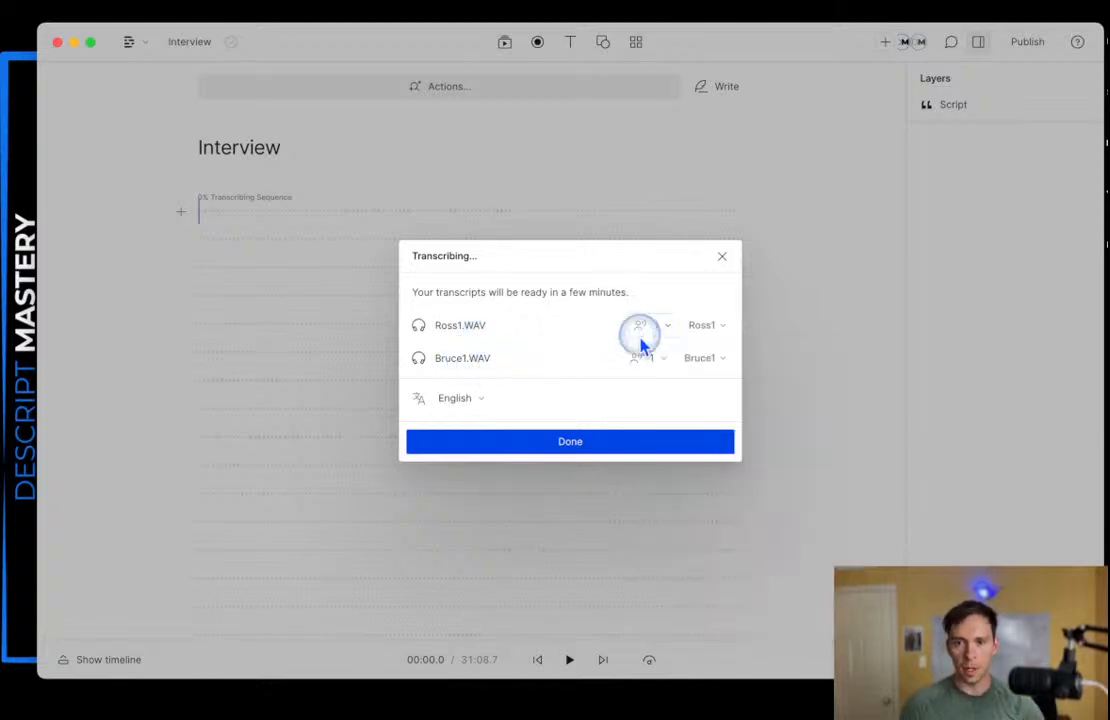
click(715, 330)
click(715, 329)
click(715, 329)
click(704, 309)
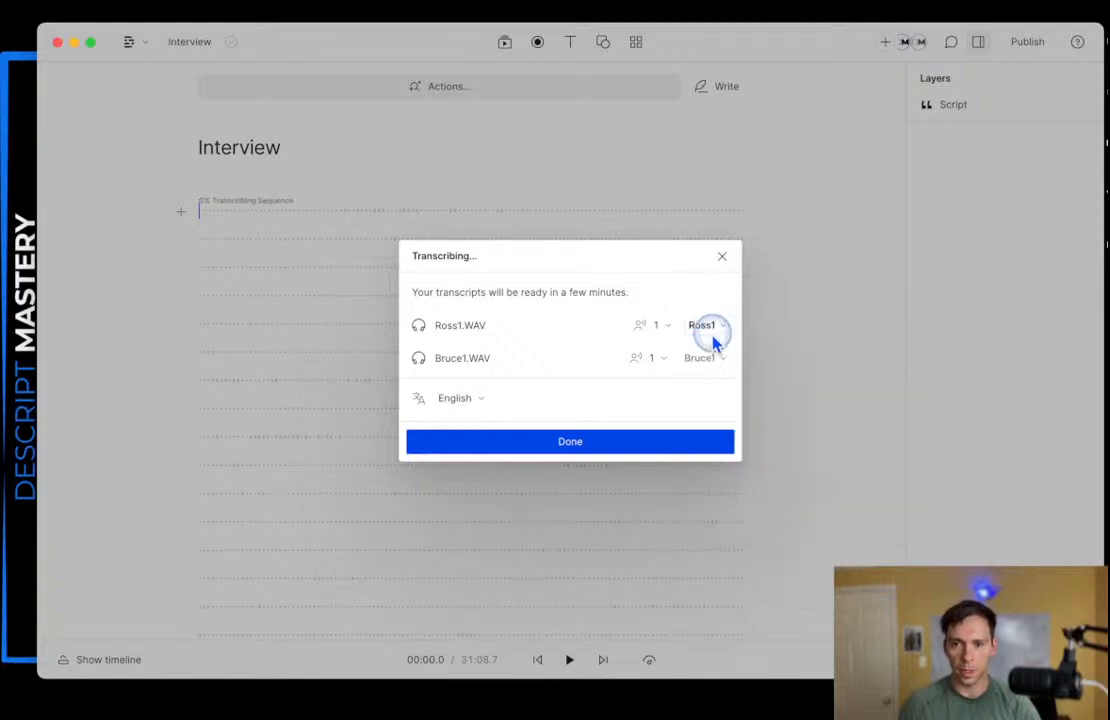
click(588, 445)
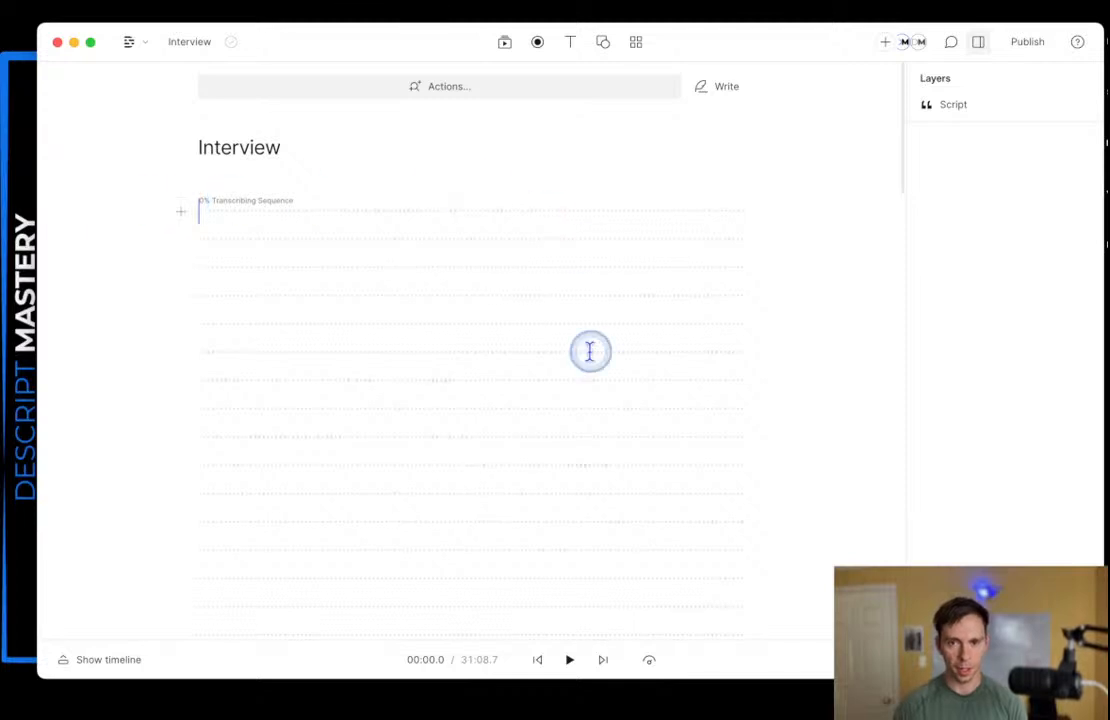
scroll(570, 393, down, 1)
scroll(570, 393, up, 1)
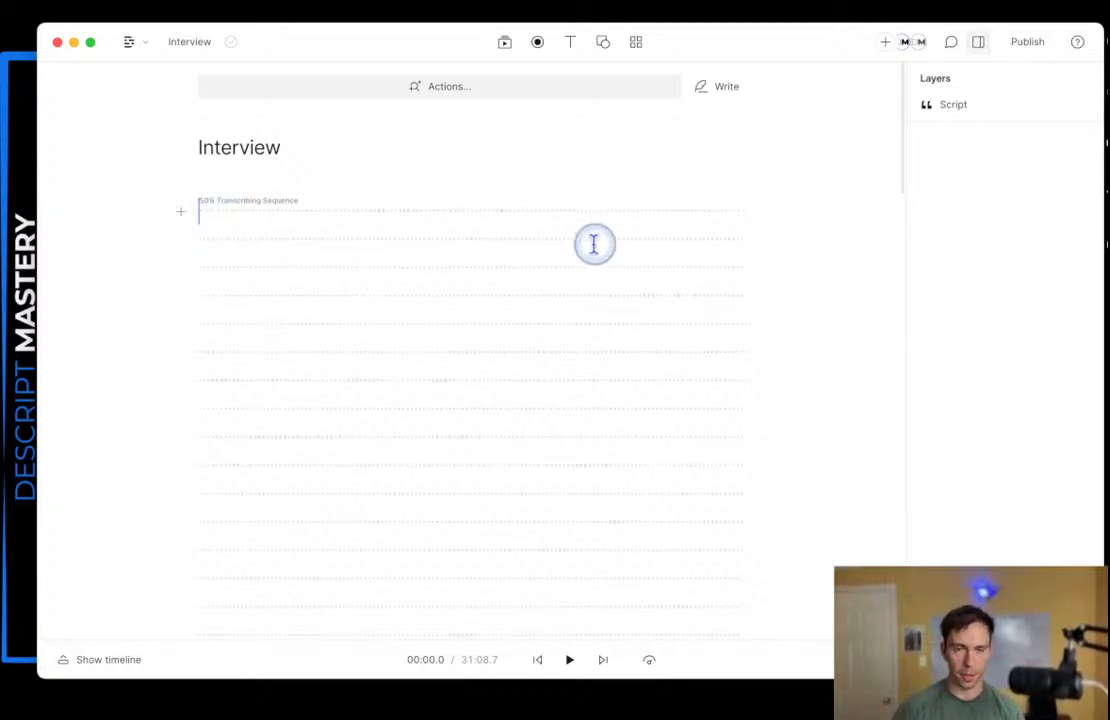
click(133, 43)
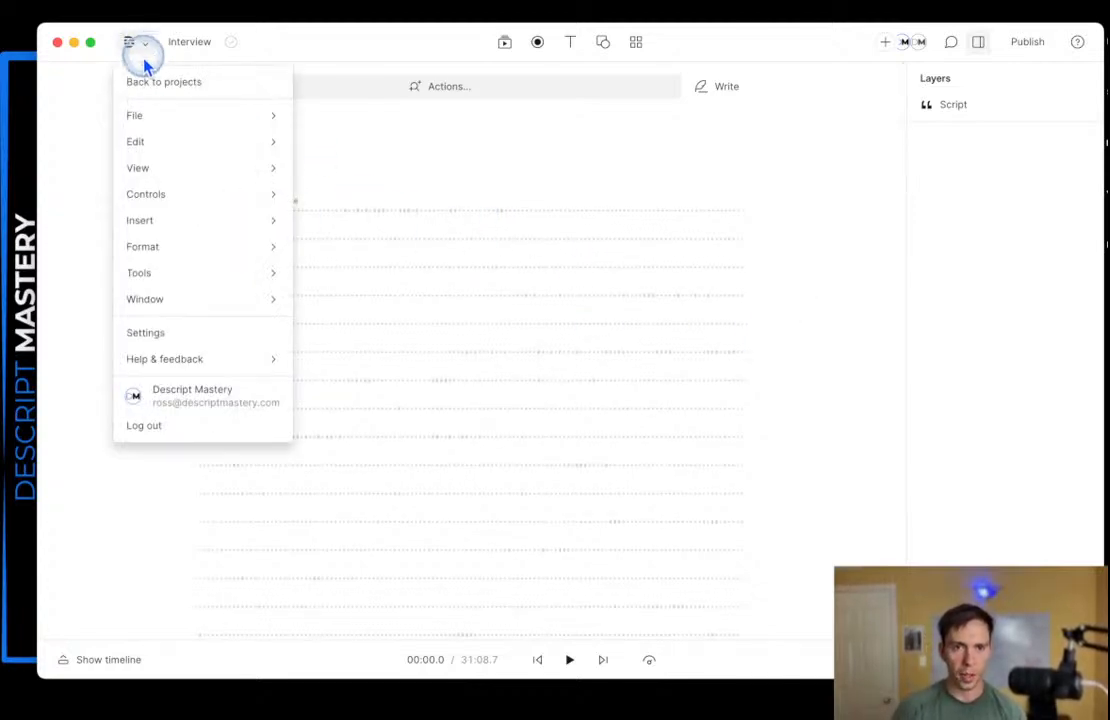
mouse_move(193, 126)
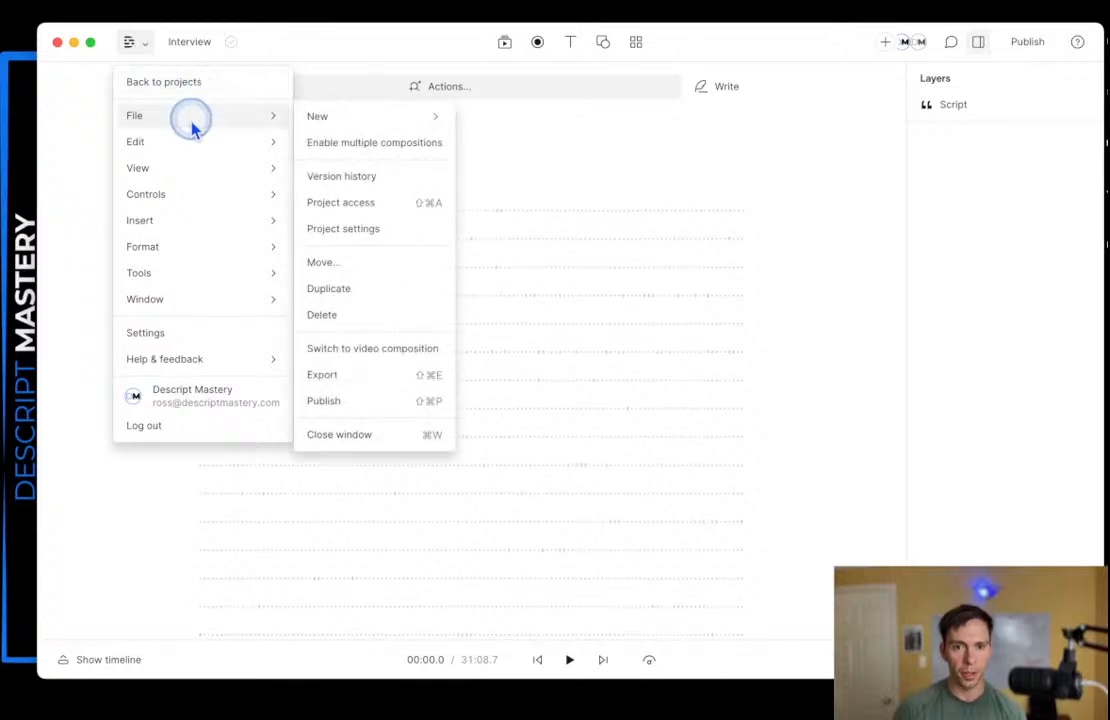
click(129, 45)
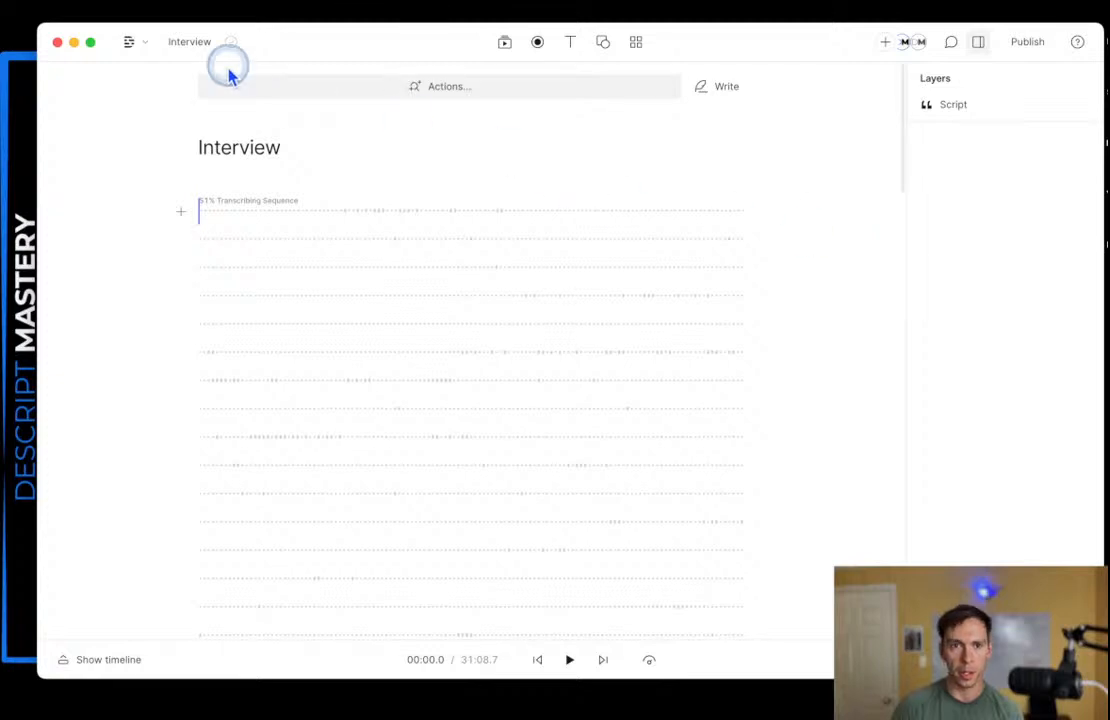
- Switch the Interview project to a video composition and back to an audio composition
click(128, 42)
mouse_move(143, 120)
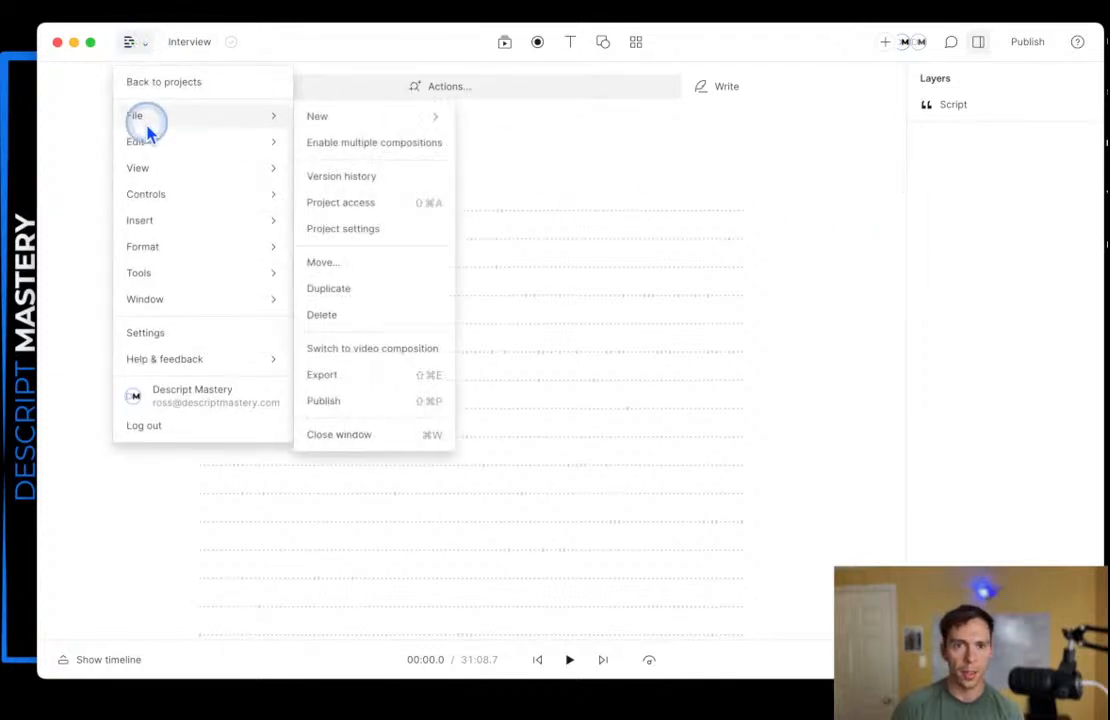
click(370, 350)
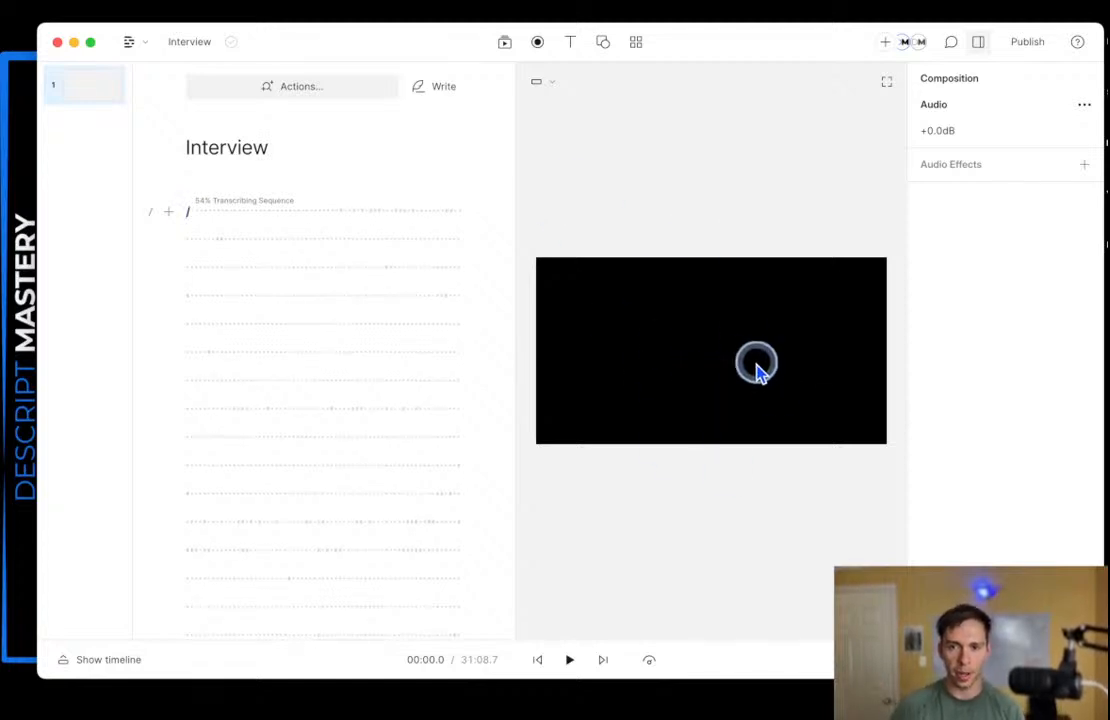
click(135, 41)
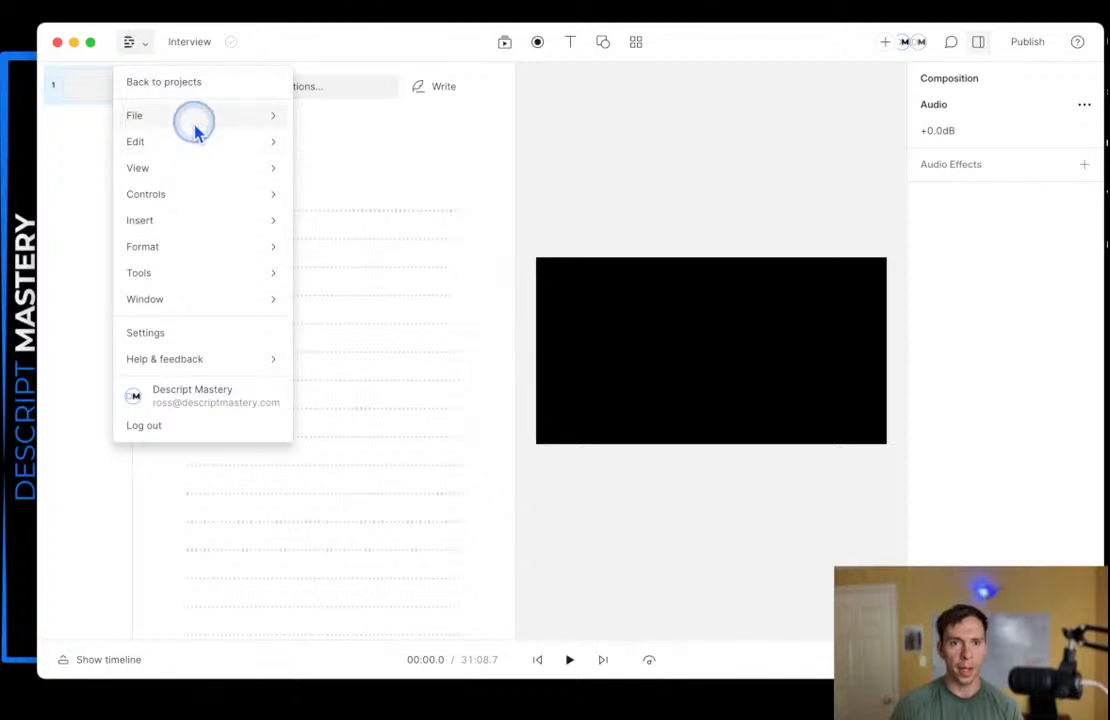
mouse_move(196, 124)
click(414, 350)
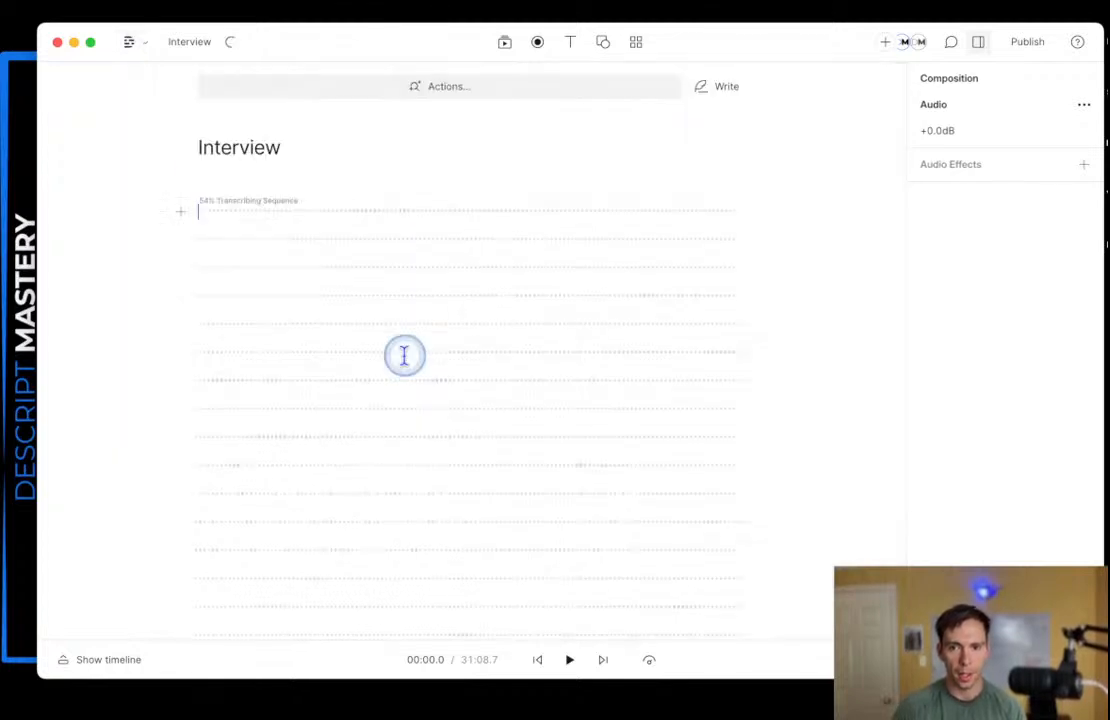
- Show the timeline, make its area taller and fit the whole transcribing sequence in it
click(69, 659)
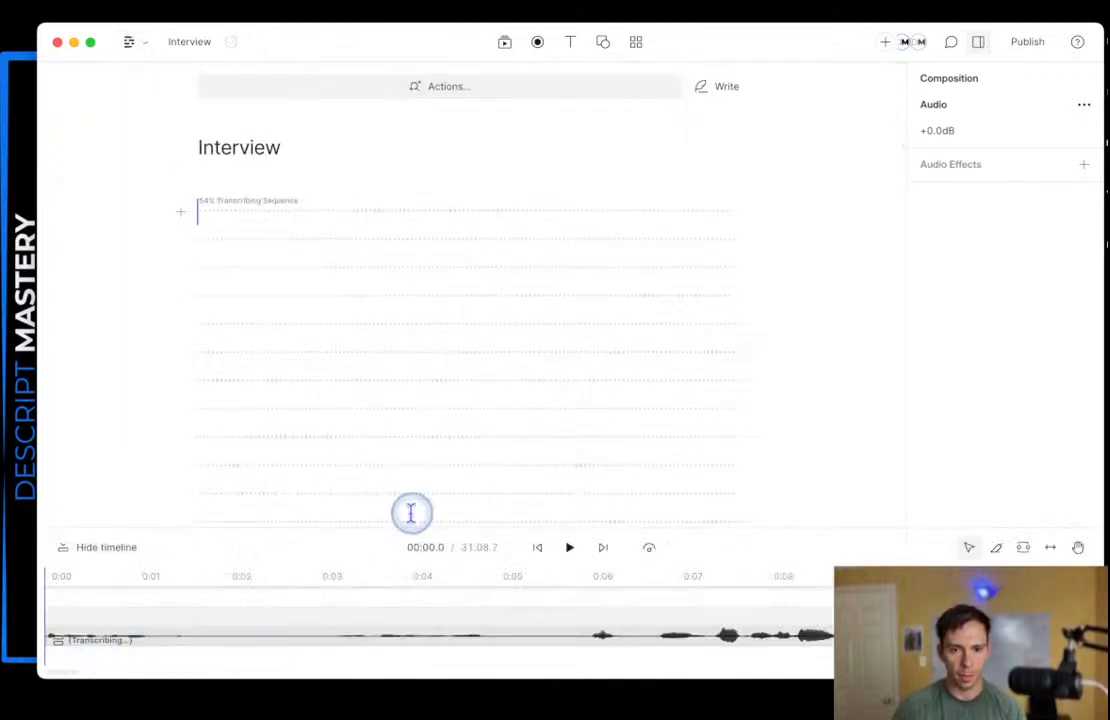
drag(325, 529, 339, 441)
drag(513, 550, 615, 533)
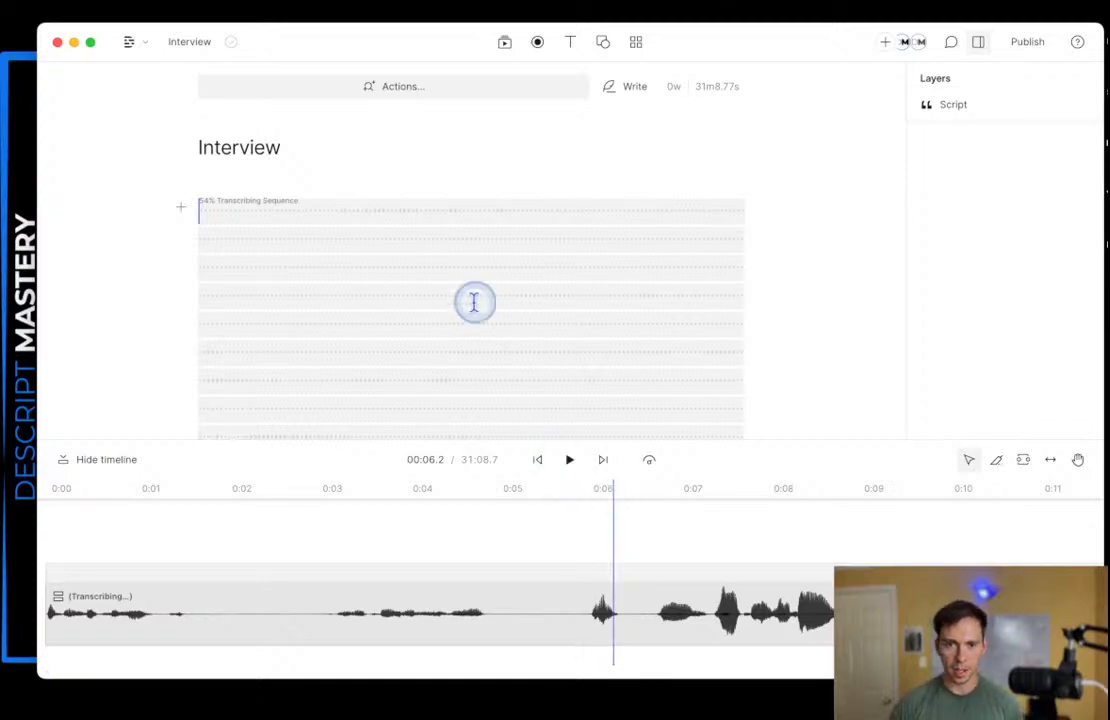
click(419, 255)
click(357, 545)
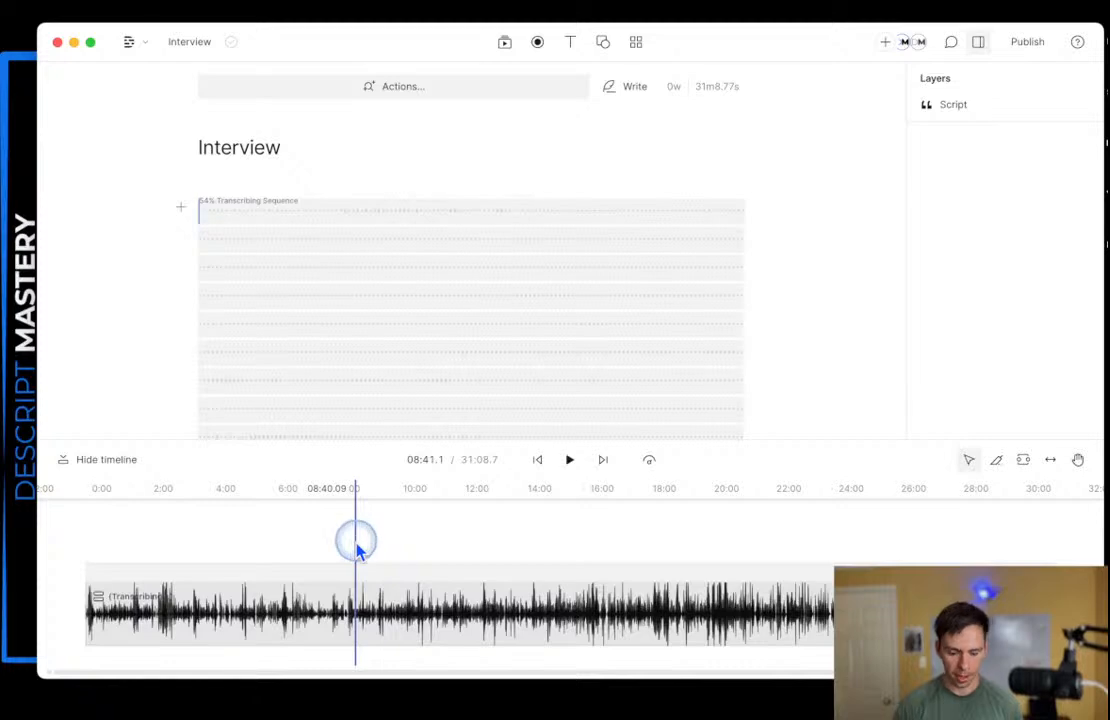
- Play the sequence from its beginning for about 16 seconds and pause it
click(537, 460)
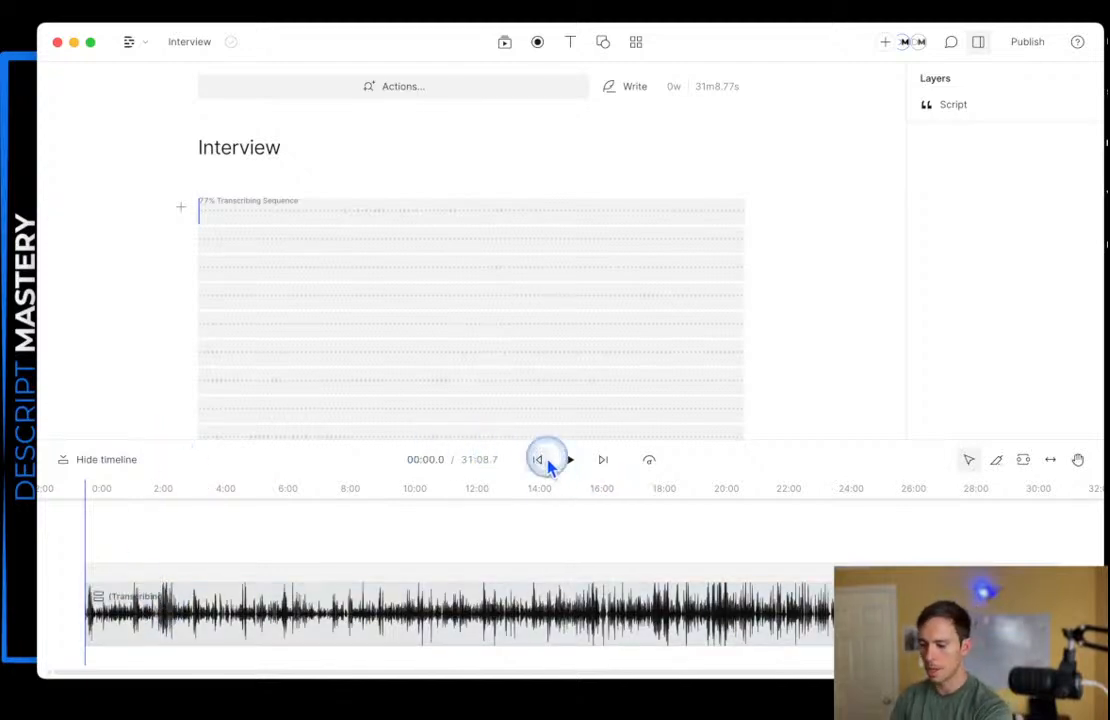
scroll(141, 600, up, 5)
scroll(150, 605, up, 10)
scroll(310, 593, up, 5)
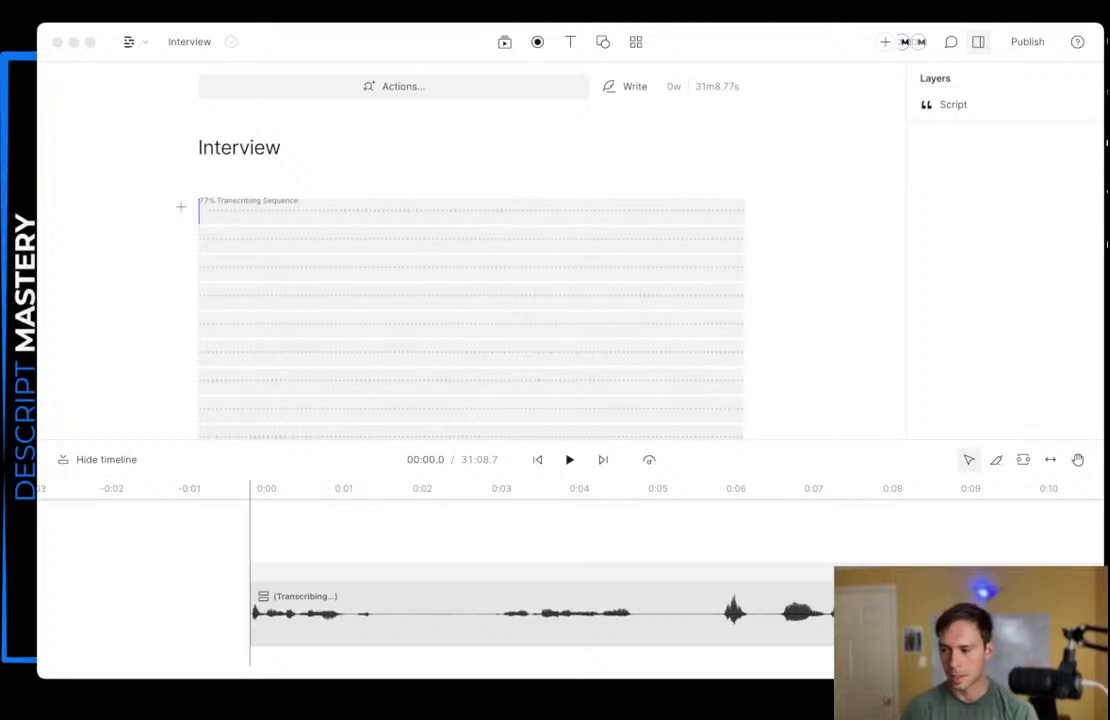
click(567, 461)
click(569, 461)
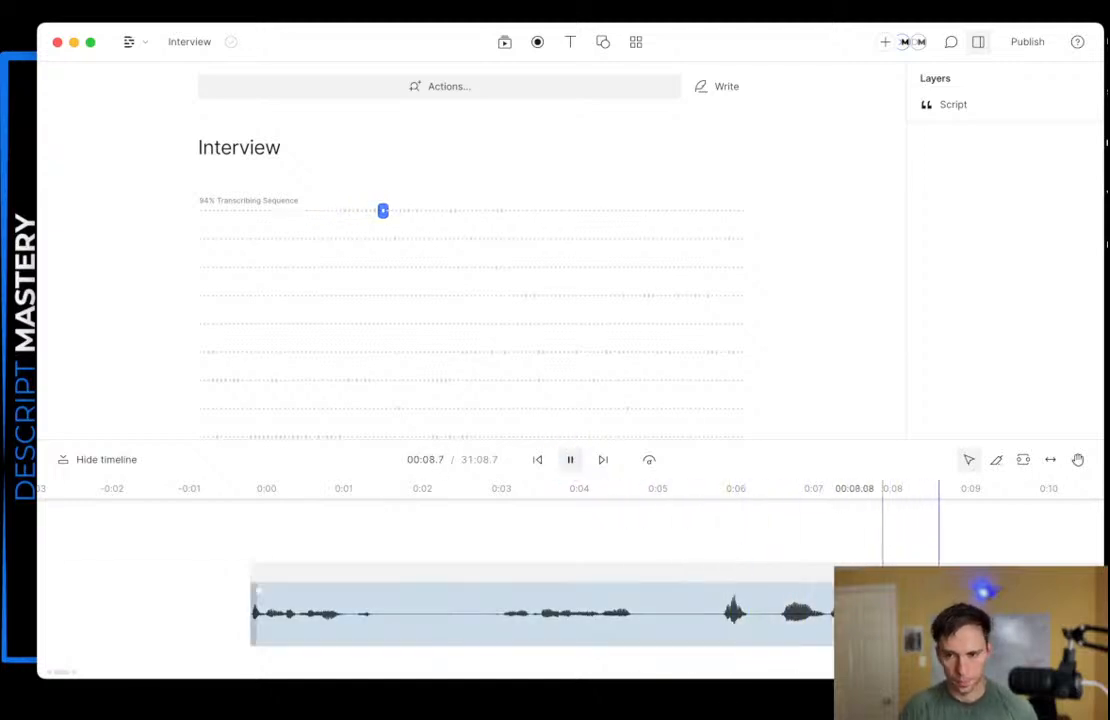
scroll(885, 615, right, 2)
scroll(790, 625, right, 3)
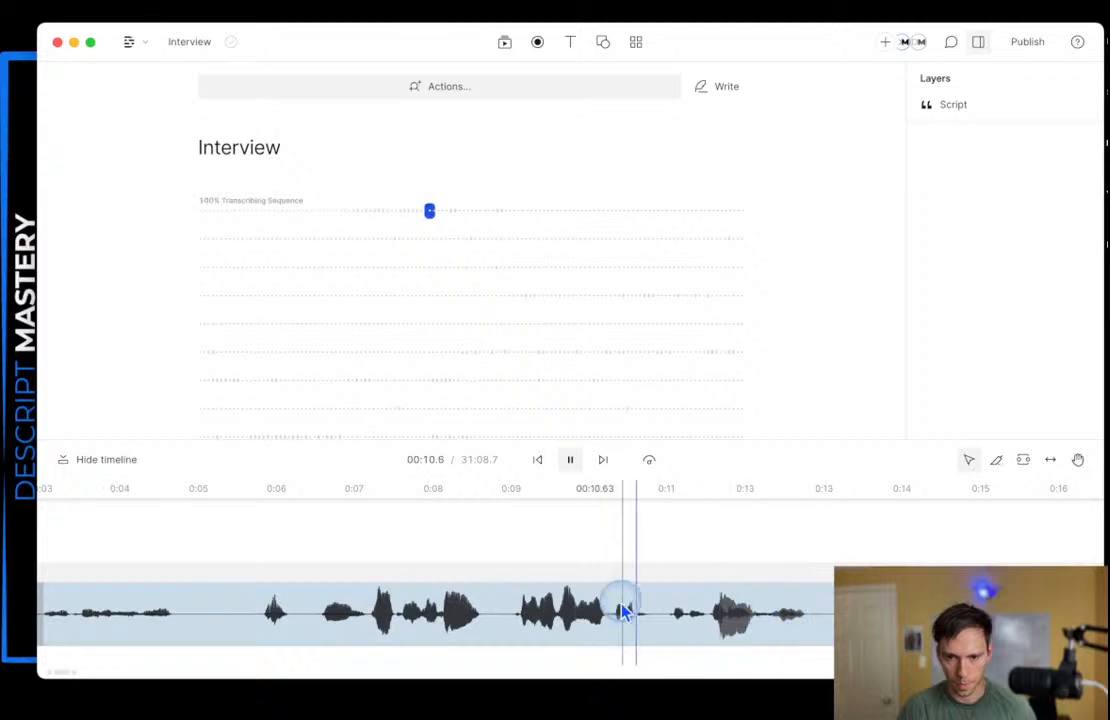
click(570, 463)
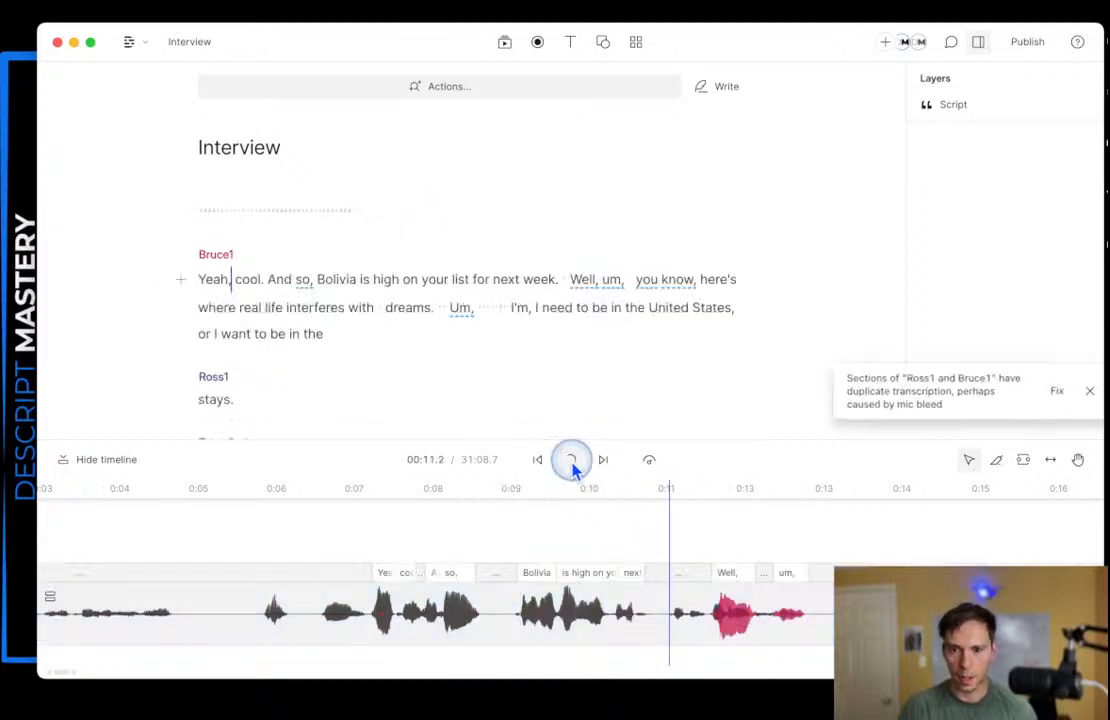
click(571, 463)
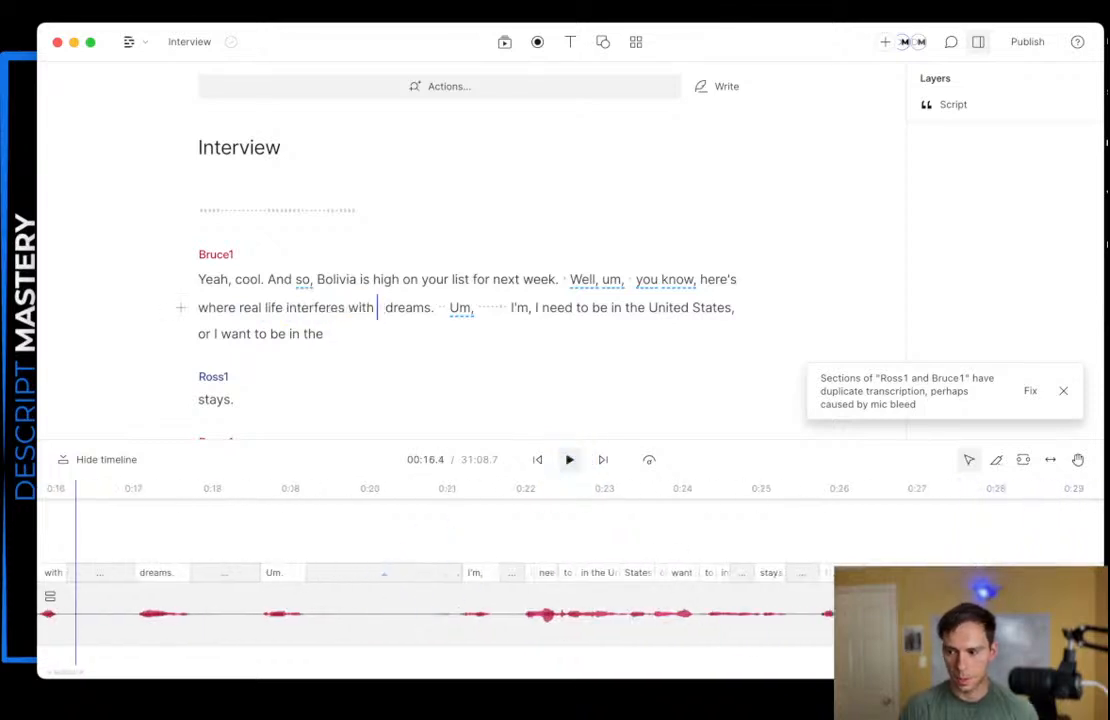
- Examine how the speaker colours of the waveform line up with the opening words, from "Yeah, cool" to "Well, um"
scroll(390, 612, up, 5)
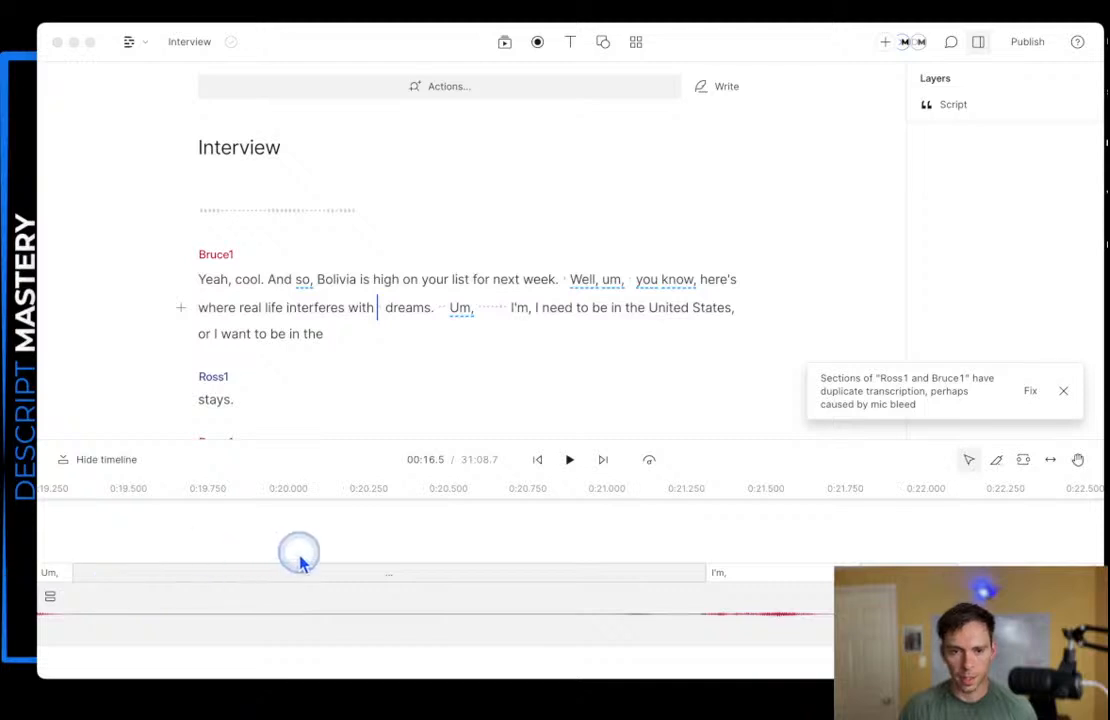
scroll(415, 566, down, 1)
scroll(429, 564, left, 2)
scroll(429, 566, left, 8)
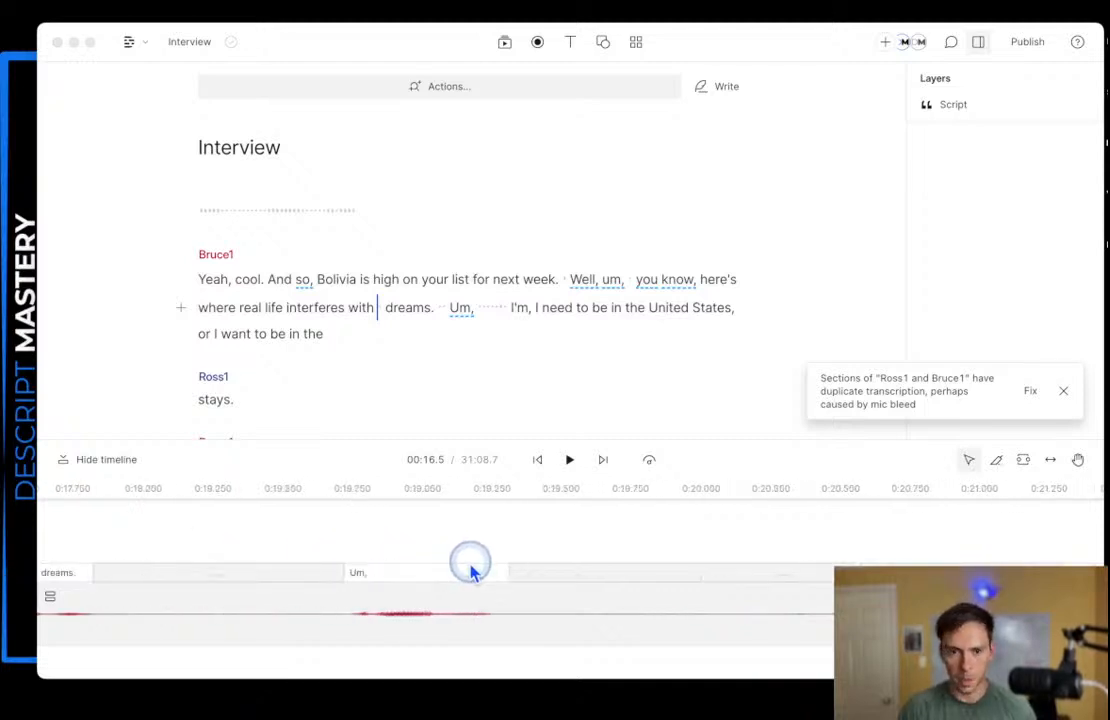
scroll(517, 580, left, 5)
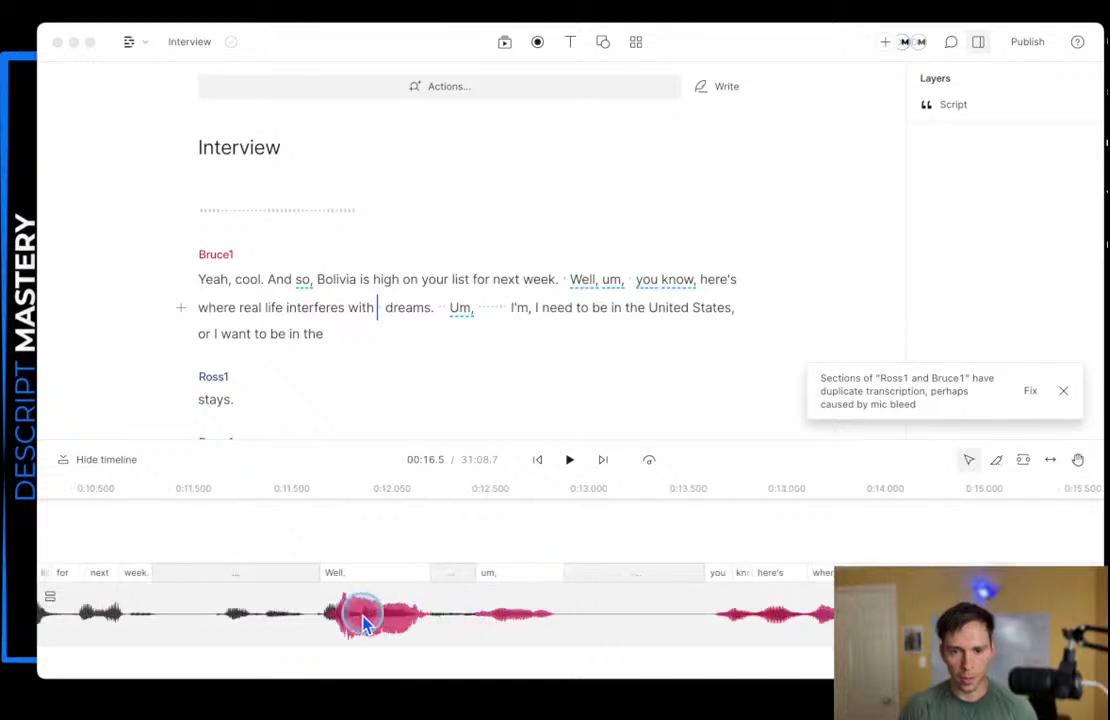
scroll(605, 622, left, 3)
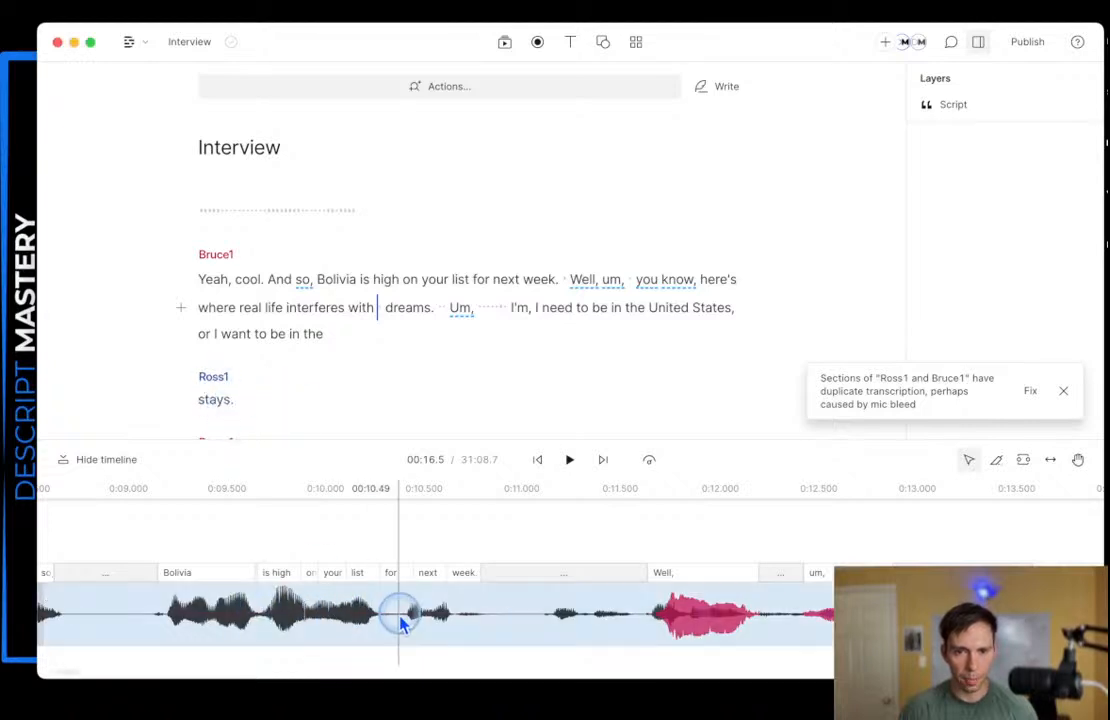
scroll(396, 620, left, 1)
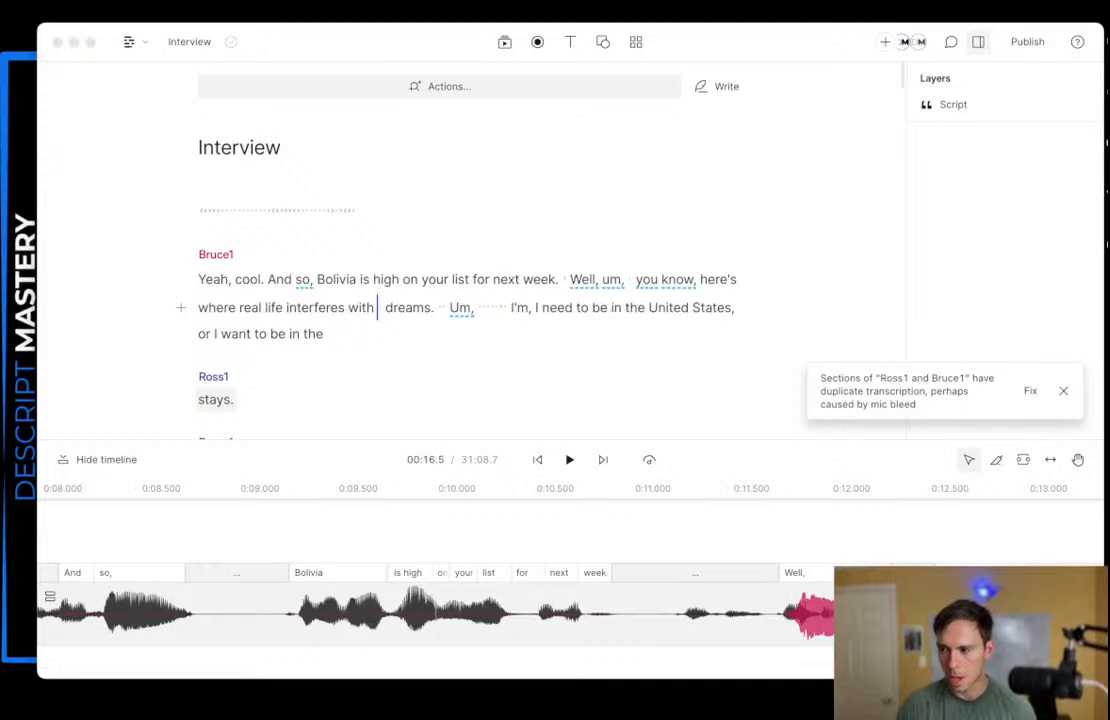
scroll(585, 617, left, 4)
scroll(729, 617, down, 1)
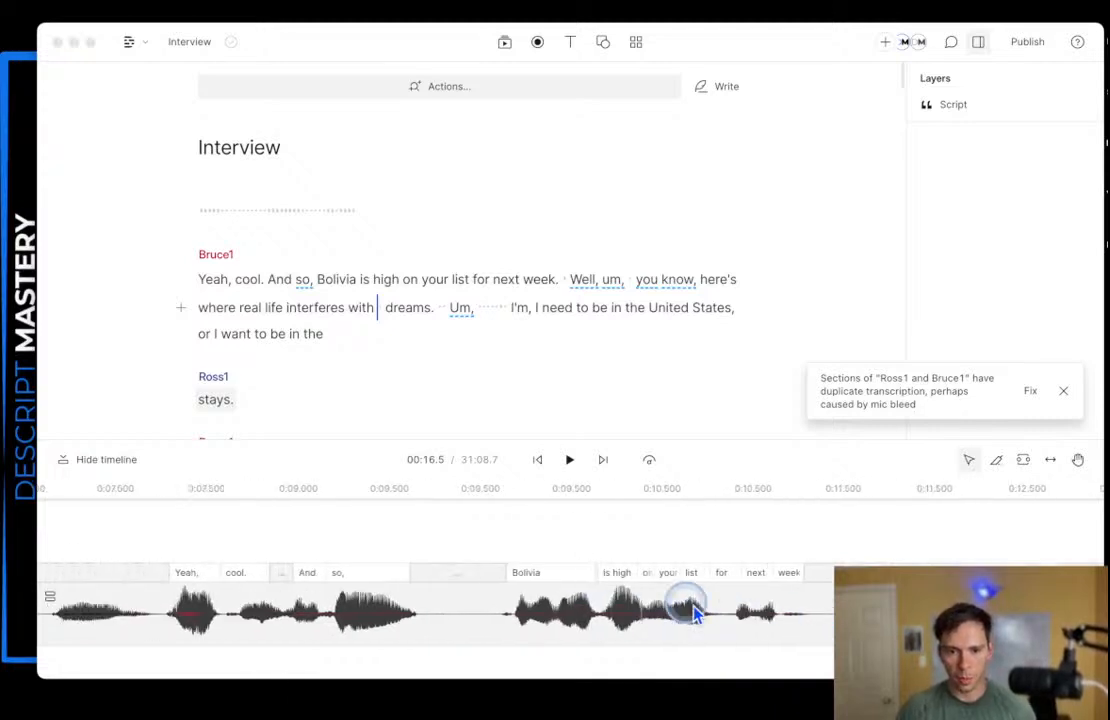
scroll(852, 532, down, 2)
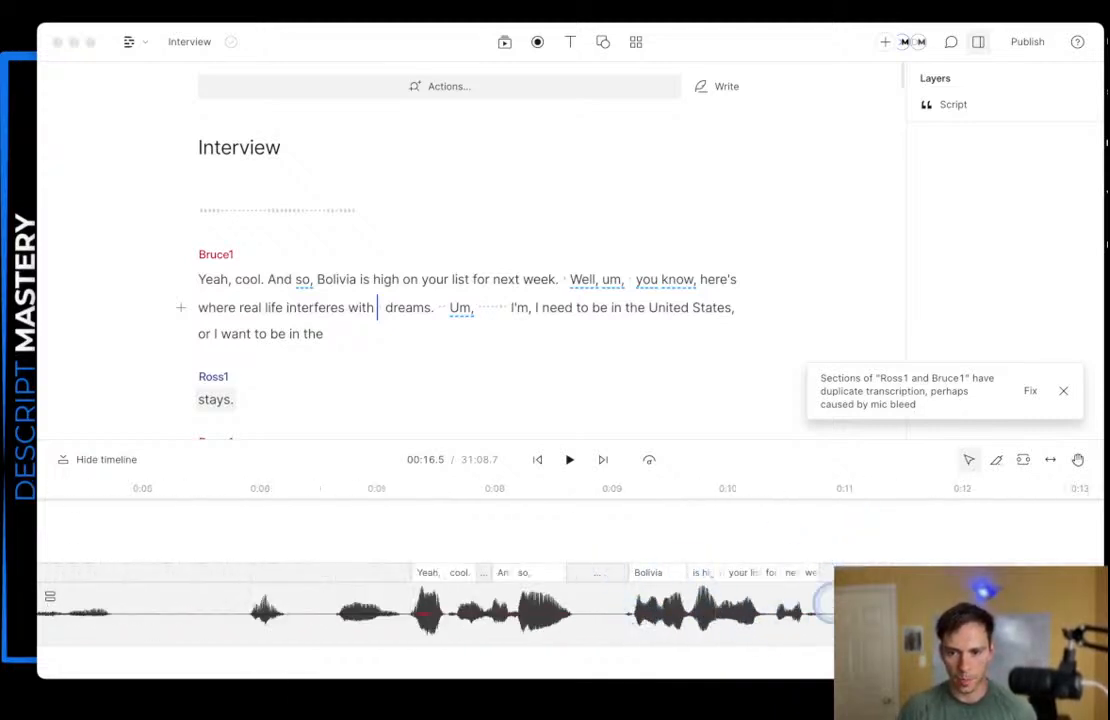
scroll(435, 605, right, 3)
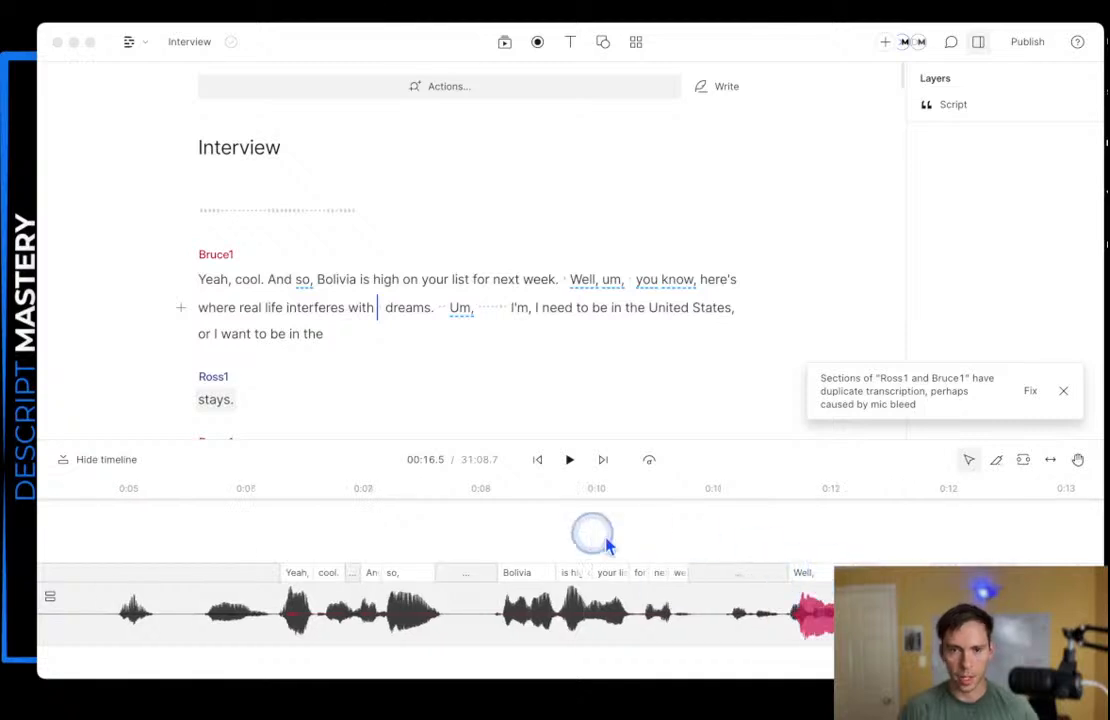
- Review the speaker labels offered for the first Bruce1 paragraph without changing the assigned speaker
scroll(255, 300, down, 1)
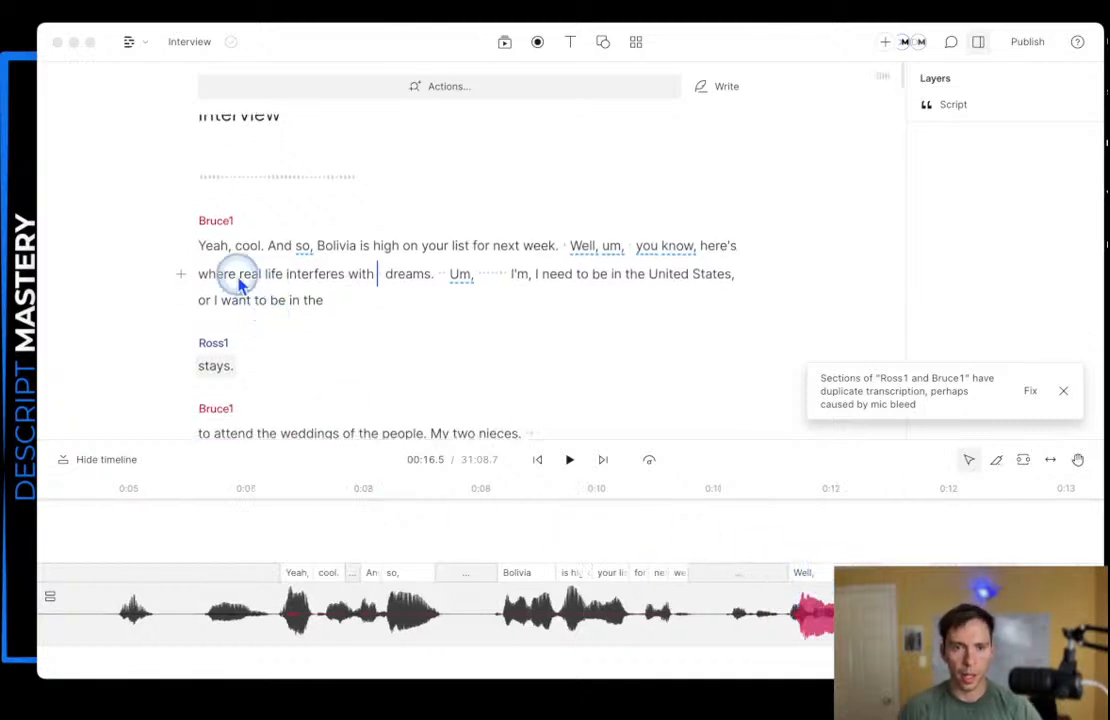
click(213, 224)
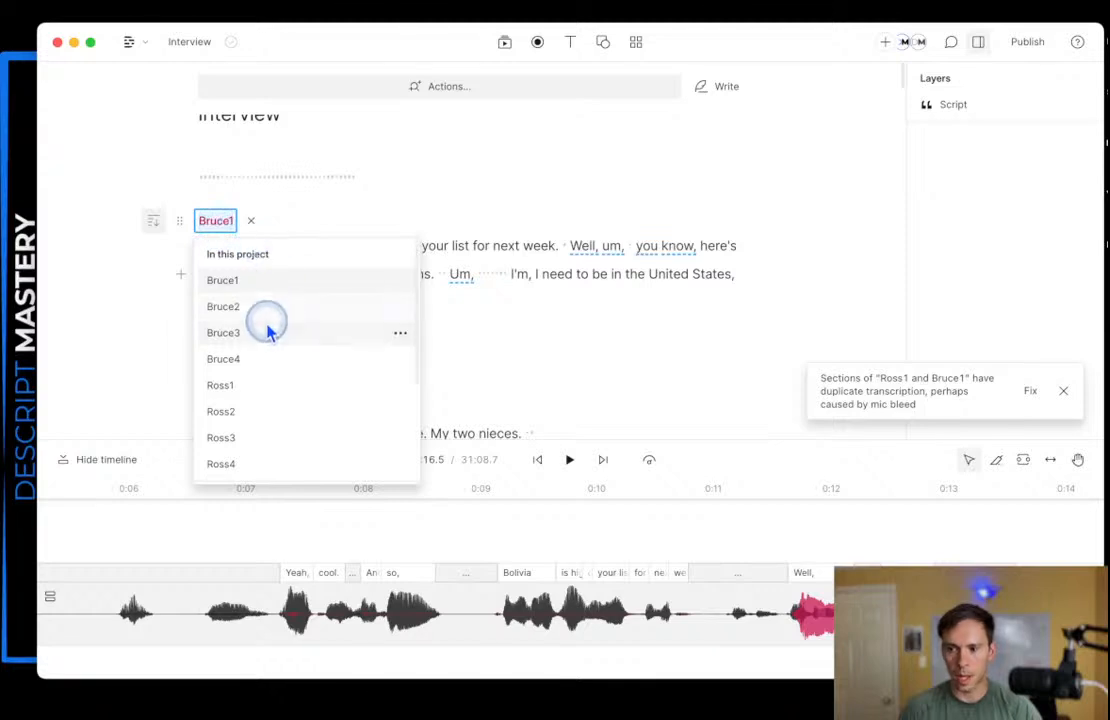
click(513, 285)
click(199, 366)
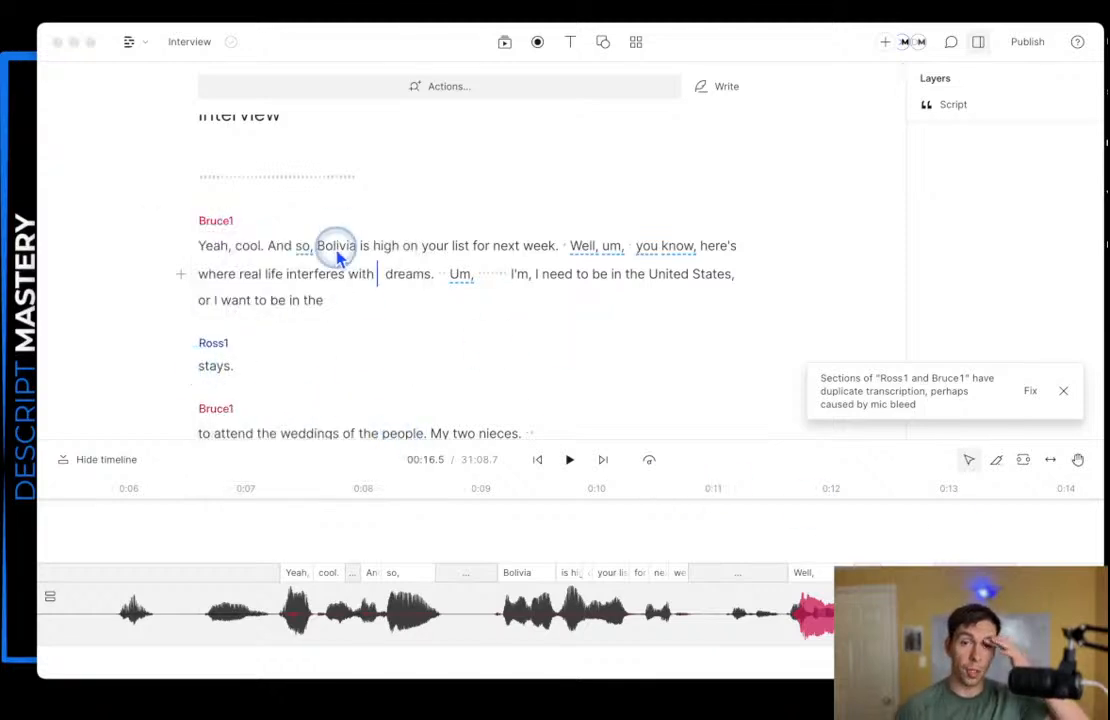
- Delete the wordless gap at the start of the script, before the first Bruce1 paragraph
click(352, 178)
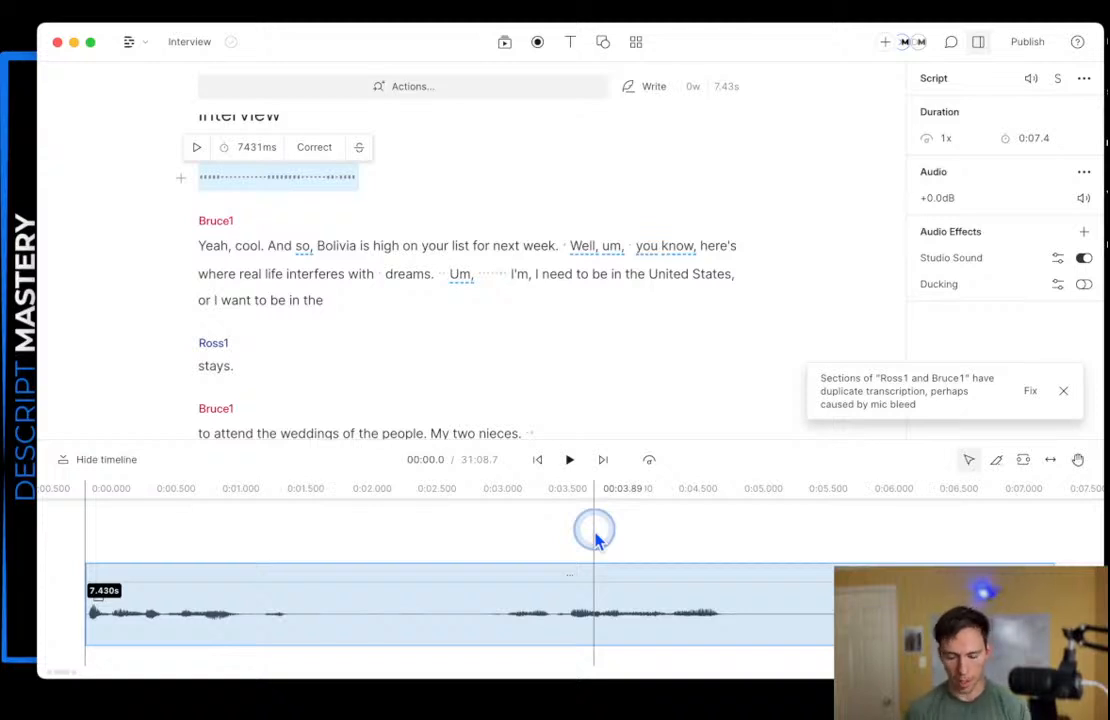
key(Delete)
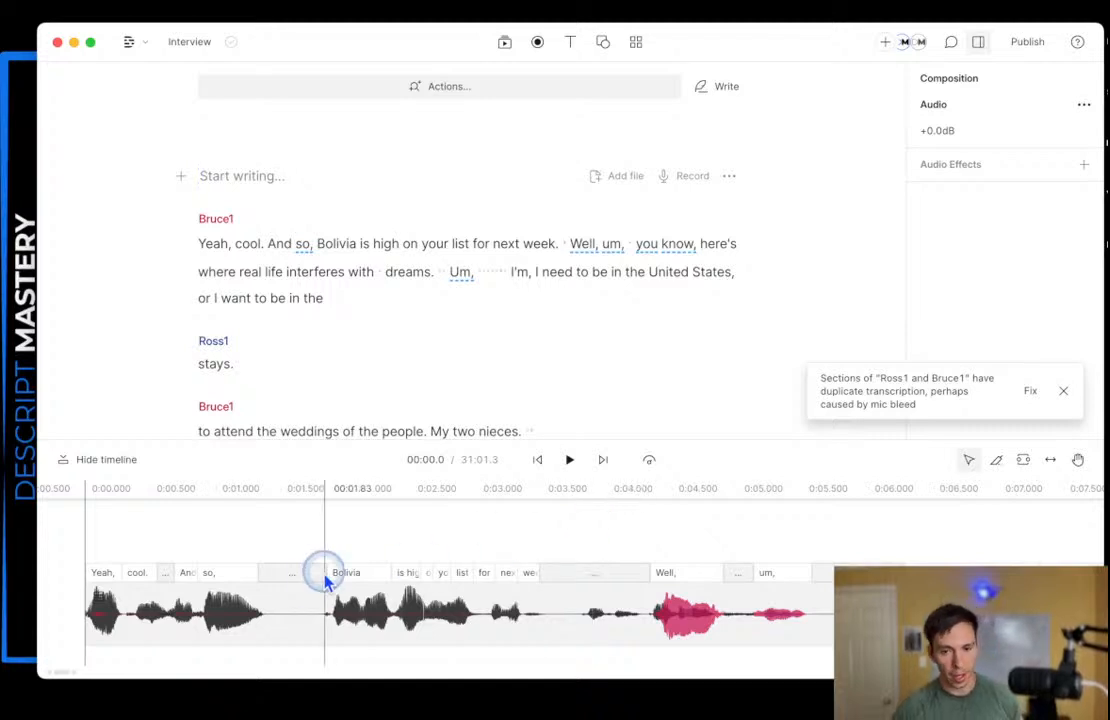
- Inspect the speaker-coloured waveform of the trimmed script clip, then select the entire script and view its full length
click(280, 614)
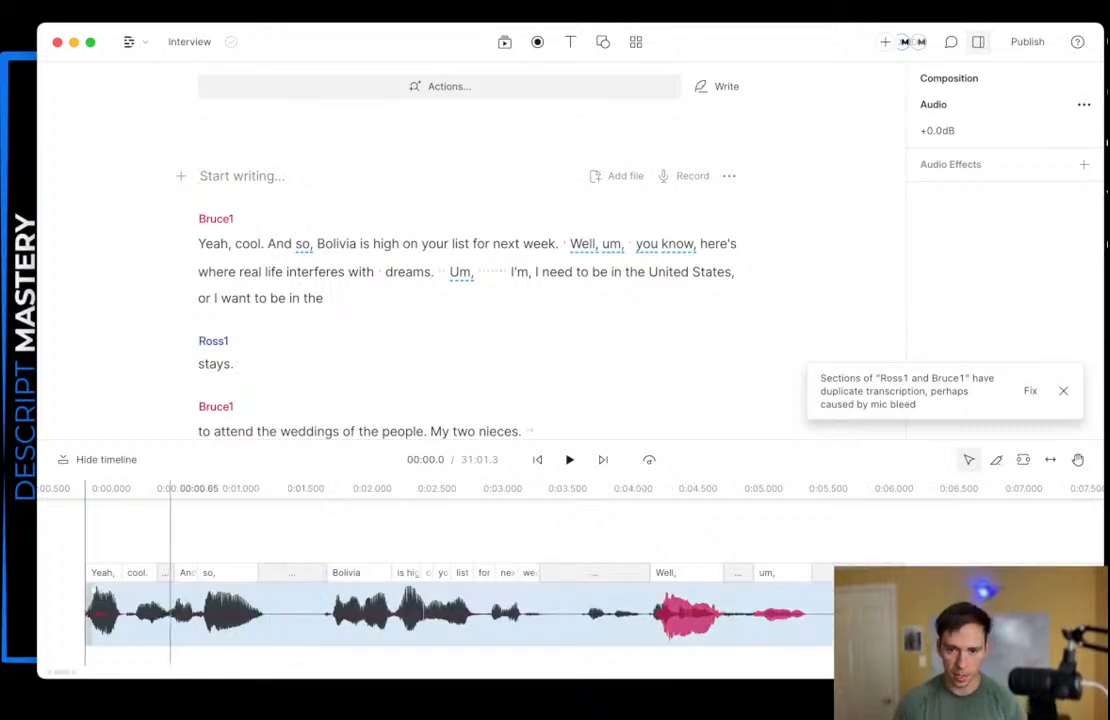
click(173, 624)
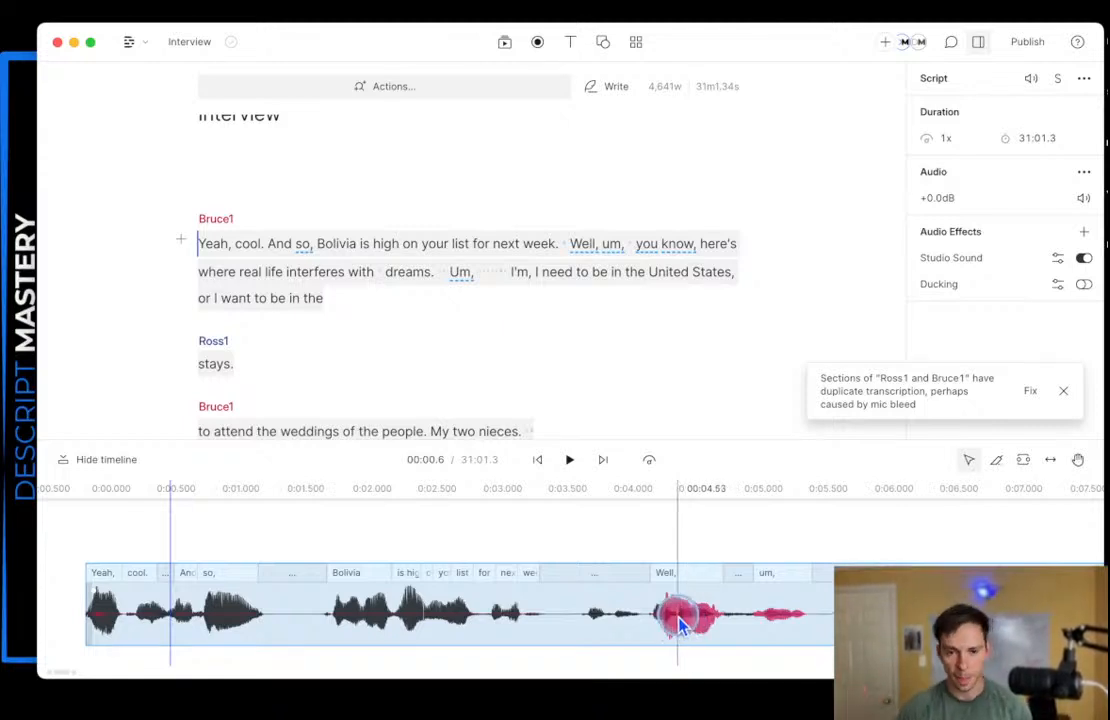
scroll(657, 627, down, 2)
scroll(660, 625, right, 2)
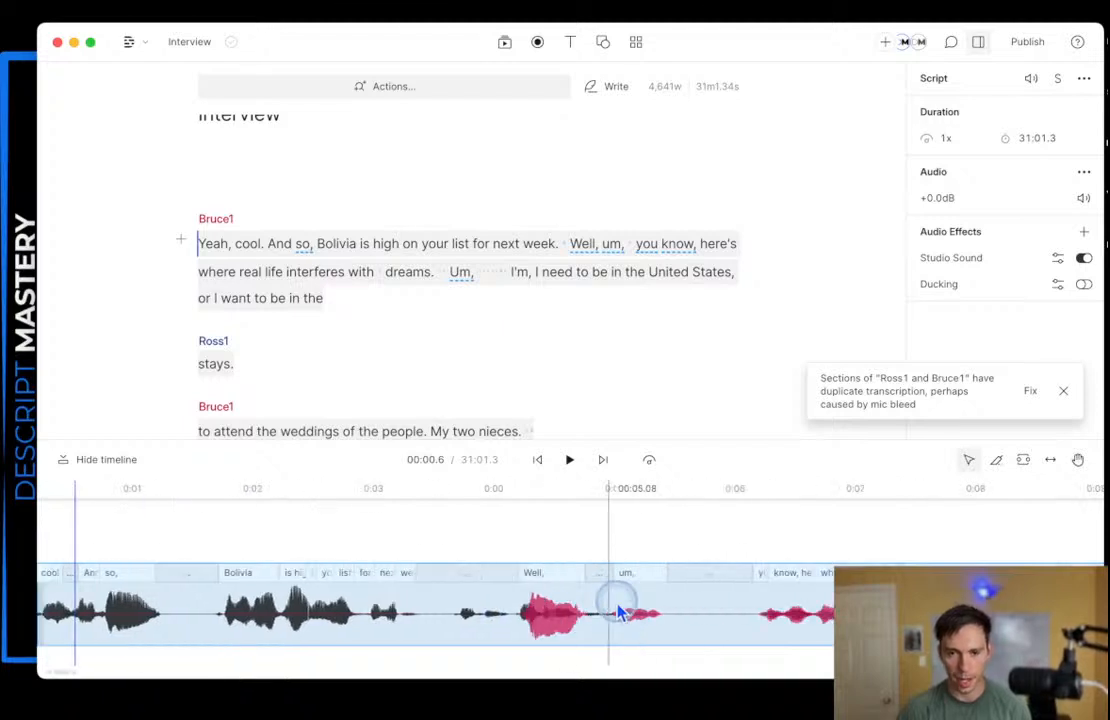
scroll(683, 602, down, 2)
scroll(632, 597, right, 1)
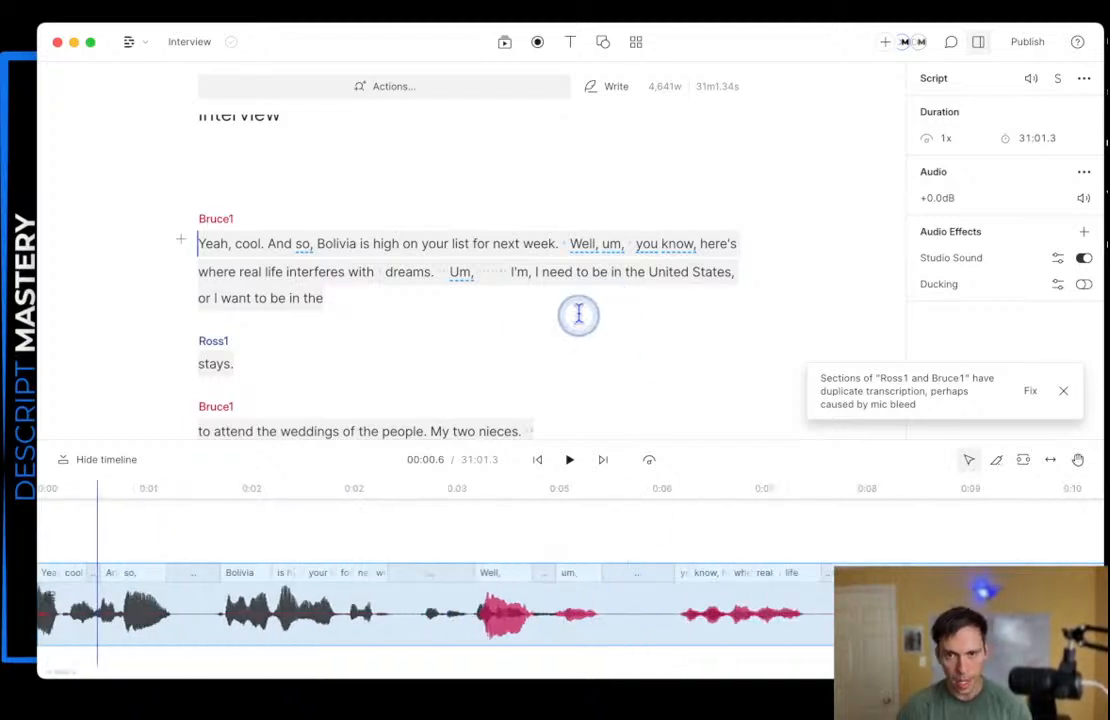
key(super+a)
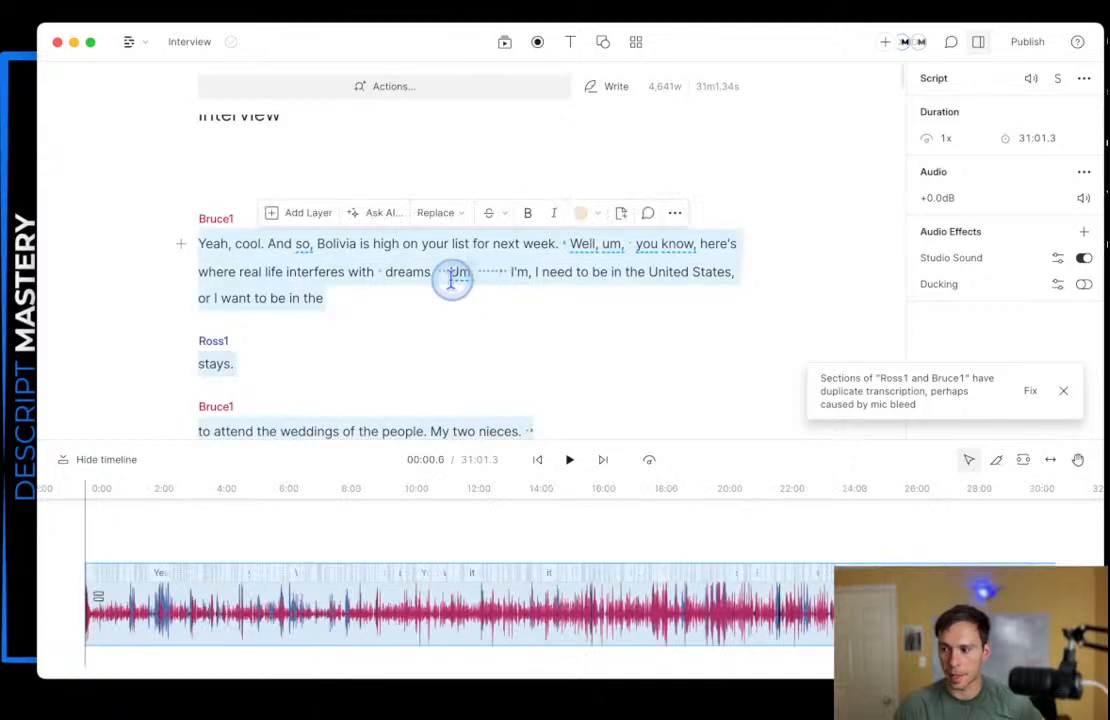
- Deselect the script and search it for all filler words to remove
click(372, 293)
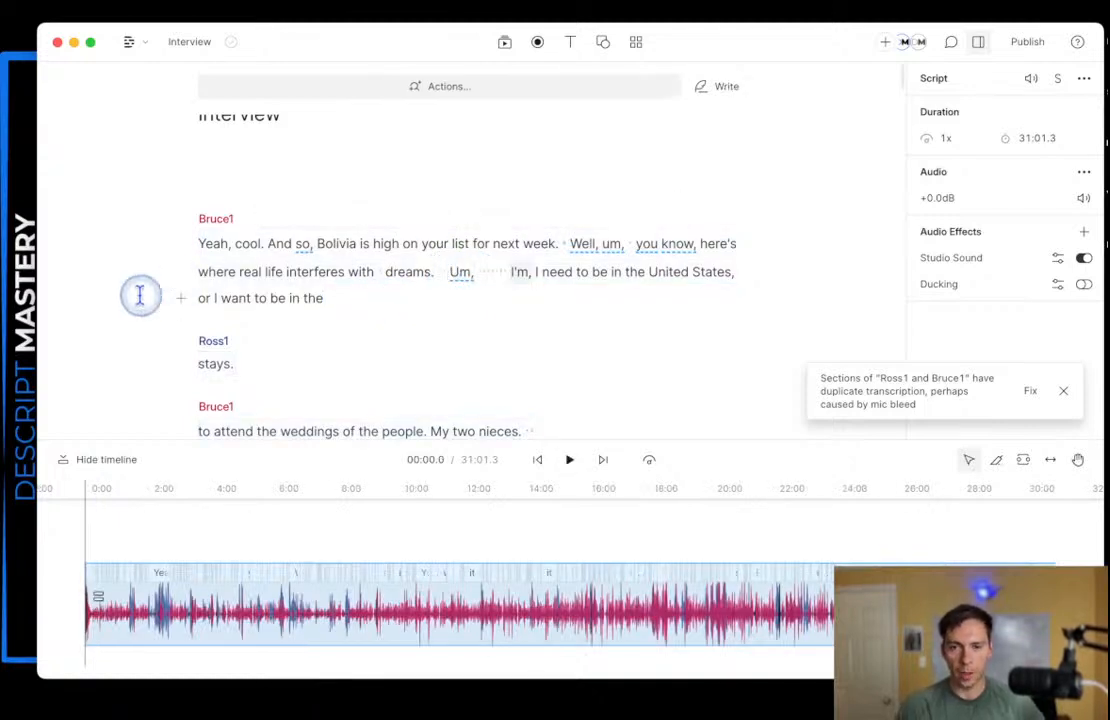
click(424, 87)
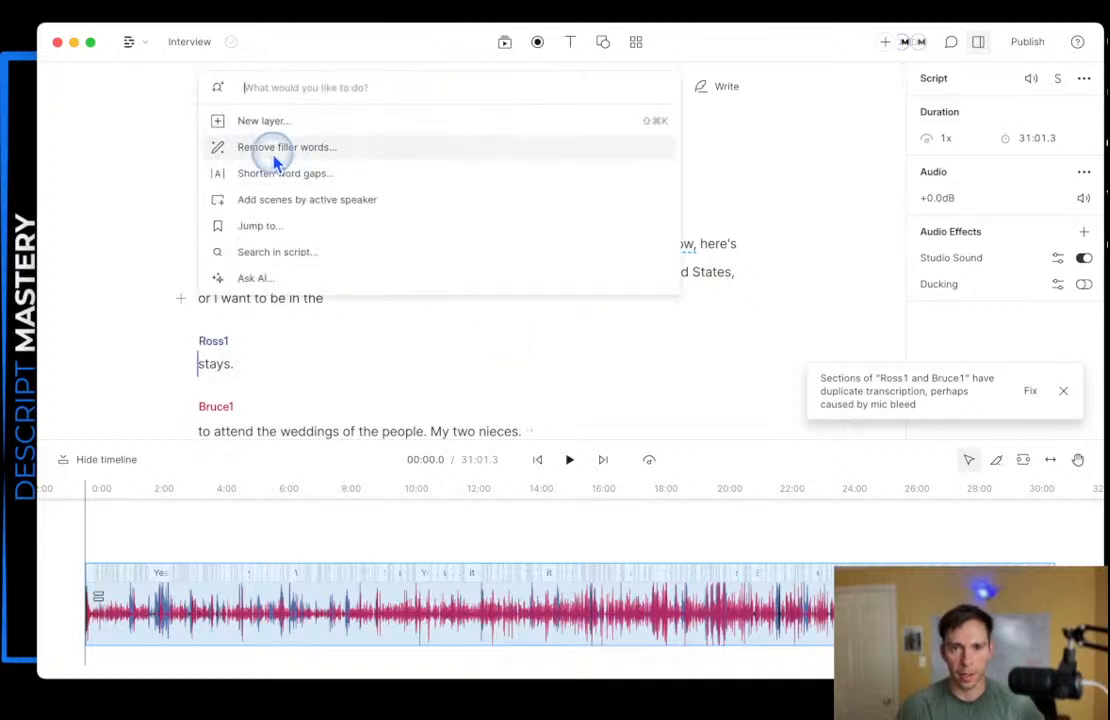
click(249, 84)
click(494, 95)
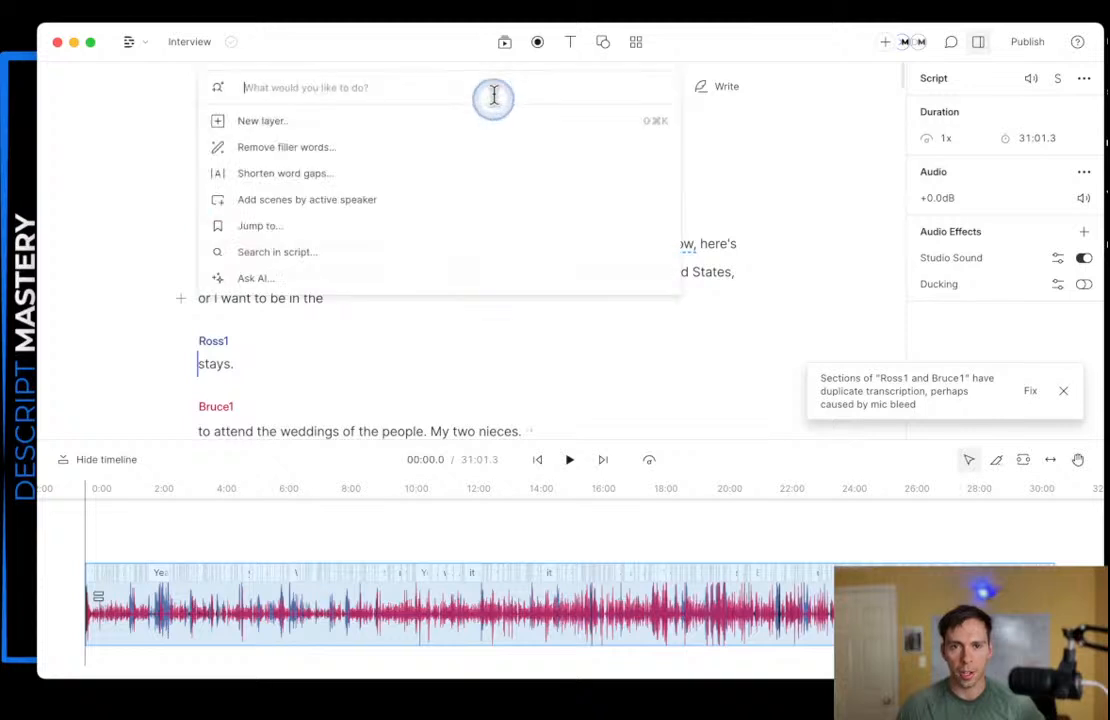
click(291, 152)
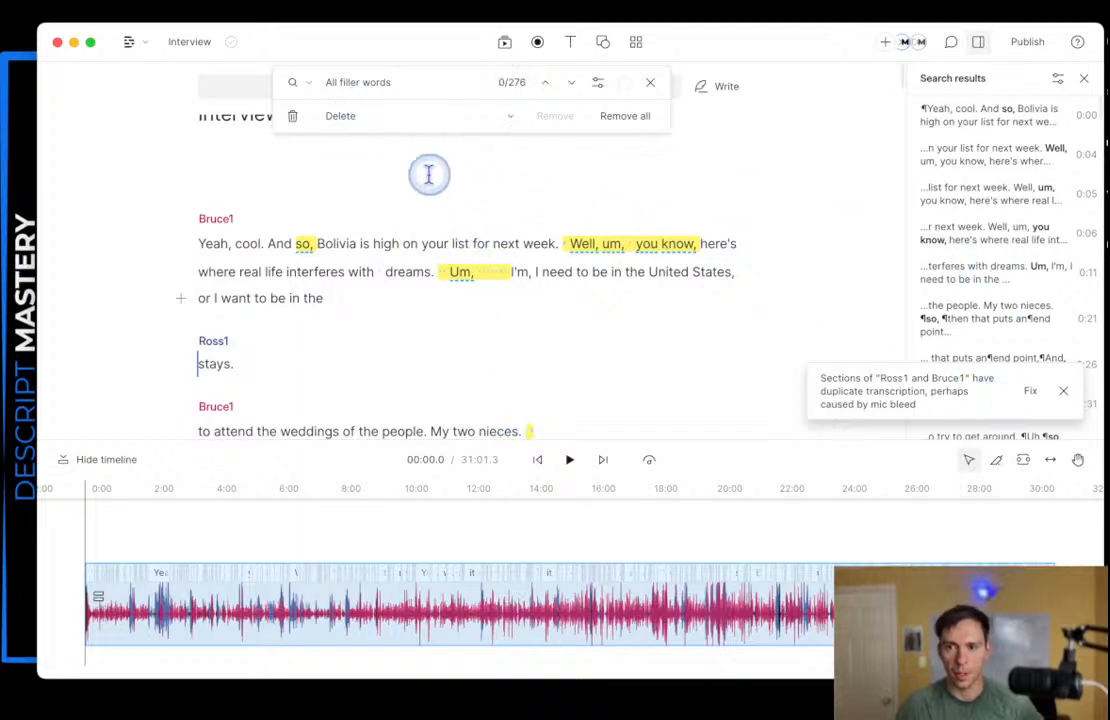
- Exclude repeated words from the filler-word search, keeping the individual fillers such as um, uh, so and "but you know" included
click(372, 84)
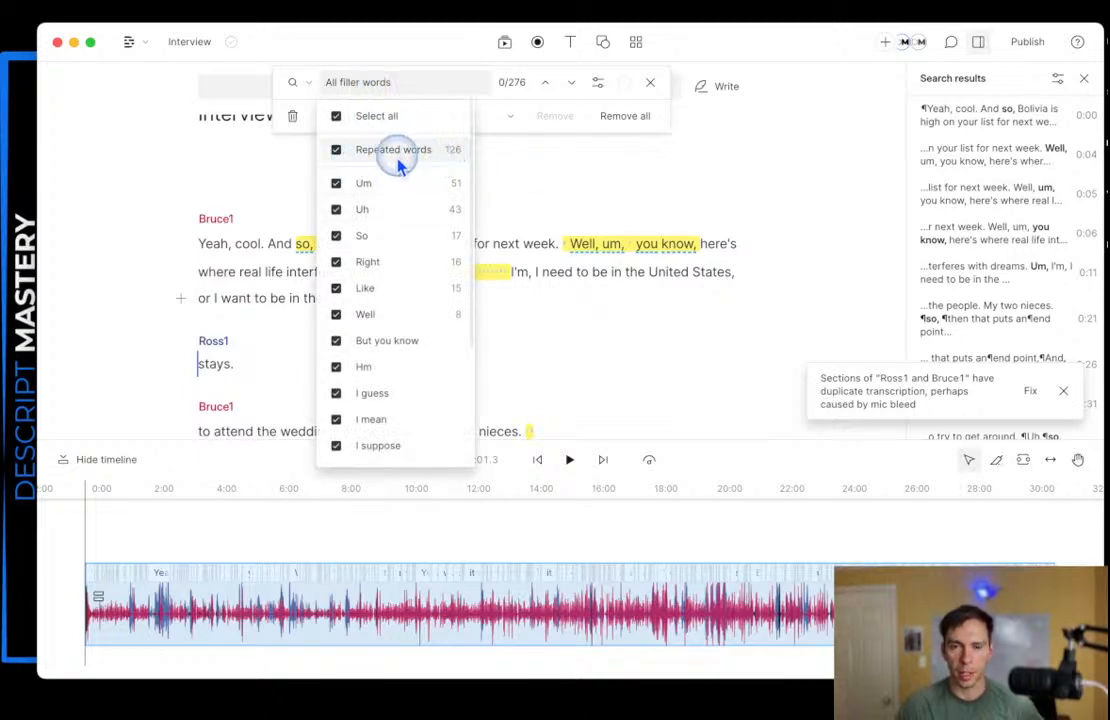
click(337, 151)
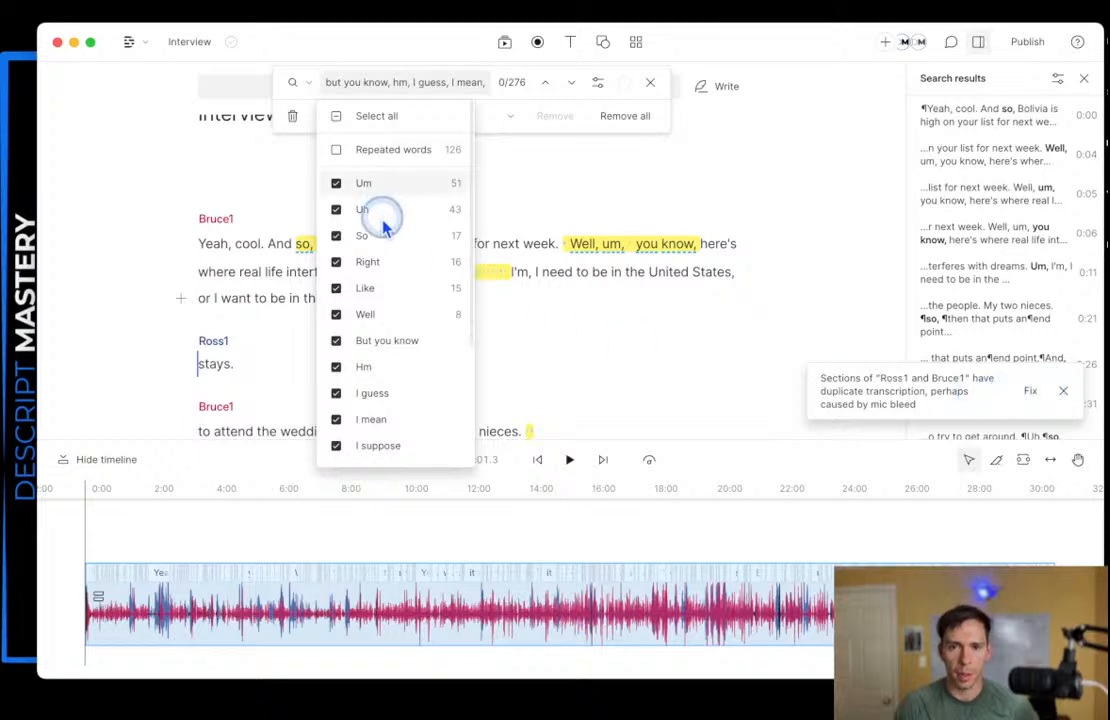
scroll(396, 285, down, 2)
scroll(394, 305, up, 2)
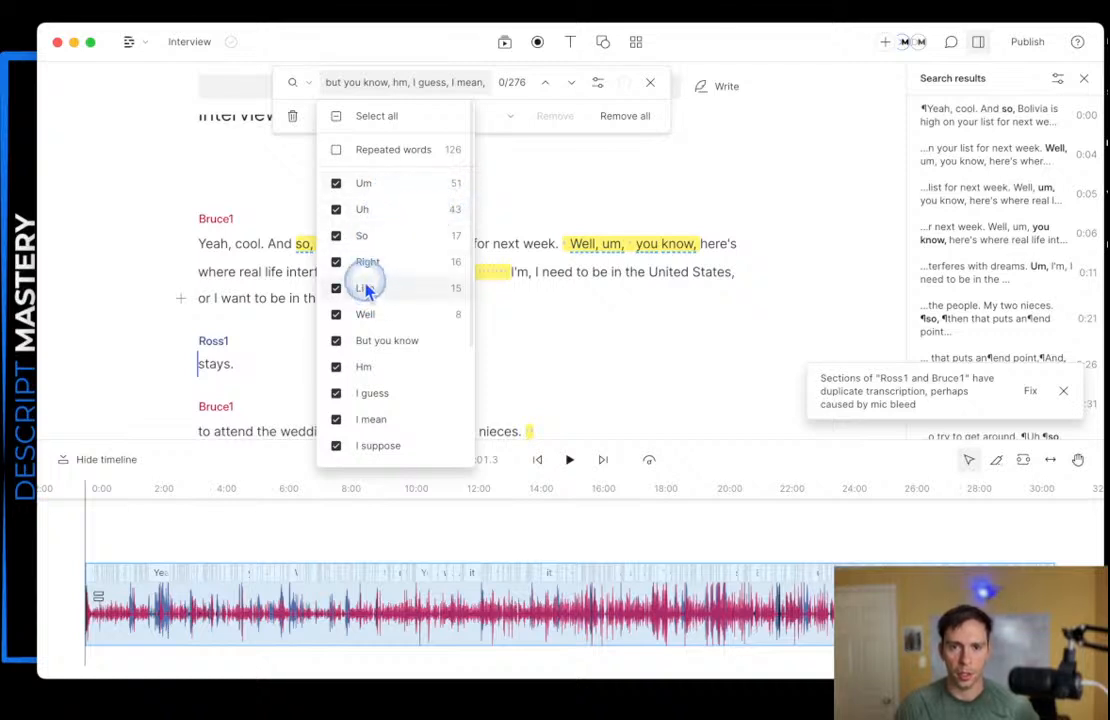
click(336, 341)
click(336, 341)
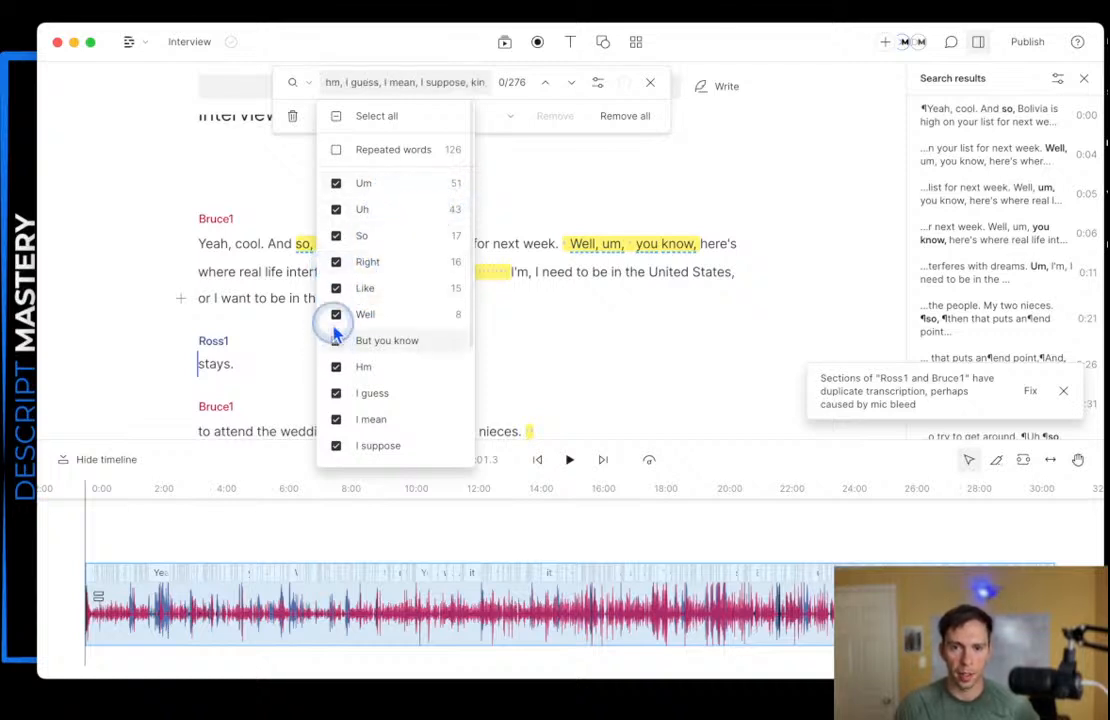
click(420, 85)
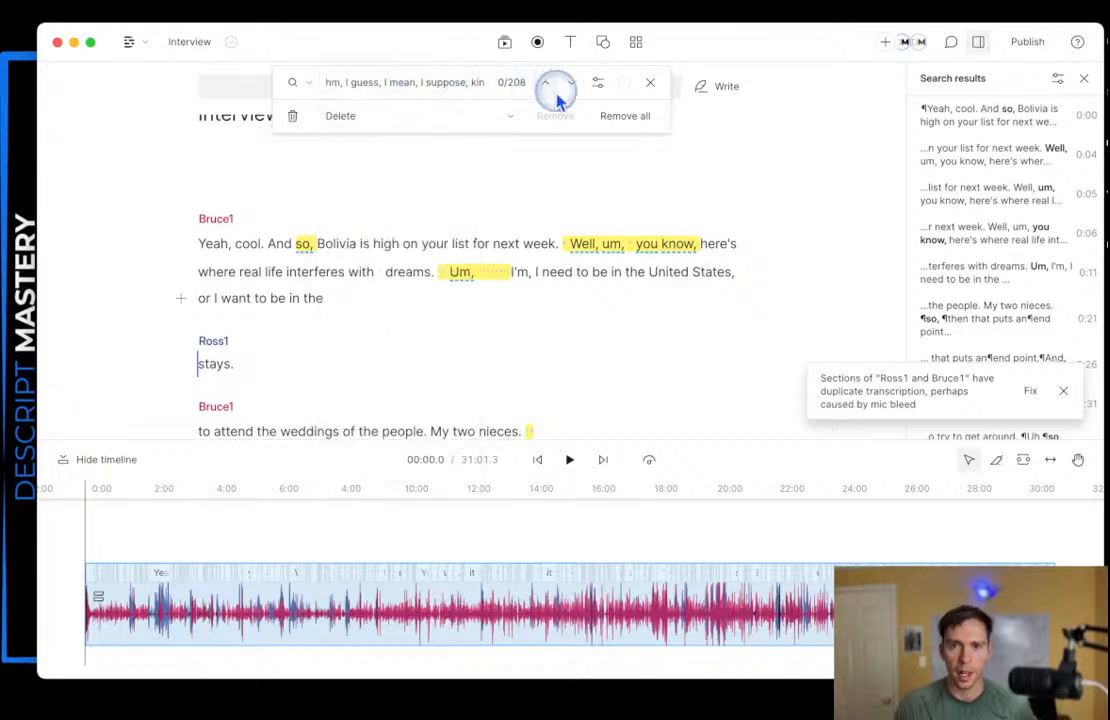
- Set the filler-word treatment to Ignore and apply it to all matches, still leaving out repeated words
click(400, 114)
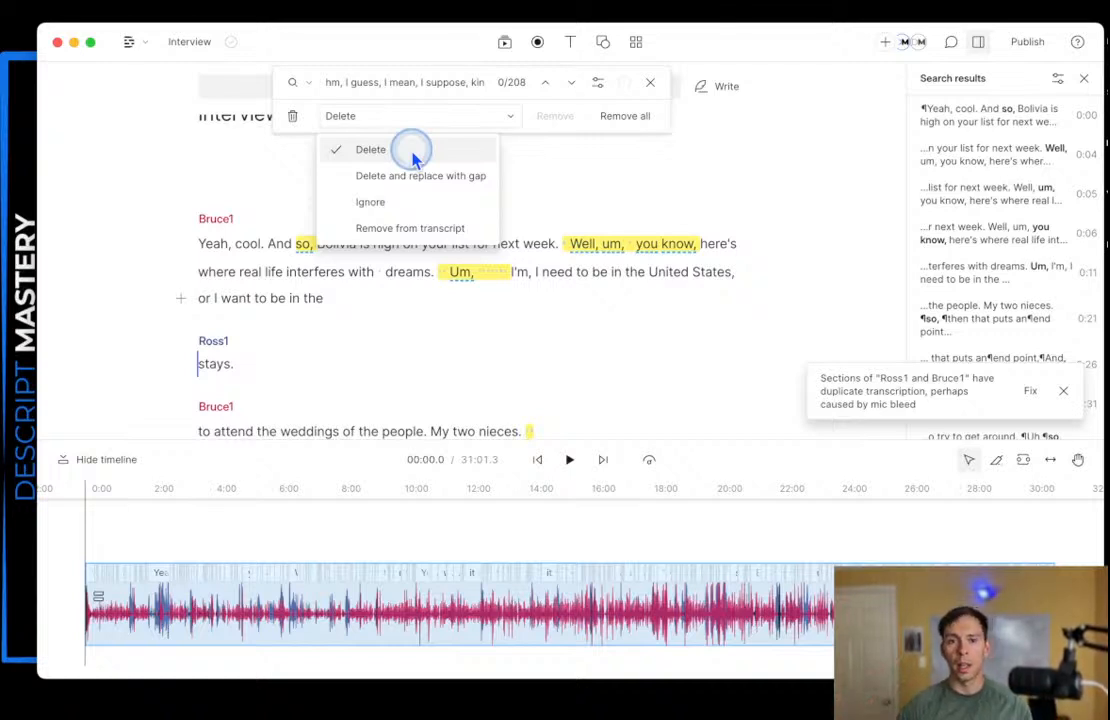
click(372, 203)
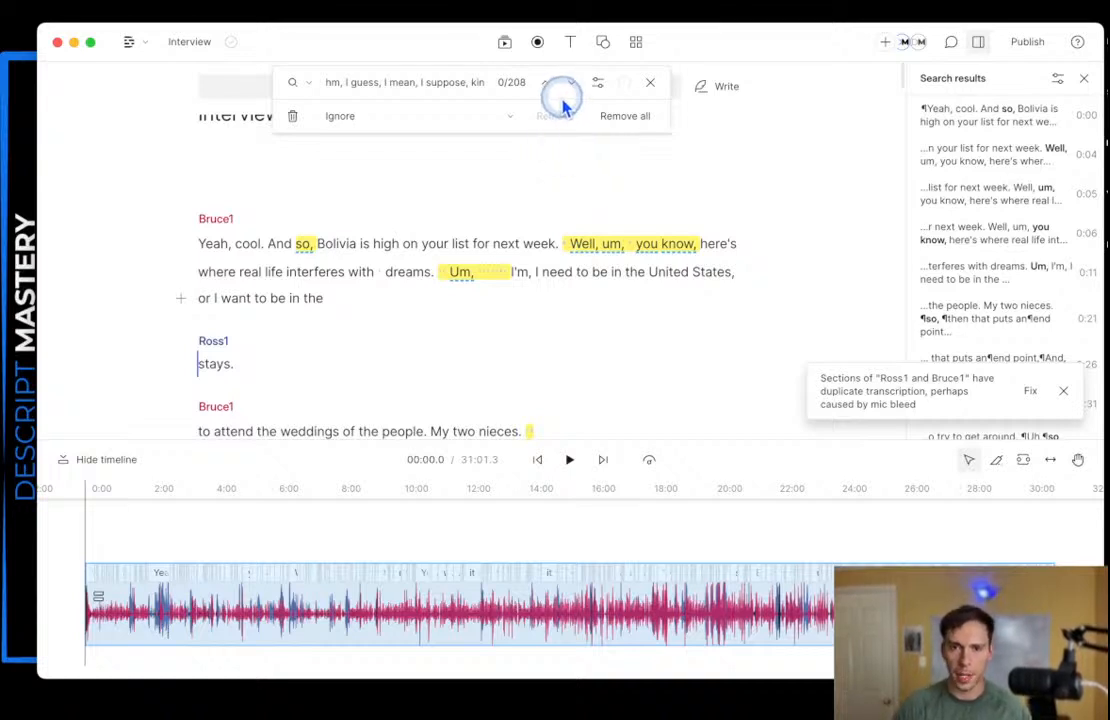
click(455, 90)
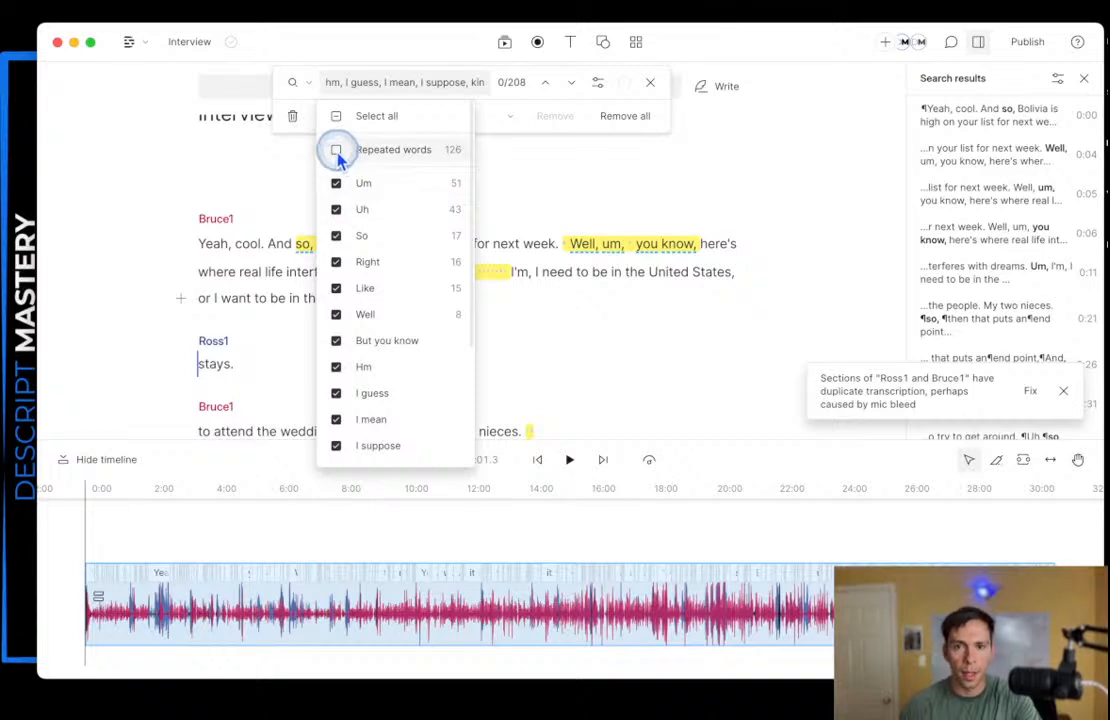
click(538, 124)
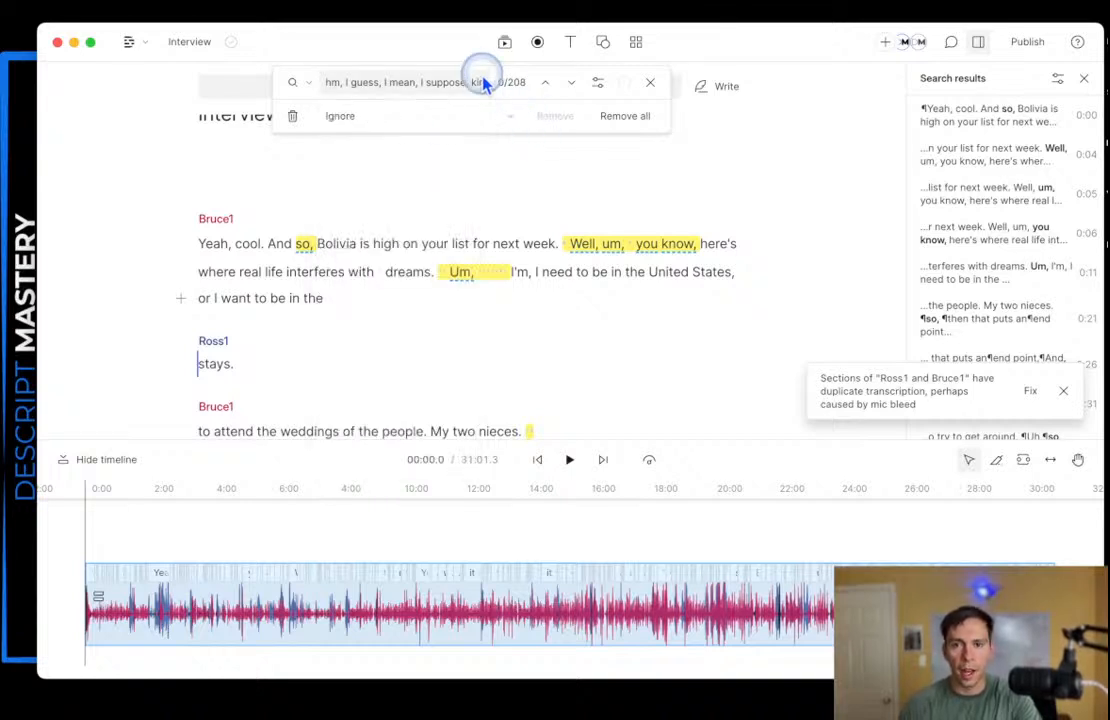
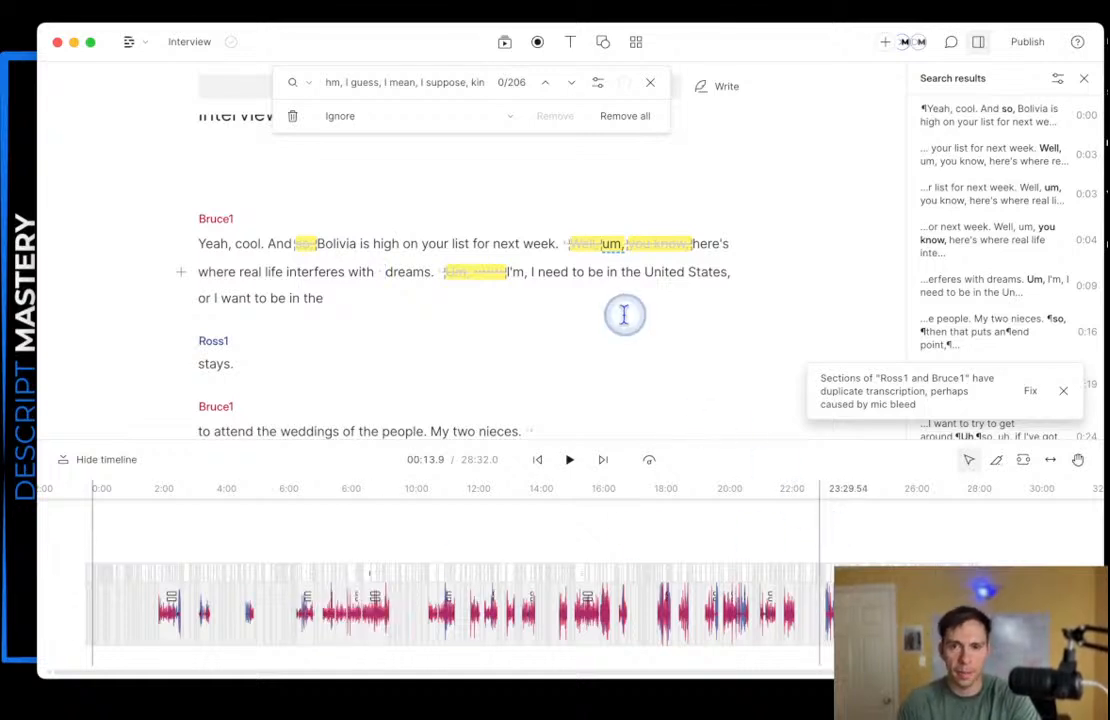
- Close the filler-word search and undo the restoration of the ignored "Um," before "I'm, I need to be"
click(451, 284)
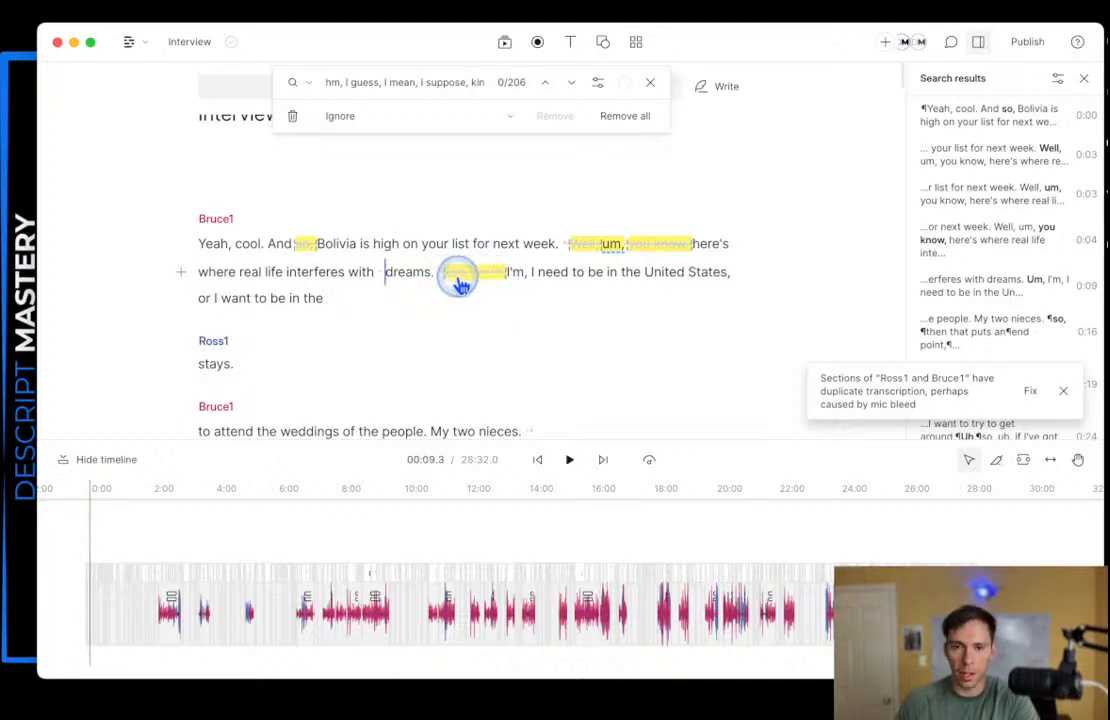
mouse_move(481, 287)
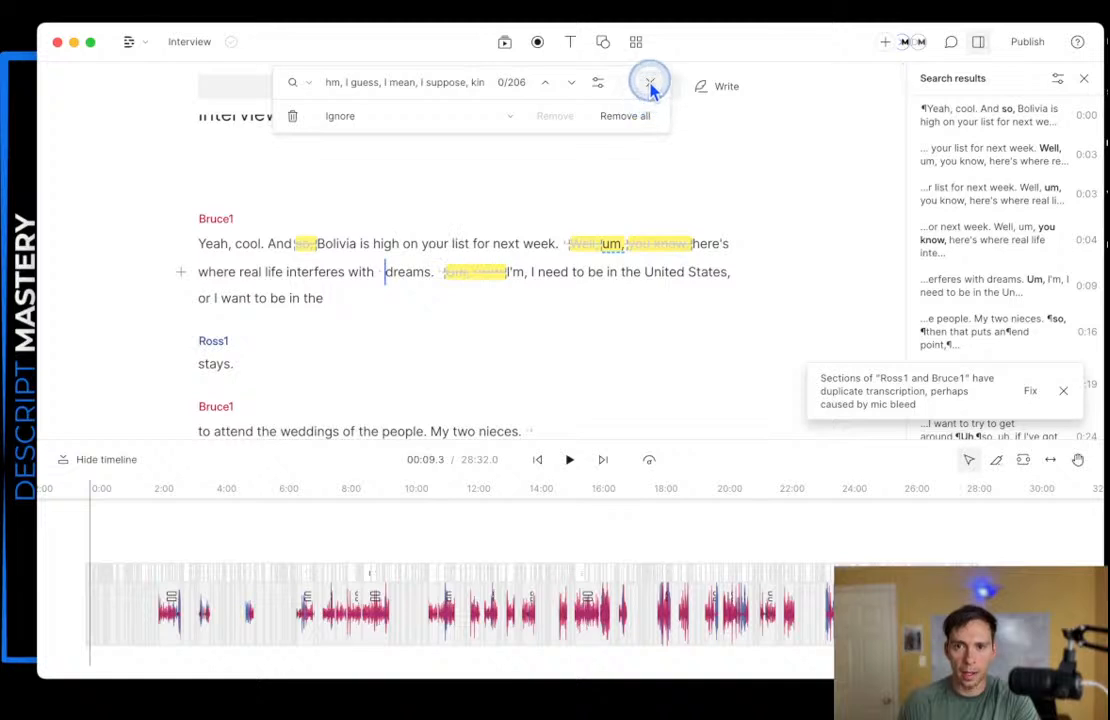
click(650, 84)
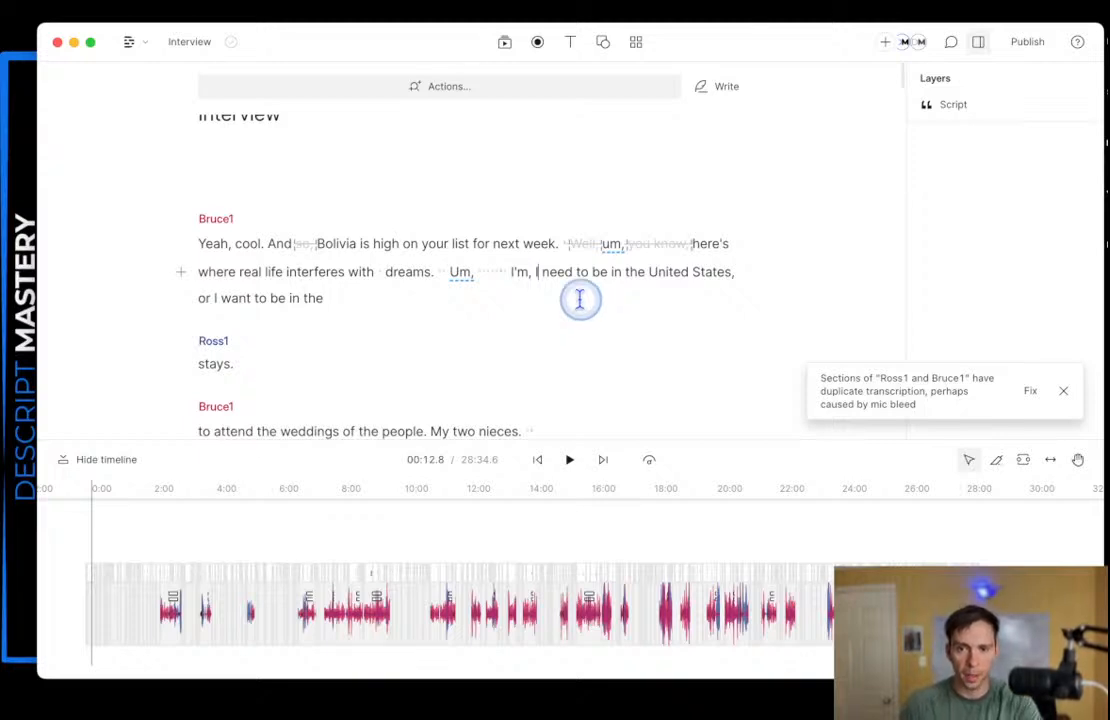
key(super+z)
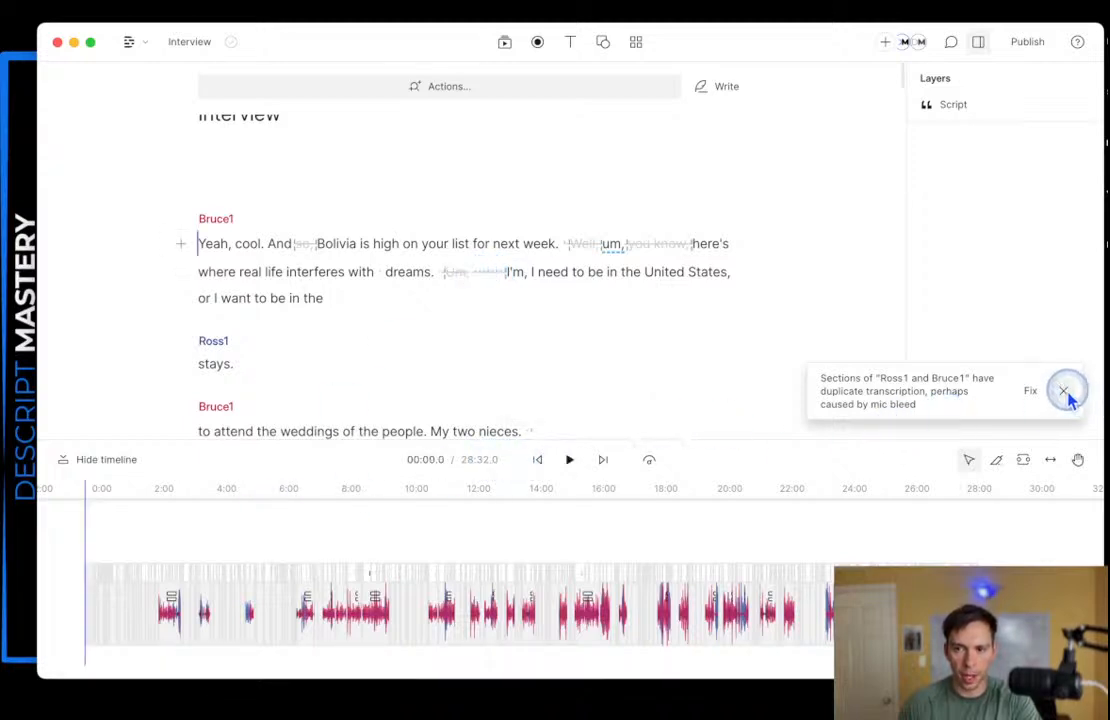
- Dismiss the duplicate transcription notice and enlarge the timeline area
click(1064, 391)
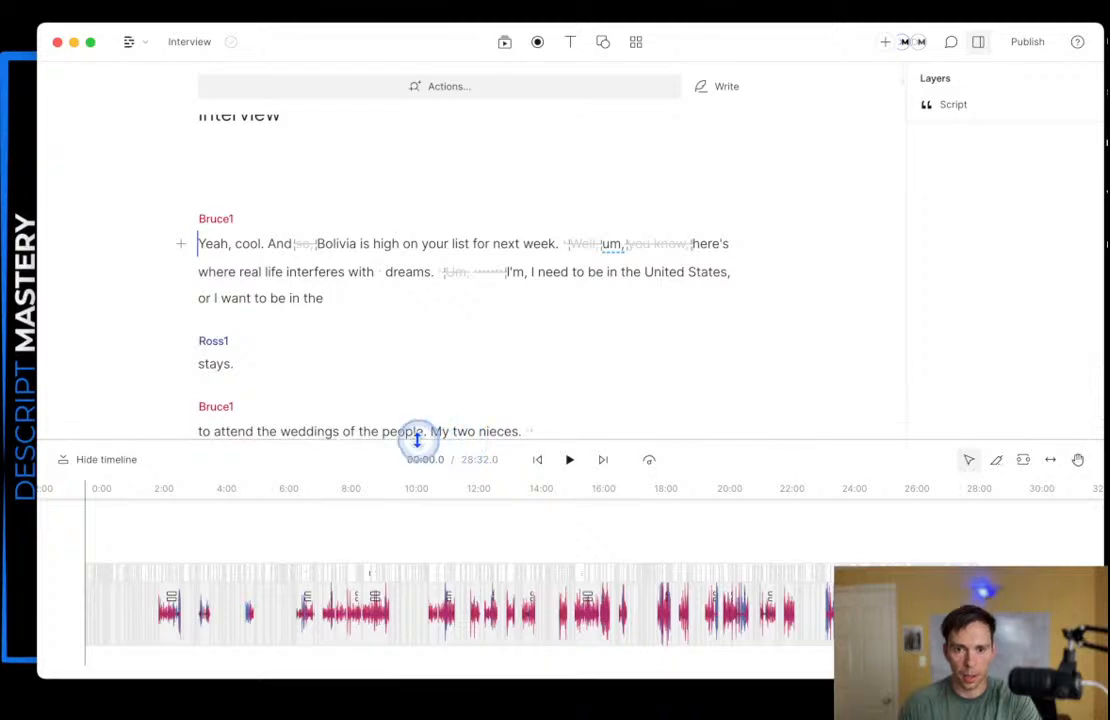
drag(433, 318, 433, 318)
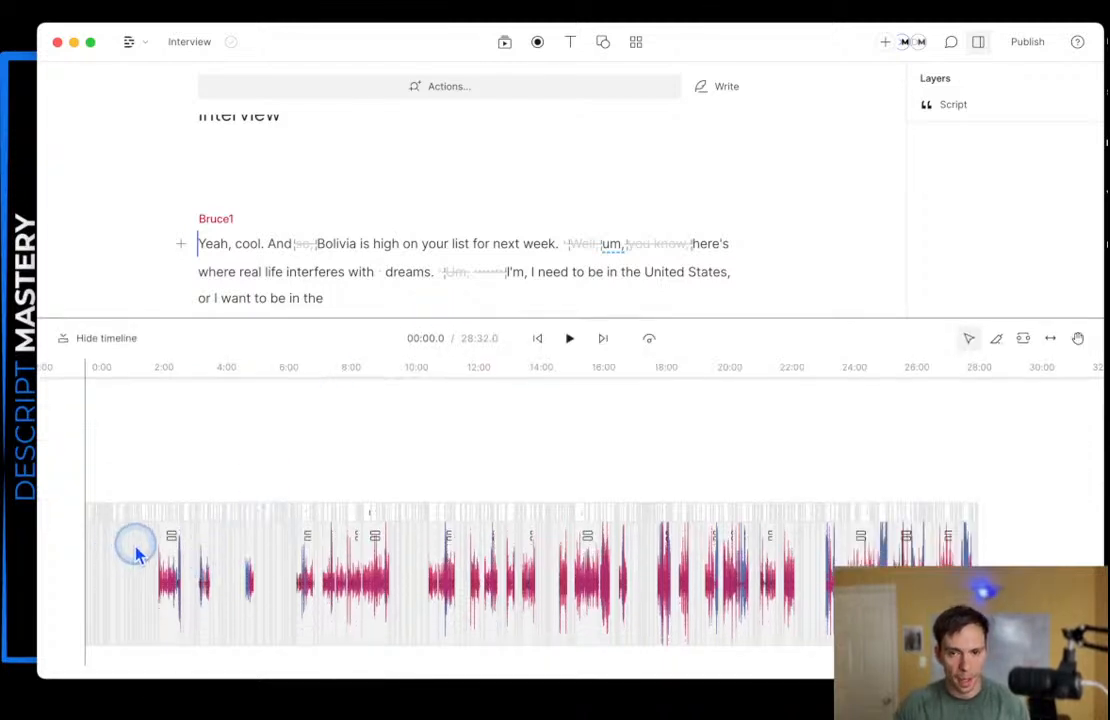
- Examine the timeline clips split by the ignored filler words, closing in on the passage from "then that puts" to "so"
scroll(133, 553, up, 5)
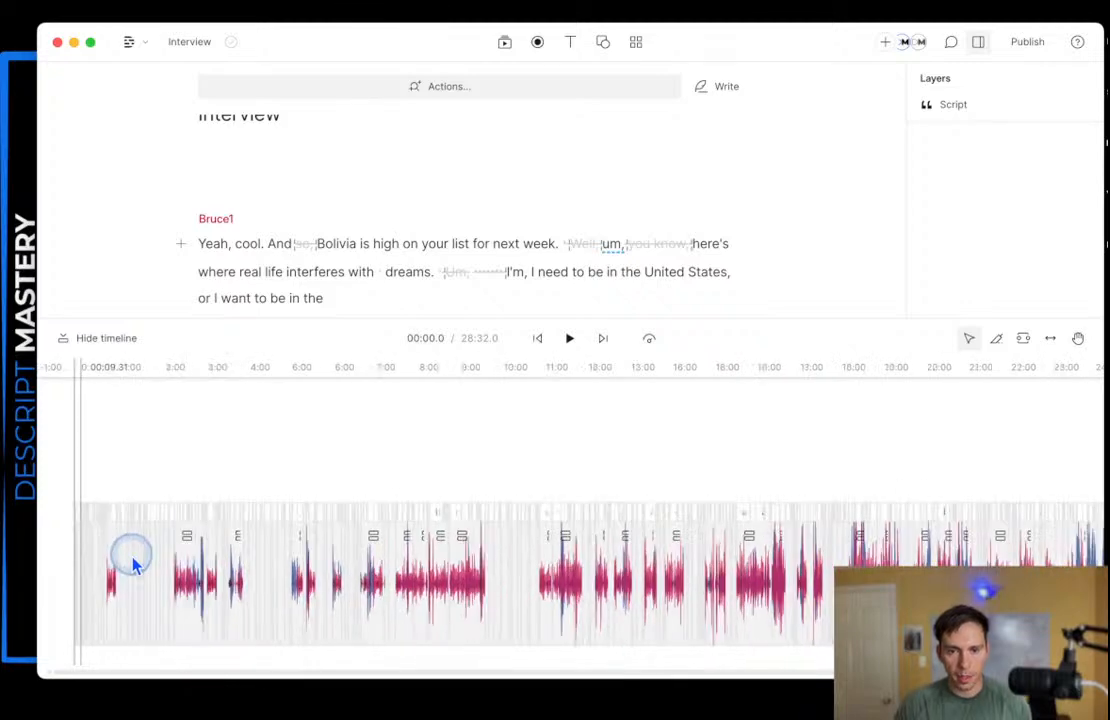
scroll(130, 565, up, 1)
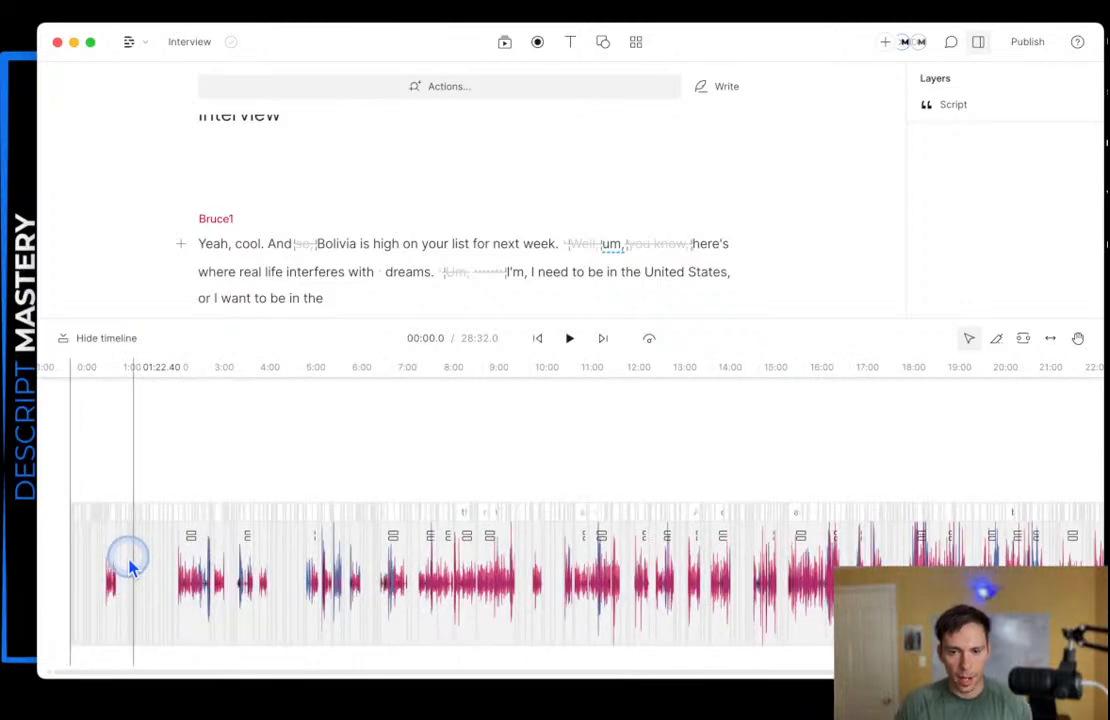
scroll(130, 565, left, 3)
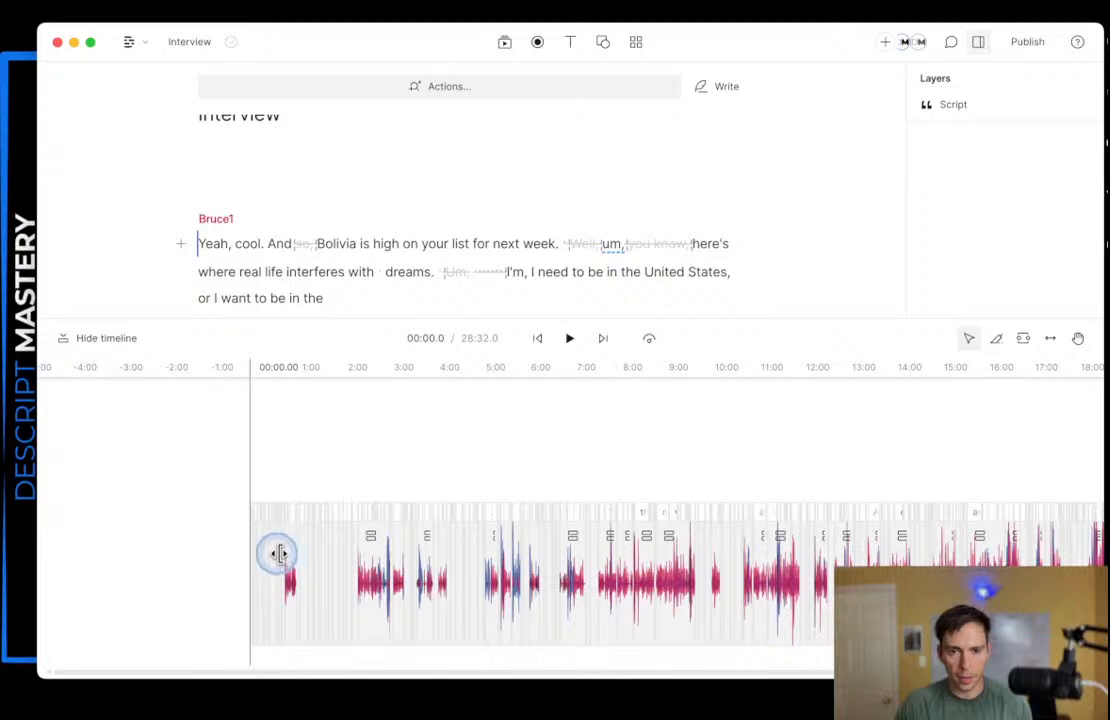
scroll(268, 522, up, 2)
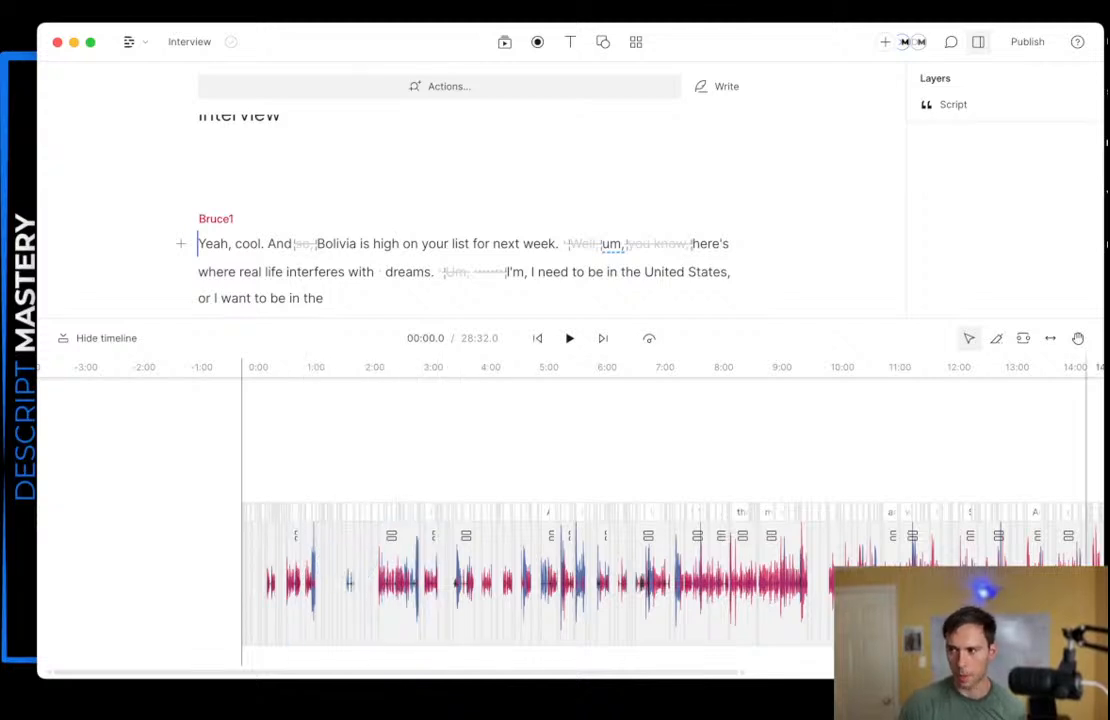
click(246, 443)
scroll(250, 455, up, 5)
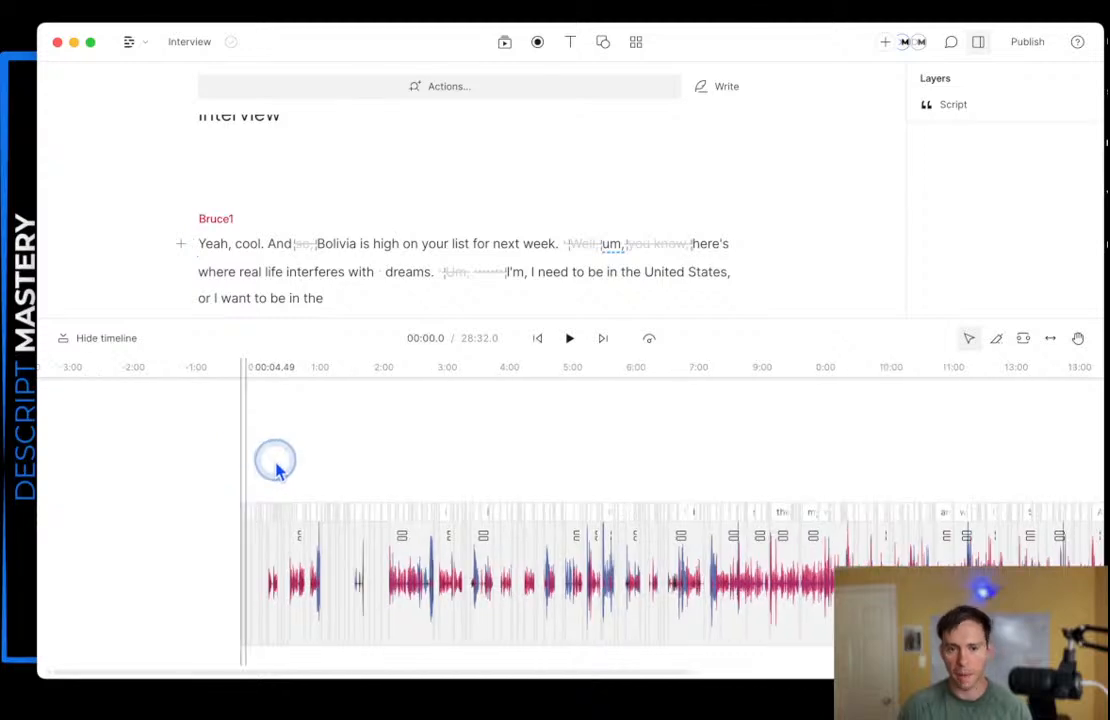
scroll(238, 465, up, 3)
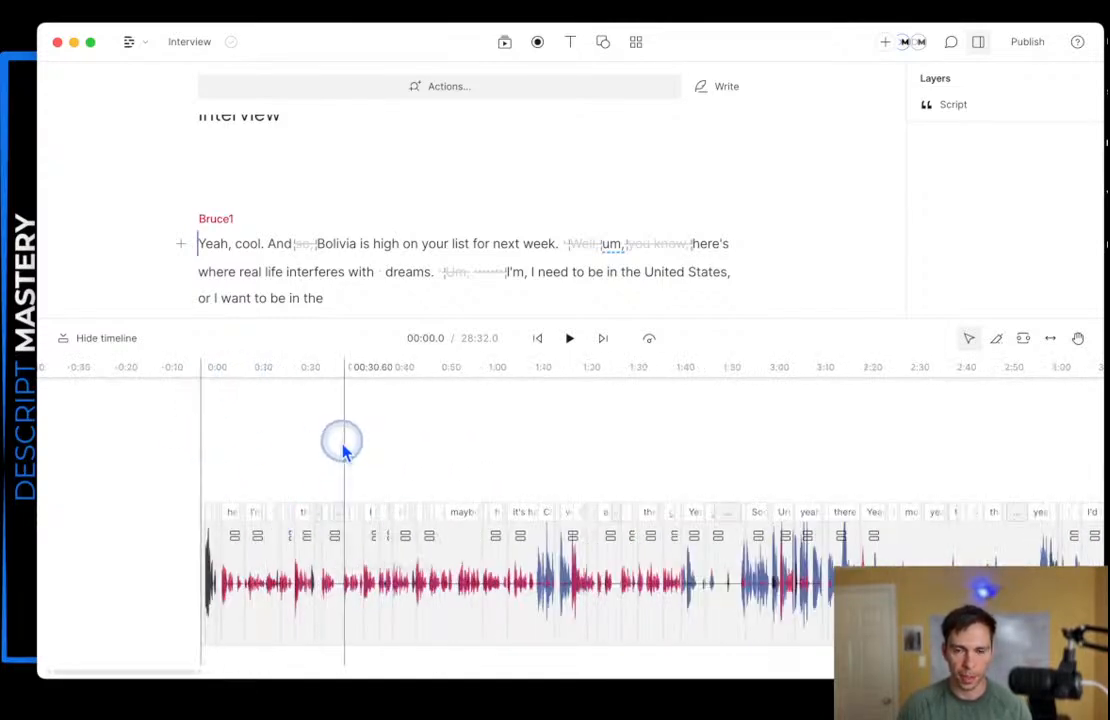
click(255, 570)
scroll(258, 562, up, 1)
scroll(260, 557, up, 4)
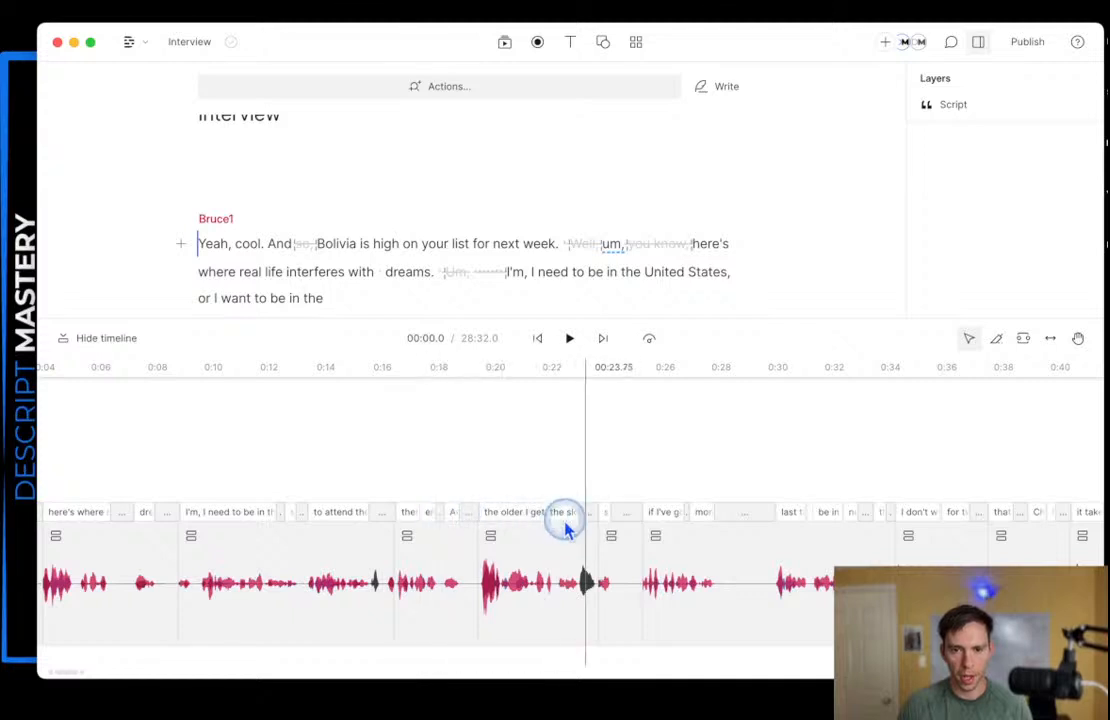
scroll(528, 540, up, 4)
scroll(648, 540, up, 4)
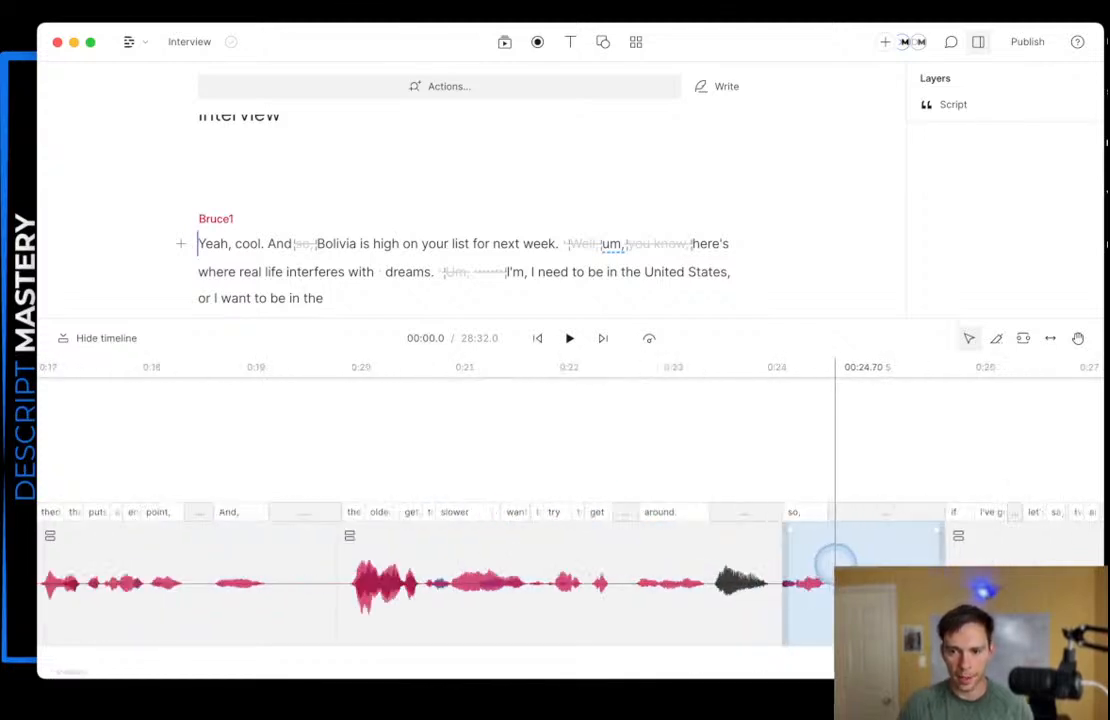
scroll(824, 578, up, 2)
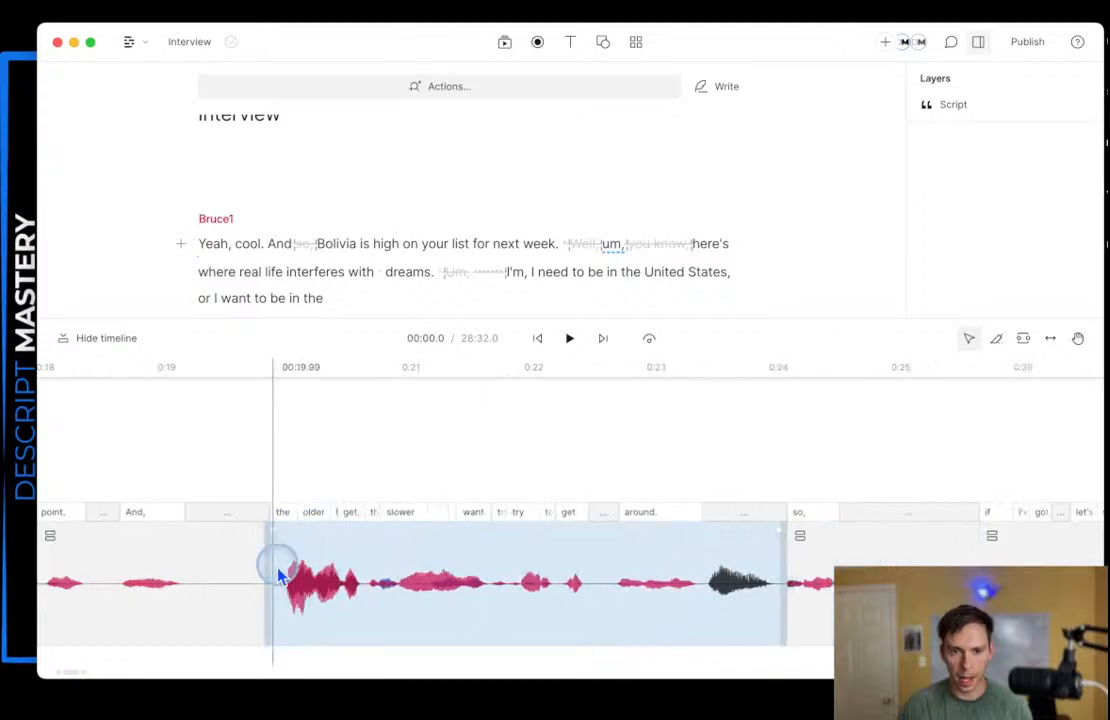
scroll(314, 579, down, 1)
scroll(316, 579, right, 1)
scroll(314, 579, left, 3)
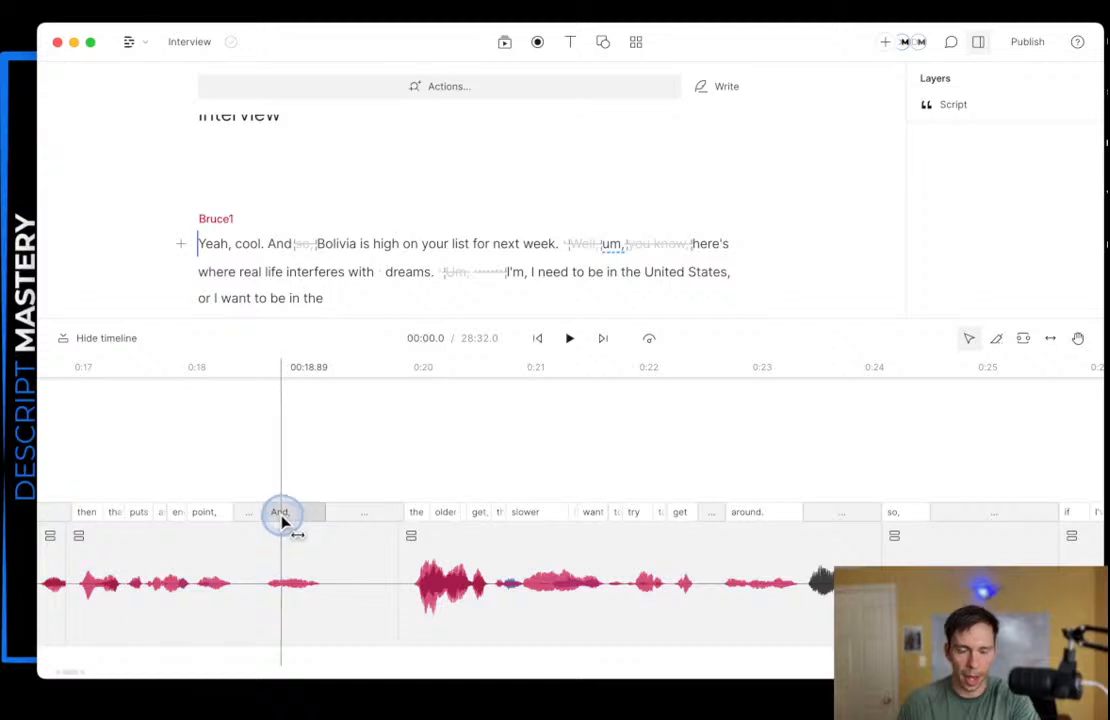
- Shift the word "And," on the timeline to open a 1.15 s gap before it, and try moving it back over the preceding words
drag(281, 518, 416, 530)
click(295, 553)
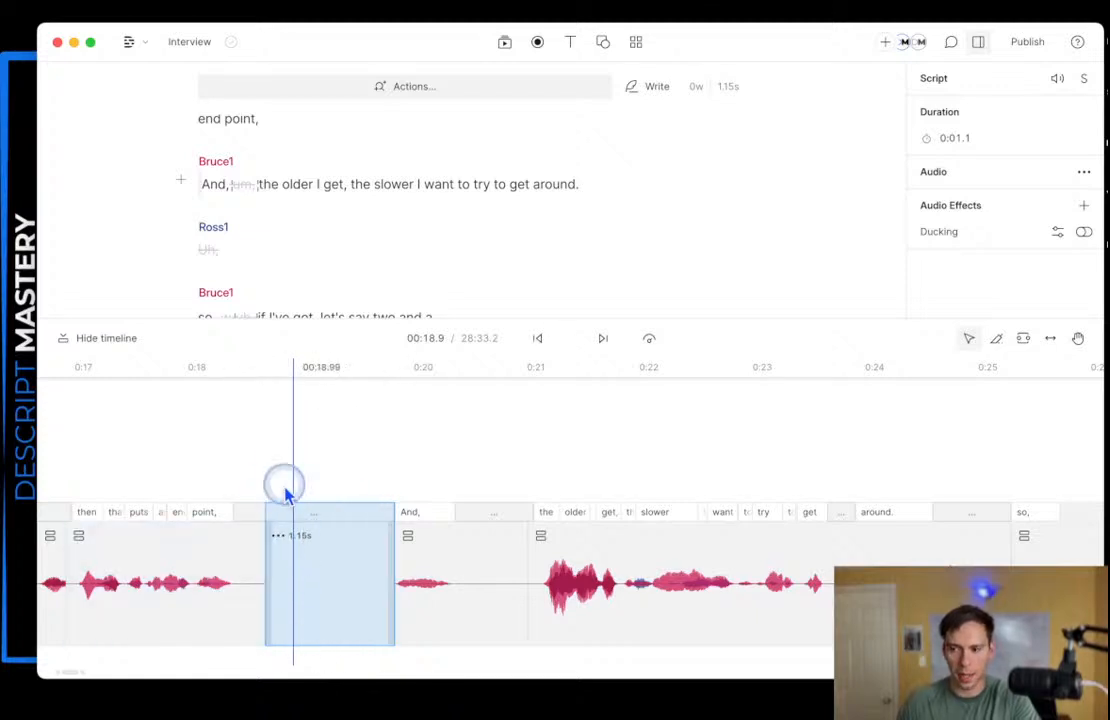
drag(426, 525, 100, 536)
click(167, 558)
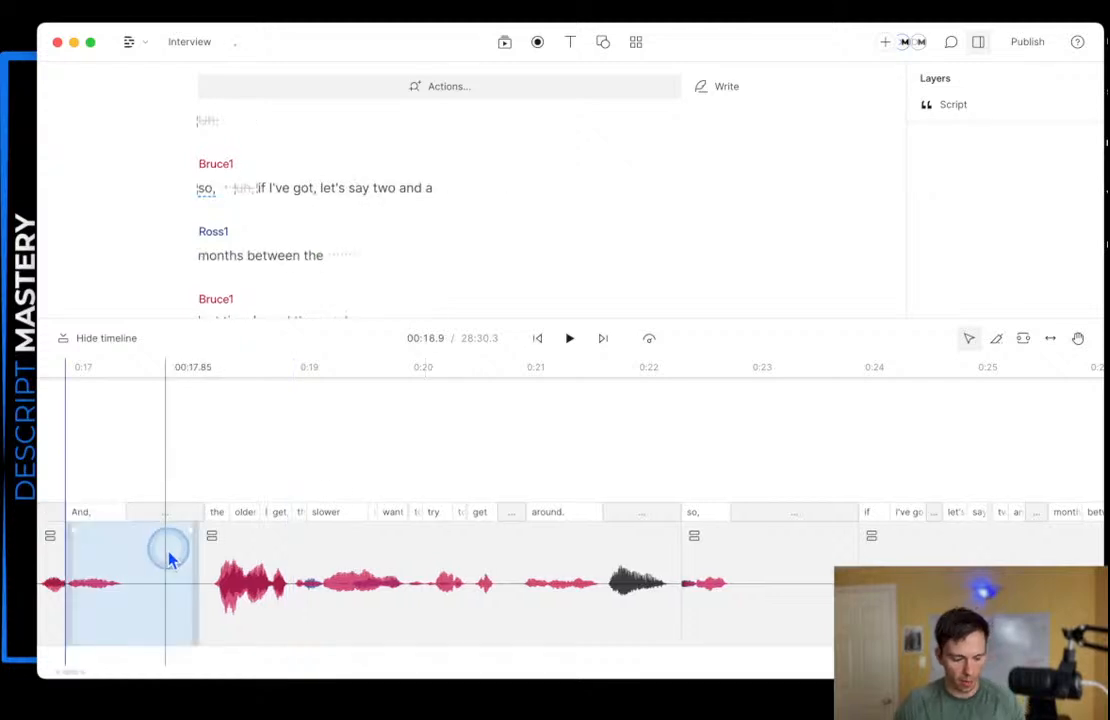
- Undo the last word move and delete the 1.15 s gap before "And,"
key(super+z)
click(362, 585)
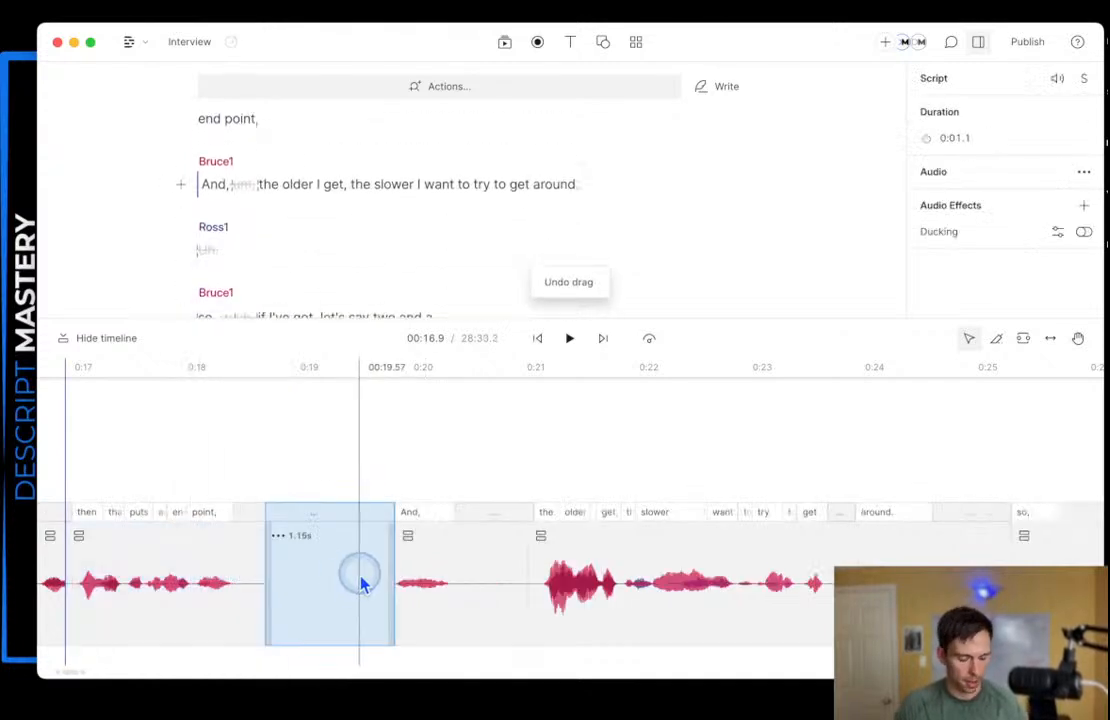
key(BackSpace)
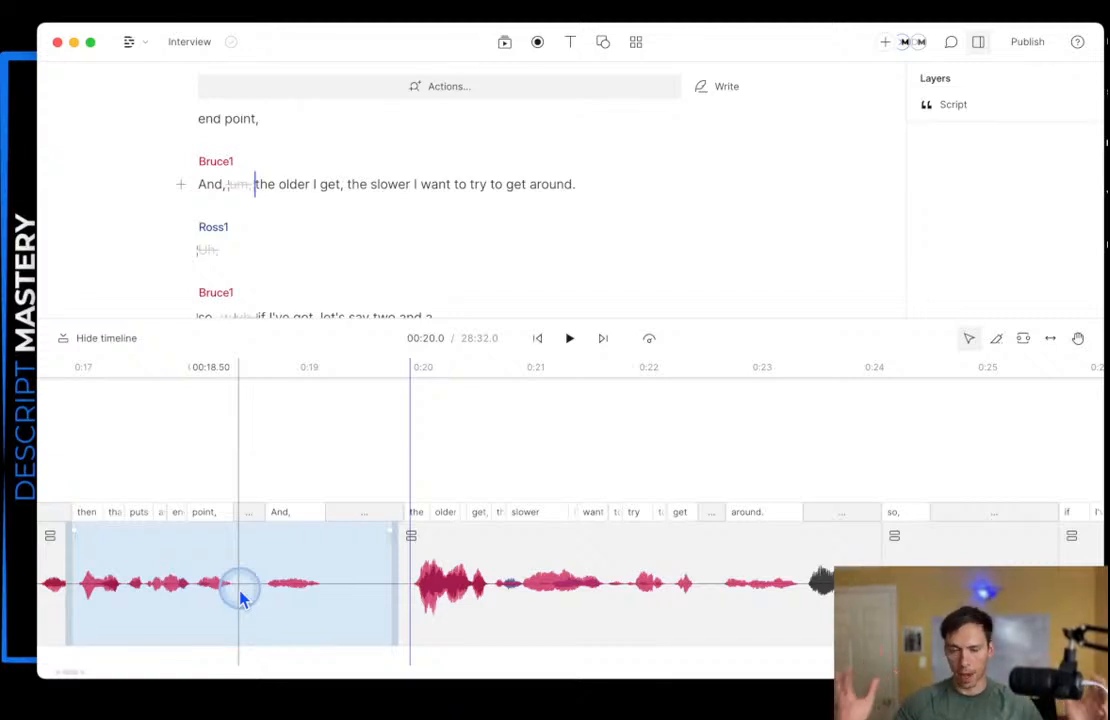
click(402, 548)
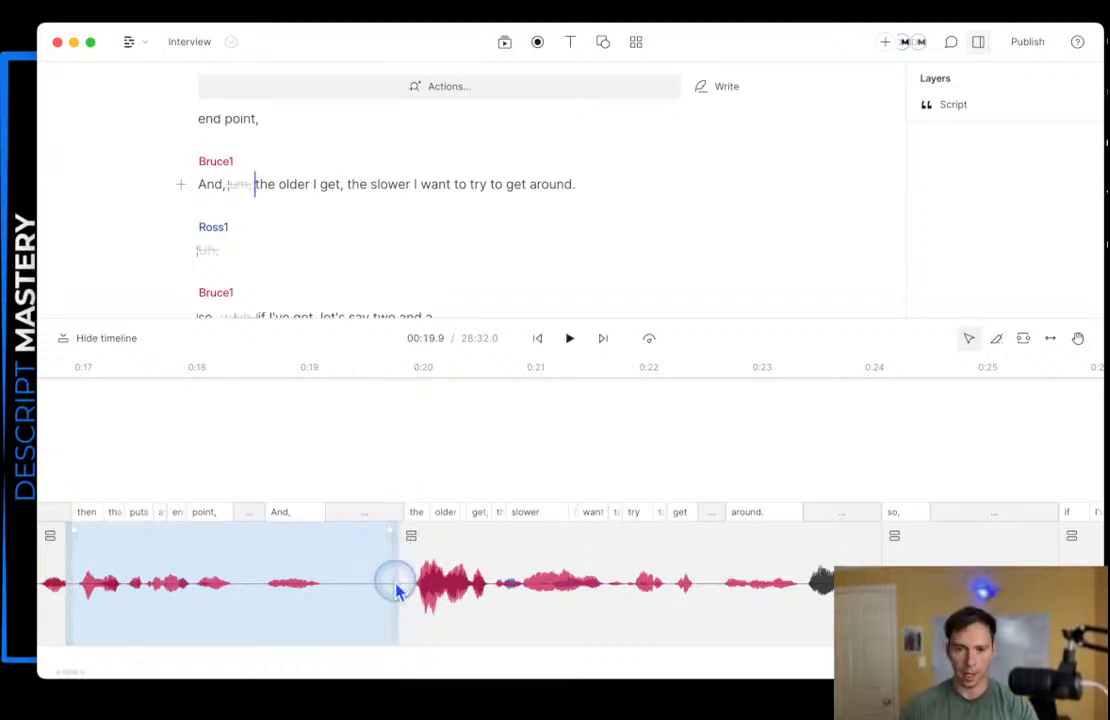
- Try extending the end of the clip containing "And," and trimming it back past that word, undoing each edit
drag(397, 581, 789, 601)
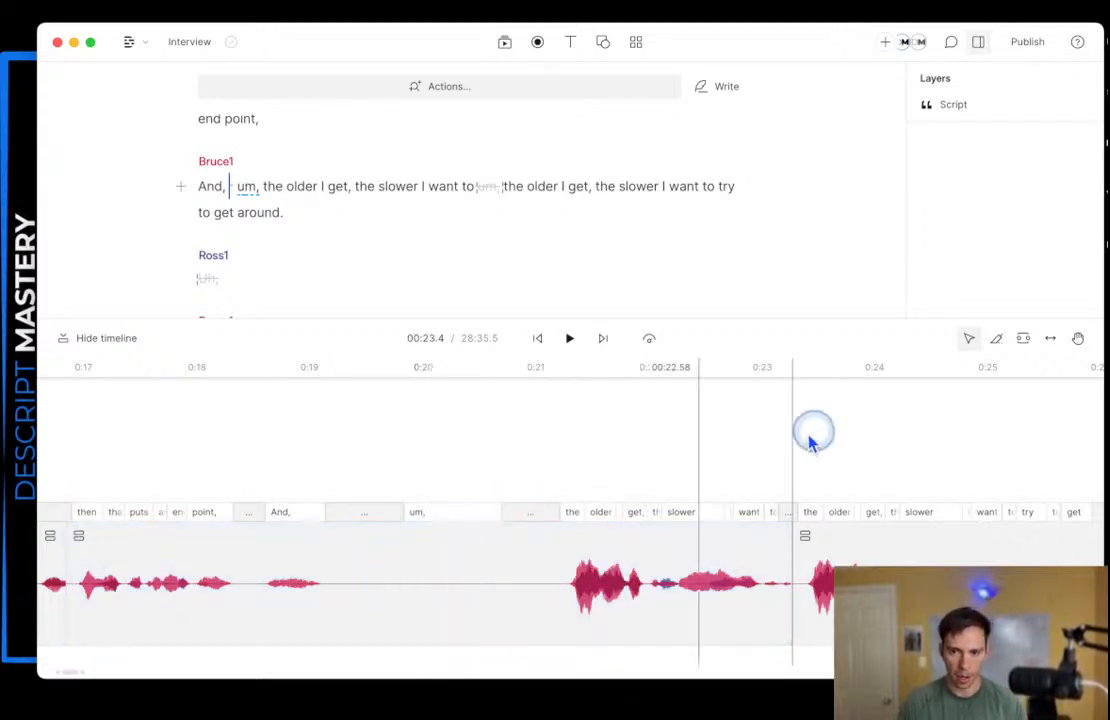
key(super+z)
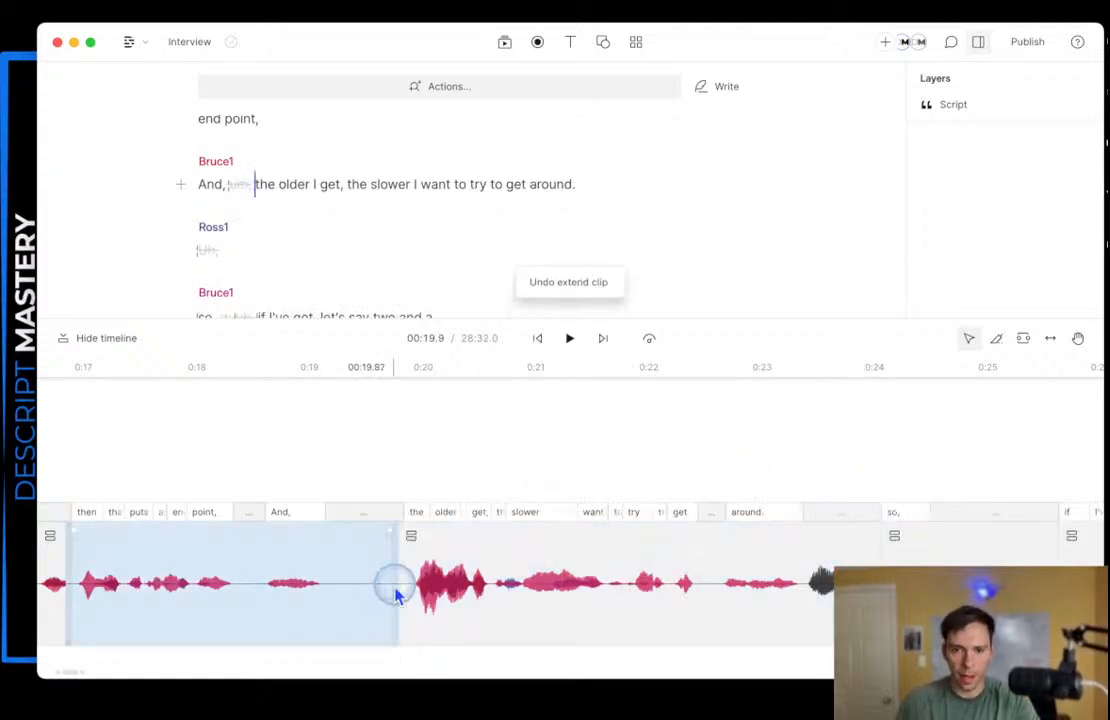
drag(365, 579, 245, 593)
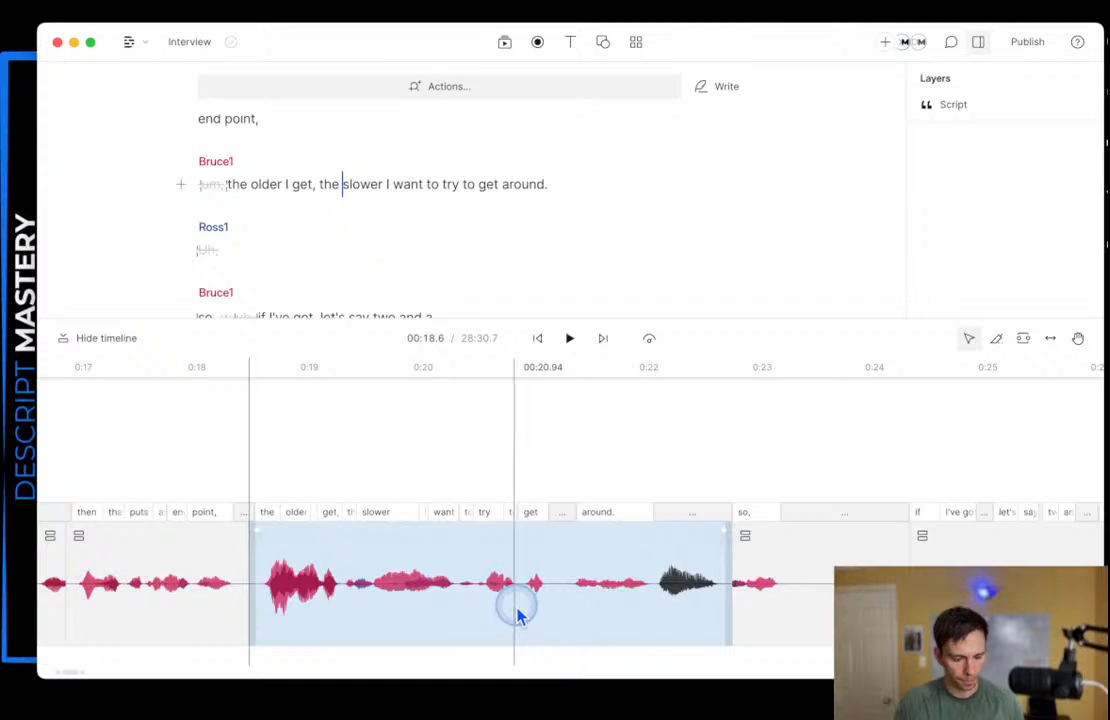
key(super+z)
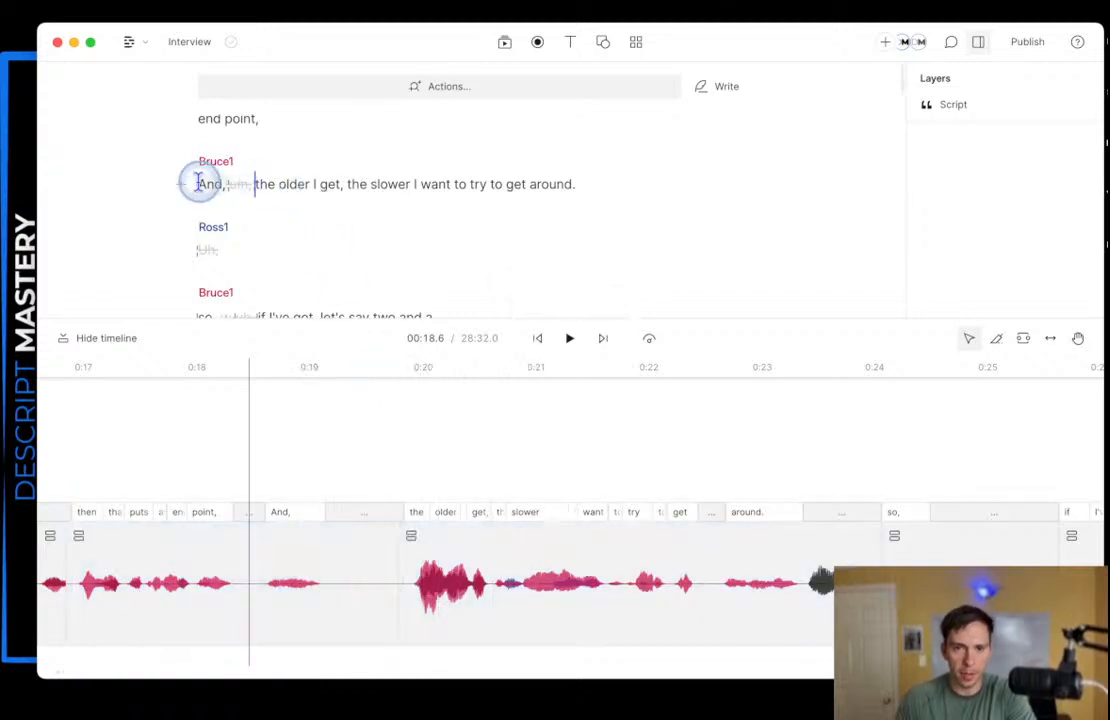
- Delete the word "And," from Bruce1's script line before "the older I get", and undo the deletion
drag(197, 183, 224, 186)
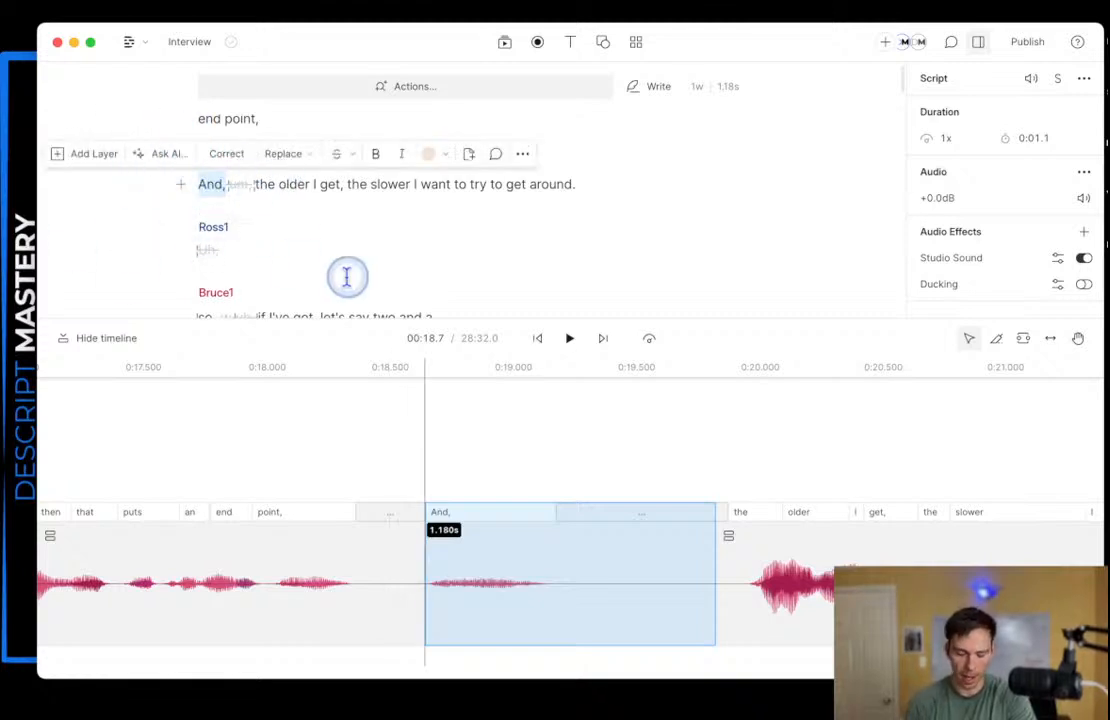
key(BackSpace)
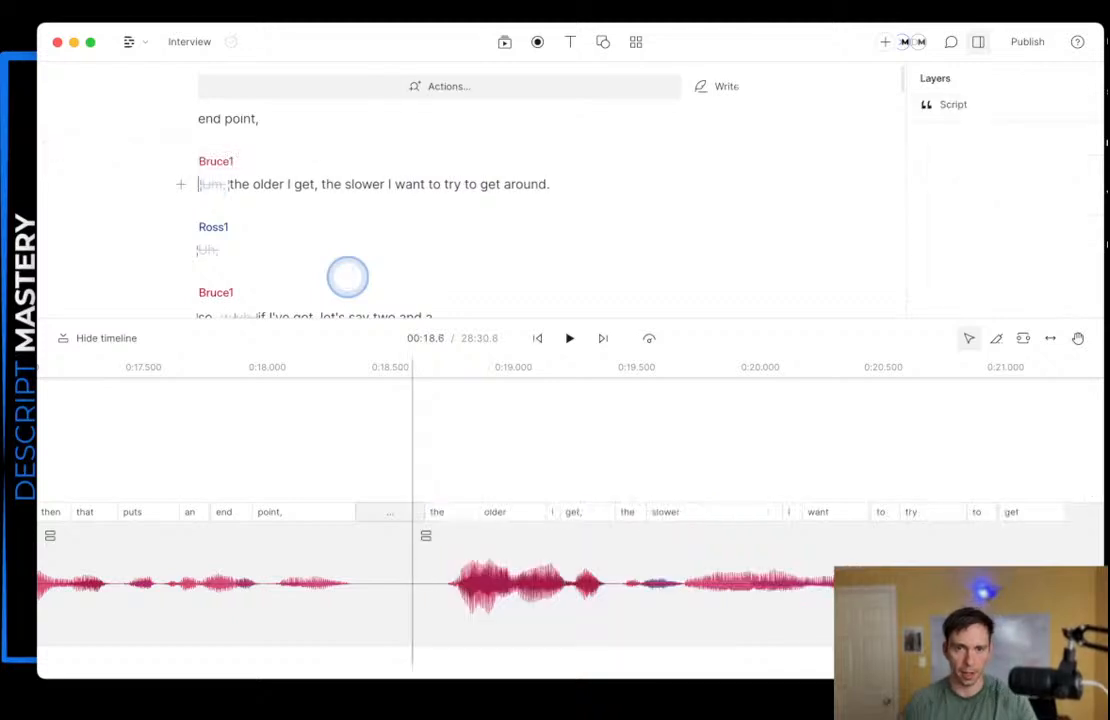
key(super+z)
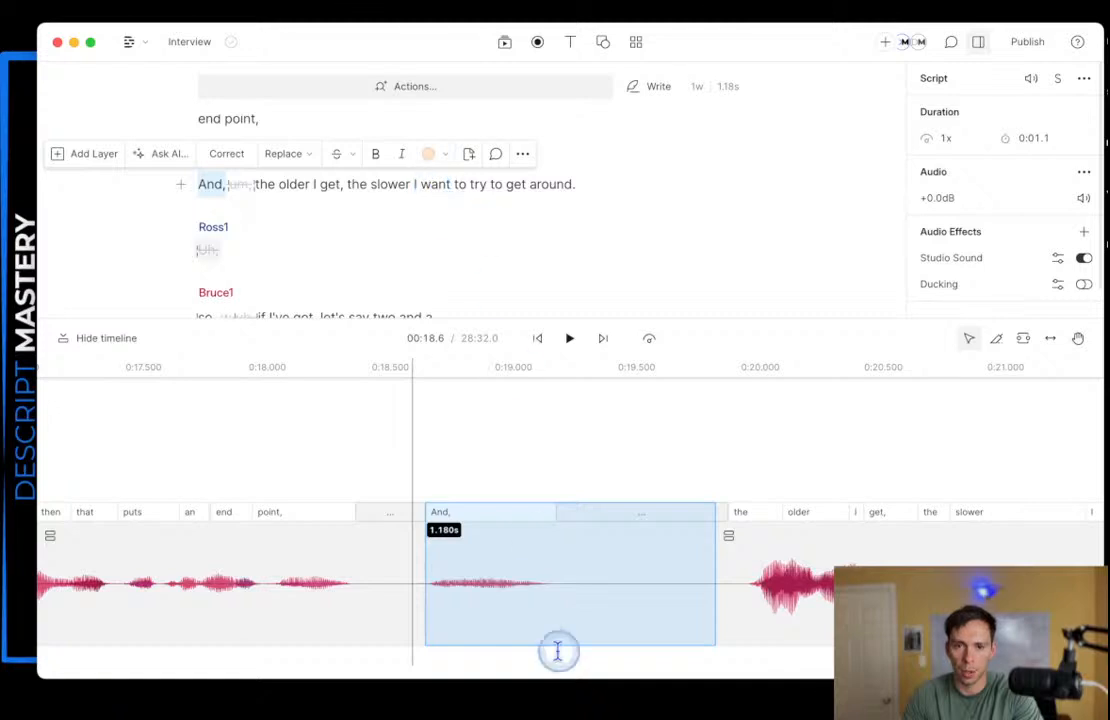
click(751, 424)
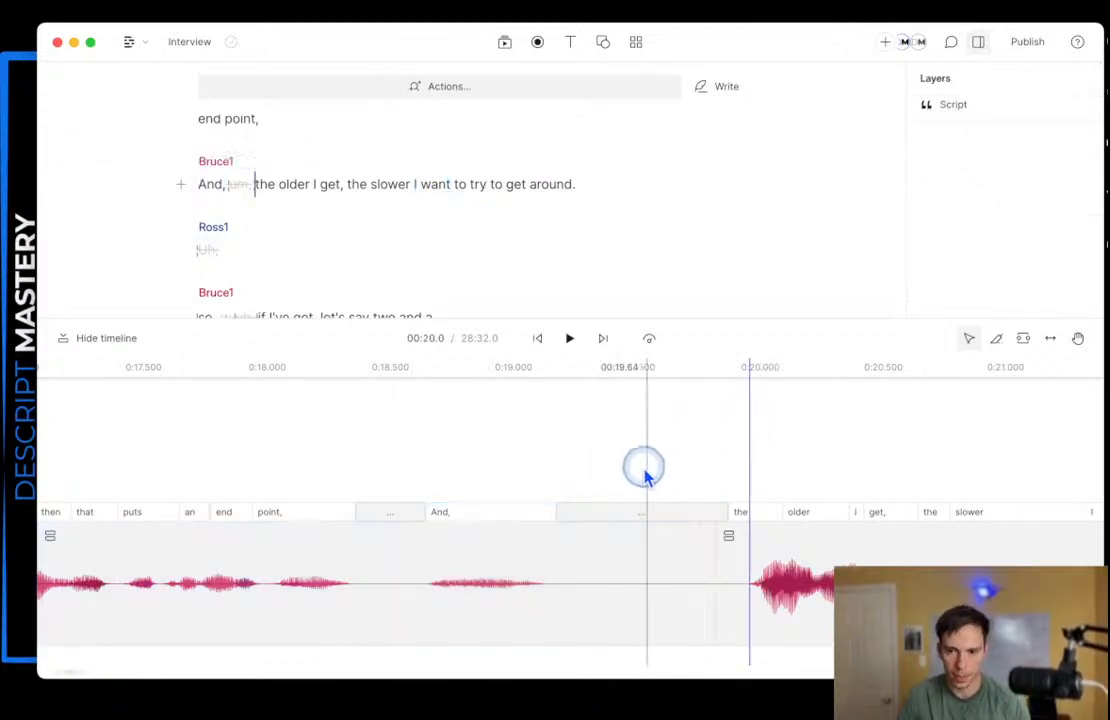
- Try trimming about 1 s off the start of the "so," clip after "around.", and undo the trim
scroll(654, 465, down, 3)
scroll(647, 478, down, 2)
scroll(721, 580, right, 4)
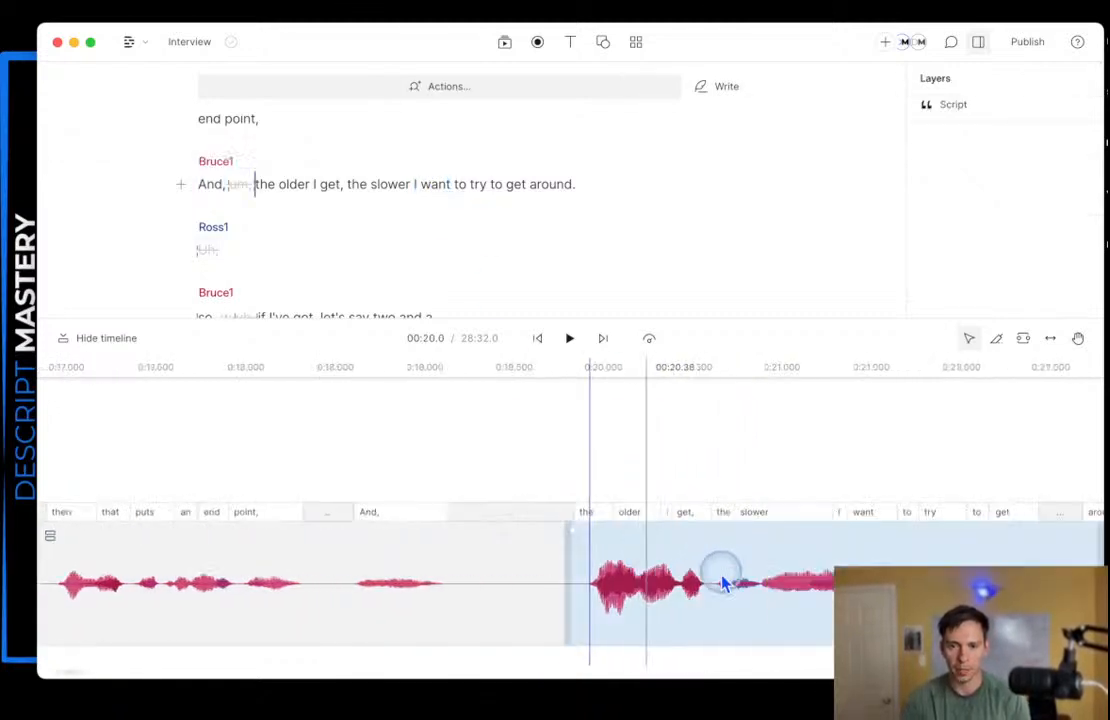
scroll(708, 592, right, 3)
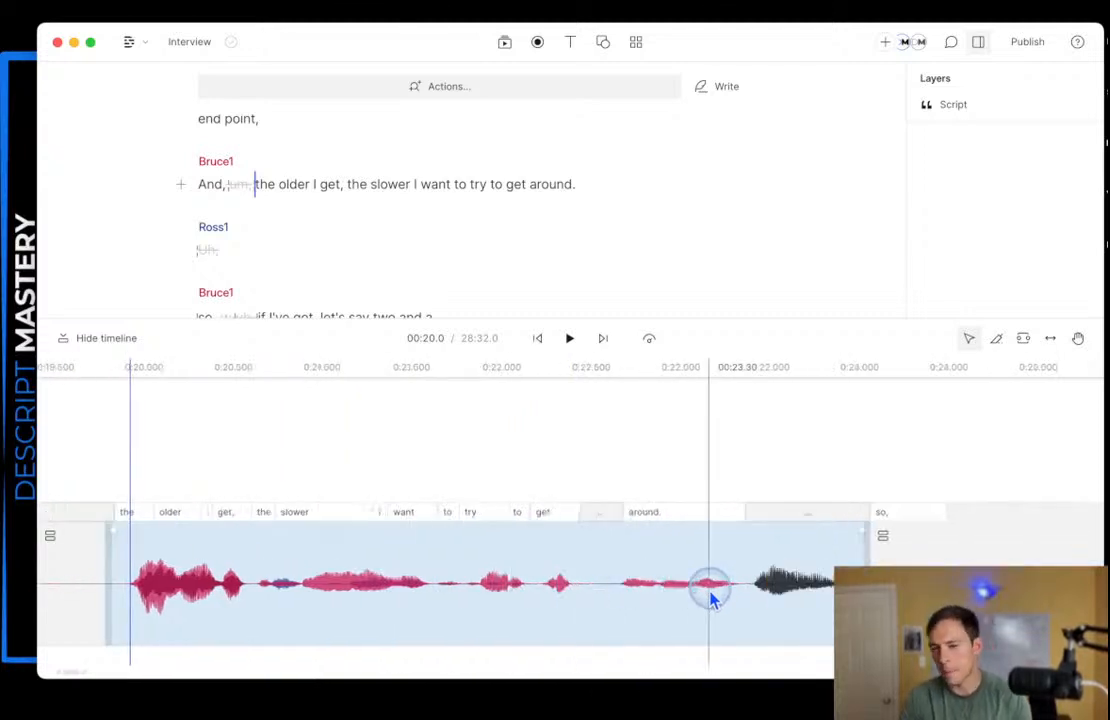
drag(778, 610, 582, 563)
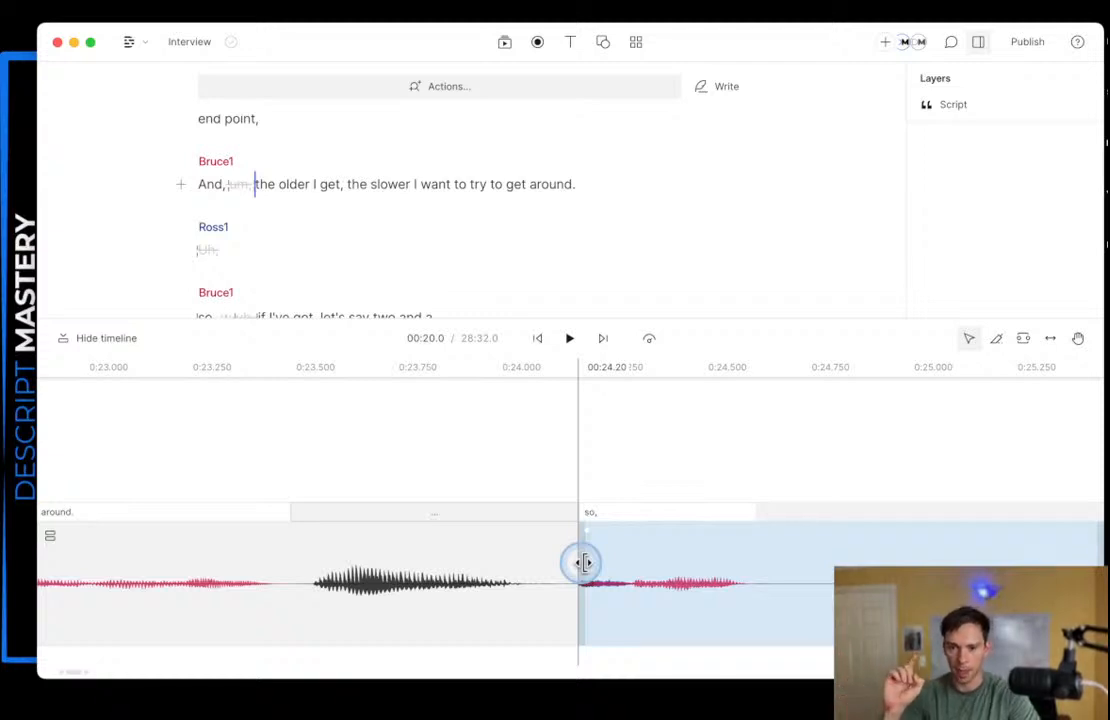
click(582, 563)
drag(584, 572, 1021, 590)
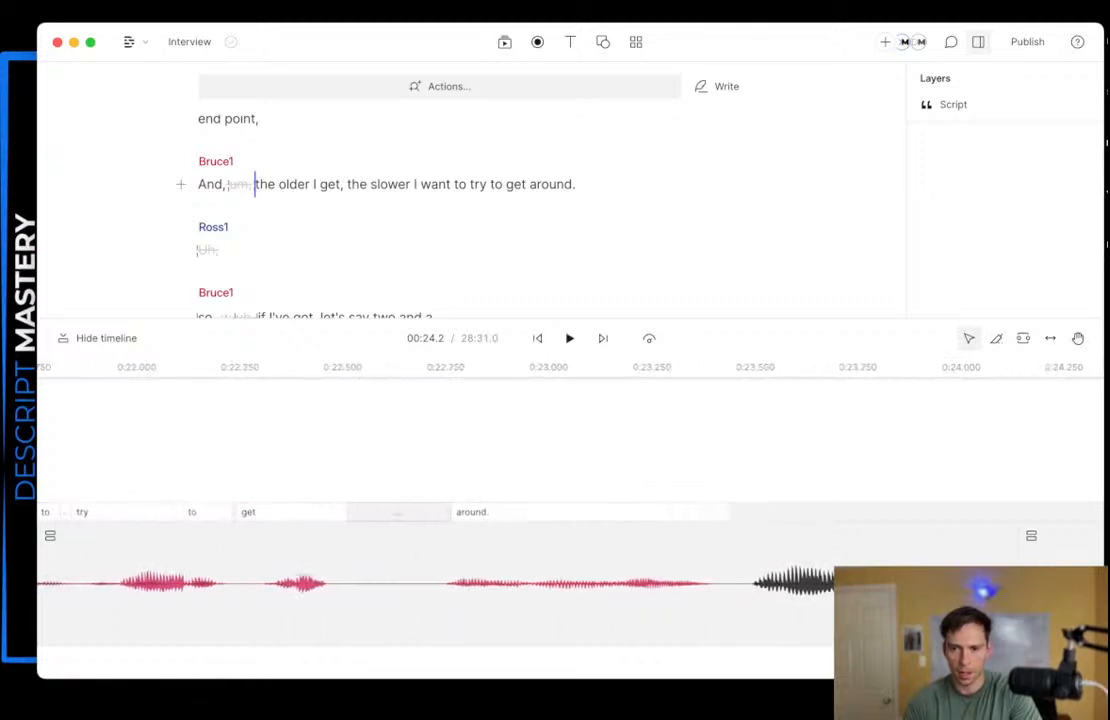
scroll(952, 590, down, 2)
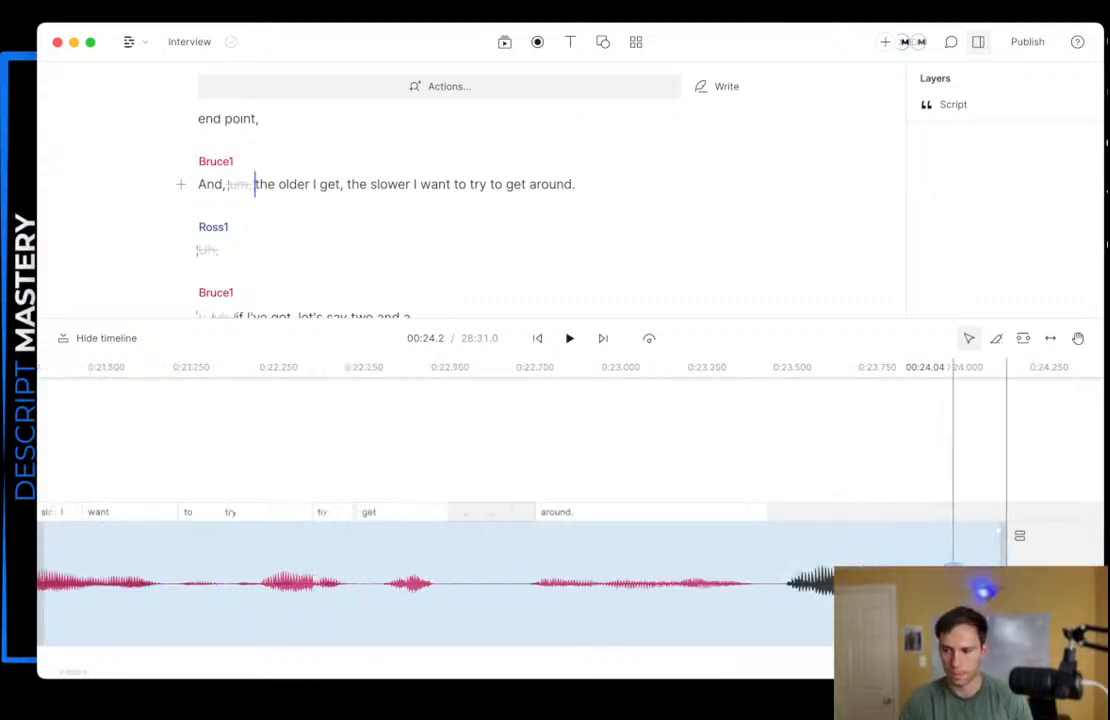
scroll(955, 572, down, 1)
scroll(880, 572, right, 2)
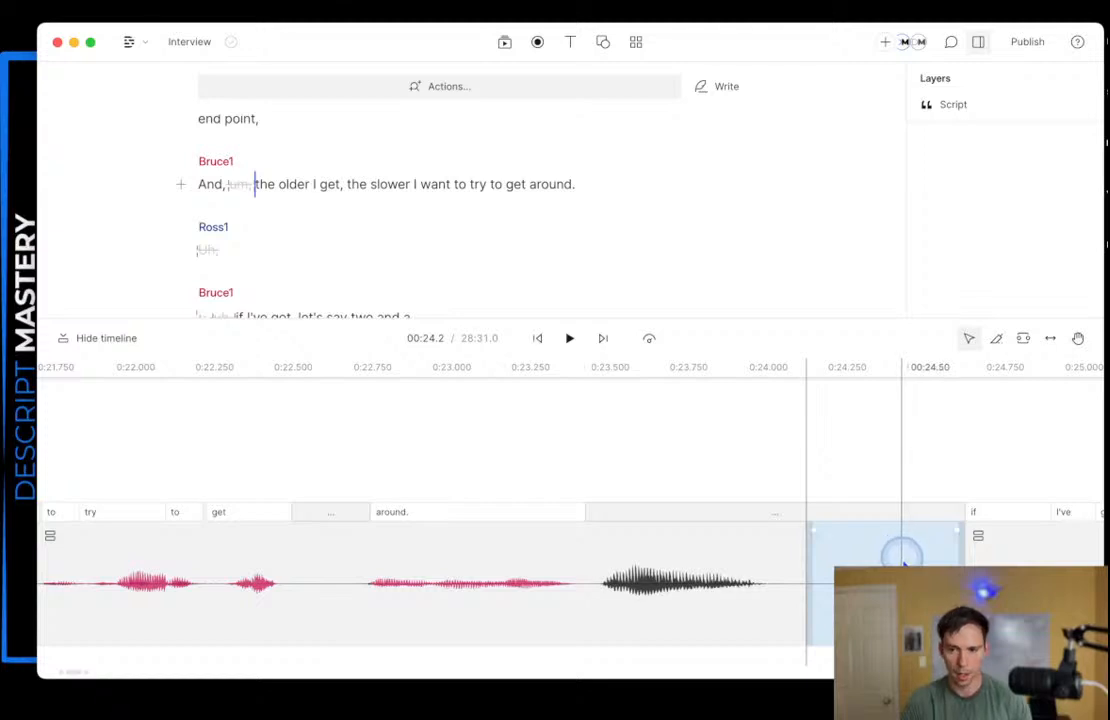
key(super+z)
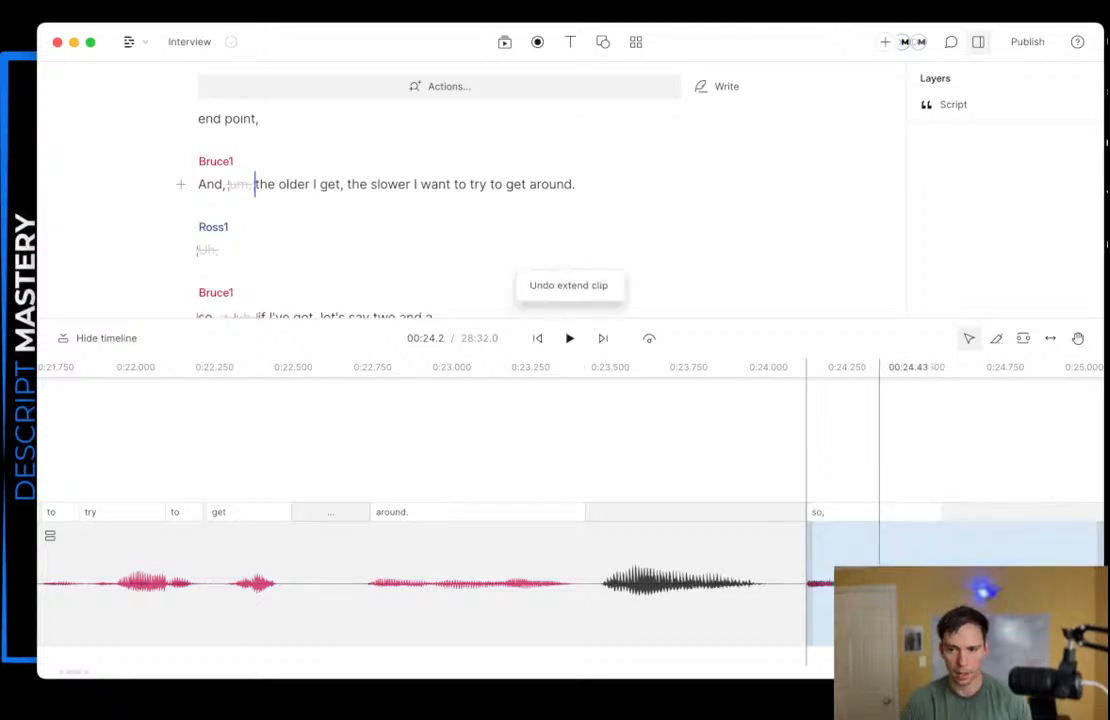
- Place the playhead at the start of the word "so," on the timeline and bring its script line into view
click(850, 478)
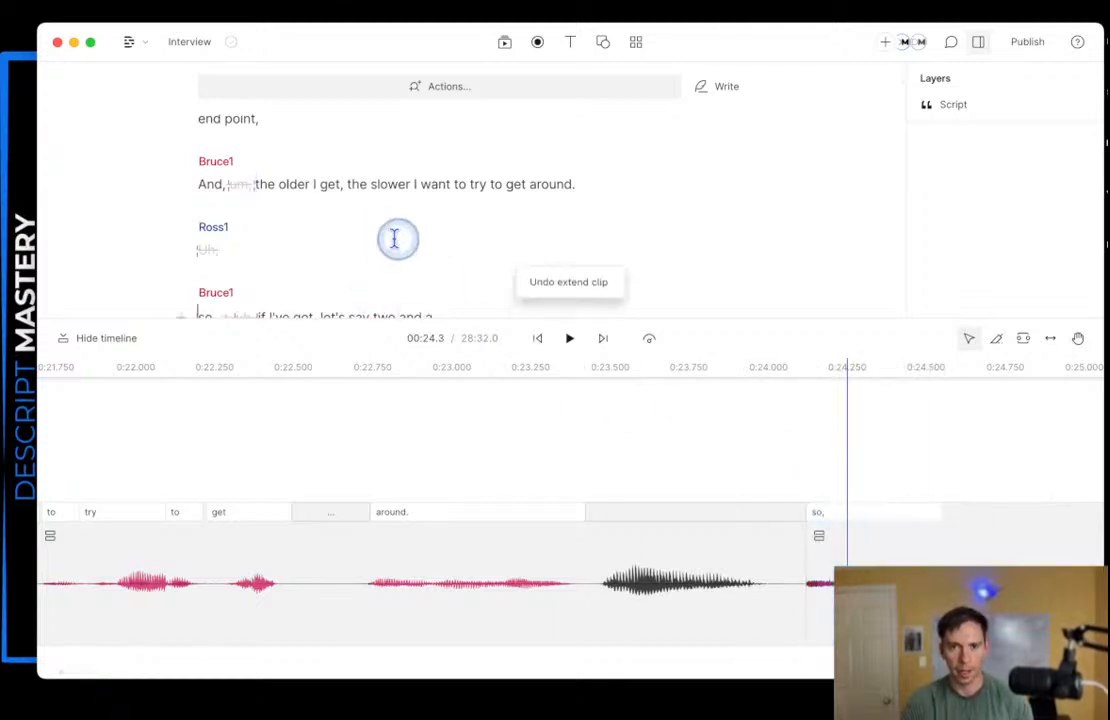
scroll(238, 270, down, 2)
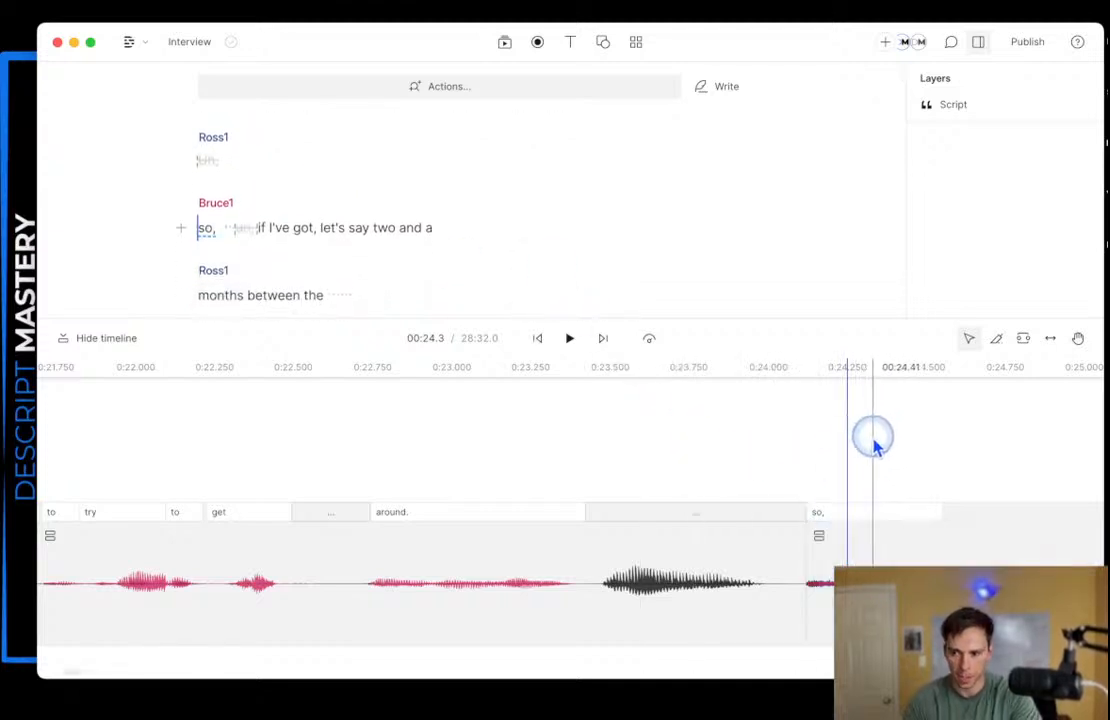
click(813, 471)
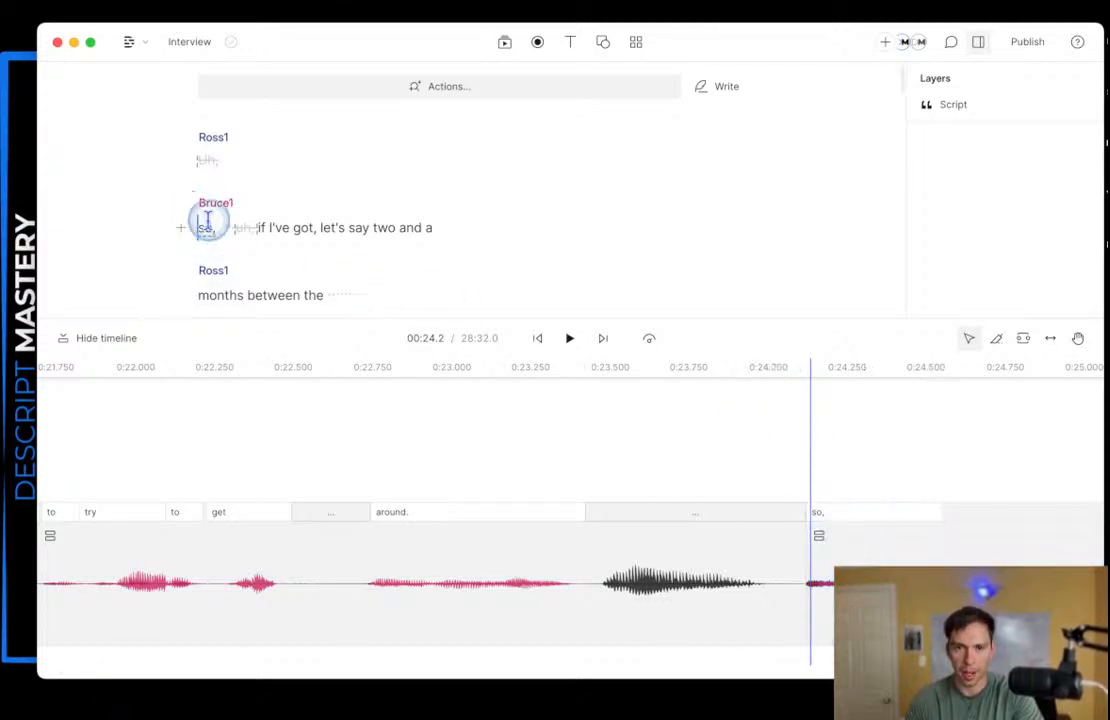
- Strike out the word "so," before "if I've got, let's say two and a" in the script
click(995, 446)
click(535, 434)
click(350, 425)
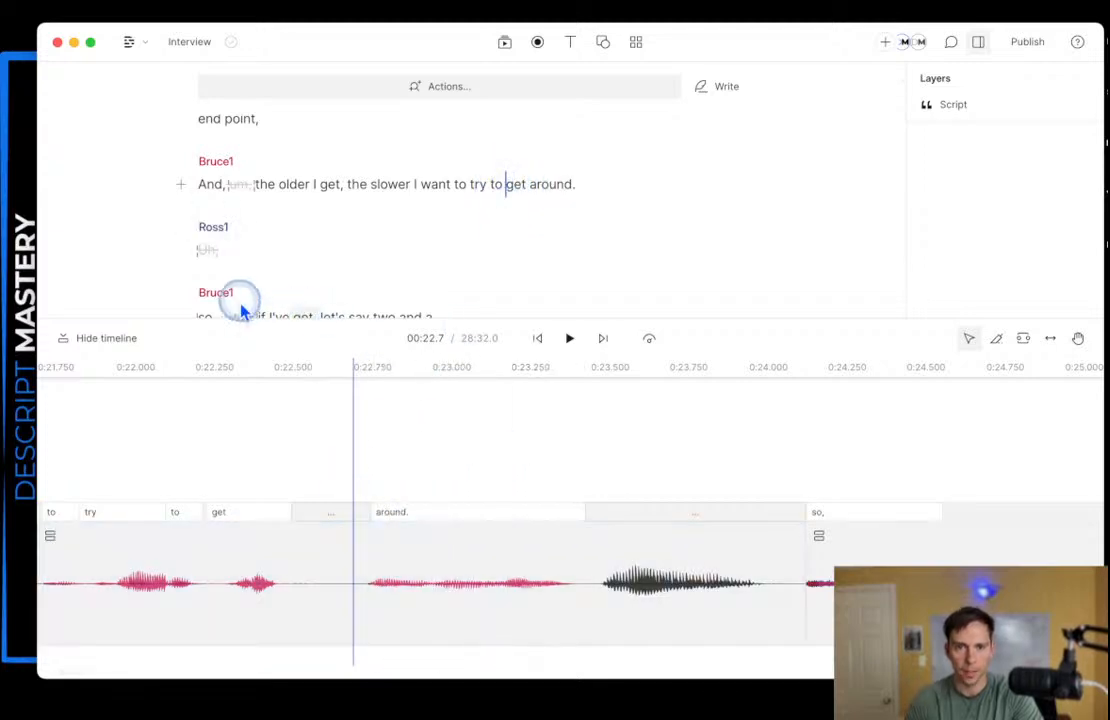
click(882, 468)
click(914, 470)
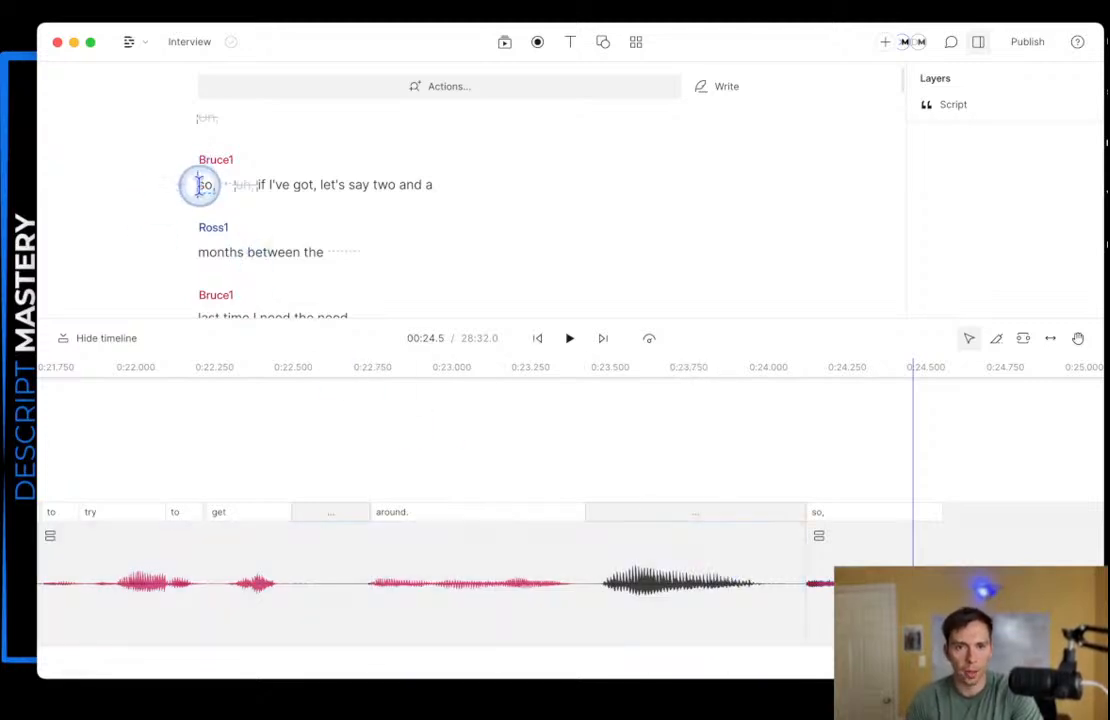
double_click(205, 187)
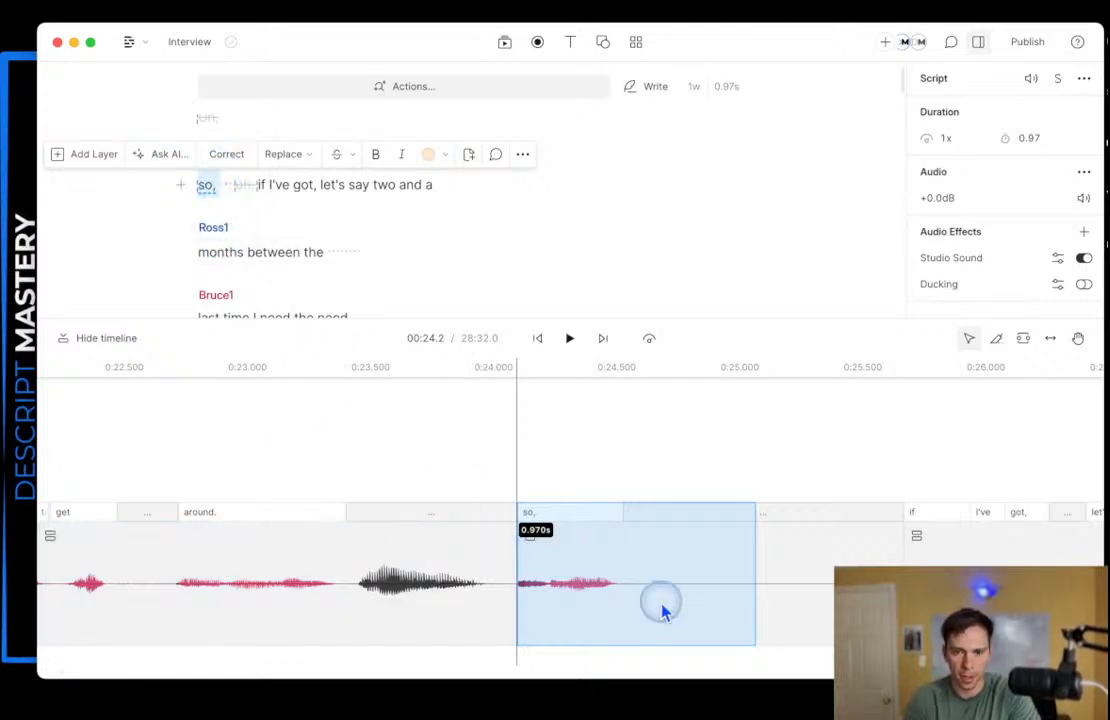
click(337, 160)
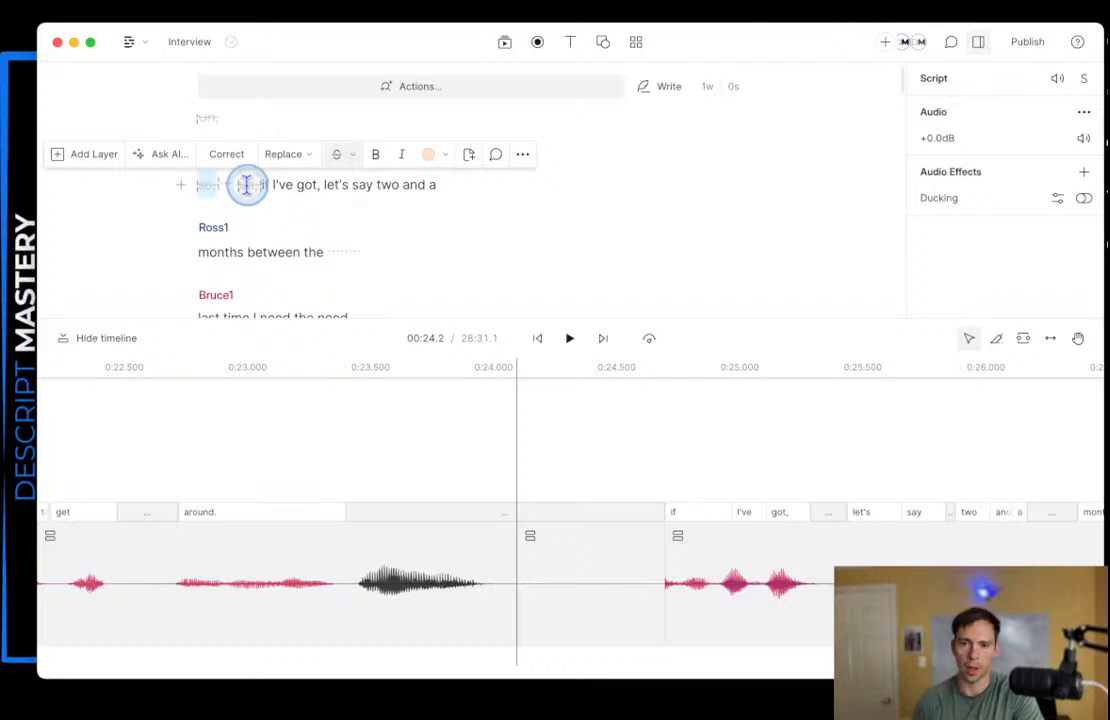
- Select the silent clip before "if I've got" and play back the transition from "around." into that line
click(618, 555)
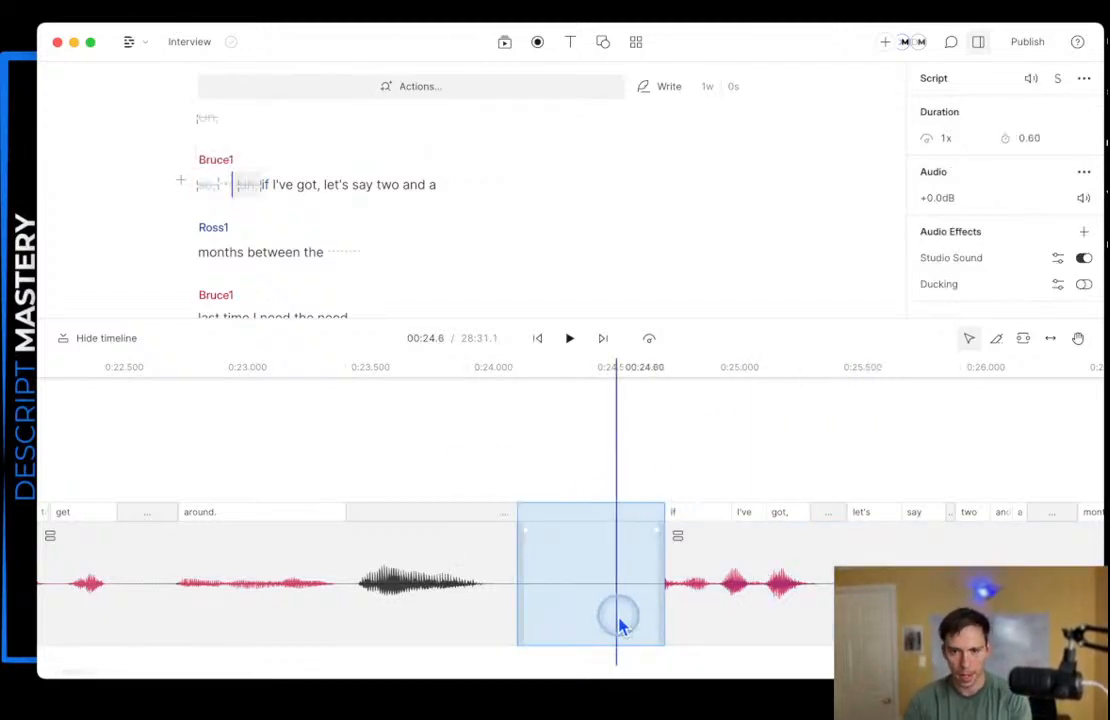
scroll(686, 612, up, 1)
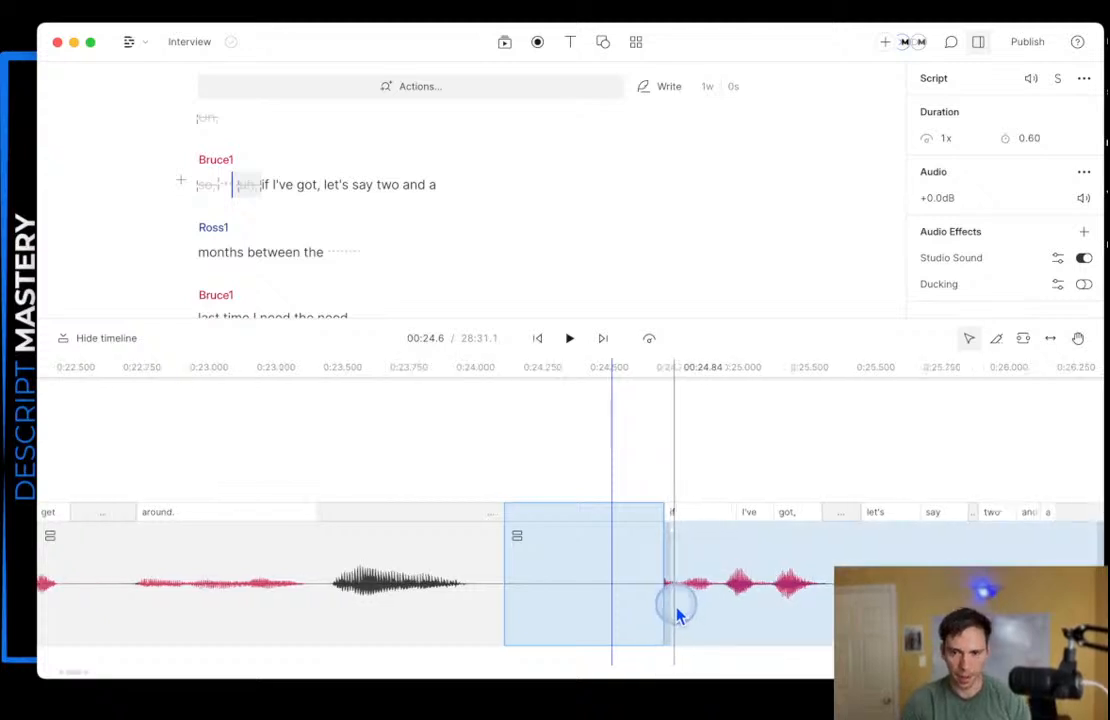
scroll(678, 614, up, 4)
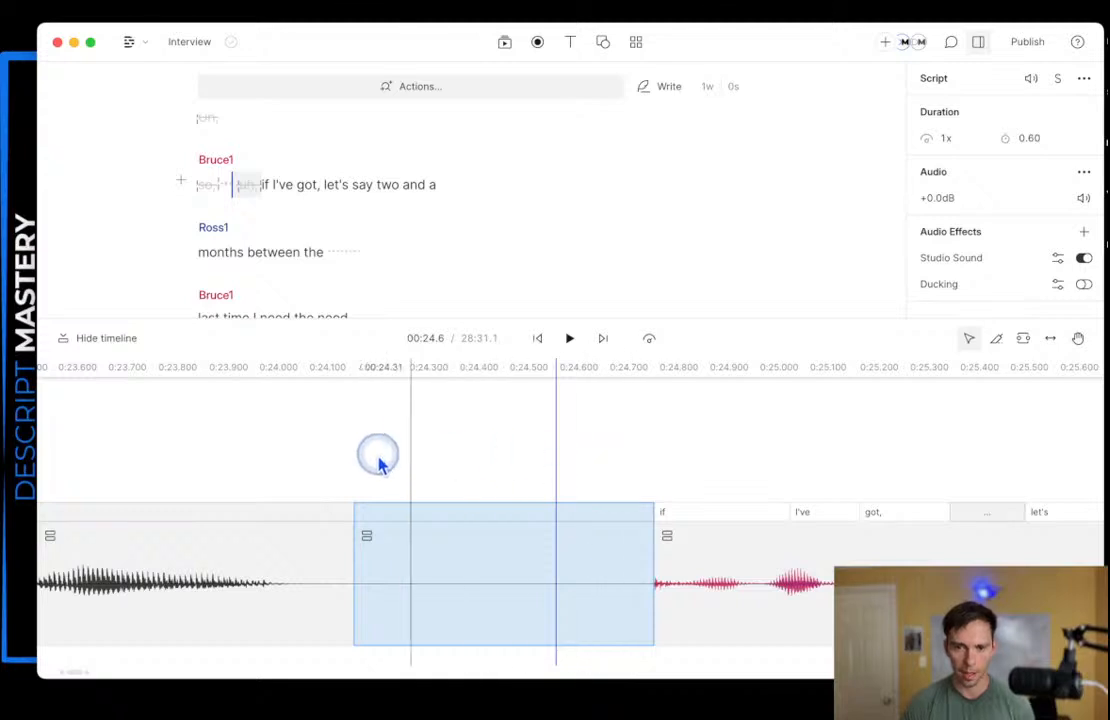
click(286, 452)
key(space)
key(space)
- Find the cut between "then," and "I don't want to go" in the timeline and play it back
scroll(570, 588, down, 5)
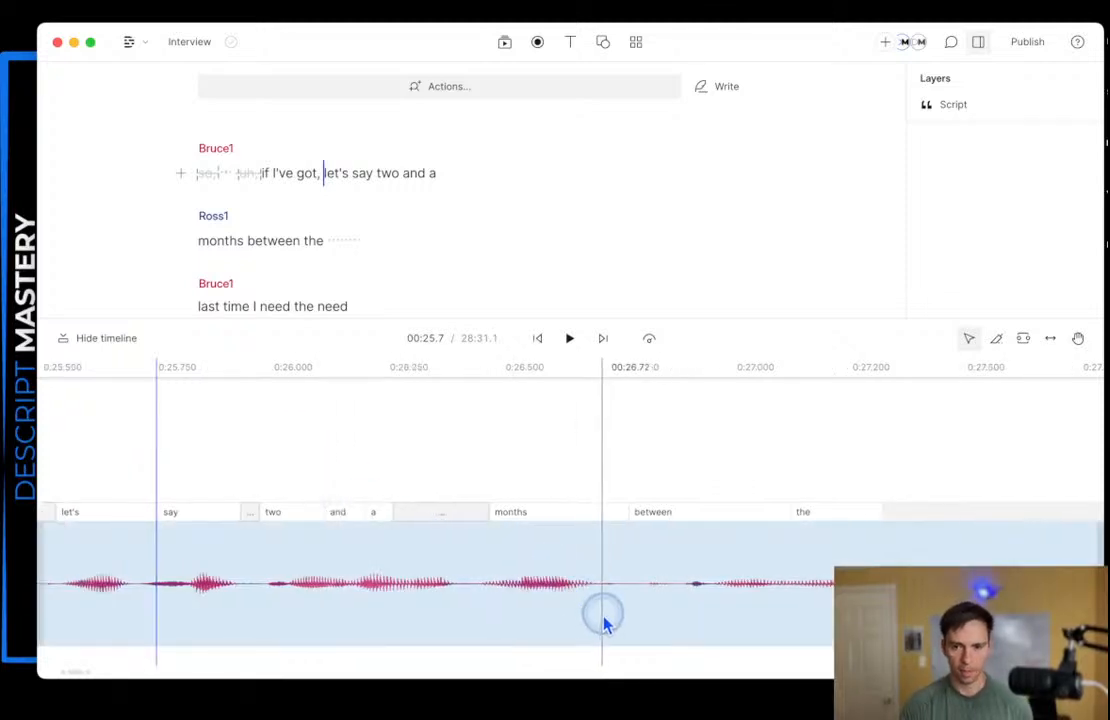
scroll(607, 597, right, 8)
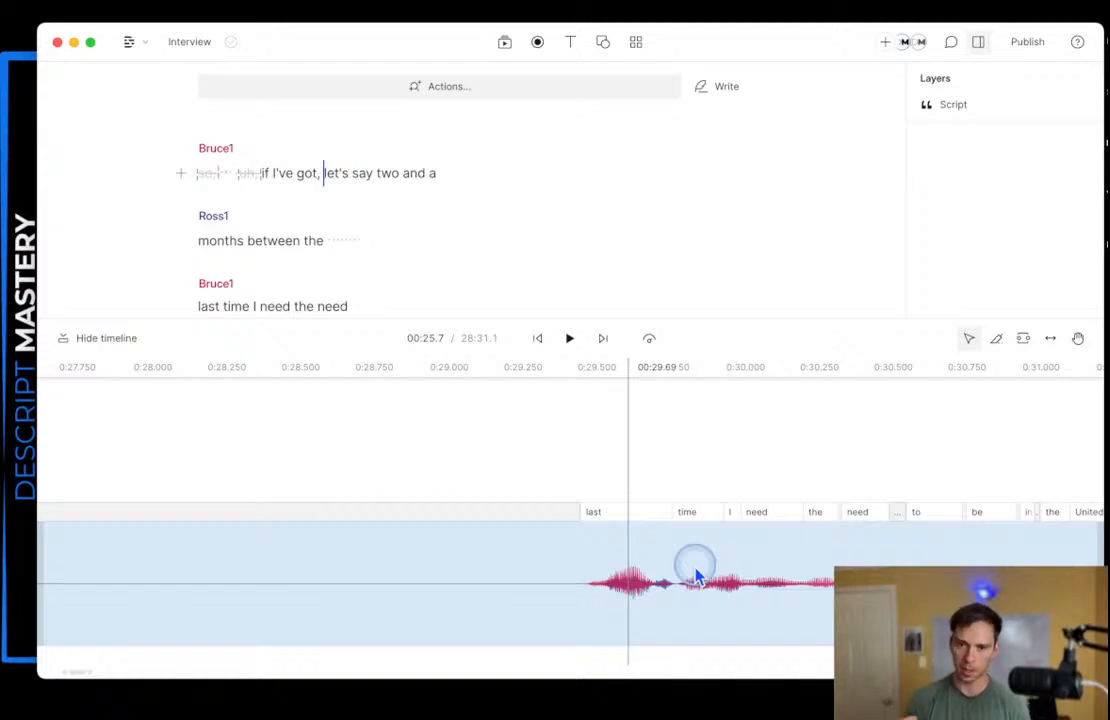
scroll(654, 525, right, 4)
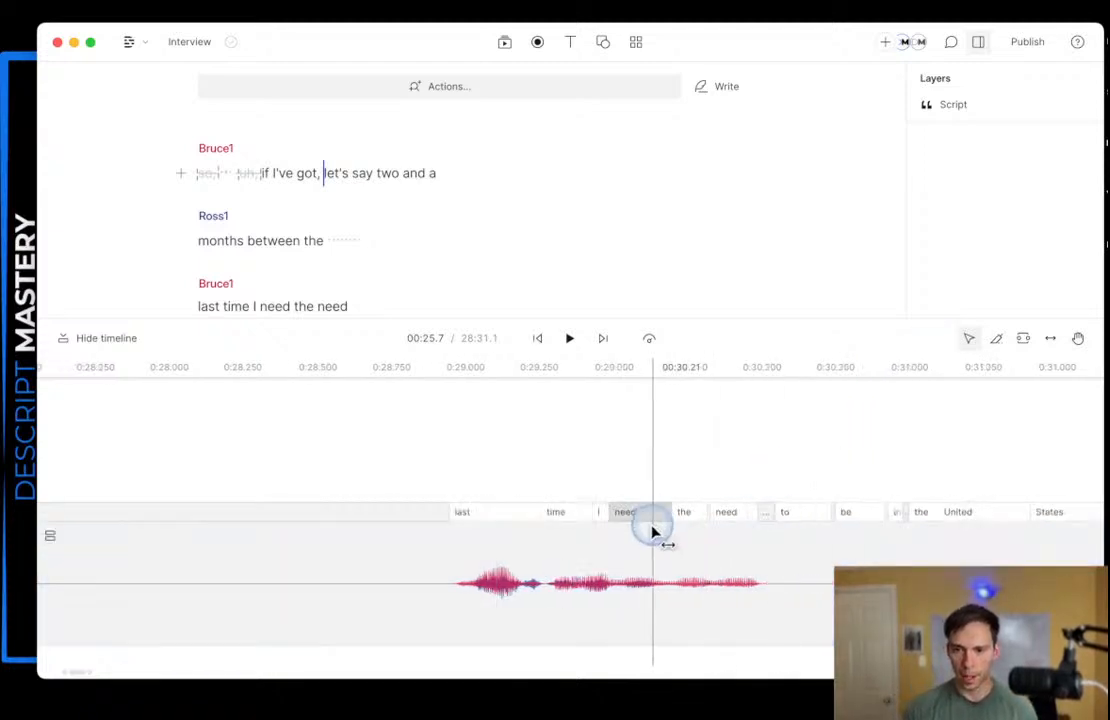
scroll(654, 540, right, 8)
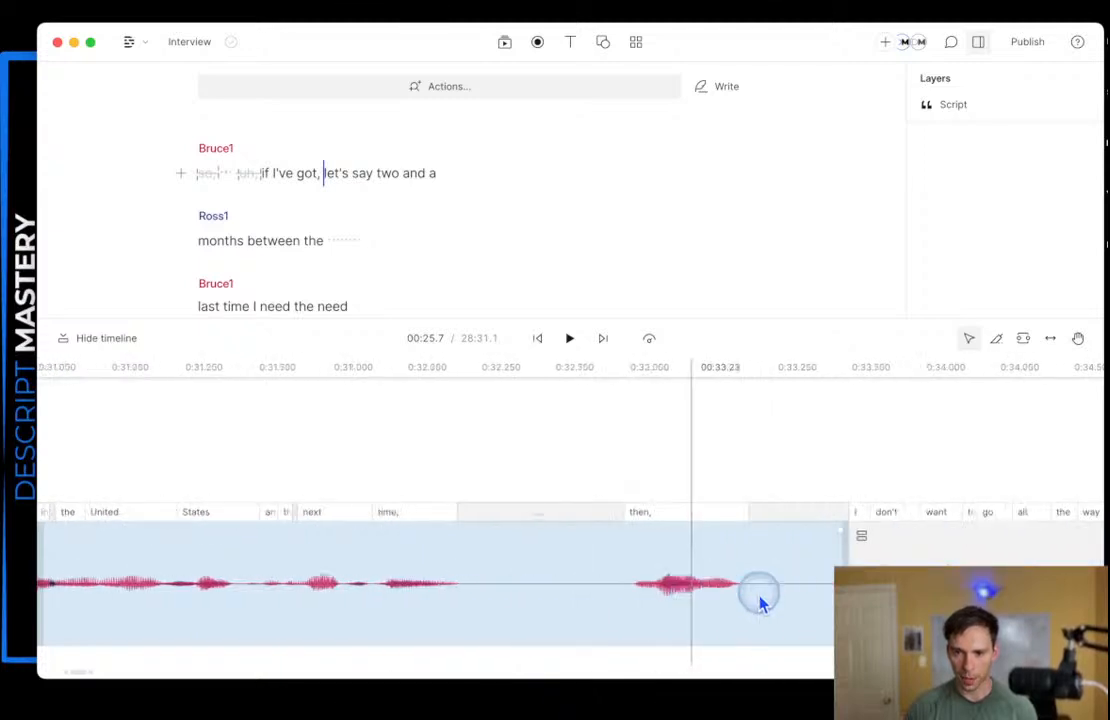
scroll(854, 614, up, 5)
click(741, 471)
key(space)
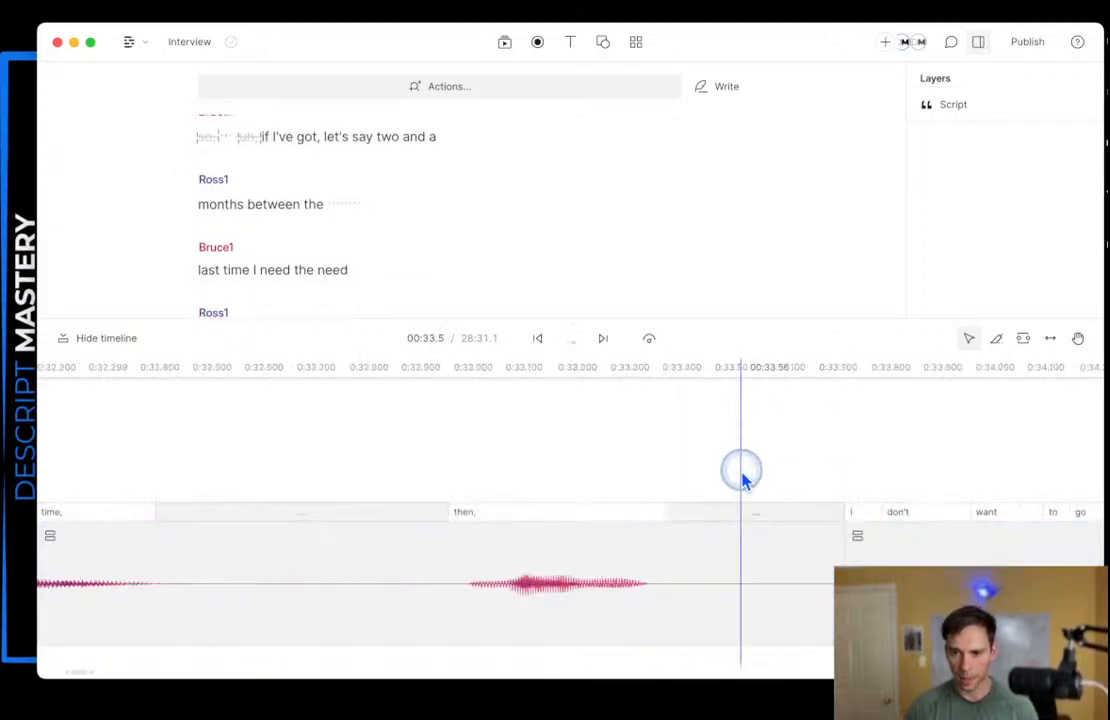
key(space)
- Extend the start of the "I don't want to go" clip to restore the removed words "you know,"
scroll(451, 609, left, 8)
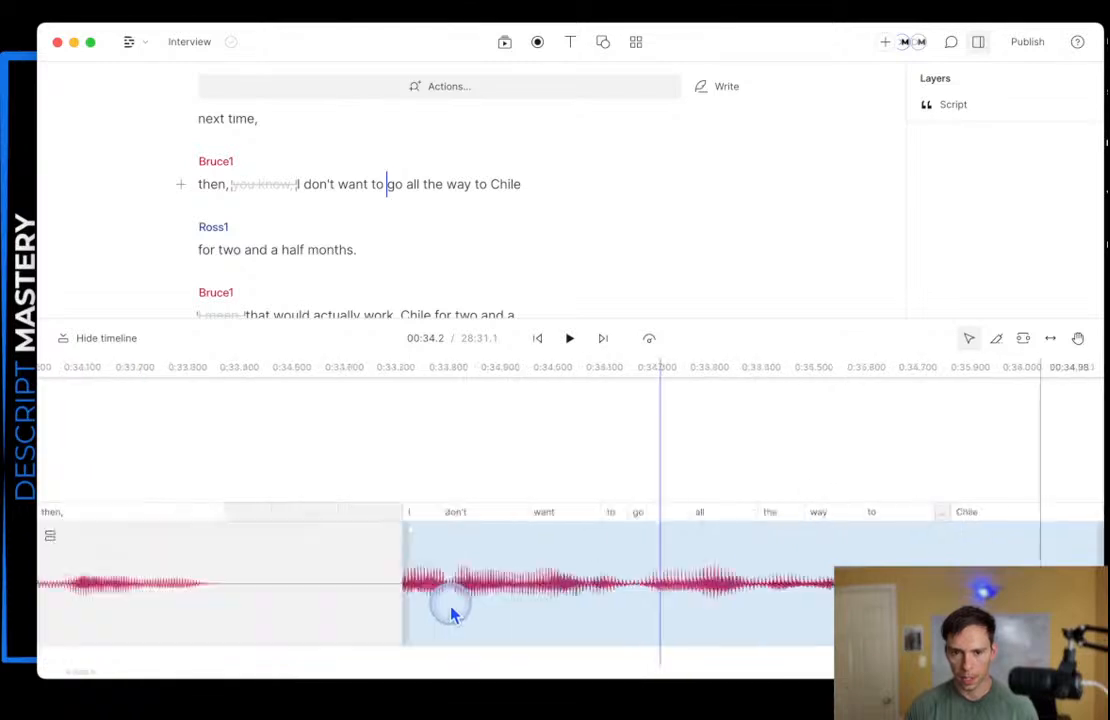
drag(713, 590, 527, 619)
click(568, 584)
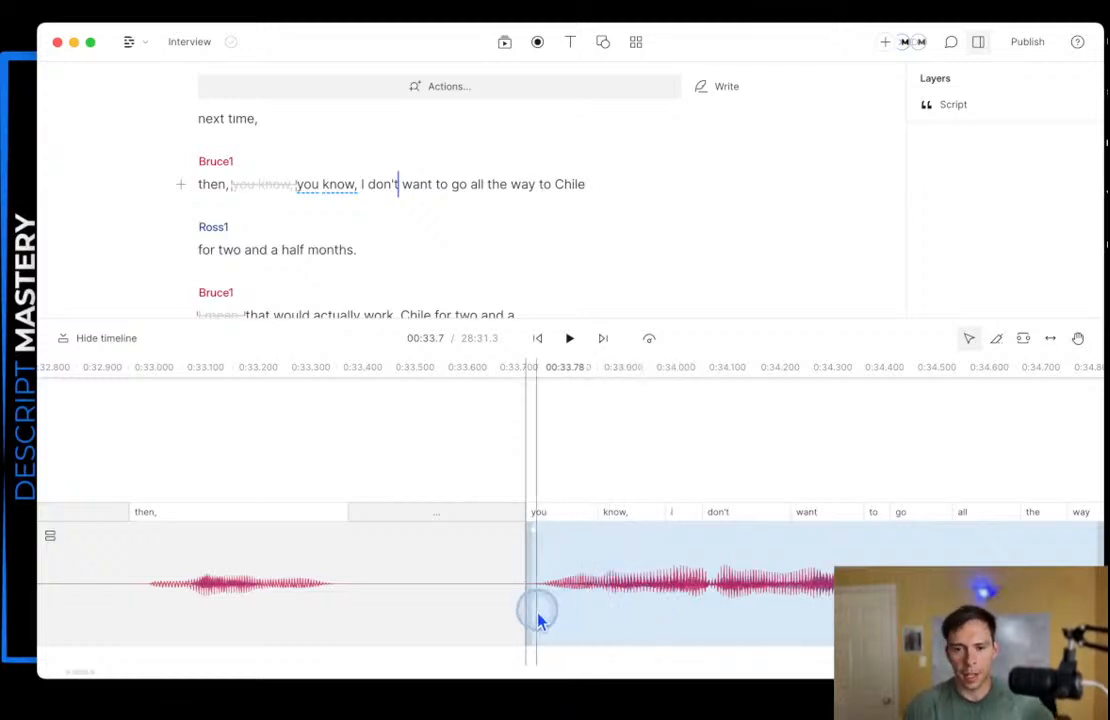
drag(532, 608, 639, 587)
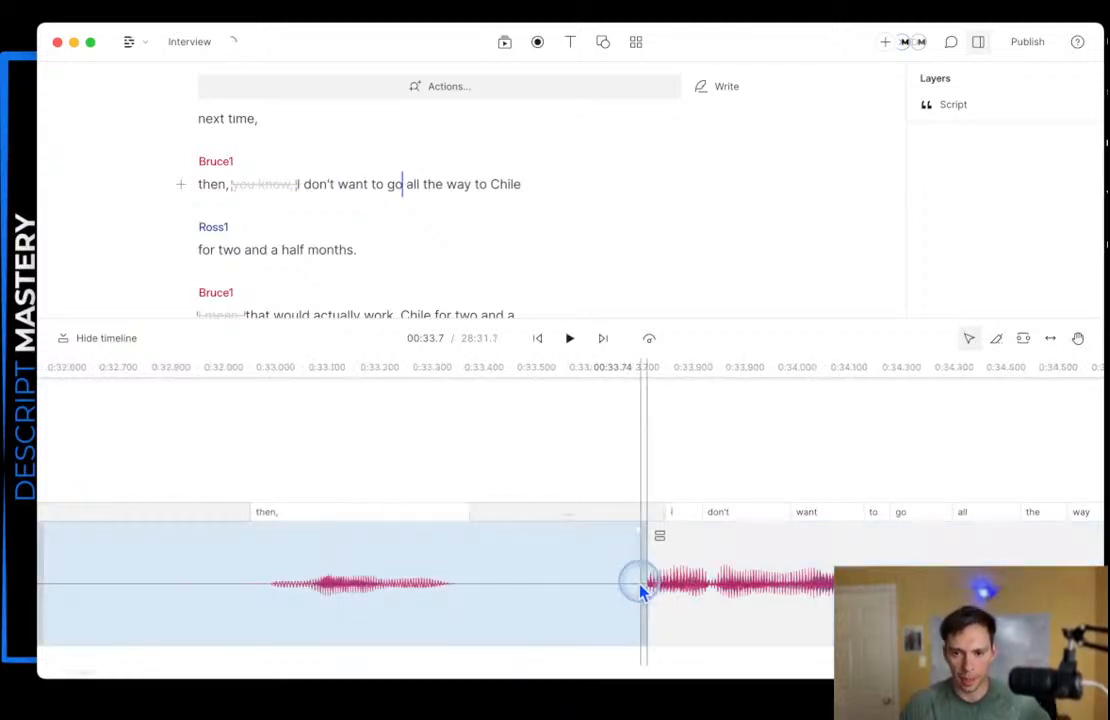
drag(637, 639, 519, 598)
click(595, 592)
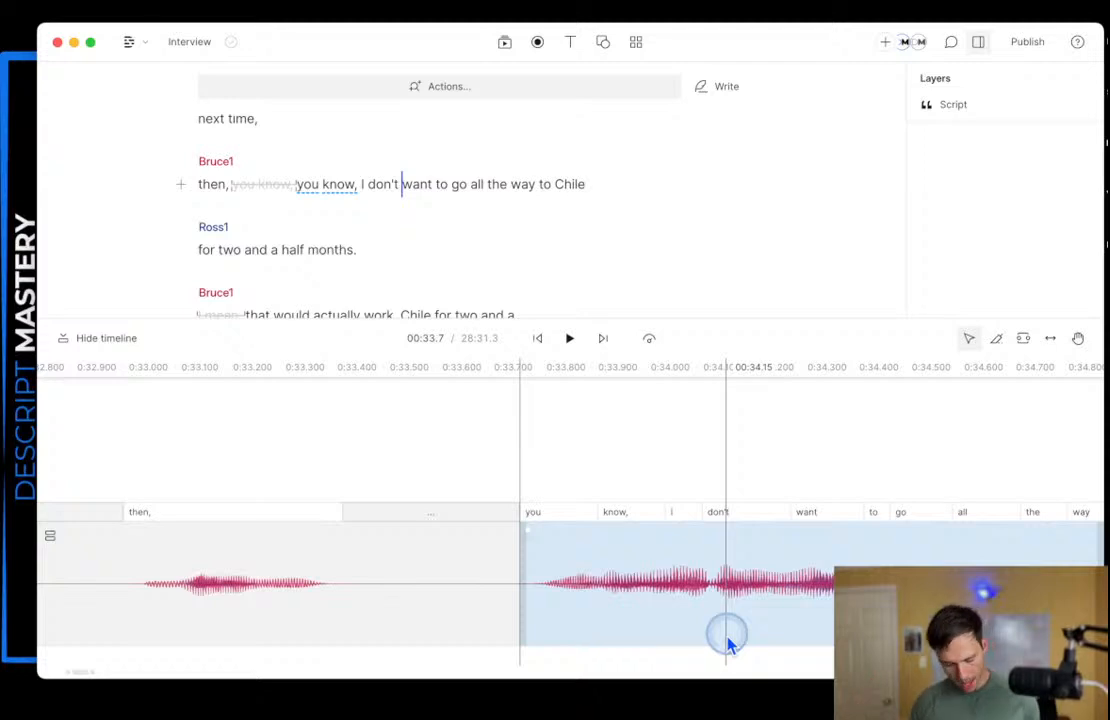
click(808, 447)
click(723, 565)
- Examine the timeline waveform and cuts from "you know, I don't want" through "half months." to "it takes"
scroll(714, 602, right, 5)
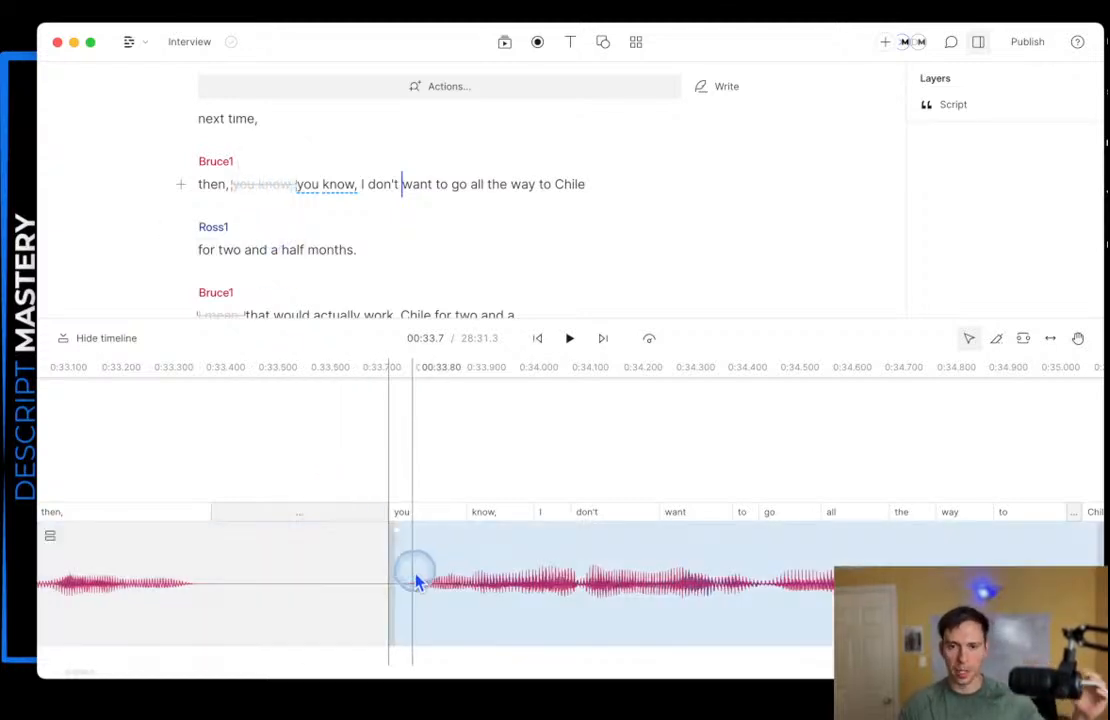
scroll(737, 600, down, 3)
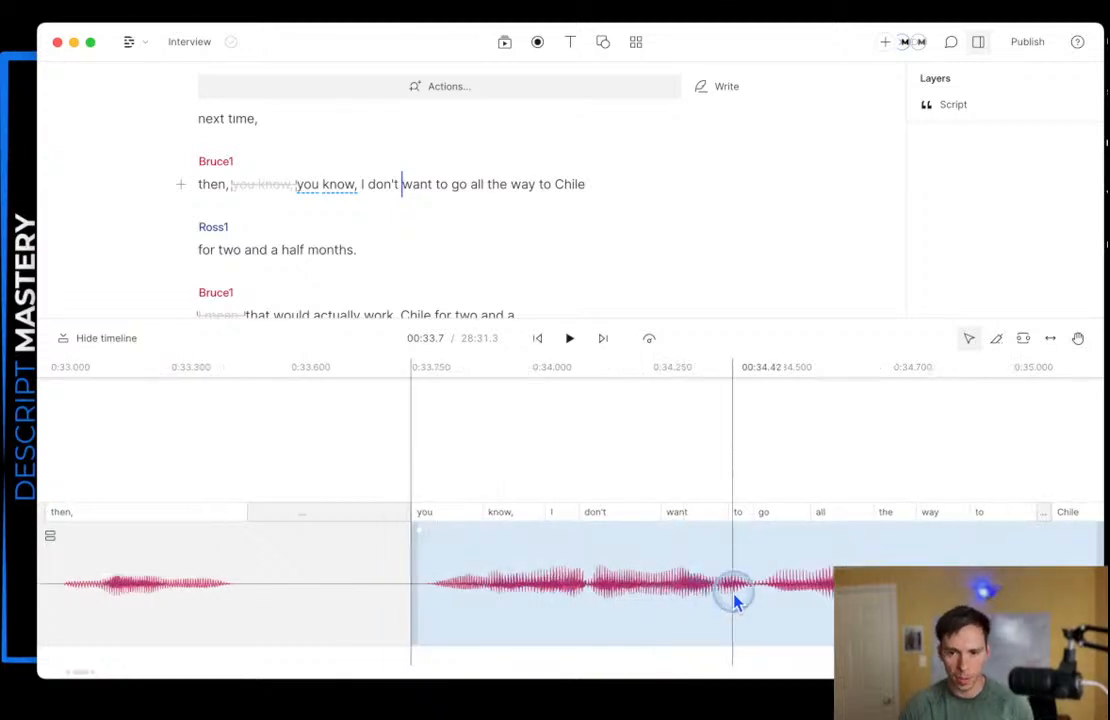
scroll(781, 603, right, 3)
scroll(785, 605, right, 8)
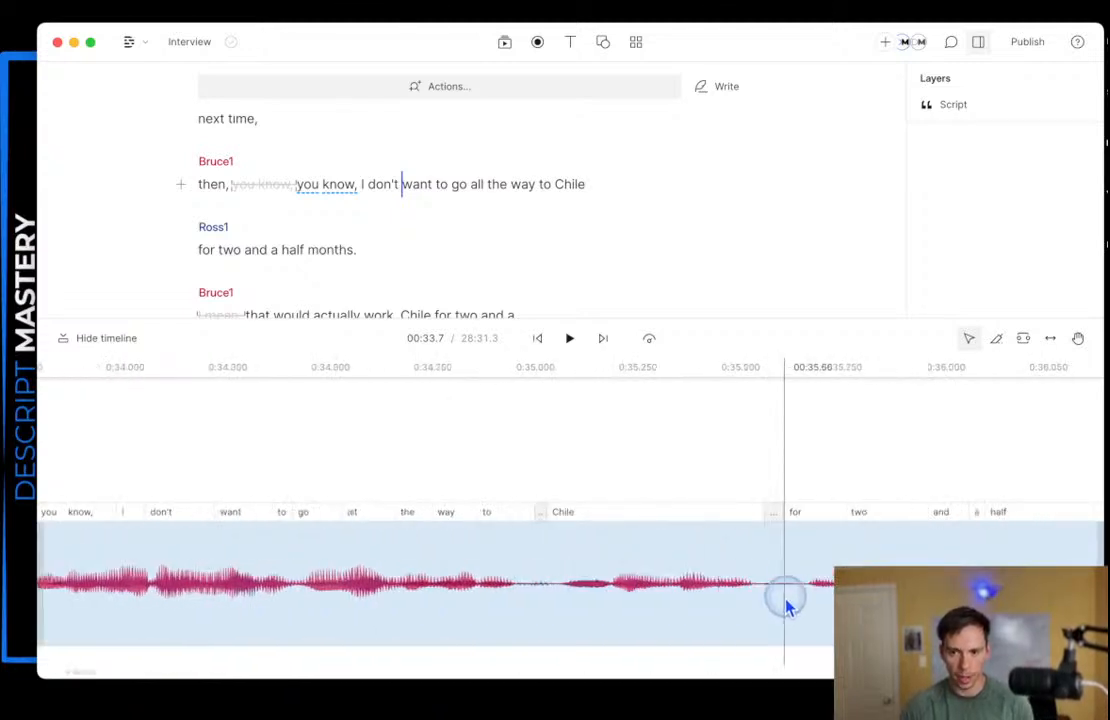
scroll(757, 605, right, 2)
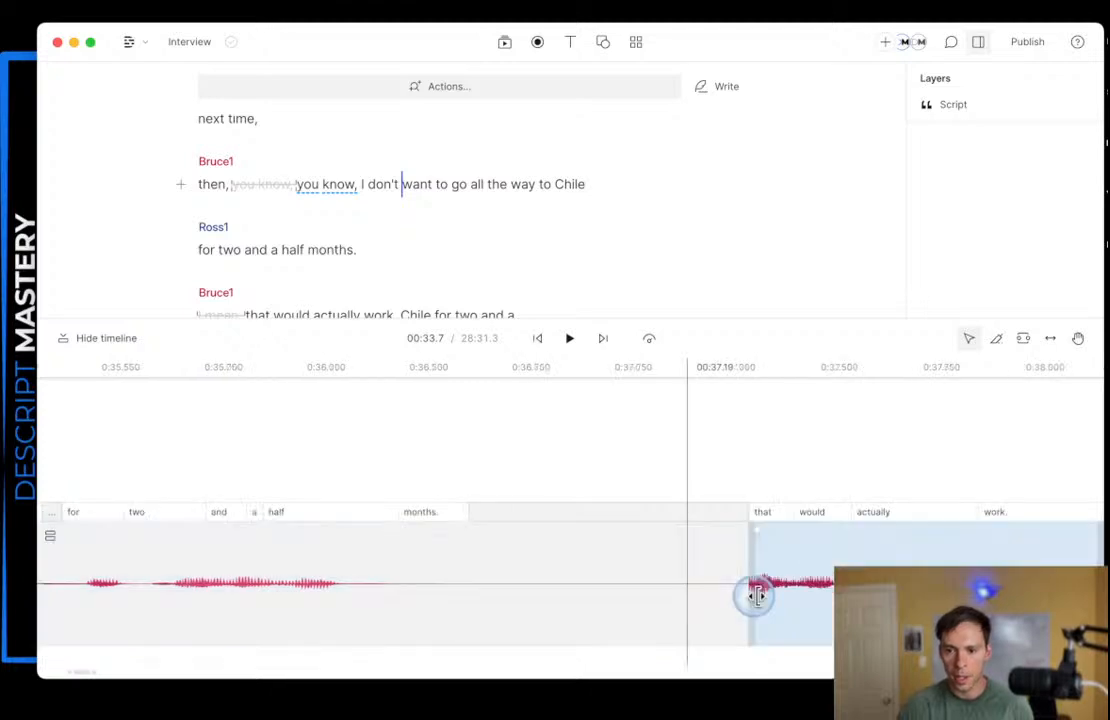
scroll(909, 562, right, 5)
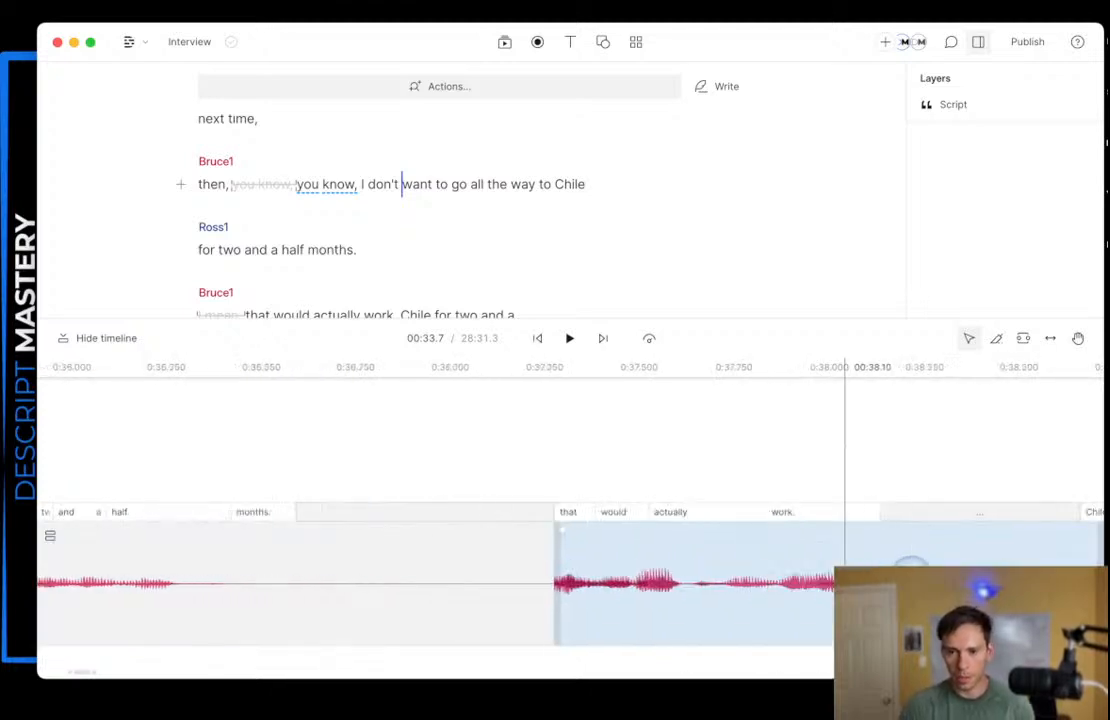
scroll(825, 585, right, 4)
scroll(825, 585, right, 6)
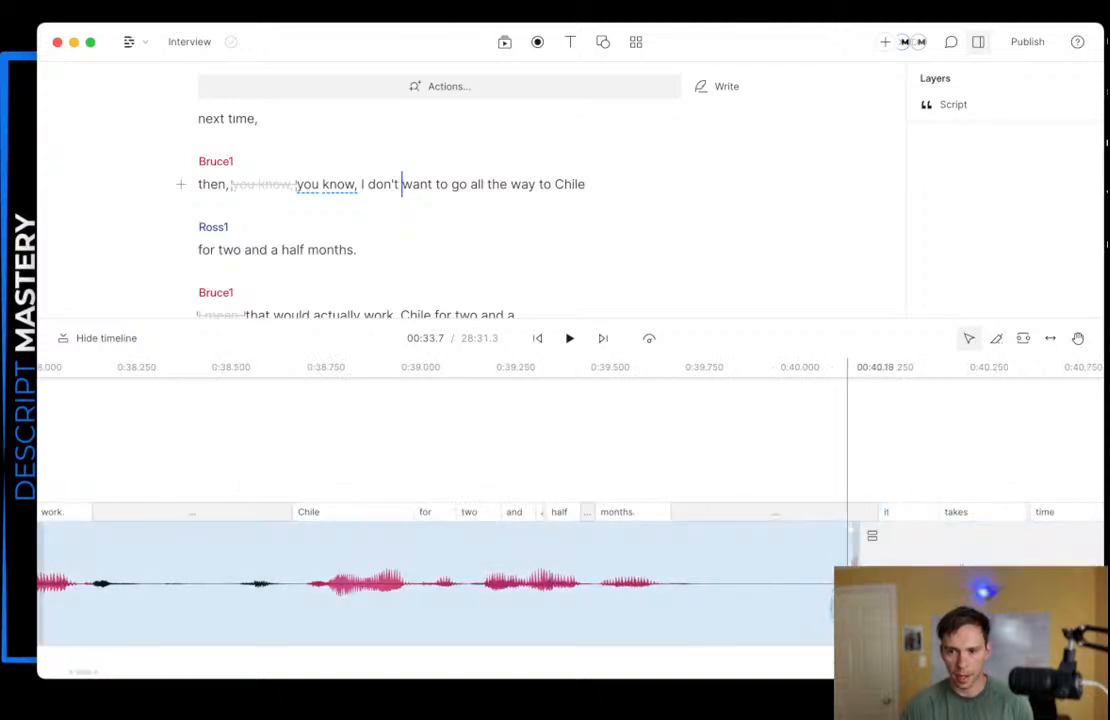
scroll(450, 550, right, 5)
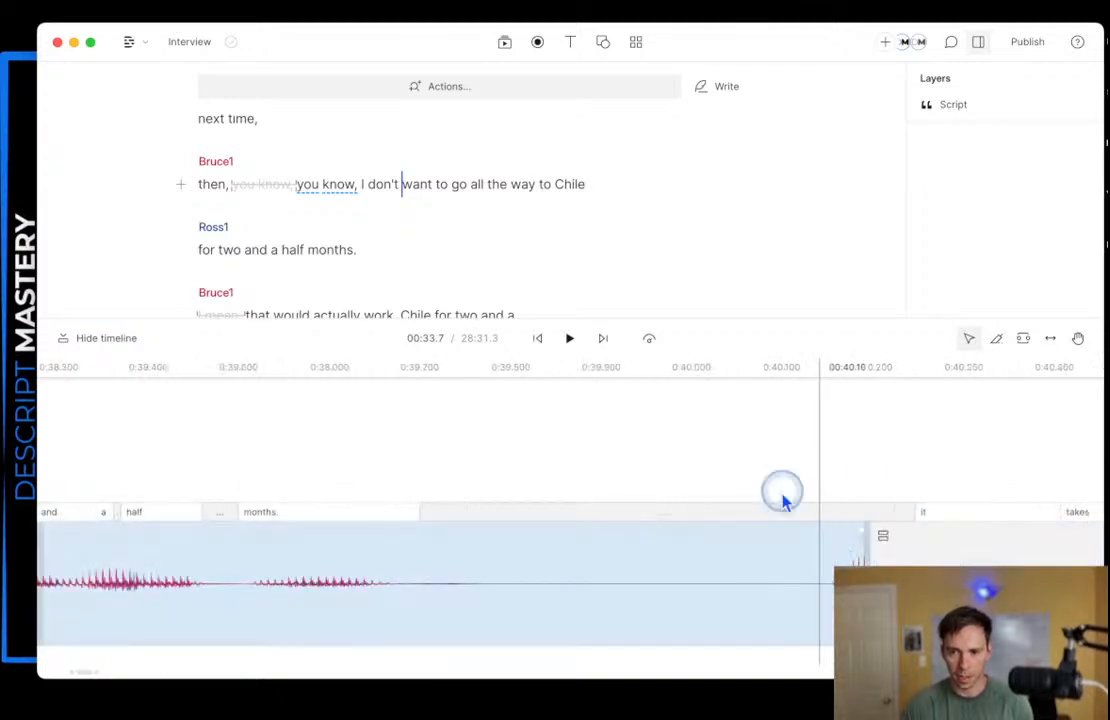
- Play back the join between "half months." and "it takes time" in the timeline
click(657, 429)
click(577, 429)
key(space)
key(space)
- Trim the end of the "half months." clip back to about 00:39.8 to cut the stray sound before "it takes"
scroll(578, 575, left, 10)
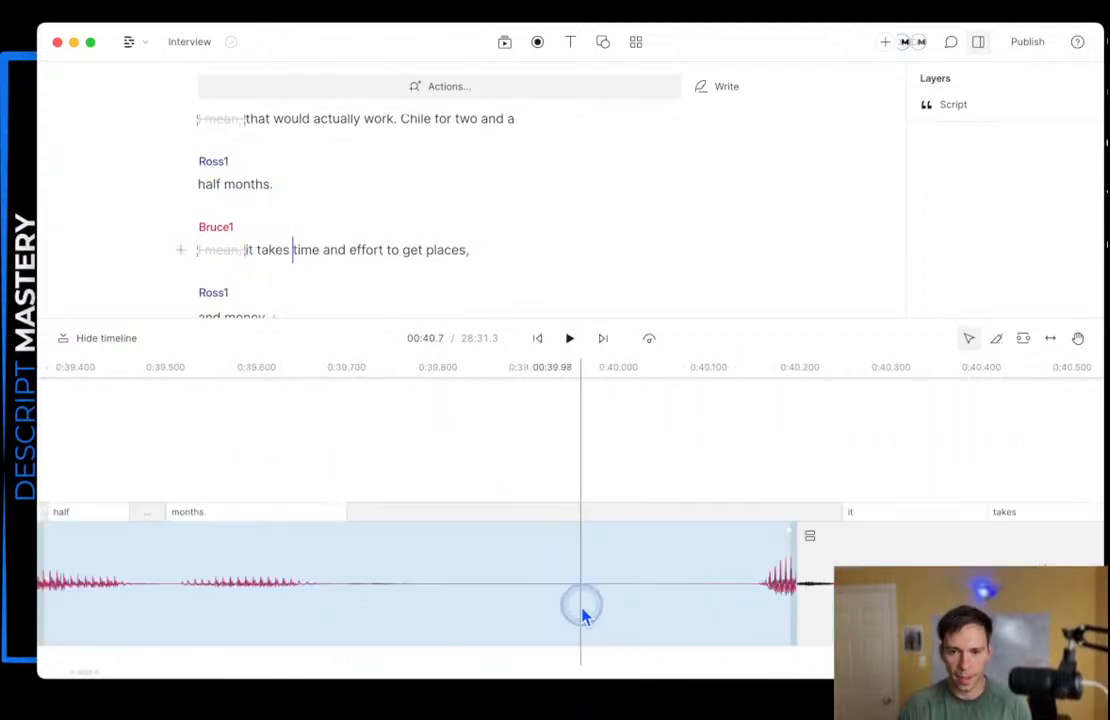
drag(795, 594, 426, 603)
click(403, 627)
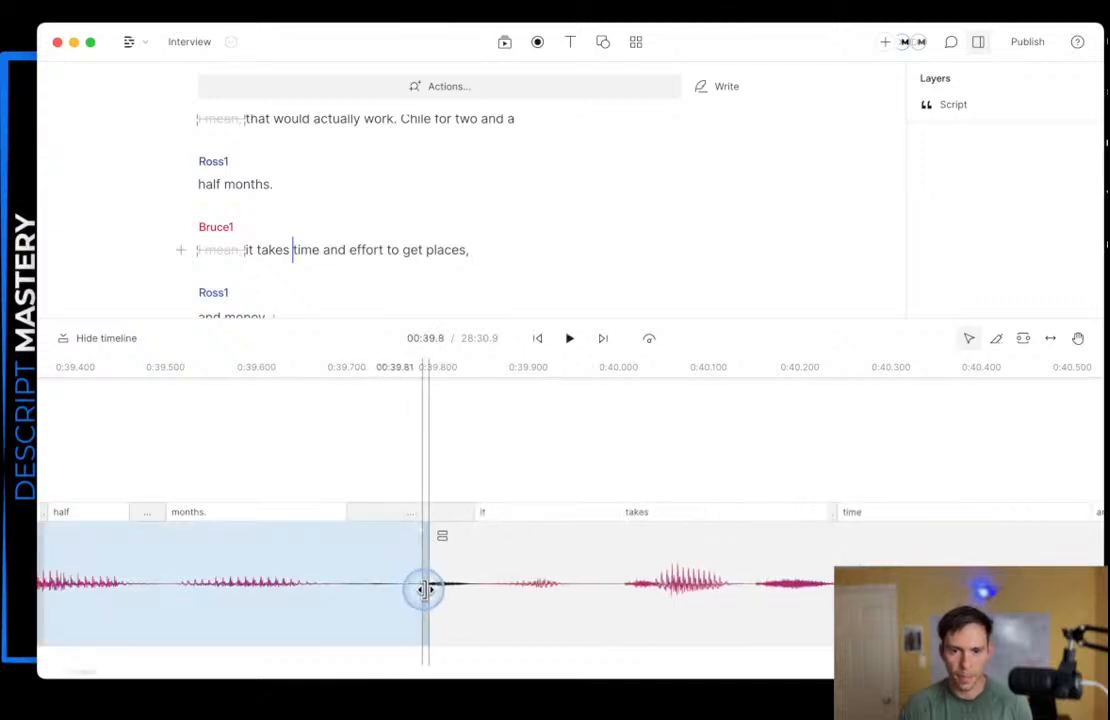
- Select the "it takes time and effort" clip and place the playhead at 00:42.3, between "places," and "and money."
scroll(856, 598, down, 3)
scroll(856, 598, right, 6)
scroll(818, 580, right, 8)
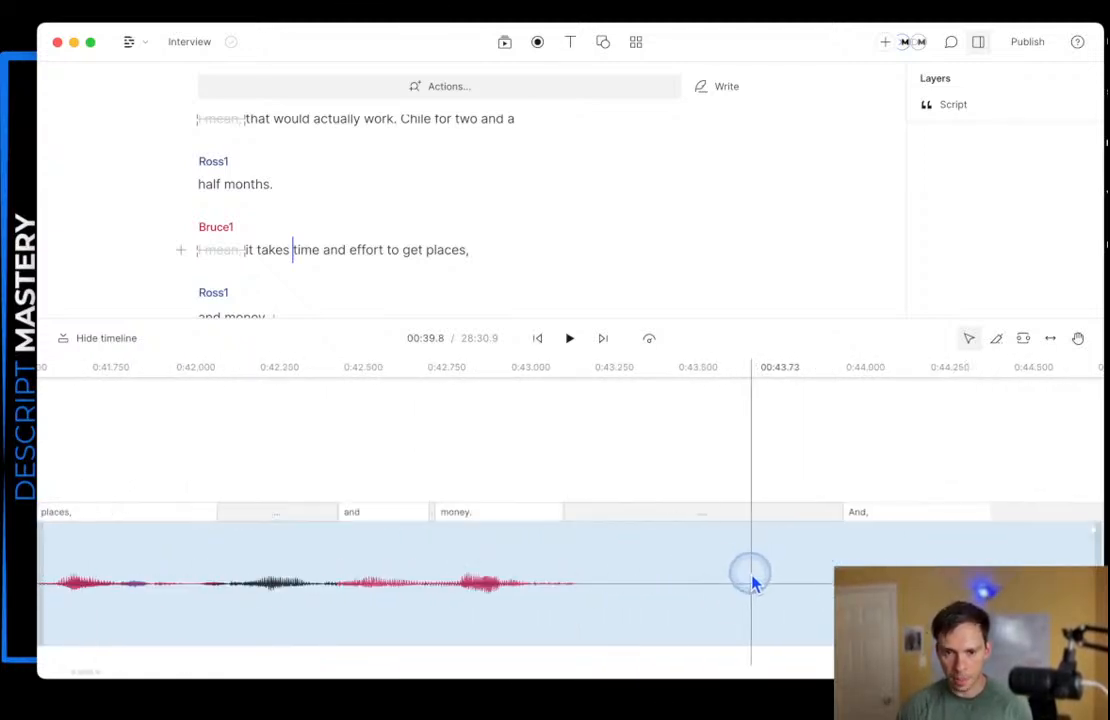
click(238, 605)
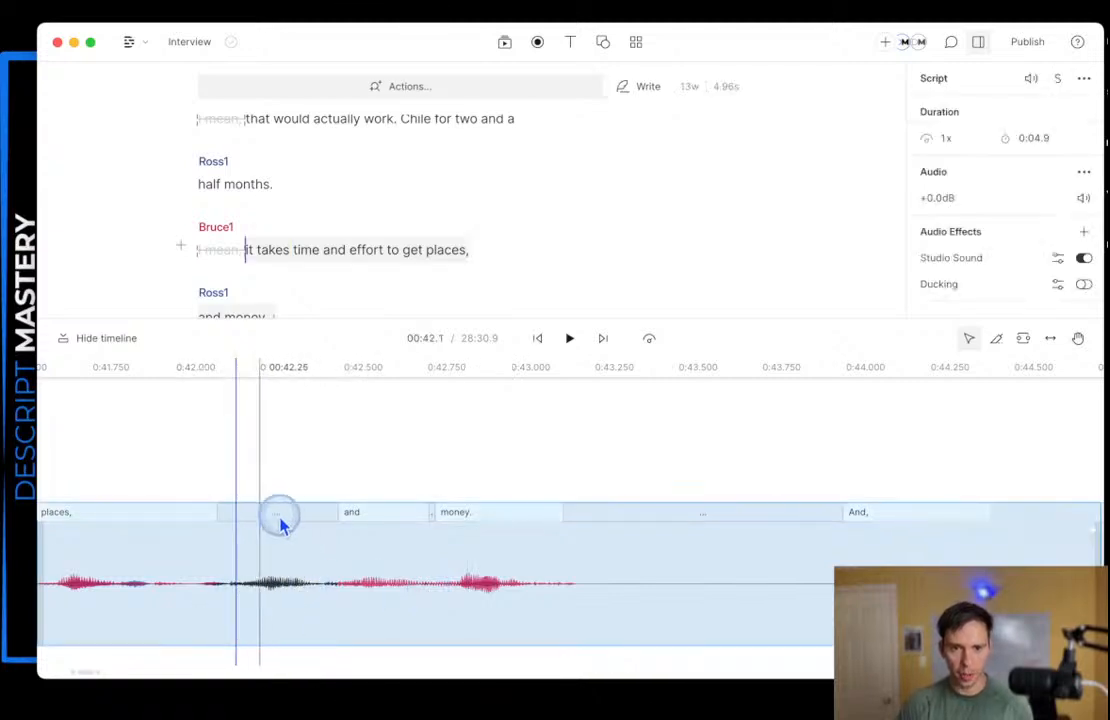
click(285, 584)
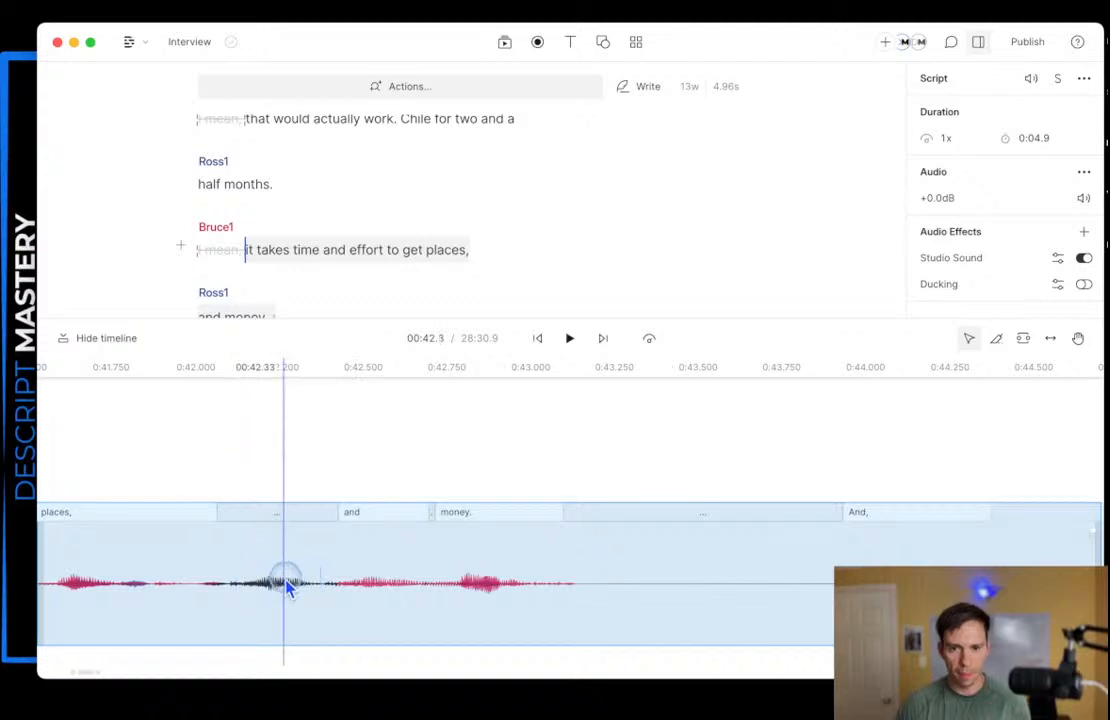
- Examine the following words and waveform in the timeline from "And," through "relatively short period of time" to "Nicaragua"
scroll(708, 576, right, 5)
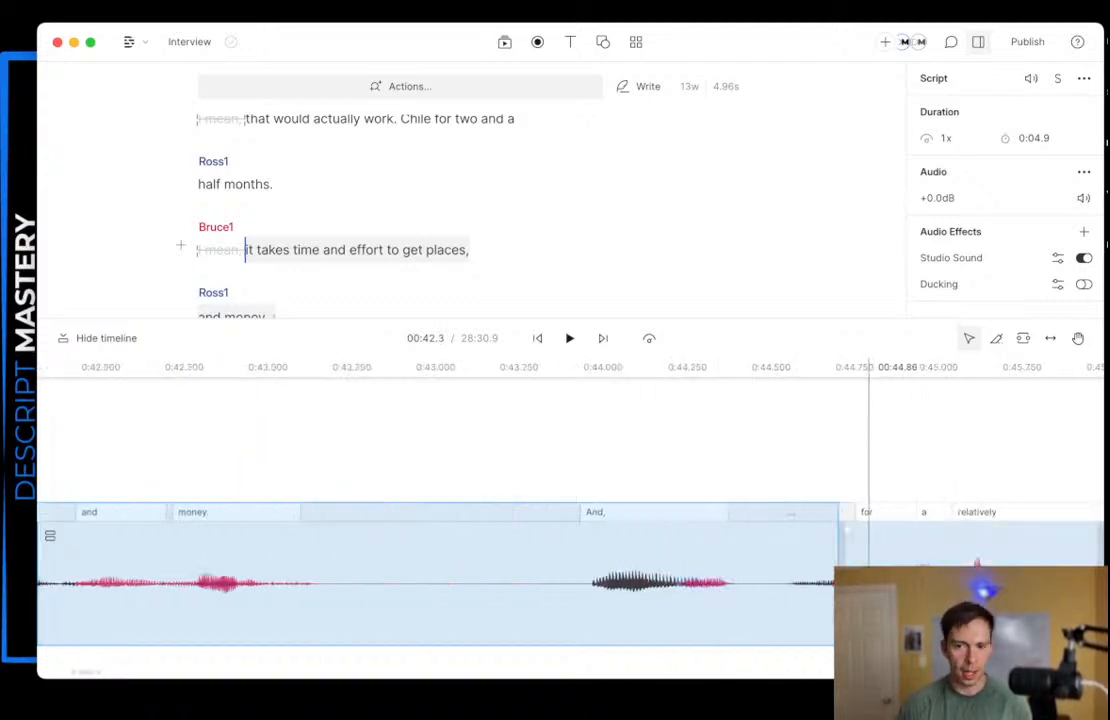
scroll(825, 600, right, 2)
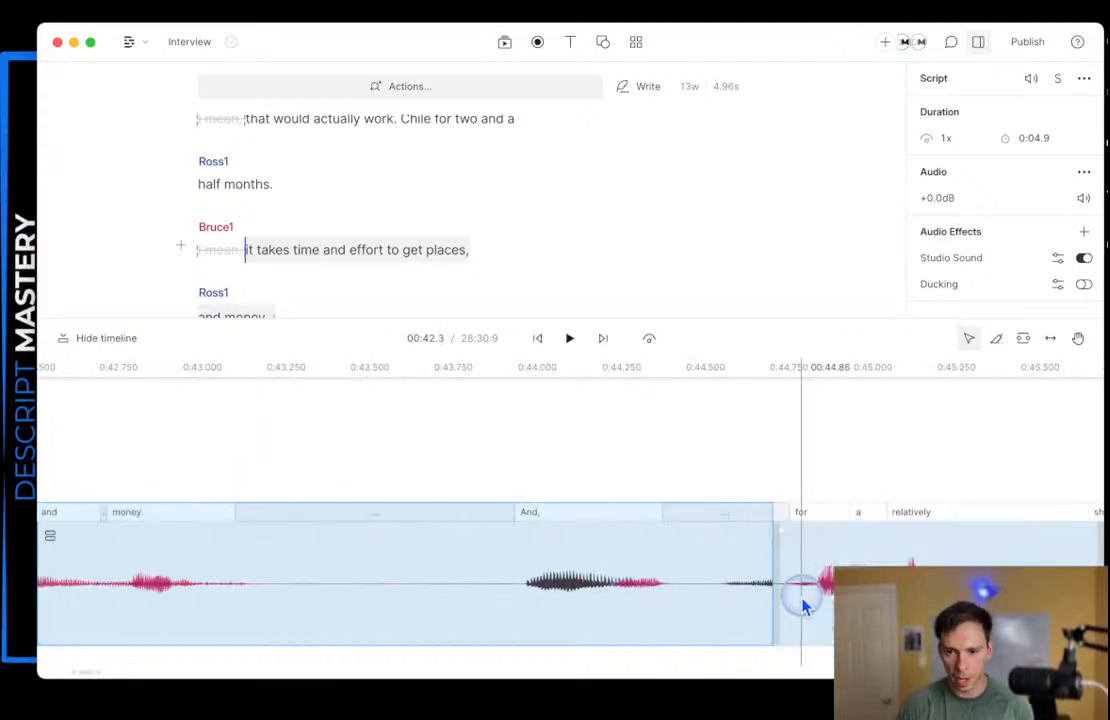
scroll(835, 597, down, 3)
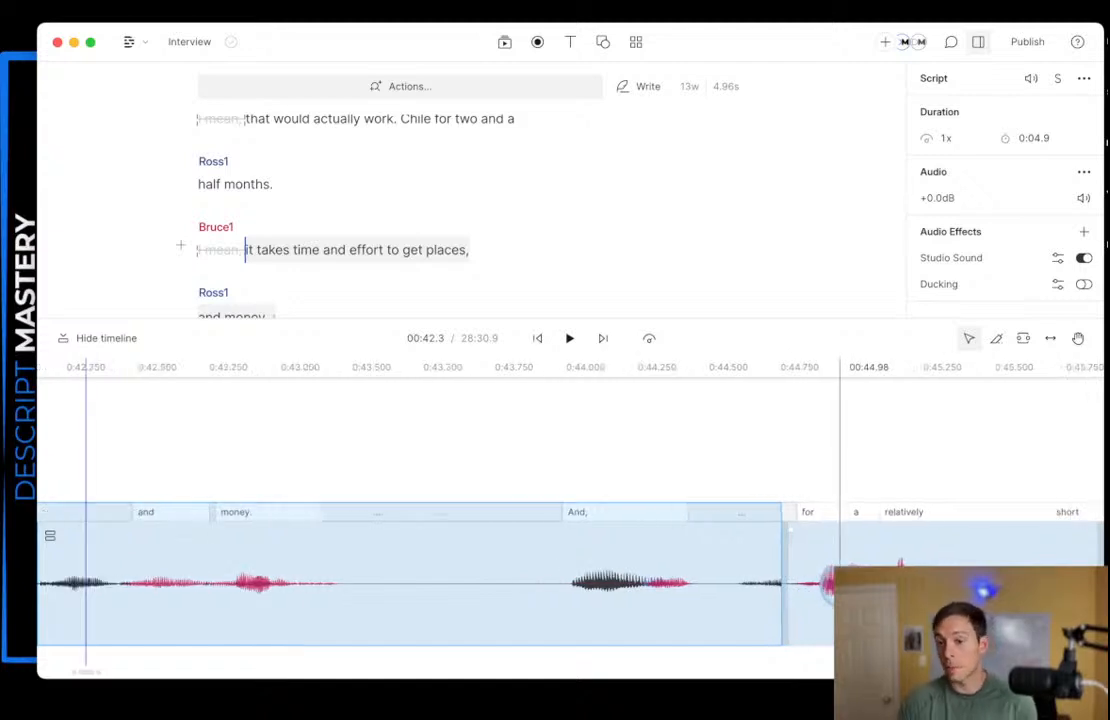
scroll(840, 597, right, 10)
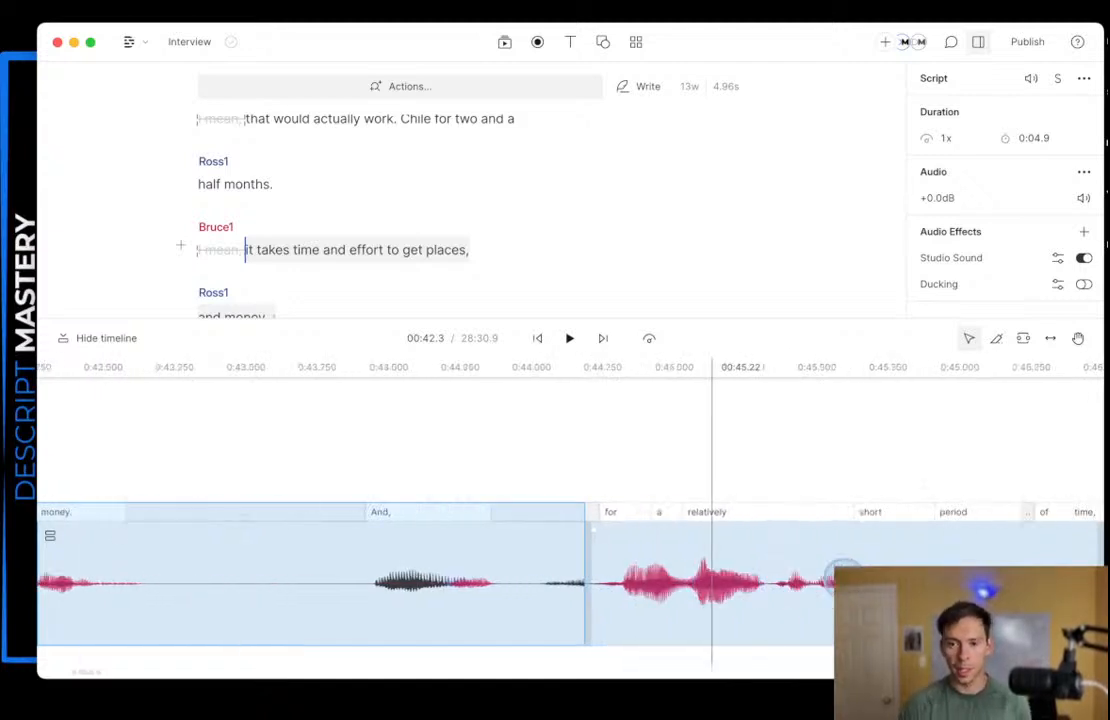
scroll(843, 572, right, 12)
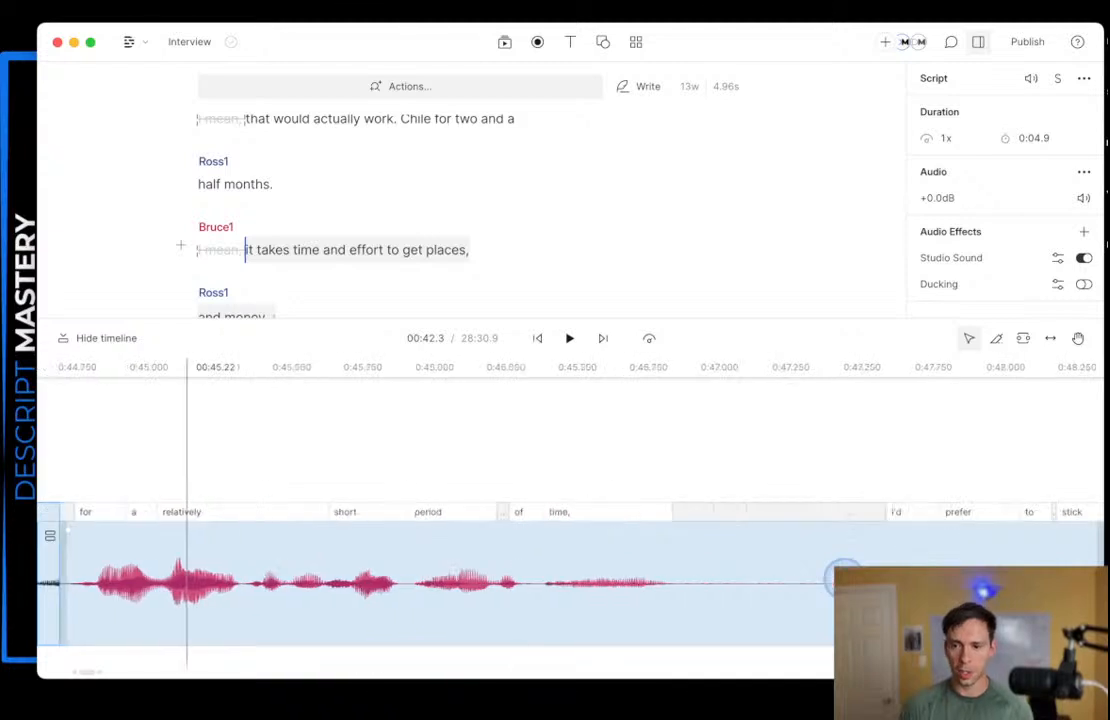
scroll(845, 570, right, 14)
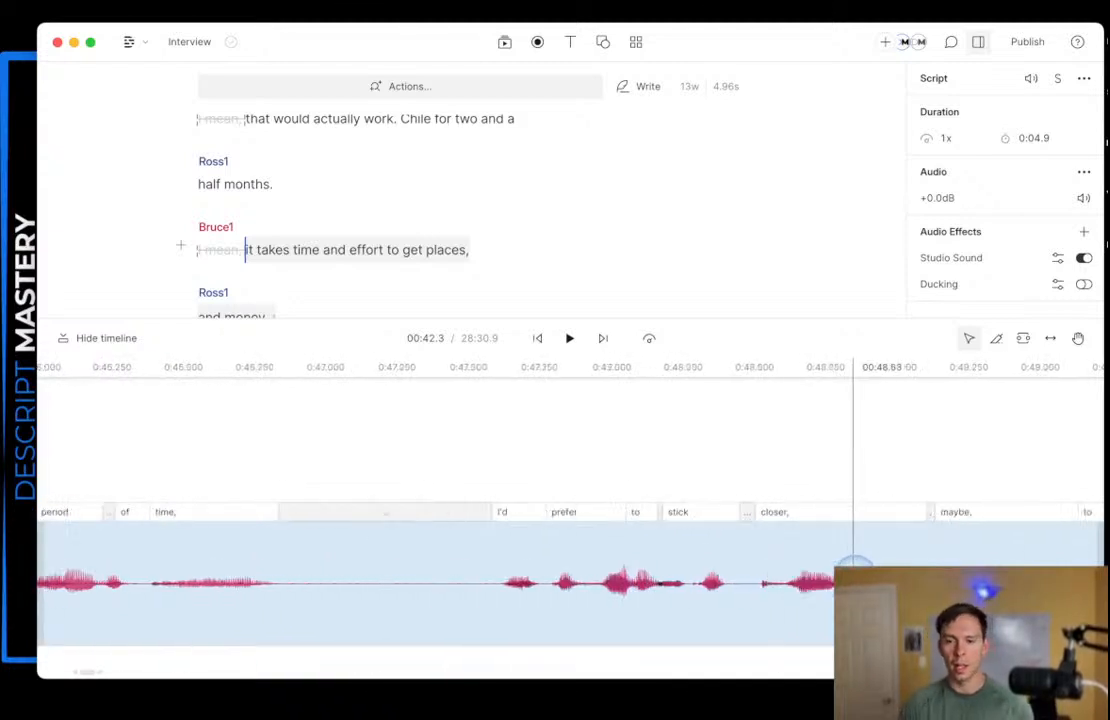
scroll(845, 570, right, 20)
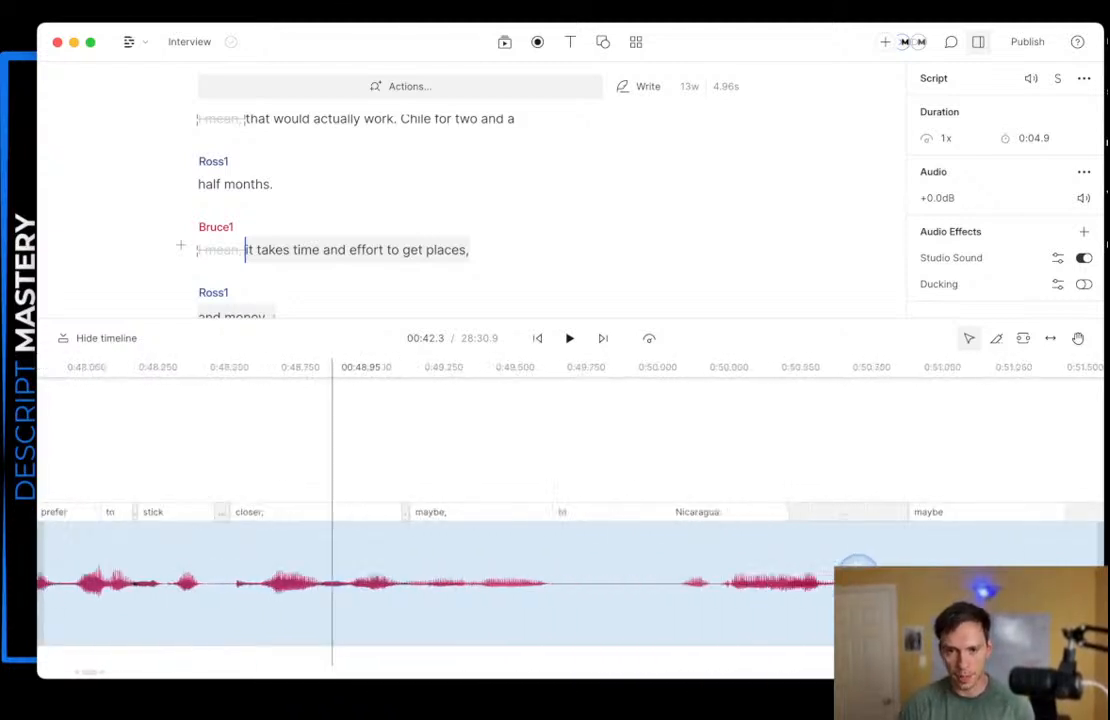
- Examine the words and waveform in the timeline from "maybe to Nicaragua" through "spend time there. And Chile is so thin"
scroll(858, 569, right, 20)
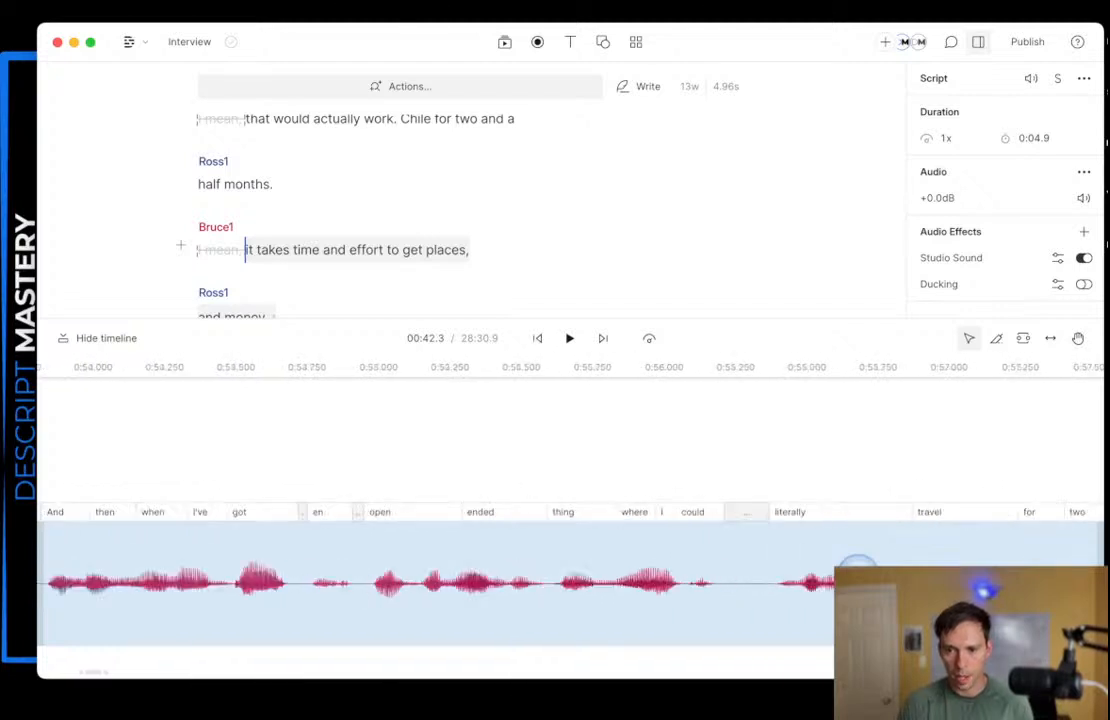
scroll(858, 569, right, 6)
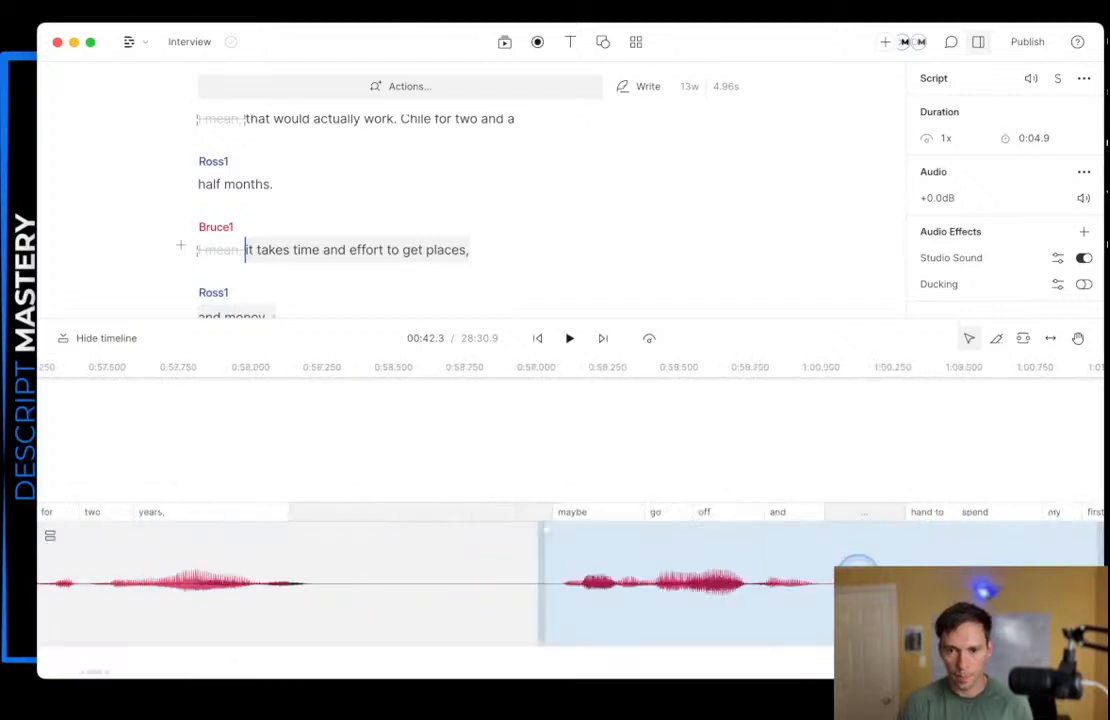
scroll(858, 567, right, 20)
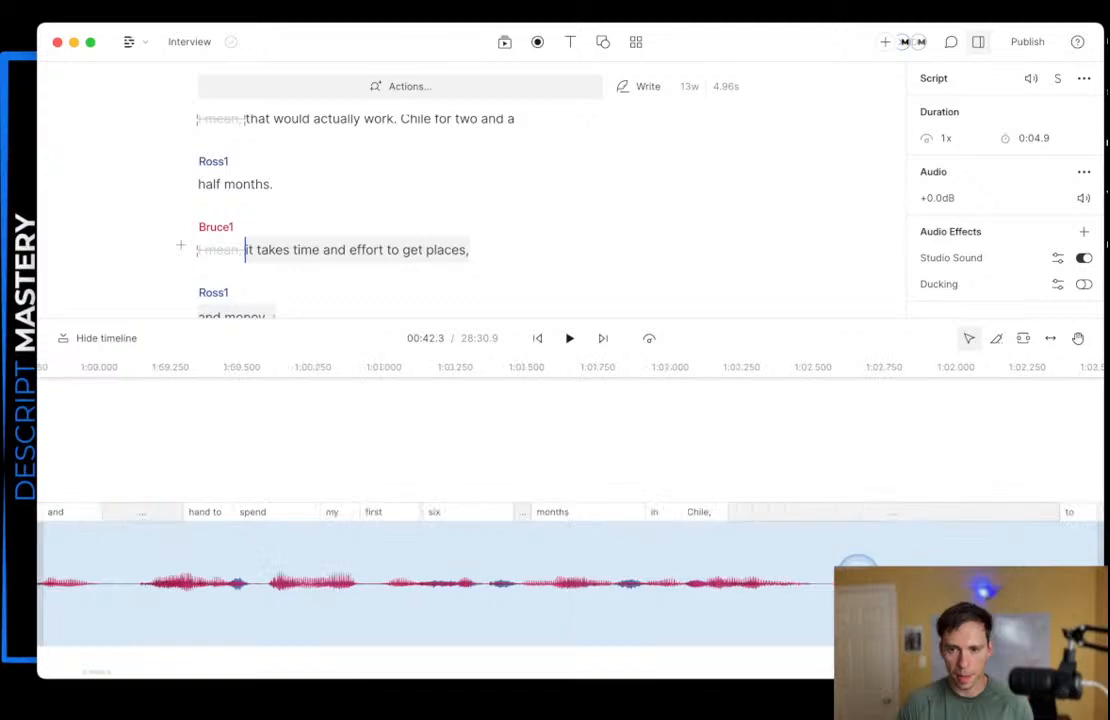
scroll(858, 567, down, 3)
scroll(858, 567, right, 20)
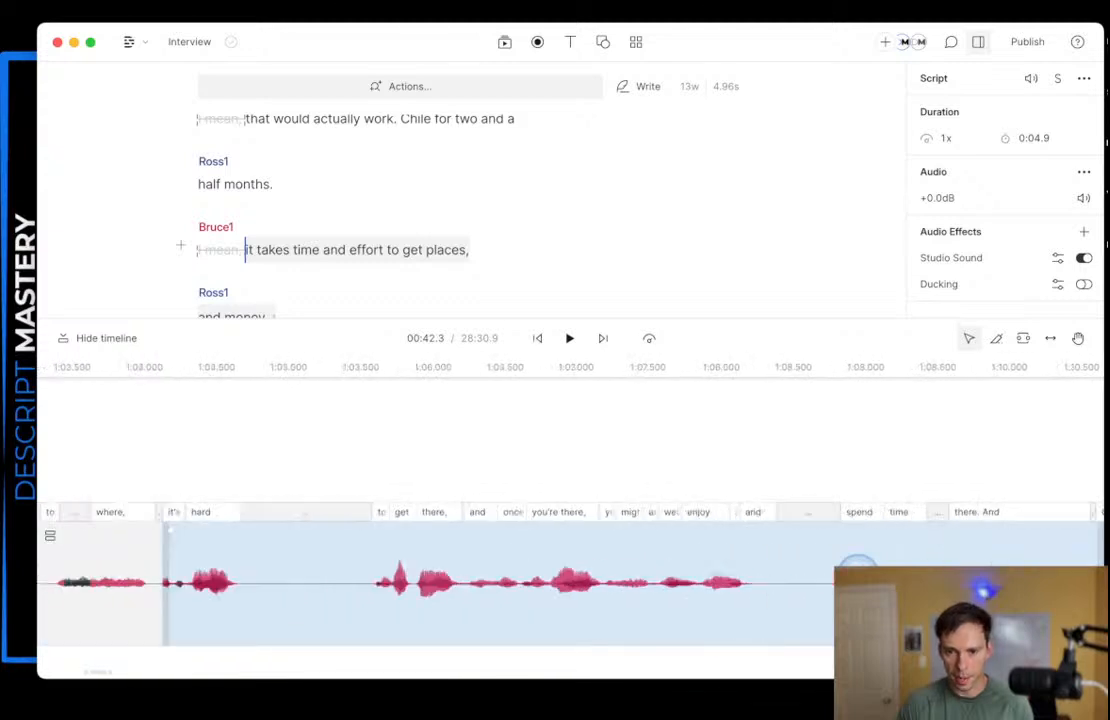
scroll(830, 610, right, 10)
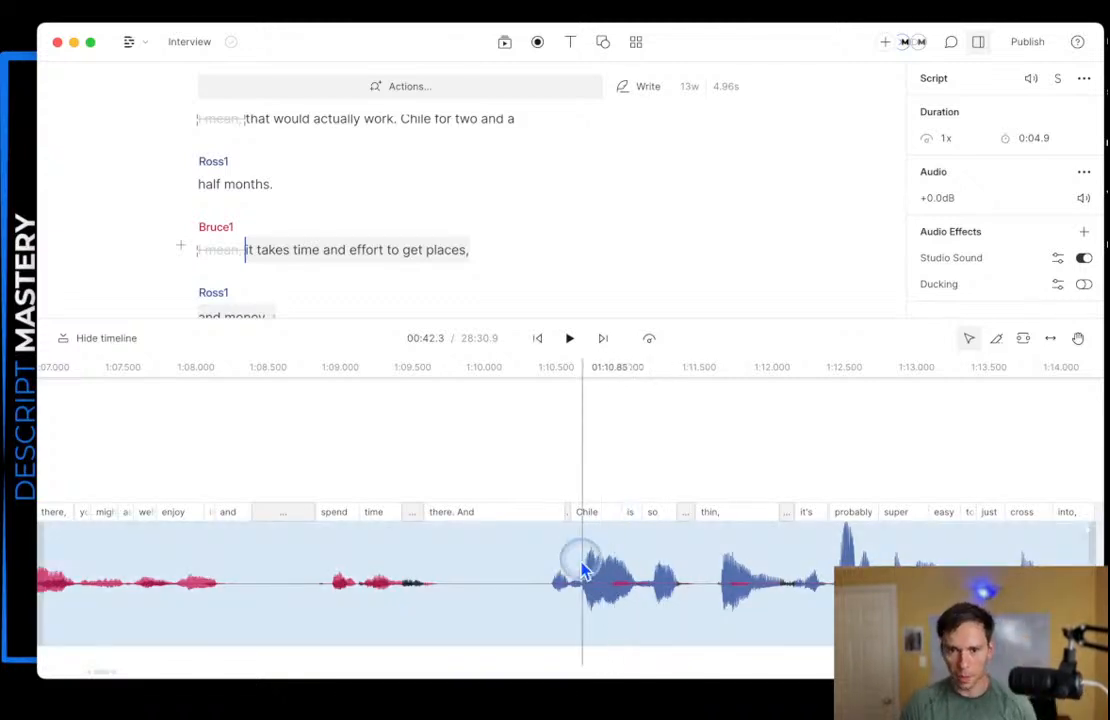
- Select the "it's hard to get there" clip and examine the overlapping waveforms from "Chile is so thin" through "borders nearly every country in America"
click(600, 590)
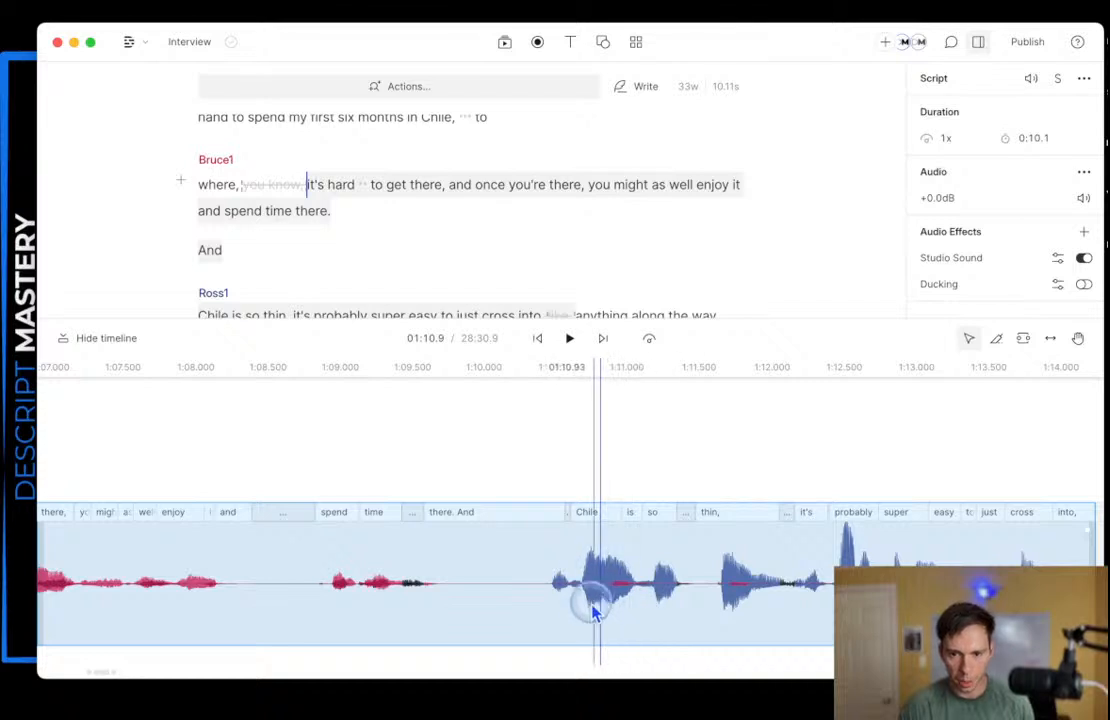
scroll(596, 598, up, 3)
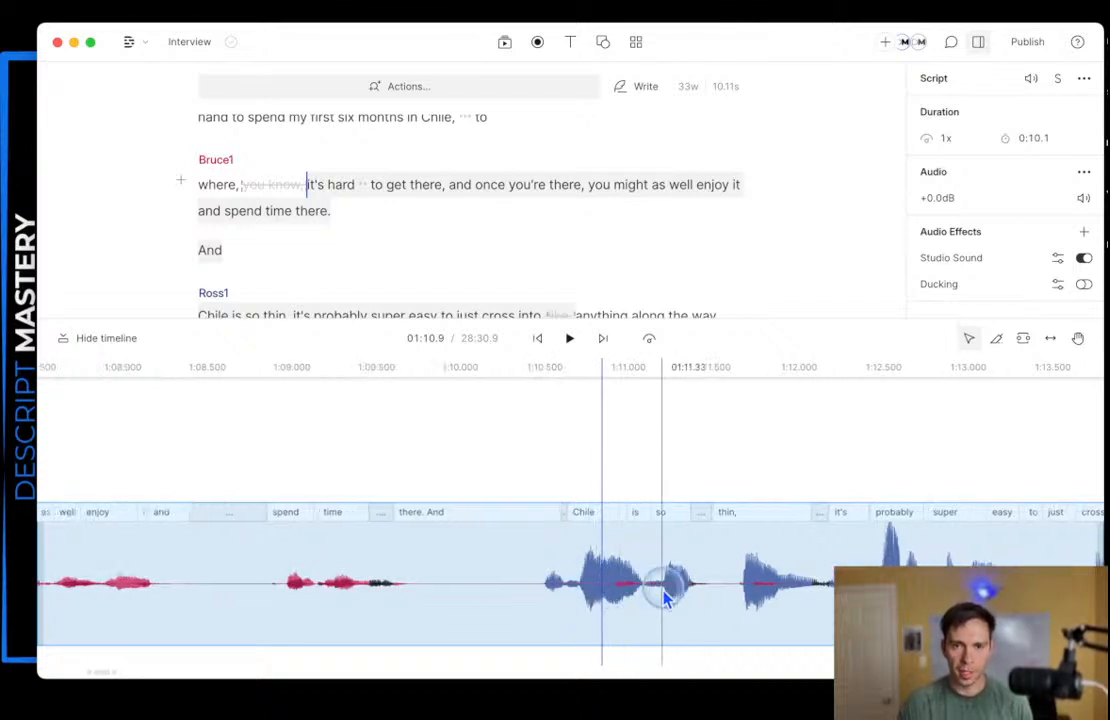
scroll(600, 598, right, 3)
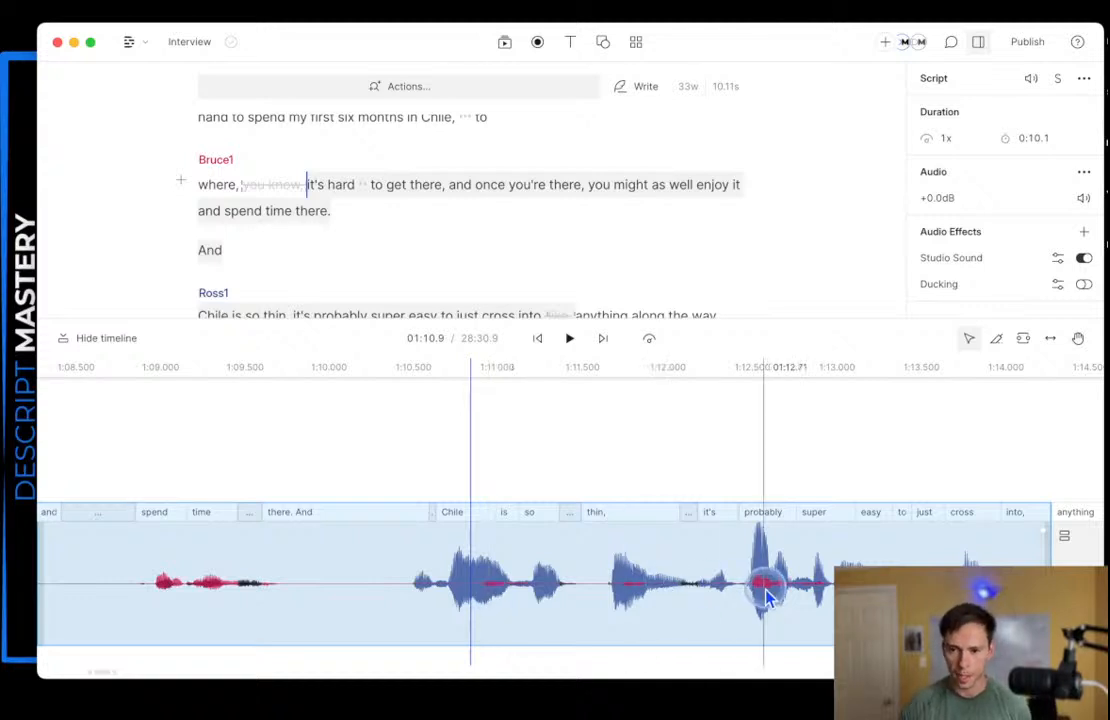
scroll(783, 603, right, 4)
scroll(731, 594, right, 9)
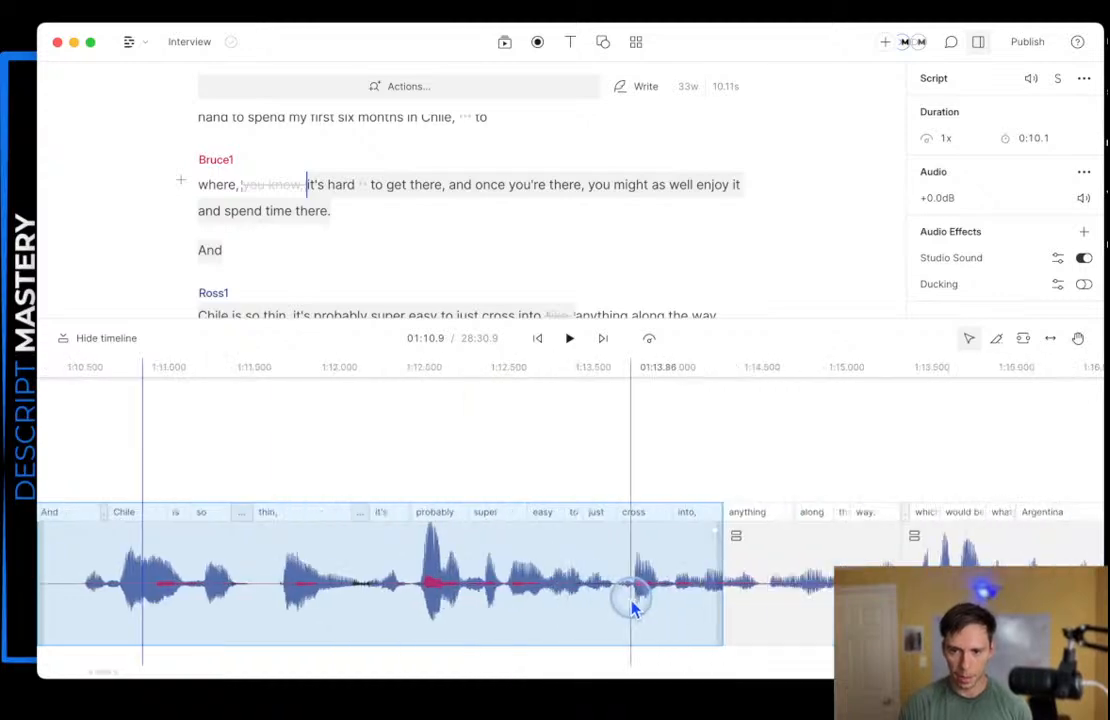
scroll(631, 608, left, 5)
scroll(631, 608, right, 9)
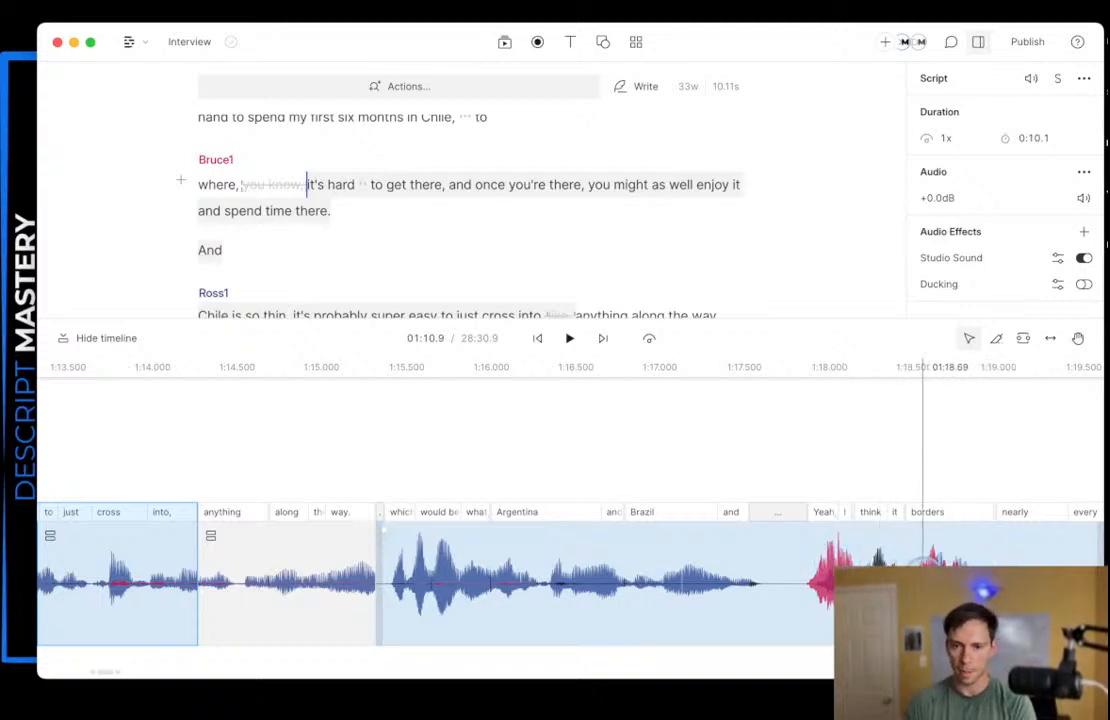
scroll(570, 580, right, 5)
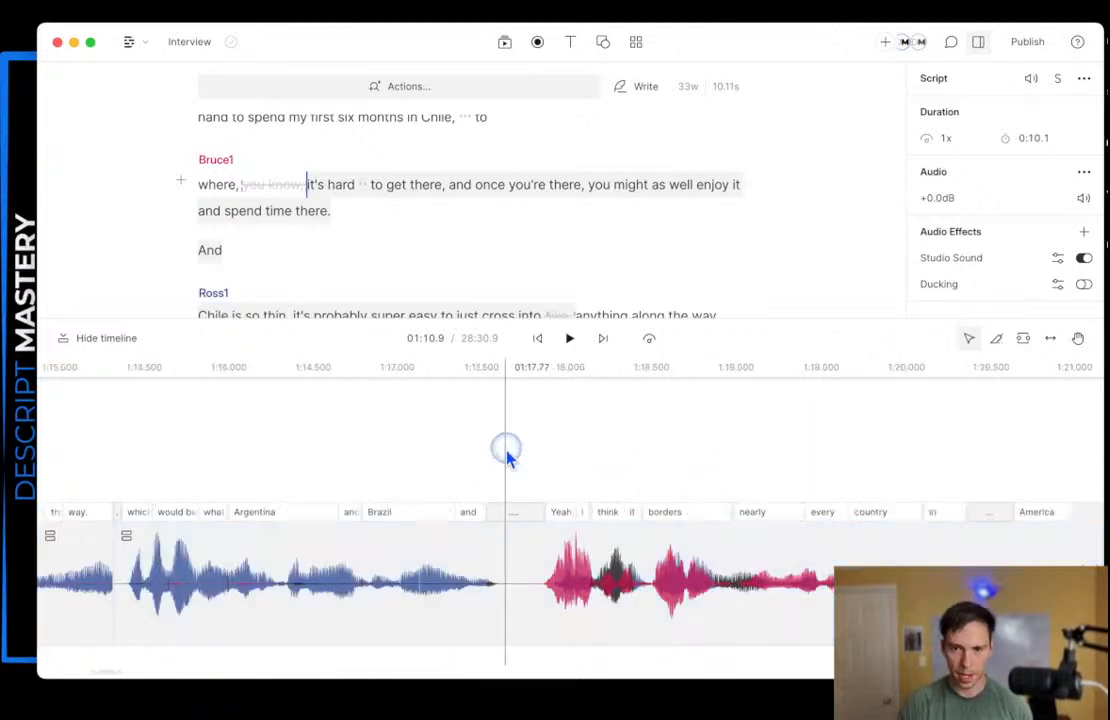
- Play back from 01:17.8, before "Yeah, I think it borders", and open that clip's sequence for editing
click(506, 457)
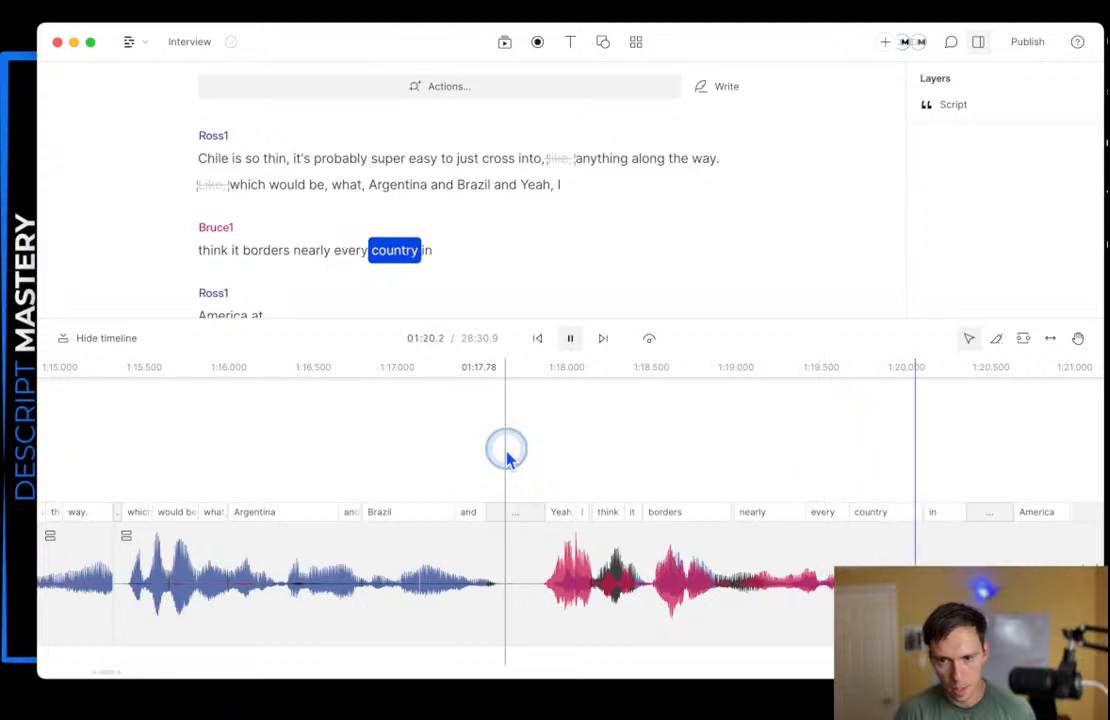
click(655, 560)
right_click(632, 560)
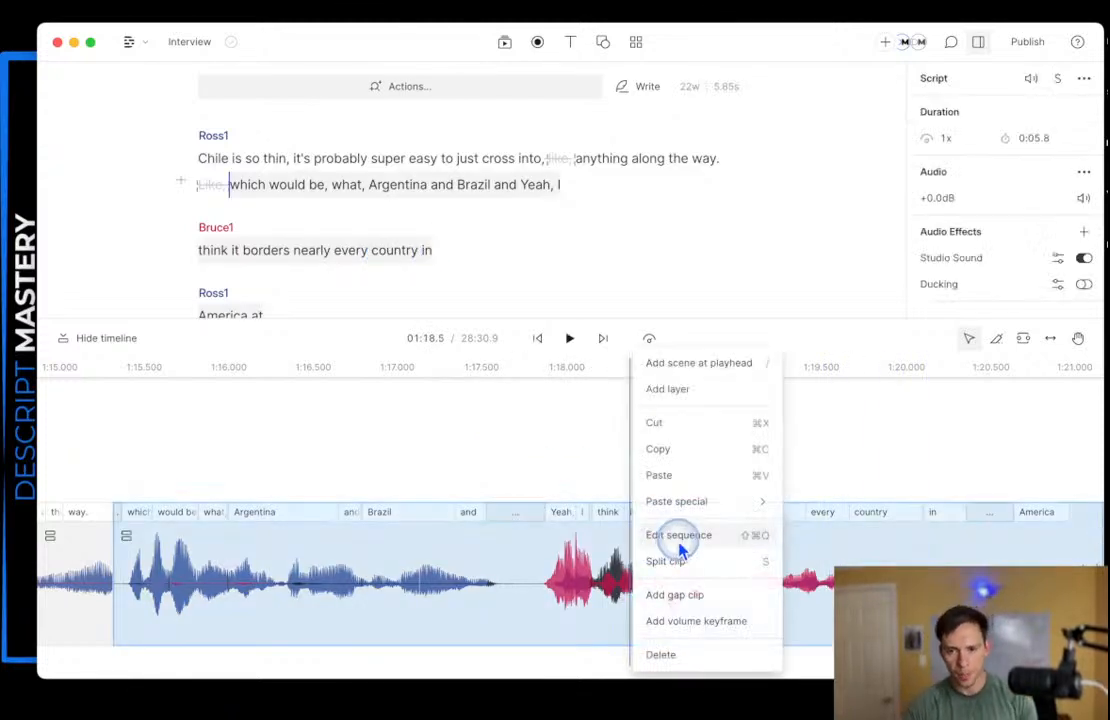
click(679, 540)
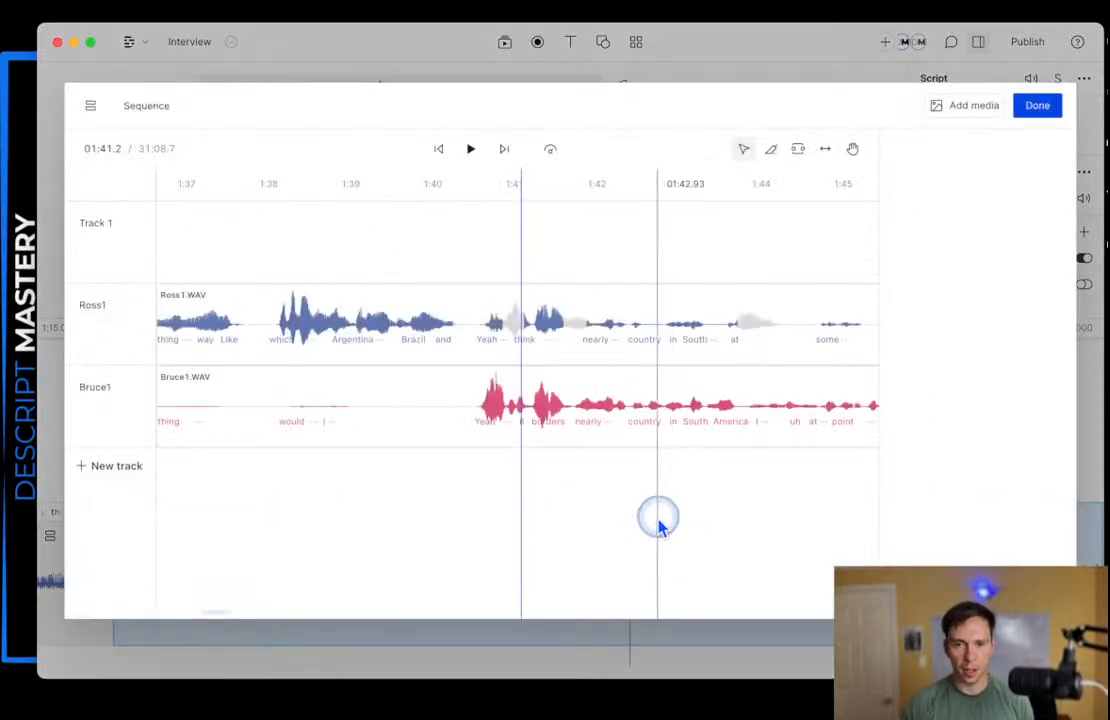
click(1037, 105)
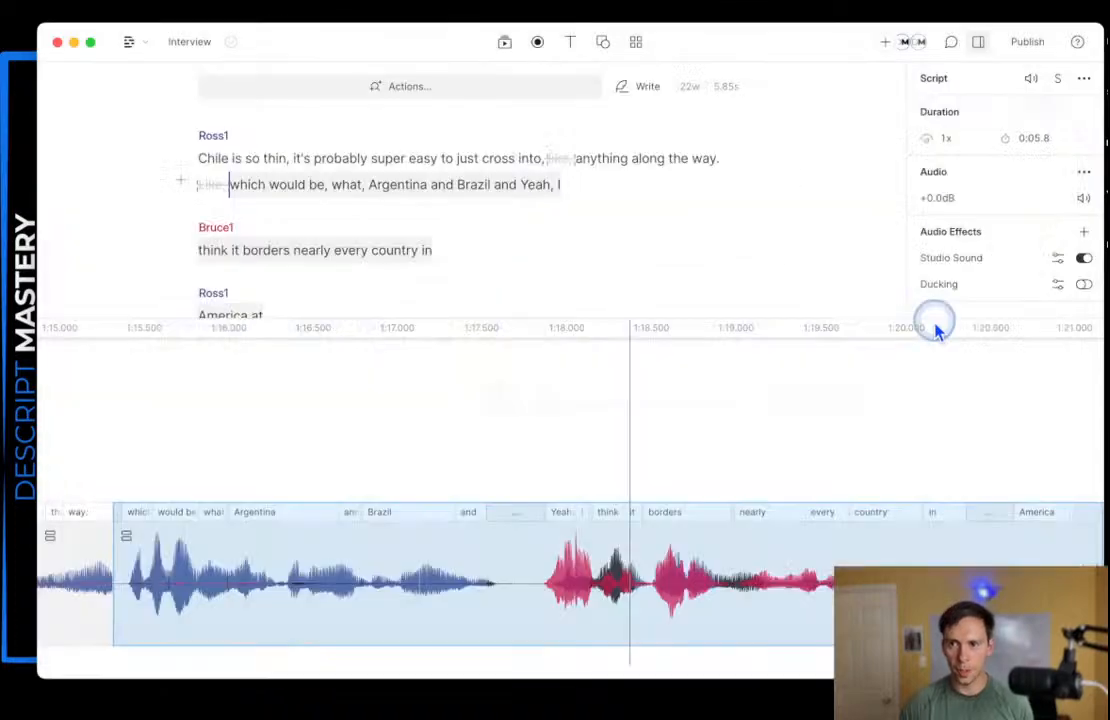
right_click(628, 582)
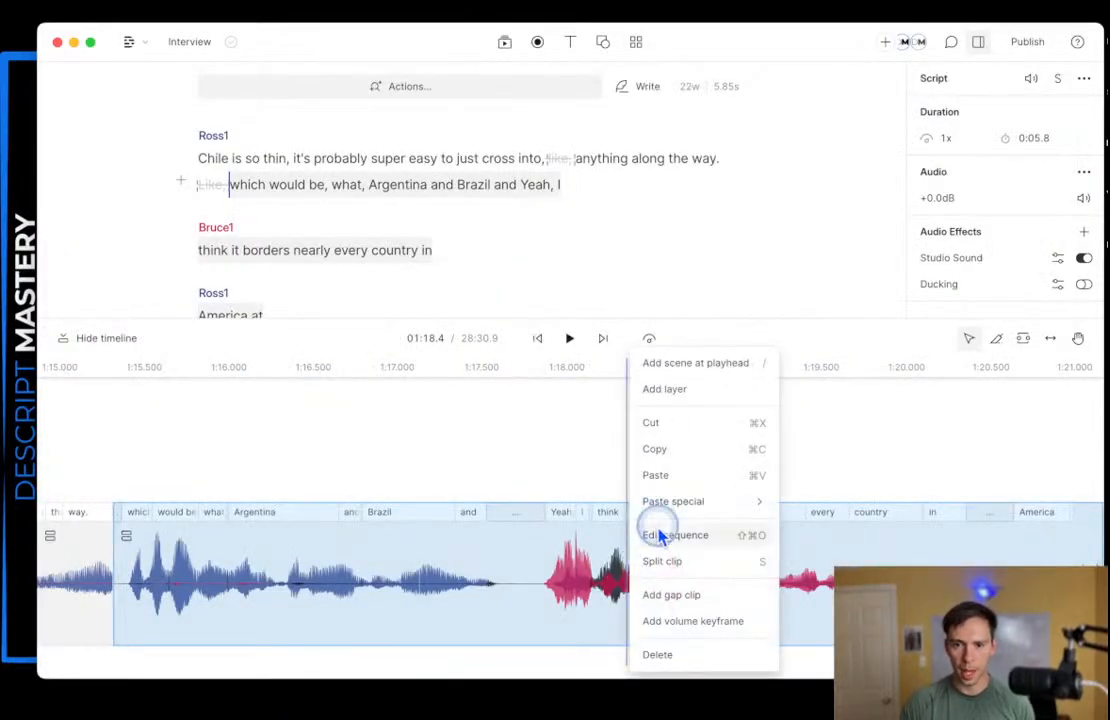
click(660, 538)
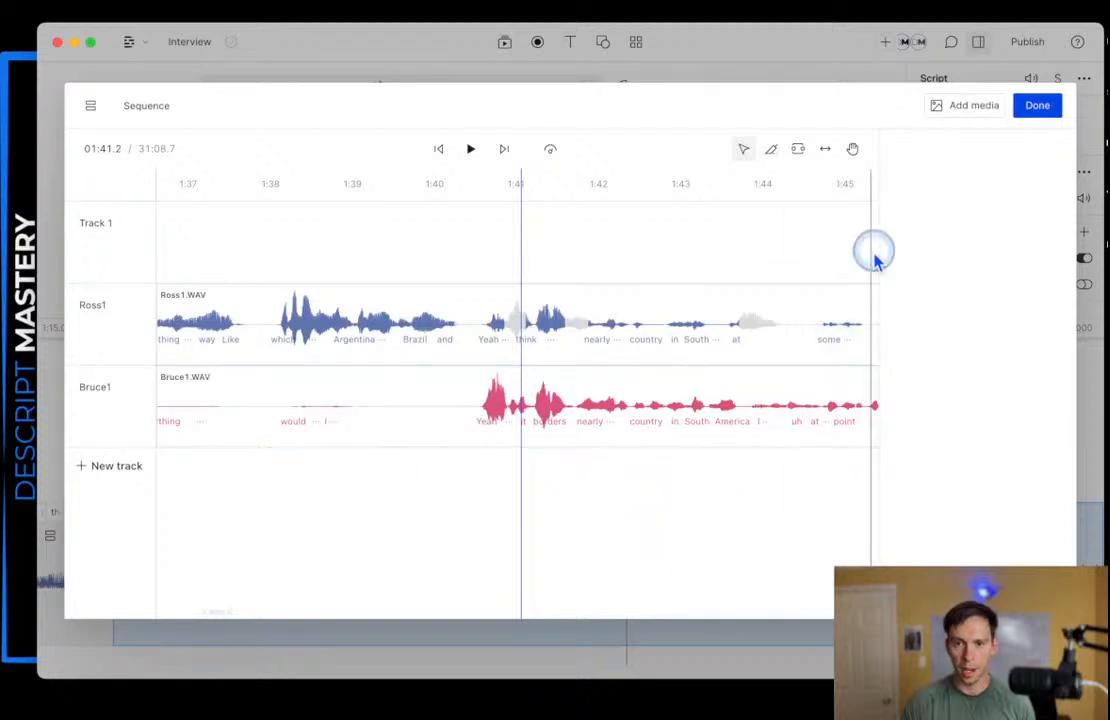
- Compare the two speakers' waveforms in the sequence around "Yeah, I think it borders nearly every country"
click(800, 378)
click(471, 354)
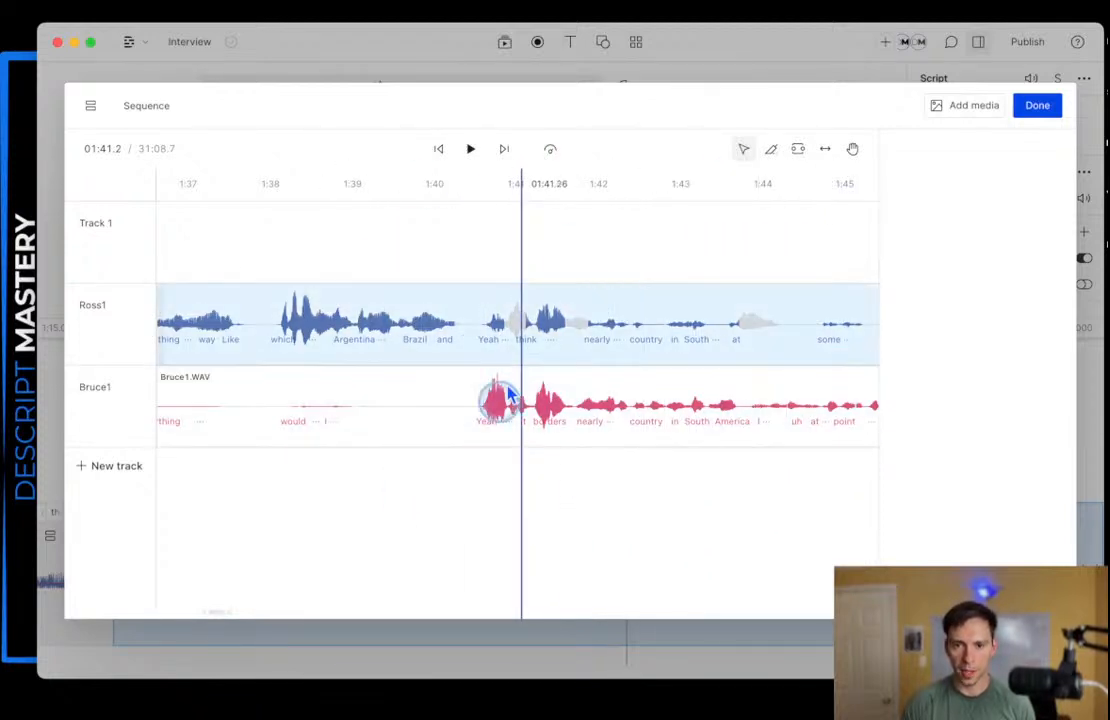
click(540, 463)
click(567, 425)
click(428, 338)
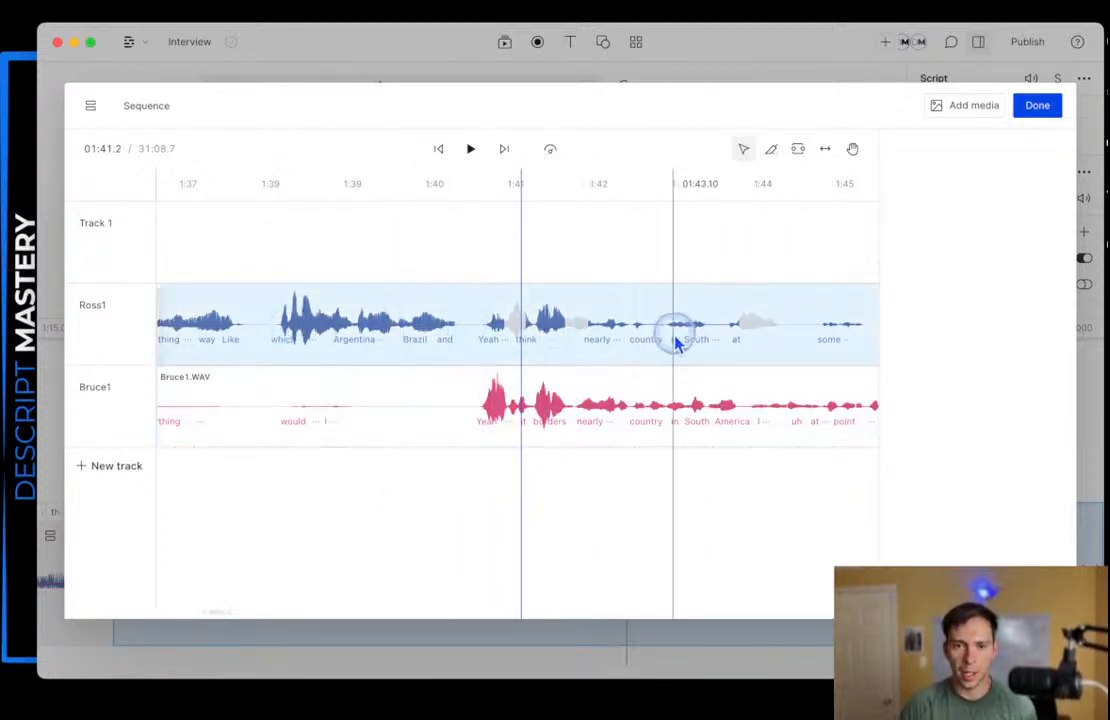
click(491, 397)
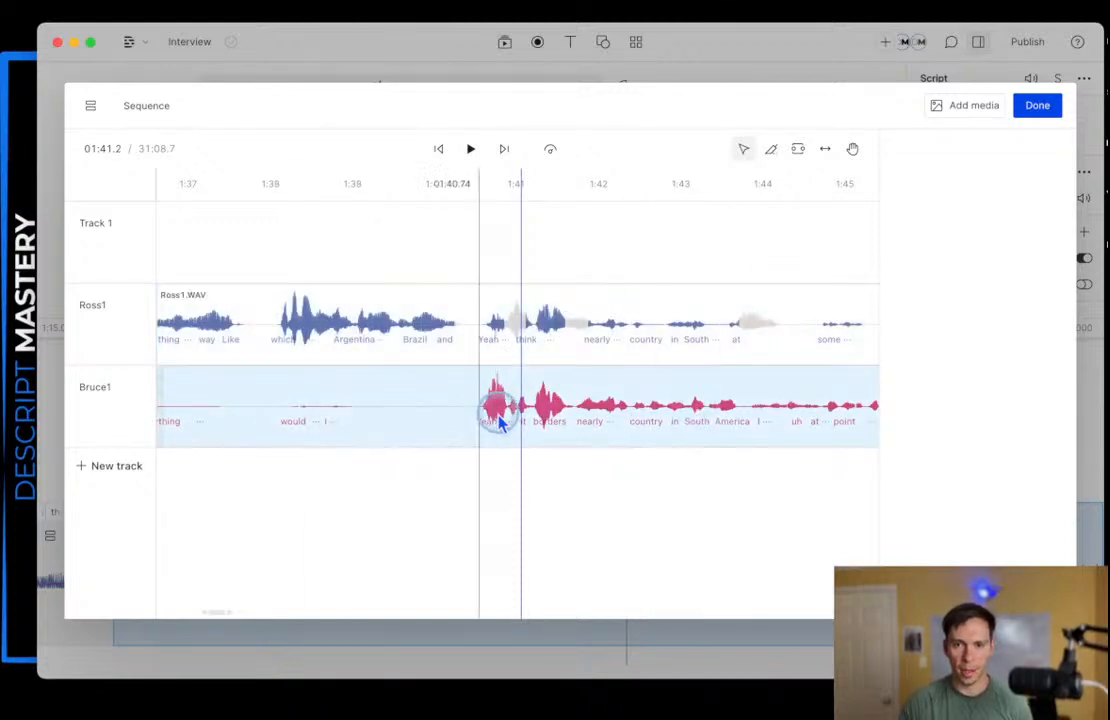
- Range-select about 3.8 s of the first speaker's track, from "Yeah" through "at" after "South"
click(786, 320)
click(565, 323)
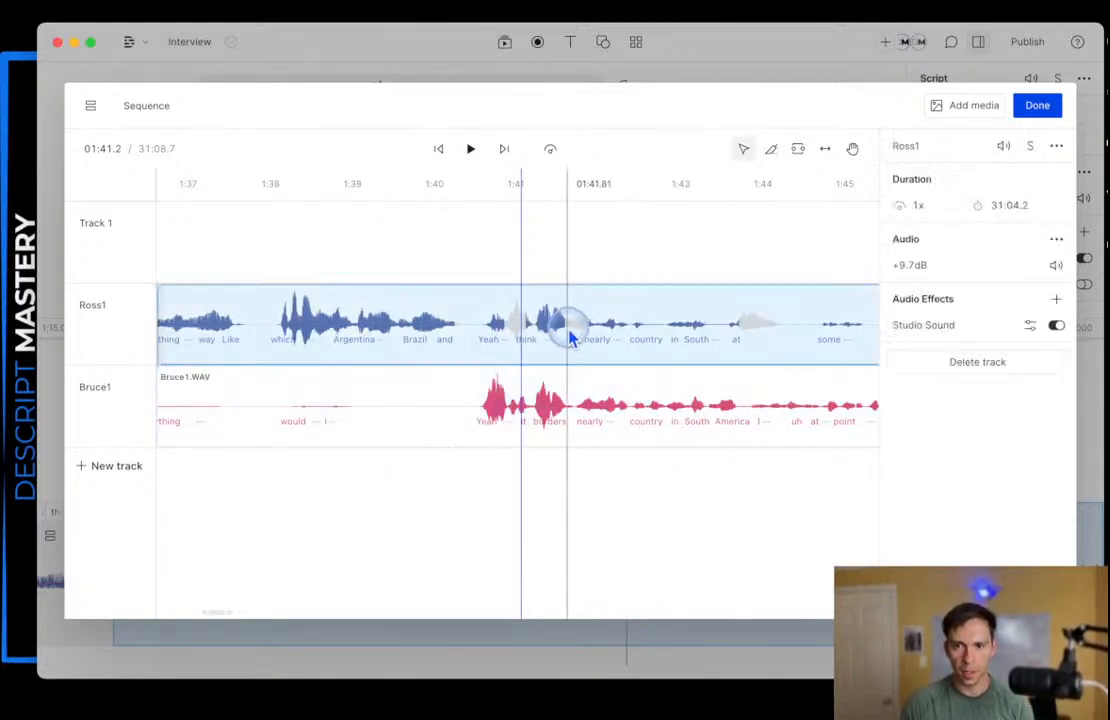
click(798, 149)
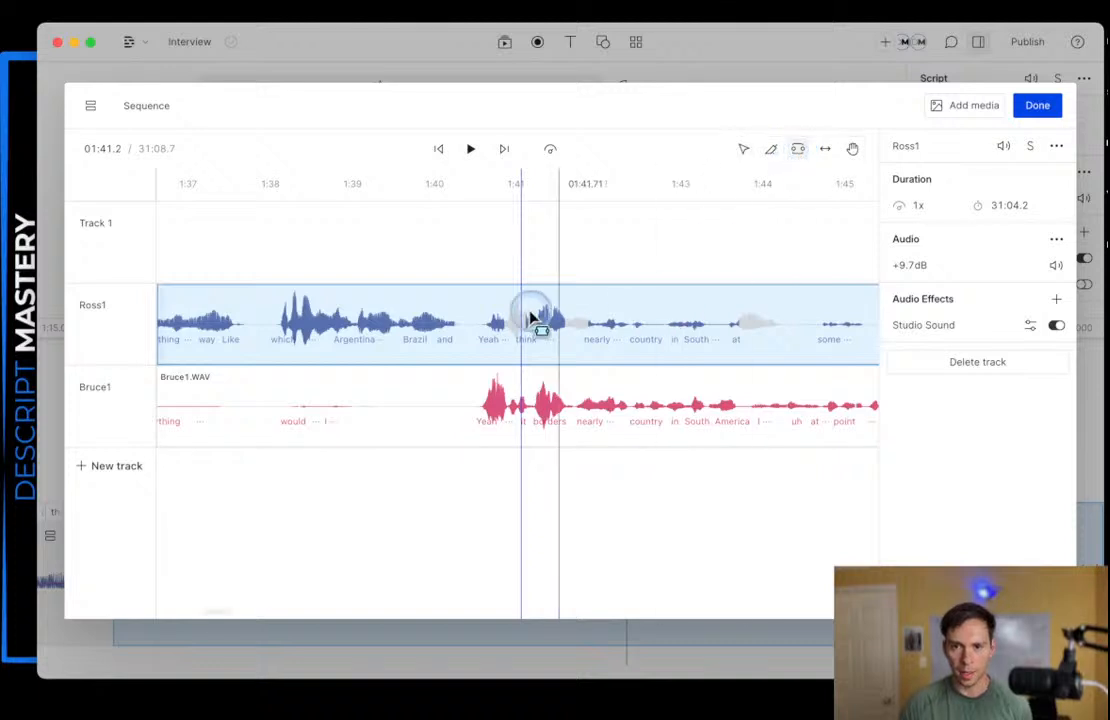
drag(481, 330, 795, 330)
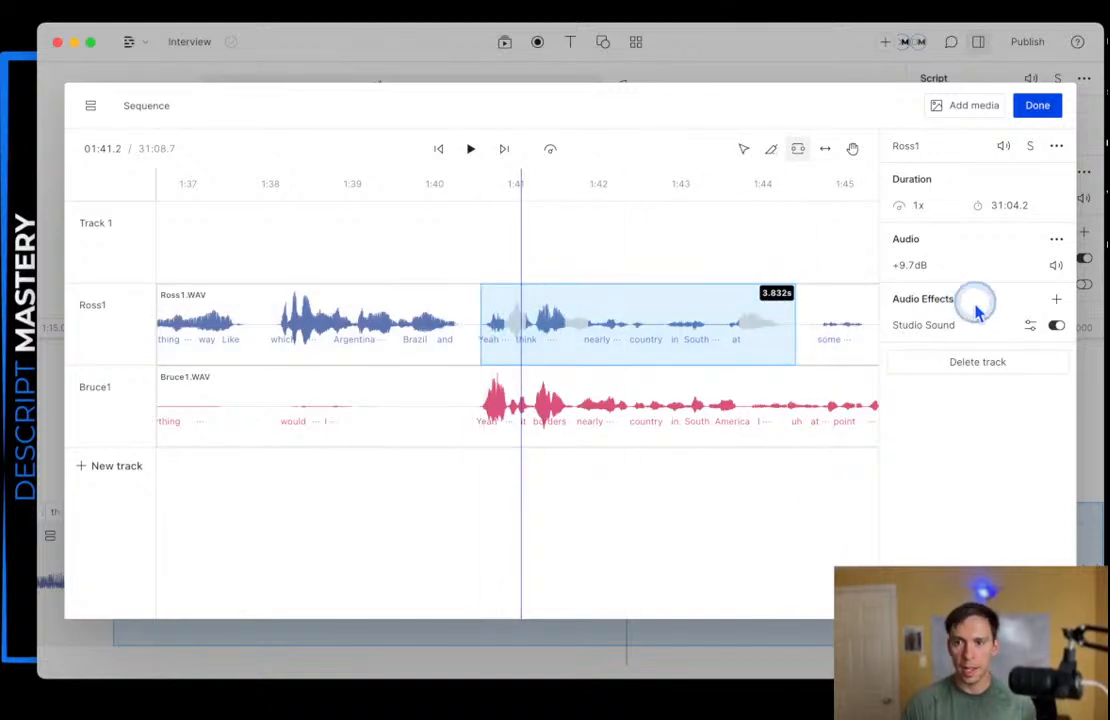
- Try muting the first speaker's audio with the range selected, and unmute it at +0.0 dB
click(1056, 266)
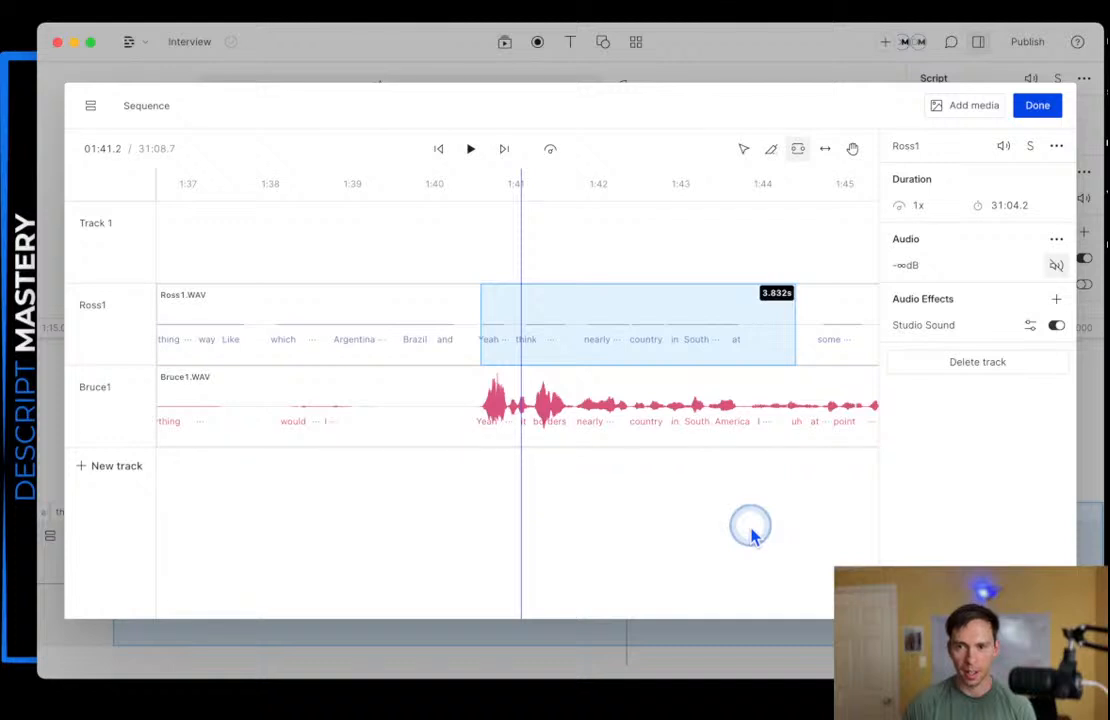
click(1056, 265)
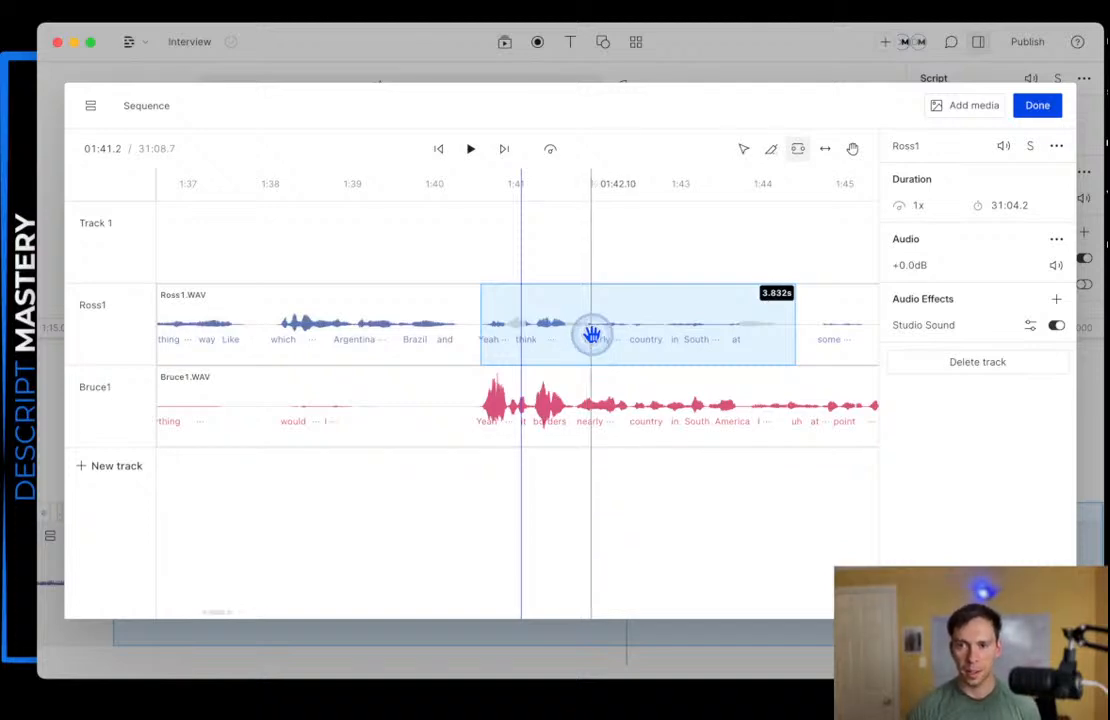
click(613, 290)
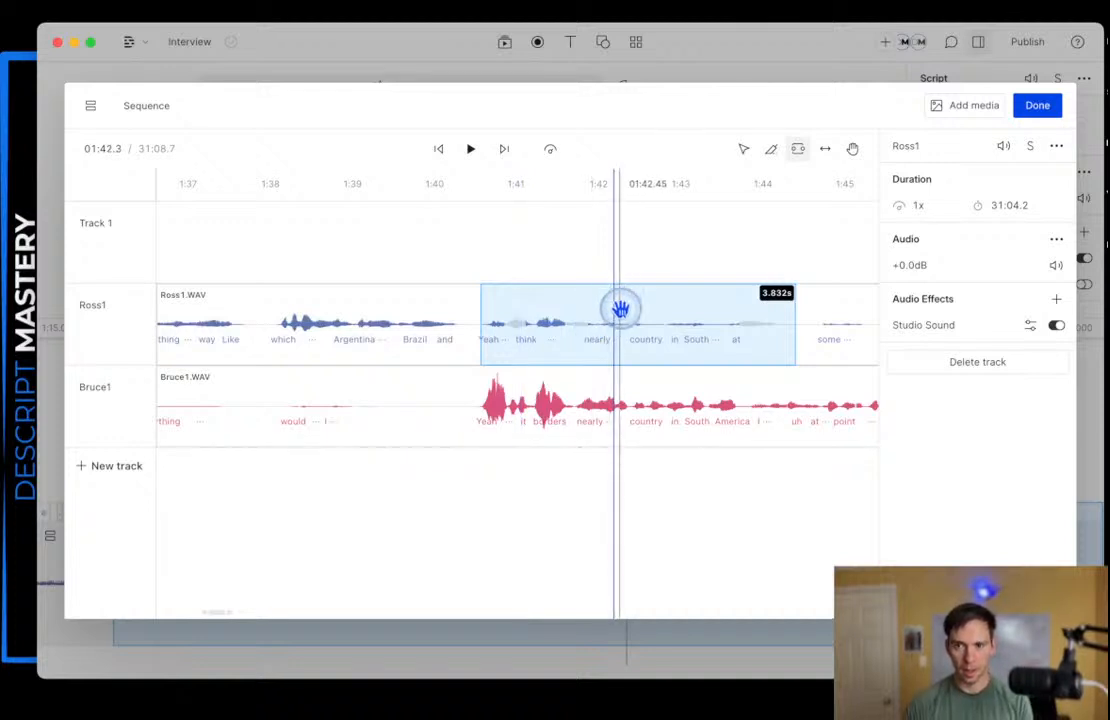
click(623, 318)
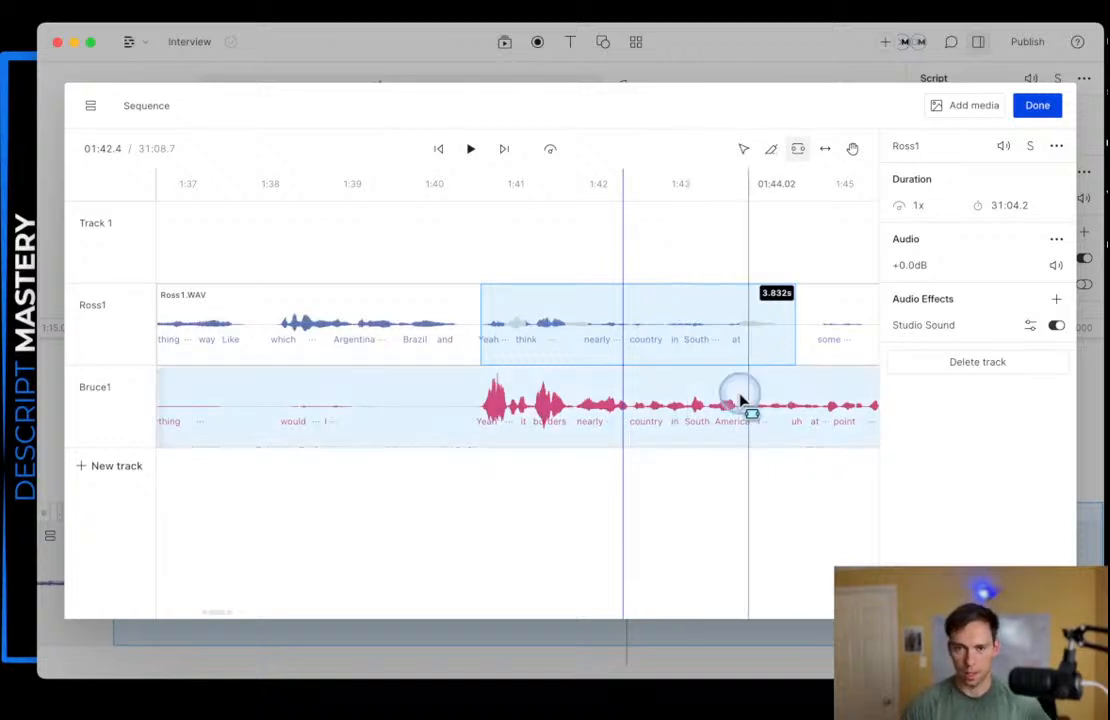
- Try moving the selected range on the first speaker's track earlier to 01:40.5, and undo the move
drag(482, 333, 463, 338)
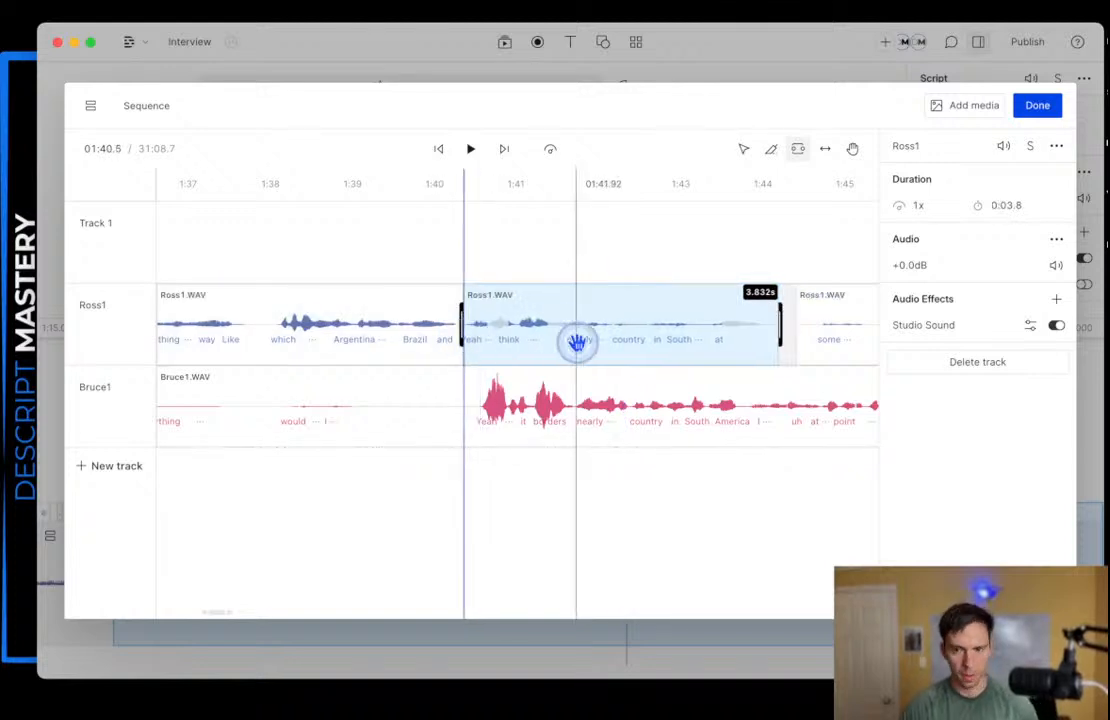
key(super+z)
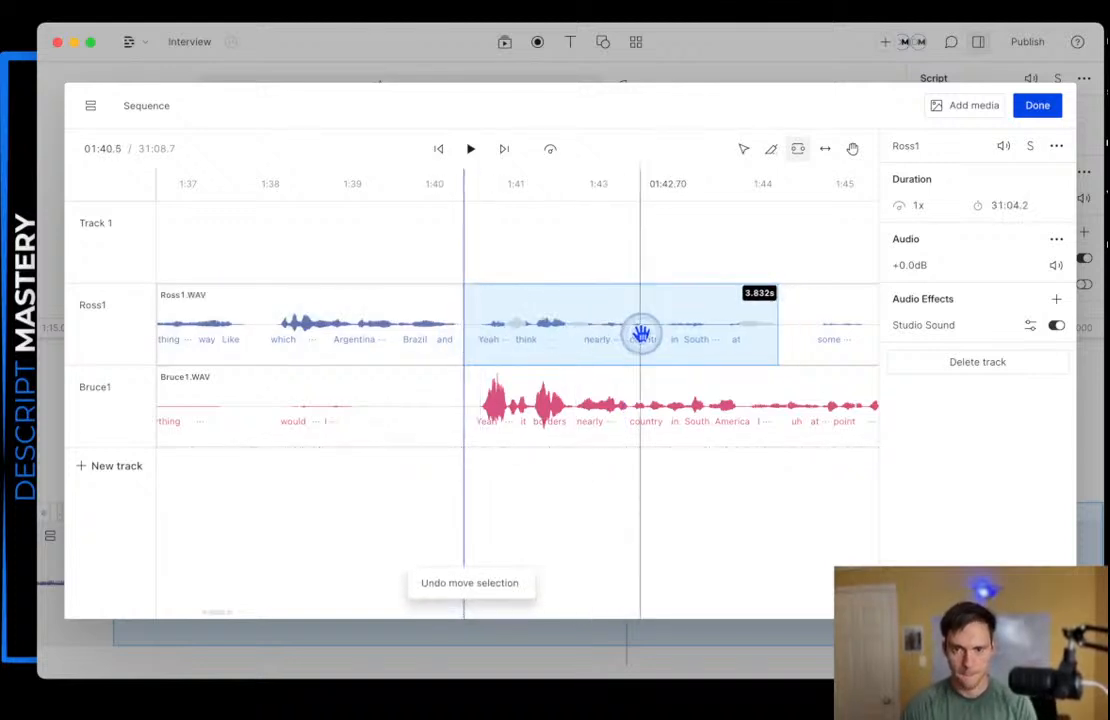
click(601, 325)
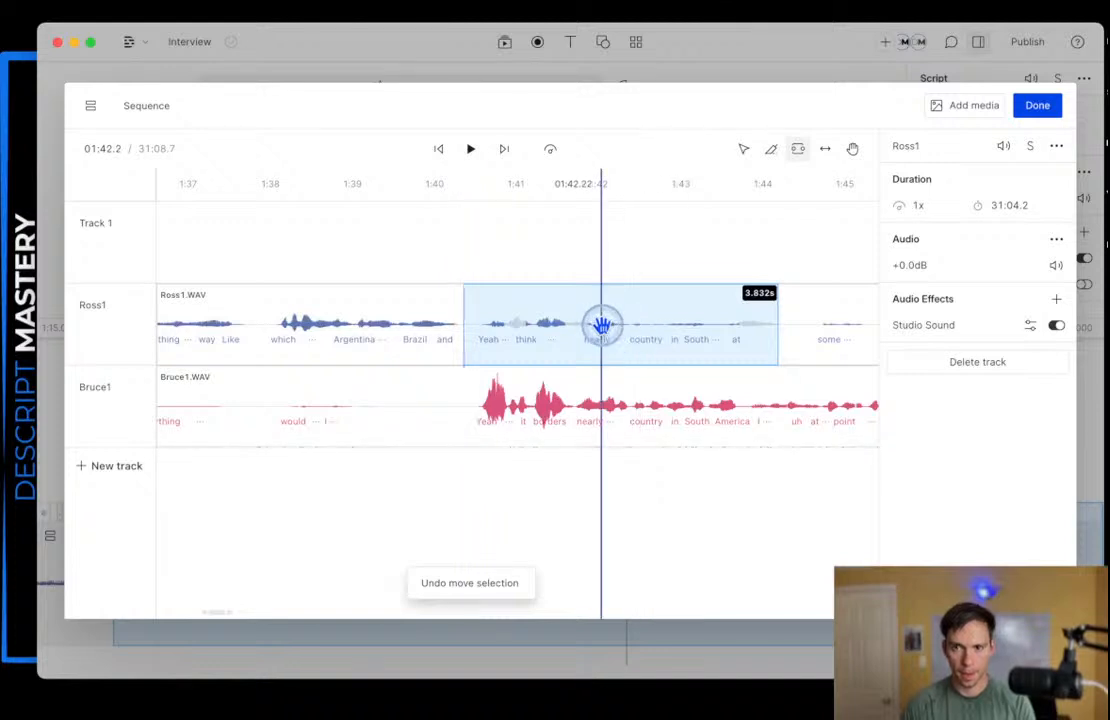
drag(601, 325, 634, 328)
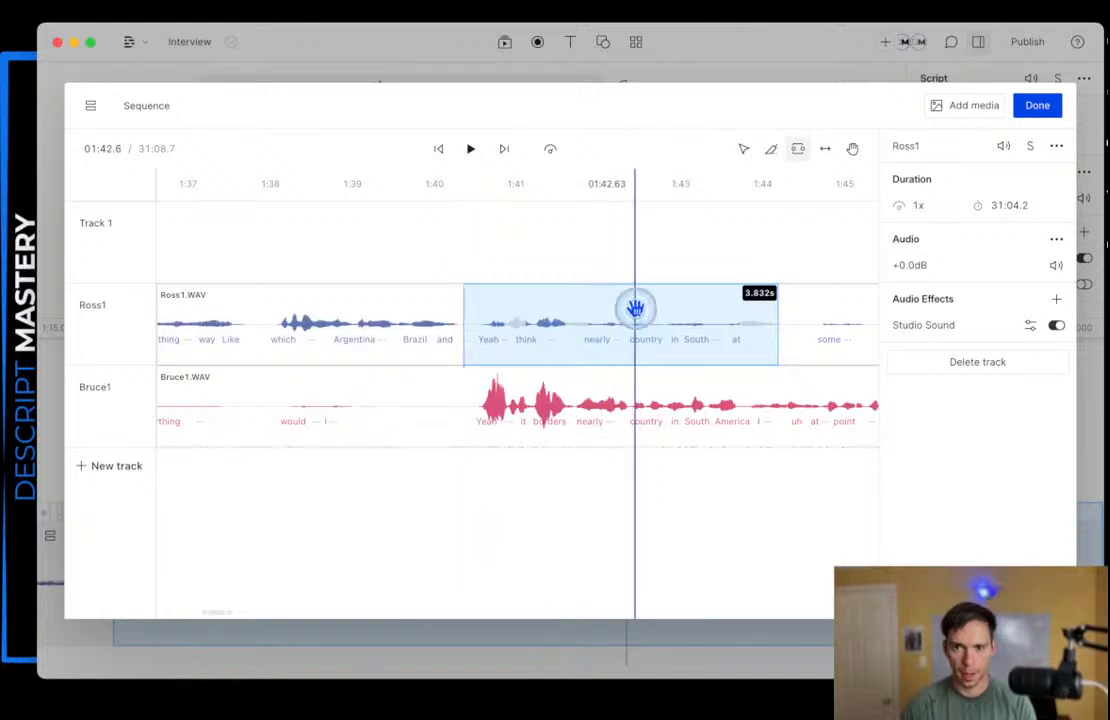
- Try removing the first speaker's track from the script through its track options
click(1057, 147)
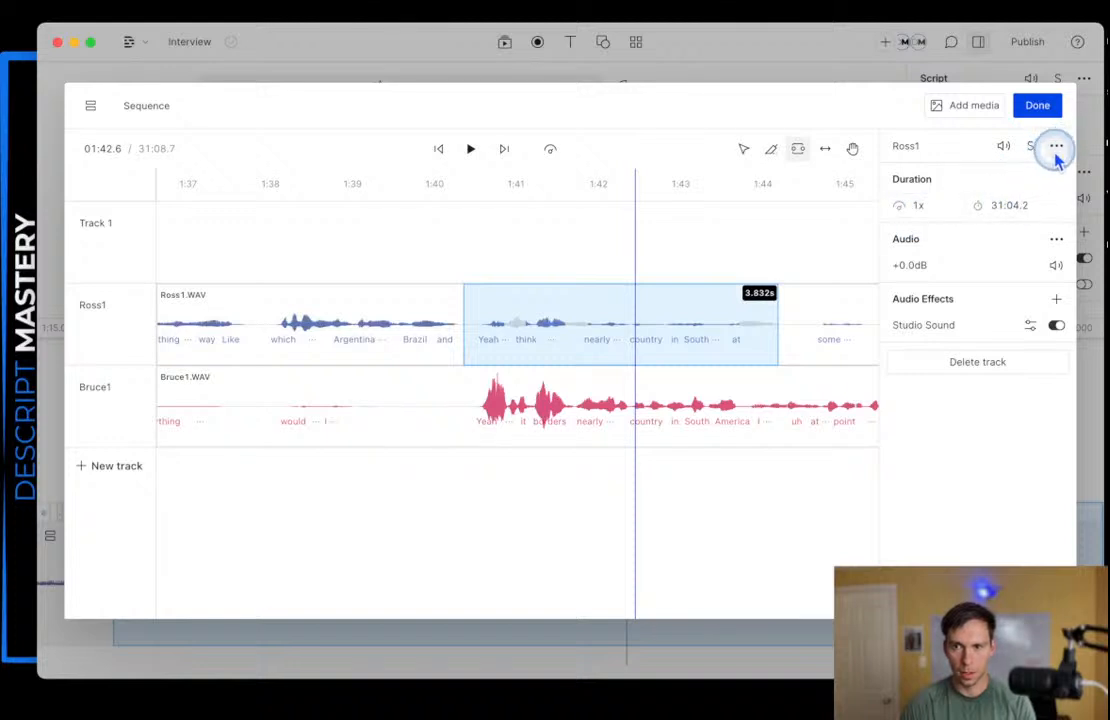
click(1055, 152)
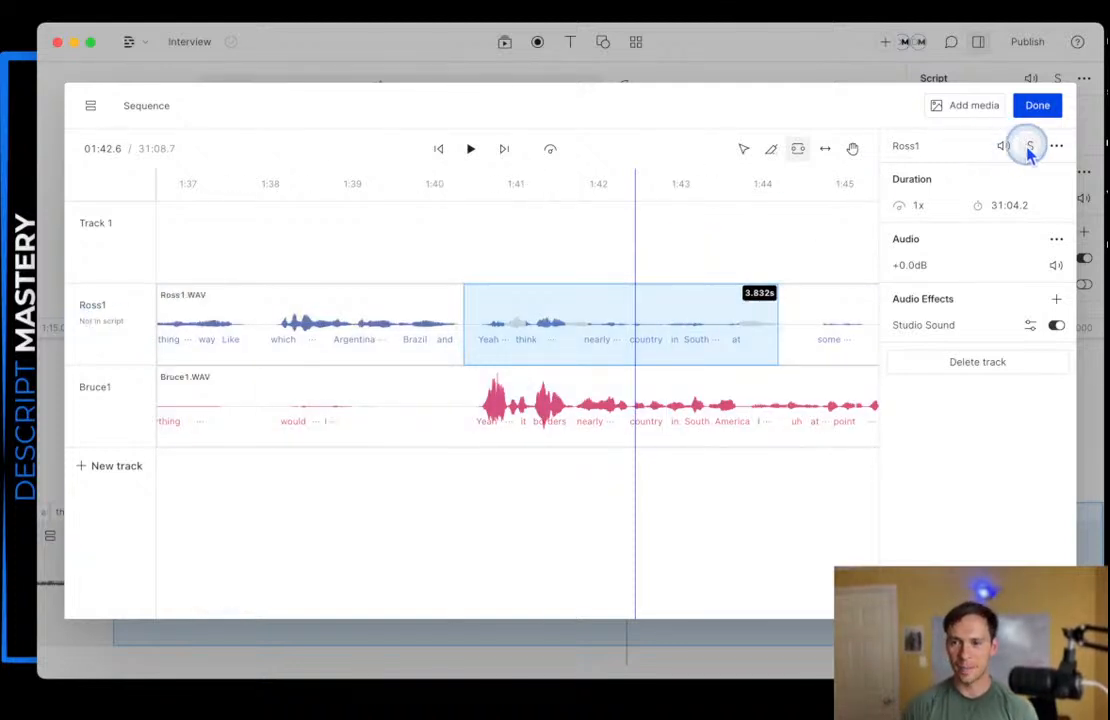
- Separate the selected 3.8 s range into its own clip by moving it slightly later on the first speaker's track
click(589, 334)
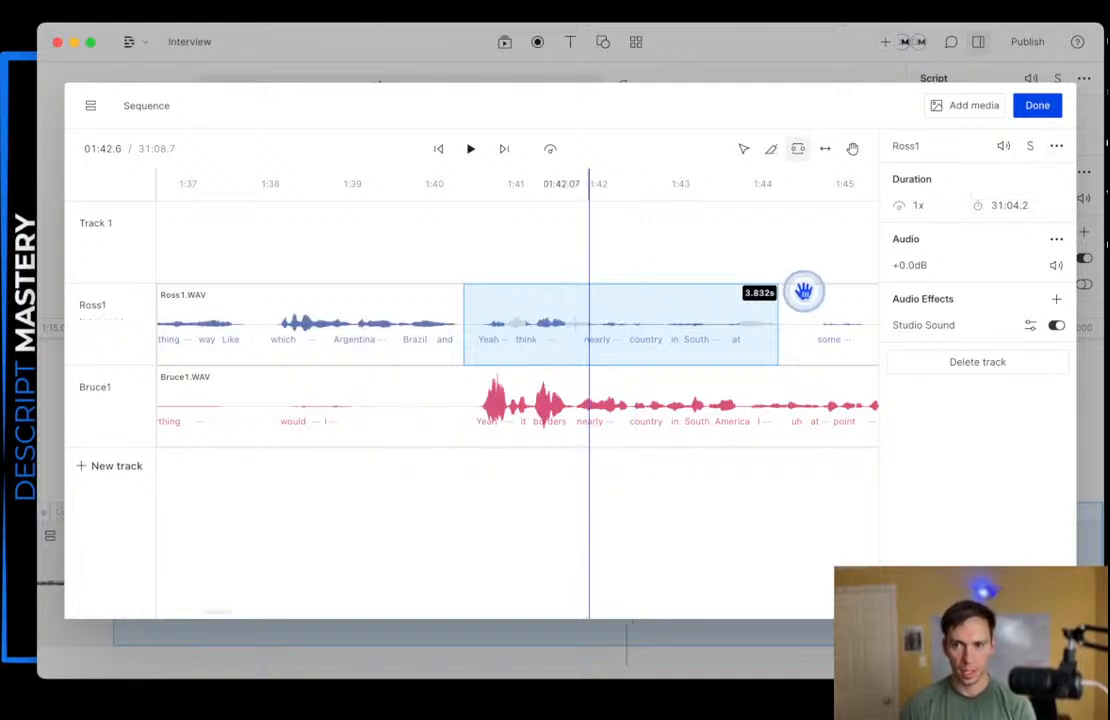
drag(573, 255, 652, 186)
click(742, 150)
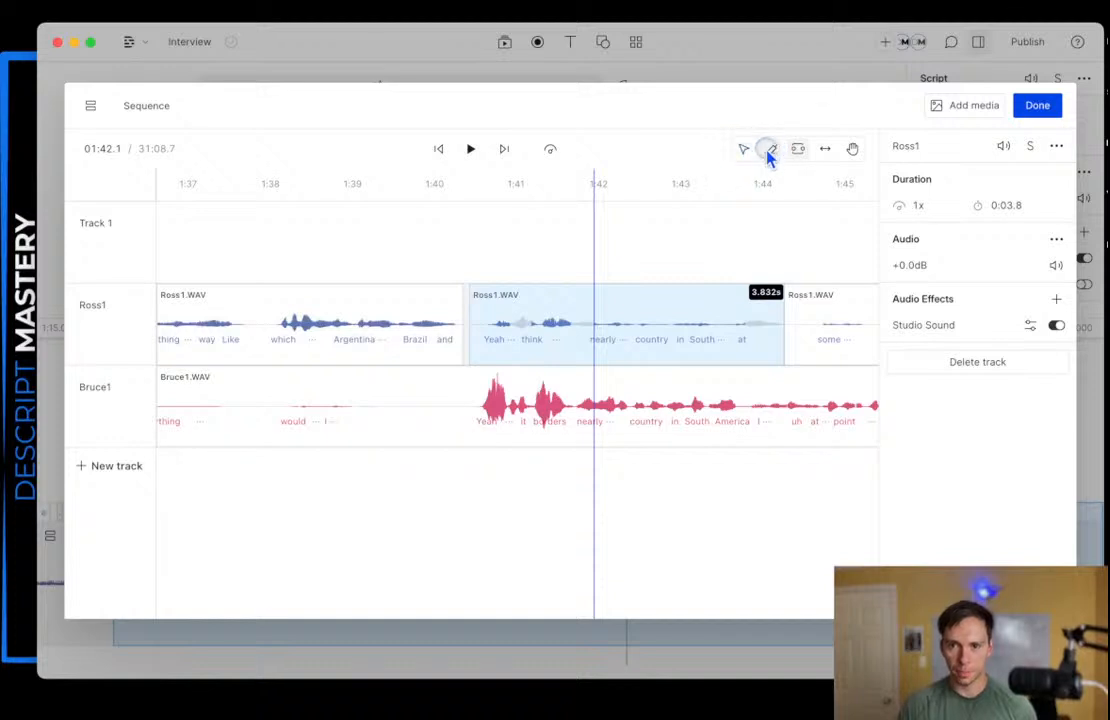
- Mute the separated 3.8 s clip on the first speaker's track and move it slightly earlier, against the preceding clip
click(769, 160)
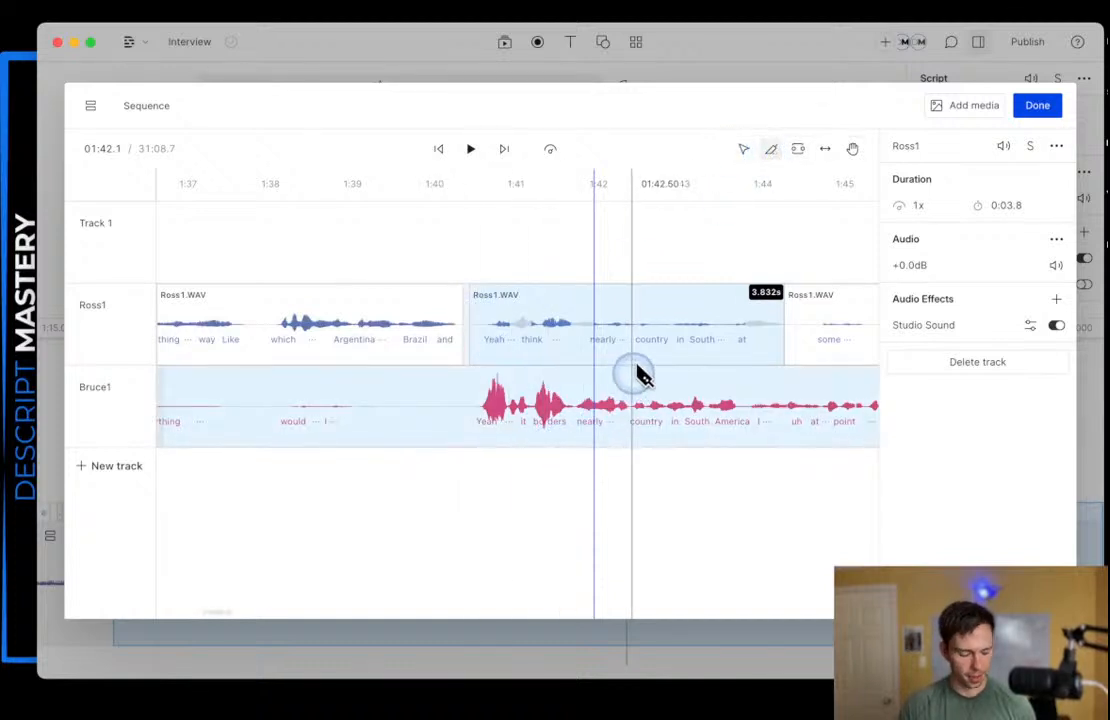
click(493, 265)
click(578, 325)
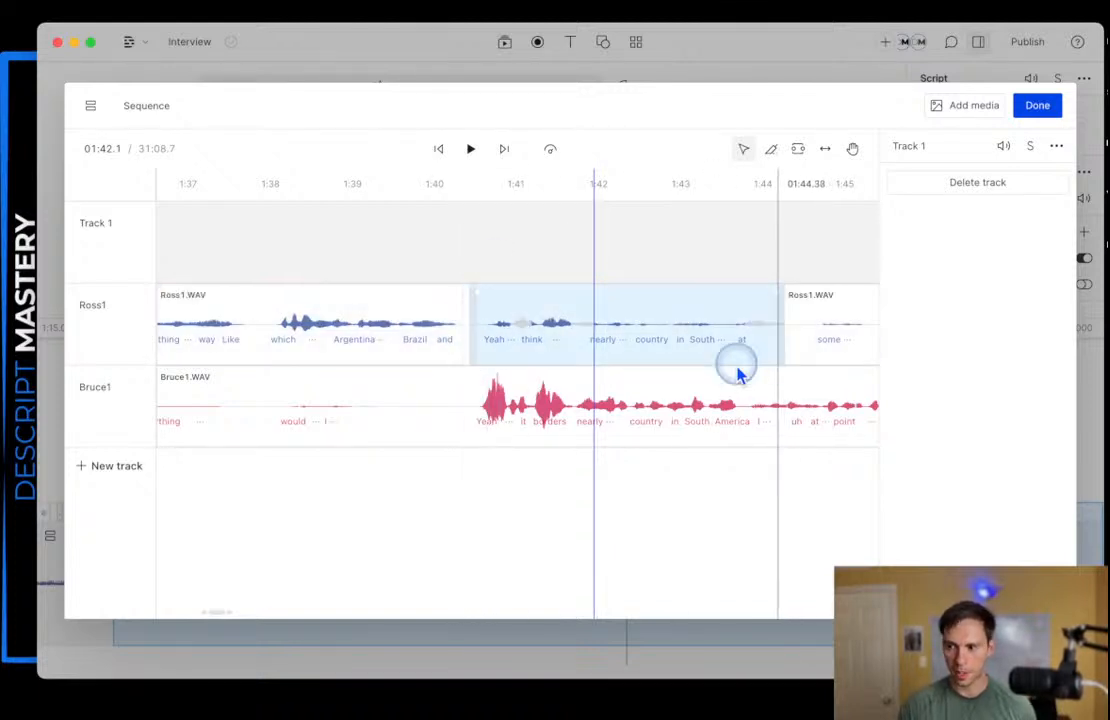
click(694, 366)
click(655, 350)
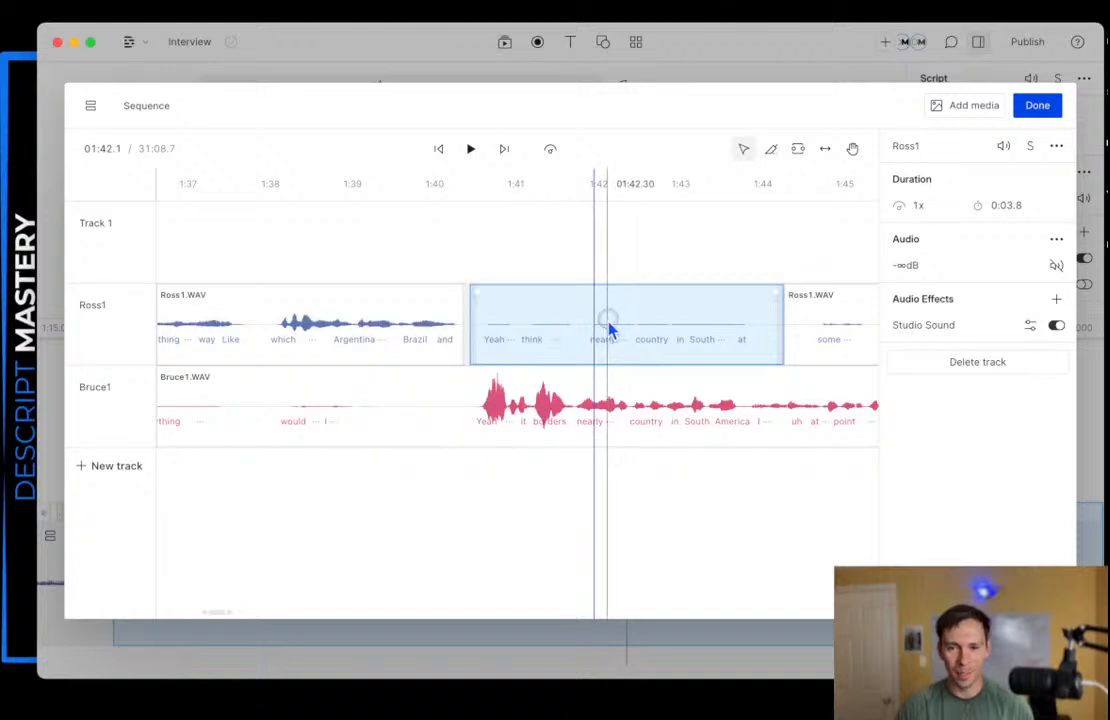
drag(610, 330, 605, 325)
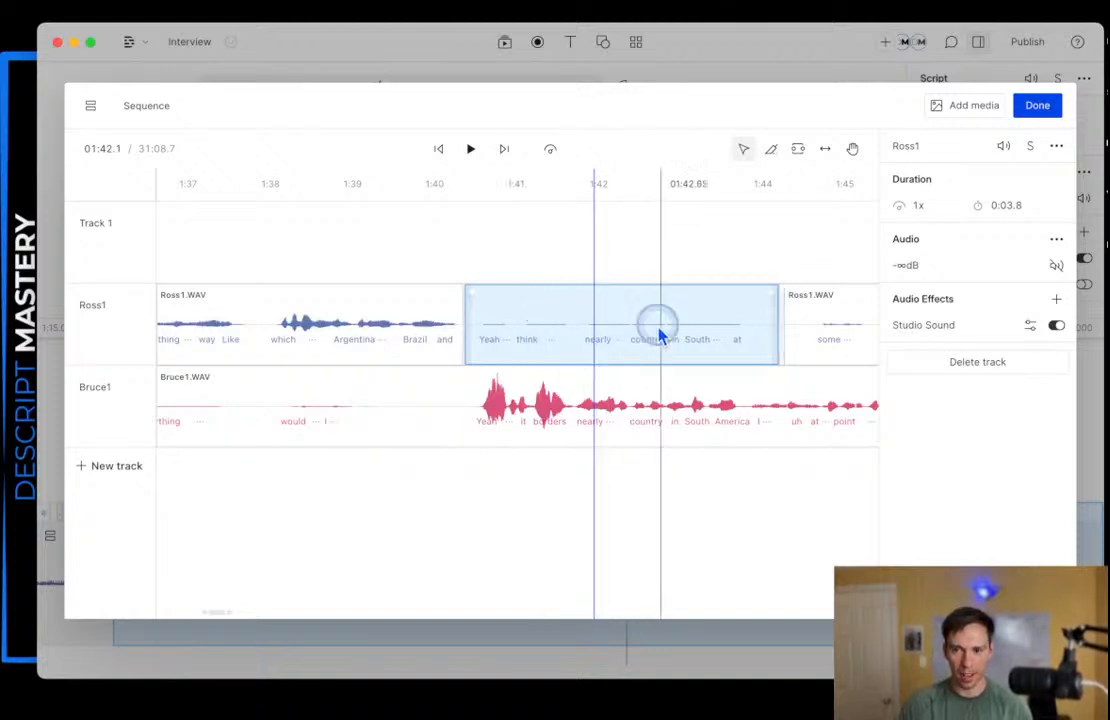
- Compare the audio levels of the muted clip and its neighbouring clips on the first speaker's track
click(421, 312)
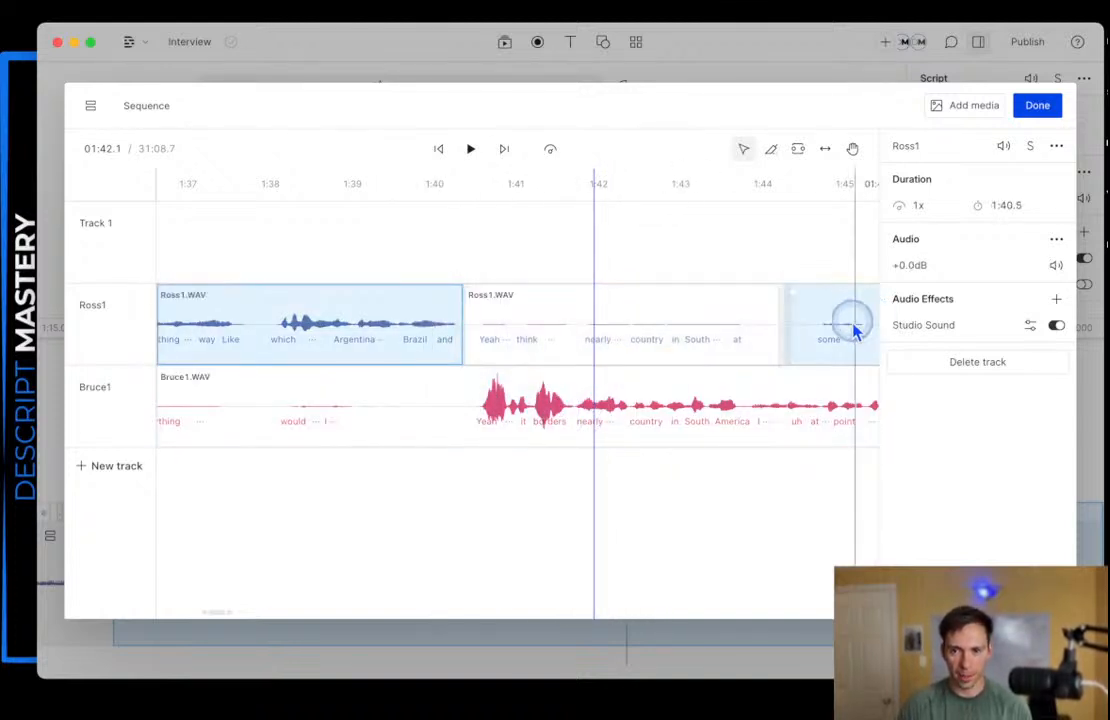
click(850, 333)
click(496, 390)
click(420, 322)
click(961, 260)
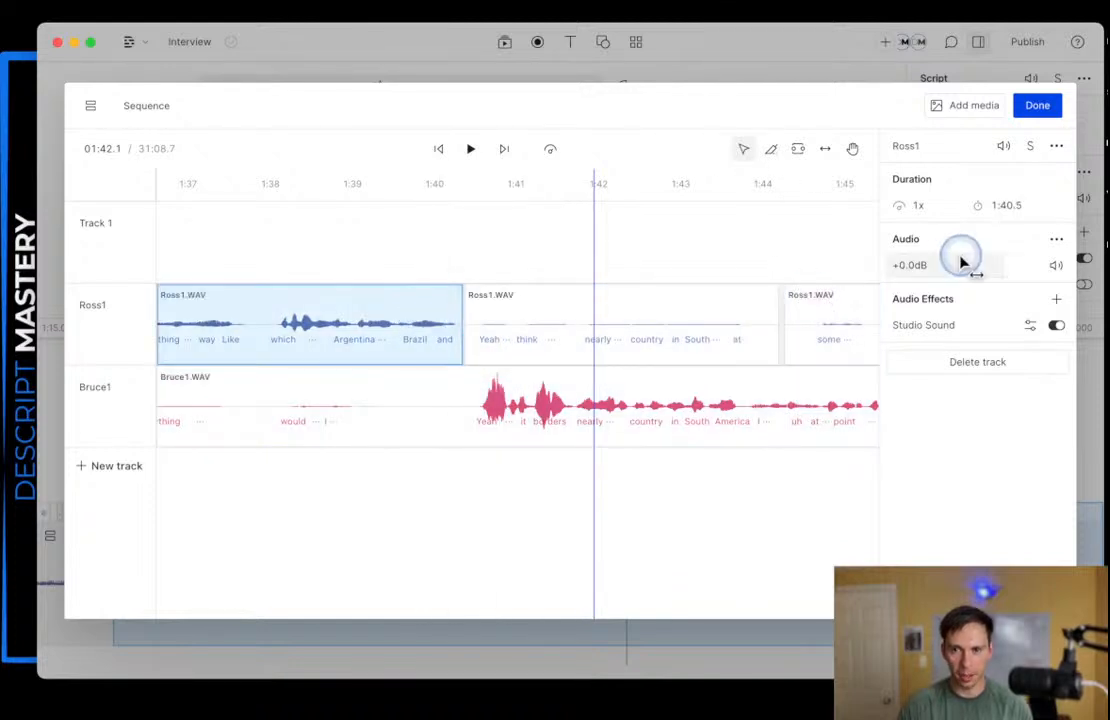
click(580, 347)
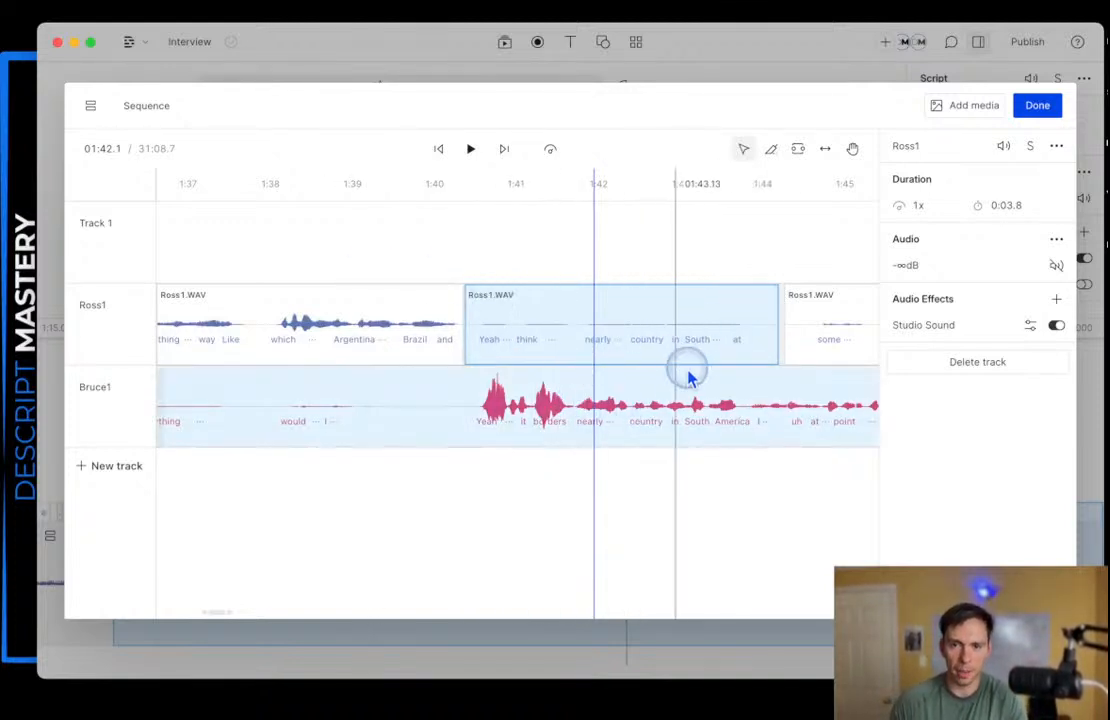
- Play the sequence from 01:39.3 through the muted clip and stop near 01:45.0 to check the result
click(356, 265)
click(362, 185)
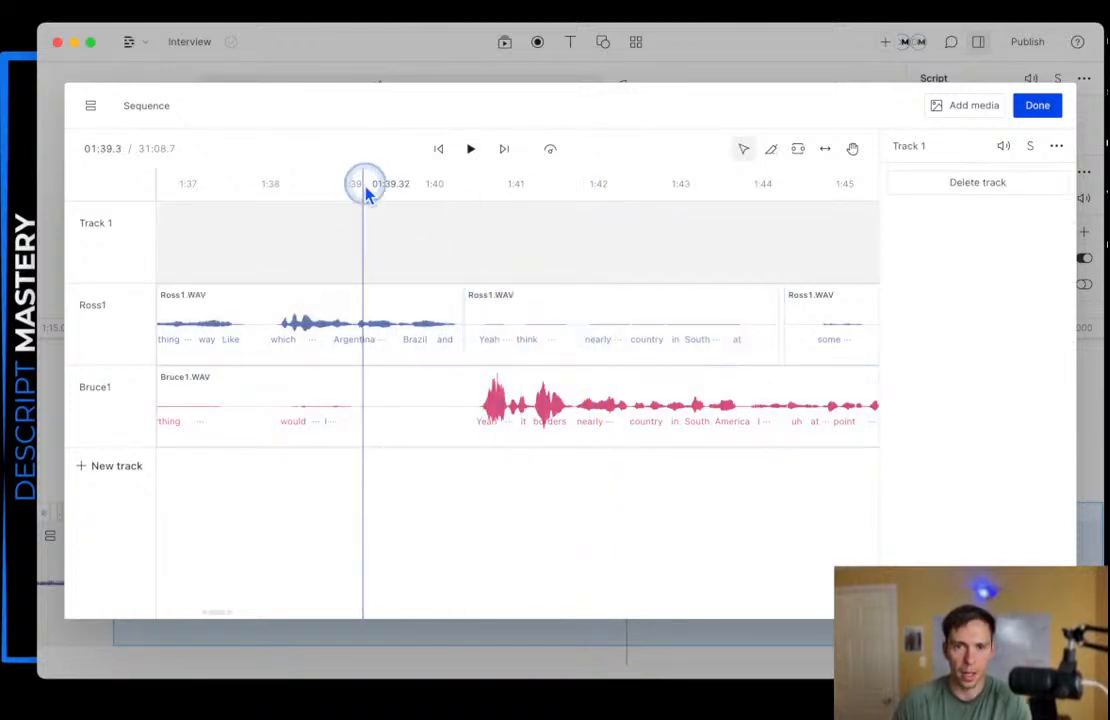
click(471, 150)
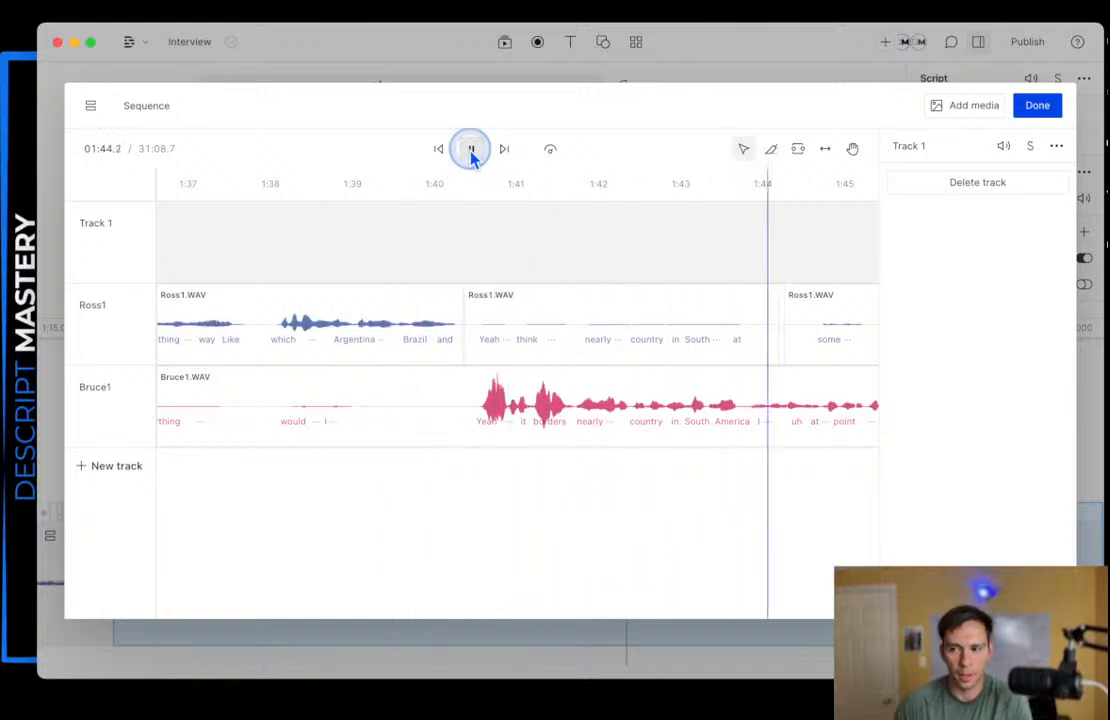
click(471, 150)
click(757, 412)
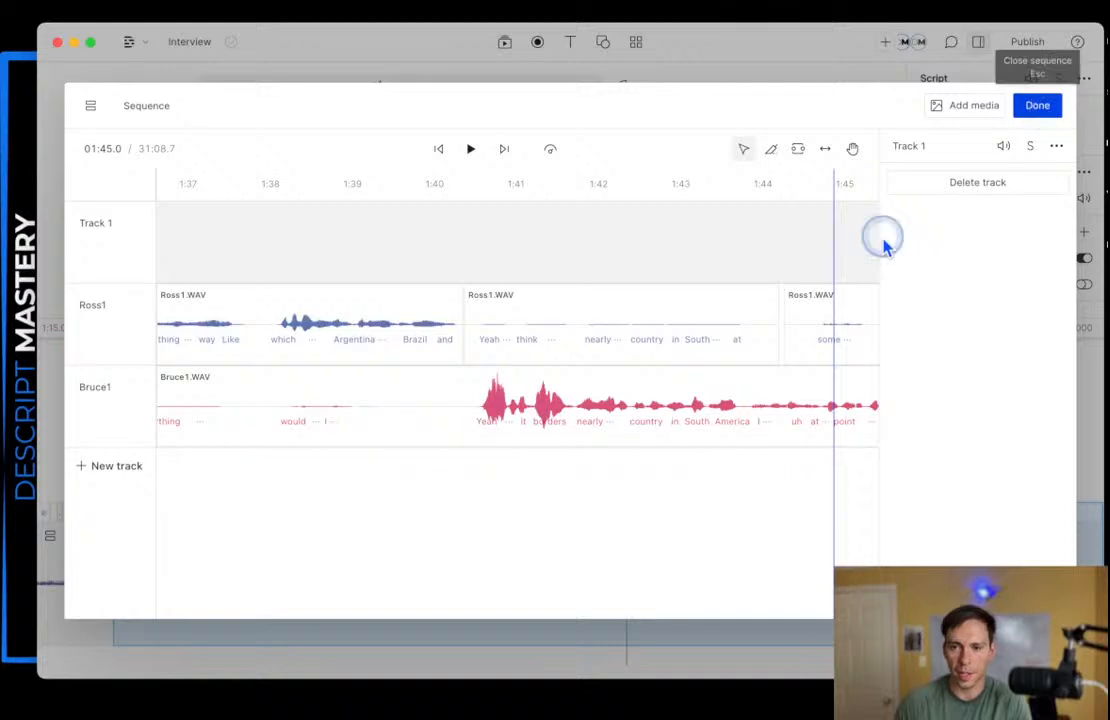
- Split the first speaker's clip at about 01:11.5, just after the word "Nicaragua"
scroll(721, 512, down, 5)
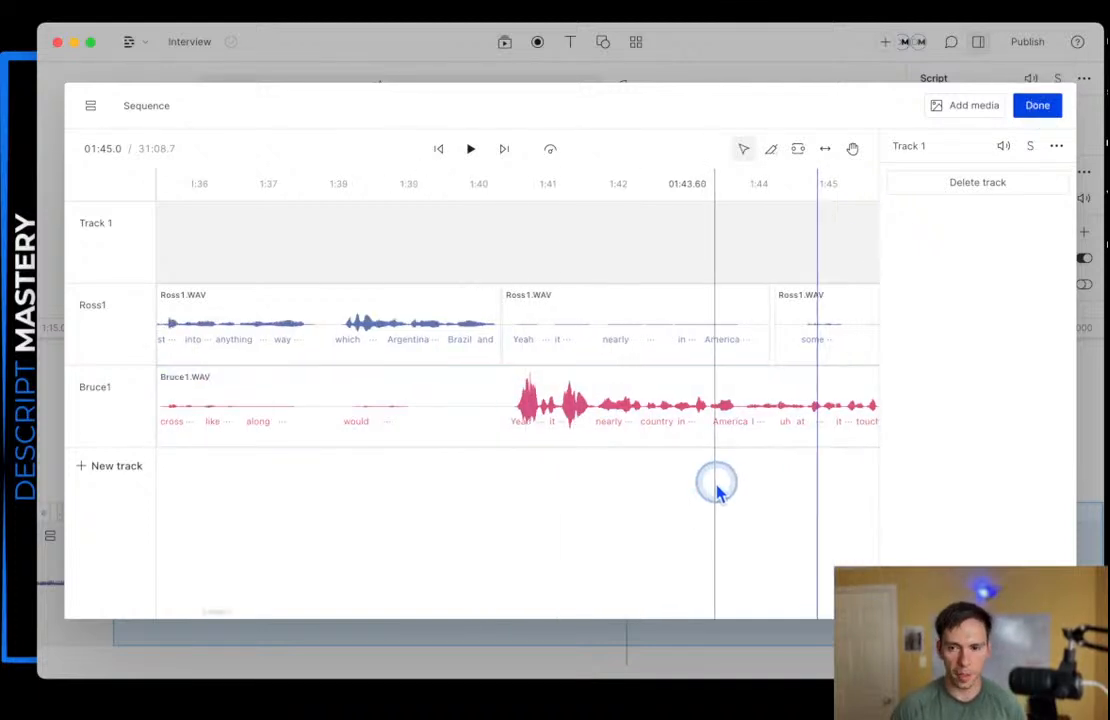
scroll(735, 485, down, 8)
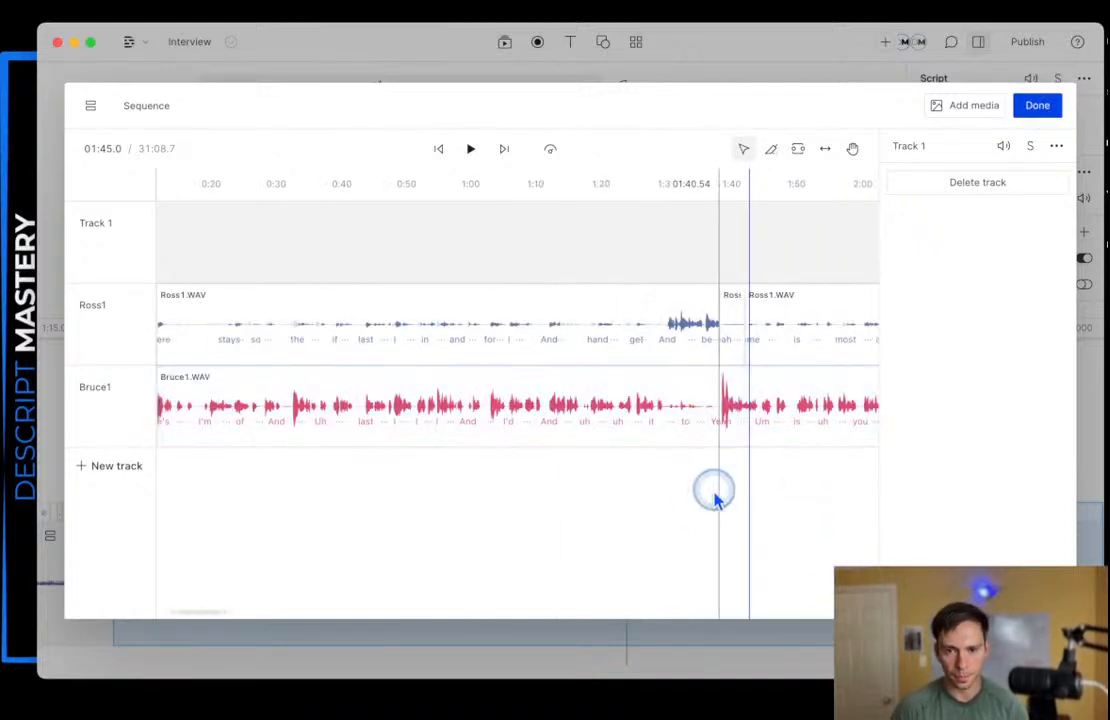
scroll(630, 418, down, 3)
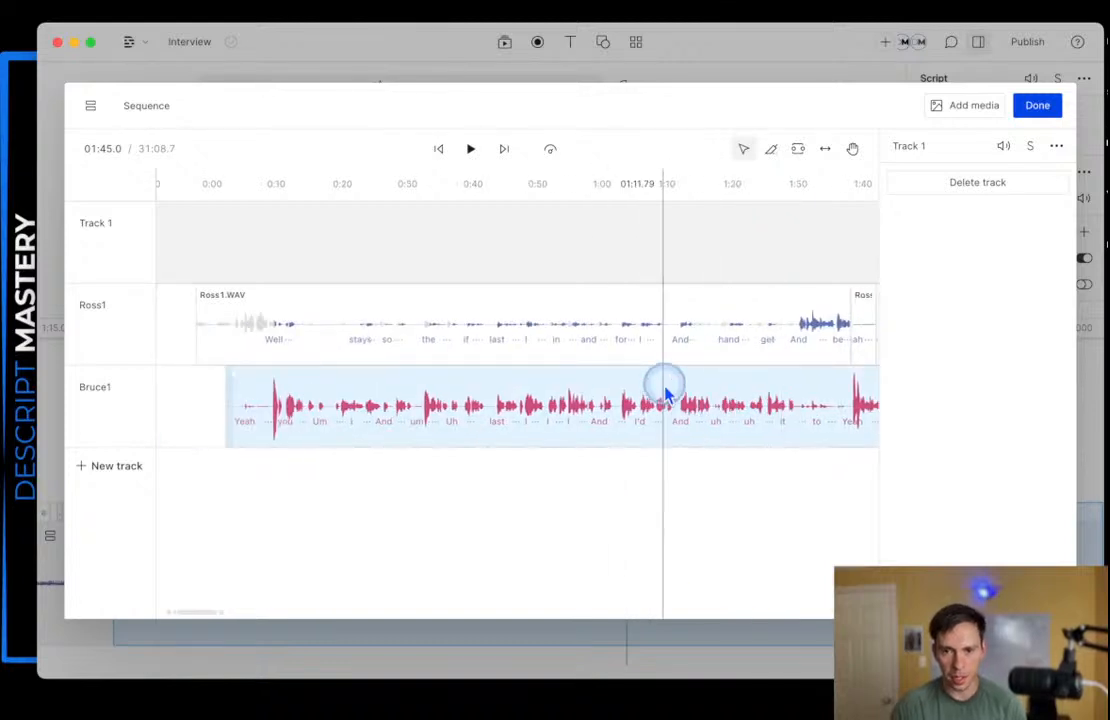
scroll(660, 385, up, 8)
scroll(610, 382, up, 6)
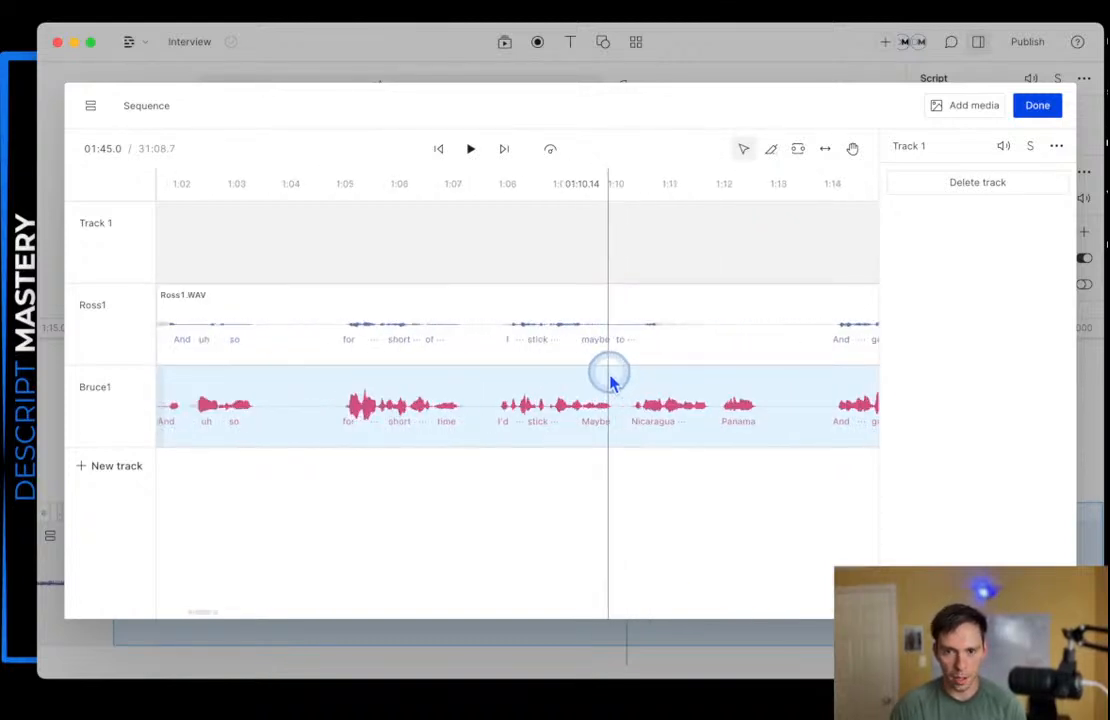
mouse_move(607, 385)
mouse_down()
mouse_move(397, 435)
mouse_move(377, 337)
mouse_move(366, 435)
mouse_move(515, 416)
mouse_move(688, 435)
mouse_move(396, 354)
mouse_move(392, 339)
mouse_move(398, 350)
mouse_move(458, 336)
mouse_move(707, 348)
mouse_move(706, 359)
mouse_move(711, 347)
mouse_up()
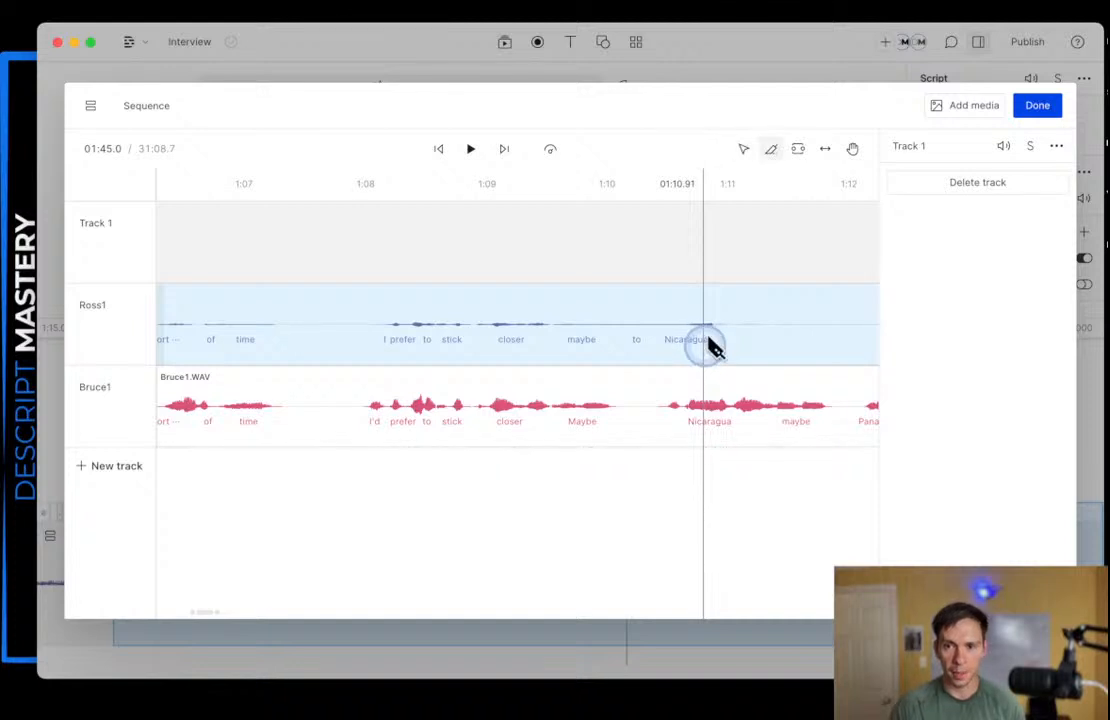
click(771, 148)
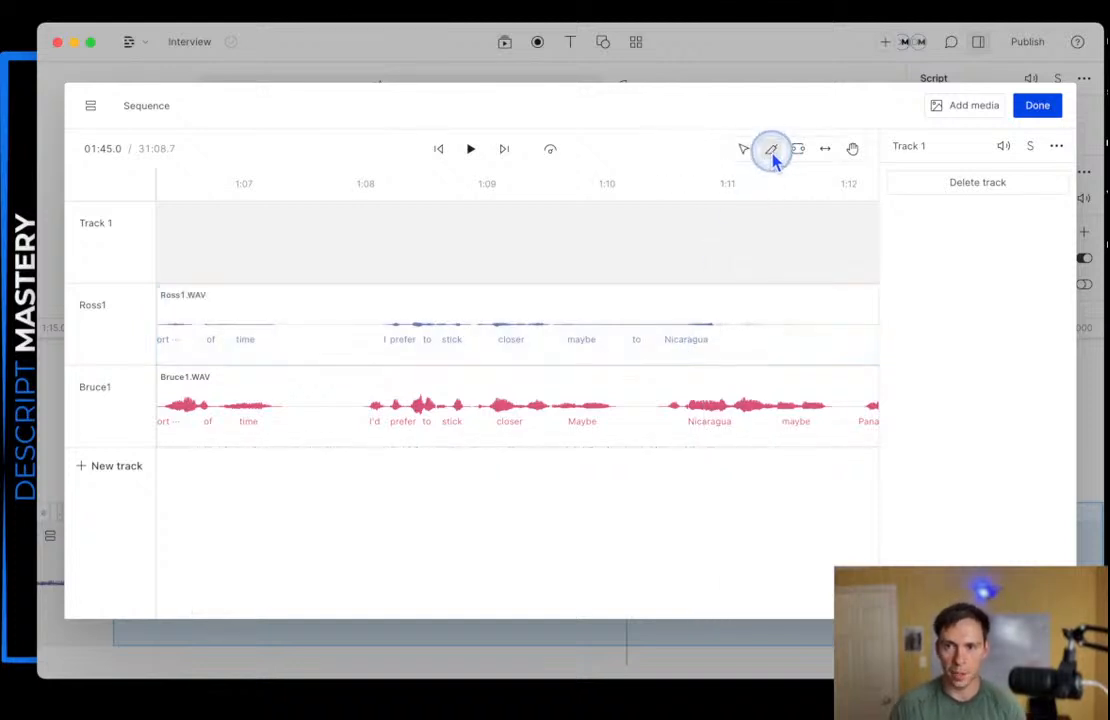
click(742, 341)
drag(742, 350, 785, 357)
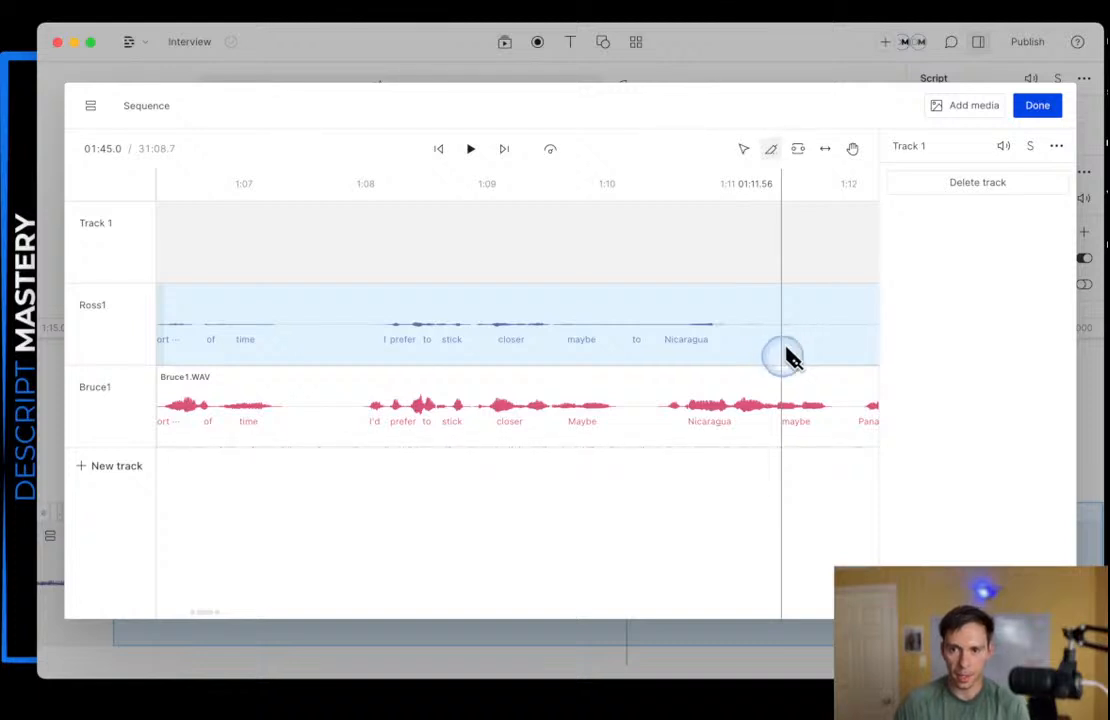
click(778, 320)
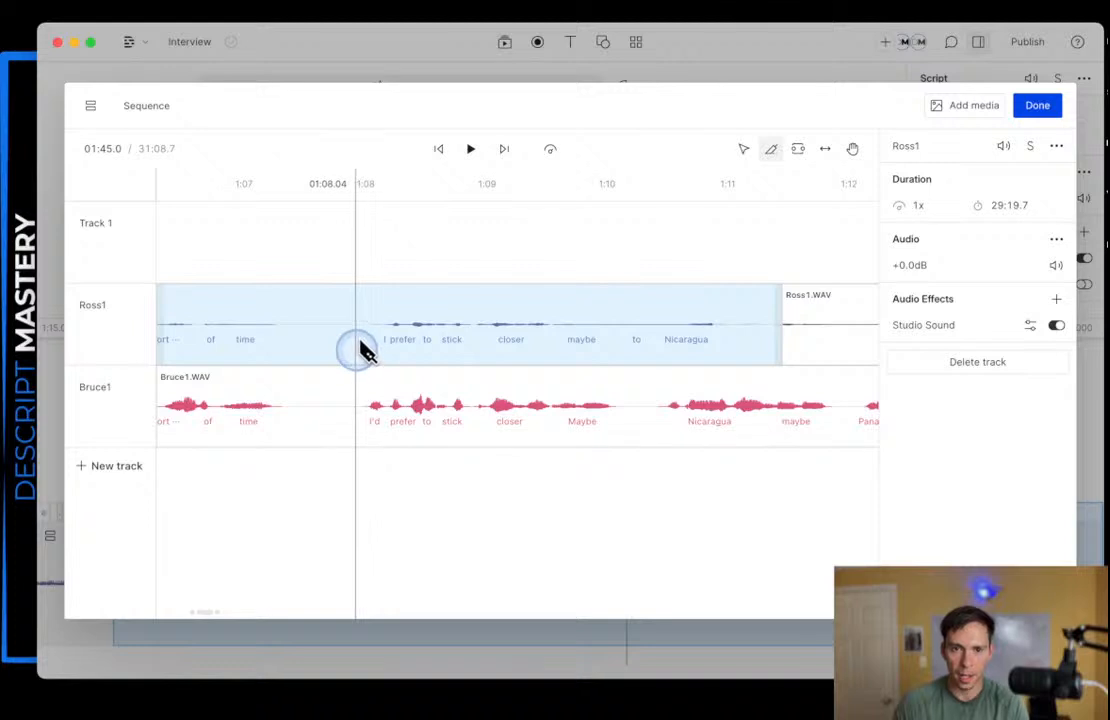
- Split the first speaker's clip at about 01:08.0, before "I prefer to stick", and mute the clip between the two cuts
click(358, 350)
click(353, 342)
click(439, 334)
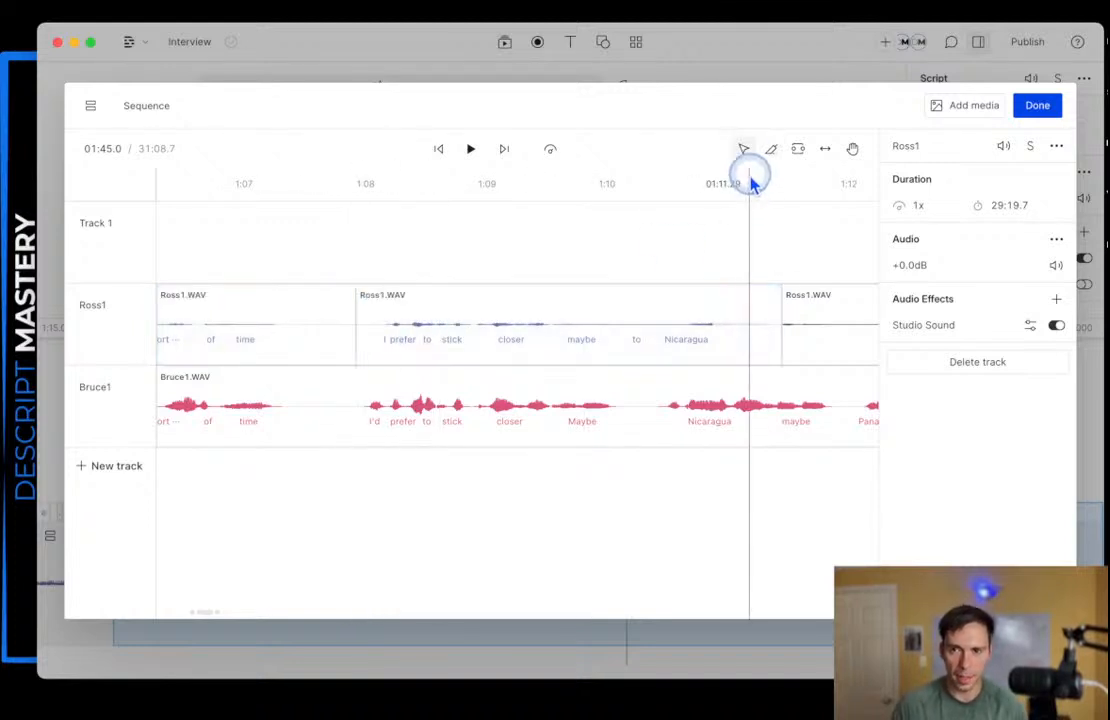
click(530, 325)
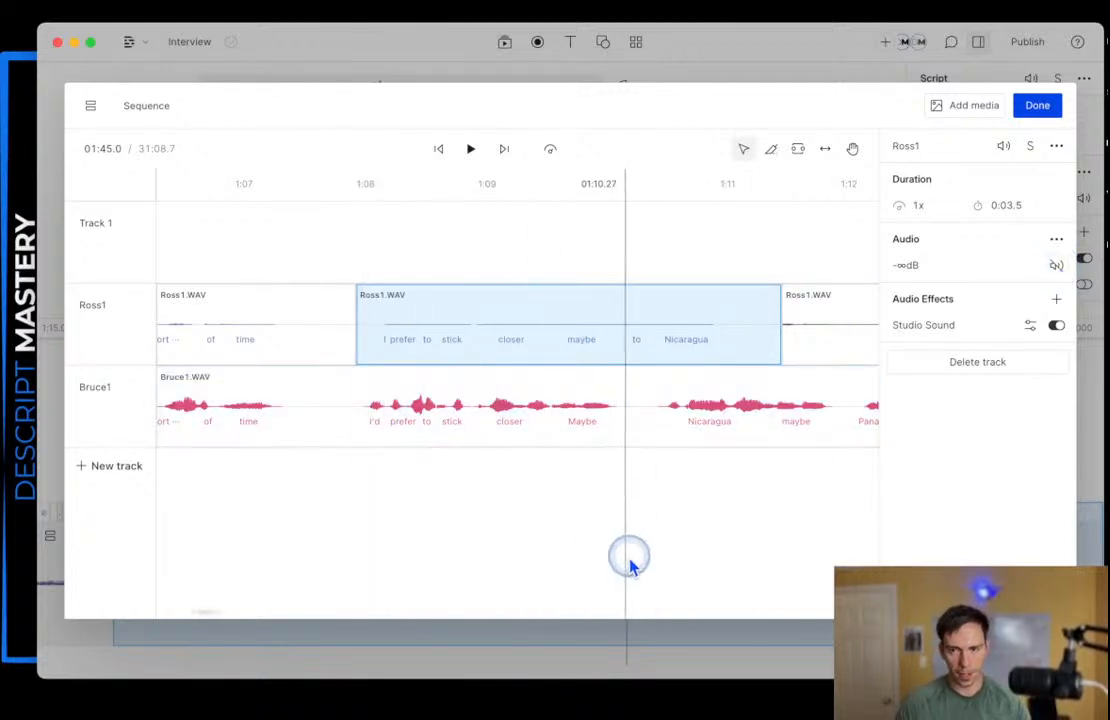
- Examine both speakers' waveforms along the rest of the sequence to its end, comparing loudness and overlapping speech
scroll(668, 510, down, 2)
scroll(687, 488, right, 10)
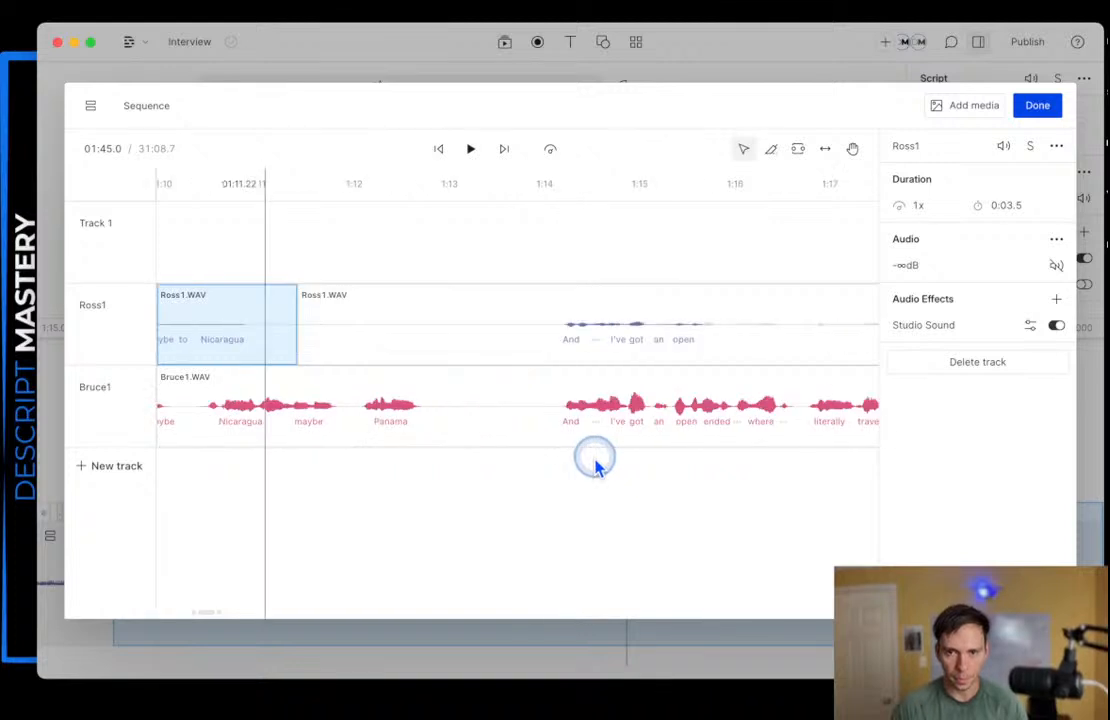
scroll(570, 535, down, 5)
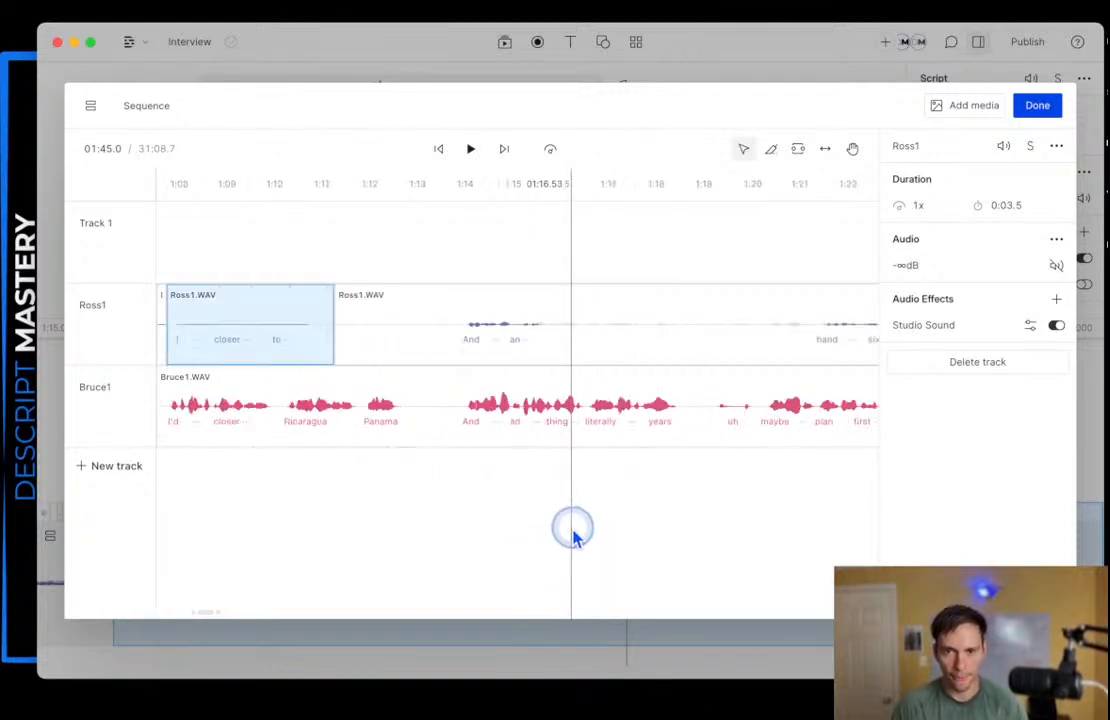
scroll(683, 494, down, 2)
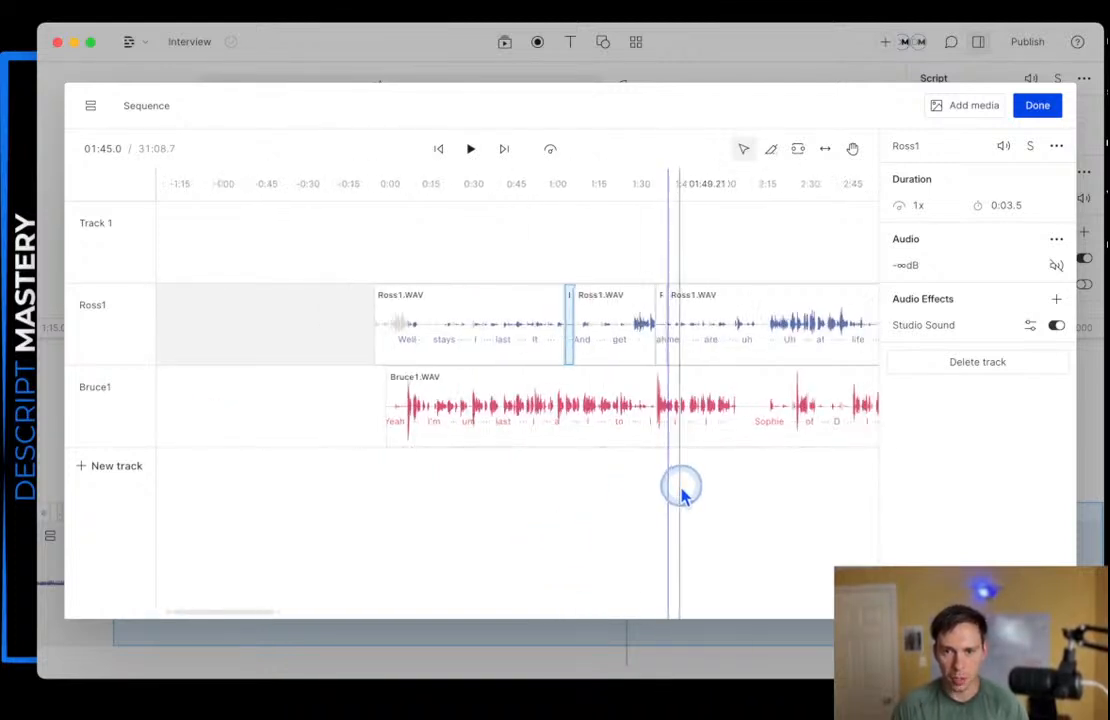
scroll(675, 500, right, 5)
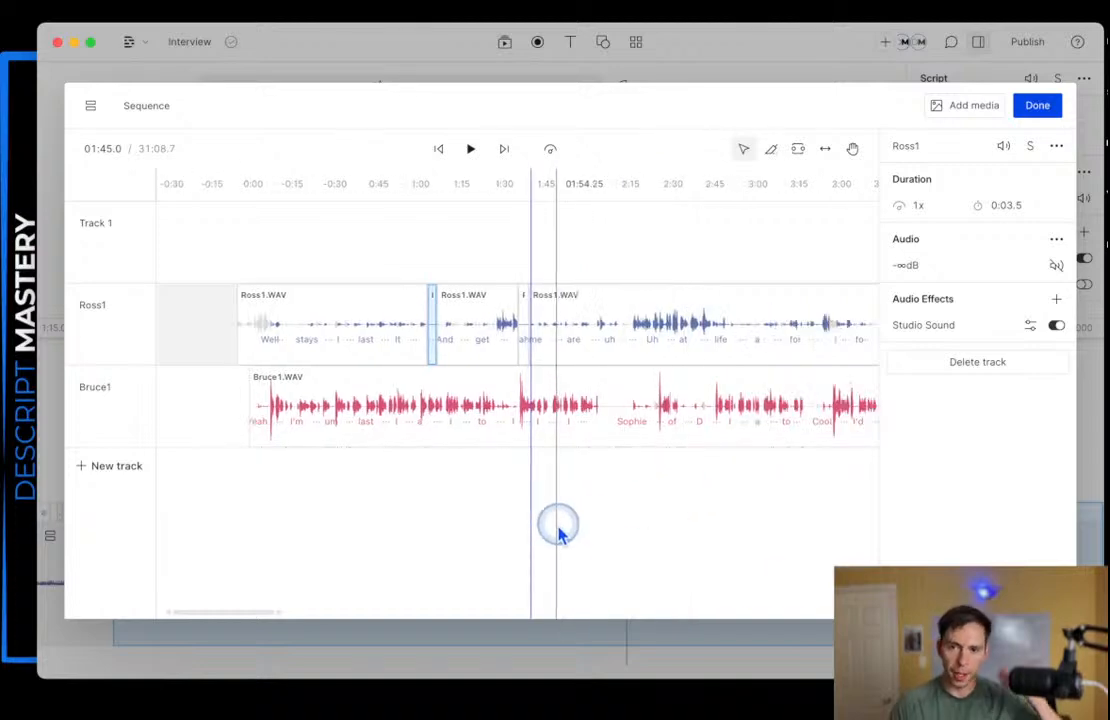
scroll(617, 420, down, 2)
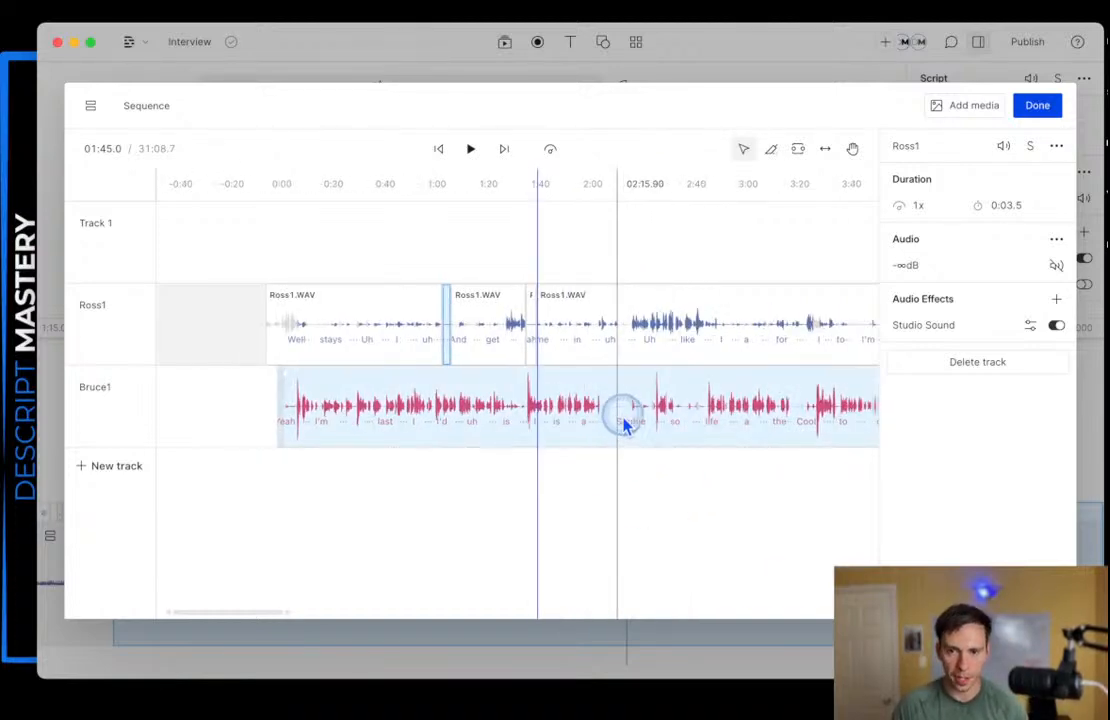
scroll(640, 424, right, 6)
scroll(637, 426, down, 3)
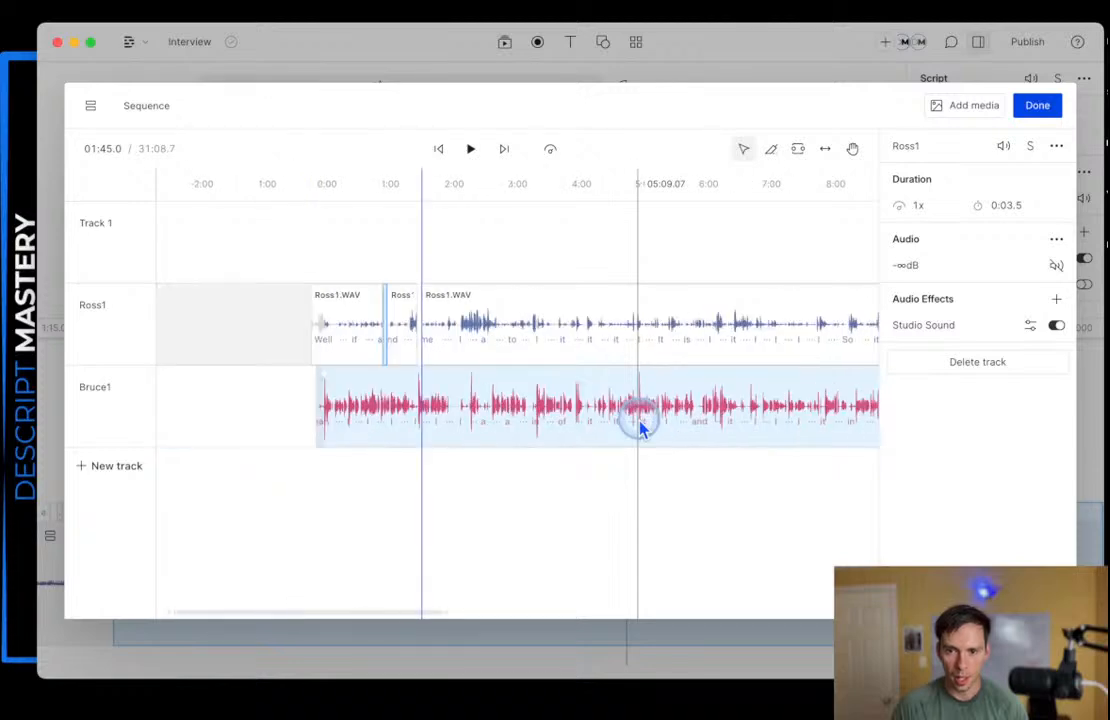
scroll(620, 429, right, 3)
scroll(613, 428, right, 15)
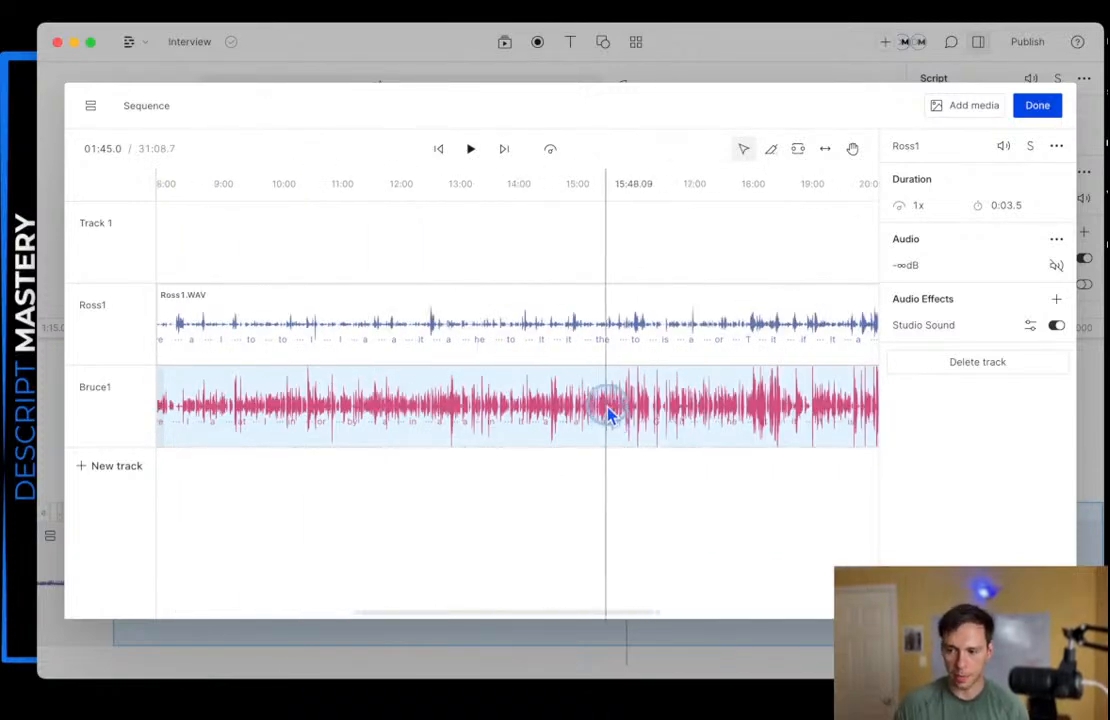
click(555, 338)
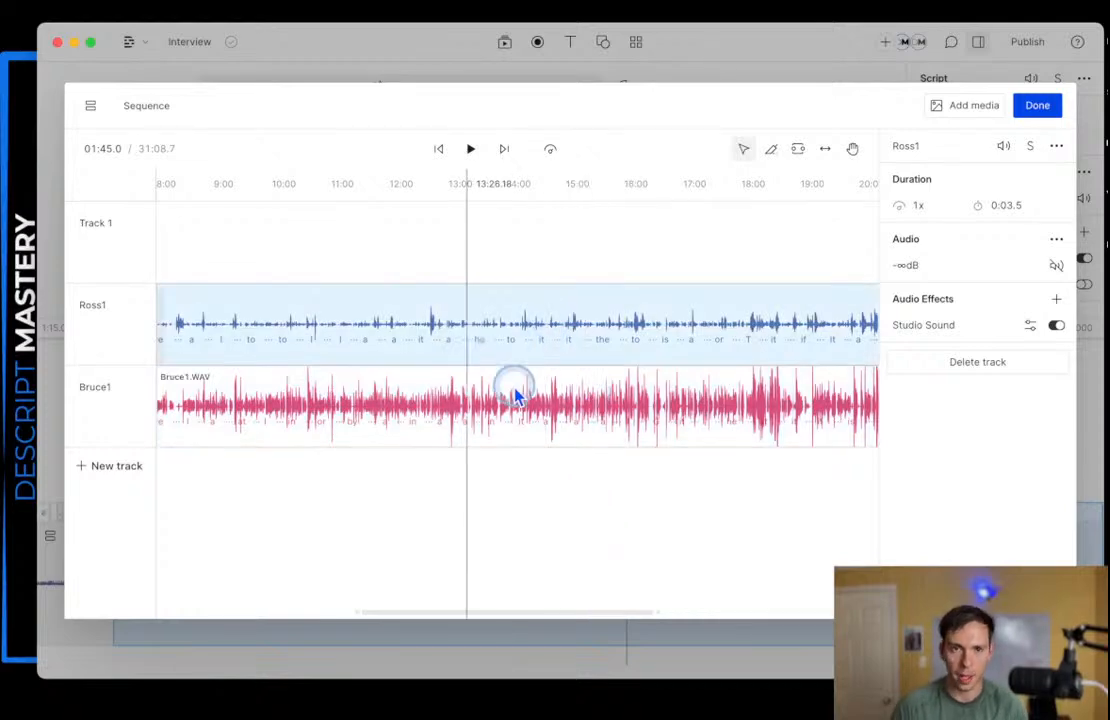
click(492, 376)
click(517, 361)
click(533, 381)
scroll(555, 431, right, 12)
scroll(555, 437, up, 6)
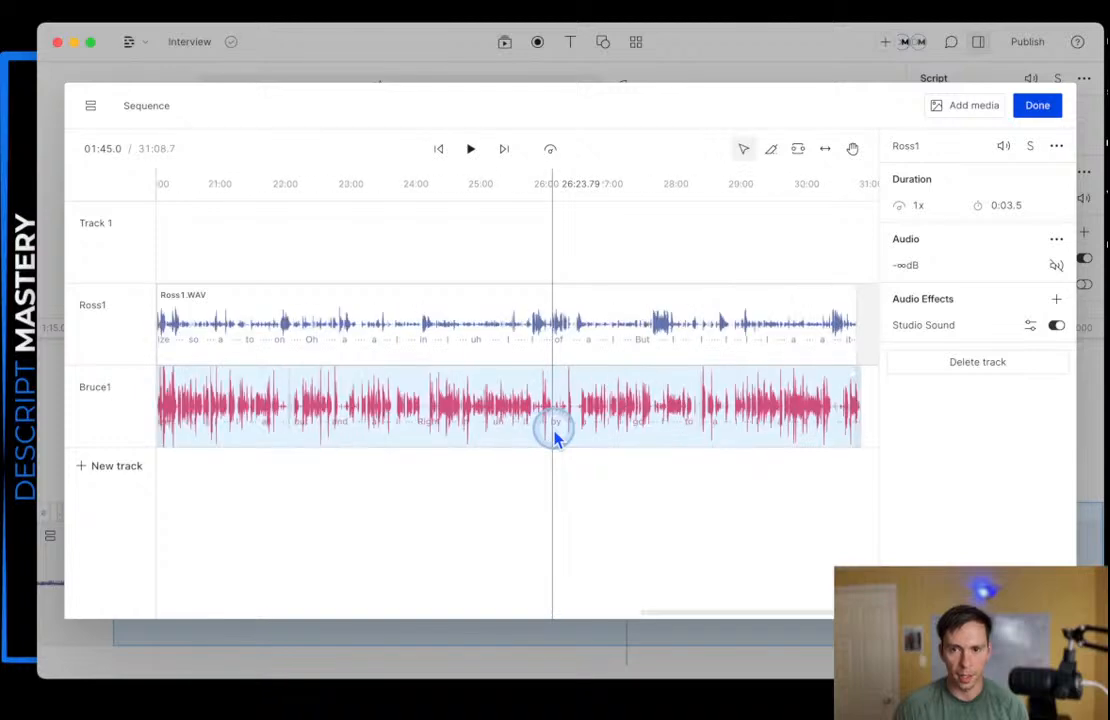
- Auto-level the long remaining clip on the first speaker's track and select it to check its audio level
scroll(580, 432, left, 5)
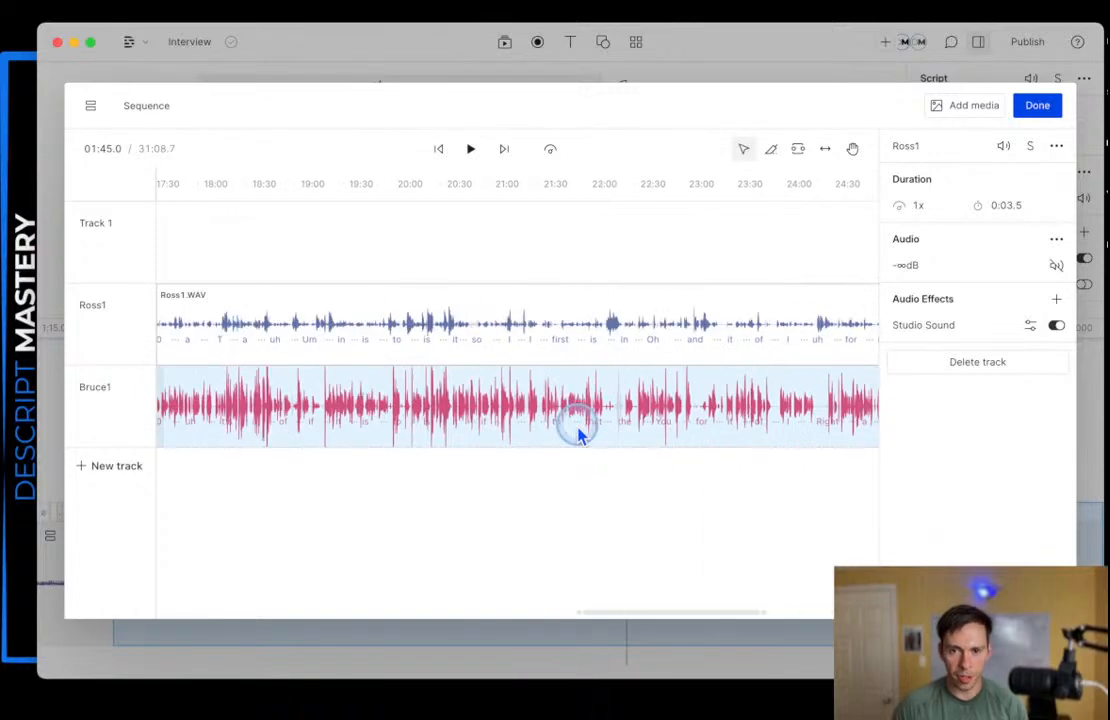
click(383, 368)
click(379, 322)
right_click(384, 318)
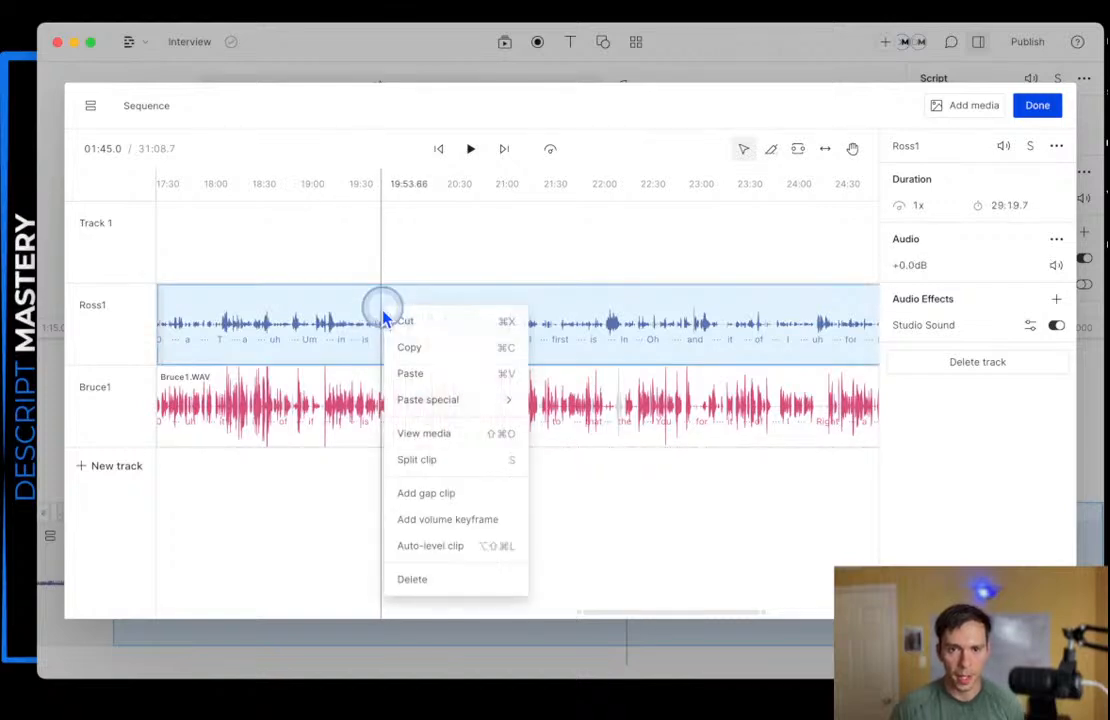
right_click(331, 322)
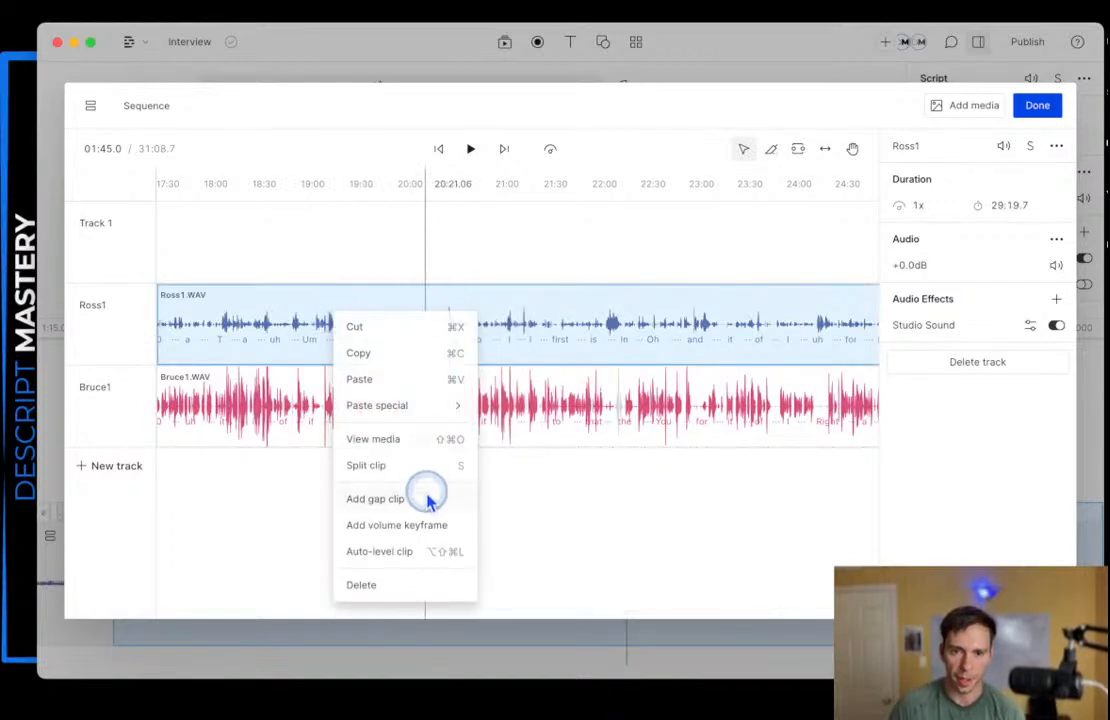
click(419, 560)
click(374, 338)
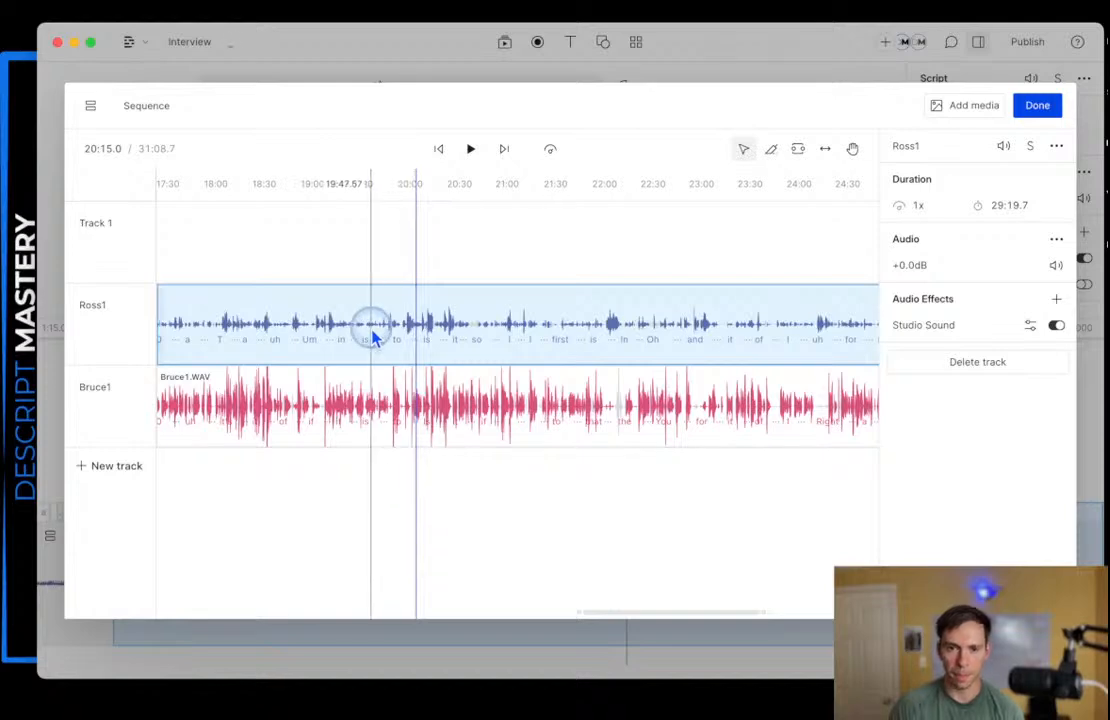
right_click(372, 335)
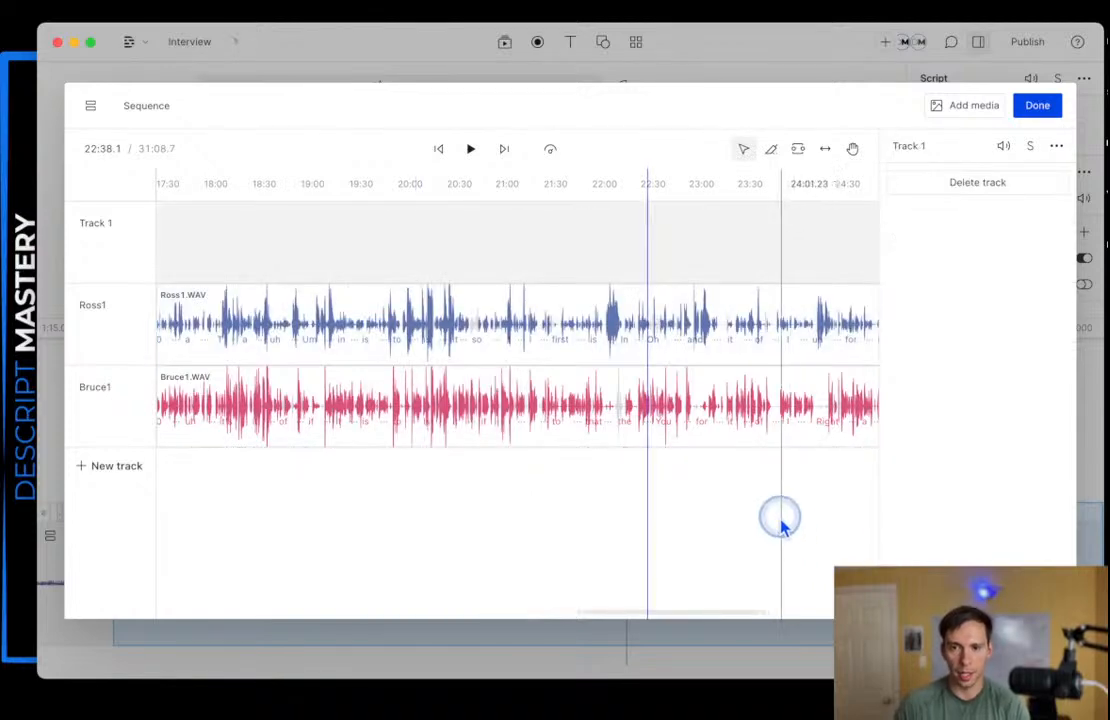
click(368, 302)
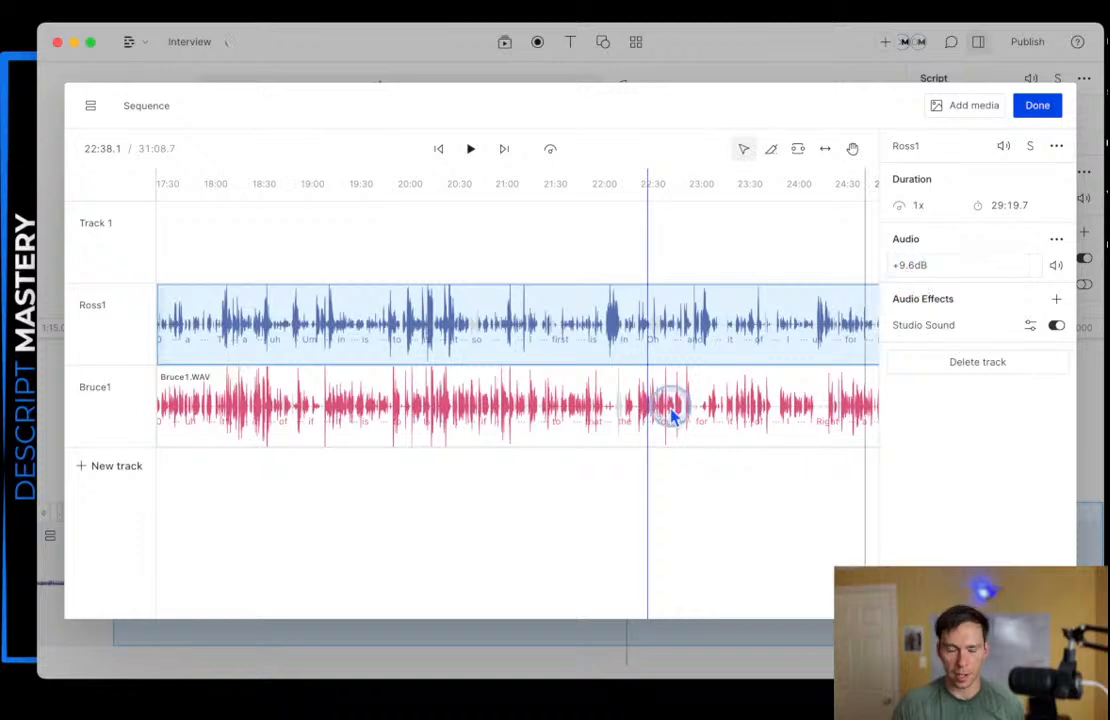
- Auto-level the short clip just before the long clip on the first speaker's track
scroll(509, 463, down, 5)
scroll(582, 448, left, 4)
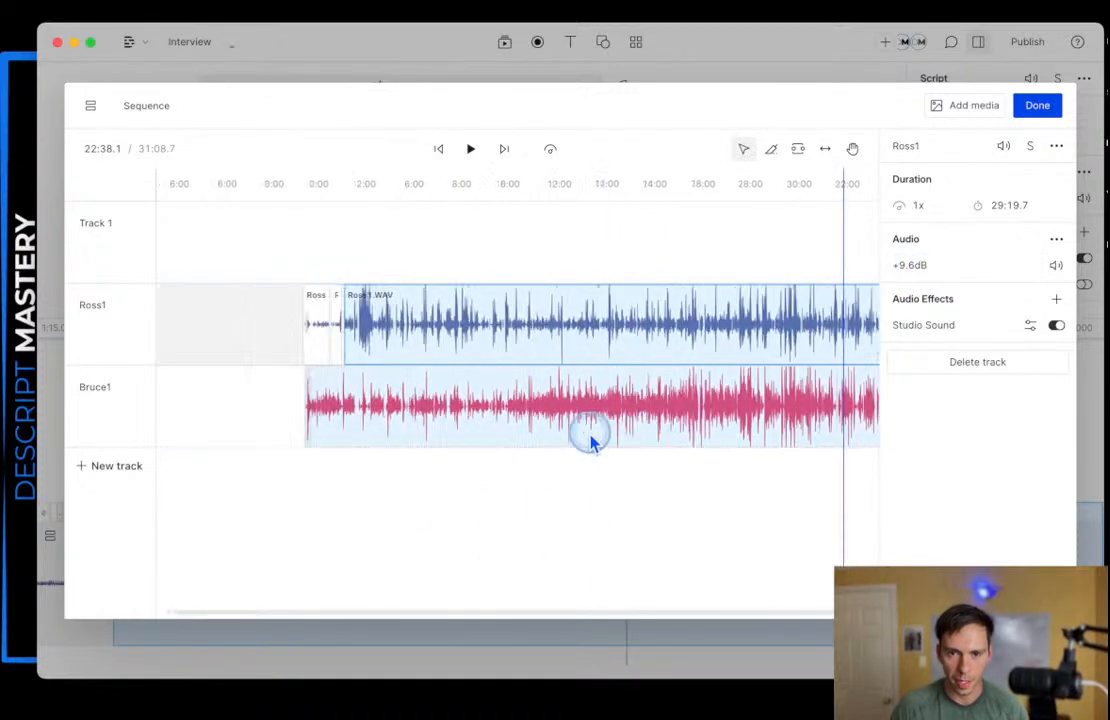
scroll(379, 347, up, 5)
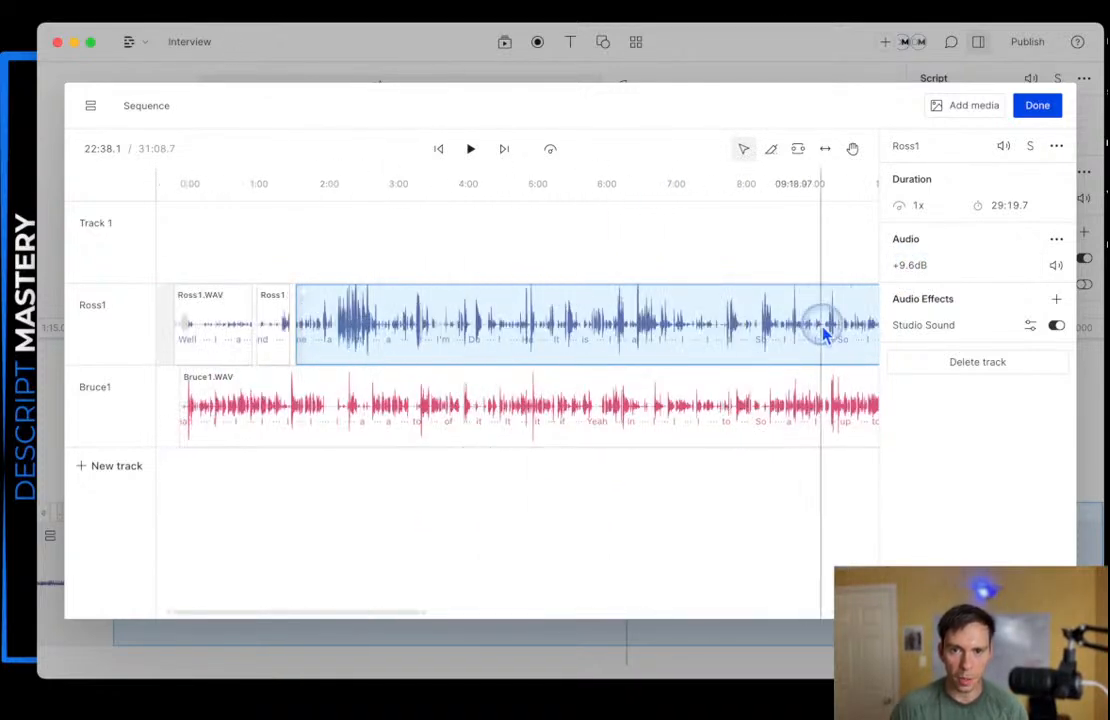
scroll(430, 360, left, 3)
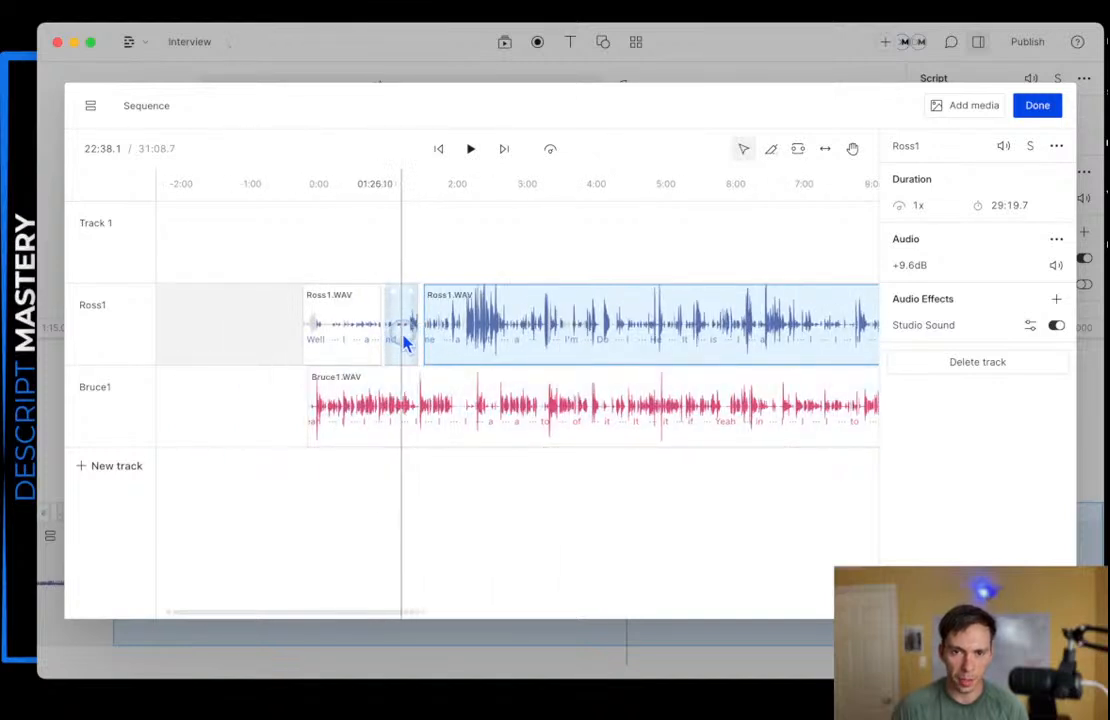
click(404, 335)
right_click(404, 340)
click(503, 570)
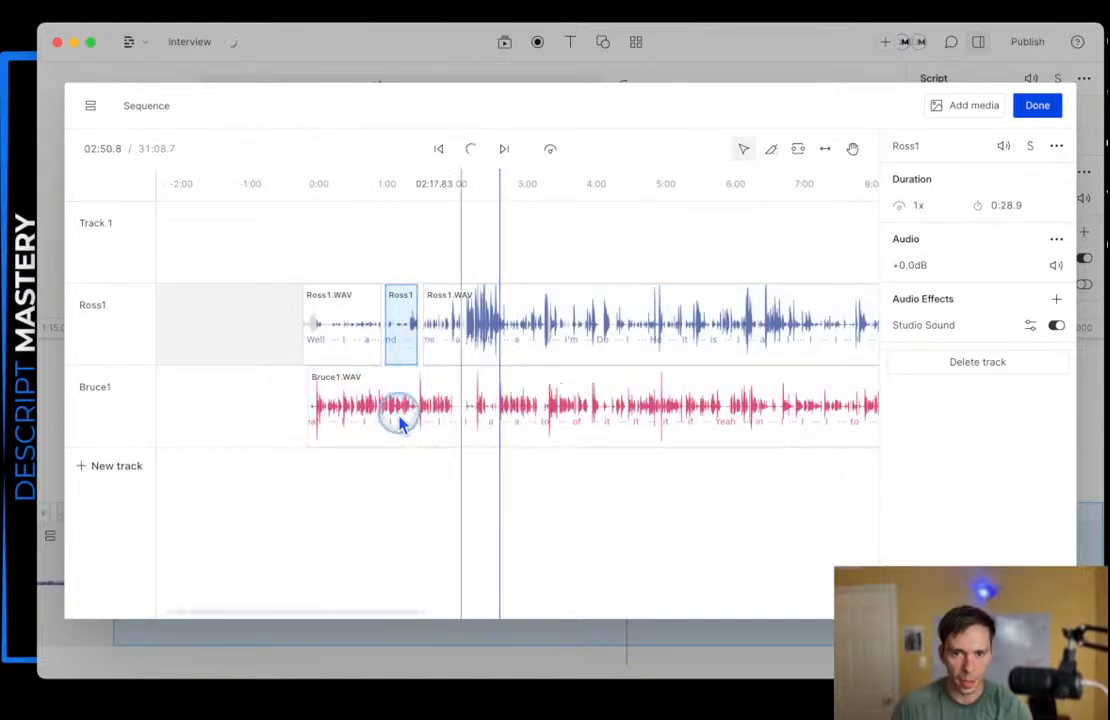
- Auto-level the opening clip on the first speaker's track
click(348, 337)
right_click(350, 337)
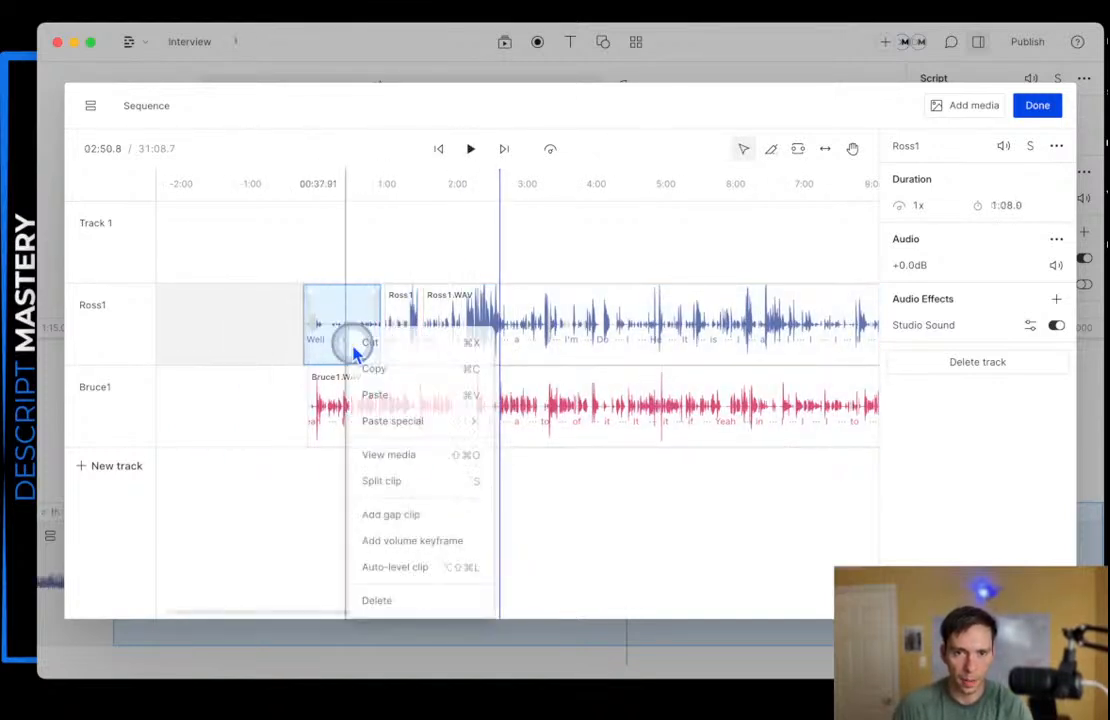
click(407, 580)
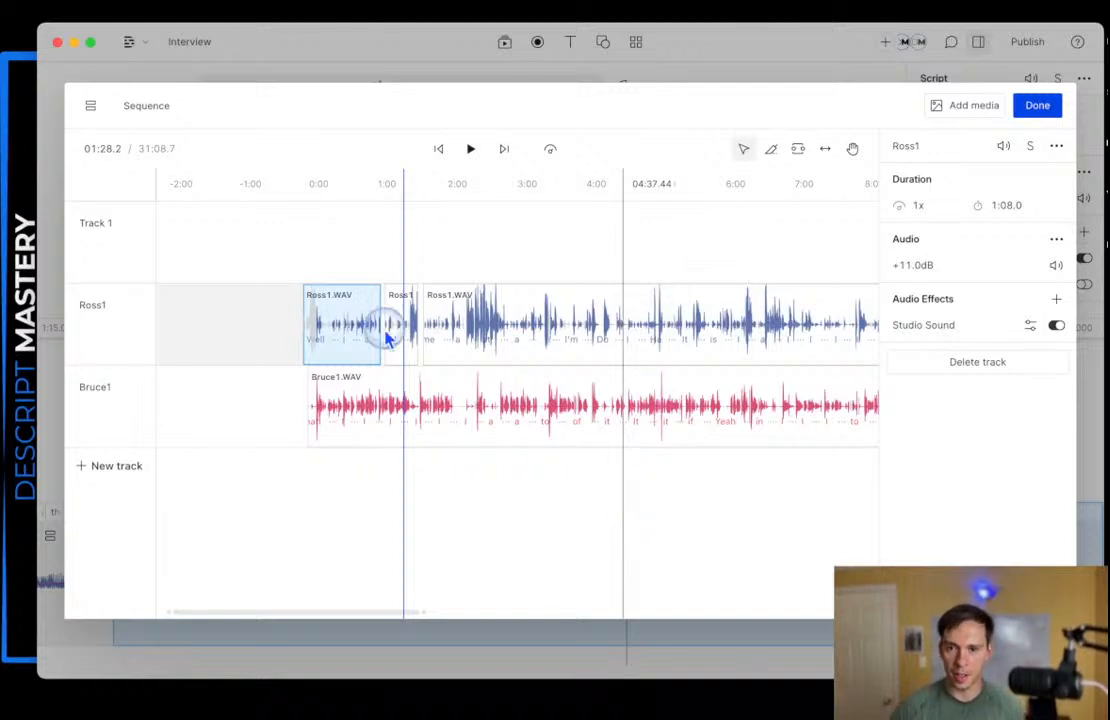
- Compare the audio levels of the opening, middle and long clips on the first speaker's track
drag(316, 328, 341, 353)
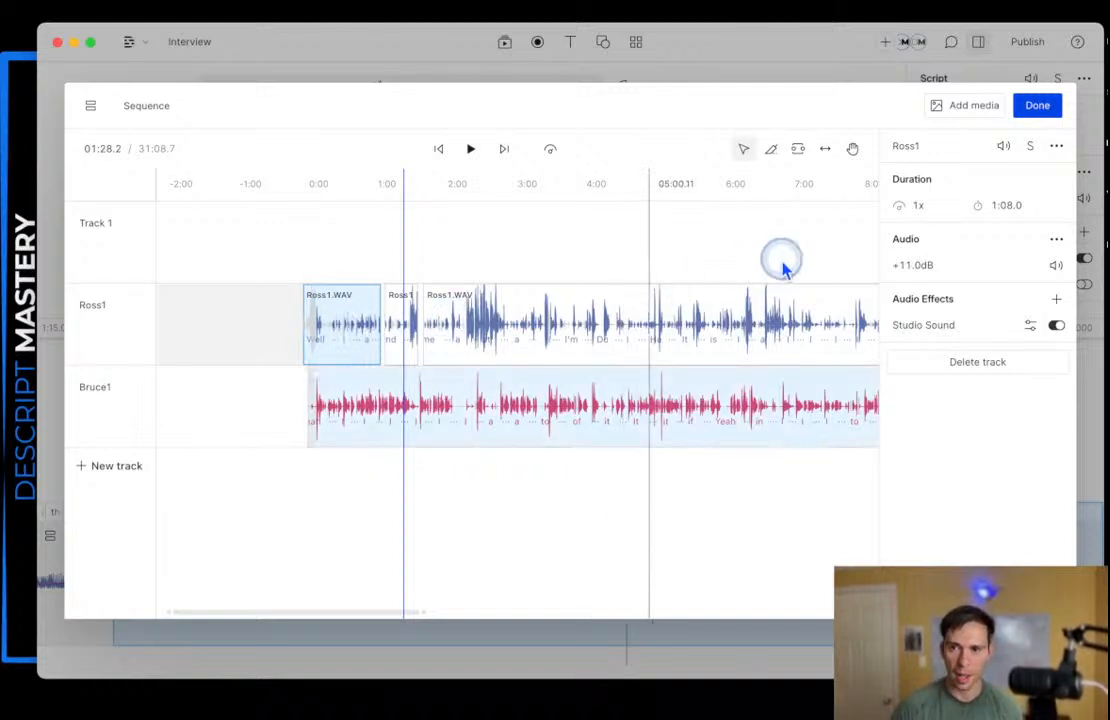
click(911, 266)
click(398, 331)
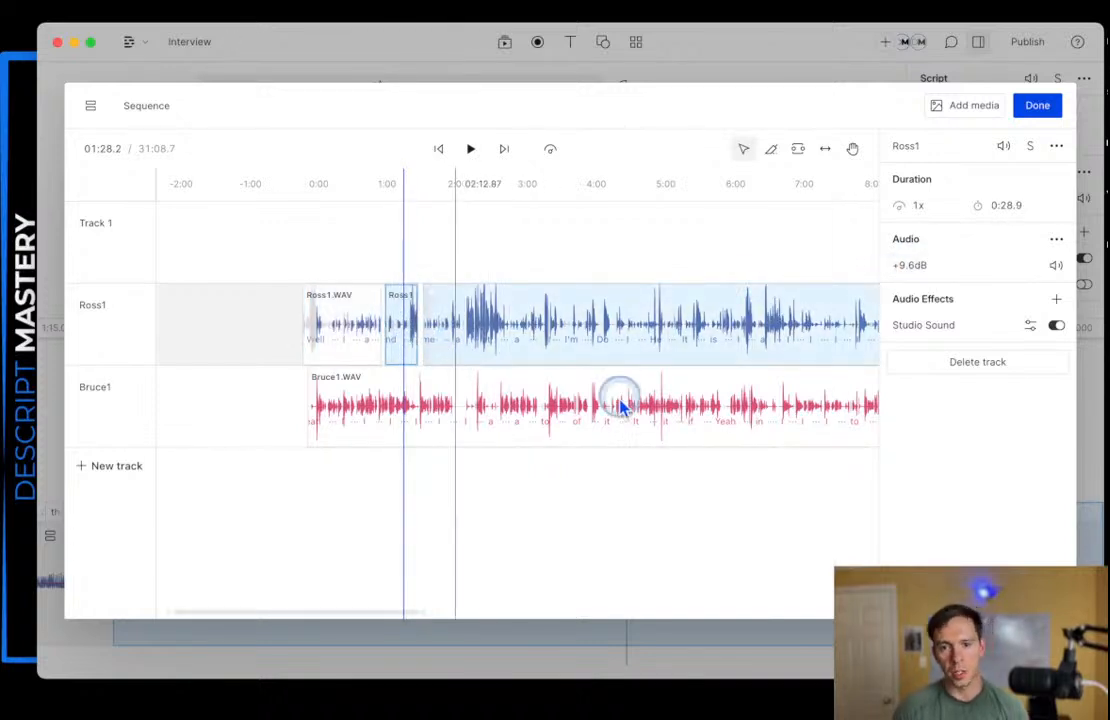
click(618, 362)
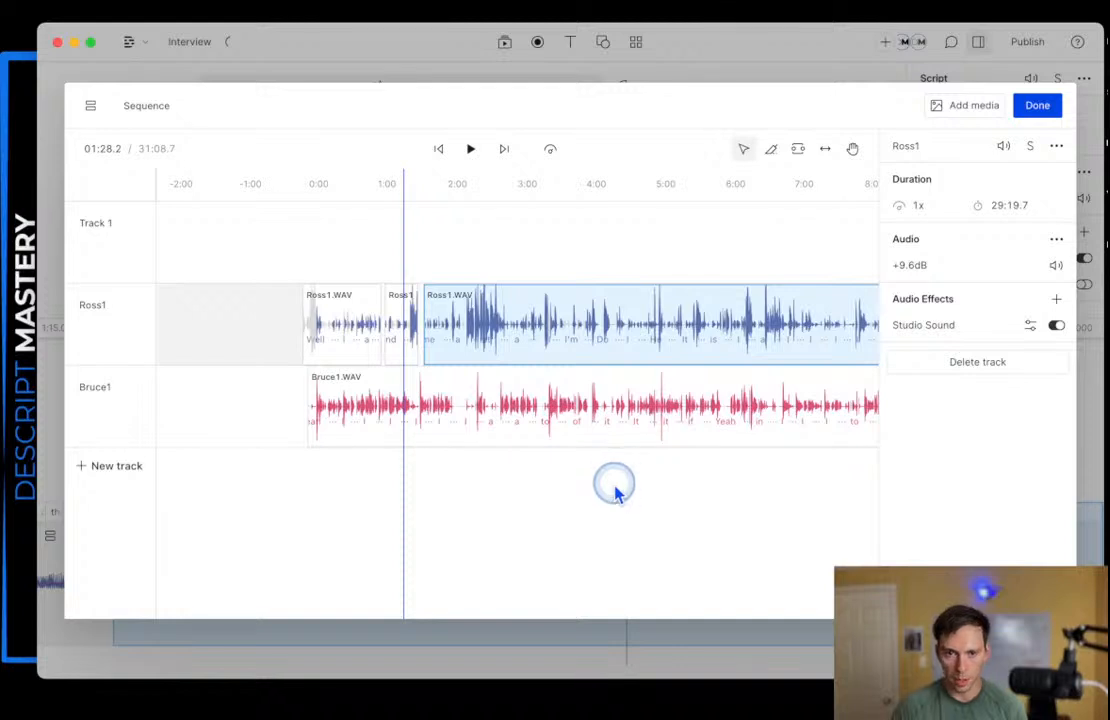
scroll(380, 400, right, 3)
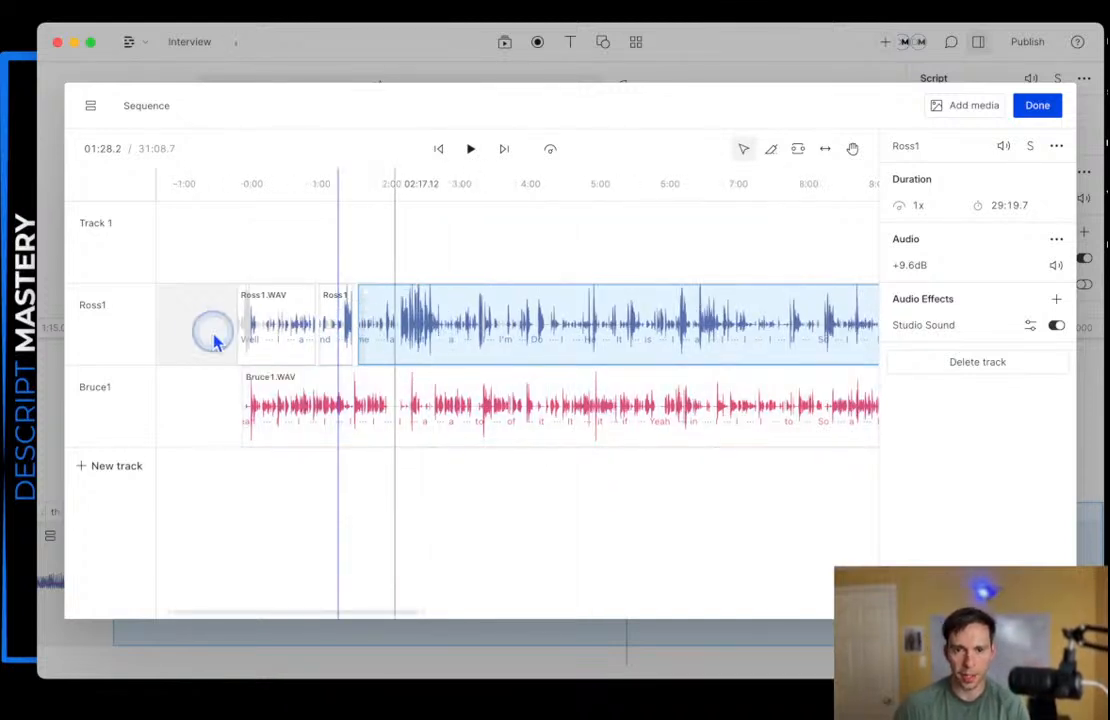
- Add a Compressor effect with the Classic Voiceover preset to all the first speaker's clips, from the opening clip through the long one
click(270, 340)
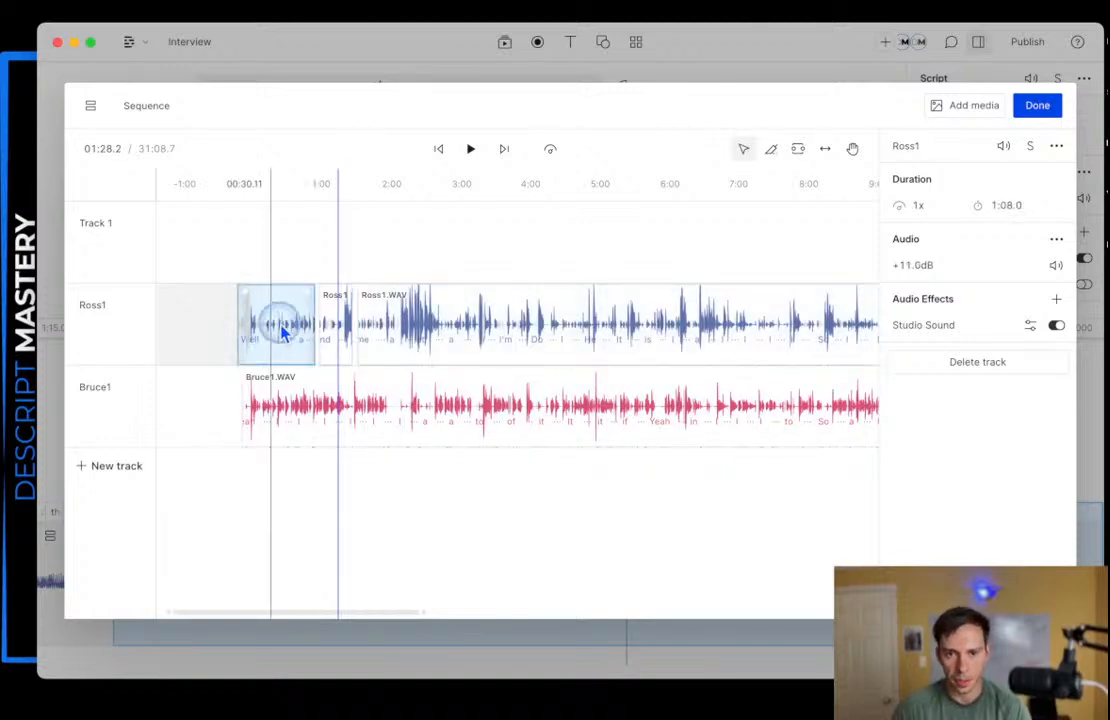
click(716, 318)
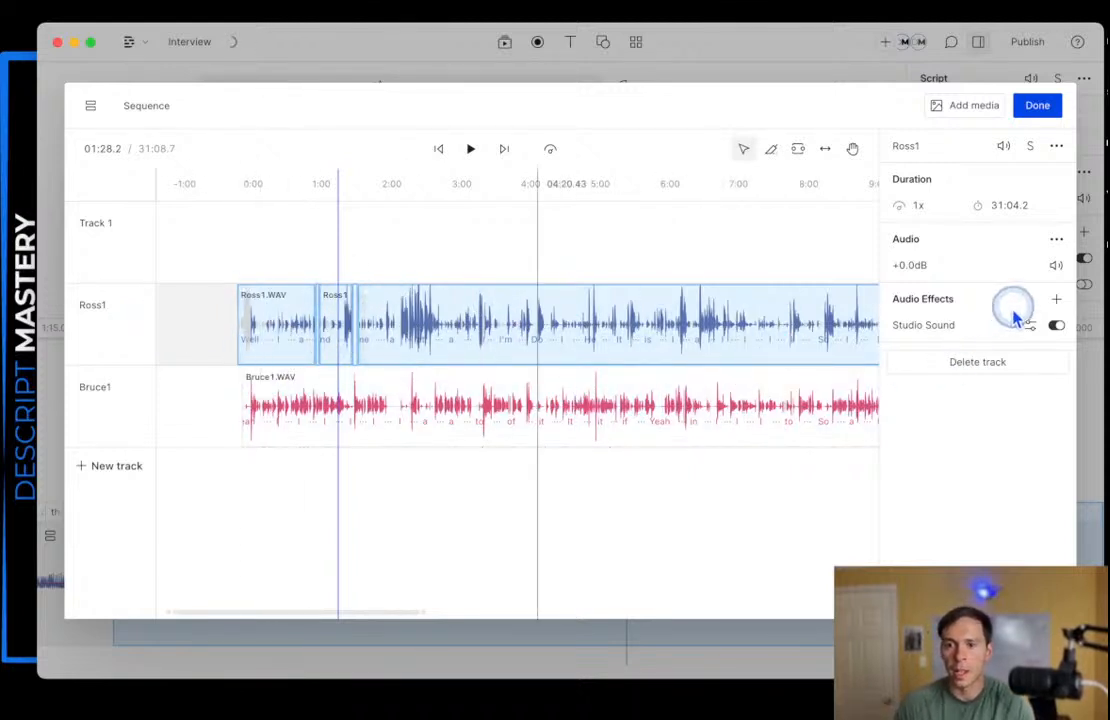
click(1056, 300)
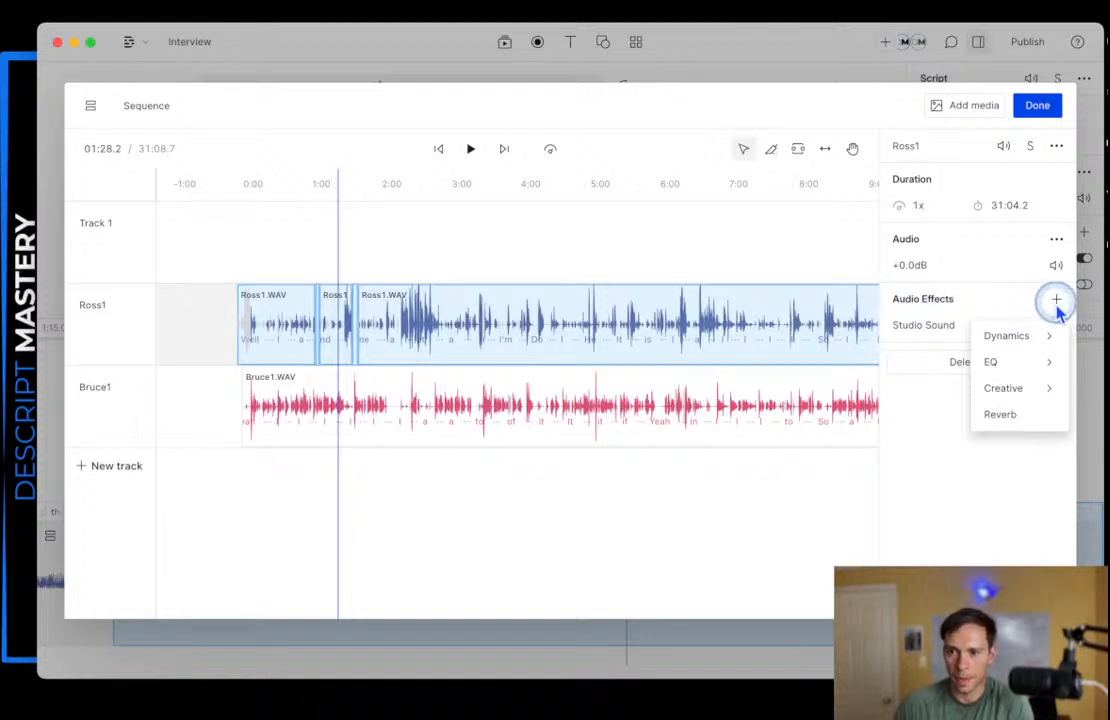
mouse_move(1012, 342)
click(930, 337)
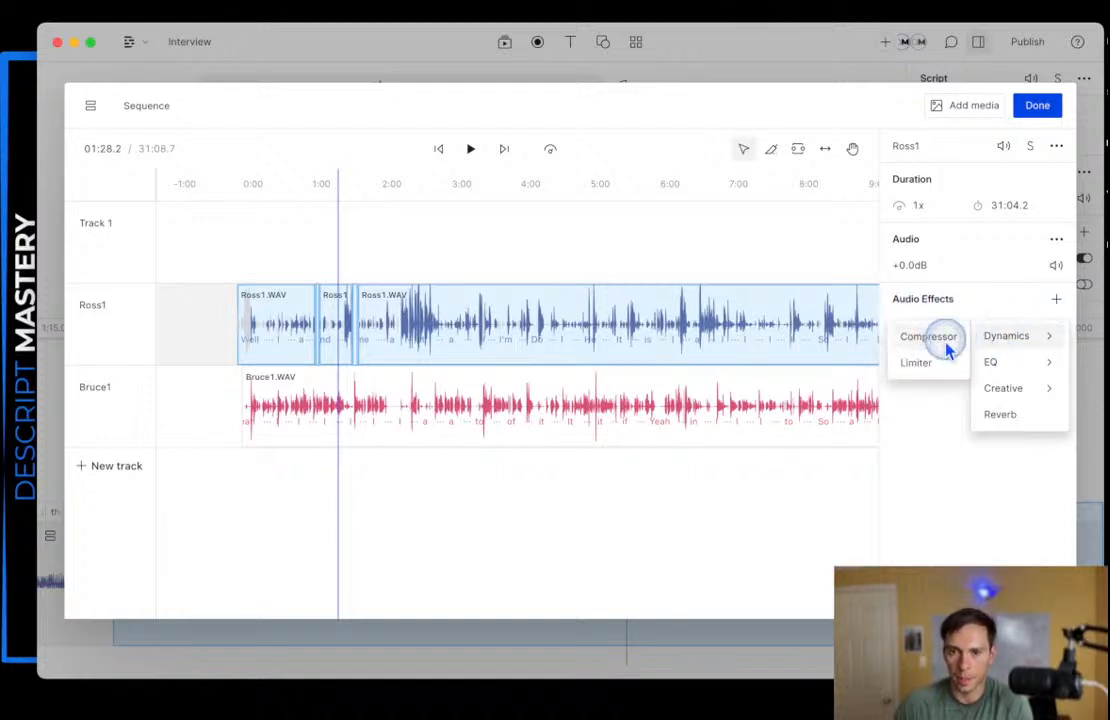
click(1030, 351)
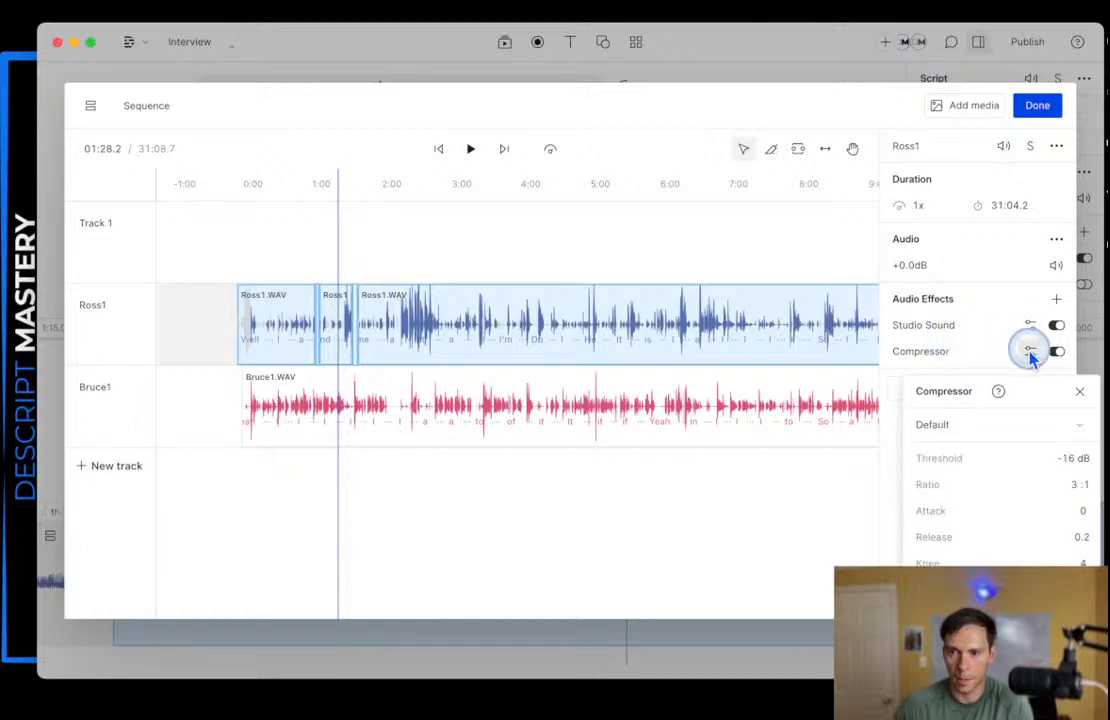
click(940, 428)
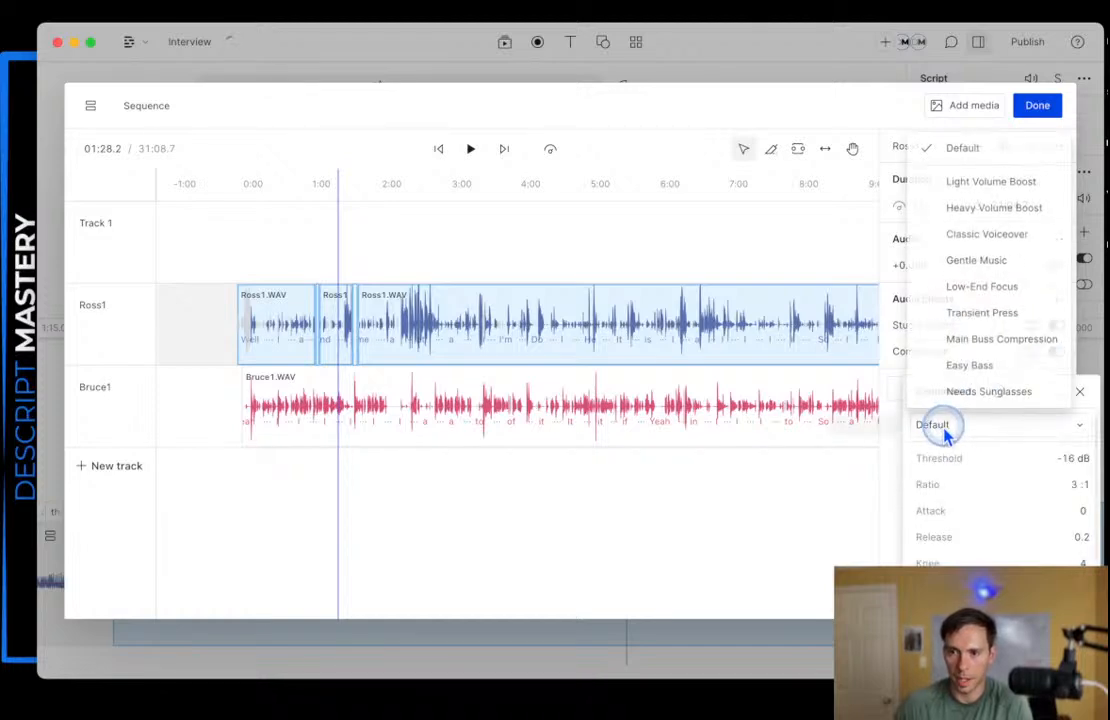
click(975, 236)
click(291, 268)
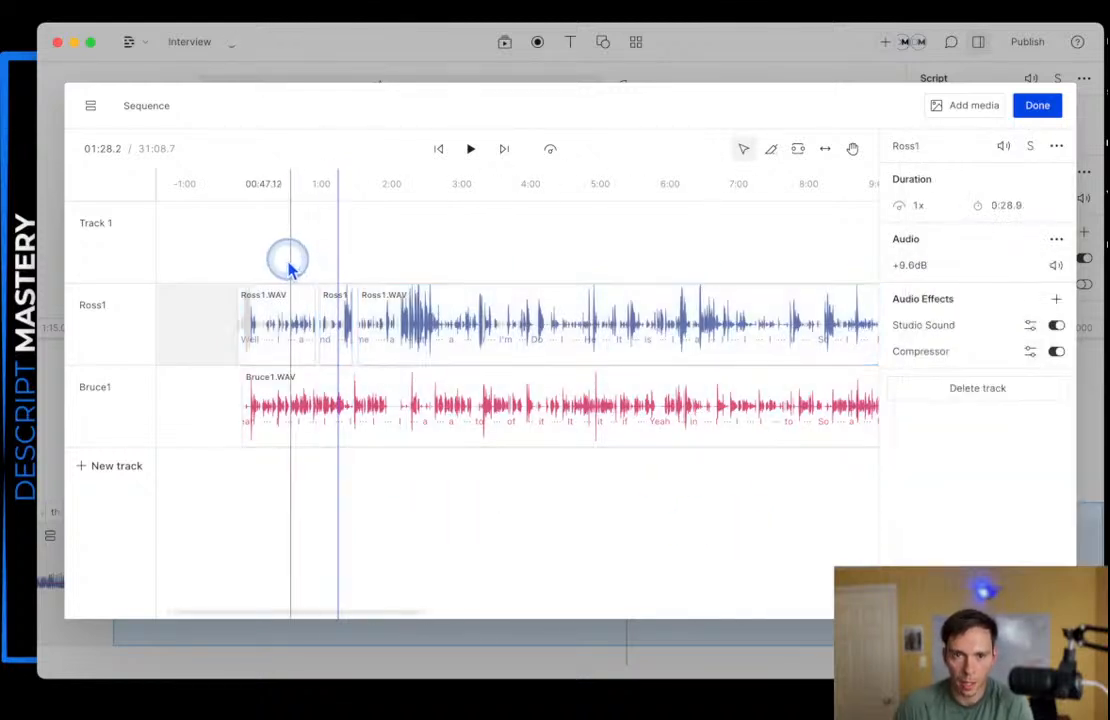
- Play the sequence from about 01:28 to hear the compression on the first speaker's clips
click(290, 265)
click(466, 153)
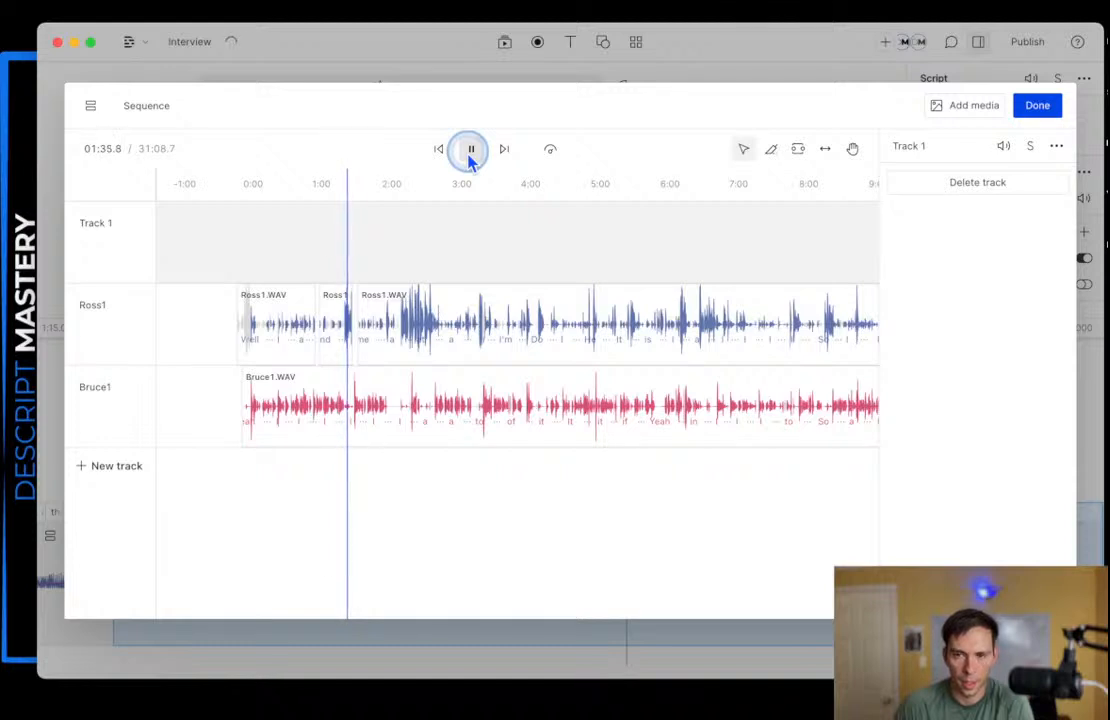
click(471, 150)
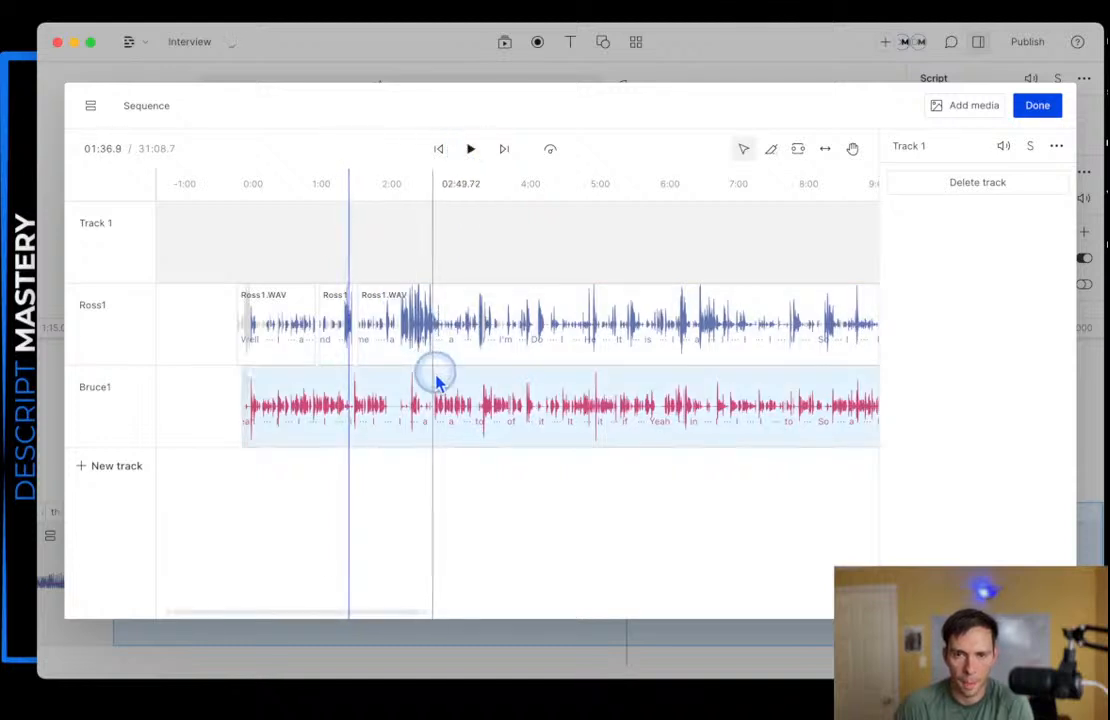
click(968, 118)
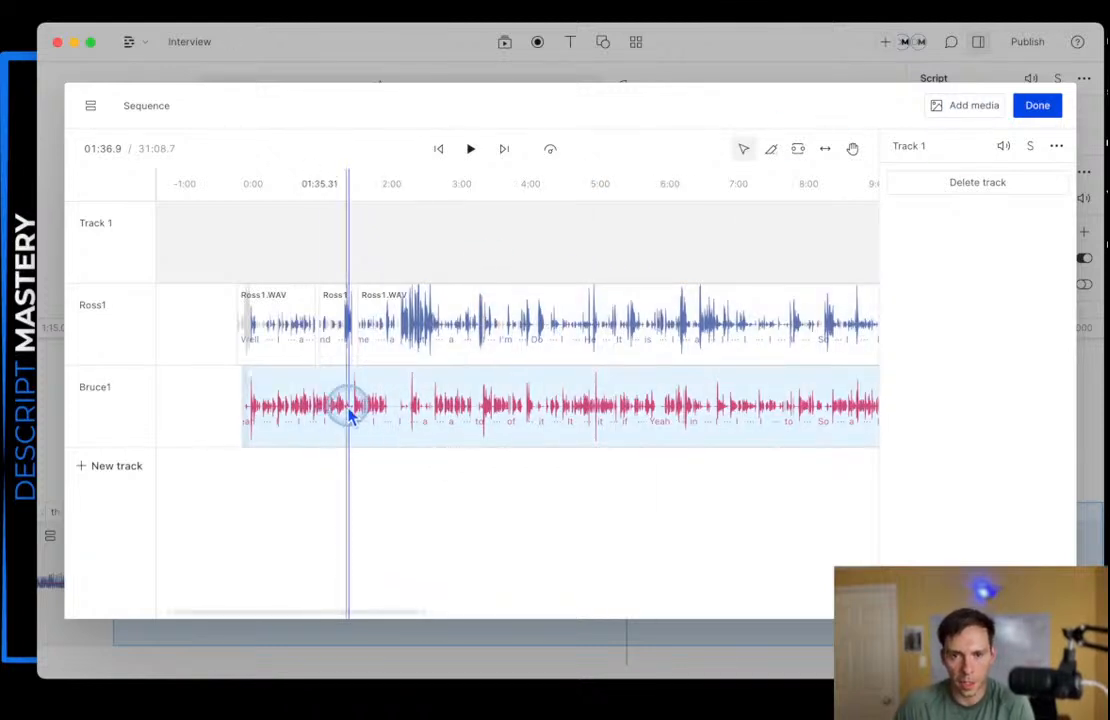
- Add a Compressor effect with the Classic Voiceover preset to the second speaker's clip
click(349, 411)
click(1056, 266)
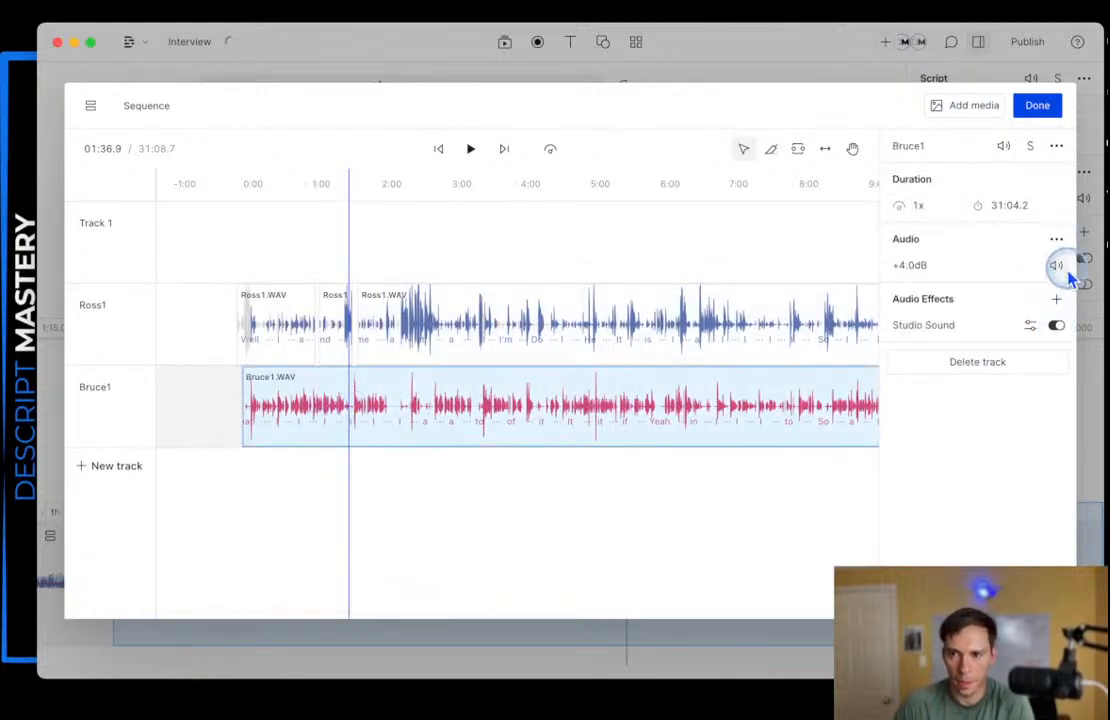
click(1056, 299)
mouse_move(1010, 336)
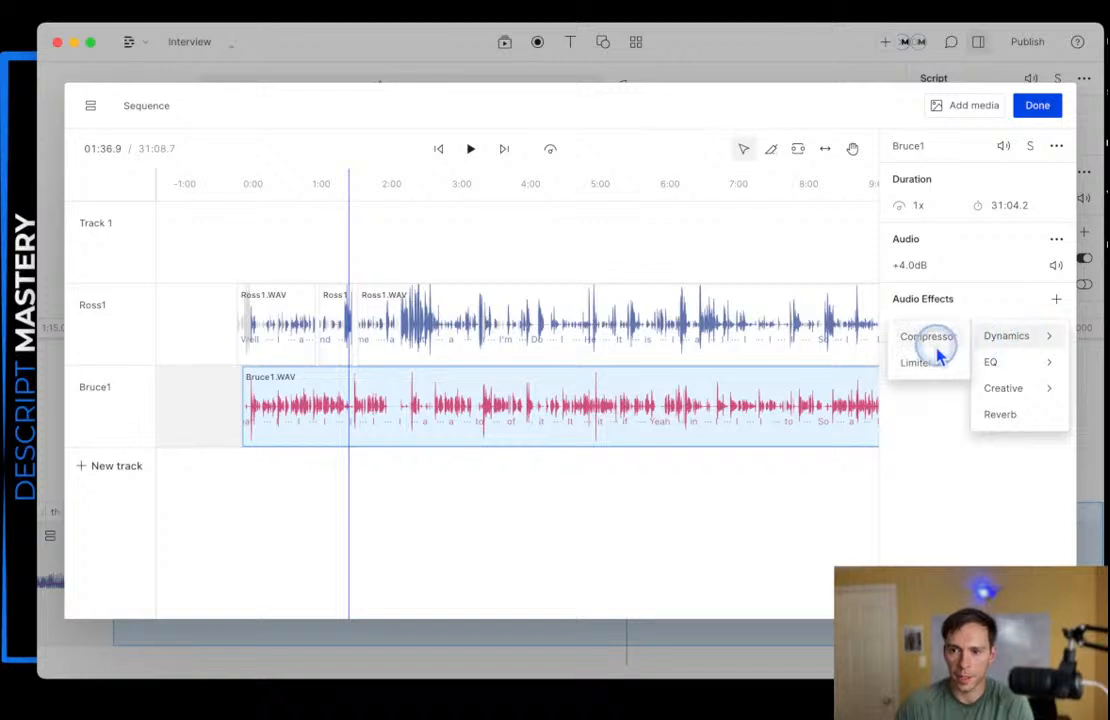
click(924, 345)
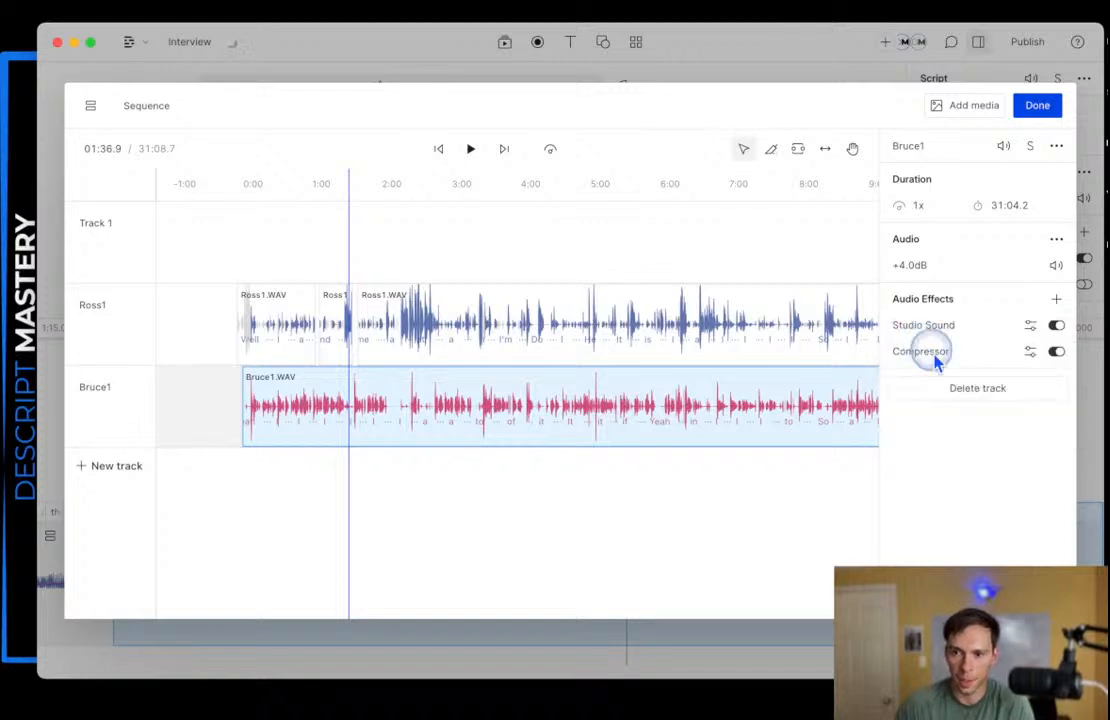
click(1030, 352)
click(938, 430)
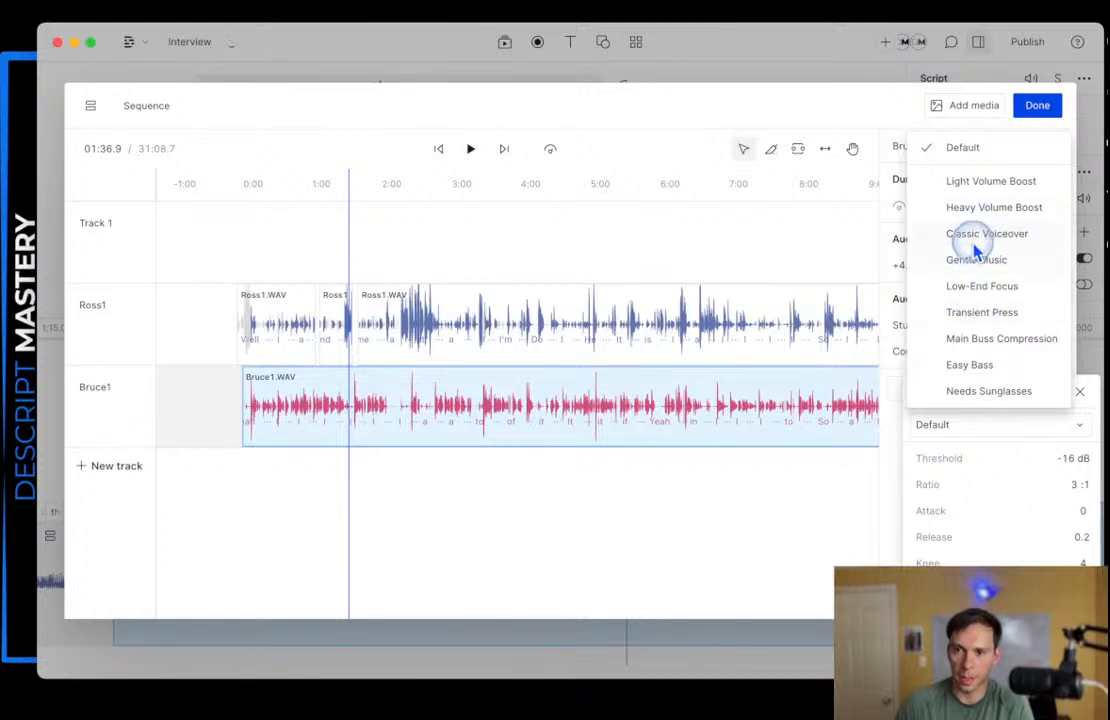
click(977, 240)
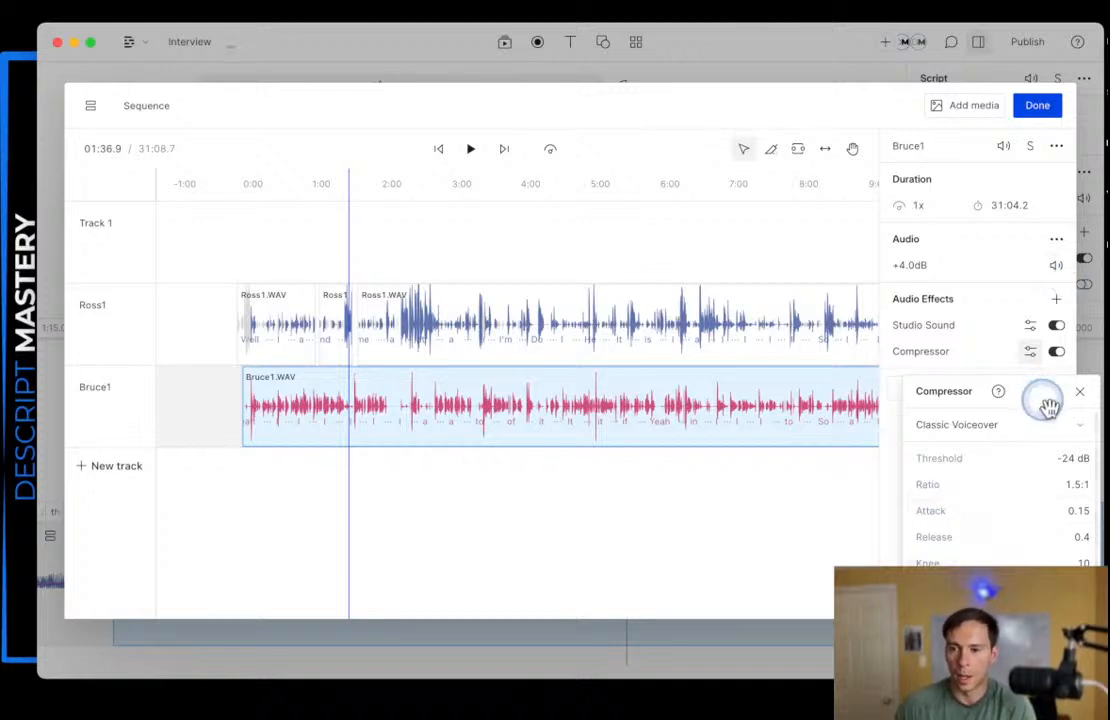
click(1079, 391)
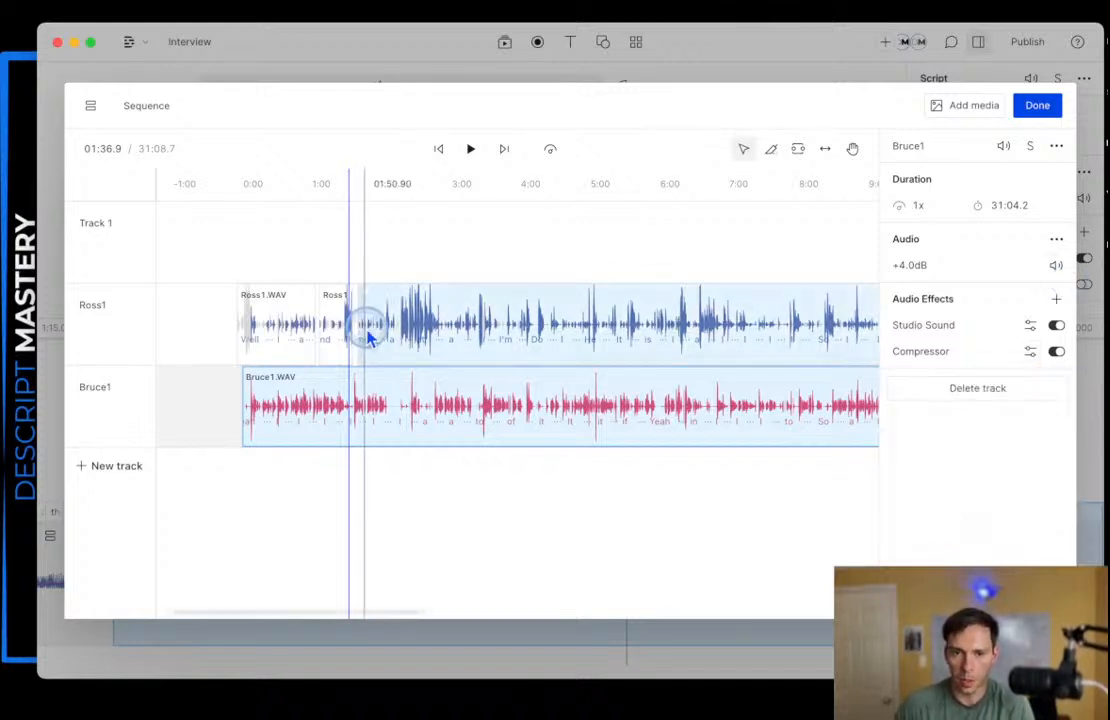
- Play the compressed audio from about 01:37 and examine both speakers' waveforms between about 01:55 and 03:15
scroll(386, 398, up, 5)
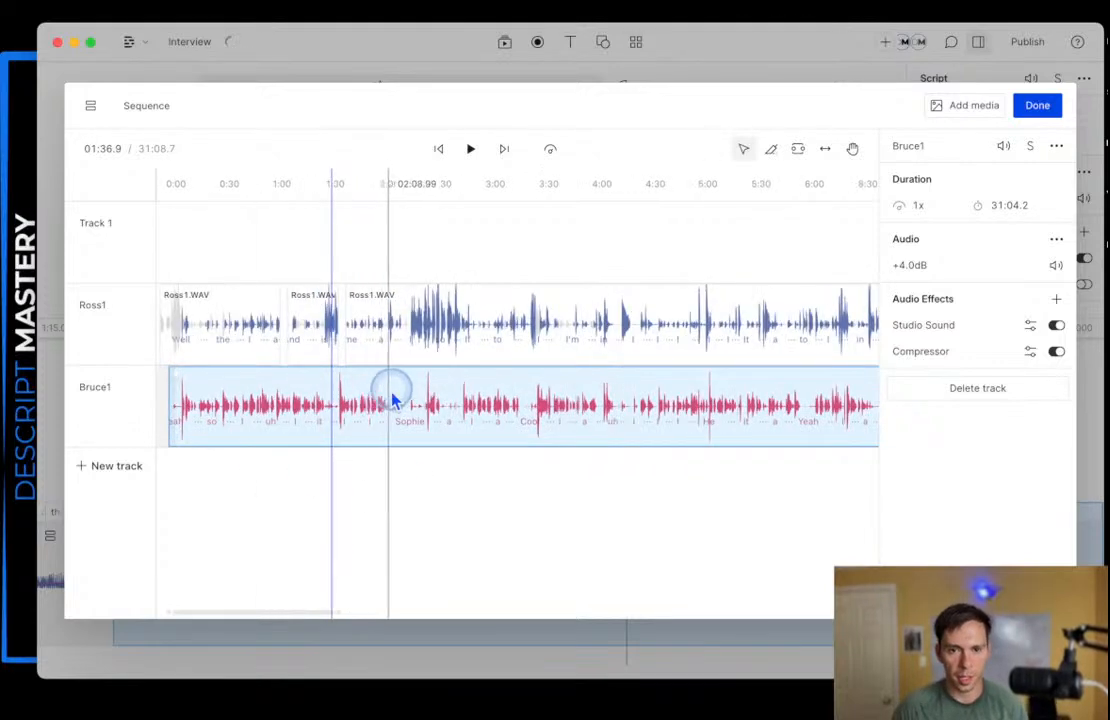
click(468, 151)
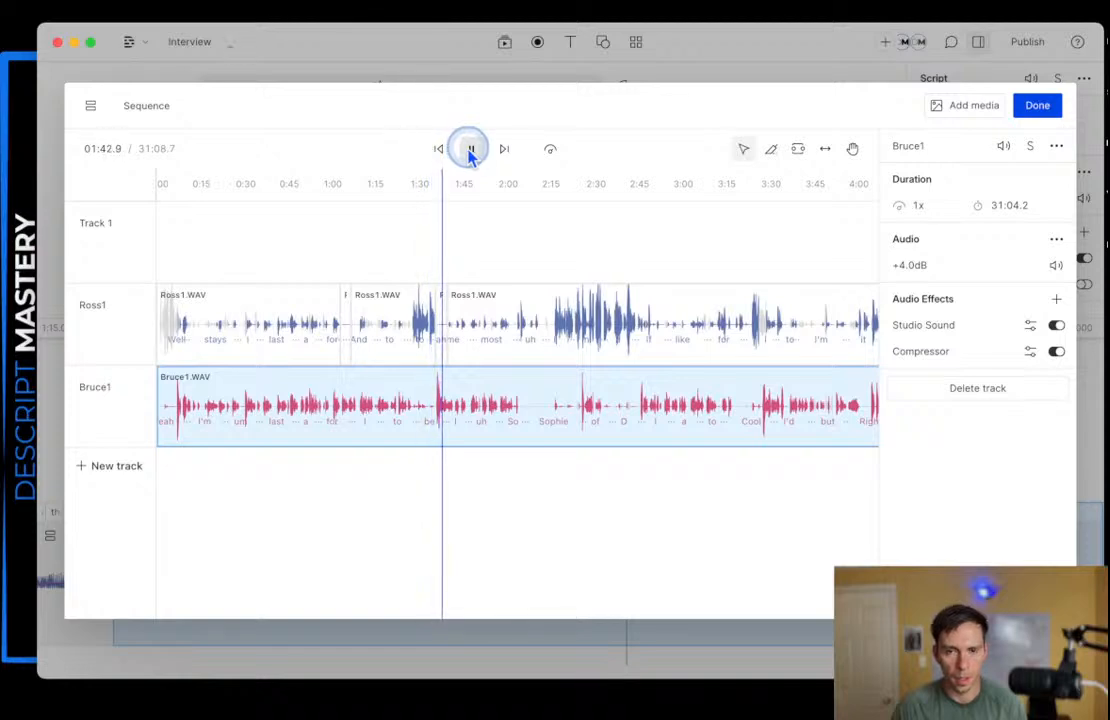
click(470, 149)
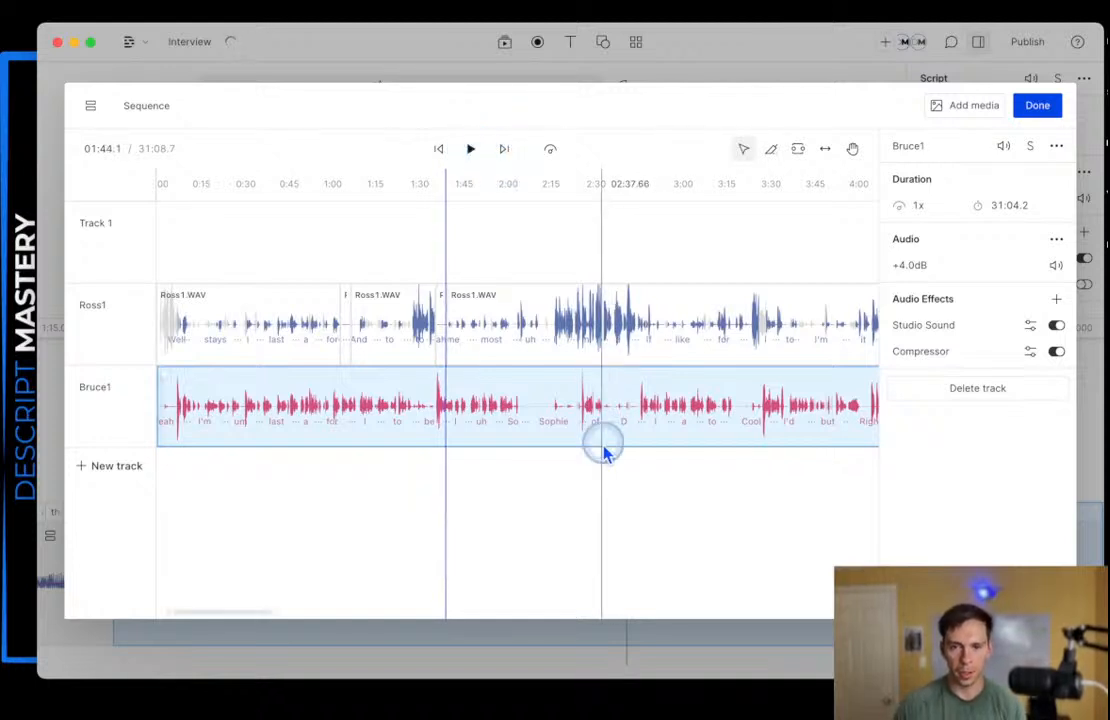
scroll(595, 416, up, 3)
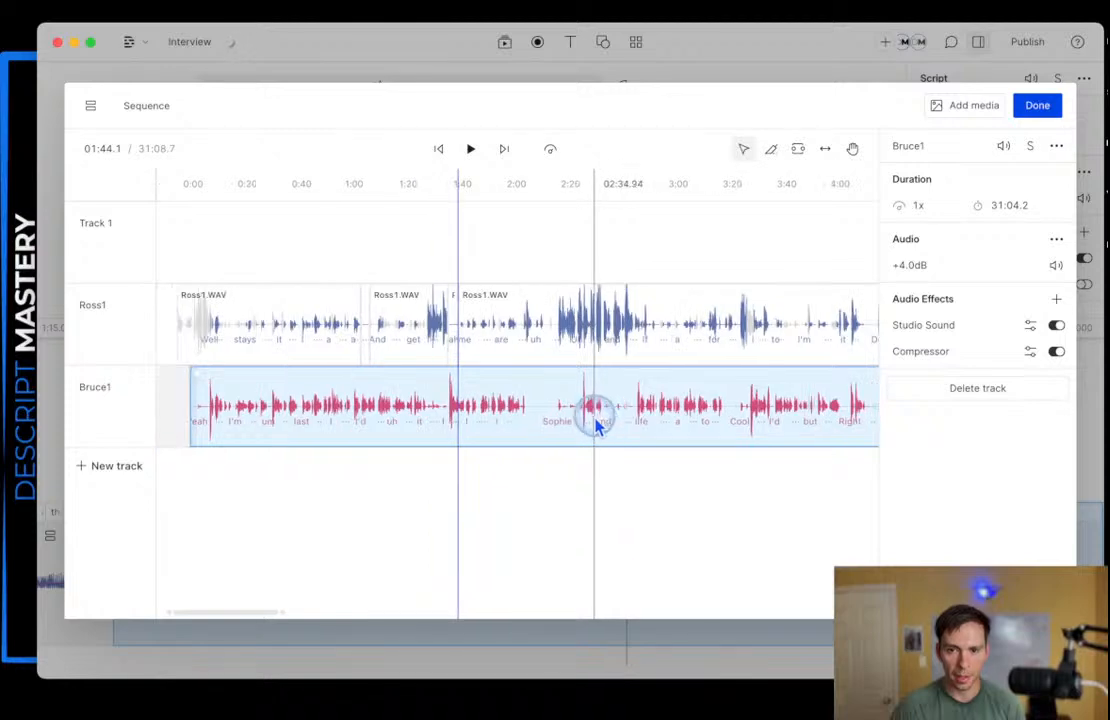
scroll(585, 410, up, 3)
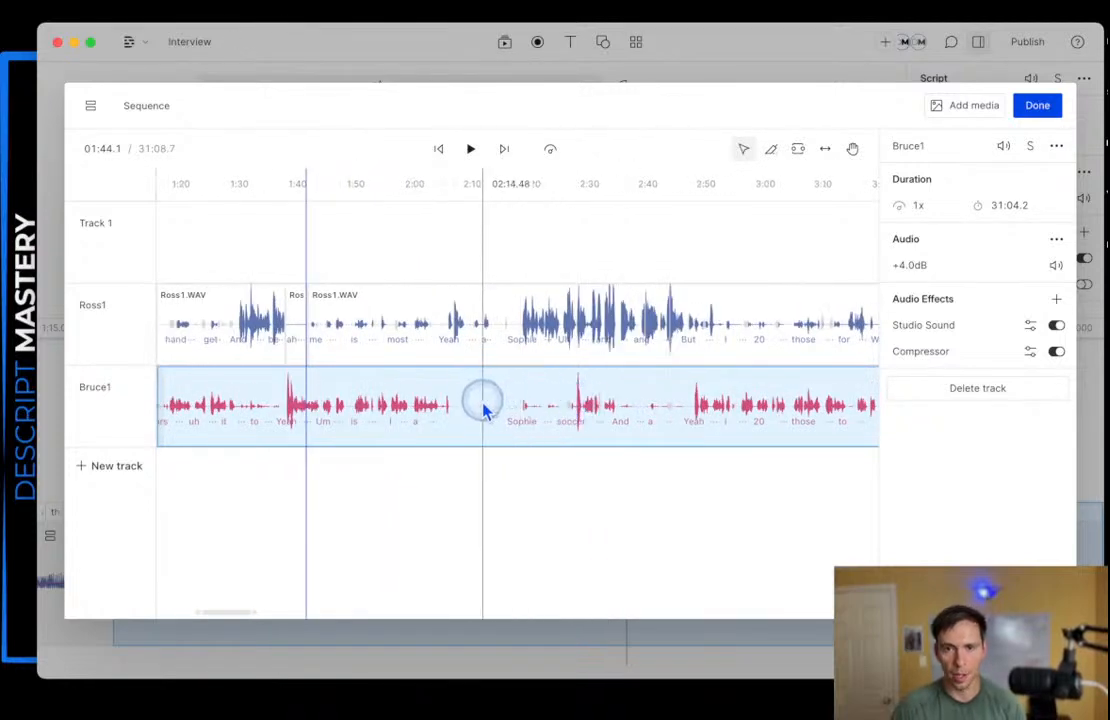
scroll(465, 410, up, 2)
scroll(415, 415, up, 2)
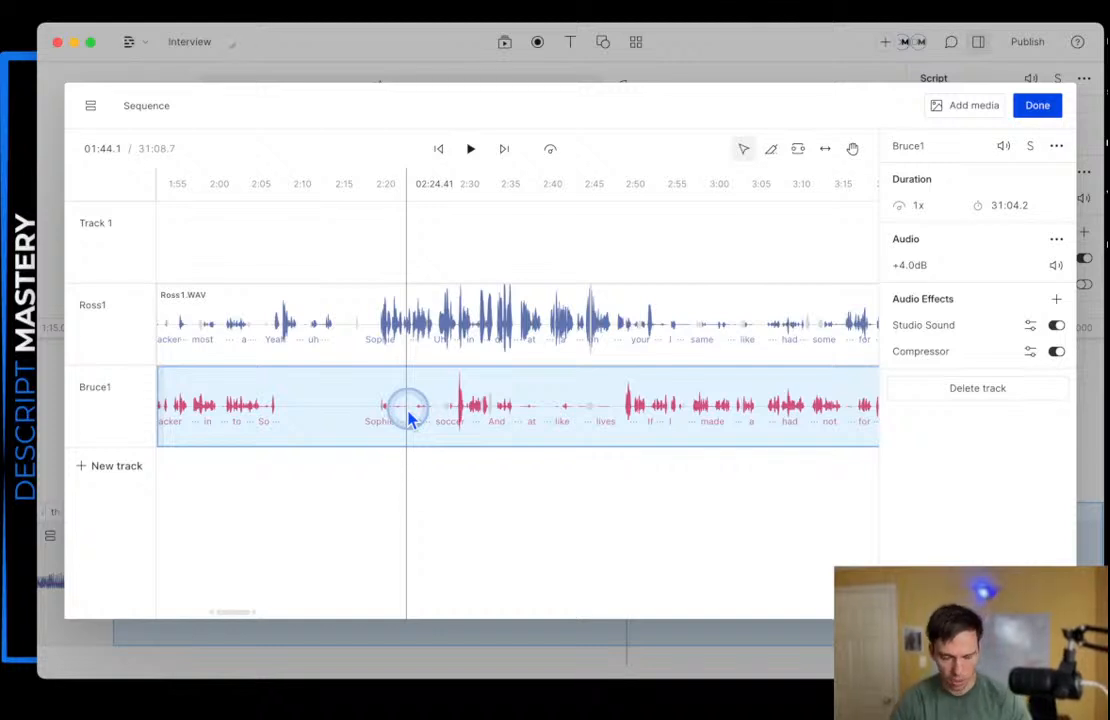
- Check the Studio Sound intensity setting on the first speaker's long clip
click(266, 348)
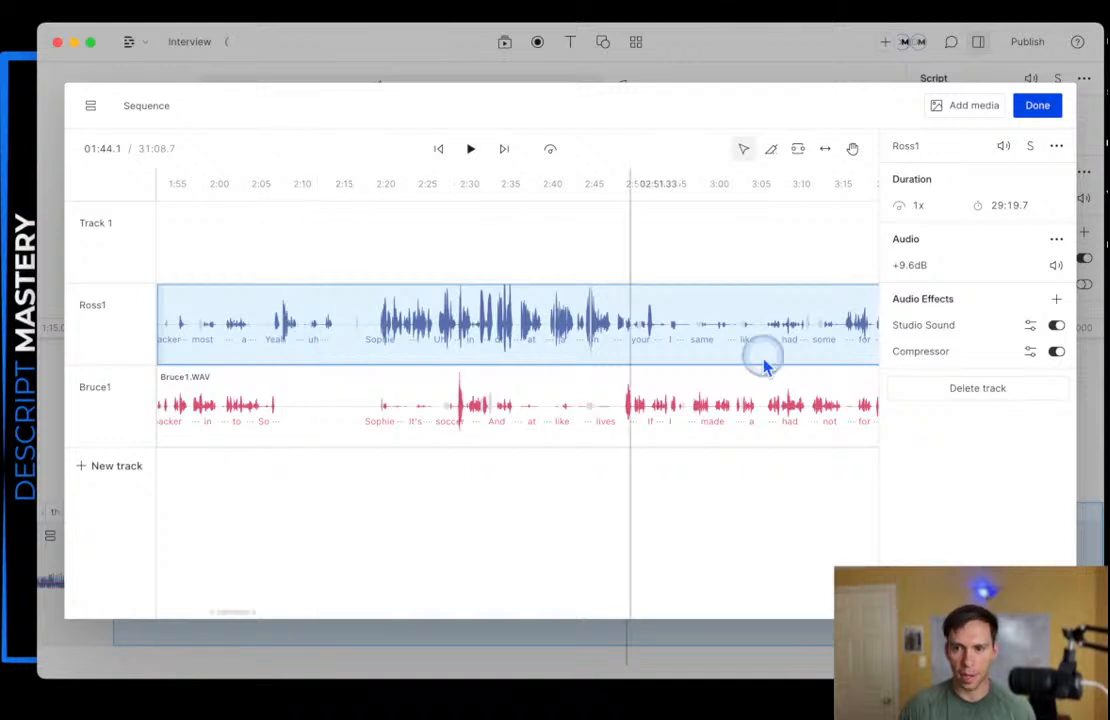
click(1030, 332)
click(1052, 400)
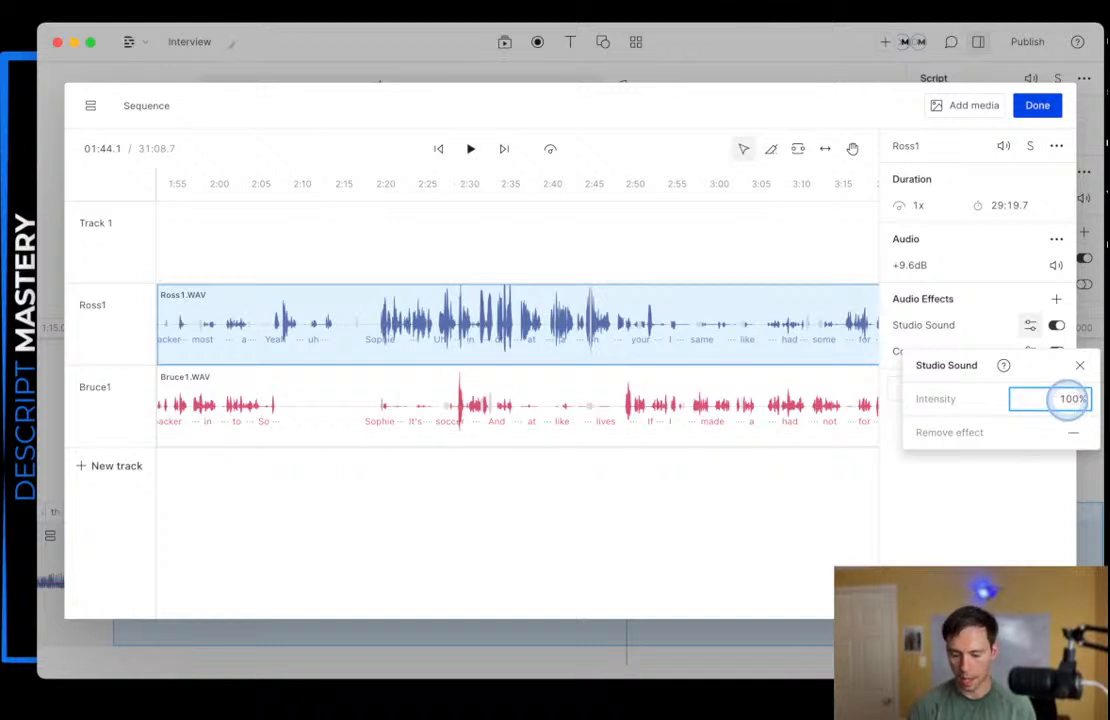
click(994, 510)
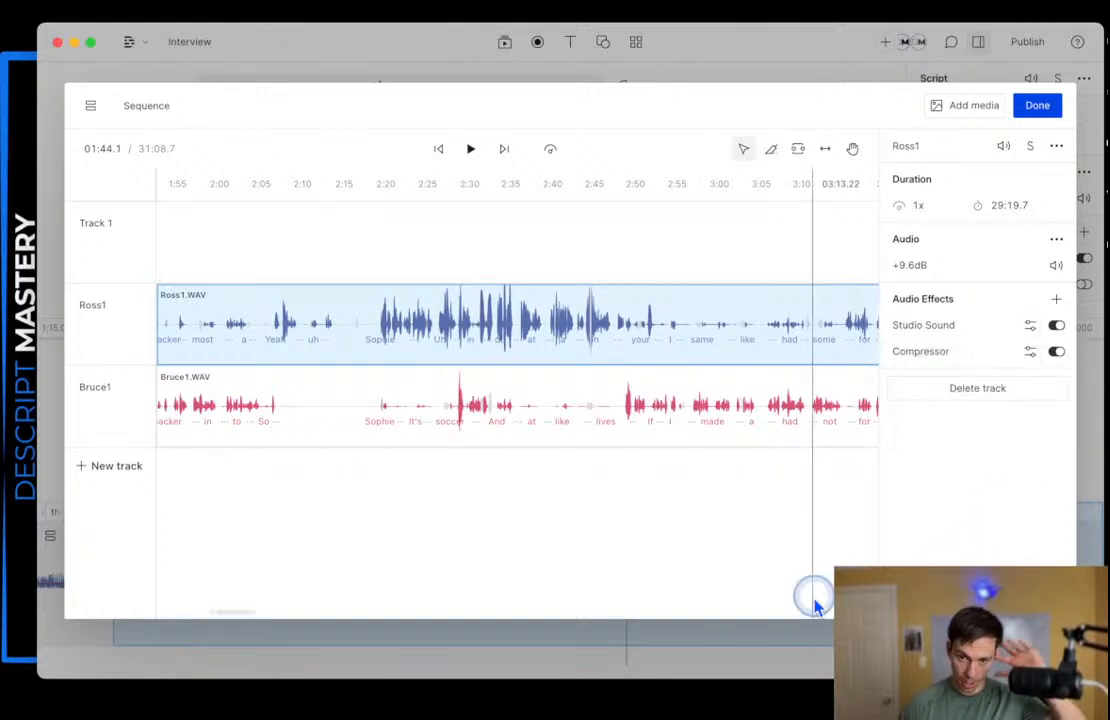
- Look over both speakers' waveforms in the sequence and return to the main timeline
scroll(630, 525, down, 5)
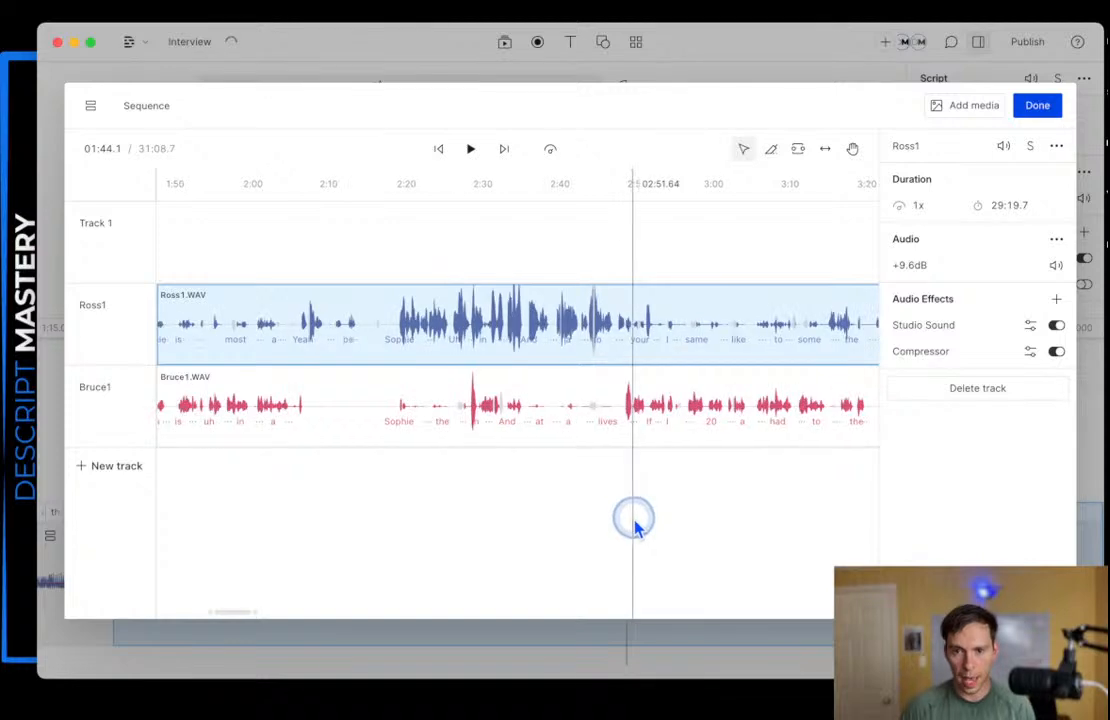
scroll(617, 465, left, 1)
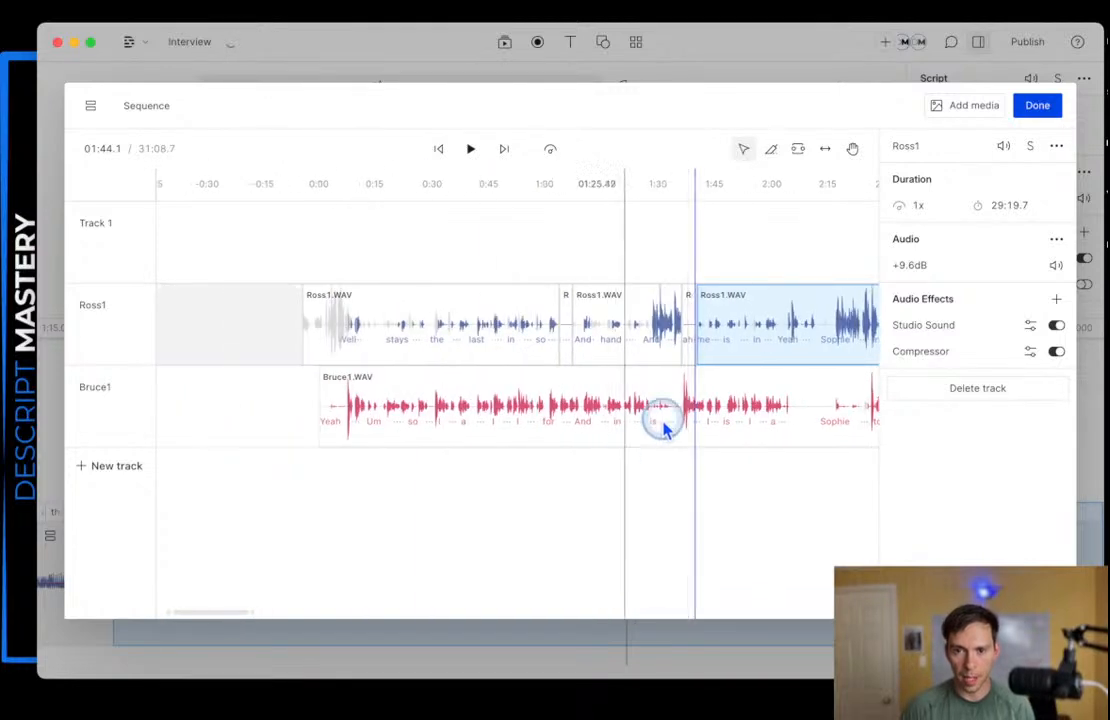
click(1039, 108)
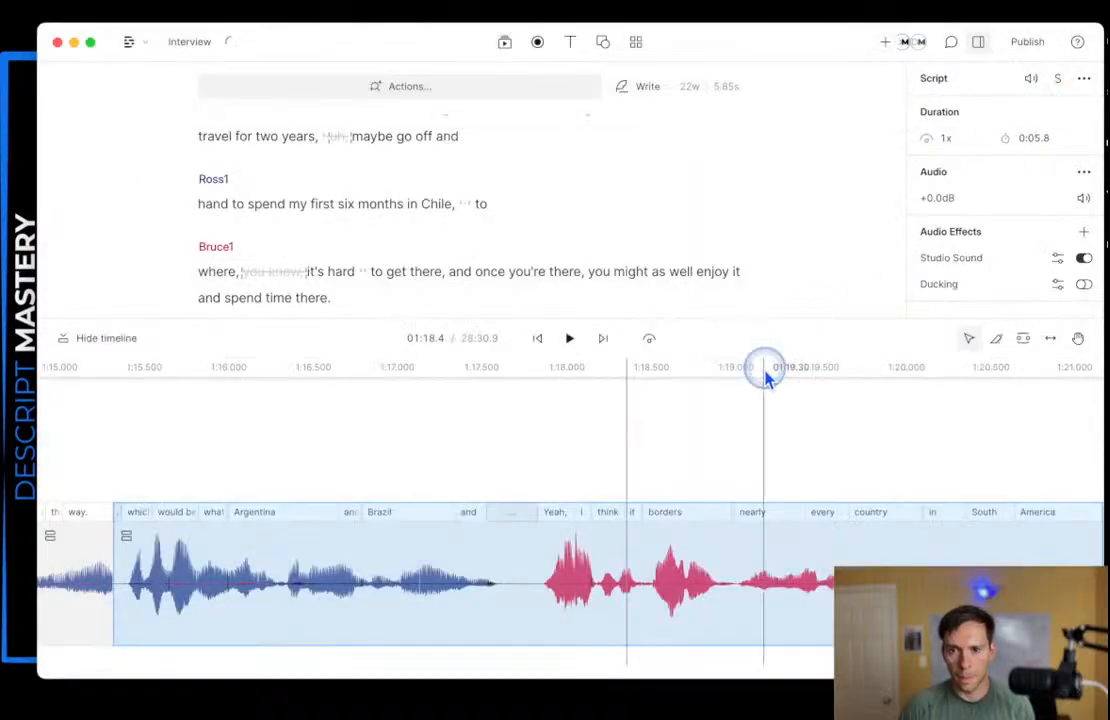
- Scan the main timeline for microphone bleed and play the passage from about 02:06.8 to 02:09
click(641, 465)
scroll(733, 473, down, 5)
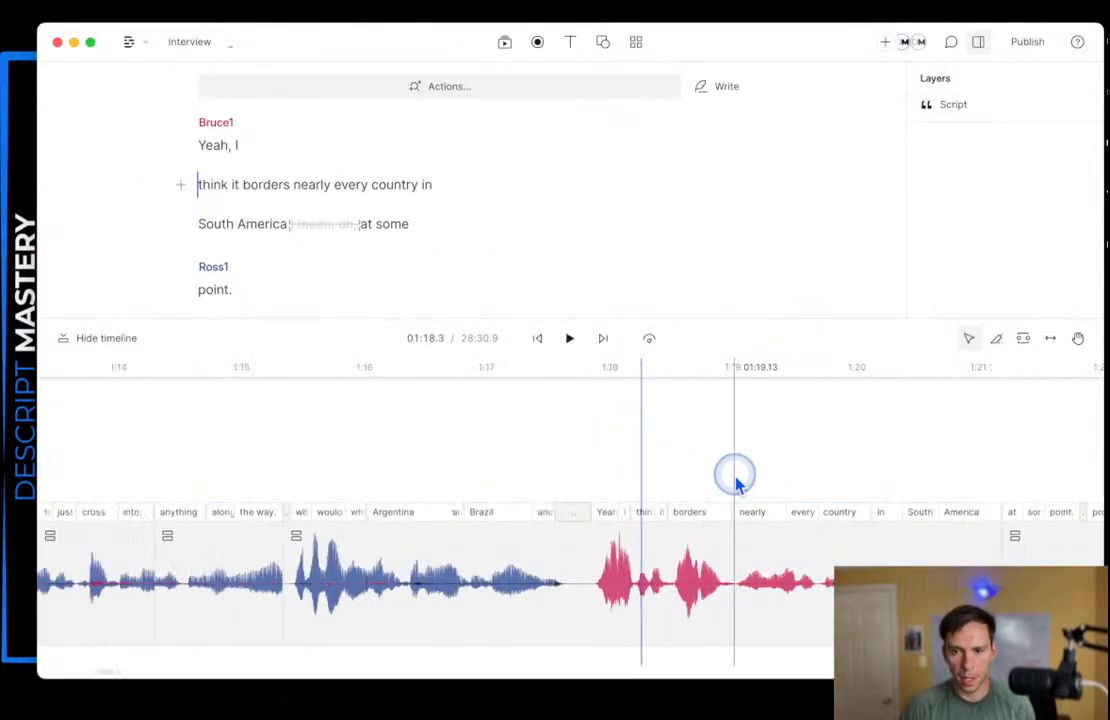
scroll(735, 483, right, 15)
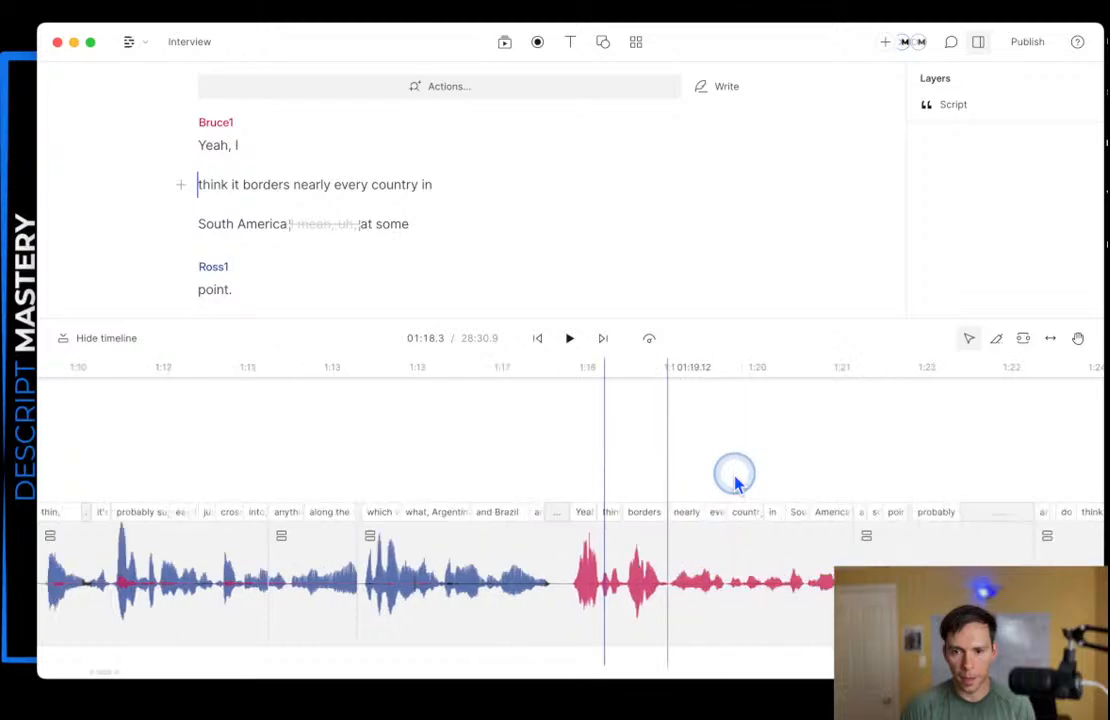
scroll(735, 483, right, 20)
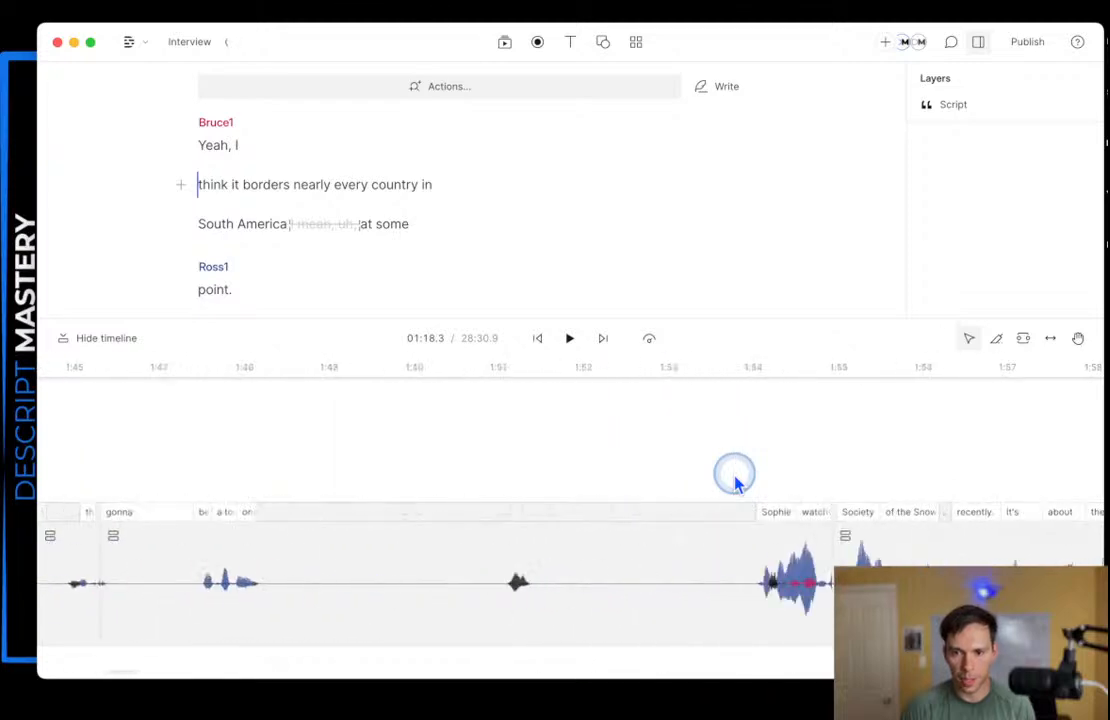
scroll(735, 483, right, 5)
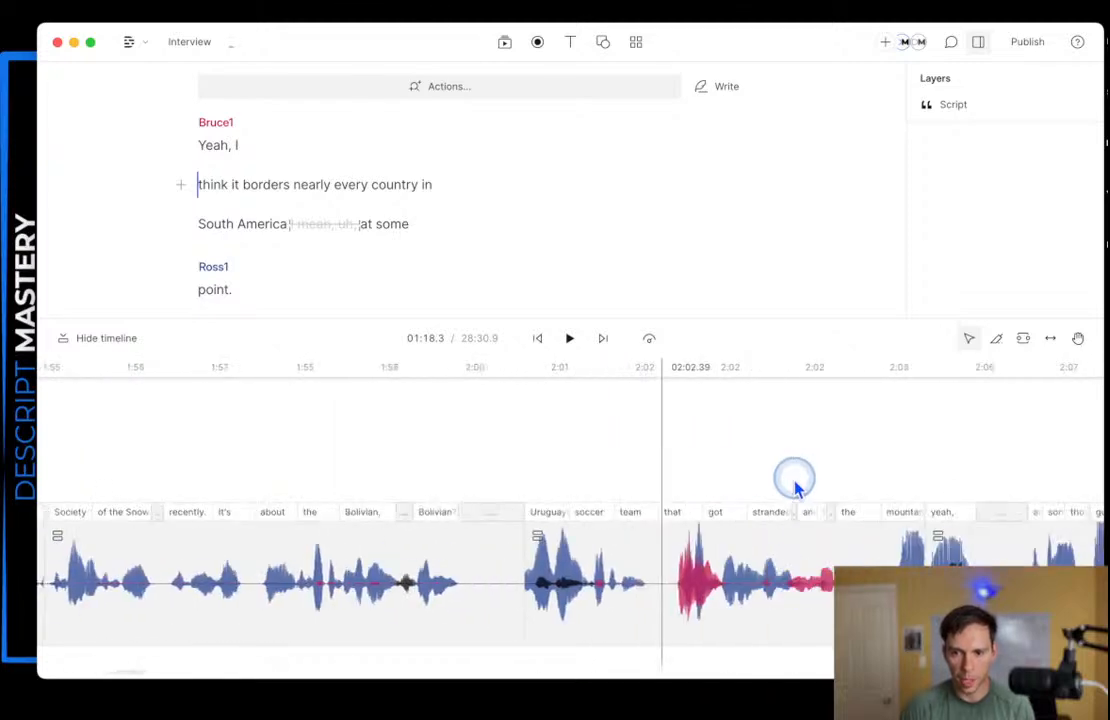
scroll(830, 485, right, 2)
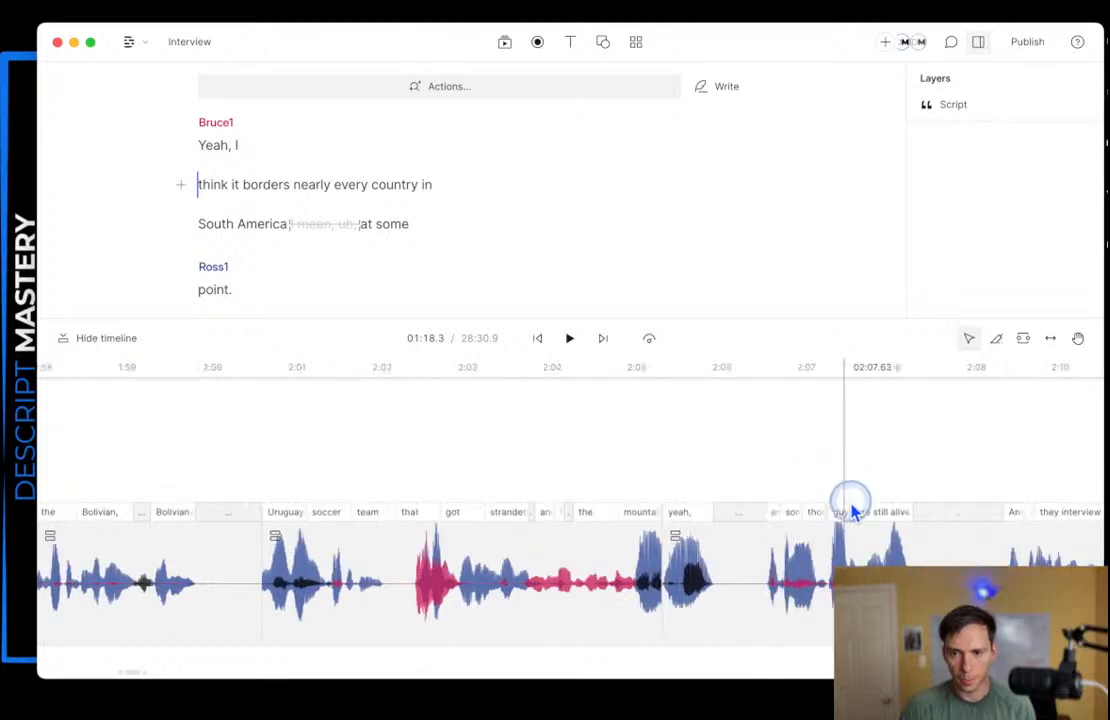
click(853, 512)
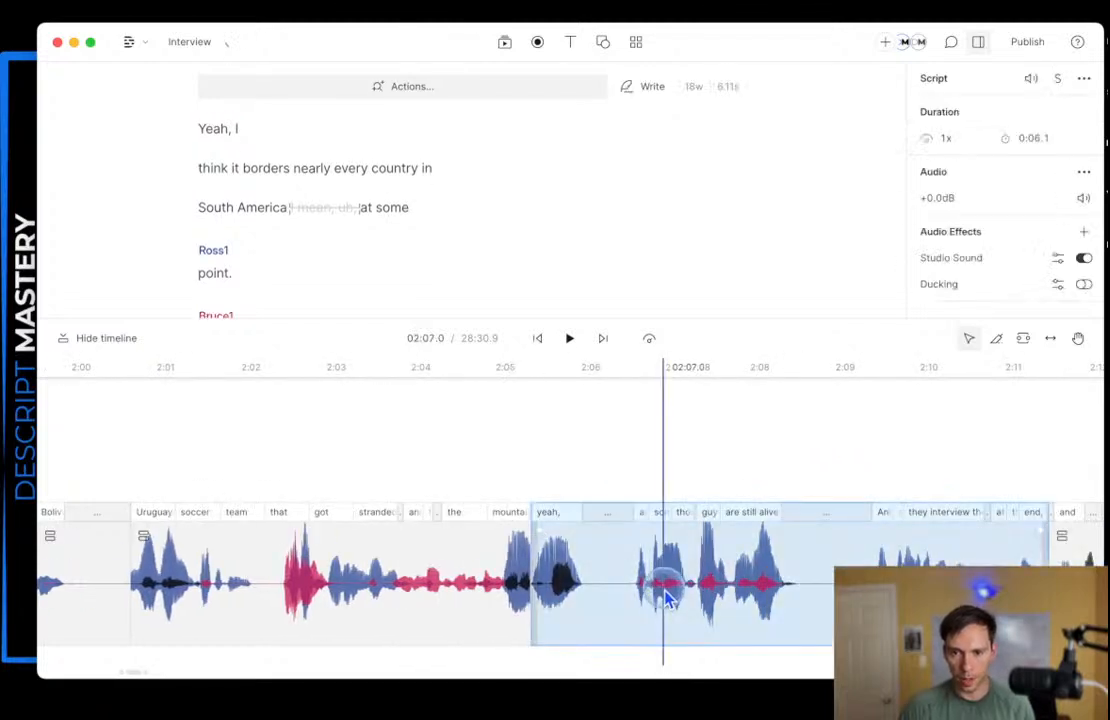
click(643, 480)
key(space)
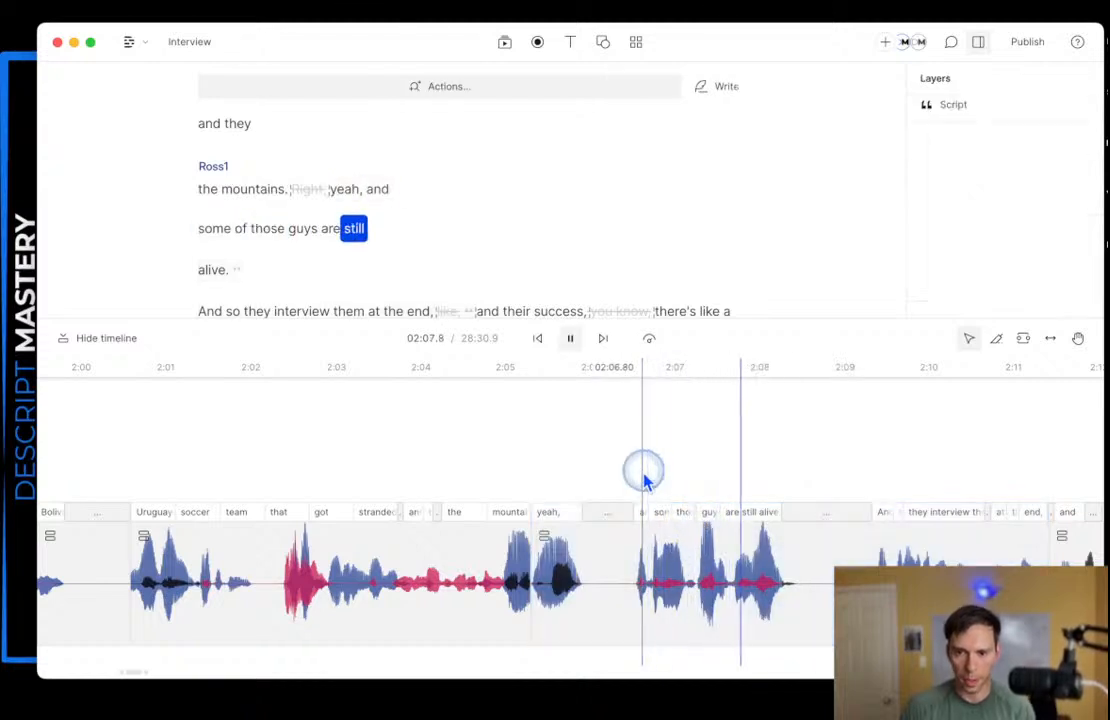
key(space)
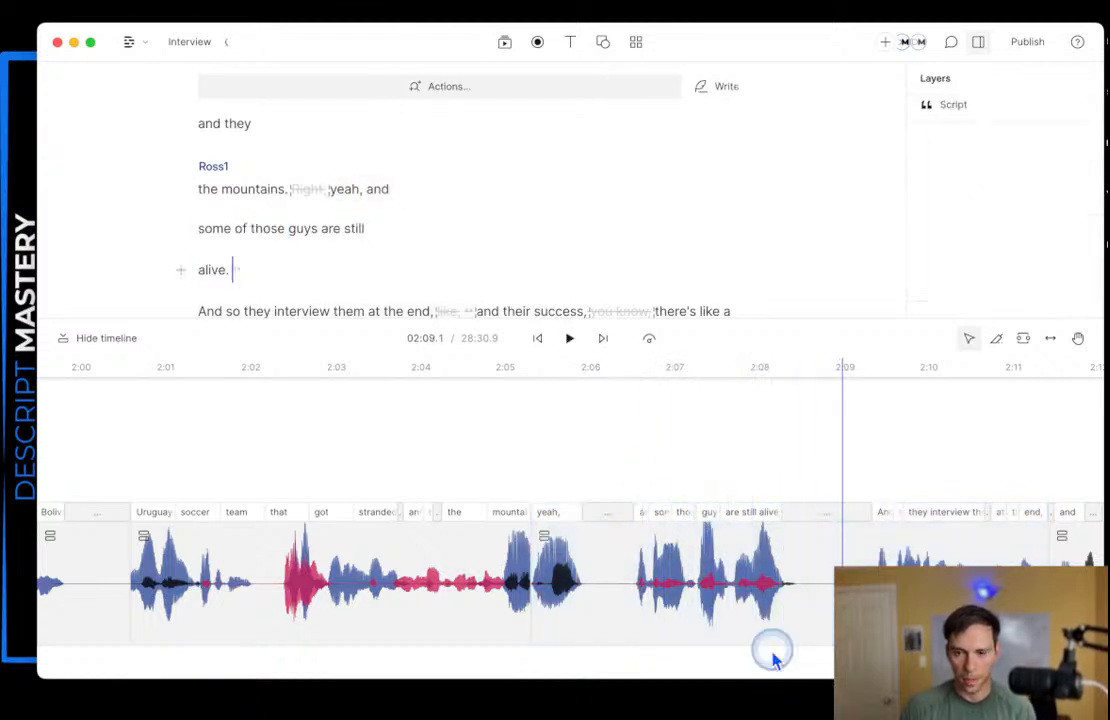
- Open the sequence at about 02:07.4 and split the second speaker's clip at about 02:34.9 and 02:37.2 to isolate the bleed
click(697, 587)
right_click(699, 587)
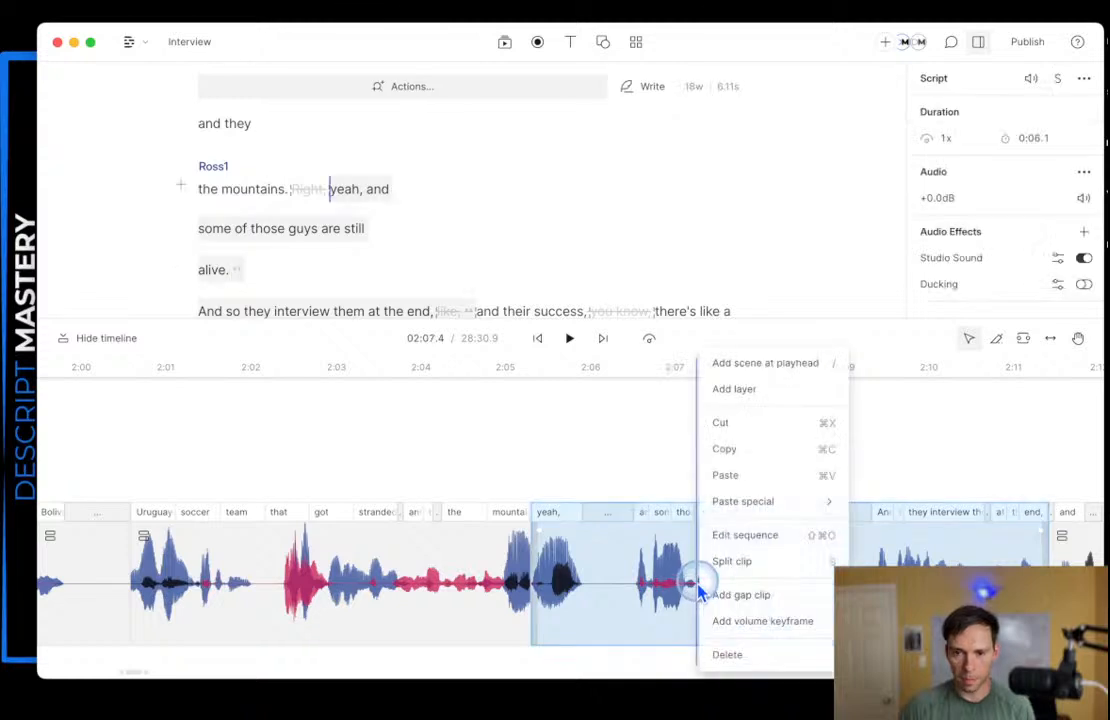
click(752, 541)
click(474, 419)
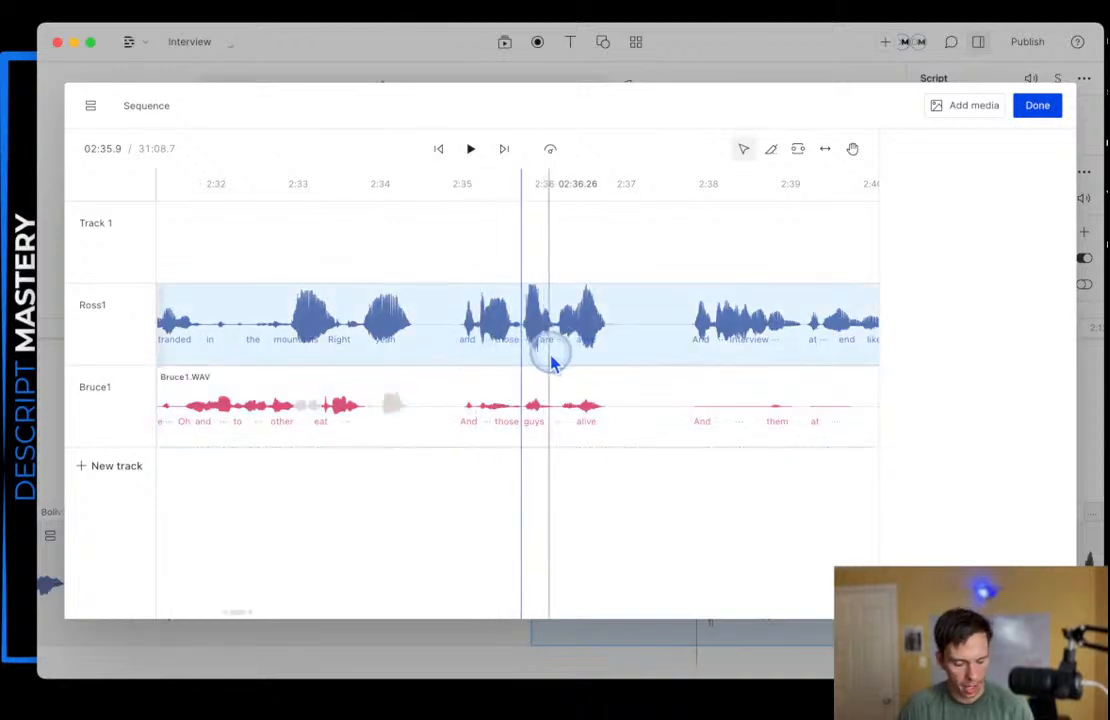
key(b)
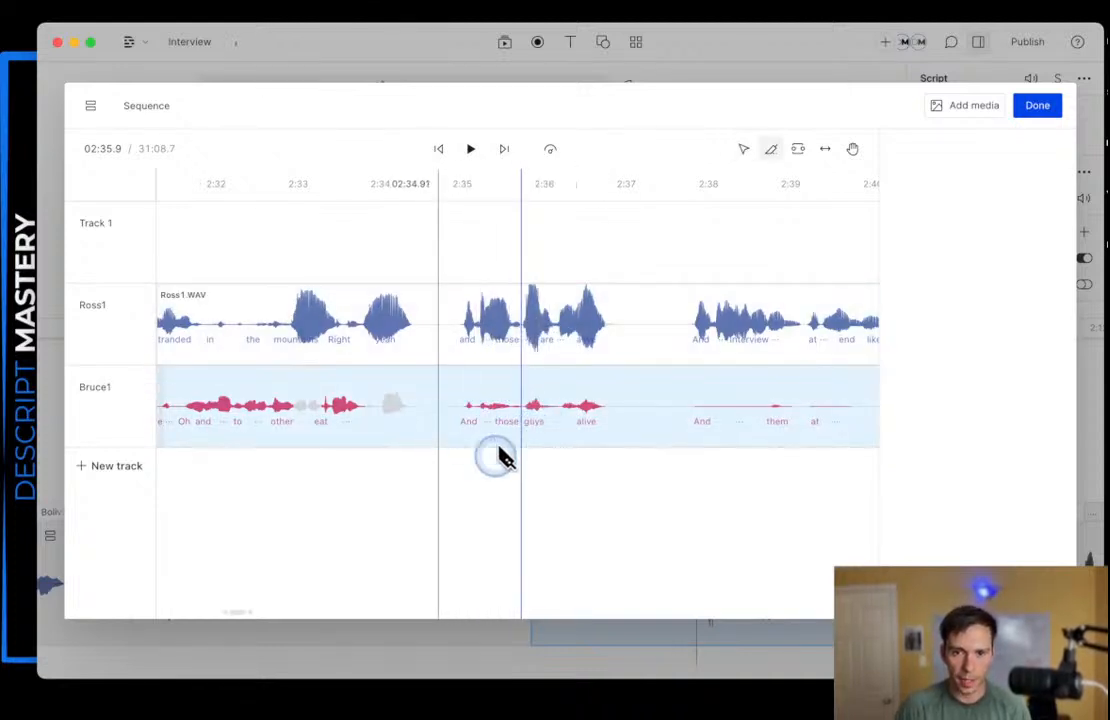
click(474, 441)
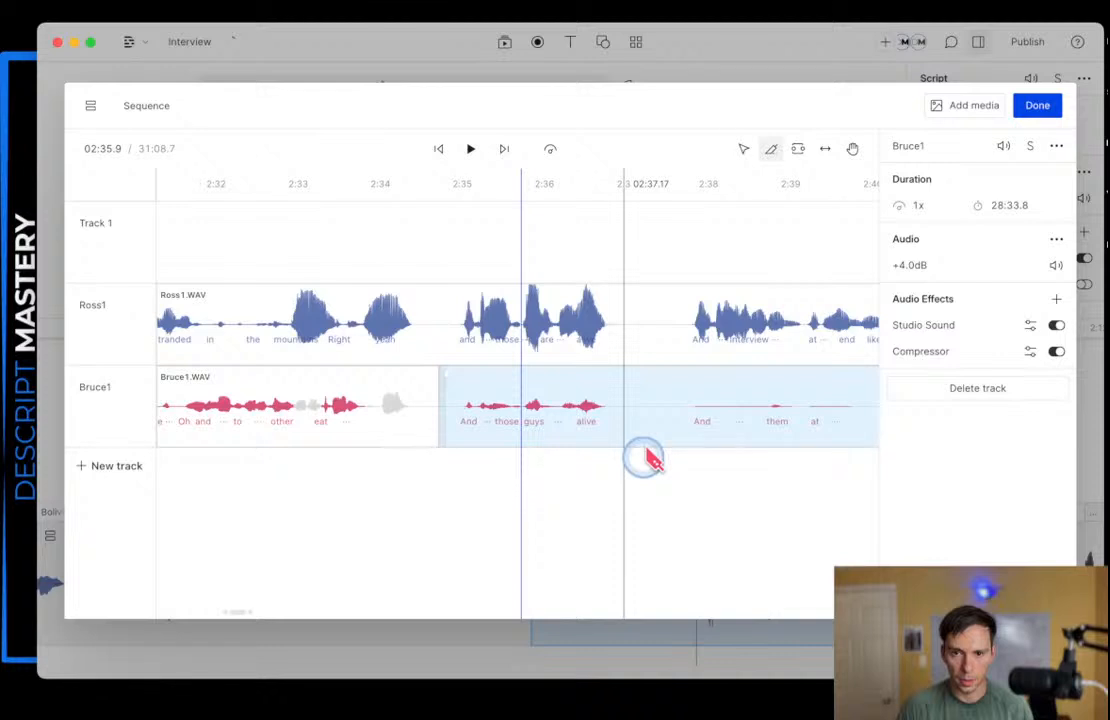
click(627, 404)
- Mute the second speaker's isolated bleed clip and return to the main timeline
key(v)
click(565, 404)
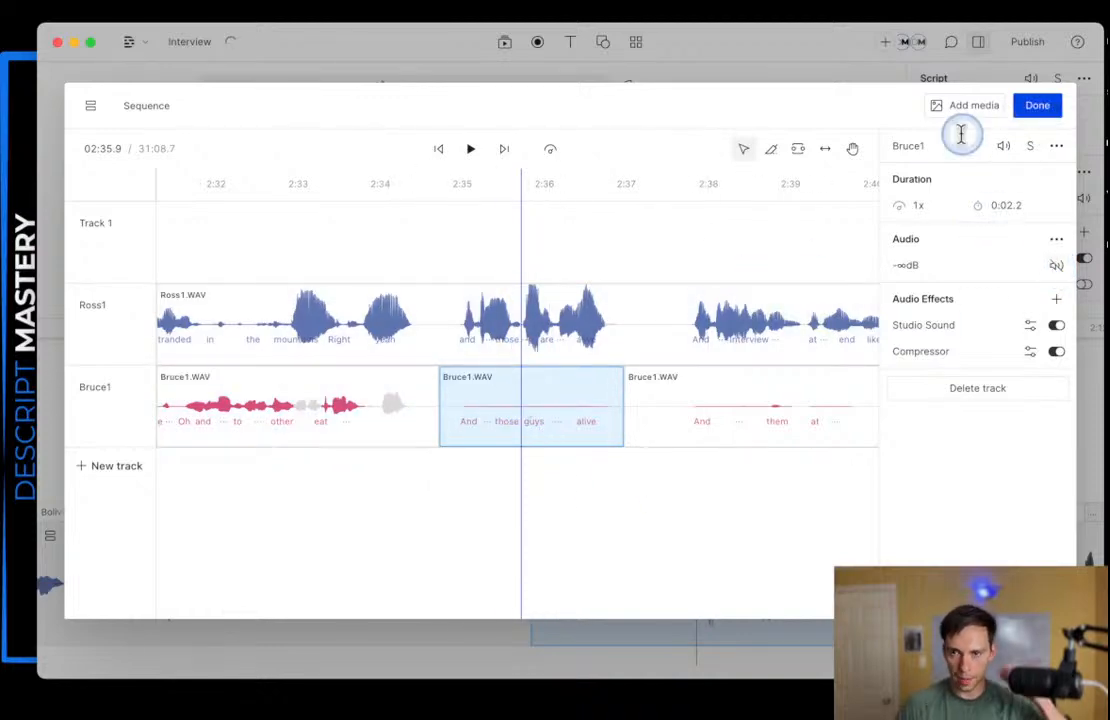
click(1034, 106)
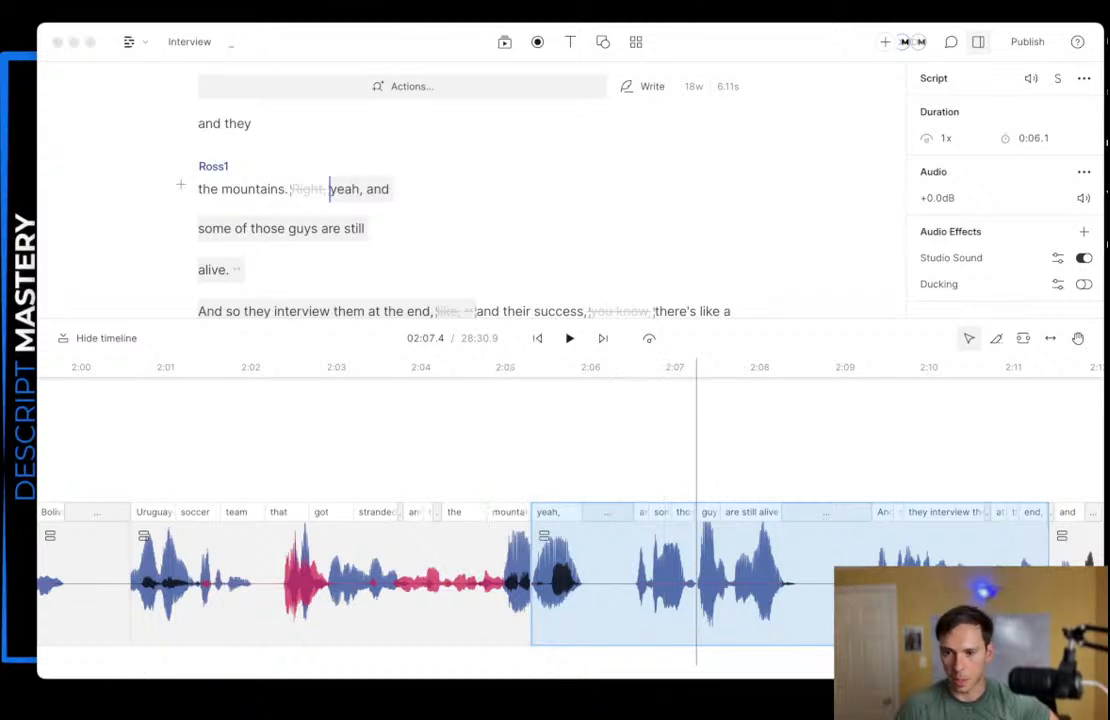
- Examine the timeline from about 02:07 to 03:02 for more bleed, checking the speakers' separate tracks in the sequence at about 02:57
scroll(745, 590, right, 5)
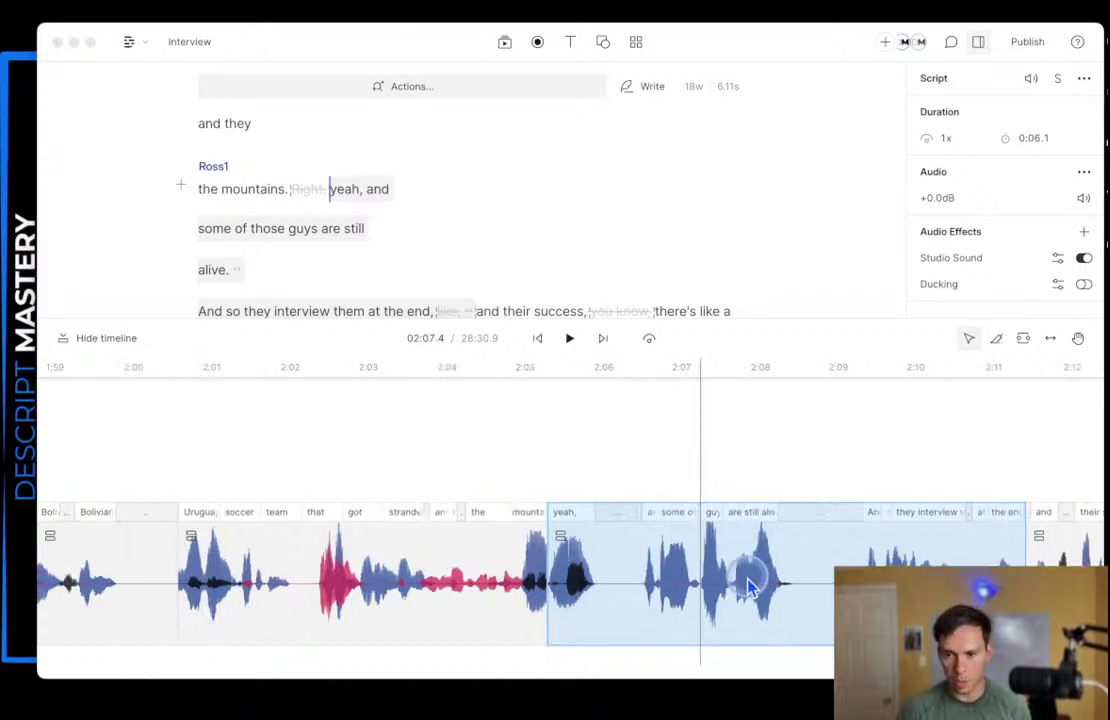
scroll(735, 628, right, 10)
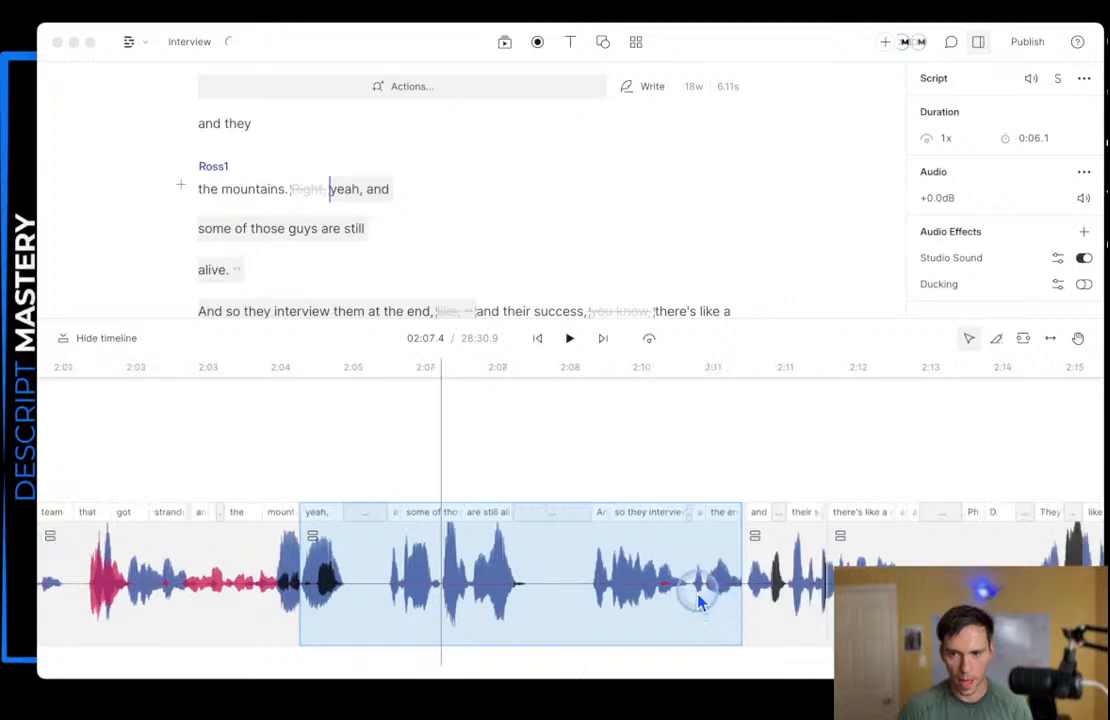
scroll(686, 592, right, 10)
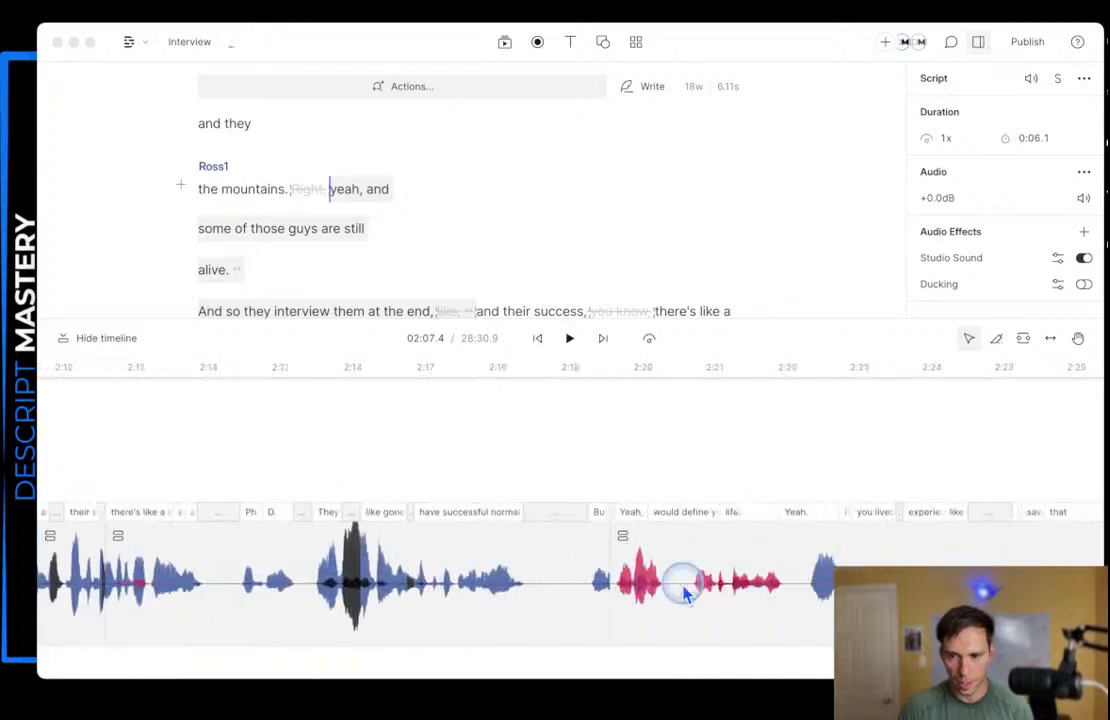
scroll(789, 604, right, 10)
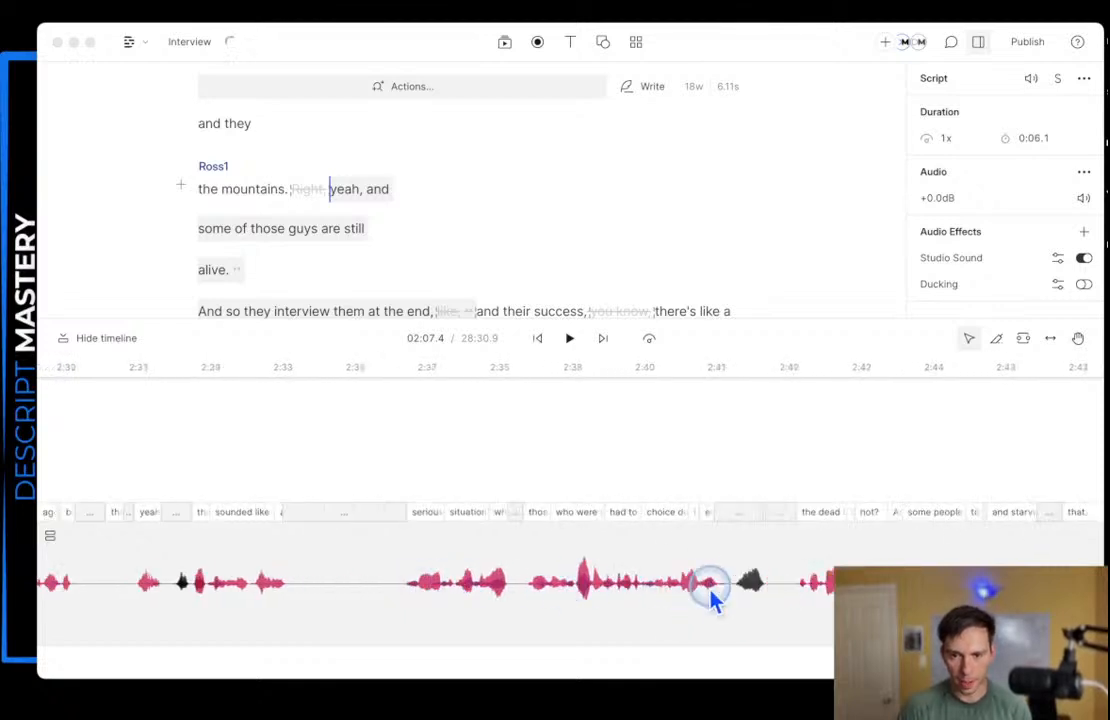
scroll(731, 592, right, 10)
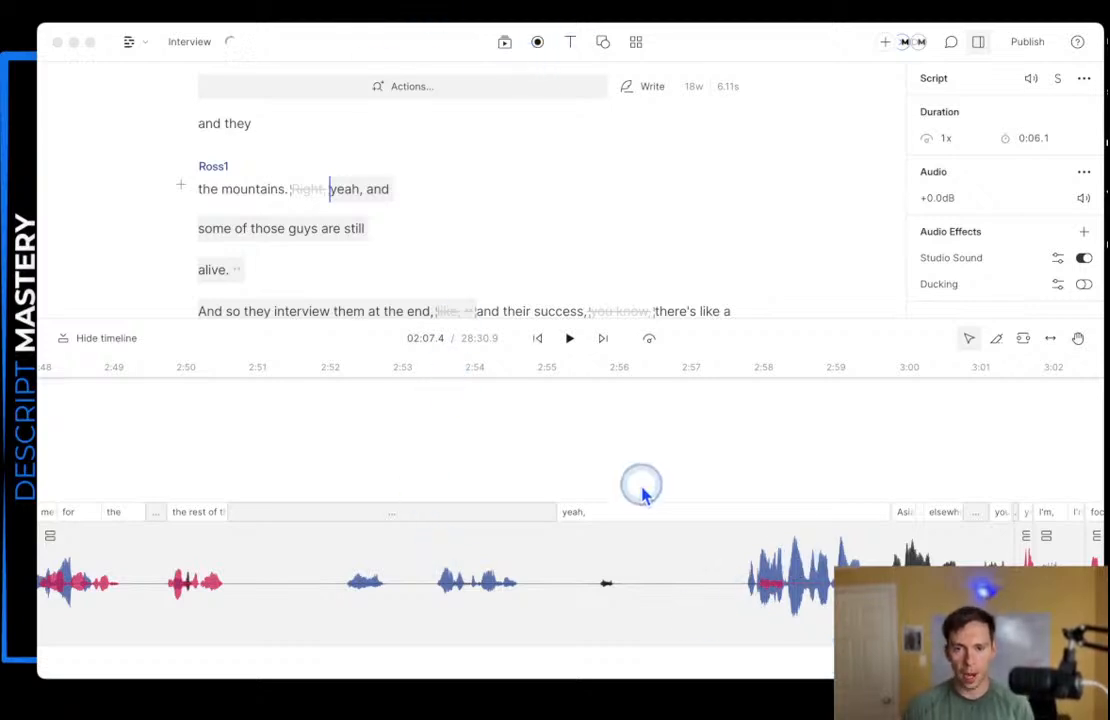
right_click(677, 610)
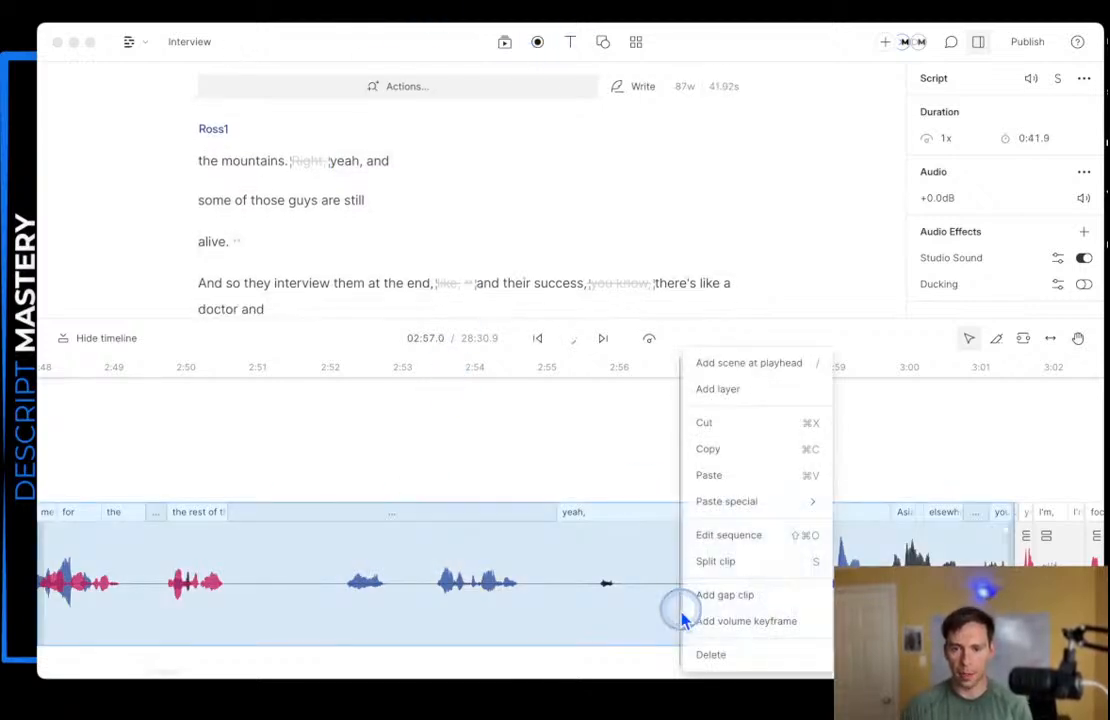
click(752, 543)
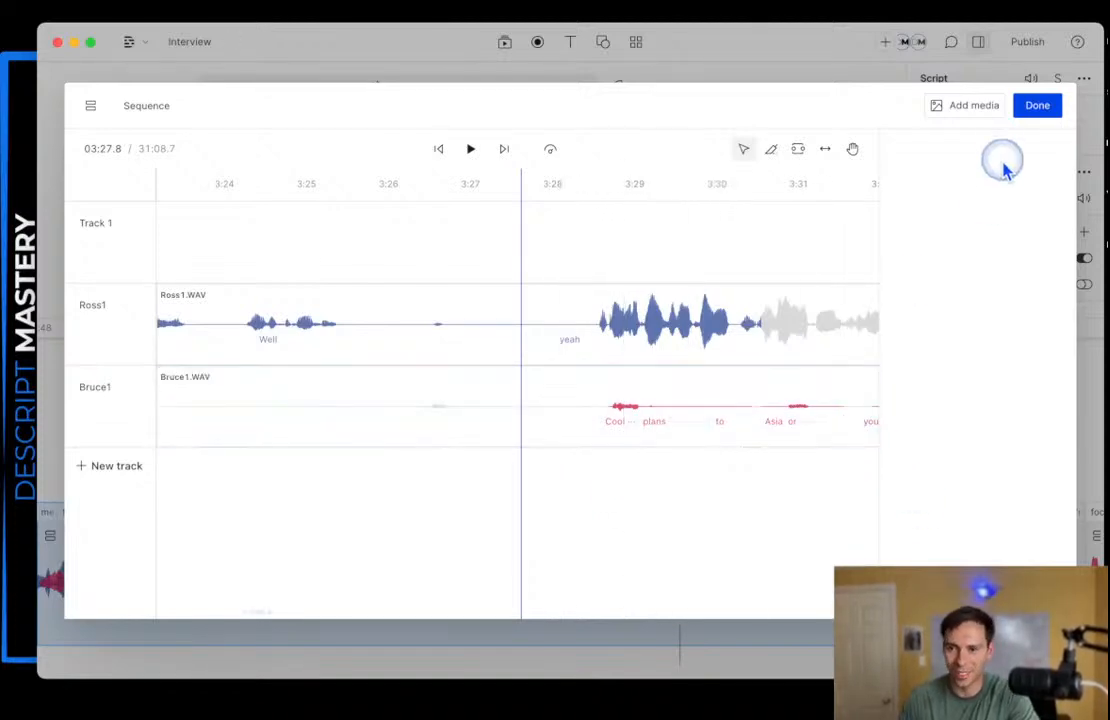
click(1033, 107)
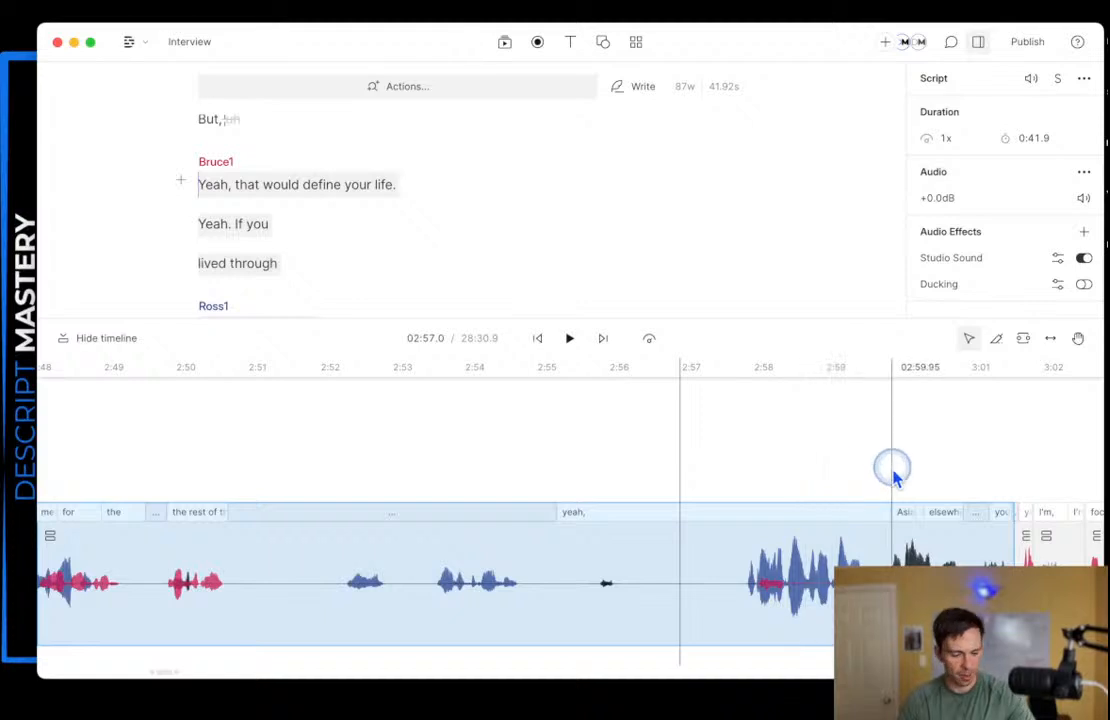
- Examine the main timeline's waveforms from about 03:00 to 04:14 for overlapping or bleeding speech
click(889, 471)
scroll(868, 471, down, 5)
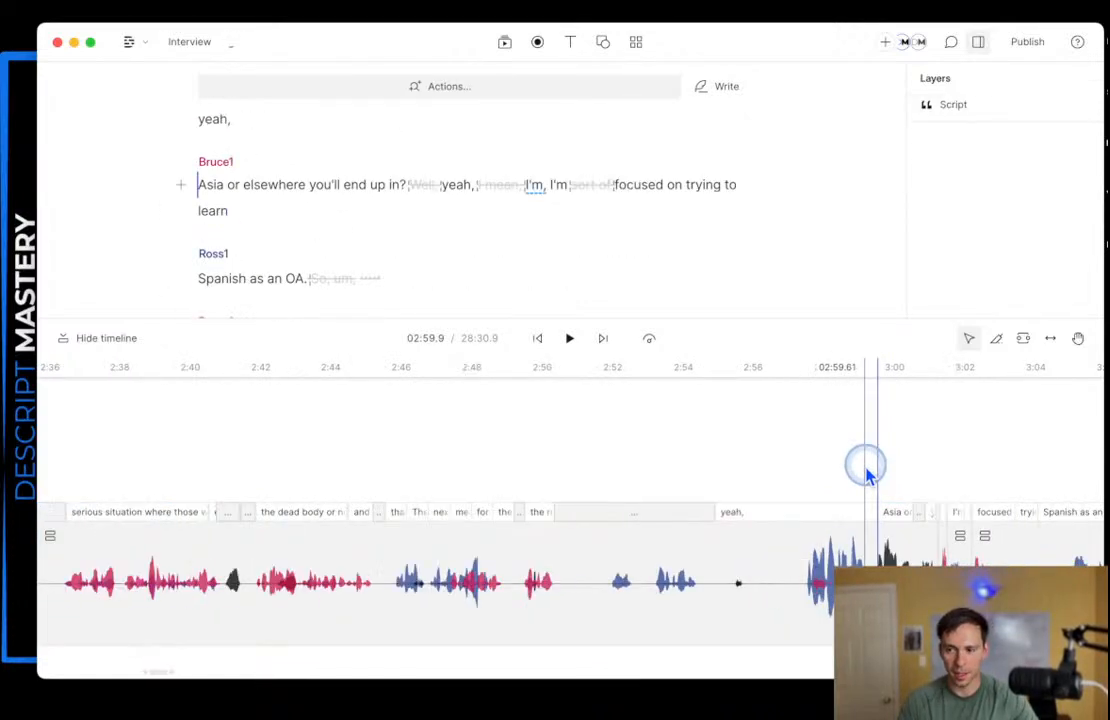
scroll(868, 472, right, 10)
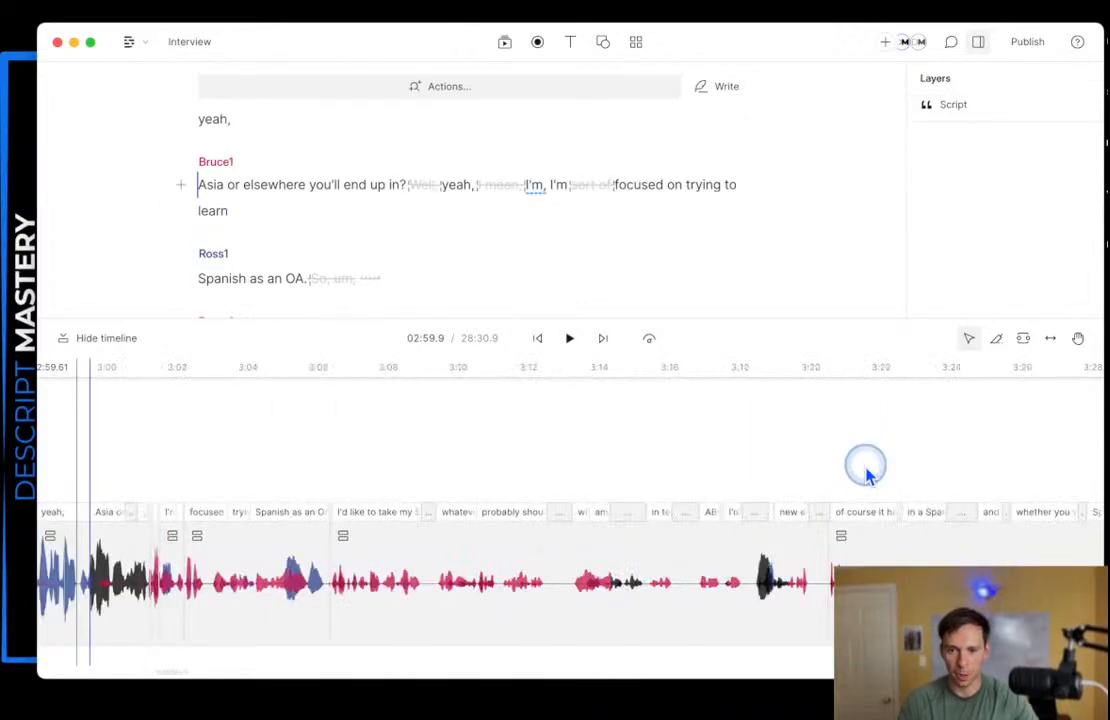
scroll(866, 471, right, 6)
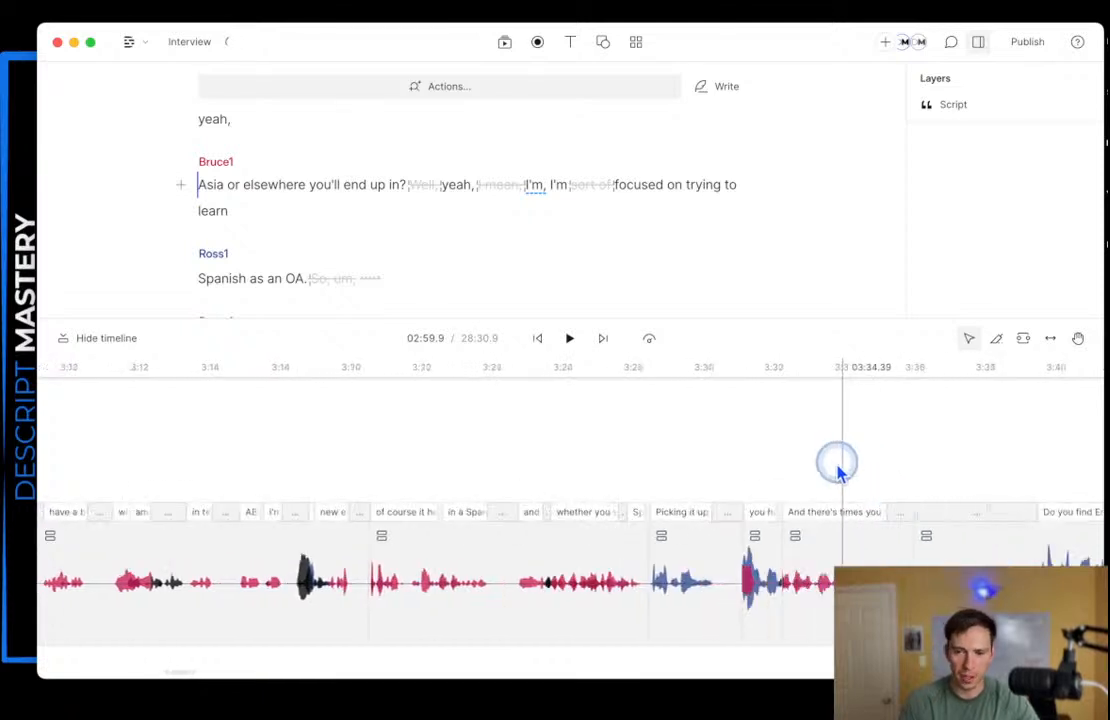
scroll(838, 470, right, 6)
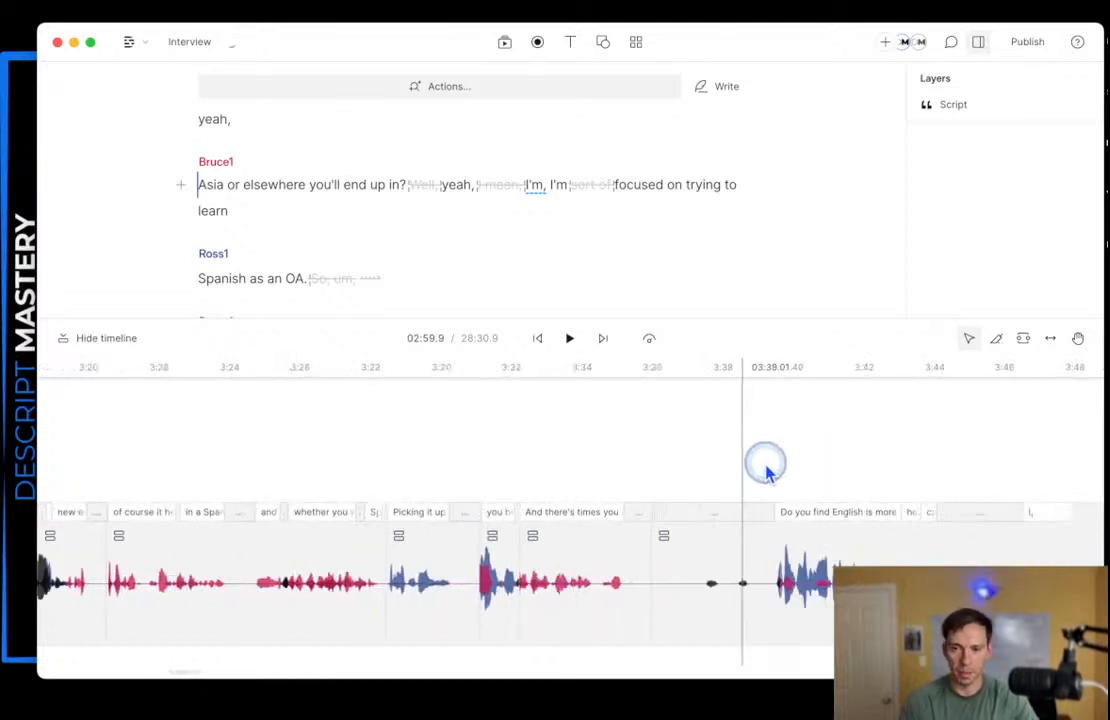
scroll(812, 472, right, 5)
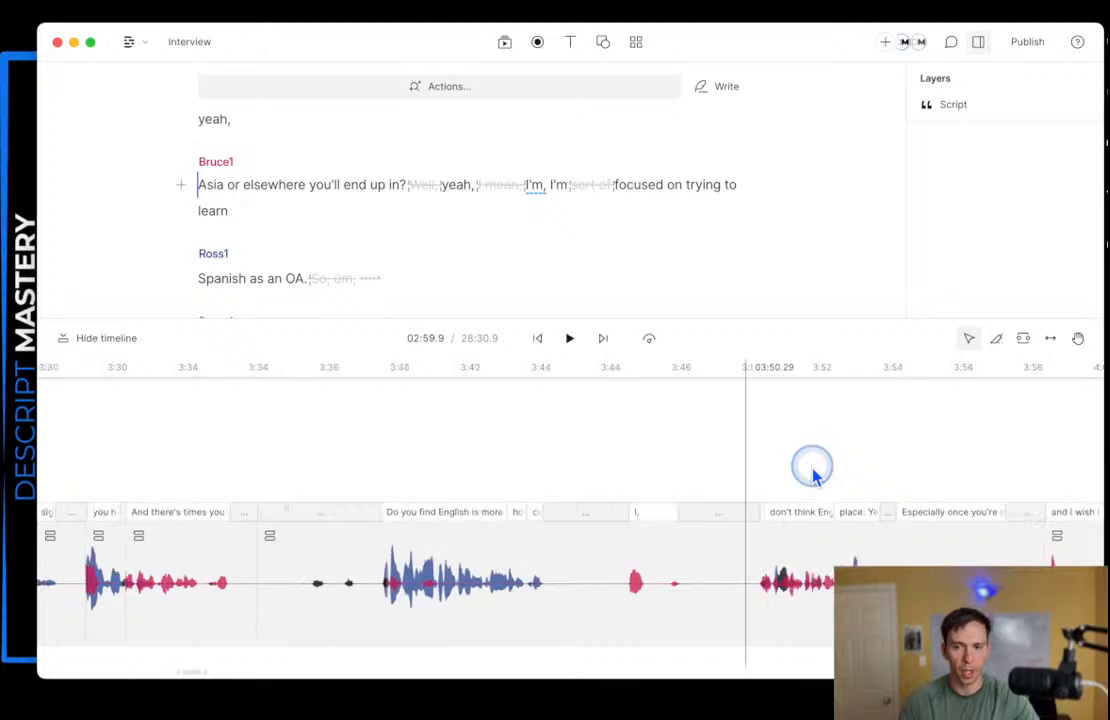
scroll(812, 472, right, 6)
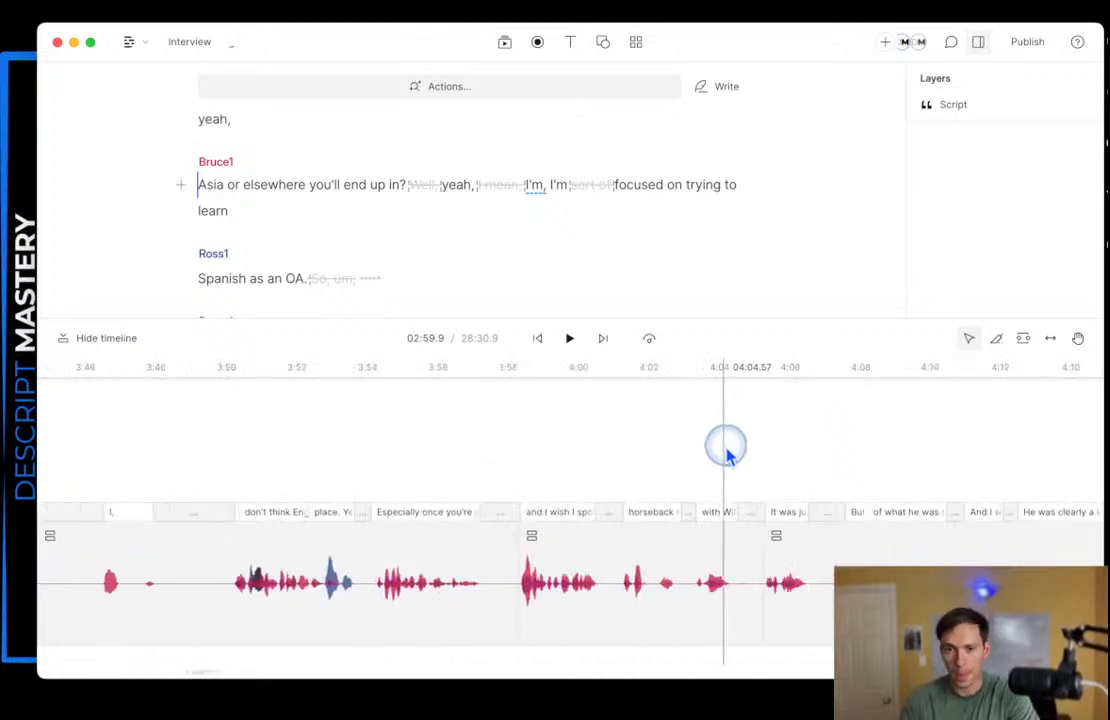
- Check the start and end of the second speaker's passage between about 03:58.4 and 04:05.8 with the playhead
click(509, 455)
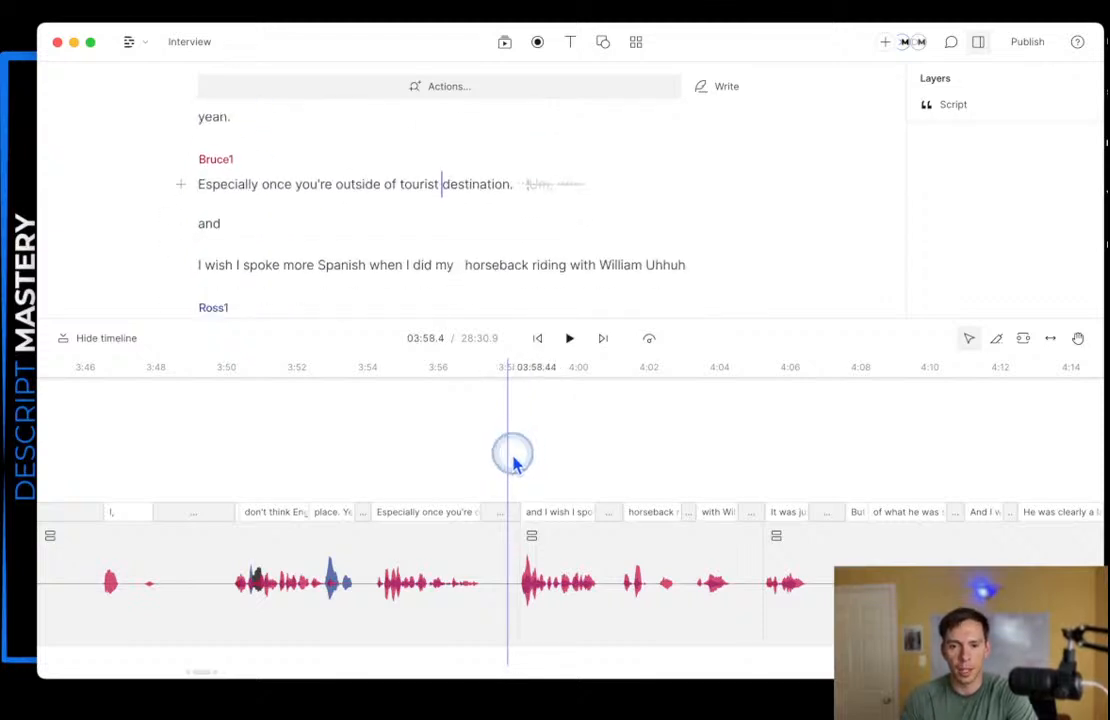
click(767, 466)
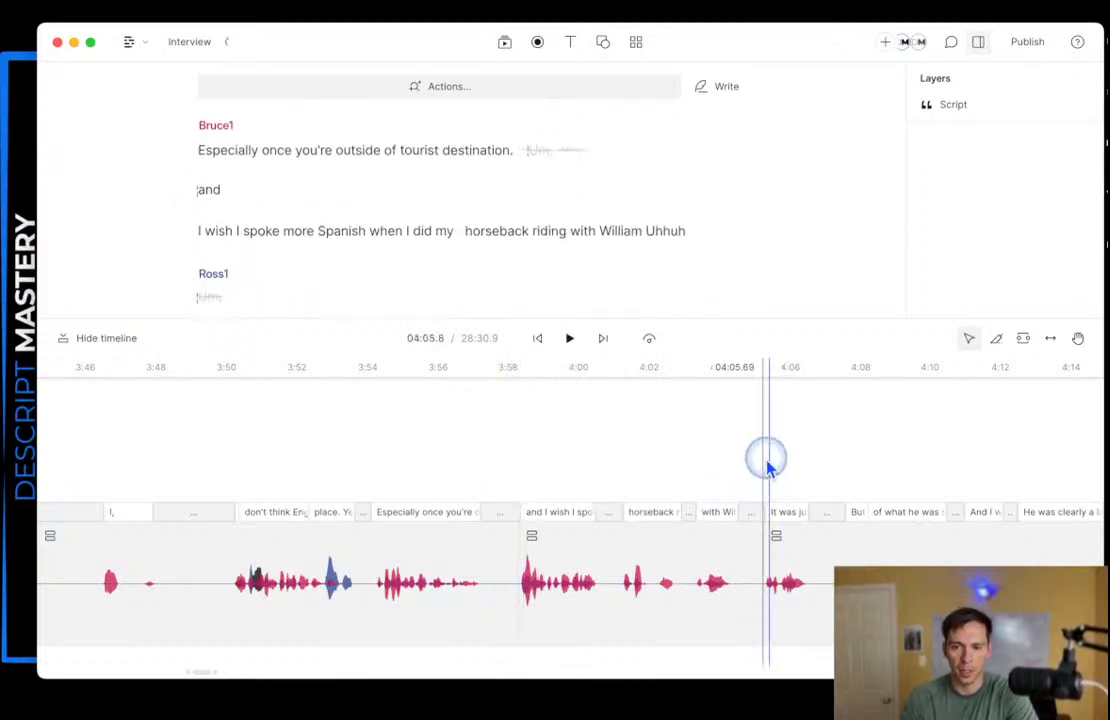
click(740, 460)
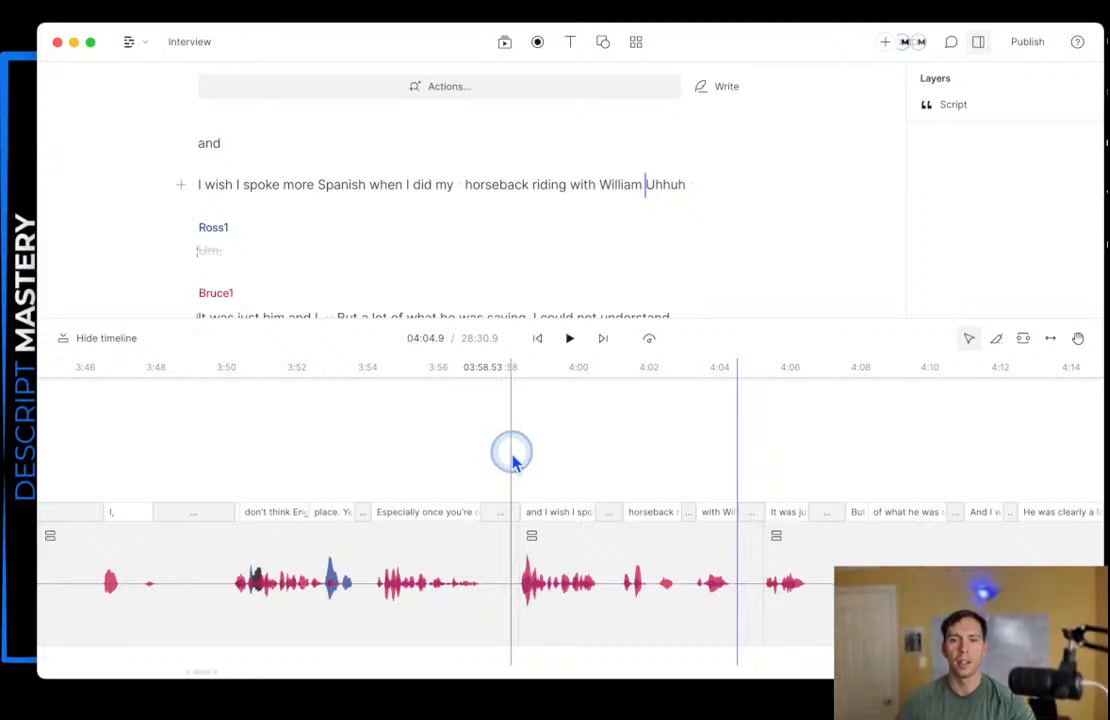
scroll(890, 518, down, 1)
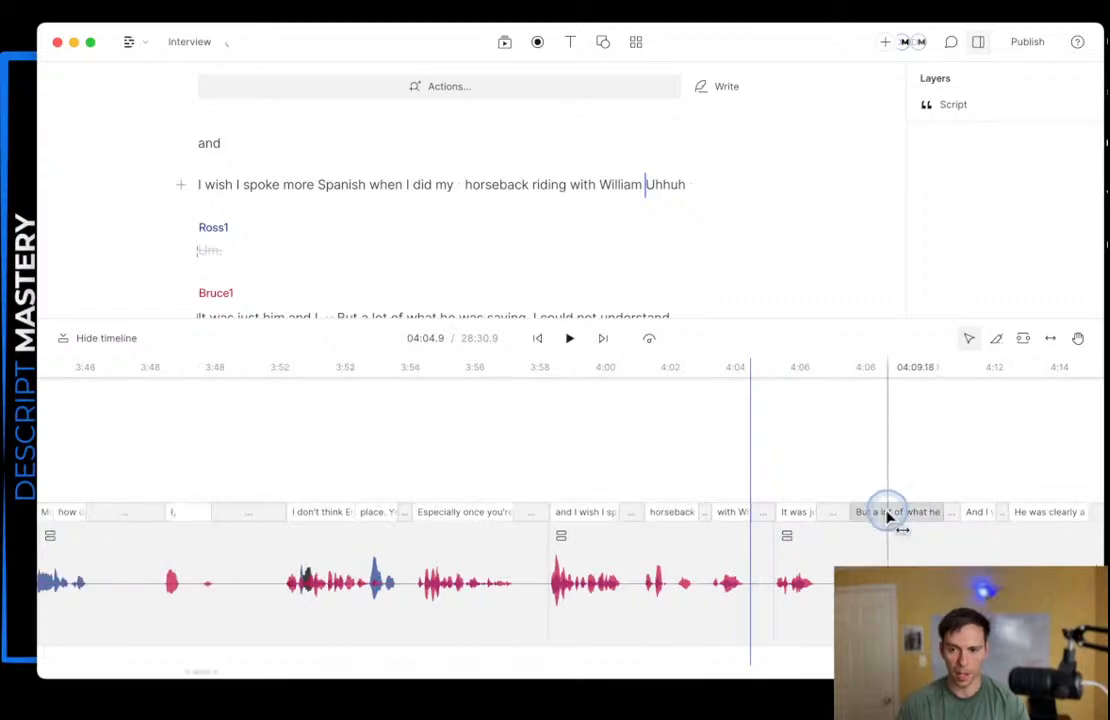
- Examine the timeline from about 04:05 to 04:46 for bleed and play back the speaker change at about 04:39
scroll(880, 520, down, 5)
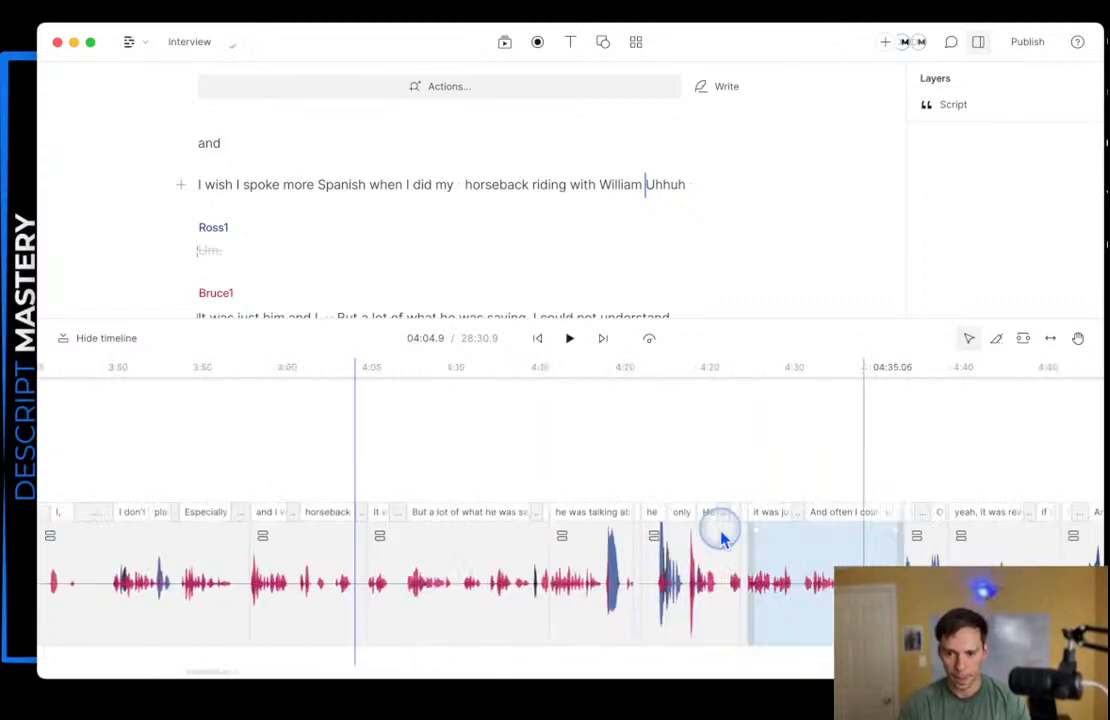
scroll(645, 607, up, 3)
scroll(662, 595, up, 4)
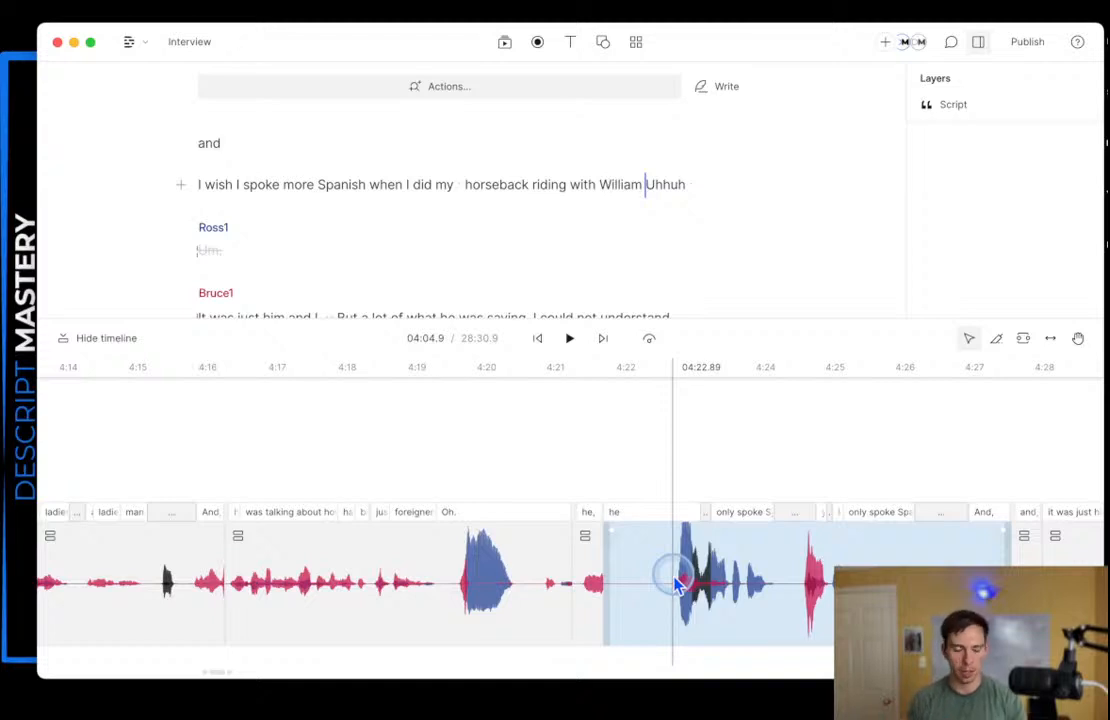
scroll(868, 567, down, 1)
scroll(873, 568, right, 2)
scroll(873, 568, right, 10)
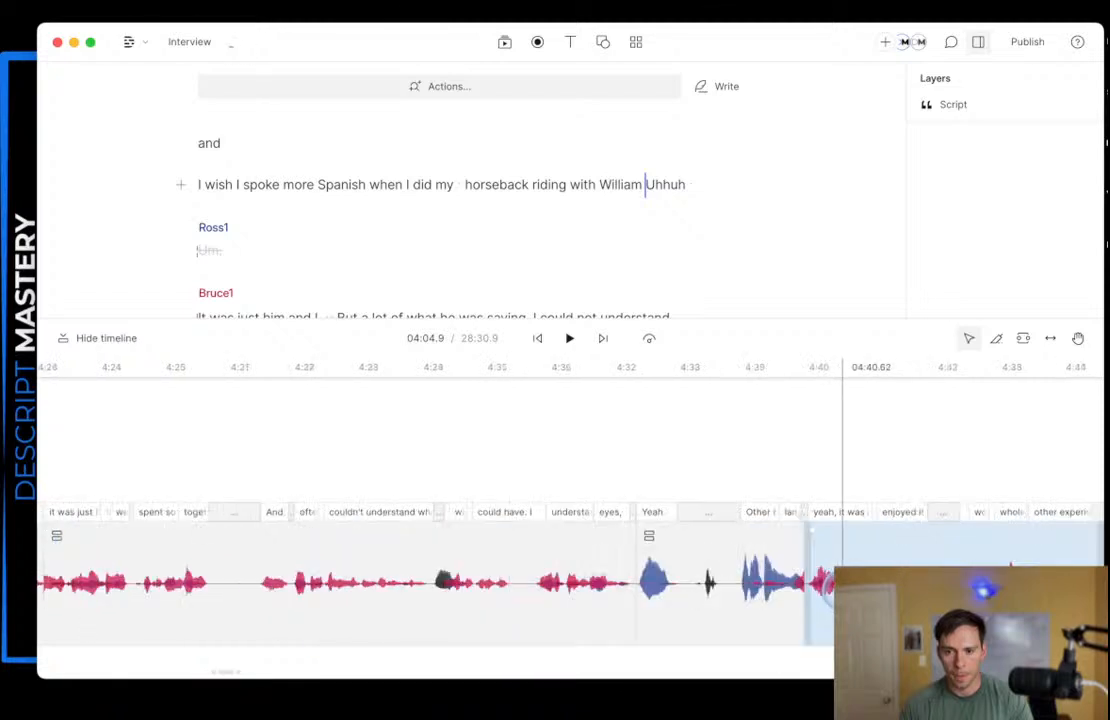
drag(818, 602, 600, 480)
key(space)
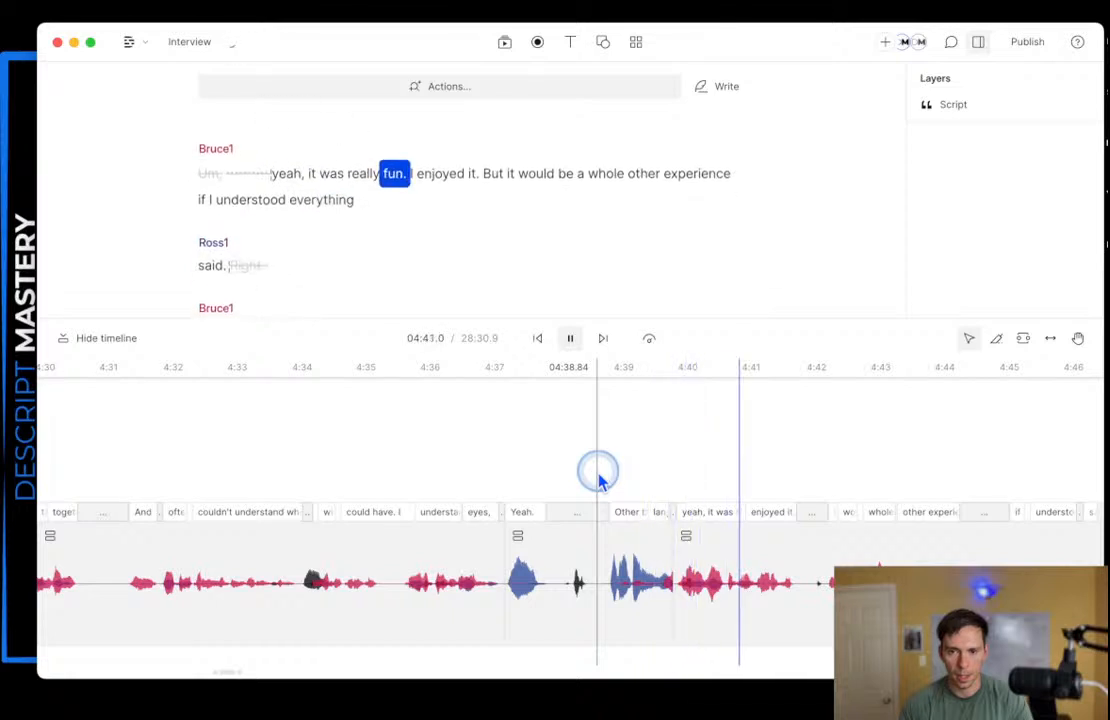
key(space)
- Extend the end of the "Other body language" clip by about 0.5 s to restore the word "Right." and play back the transition
mouse_move(671, 602)
mouse_down()
mouse_move(718, 613)
mouse_move(701, 612)
mouse_up()
click(681, 600)
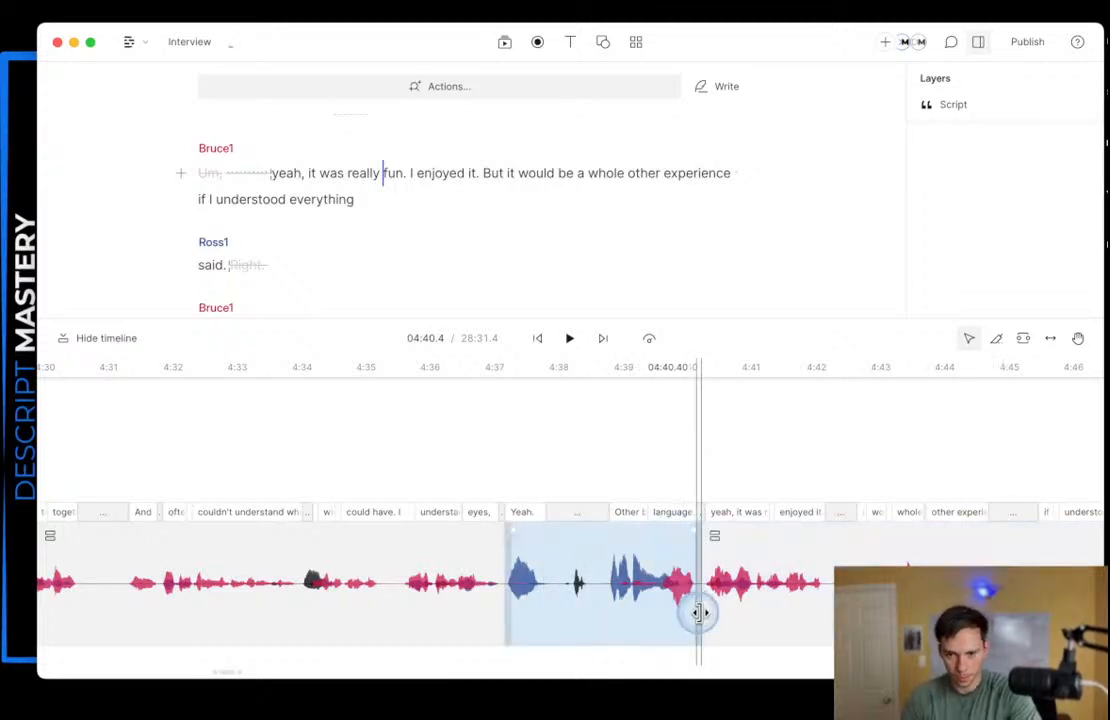
click(607, 485)
click(570, 338)
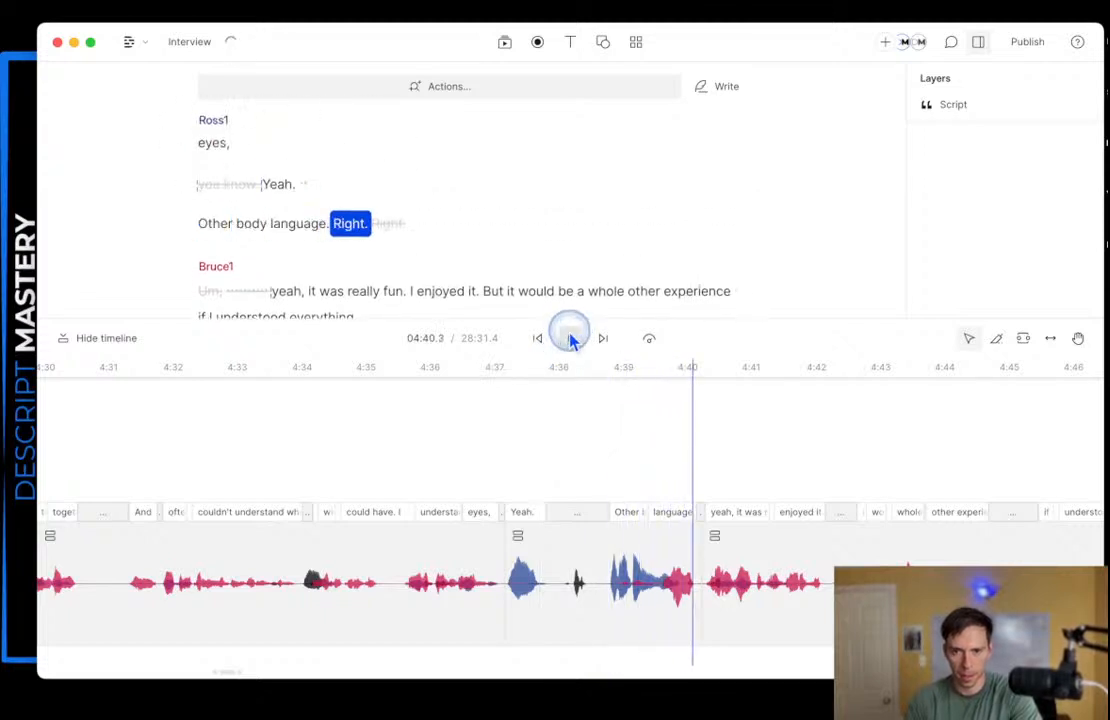
click(571, 339)
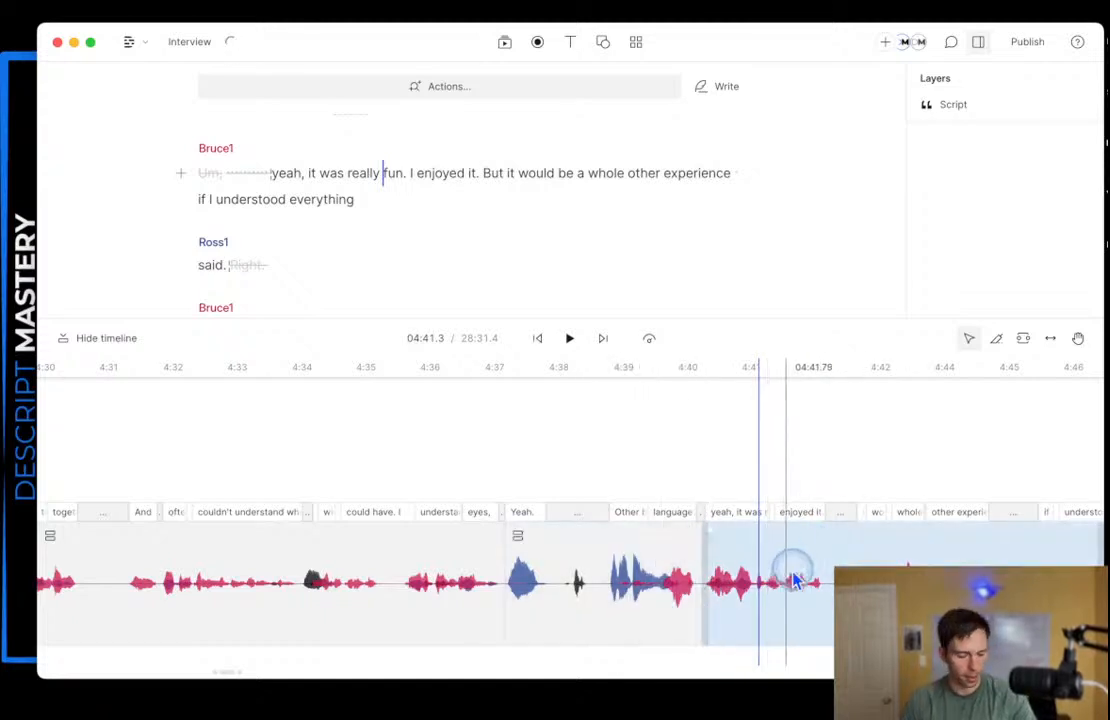
- Examine the timeline's waveforms from about 04:41 to 08:45 for overlapping speech and remaining bleed
scroll(785, 573, right, 5)
scroll(726, 597, right, 10)
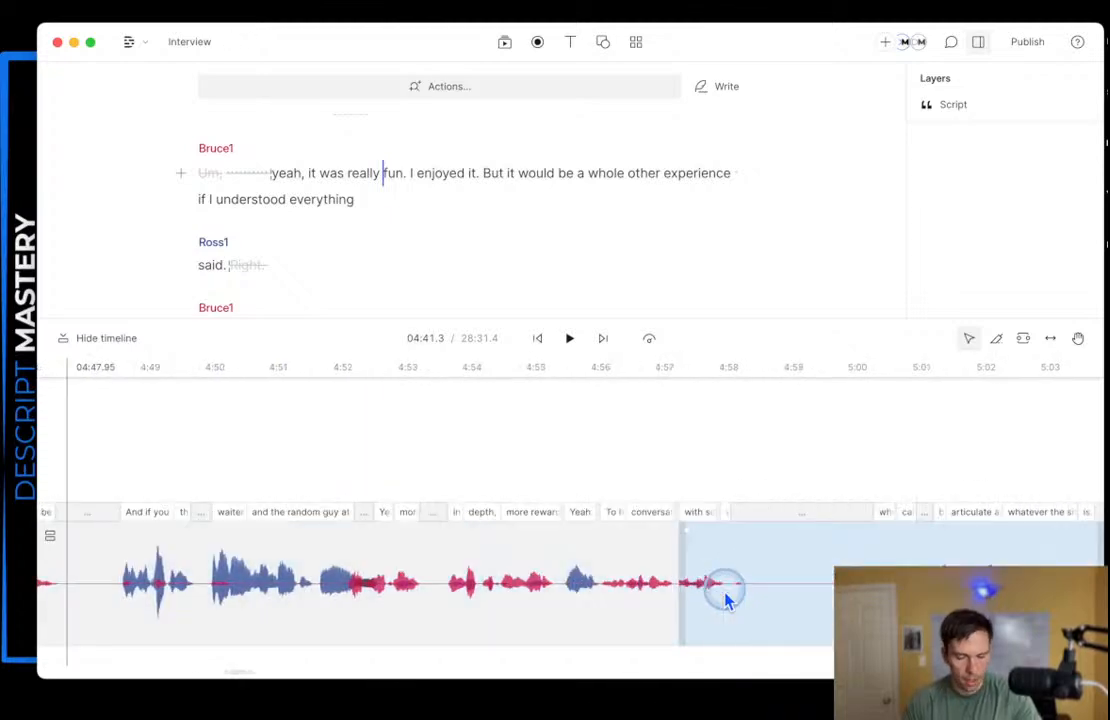
scroll(726, 597, down, 5)
scroll(726, 597, right, 10)
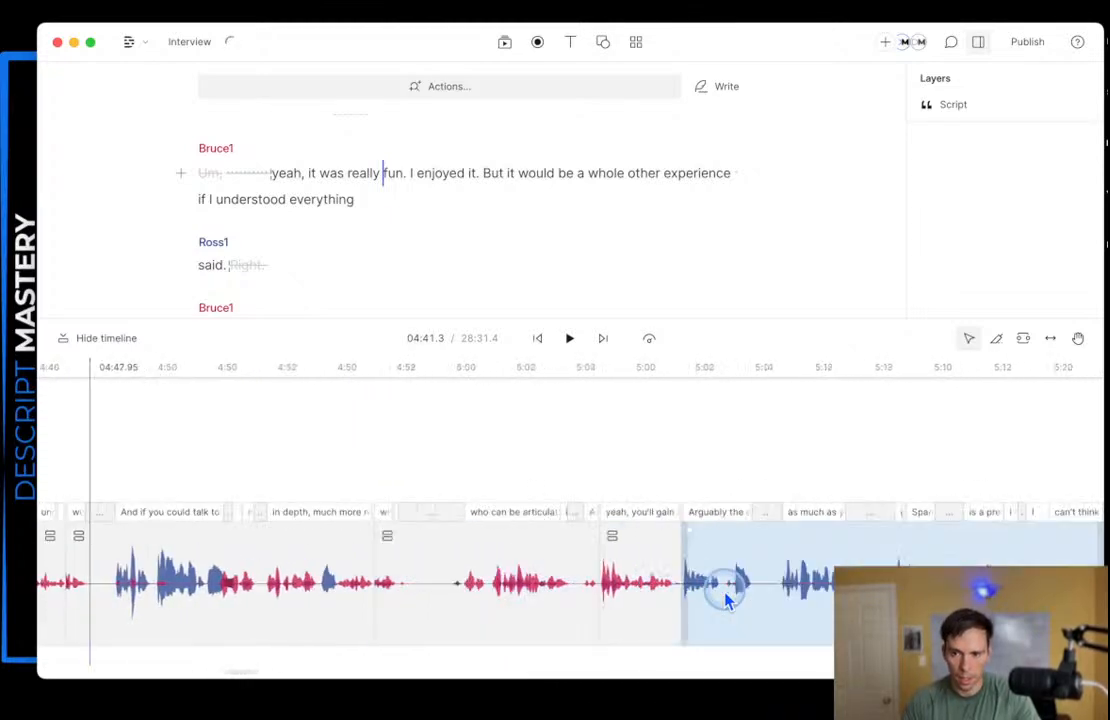
scroll(726, 597, right, 5)
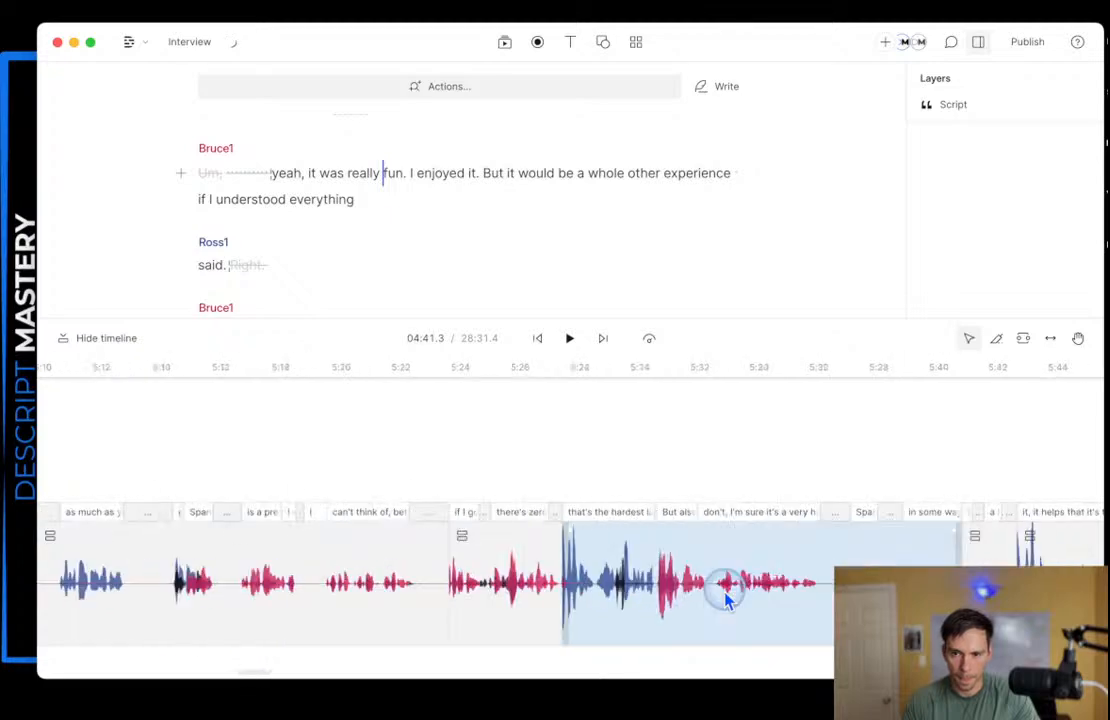
scroll(726, 597, right, 10)
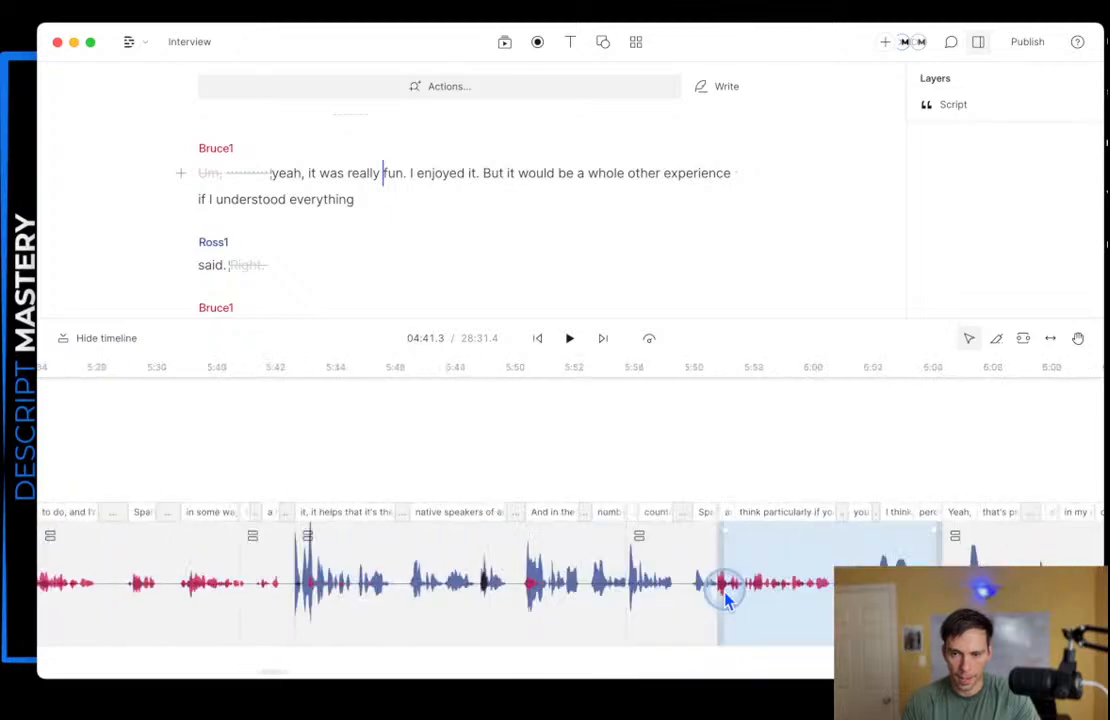
scroll(726, 597, right, 10)
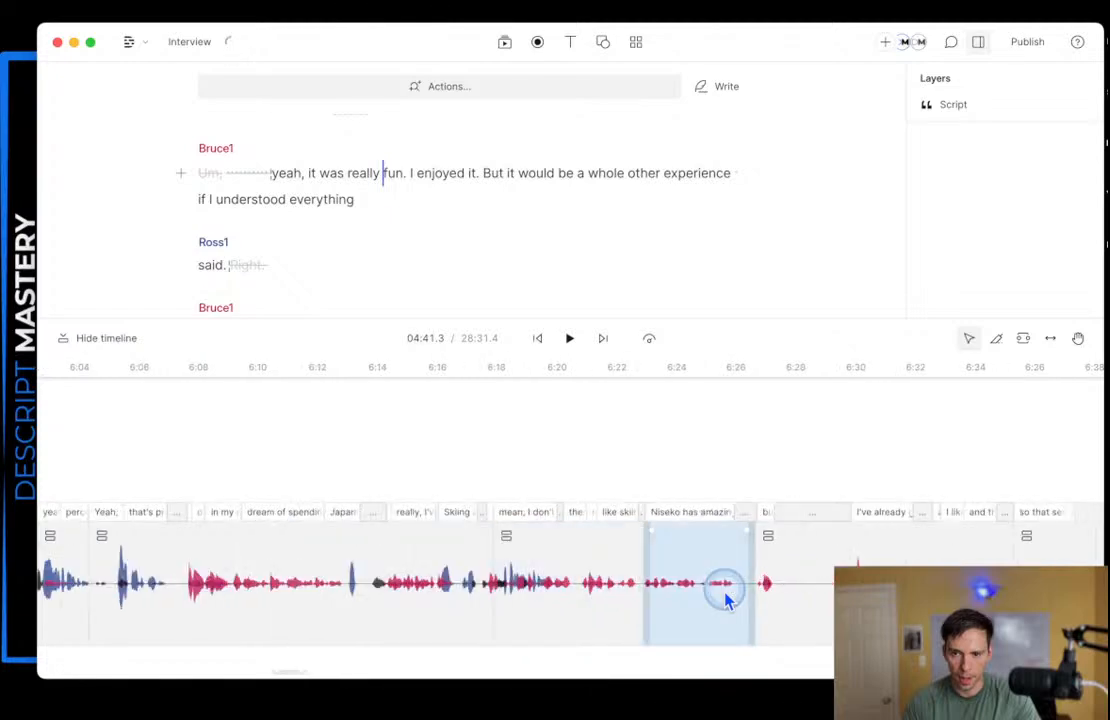
scroll(727, 600, right, 10)
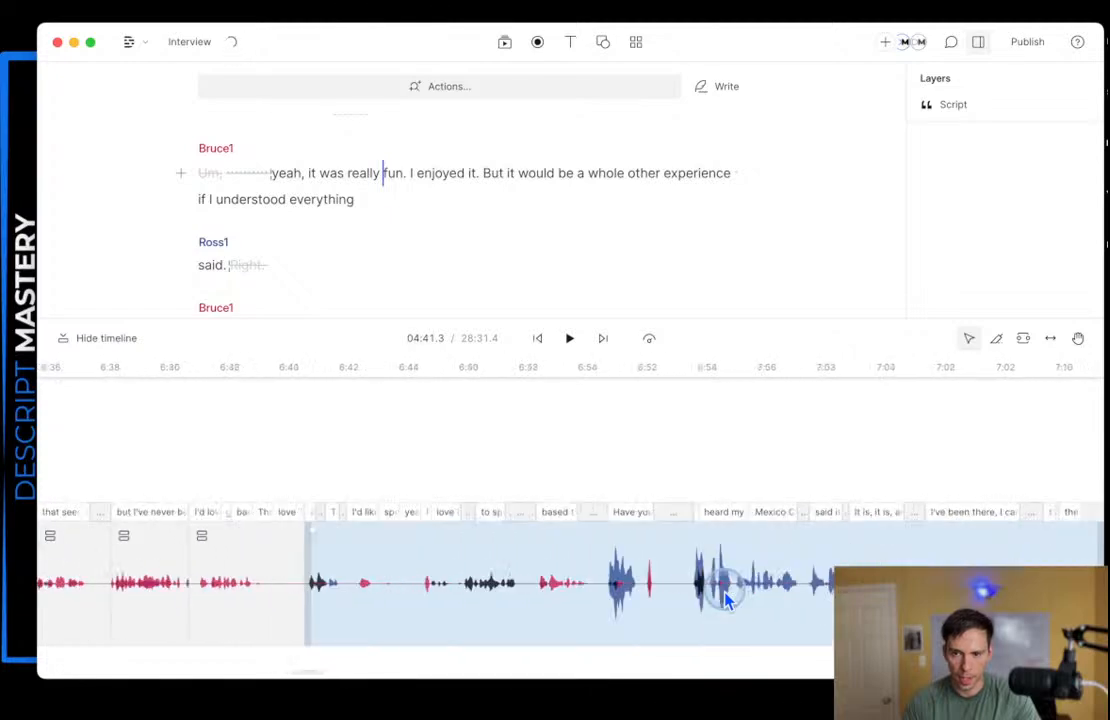
scroll(726, 597, down, 5)
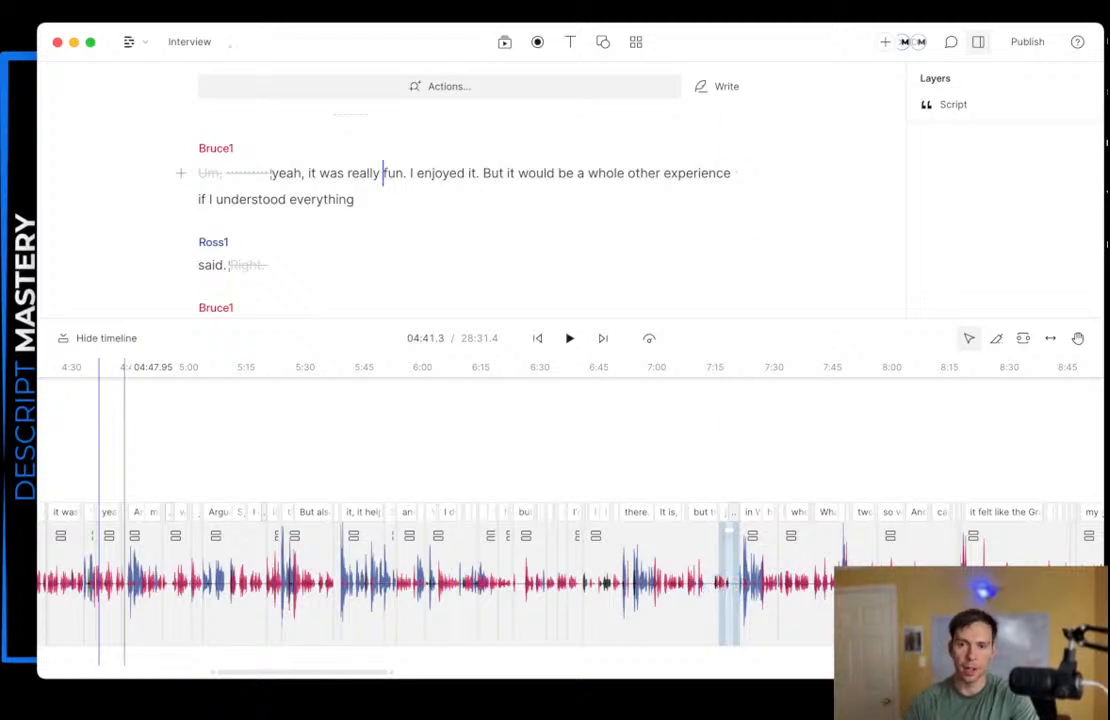
- Ask the AI to edit the script for clarity, removing speech disfluencies, repeated sections and tangents that distract from the core ideas
scroll(449, 260, down, 6)
scroll(449, 260, down, 10)
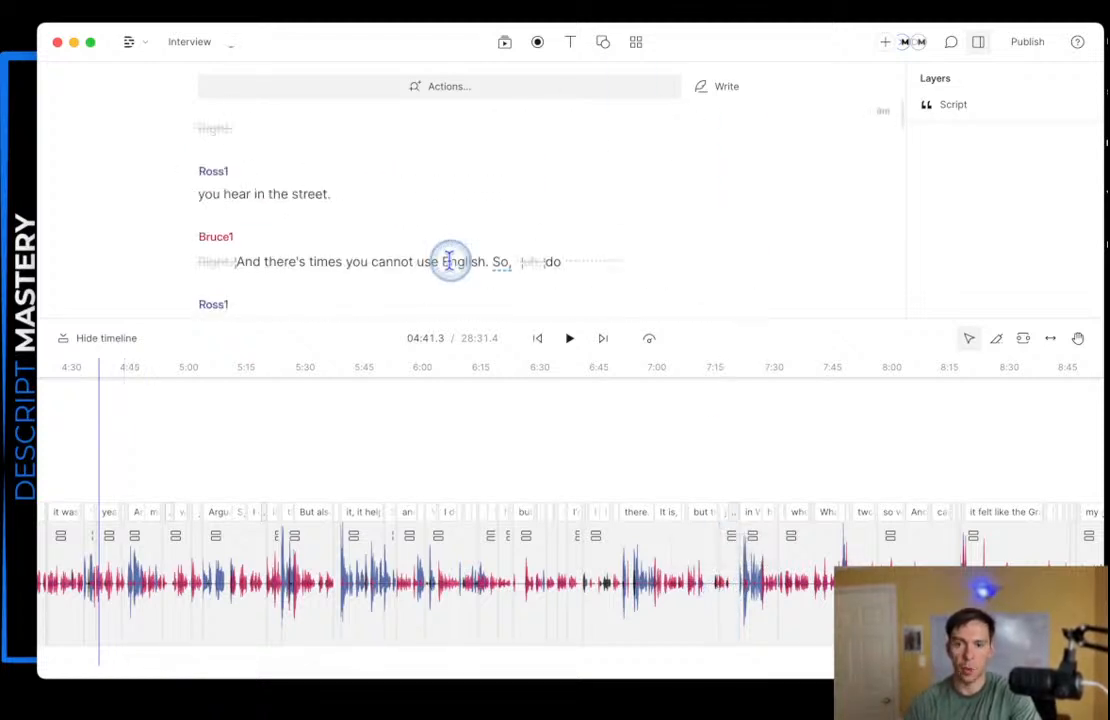
scroll(449, 260, up, 15)
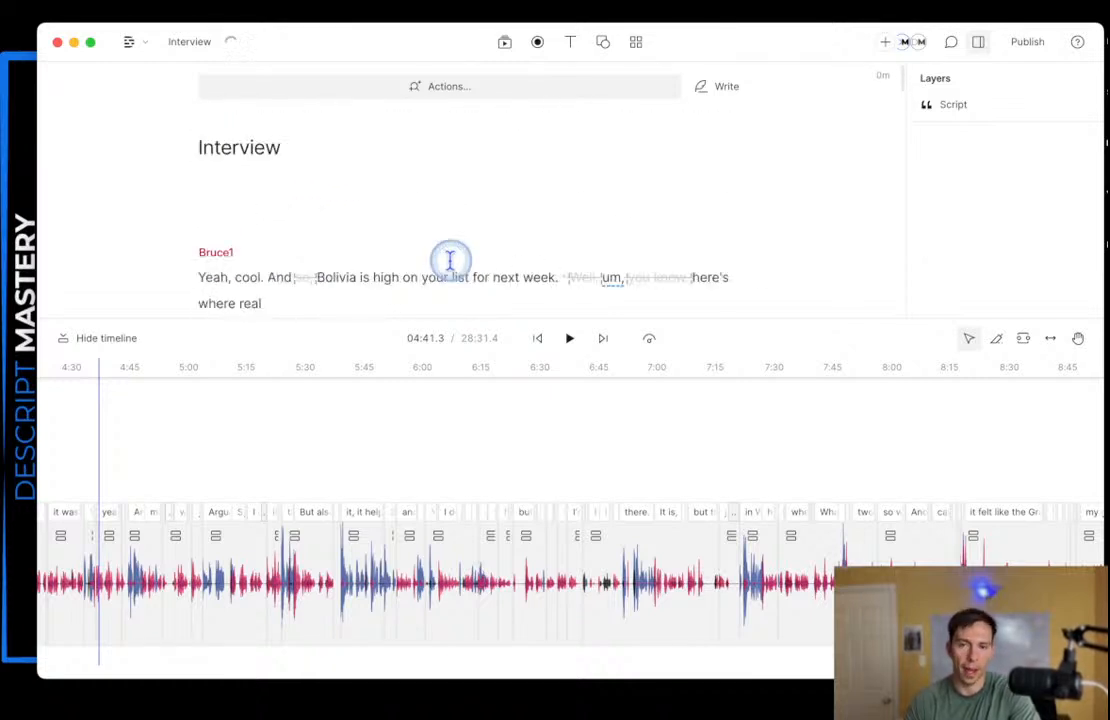
click(469, 88)
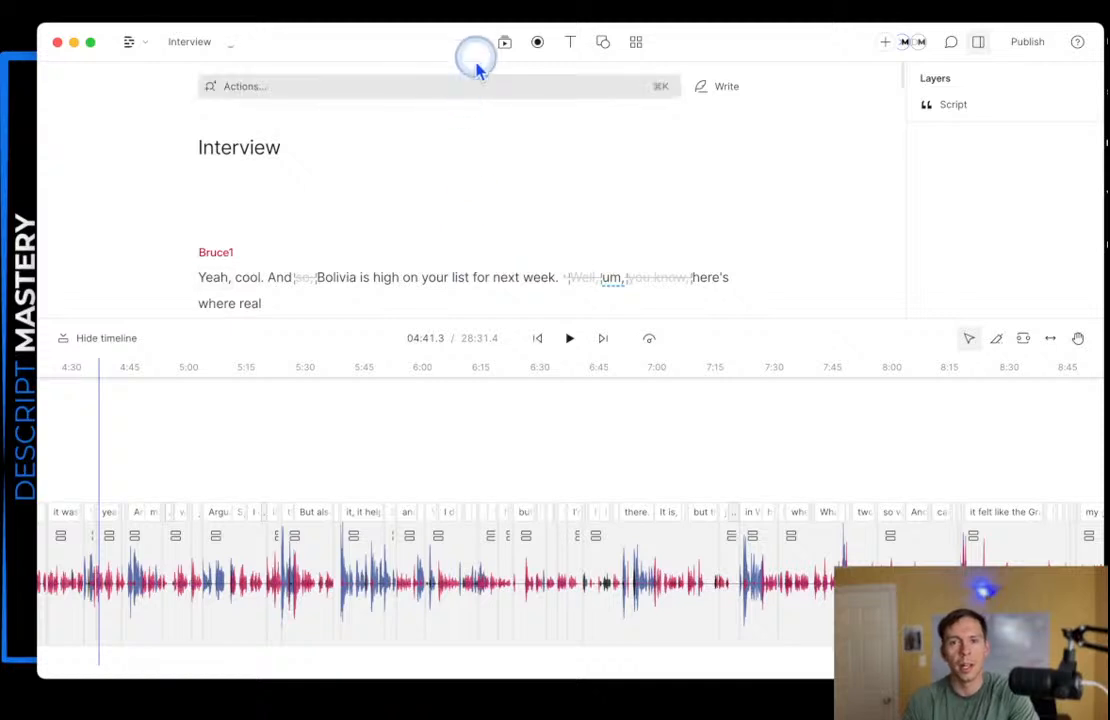
click(434, 98)
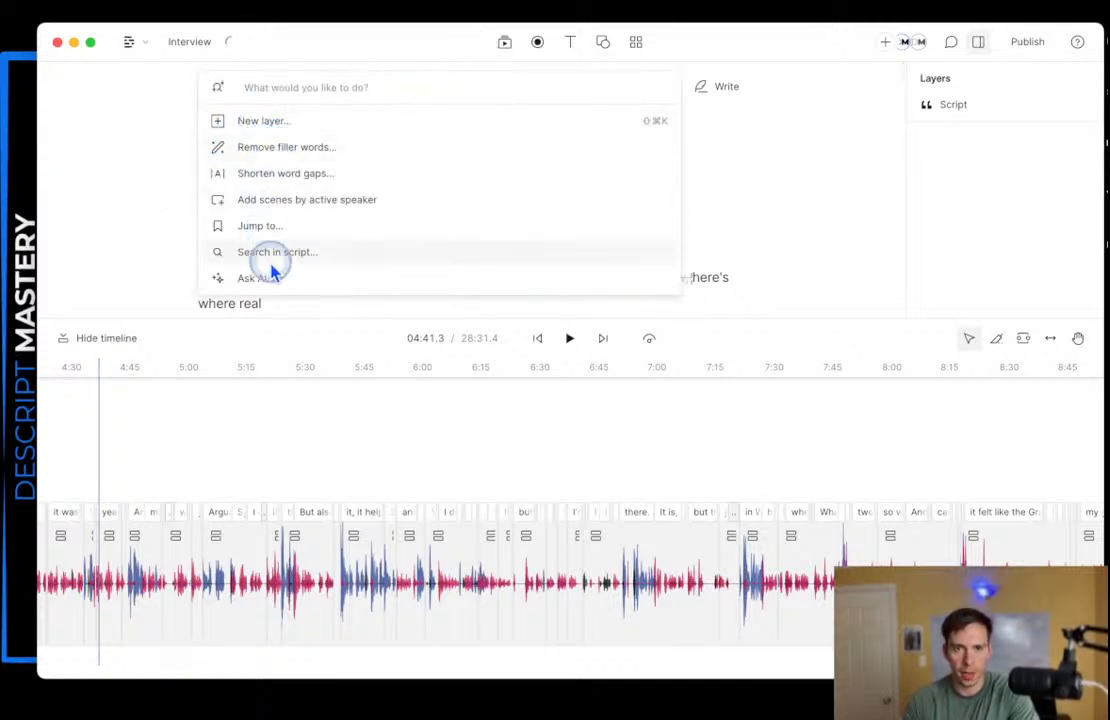
click(243, 279)
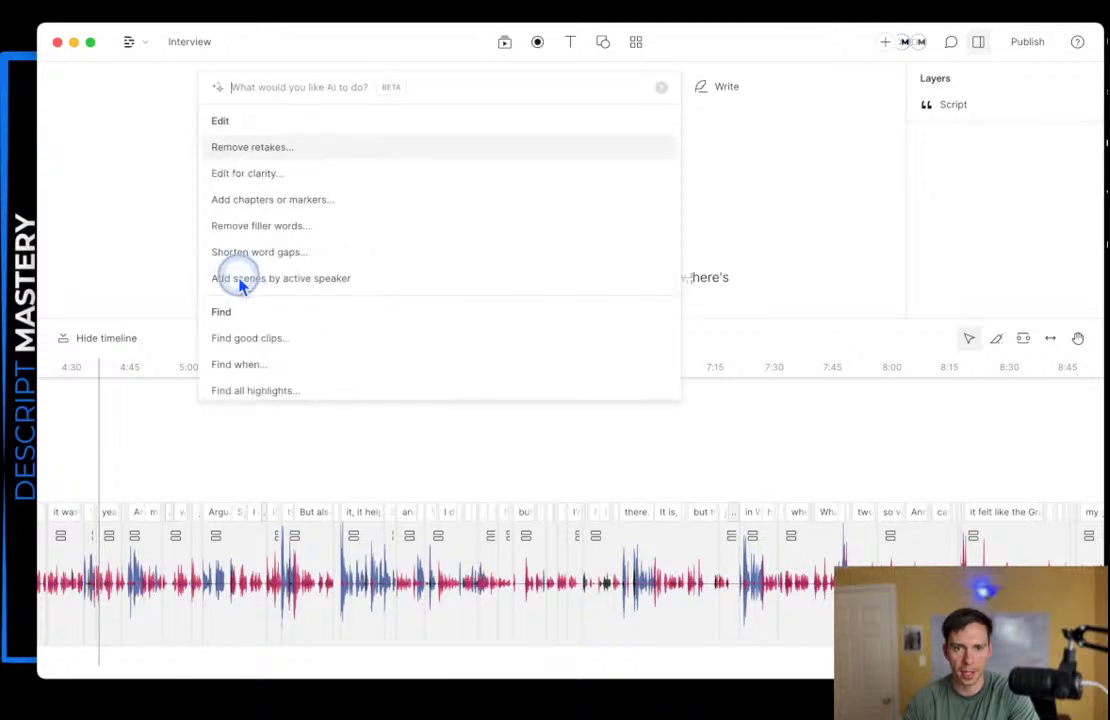
click(255, 181)
click(233, 86)
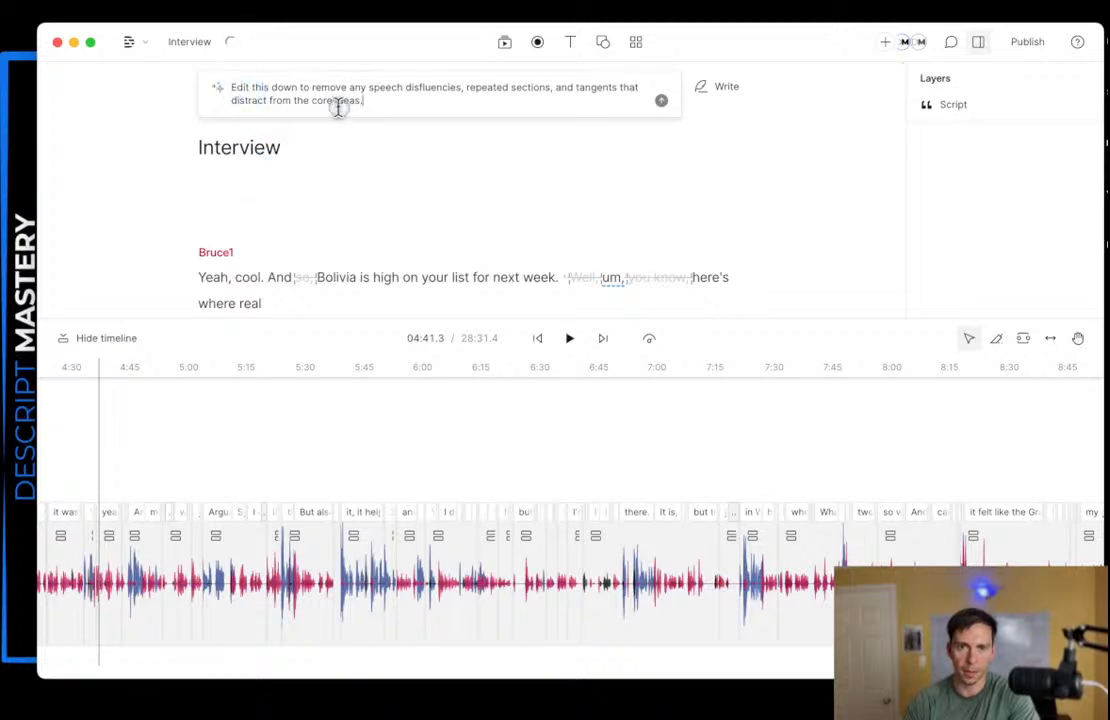
drag(356, 98, 590, 87)
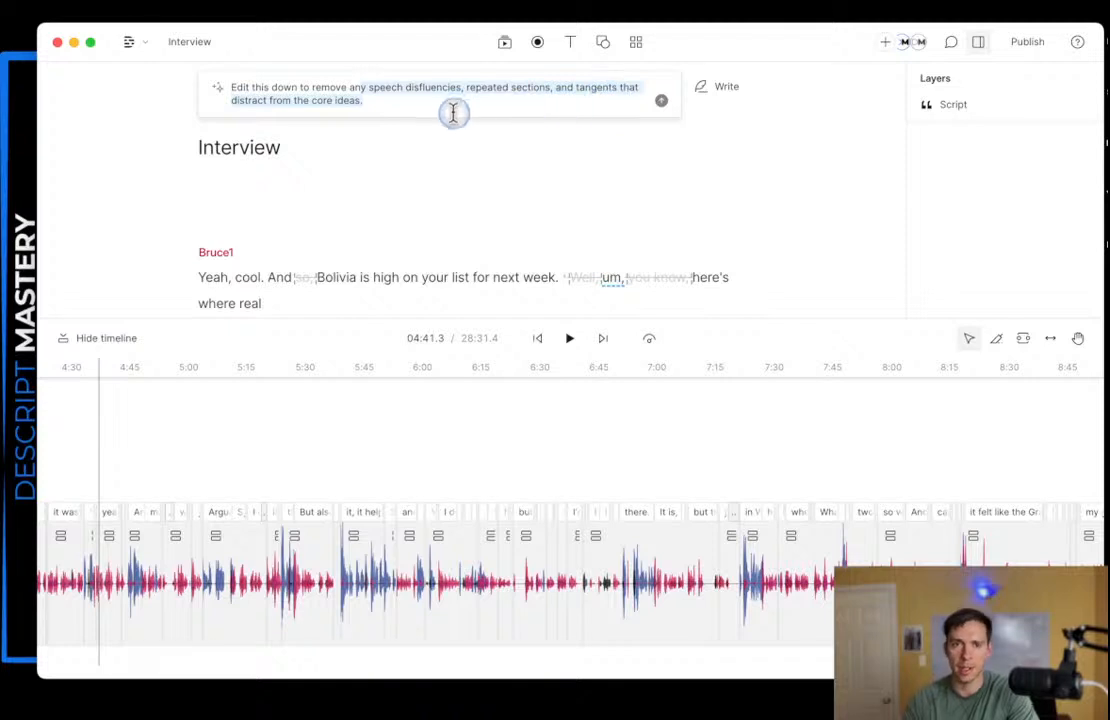
click(451, 110)
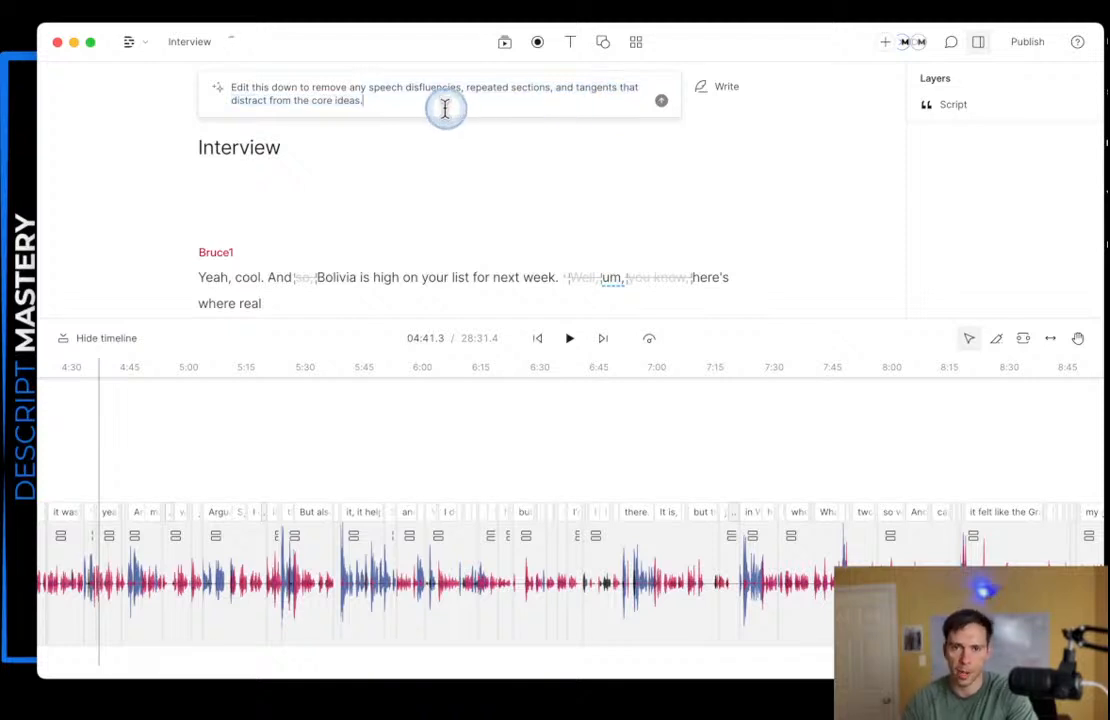
click(661, 102)
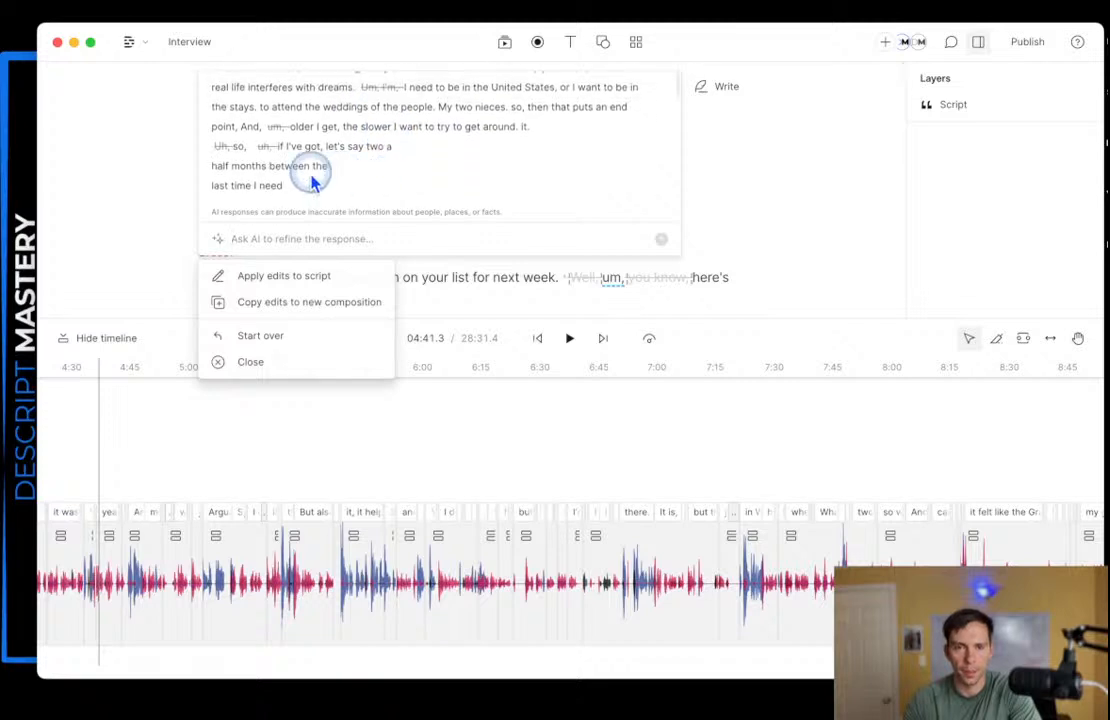
- Examine the AI's suggested removals in the opening passage and around the "Uruguayan soccer" line
drag(273, 131, 291, 147)
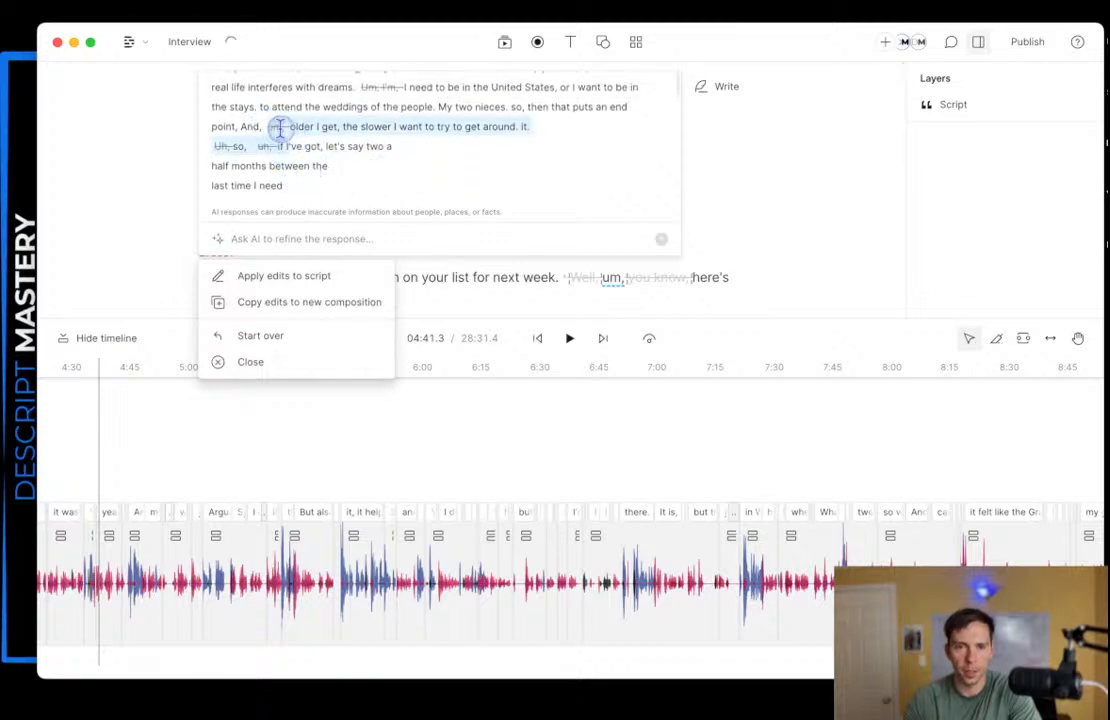
click(274, 126)
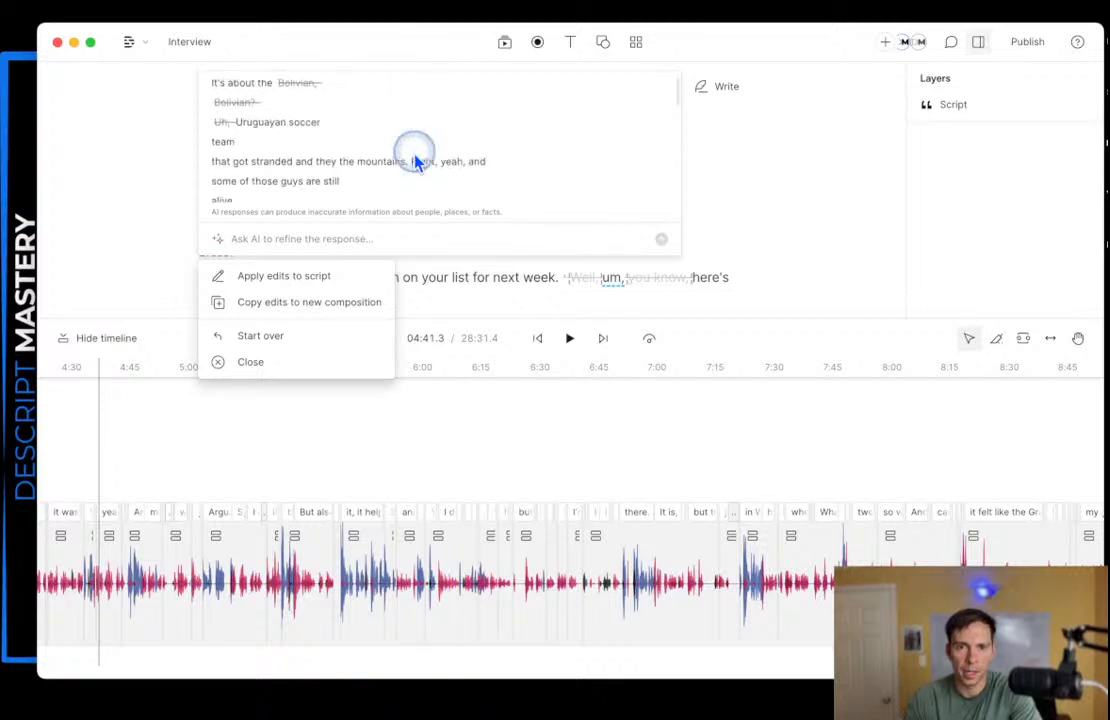
scroll(416, 158, up, 1)
drag(274, 104, 324, 145)
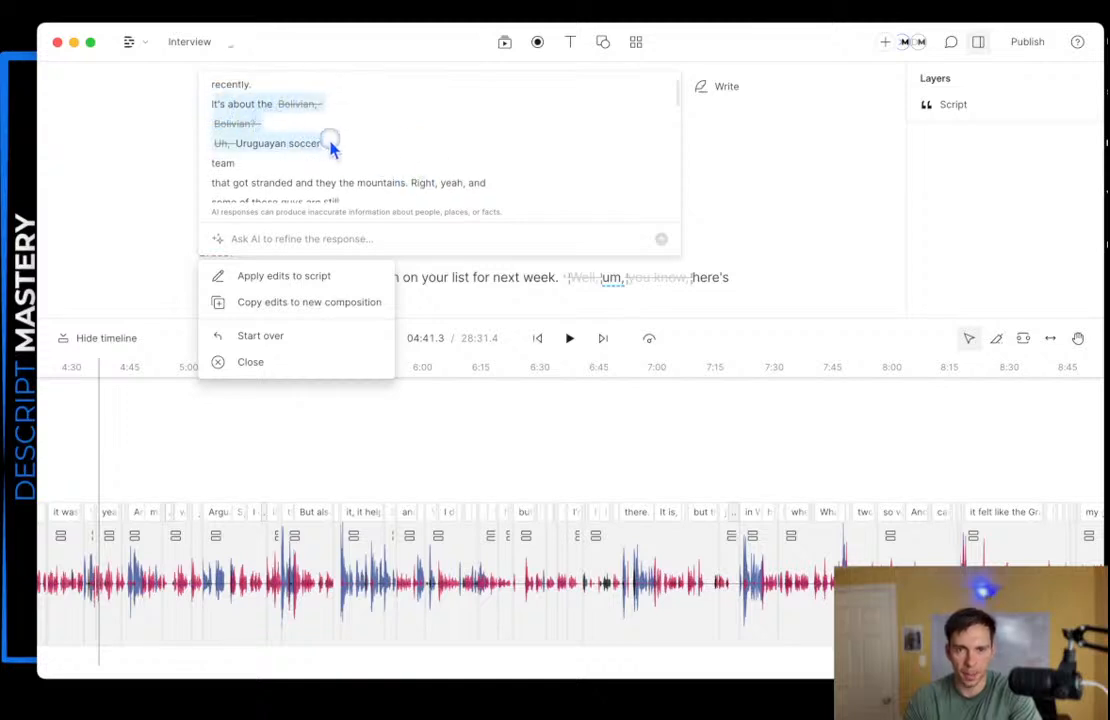
click(296, 117)
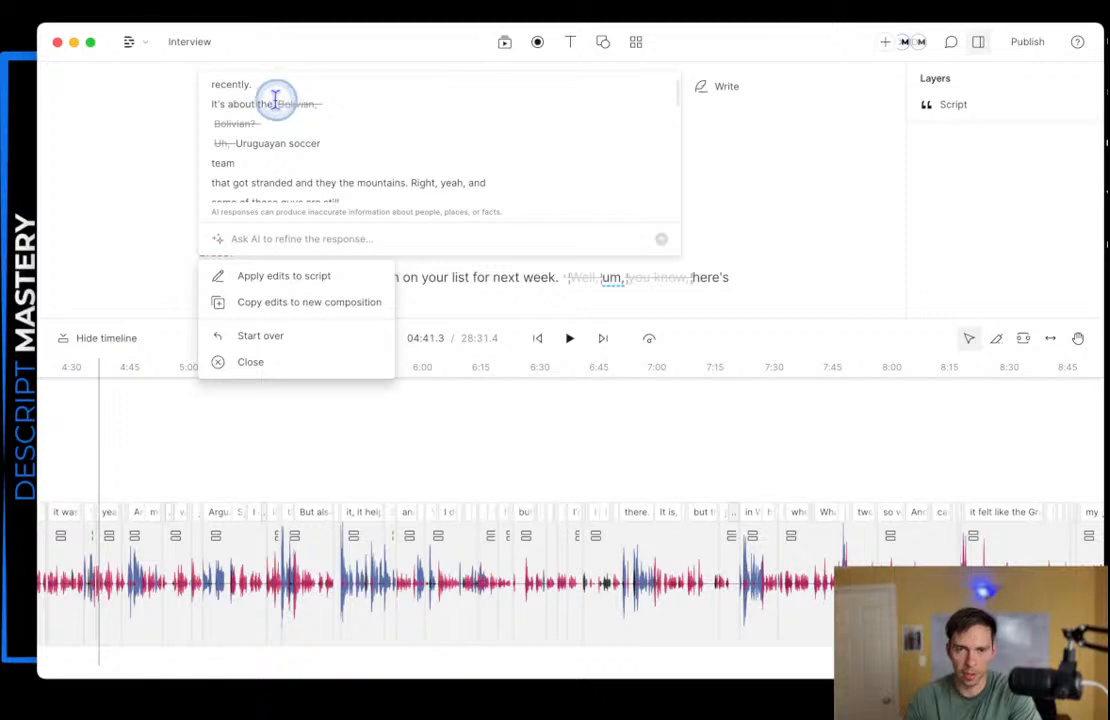
drag(352, 137, 352, 141)
click(262, 142)
drag(266, 140, 288, 100)
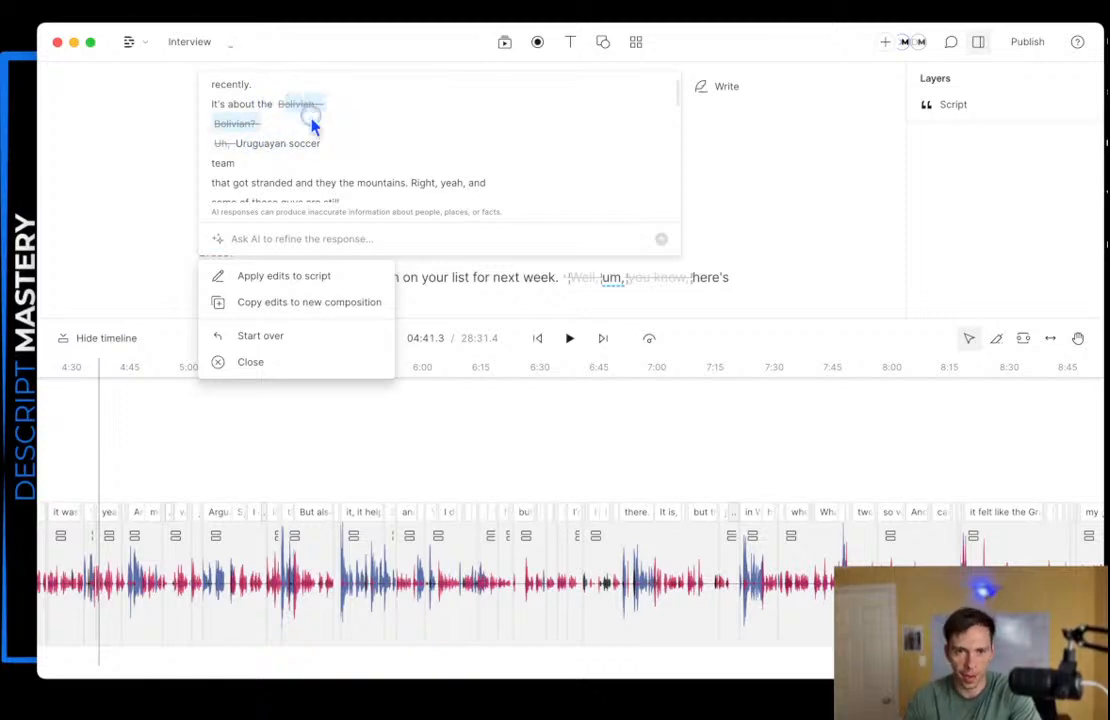
- Read the remaining suggested edits through the travel and hiking passages and return to the beginning of the response
scroll(396, 188, down, 6)
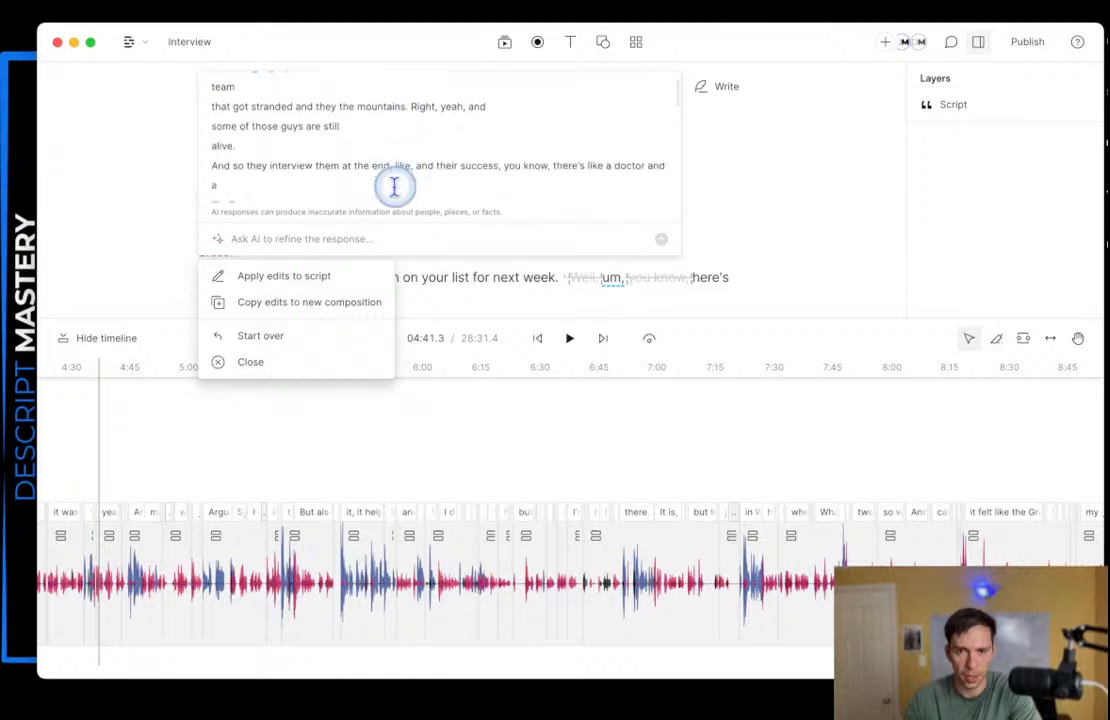
scroll(398, 195, down, 10)
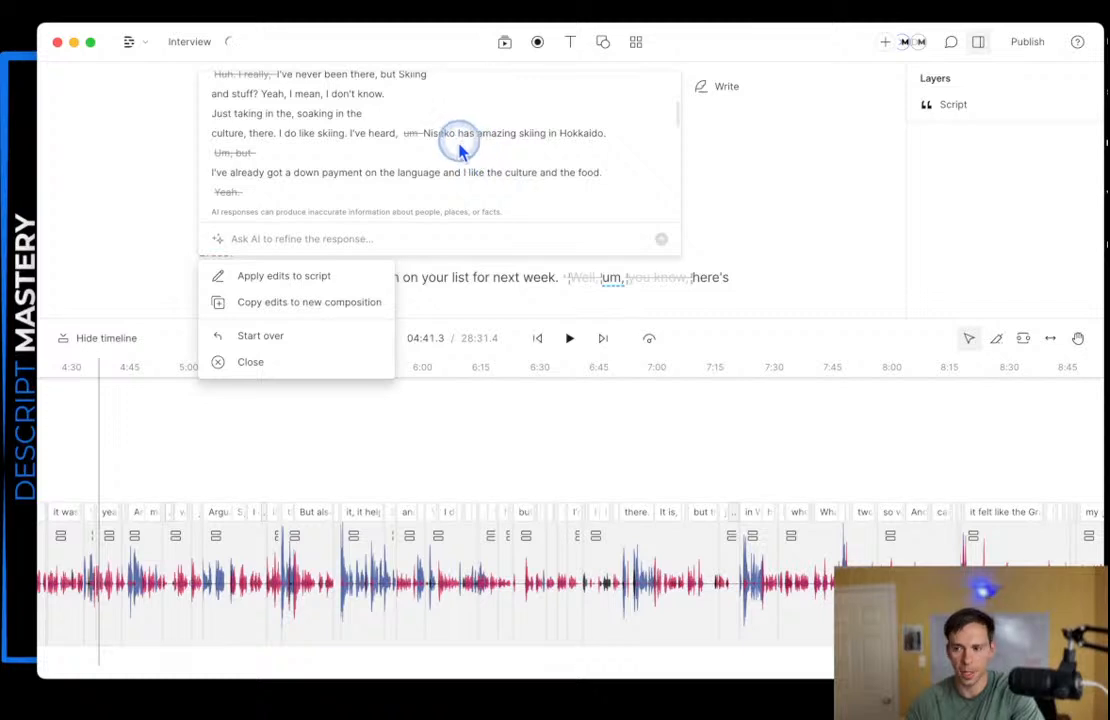
scroll(459, 148, down, 1)
scroll(459, 145, down, 5)
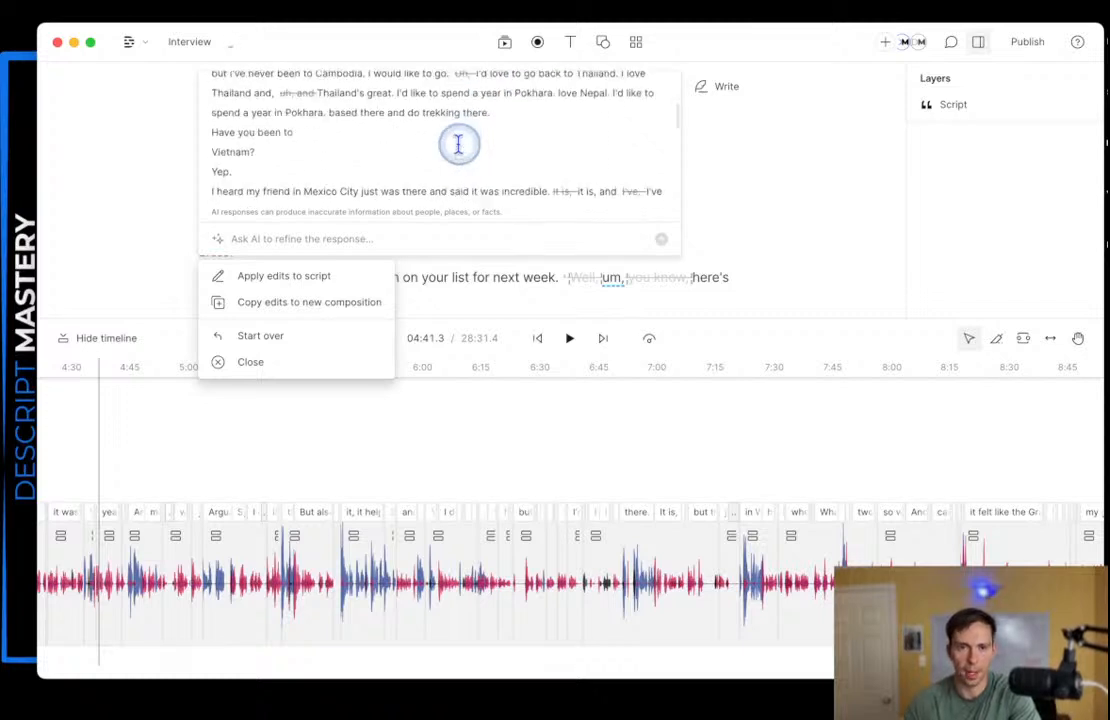
scroll(455, 158, down, 10)
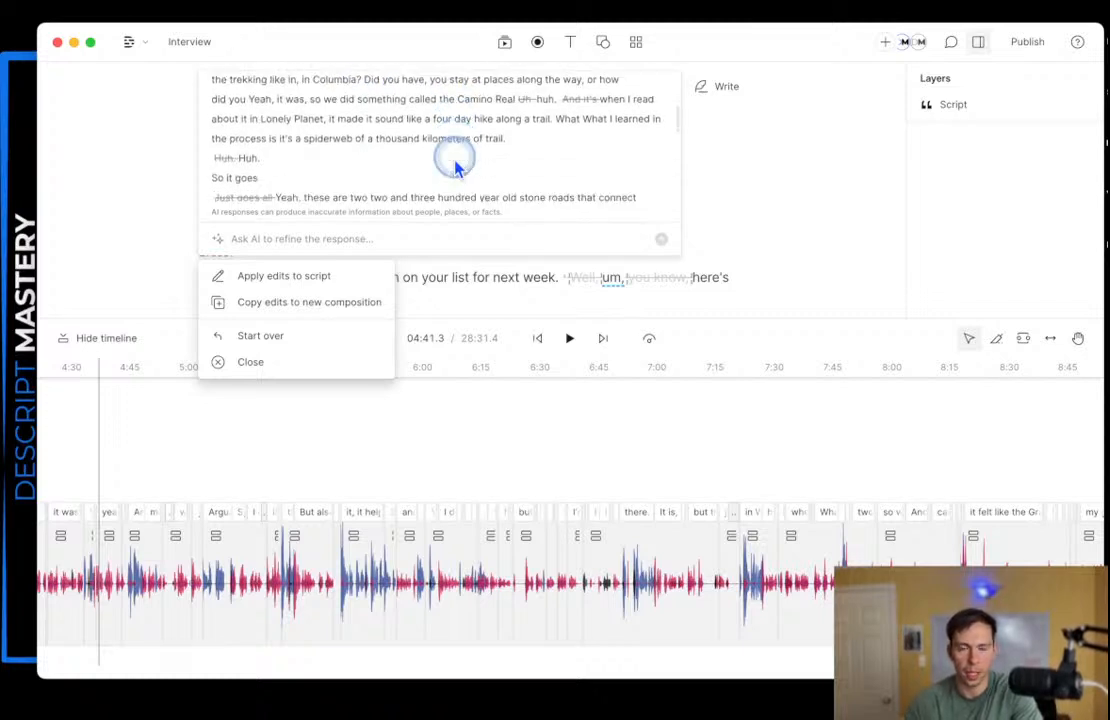
scroll(455, 167, down, 10)
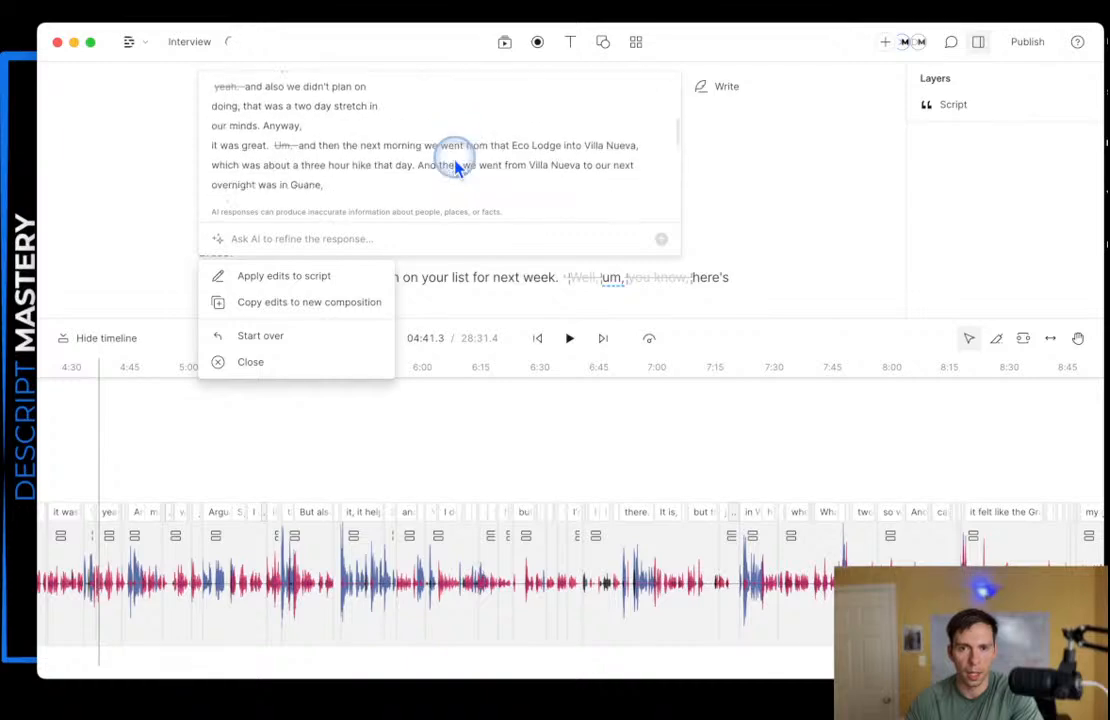
scroll(455, 160, up, 8)
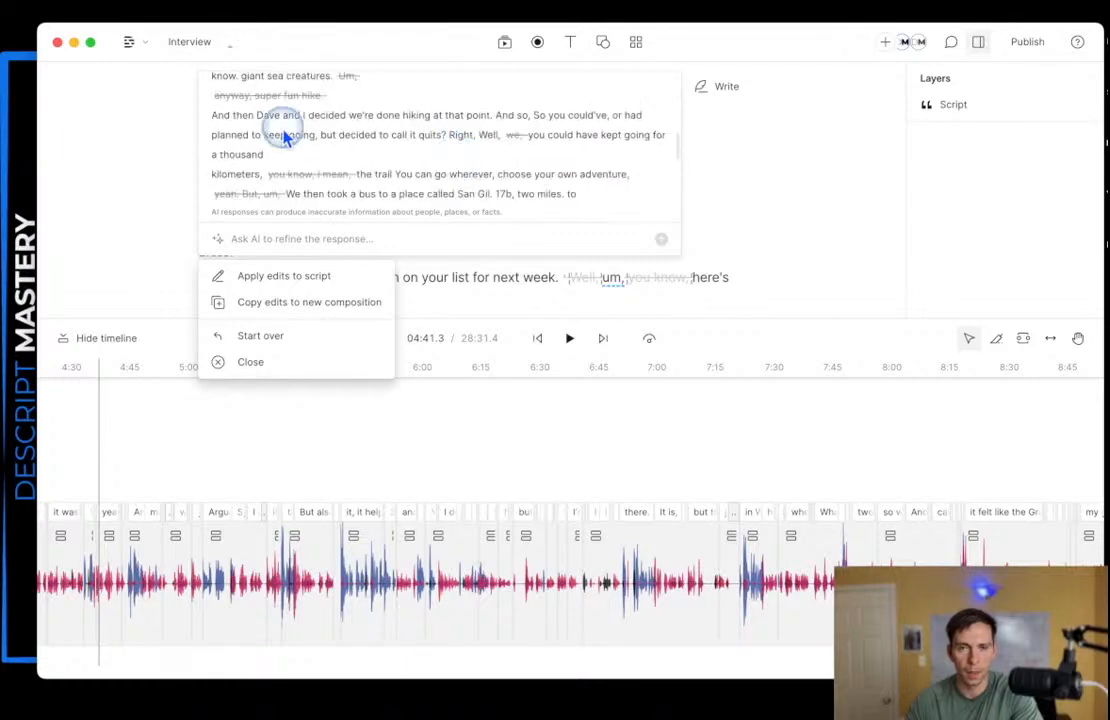
scroll(285, 137, up, 12)
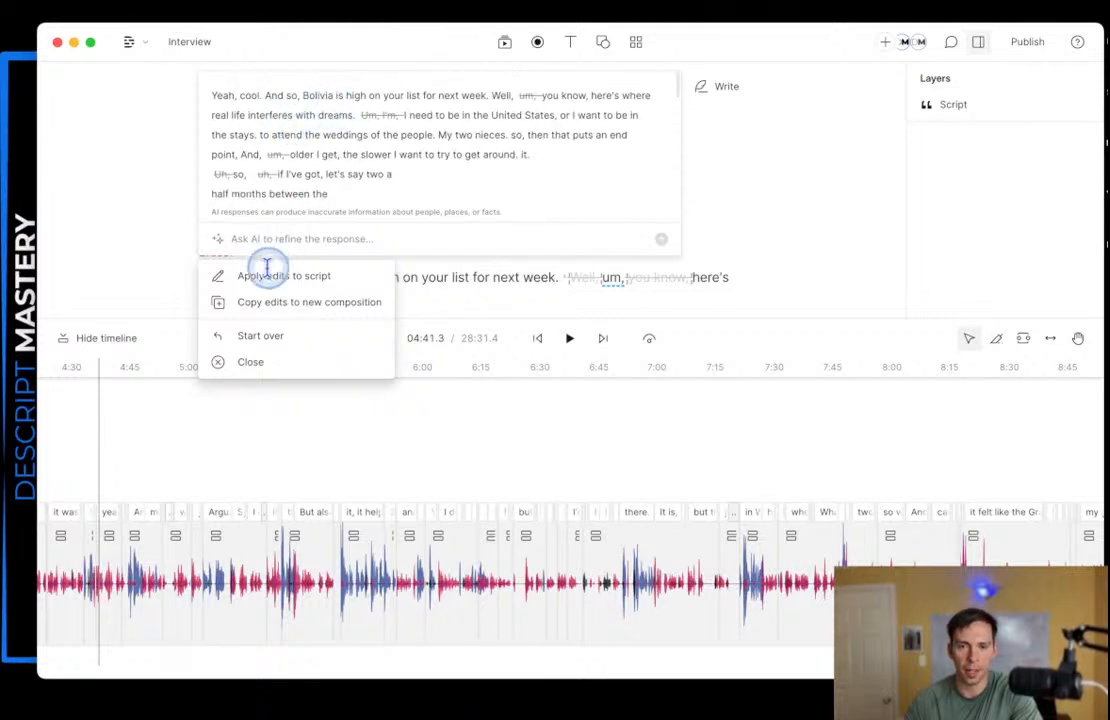
- Dismiss the suggested clarity edits, then have the AI generate chapters and add them to the script
click(262, 366)
click(346, 89)
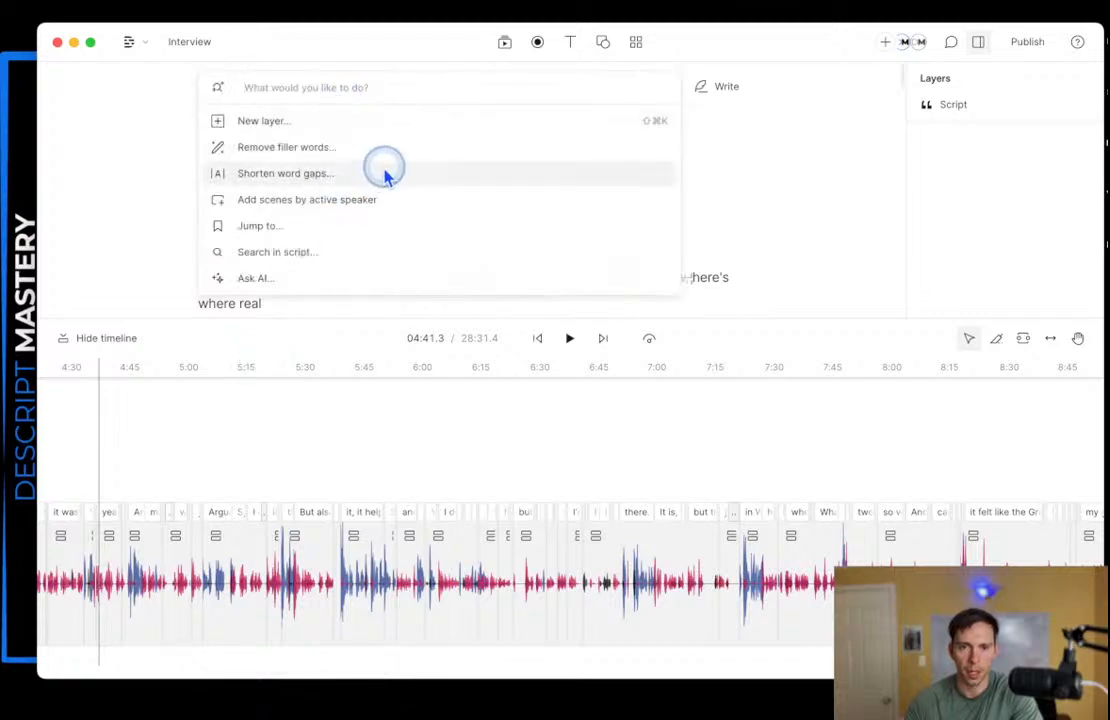
click(288, 282)
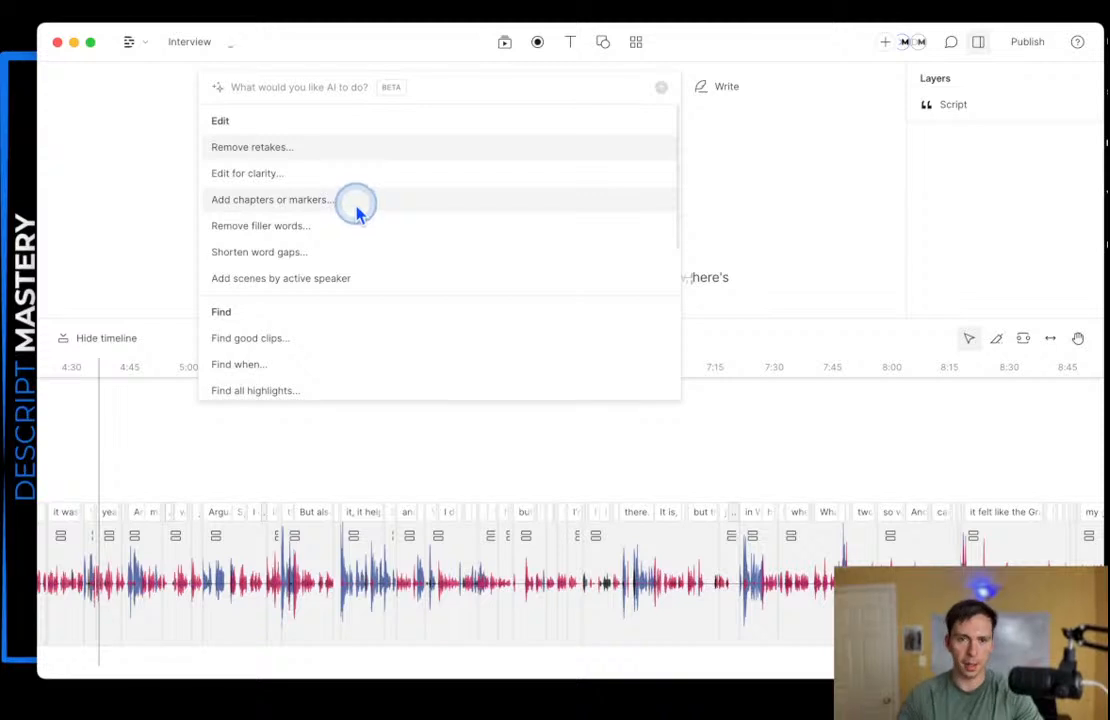
click(357, 210)
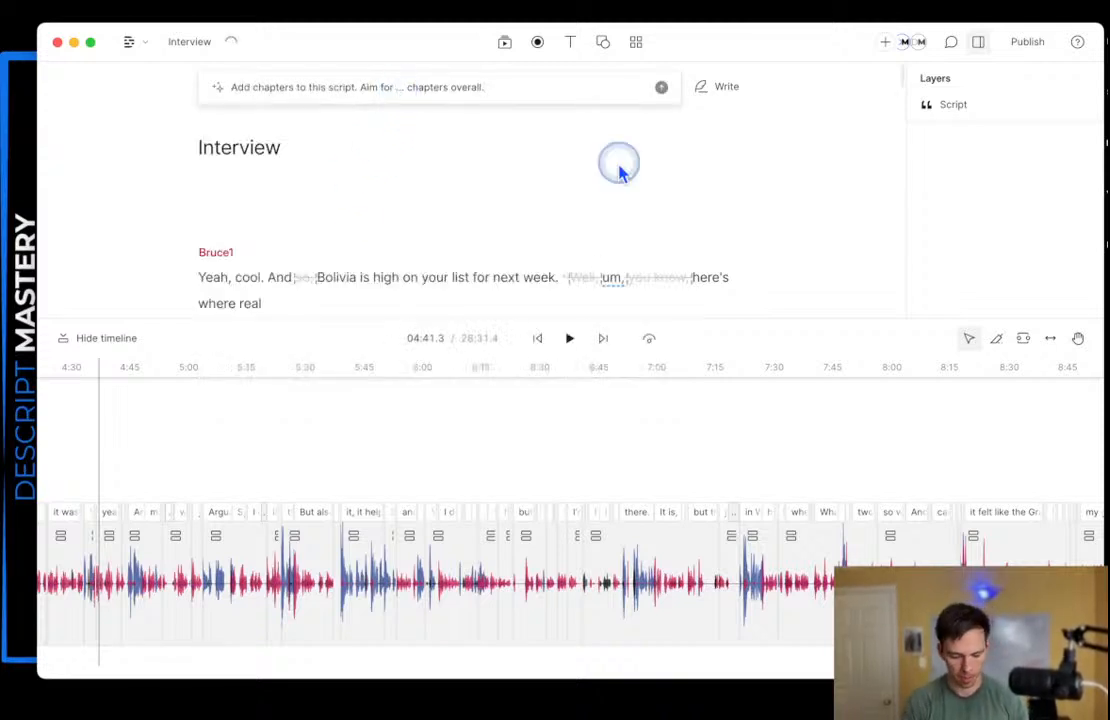
key(Return)
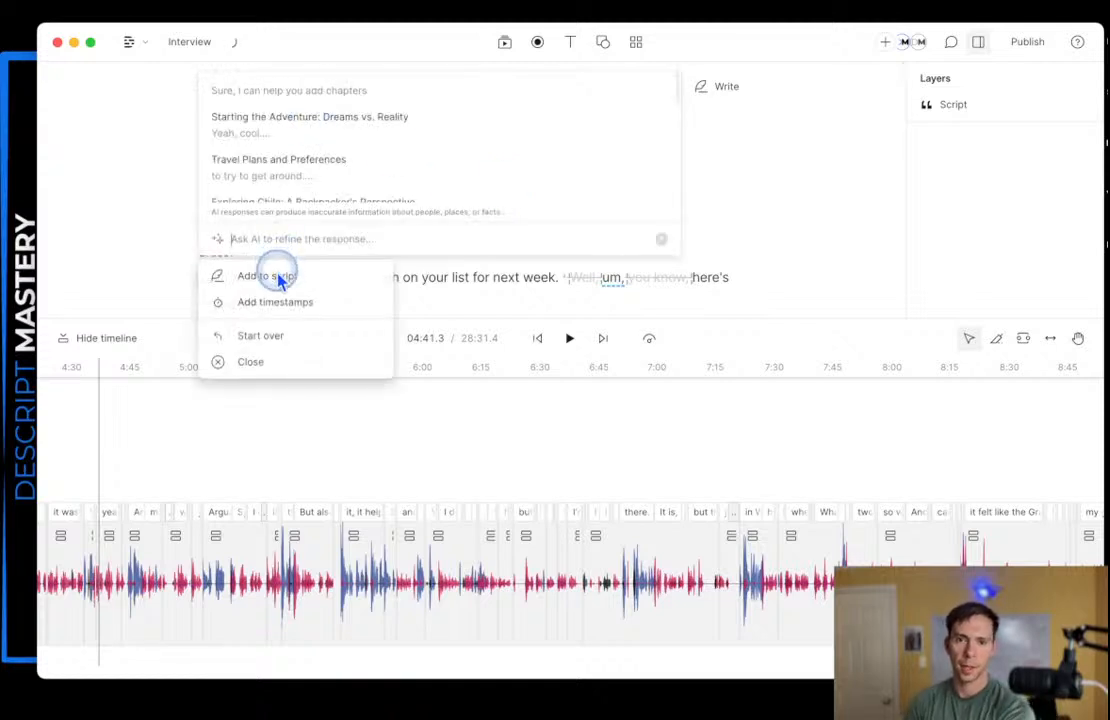
click(374, 304)
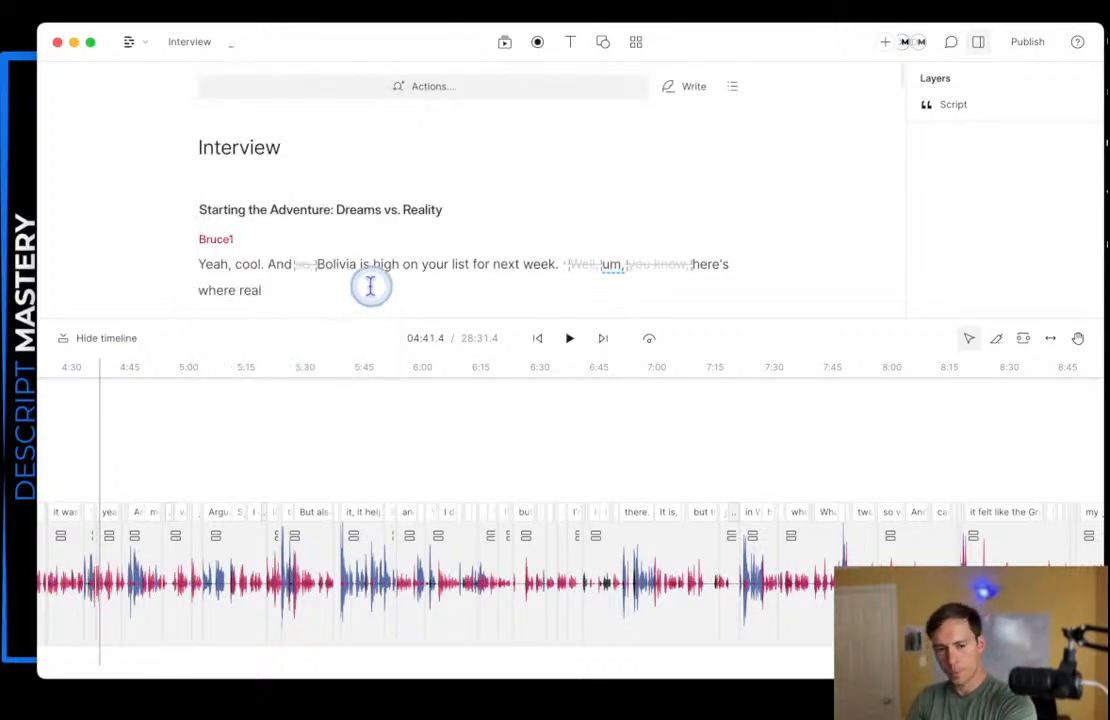
- Move the playhead to the script's first chapter heading, "Starting the Adventure: Dreams vs. Reality"
scroll(287, 444, down, 1)
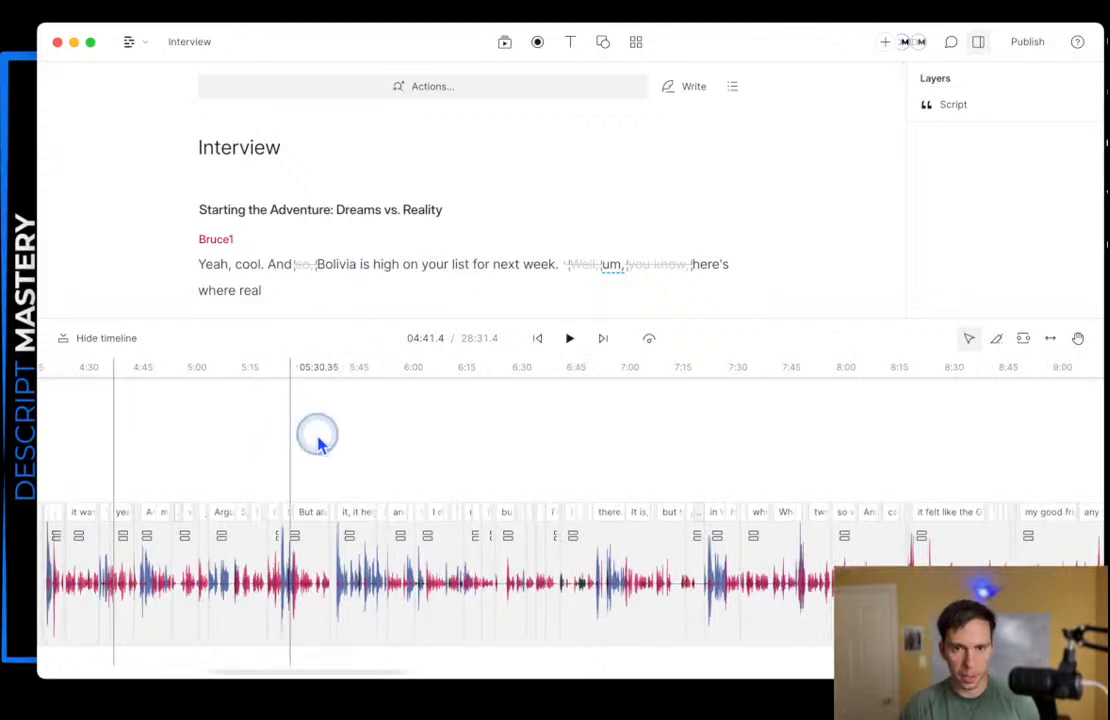
scroll(318, 437, down, 1)
scroll(388, 440, down, 1)
scroll(395, 447, left, 6)
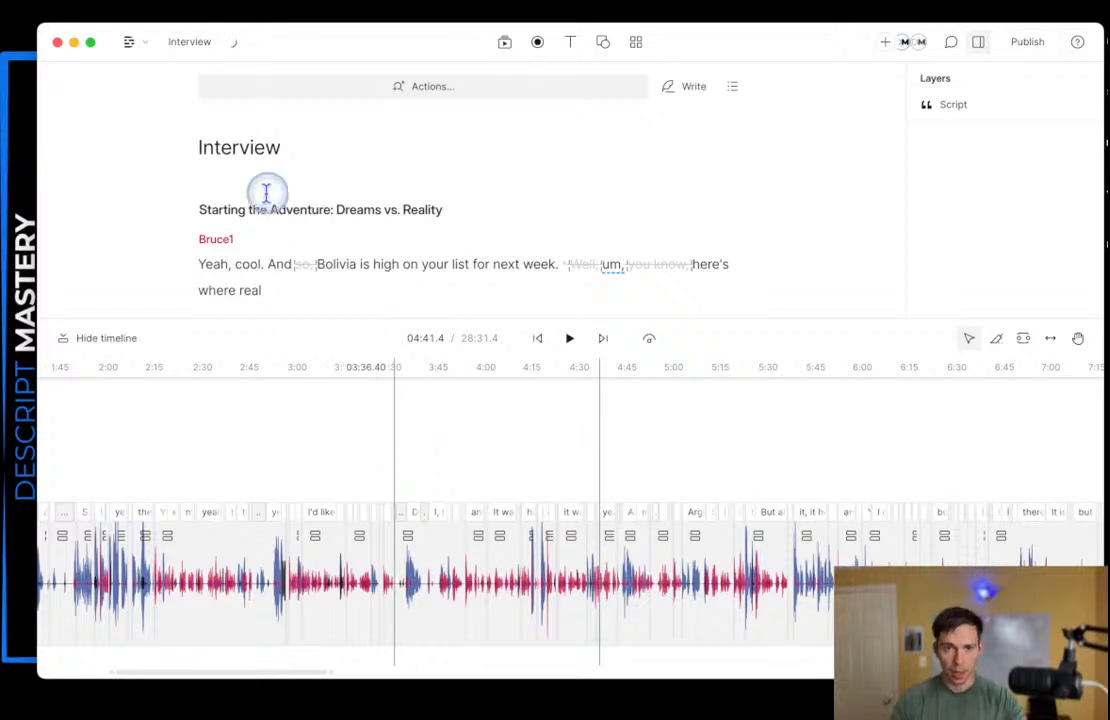
click(222, 212)
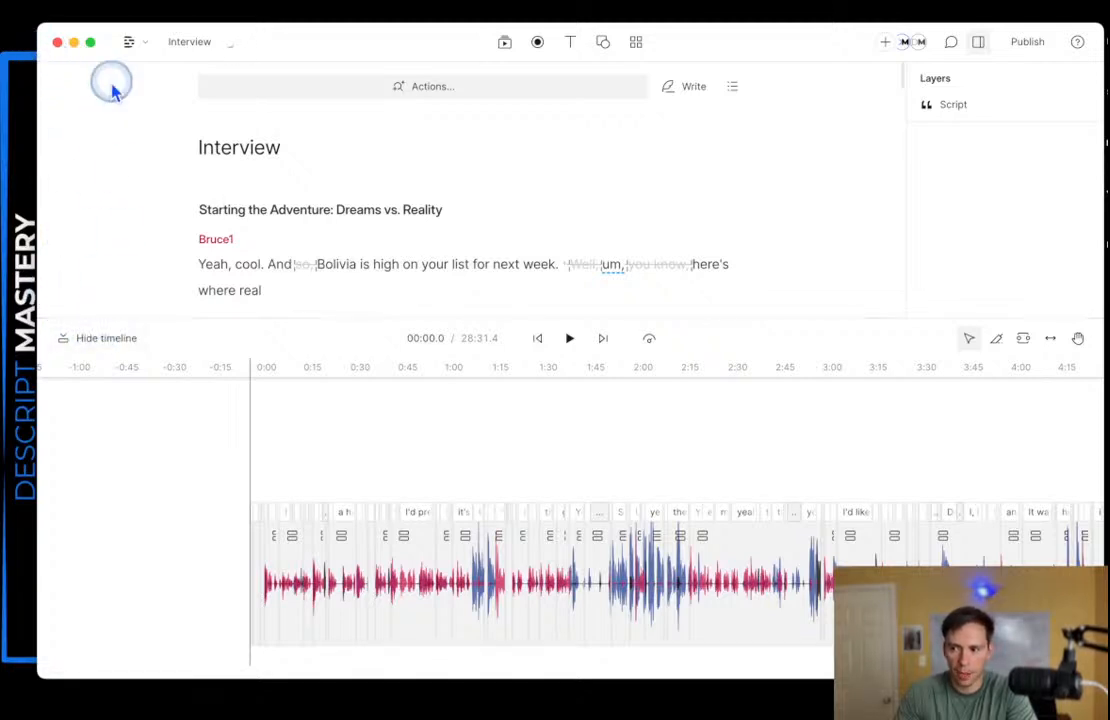
- Jump to the "Adventures and Hostel Life in San Gil" chapter and check the script text around its heading
click(732, 88)
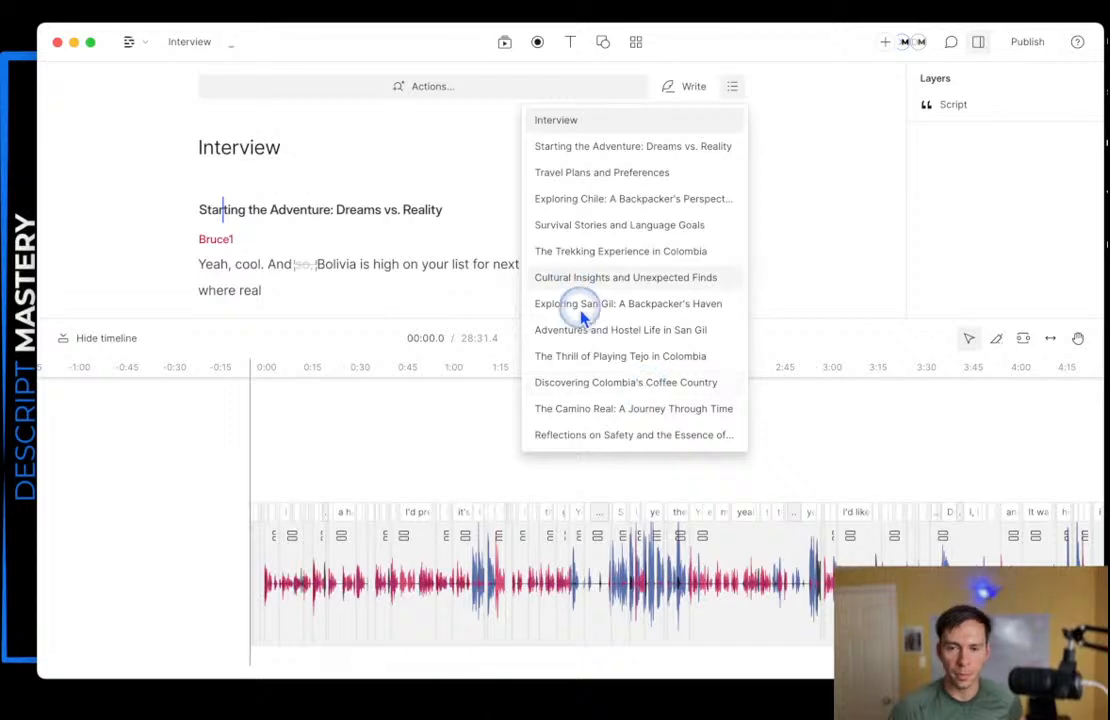
click(697, 340)
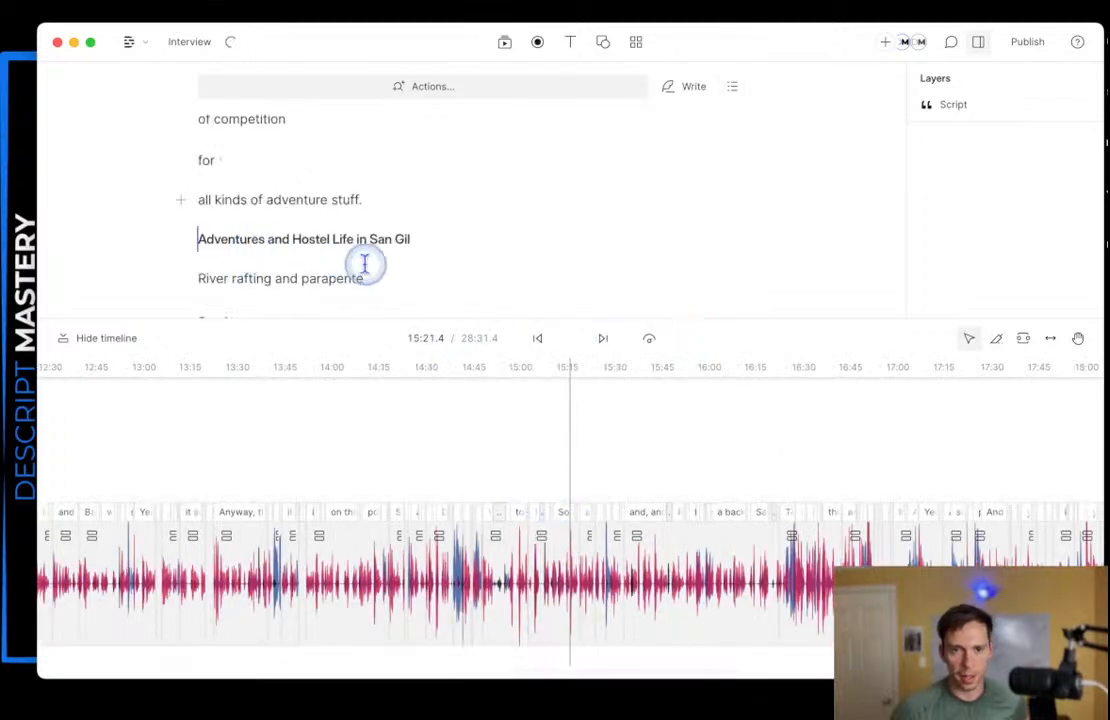
scroll(348, 268, down, 1)
scroll(300, 255, down, 1)
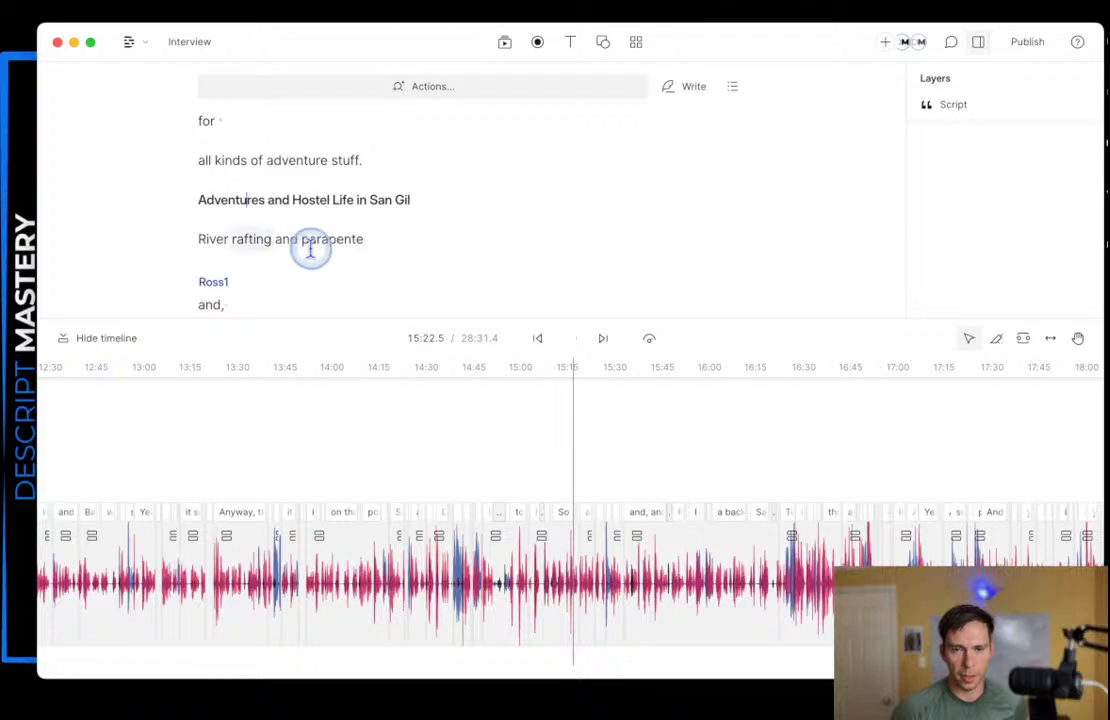
scroll(307, 248, down, 3)
scroll(310, 248, up, 1)
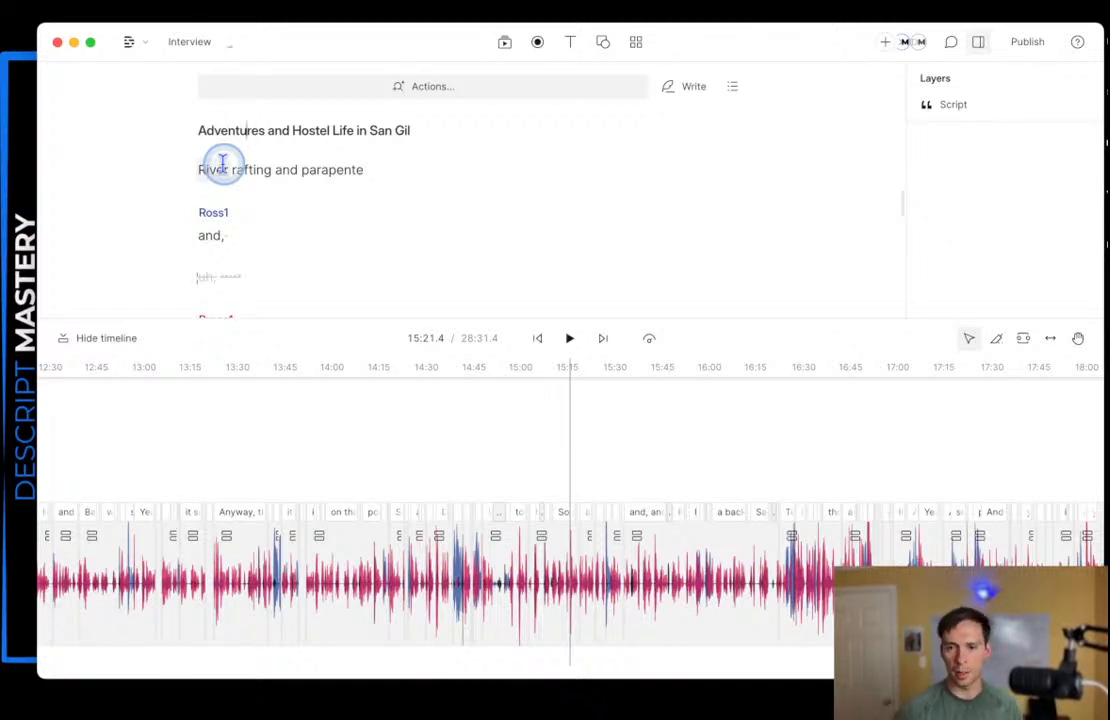
scroll(710, 180, up, 1)
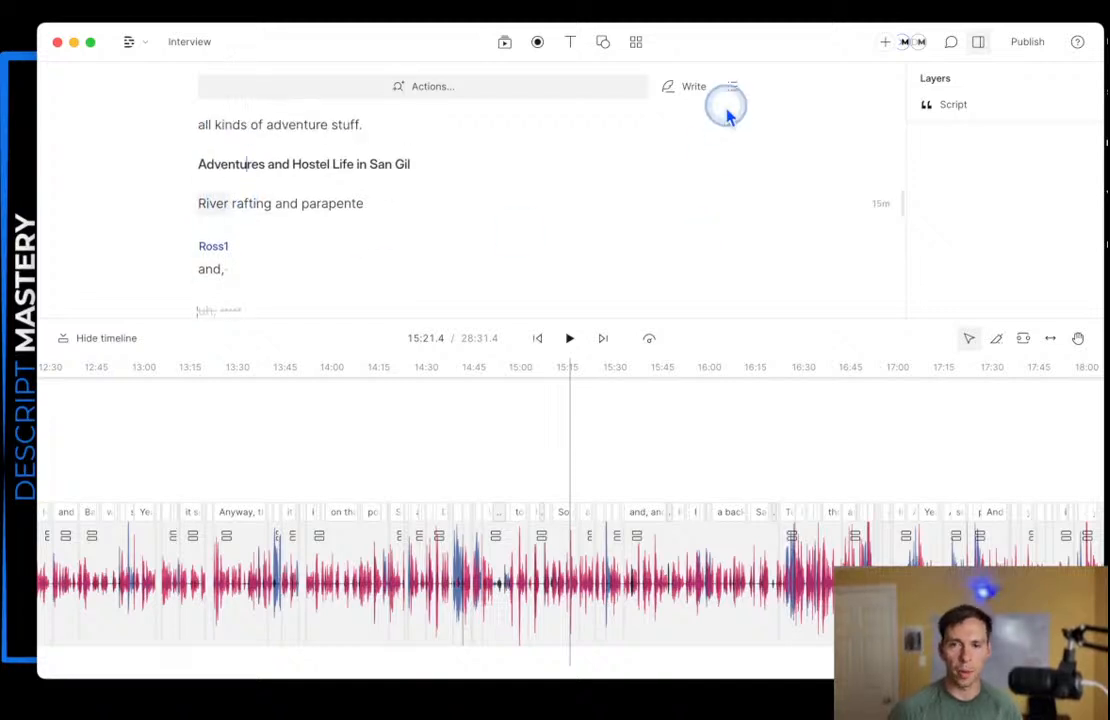
- Review the chapter list, then examine the hostel passage beginning "kinds of stuff" and the waveforms following it on the timeline
click(732, 95)
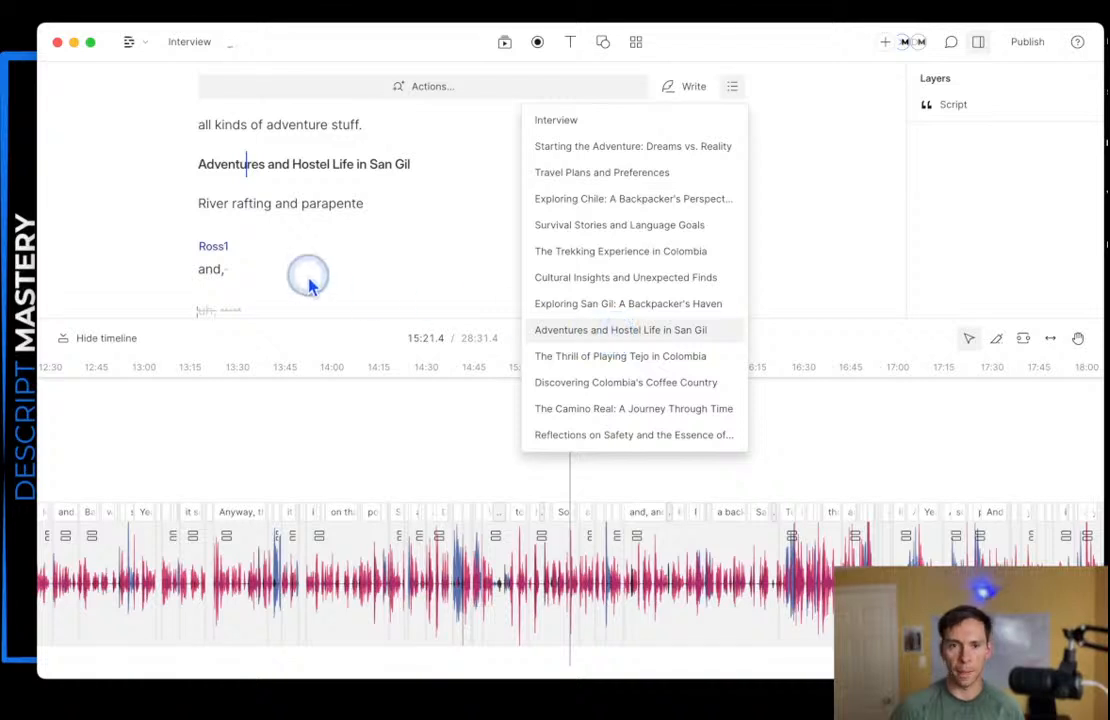
click(247, 222)
scroll(268, 228, down, 1)
scroll(270, 228, down, 2)
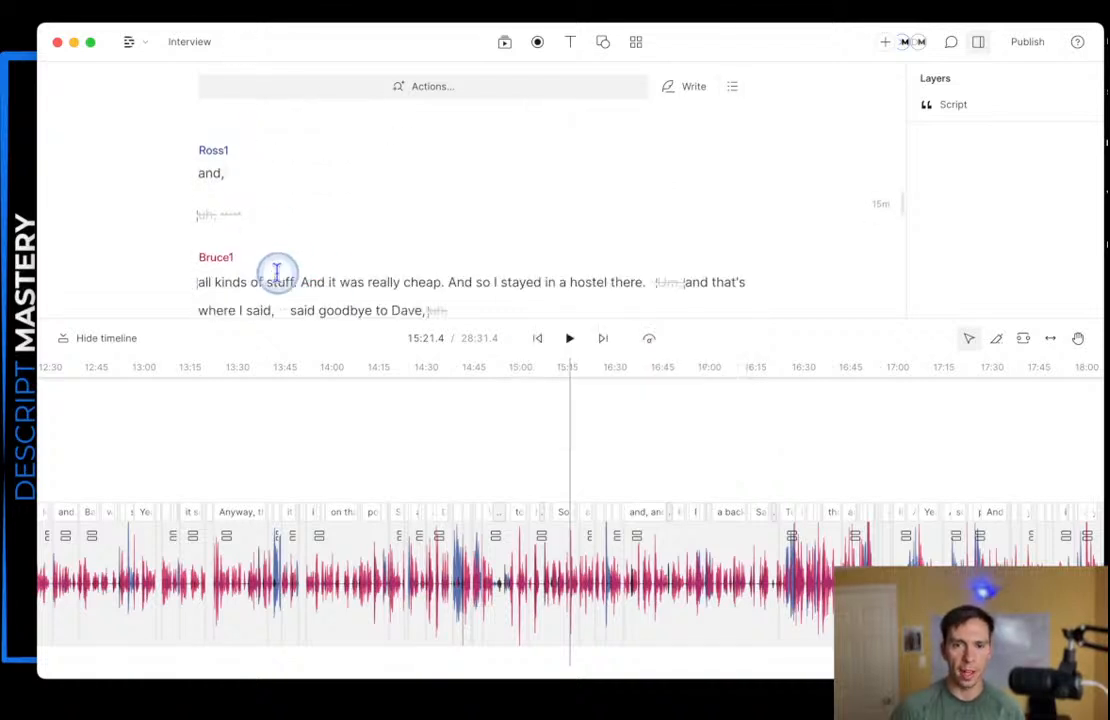
triple_click(393, 285)
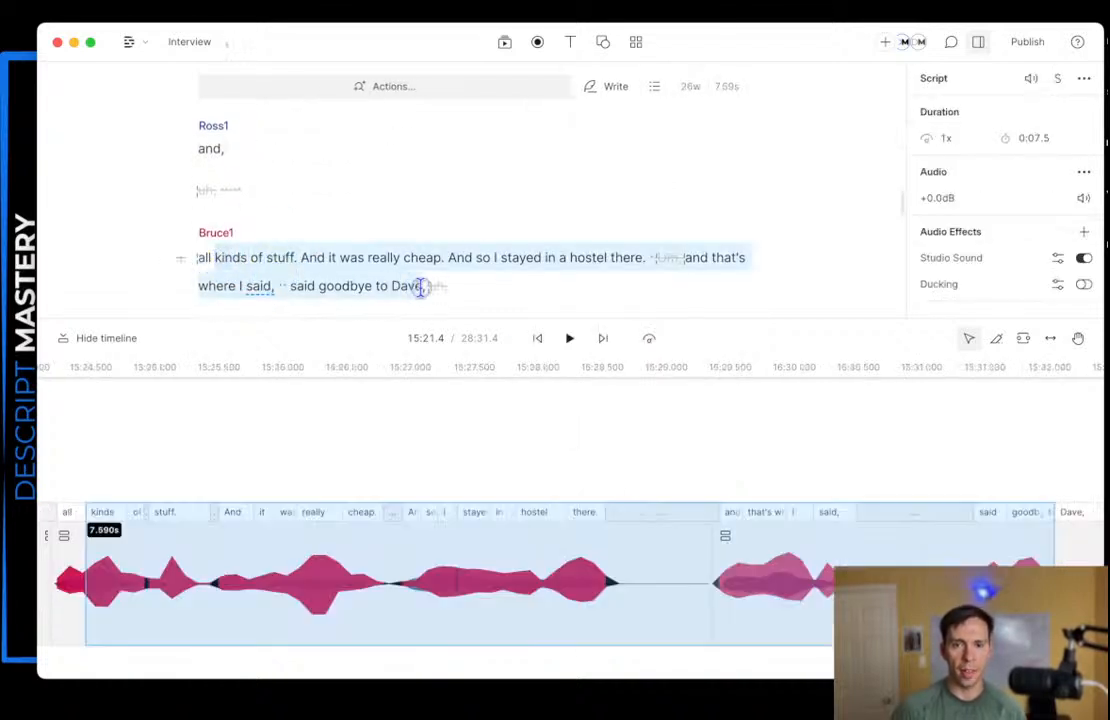
scroll(488, 287, down, 3)
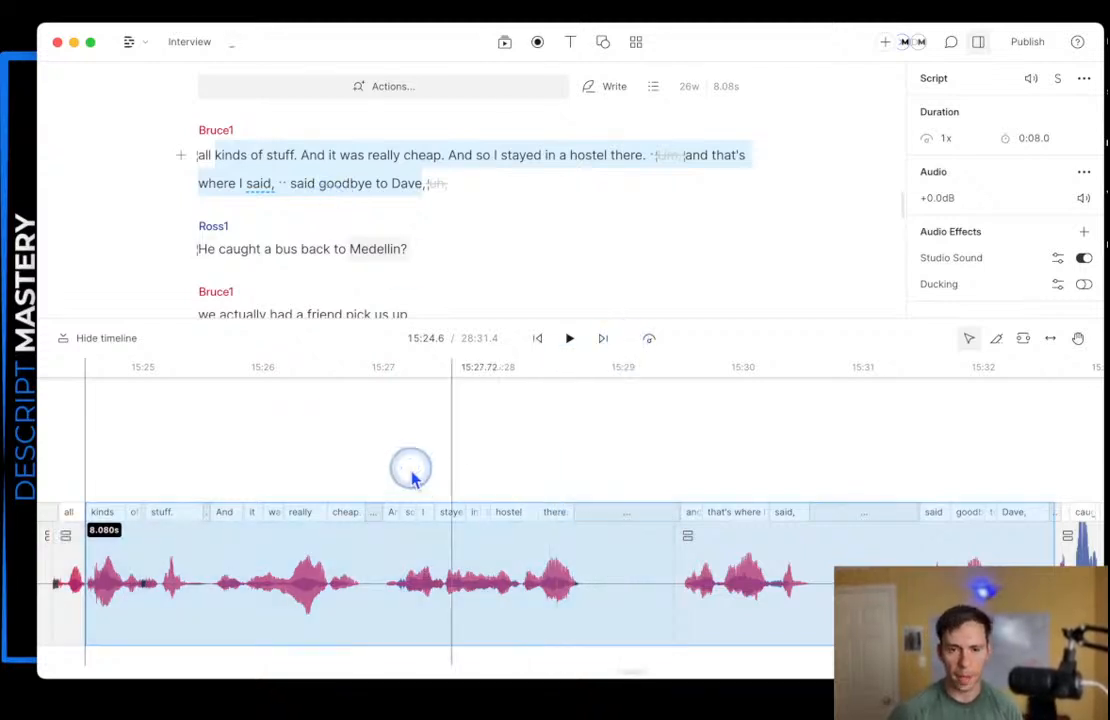
scroll(424, 482, down, 10)
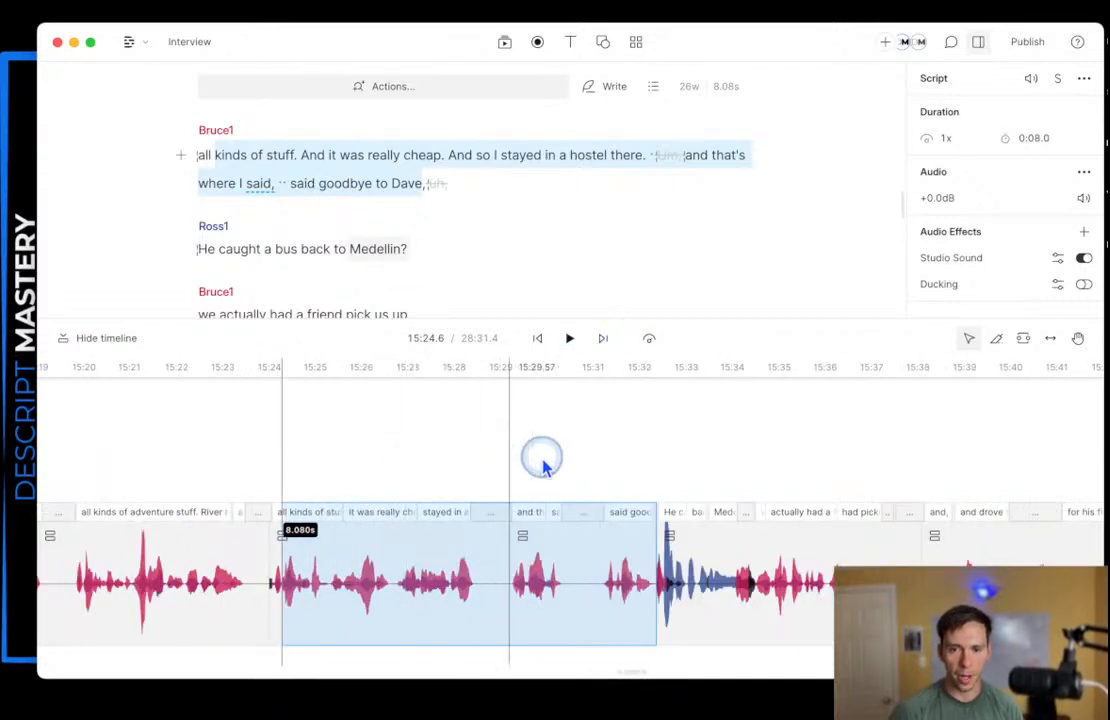
click(639, 438)
scroll(455, 470, right, 2)
scroll(455, 470, right, 4)
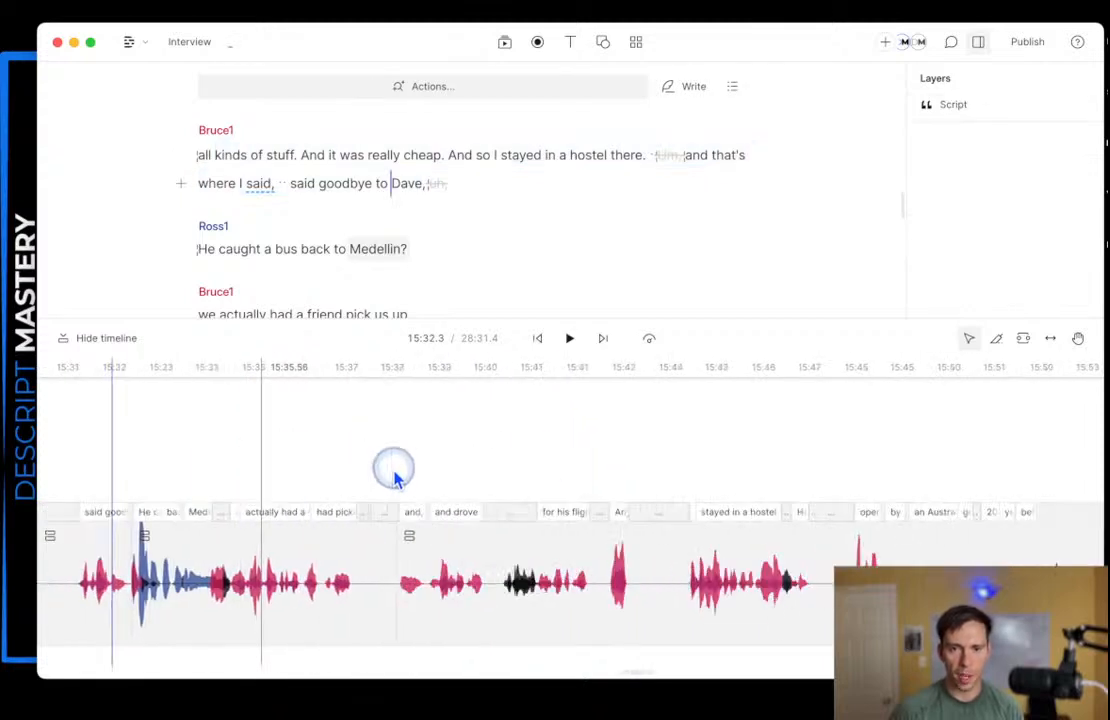
scroll(464, 248, down, 2)
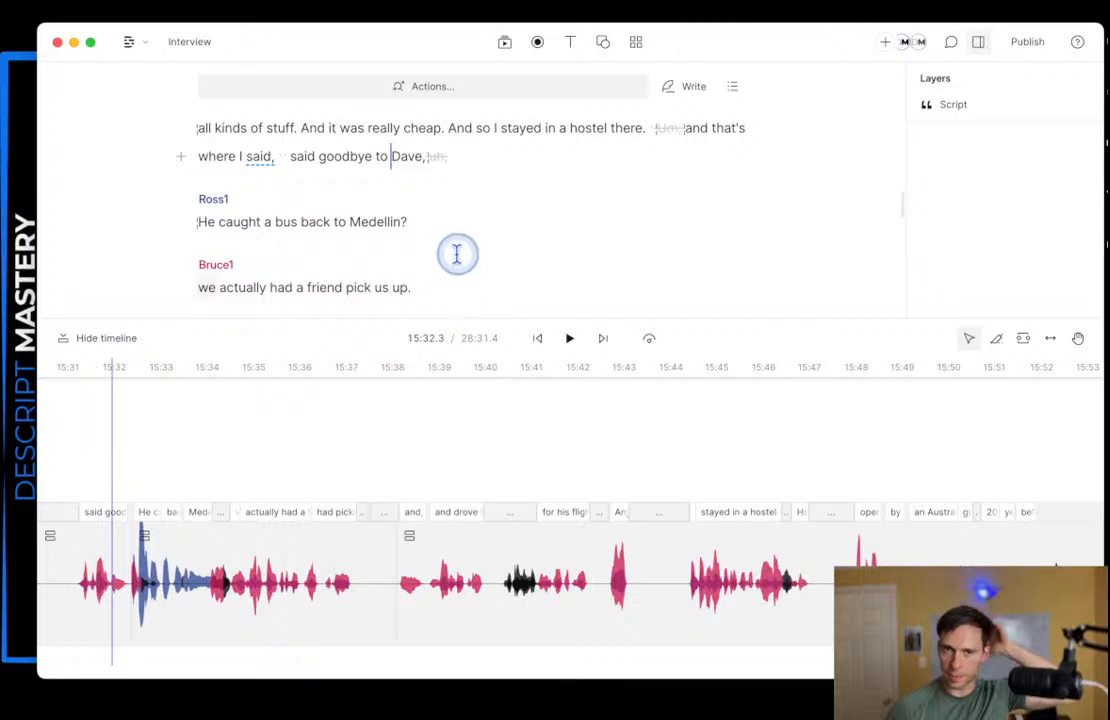
- Review the chapter list and the available publishing destinations for the Interview composition, then close both
click(733, 87)
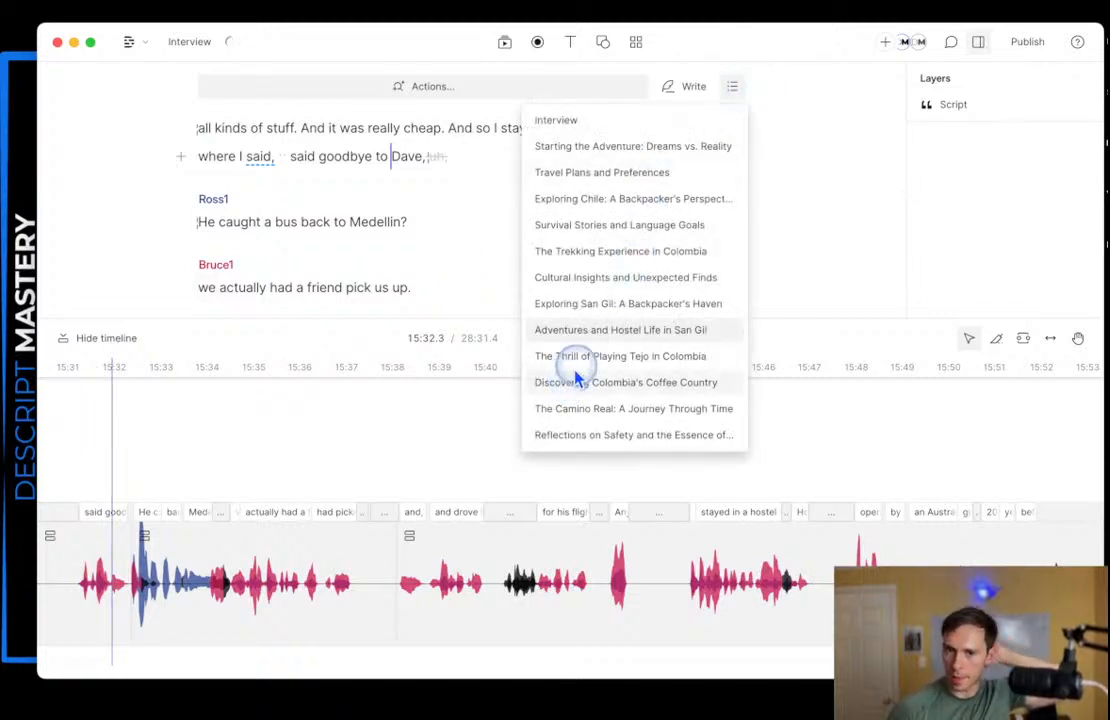
click(908, 230)
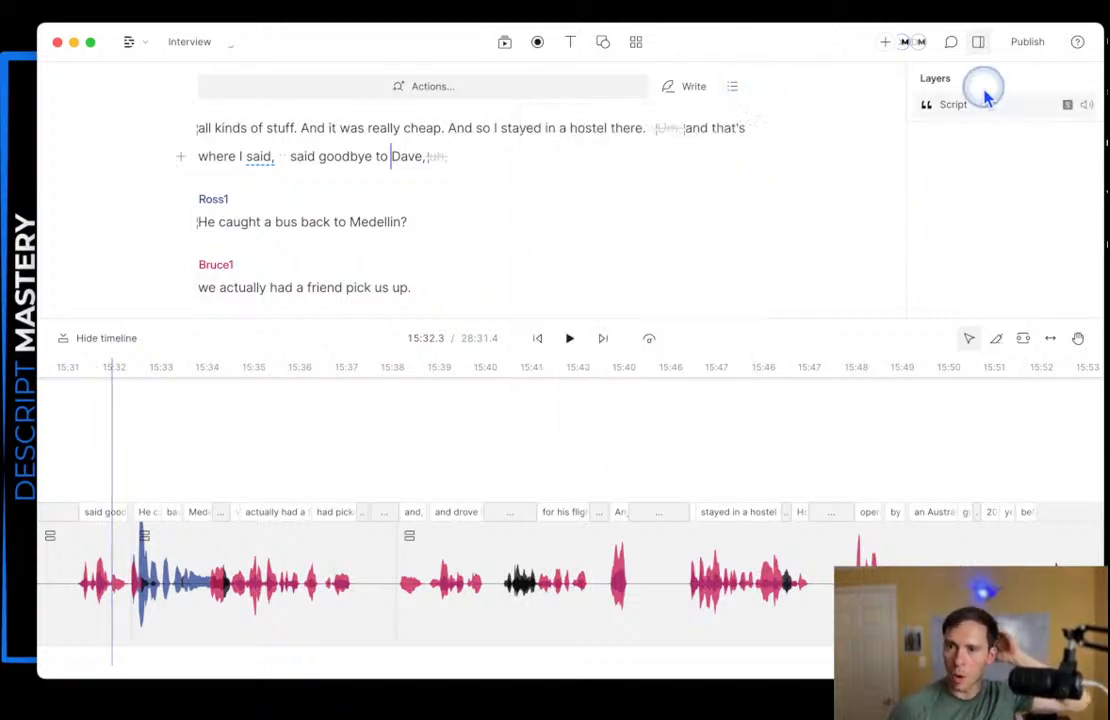
click(1027, 42)
click(1074, 119)
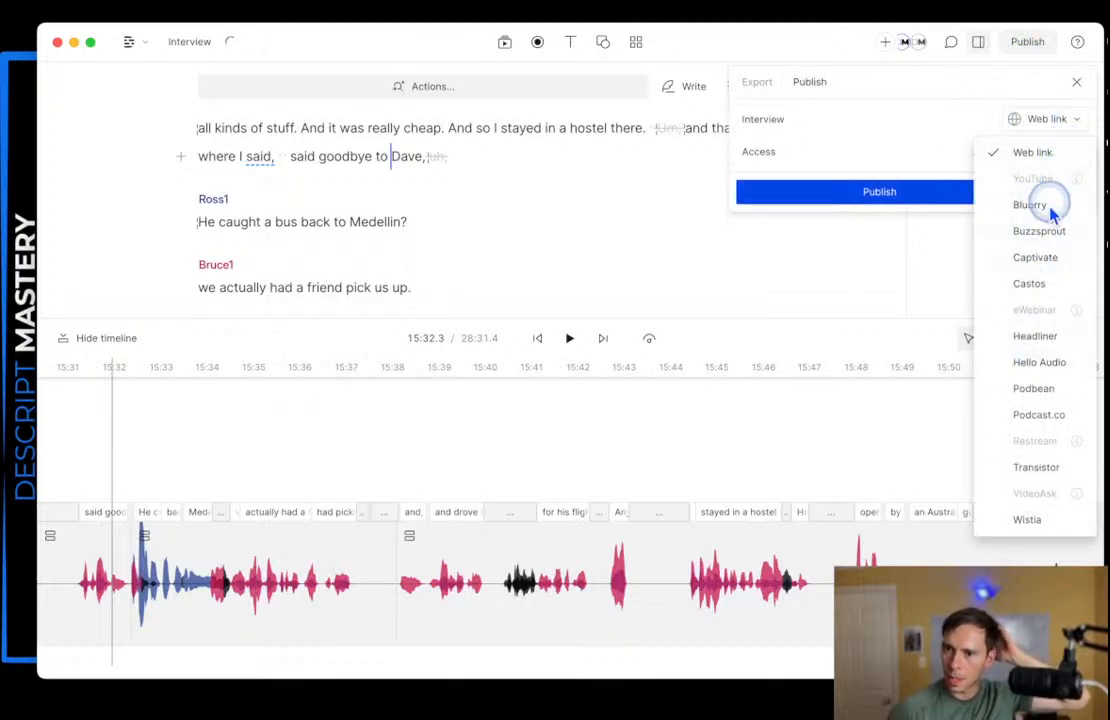
click(430, 142)
click(331, 98)
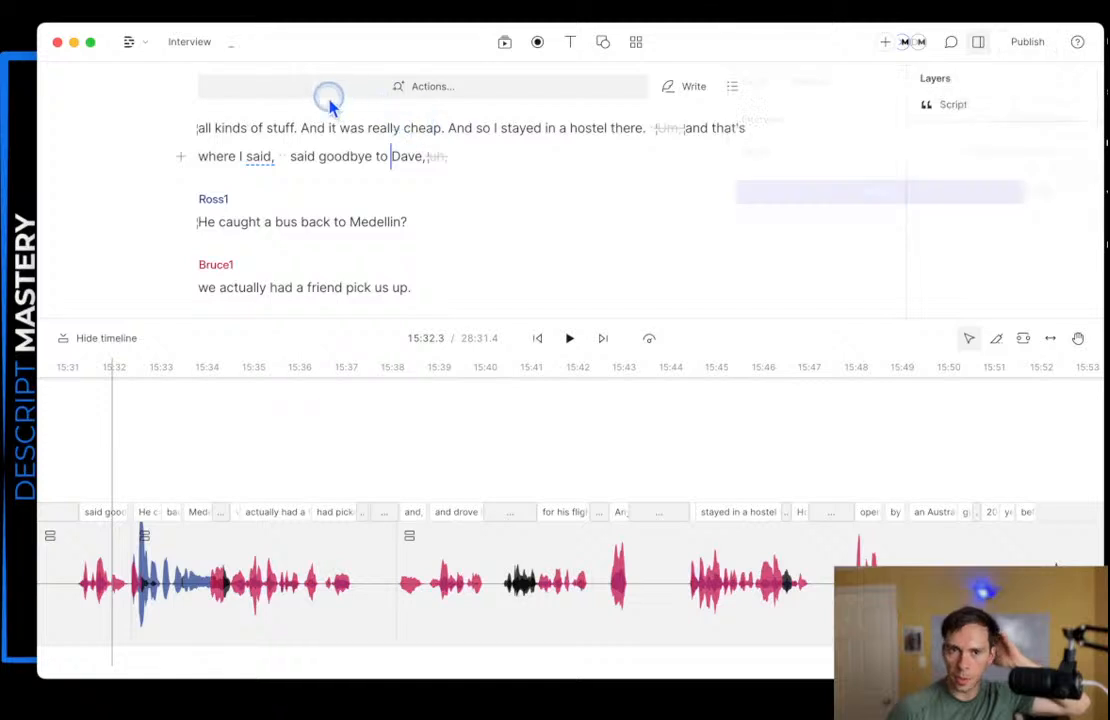
- Ask the AI to draft podcast-style show notes for the interview
click(335, 94)
click(292, 279)
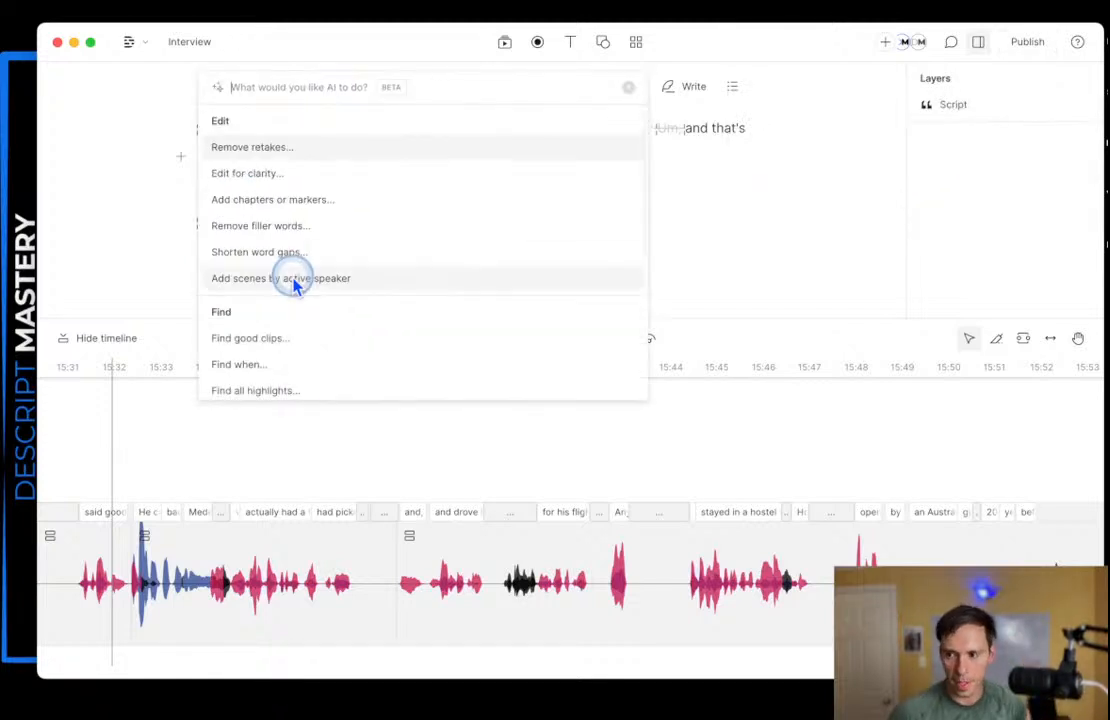
scroll(323, 333, down, 5)
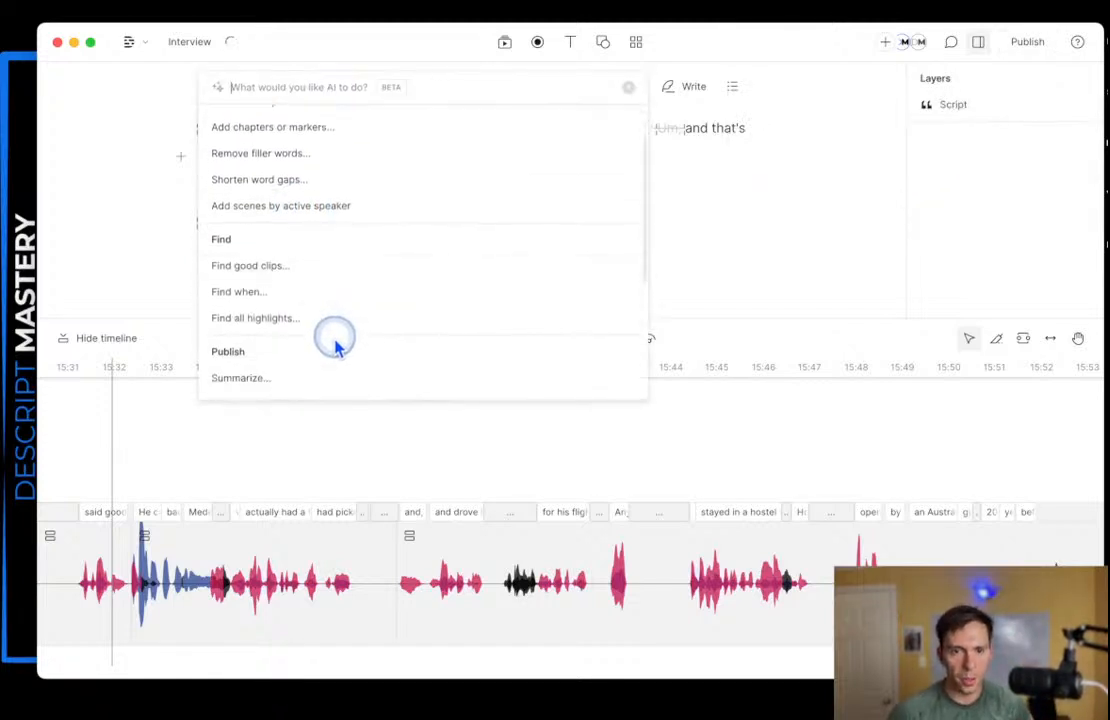
scroll(323, 328, down, 4)
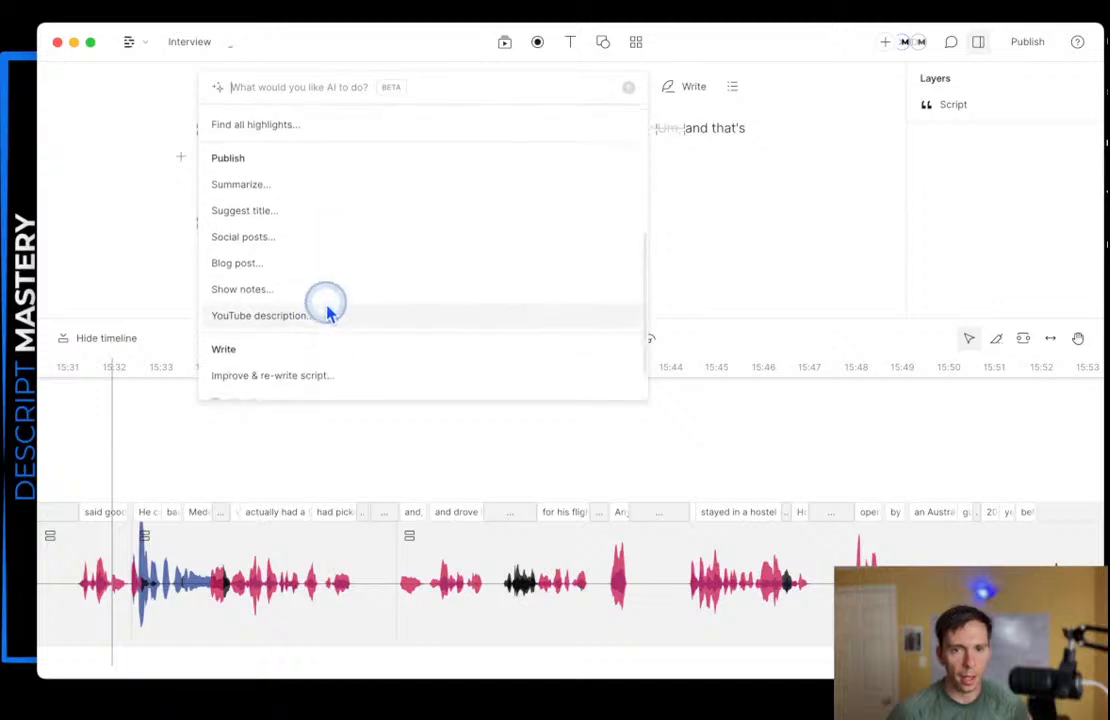
scroll(320, 285, down, 1)
scroll(320, 292, up, 1)
click(287, 268)
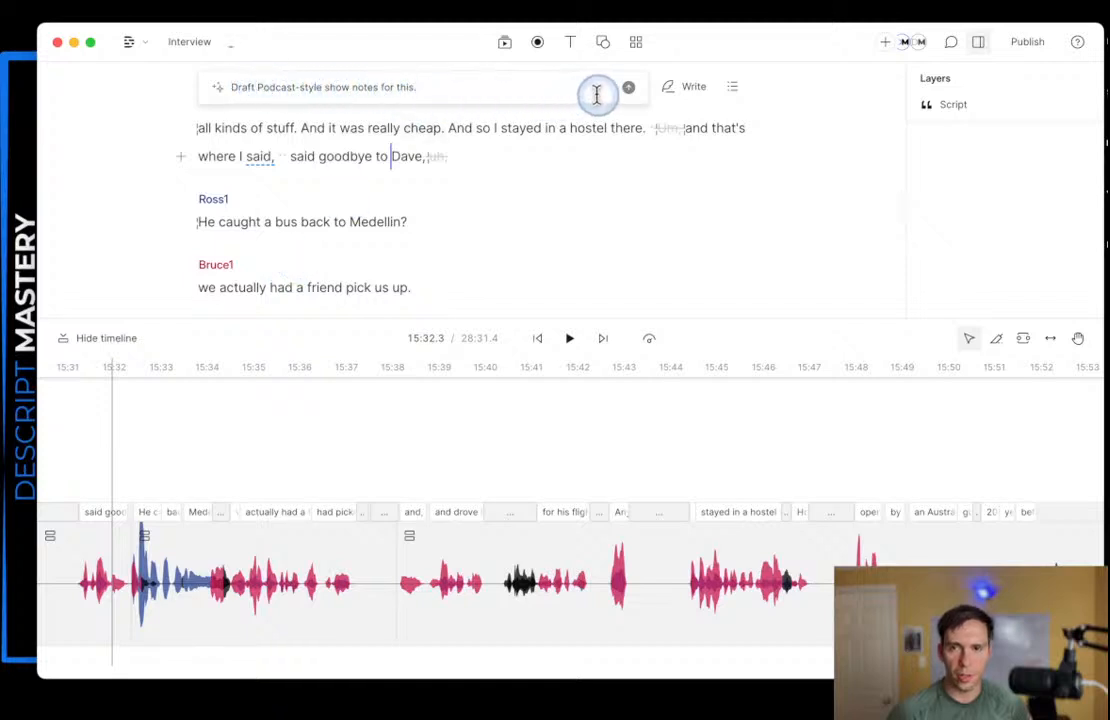
click(629, 88)
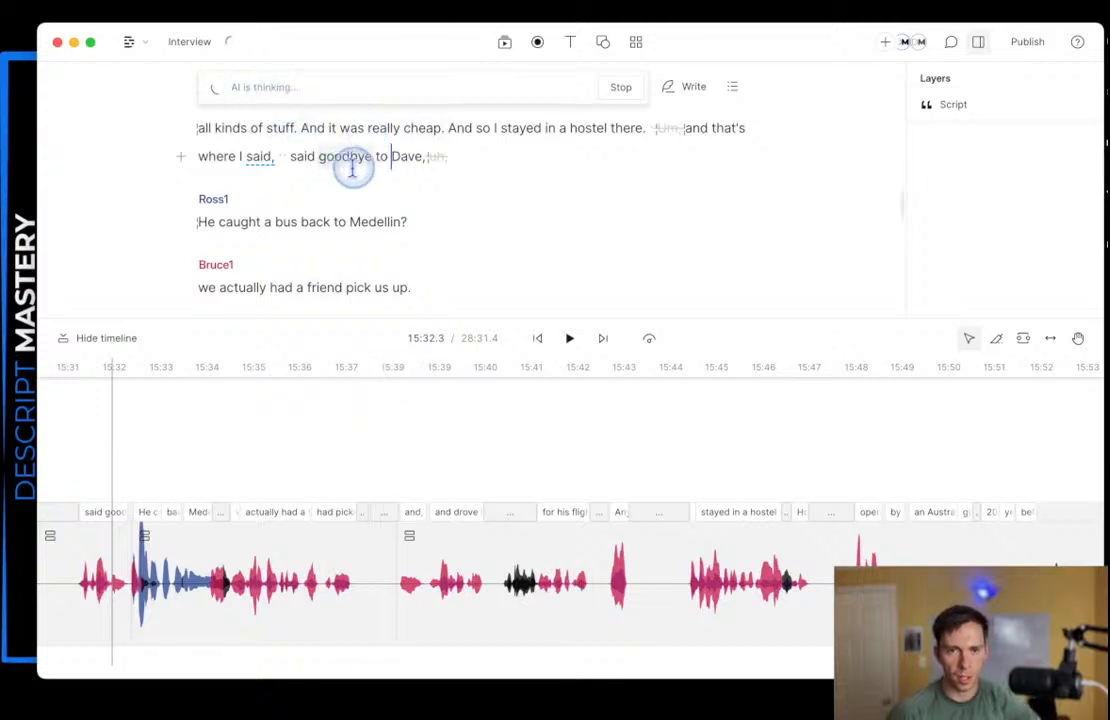
- Review the timestamped chapter lines in the generated show notes, from "Starting the Adventure" through the San Gil and coffee country entries
scroll(305, 160, down, 5)
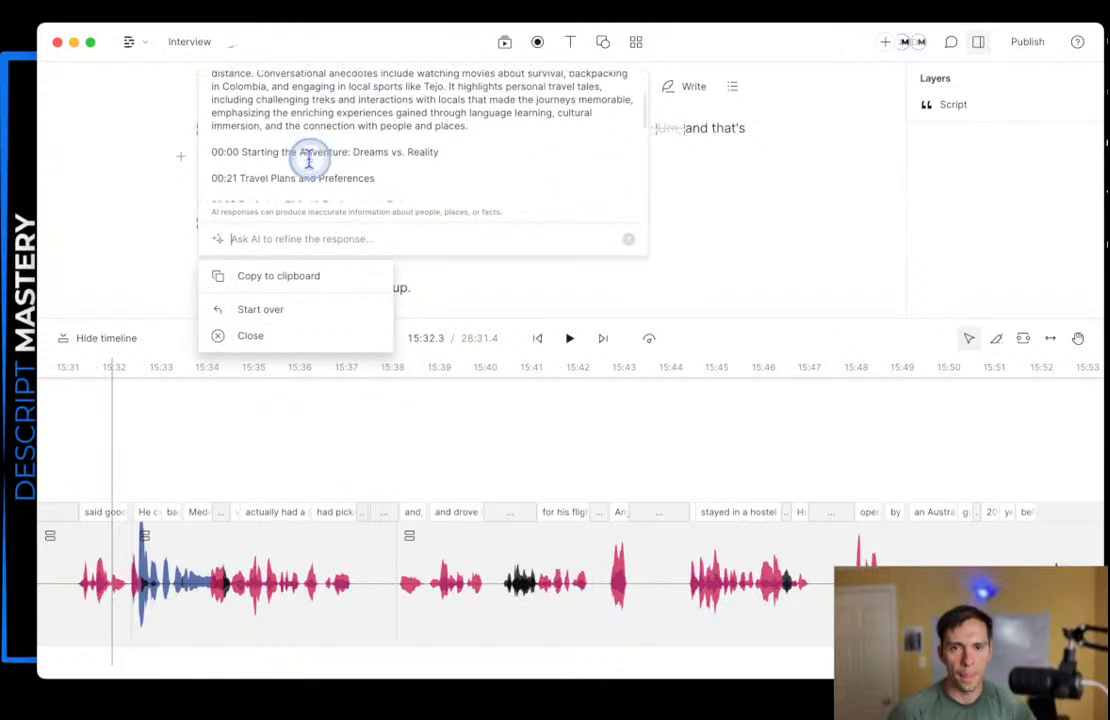
scroll(290, 168, up, 3)
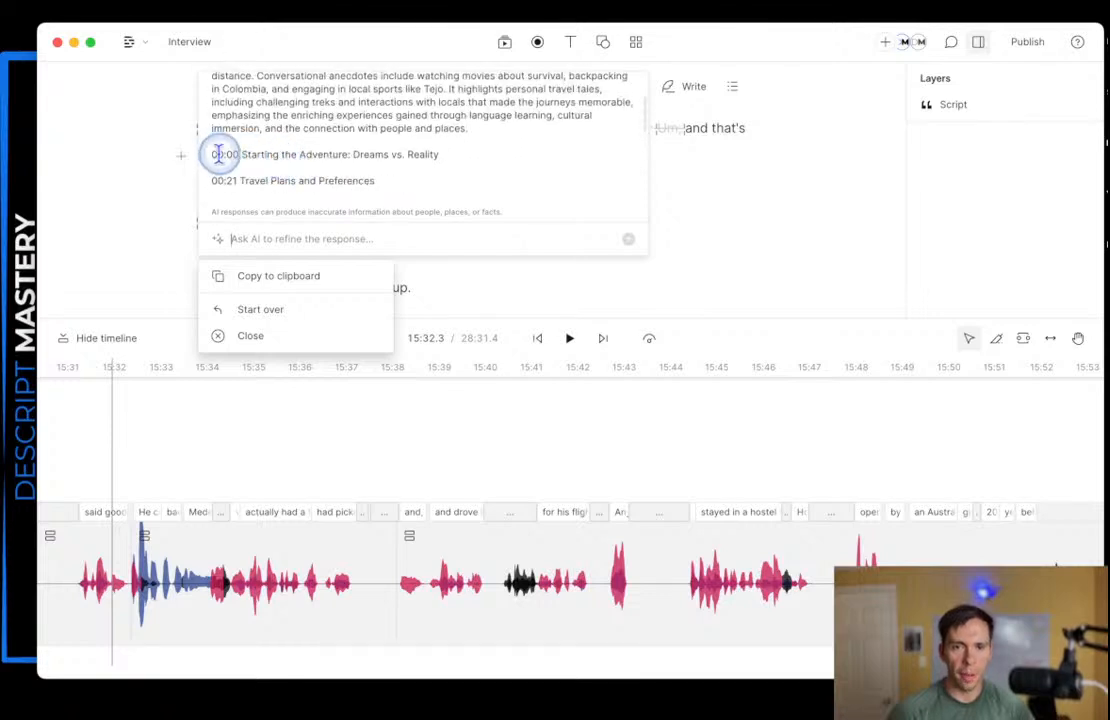
drag(212, 158, 370, 178)
scroll(362, 181, down, 1)
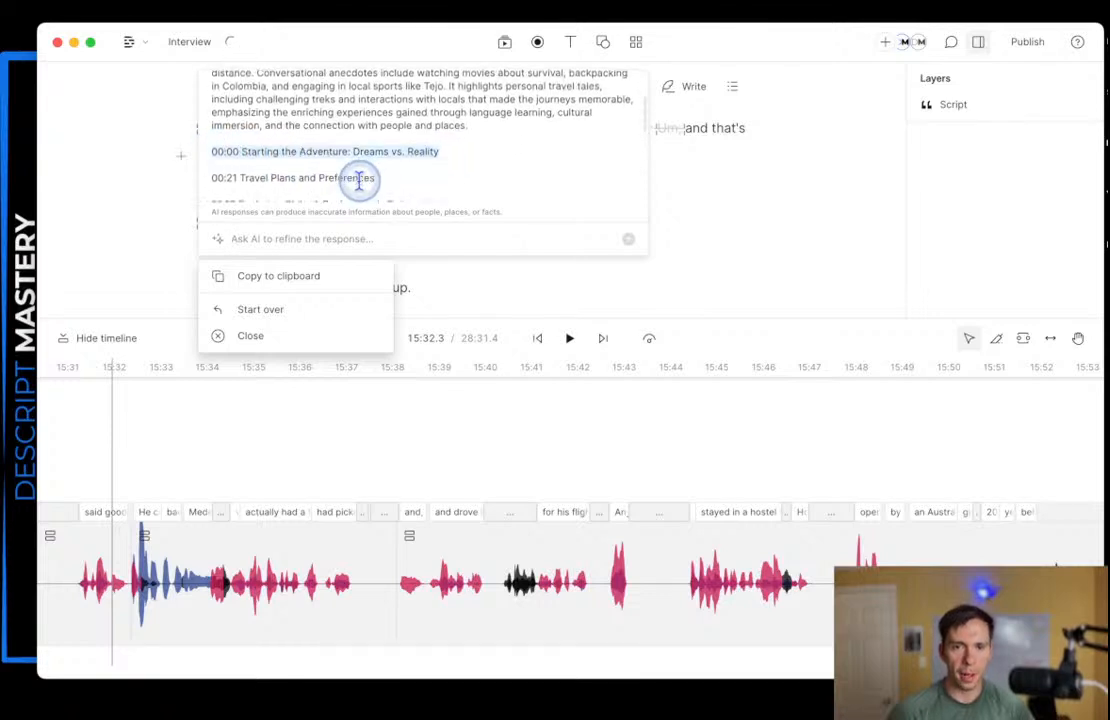
drag(212, 176, 396, 186)
scroll(396, 186, down, 3)
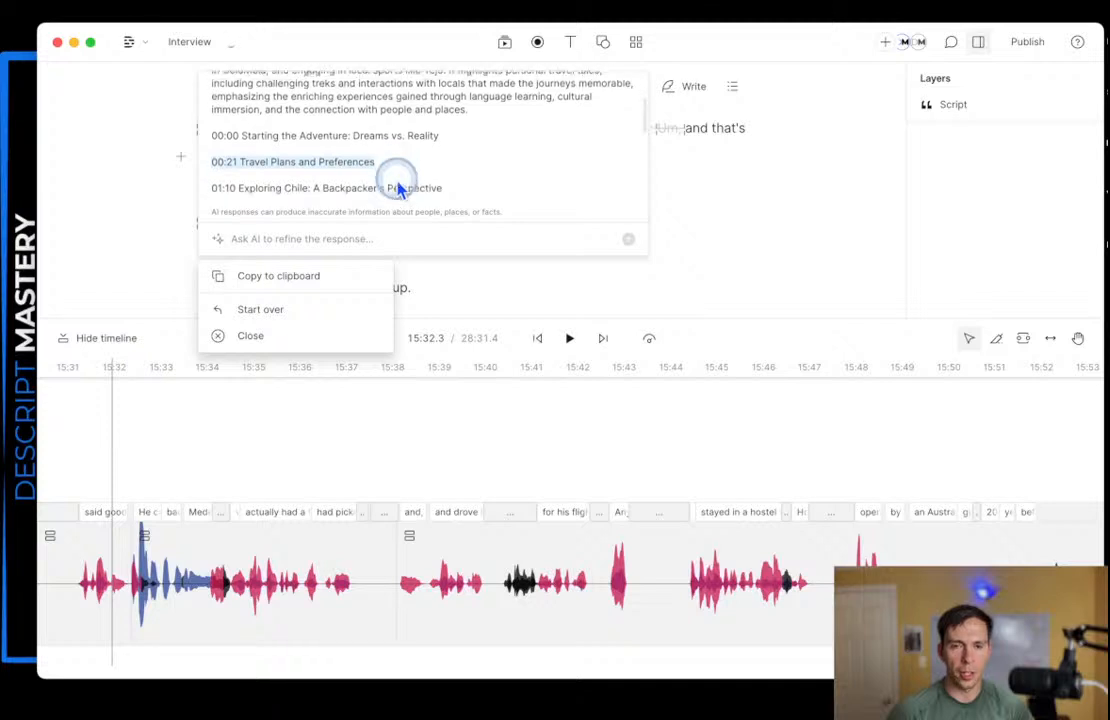
drag(212, 170, 476, 178)
scroll(436, 181, down, 5)
drag(209, 139, 453, 157)
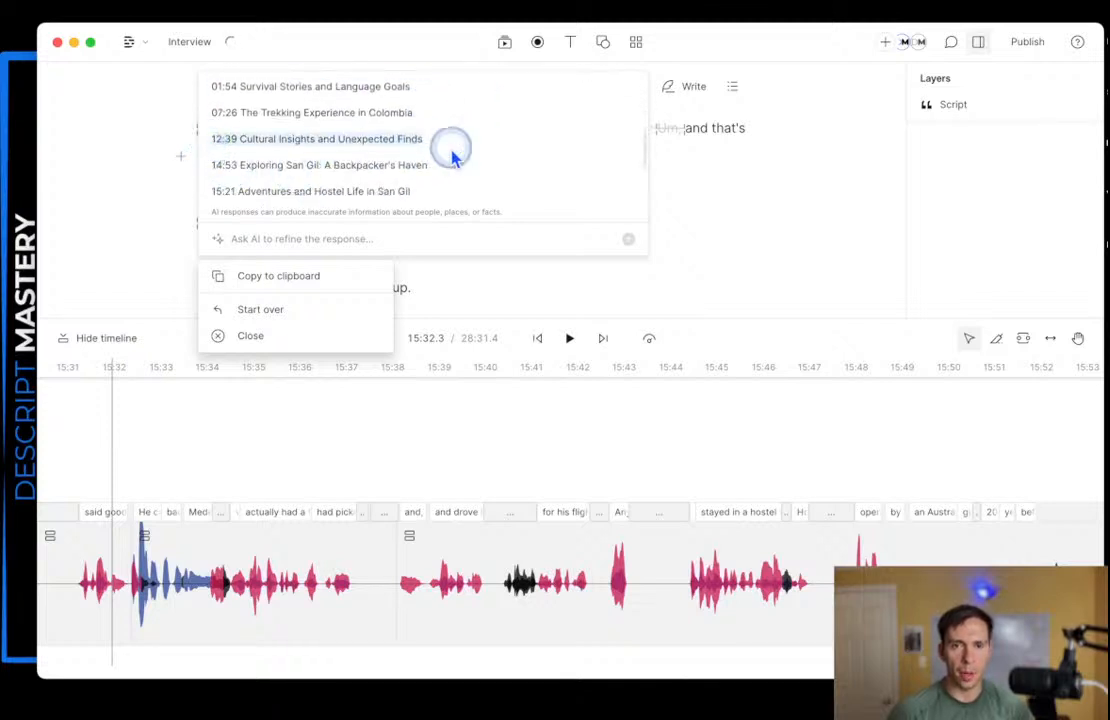
scroll(440, 150, down, 1)
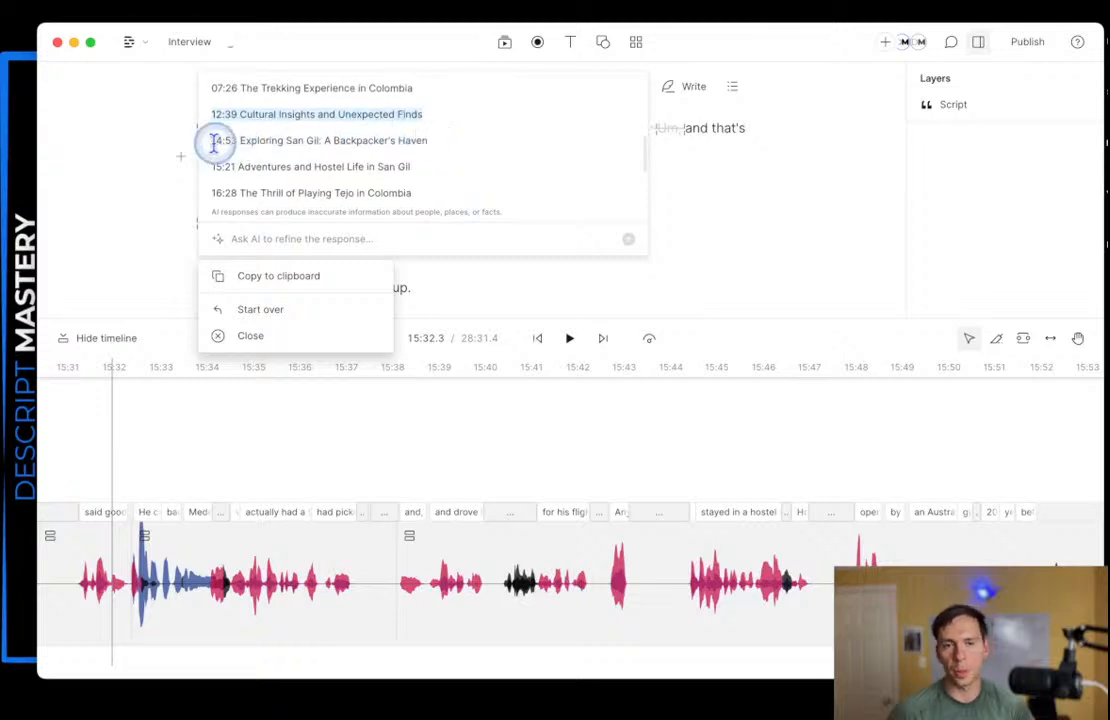
drag(211, 141, 519, 172)
scroll(452, 168, down, 4)
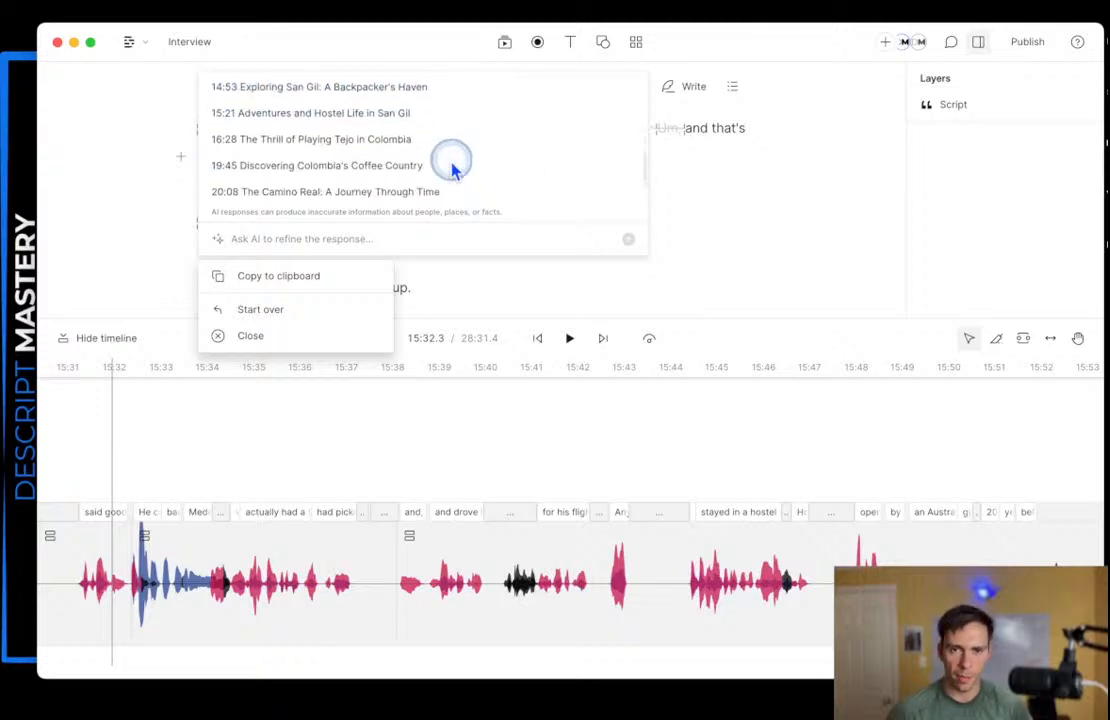
- Recheck the opening chapter timestamps in the show notes, then examine the title "Global Nomad: Adventures and Language Learning"
scroll(455, 178, up, 10)
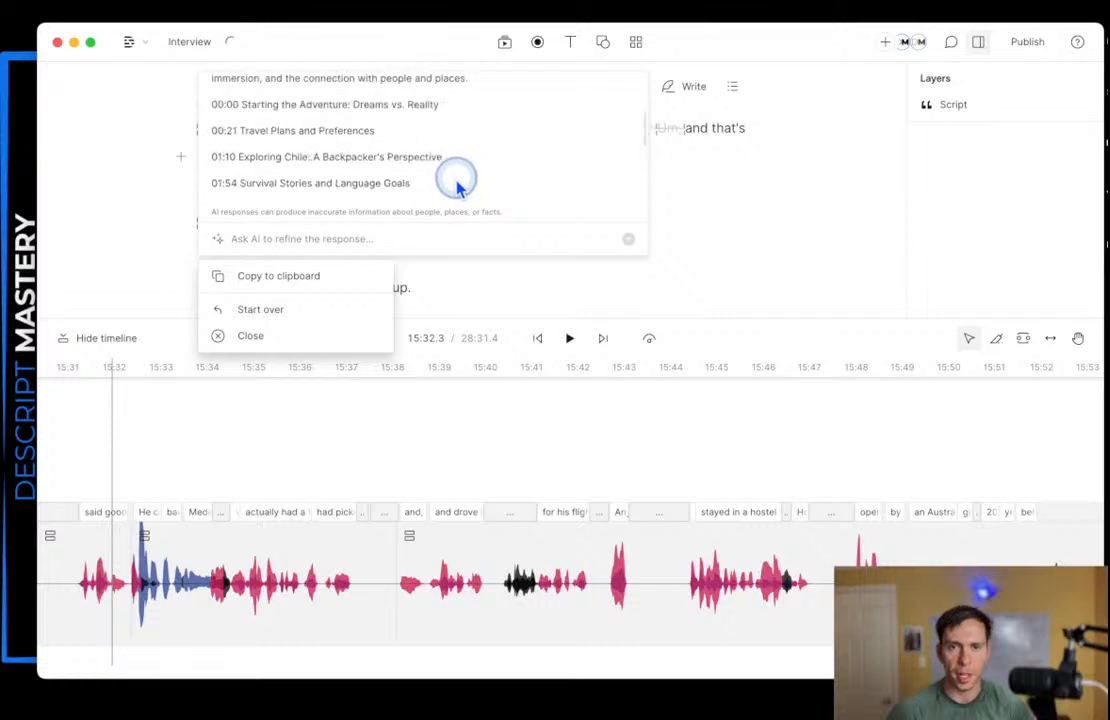
drag(215, 119, 475, 203)
scroll(475, 203, up, 10)
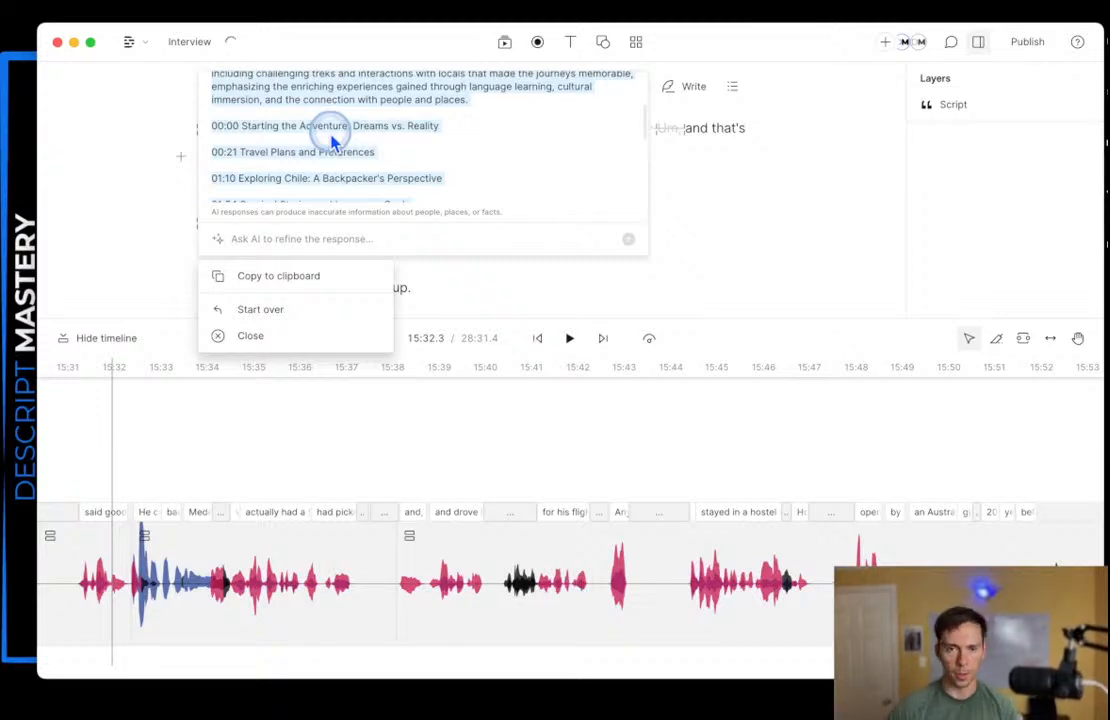
click(496, 171)
scroll(409, 138, up, 3)
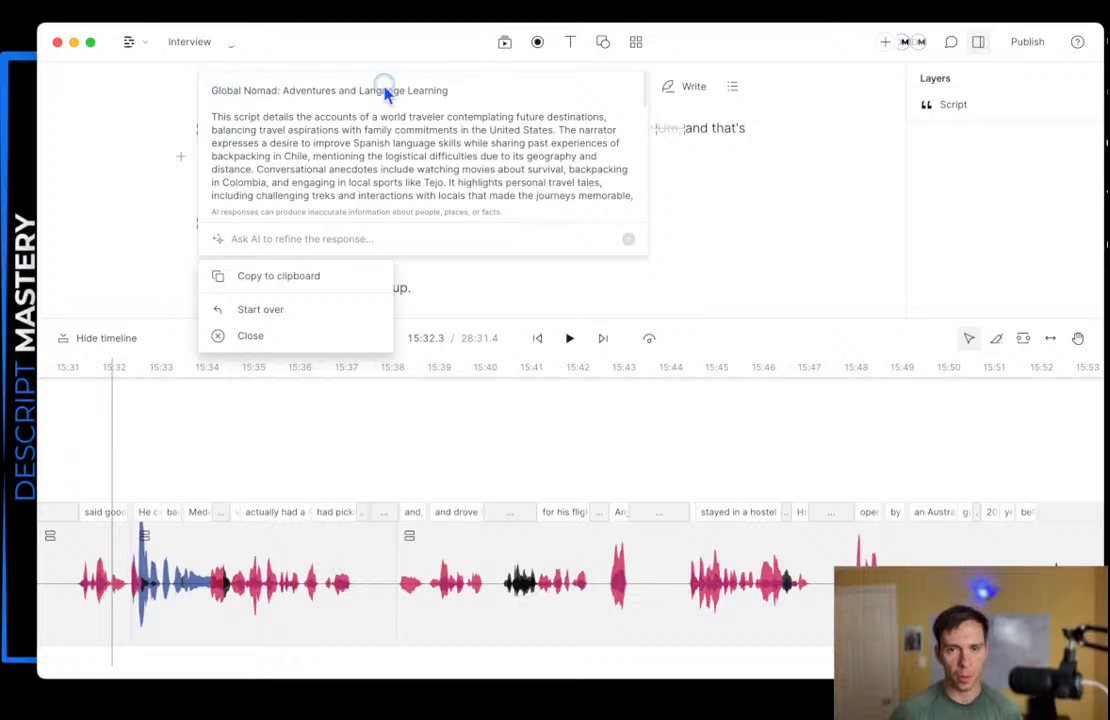
drag(386, 93, 465, 97)
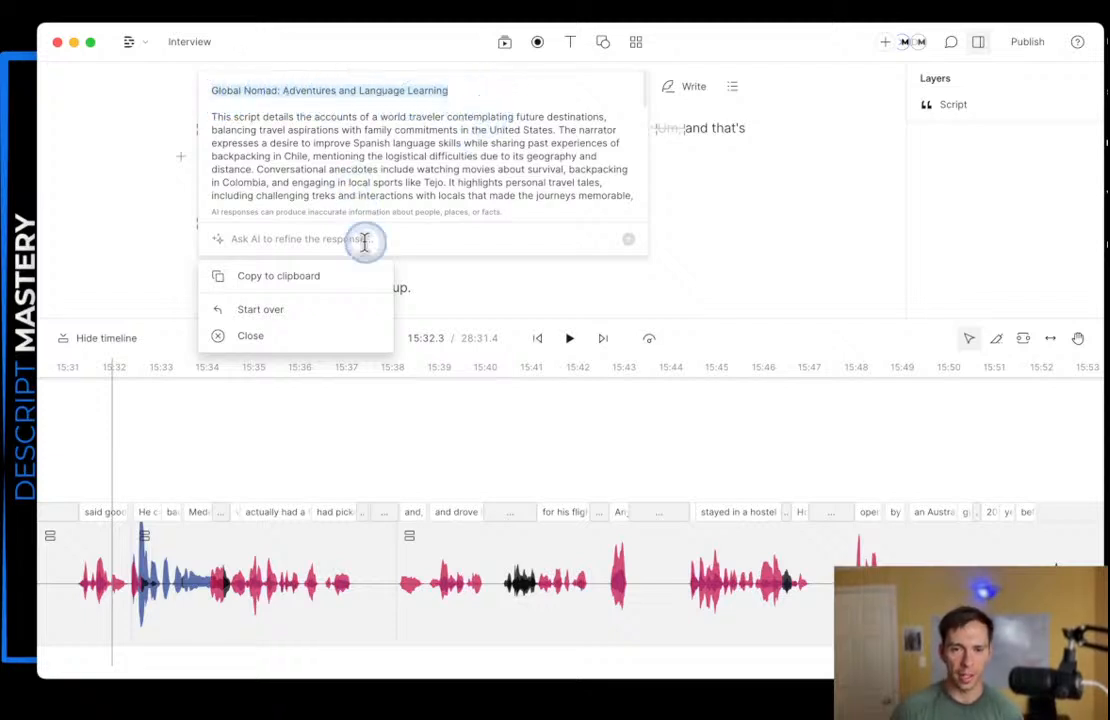
click(350, 135)
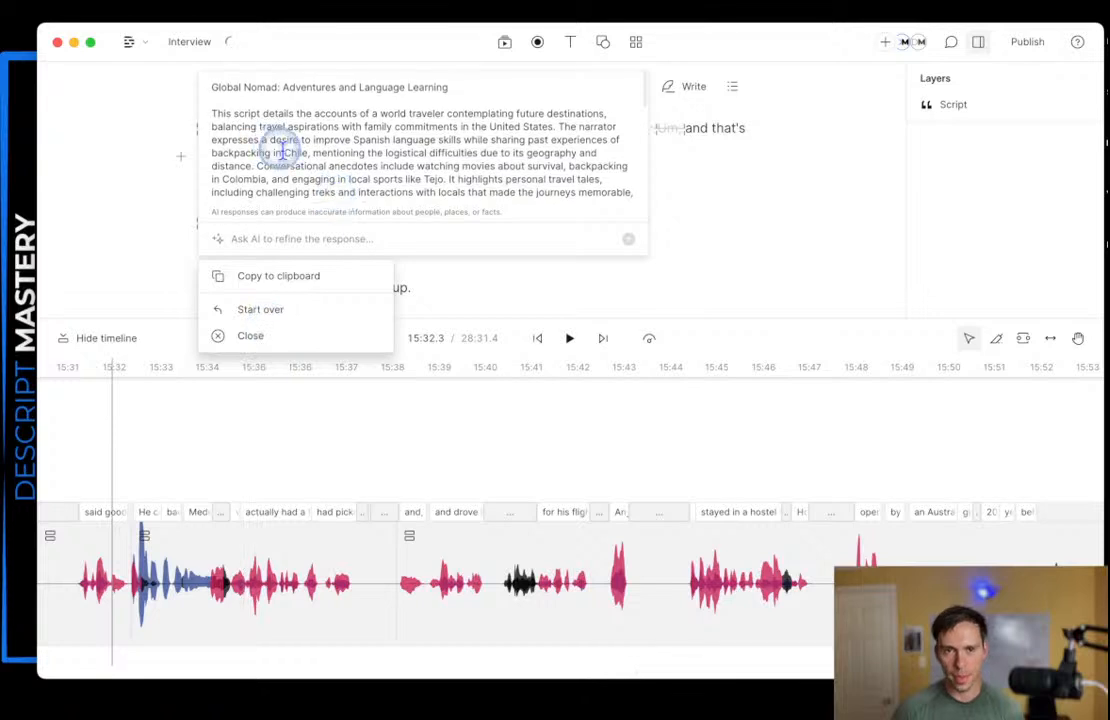
- Check the show notes' summary and timestamps, then copy the notes to the clipboard and close the AI response
drag(213, 118, 527, 170)
scroll(525, 169, down, 3)
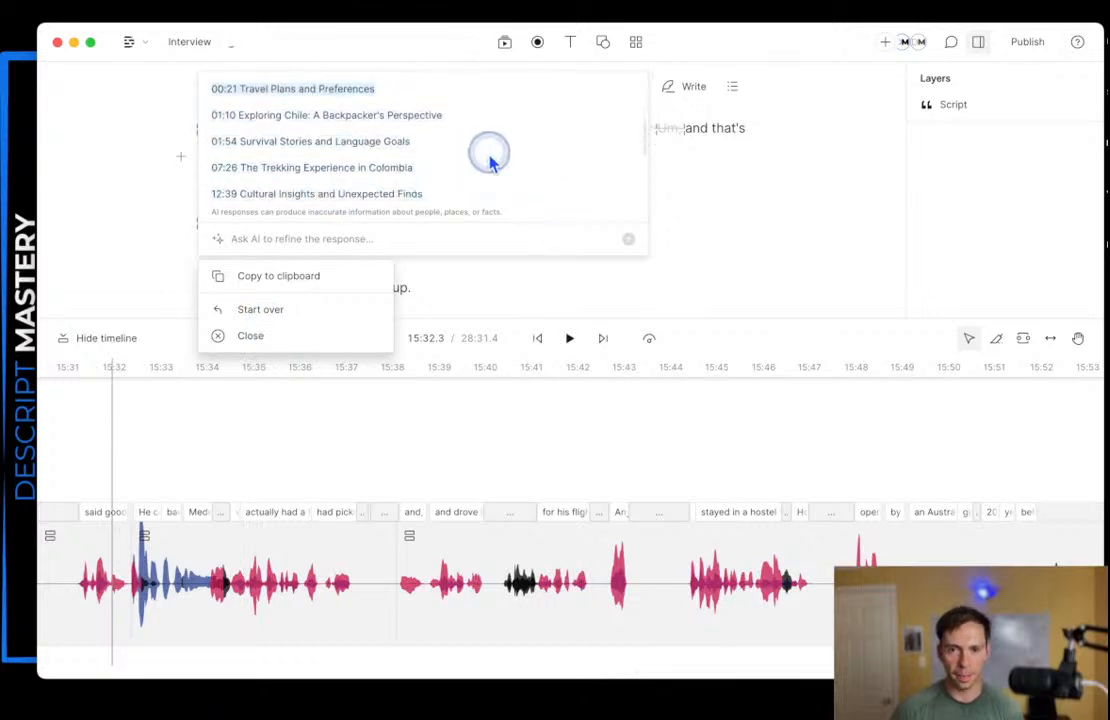
scroll(488, 163, up, 3)
click(252, 286)
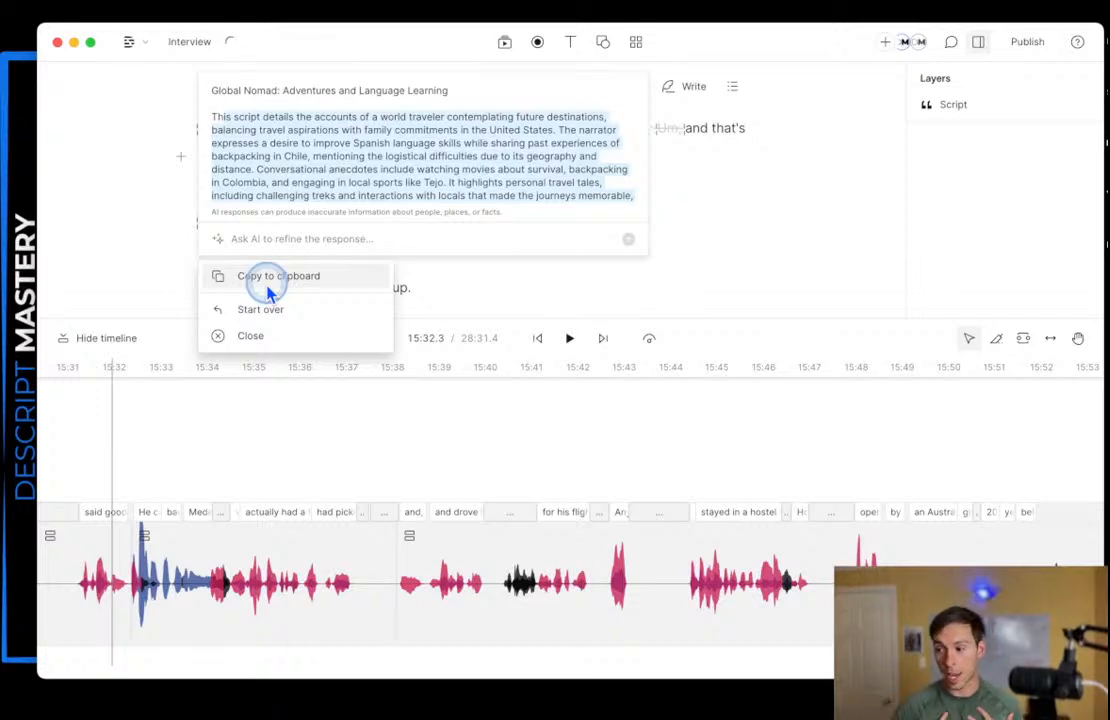
click(252, 337)
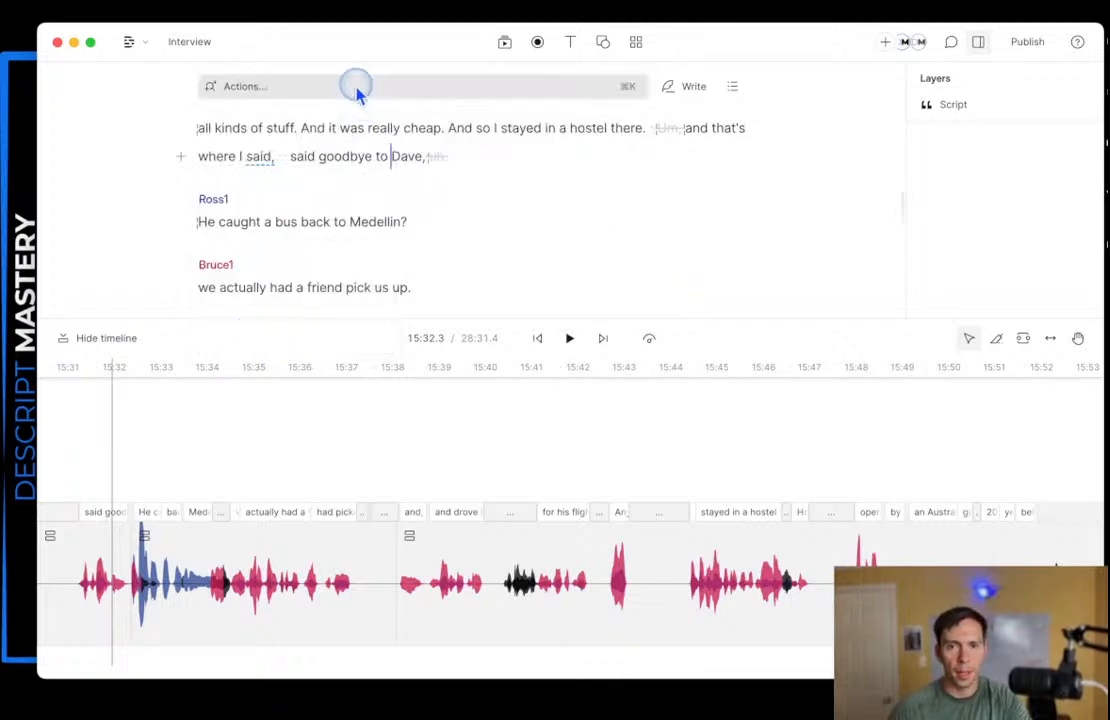
- Ask the AI to find five options for clips from the script, each around 30 seconds long
click(359, 90)
click(287, 274)
scroll(433, 295, down, 4)
scroll(428, 308, down, 5)
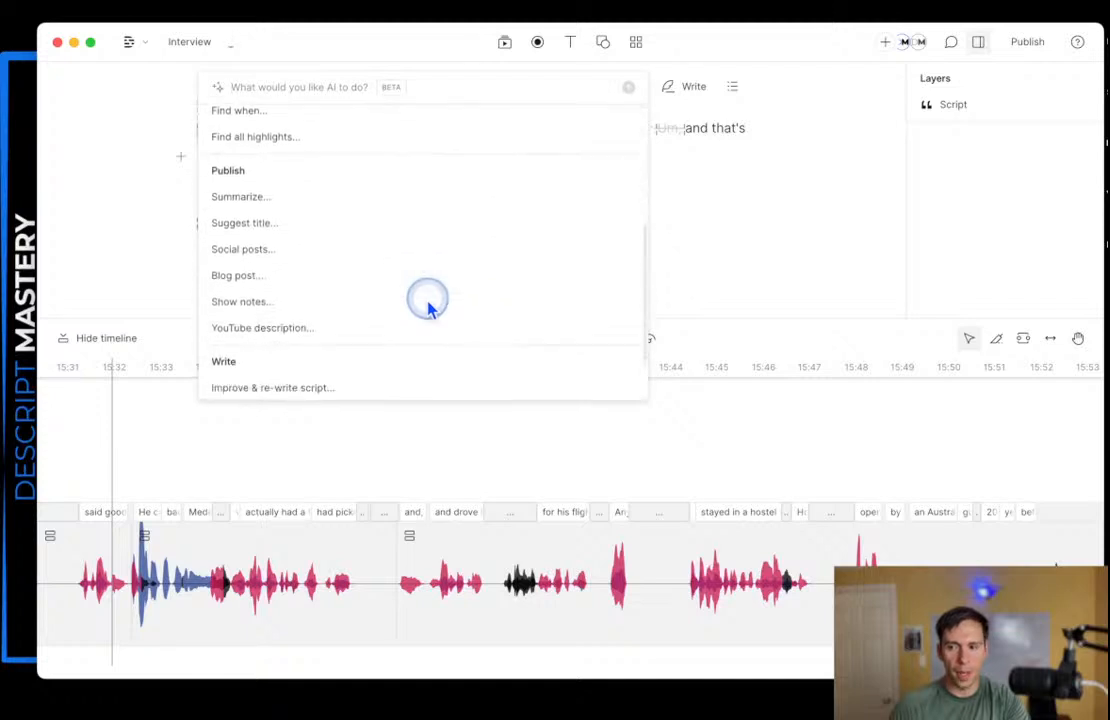
scroll(426, 333, down, 1)
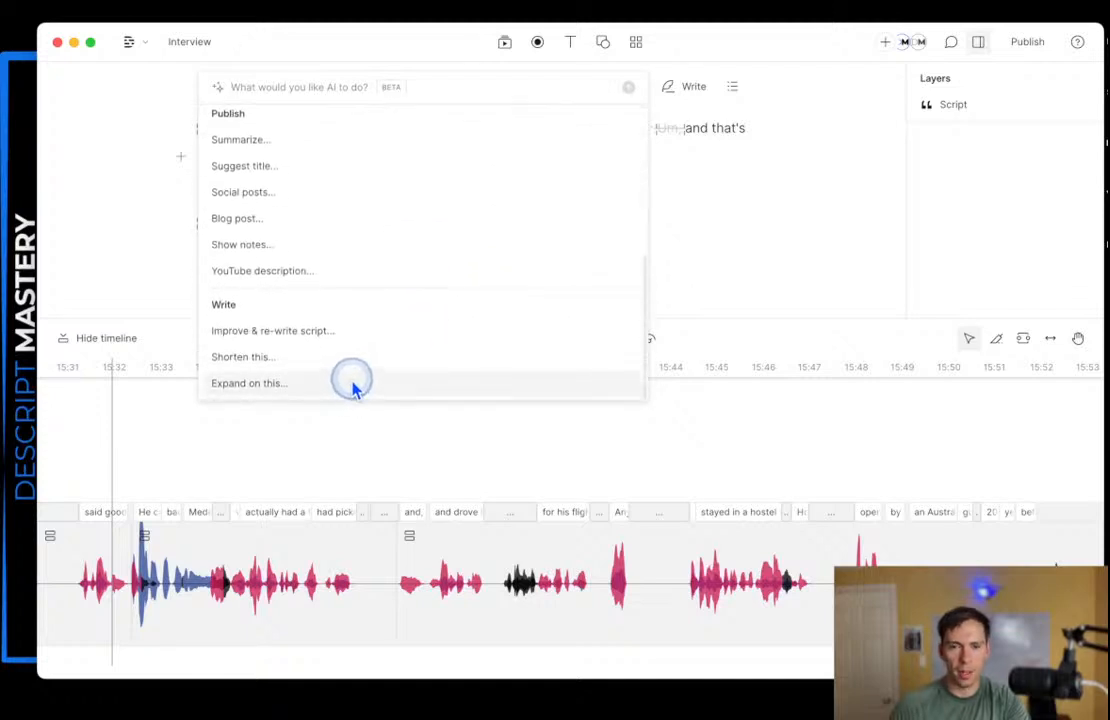
scroll(393, 354, up, 5)
scroll(393, 354, up, 4)
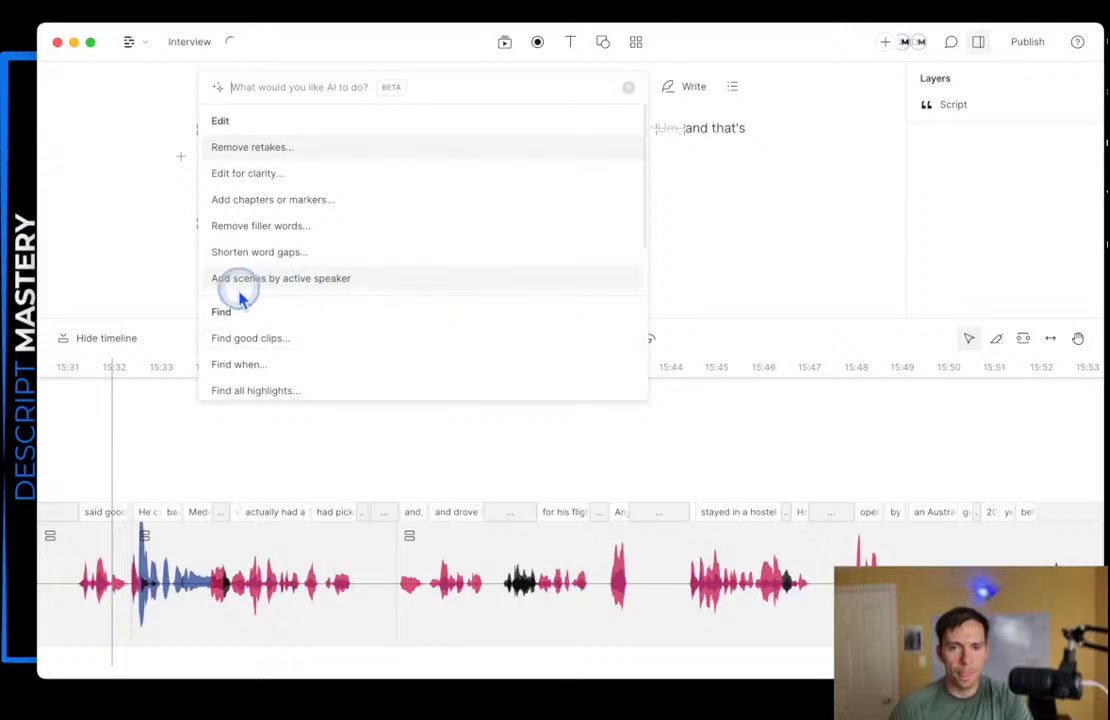
scroll(471, 282, down, 2)
scroll(279, 338, down, 3)
click(299, 203)
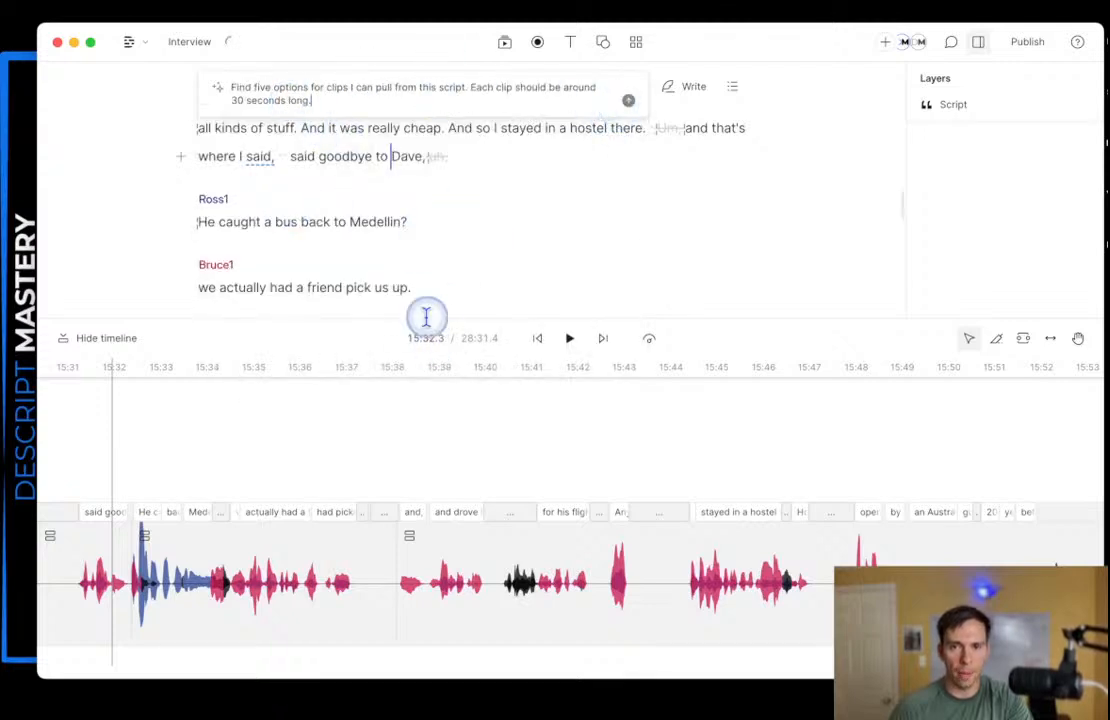
click(627, 100)
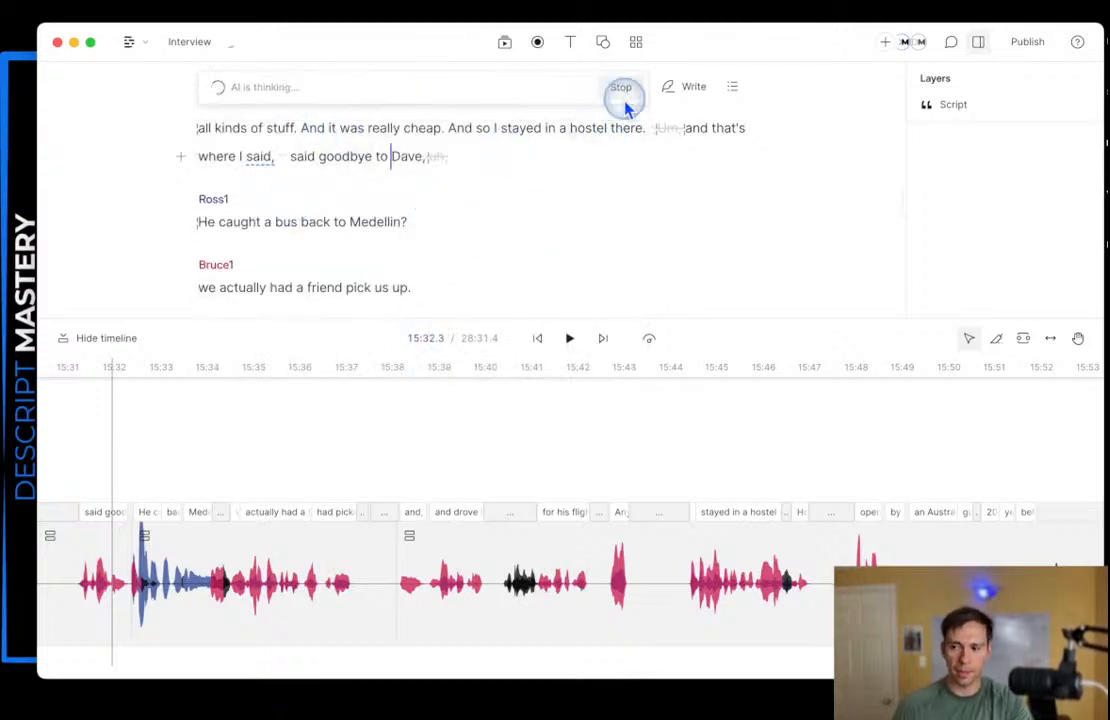
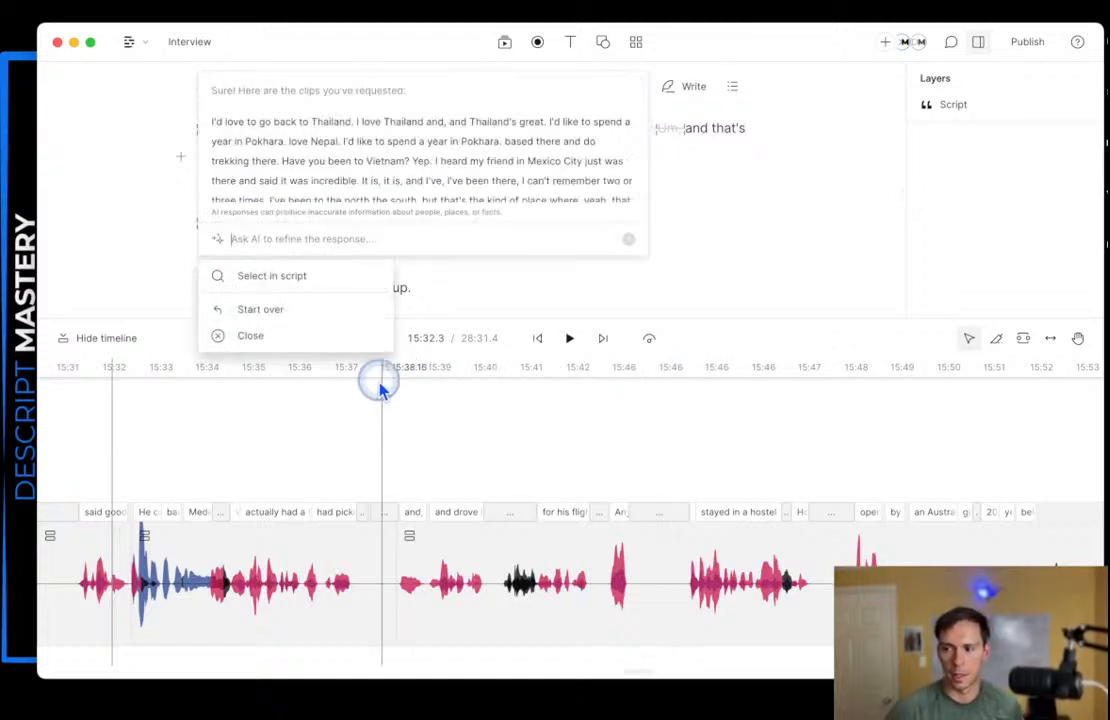
- Look over the suggested clips in the AI response and select them in the script
scroll(366, 179, down, 2)
scroll(366, 179, down, 3)
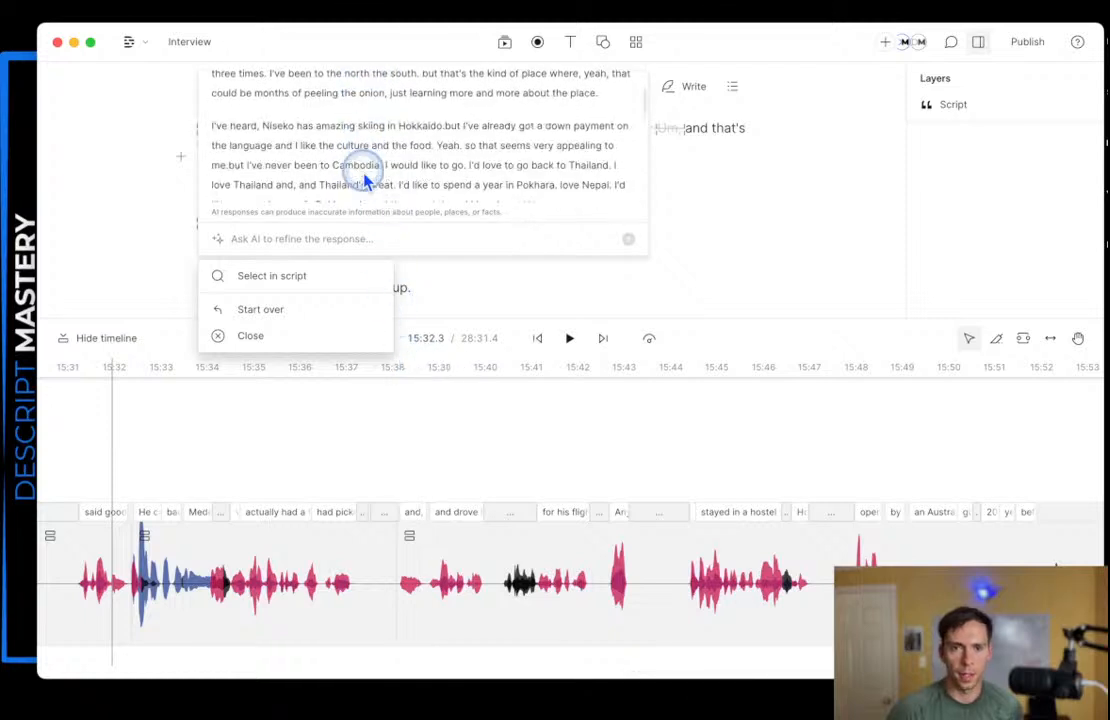
click(293, 275)
- Examine the highlighted clip passages about Cambodia, Thailand, Nepal and Vietnam in the script, then close the clip search
scroll(411, 228, up, 3)
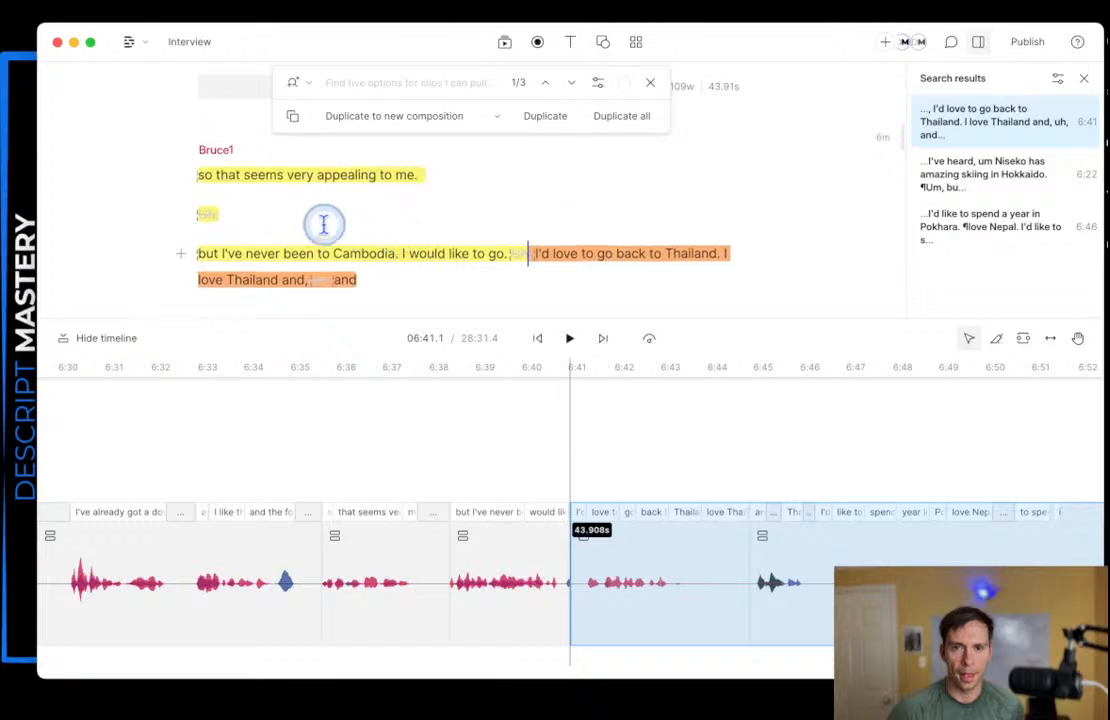
scroll(393, 245, up, 3)
scroll(450, 230, down, 6)
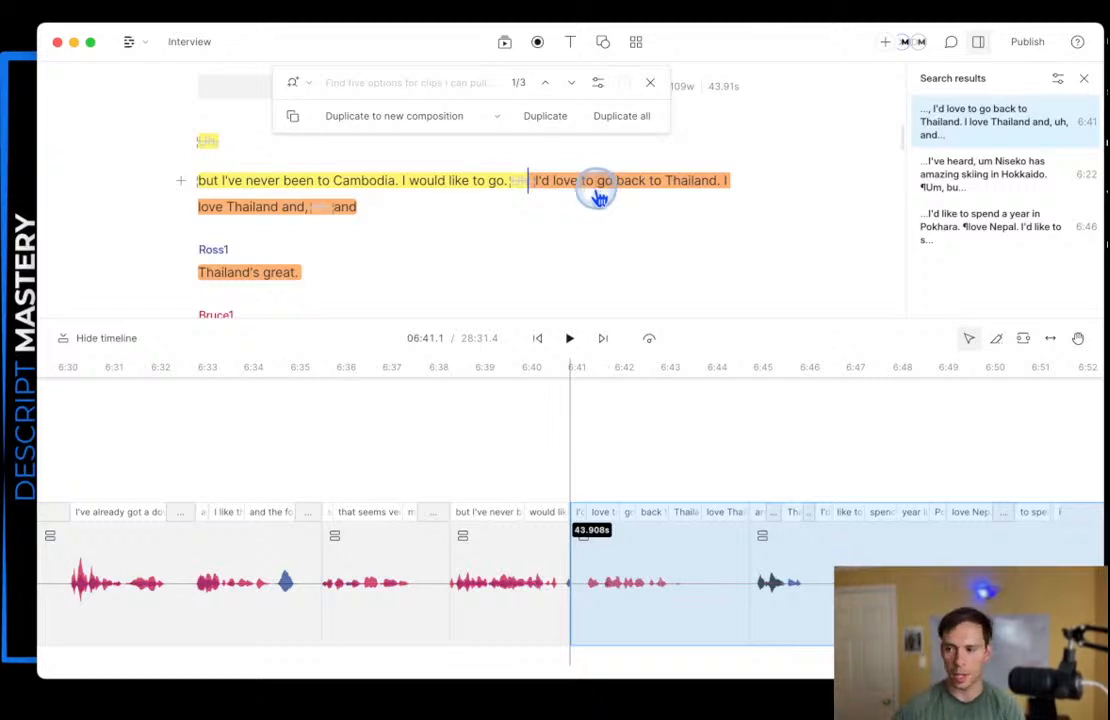
scroll(598, 197, down, 1)
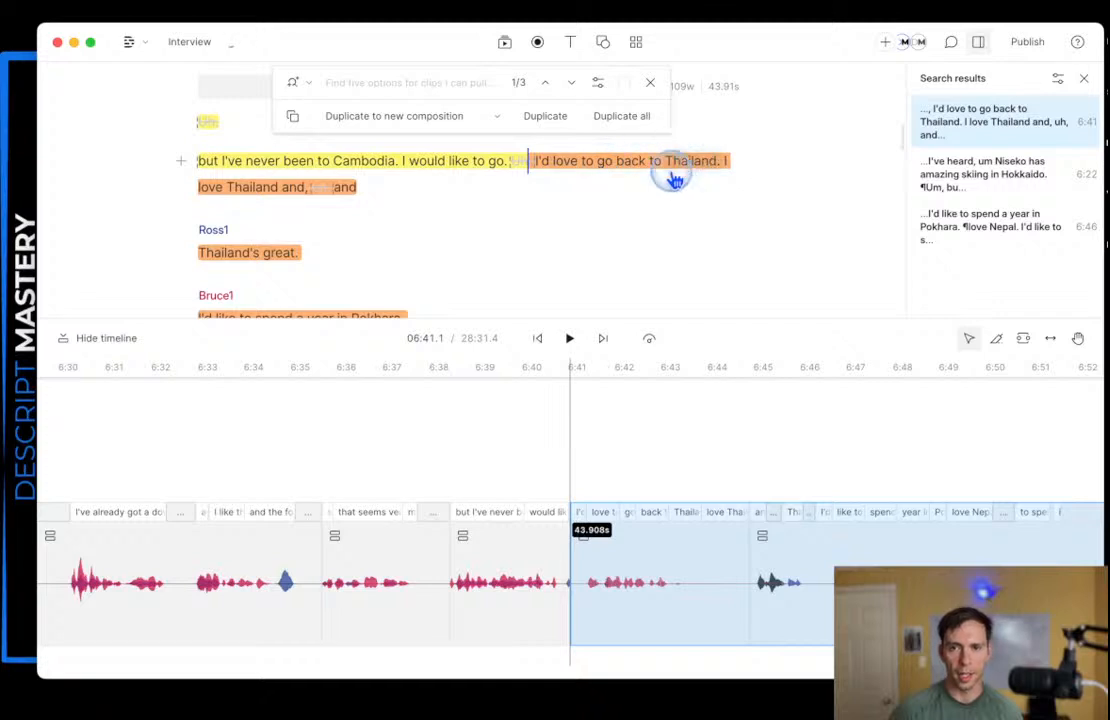
scroll(443, 223, down, 5)
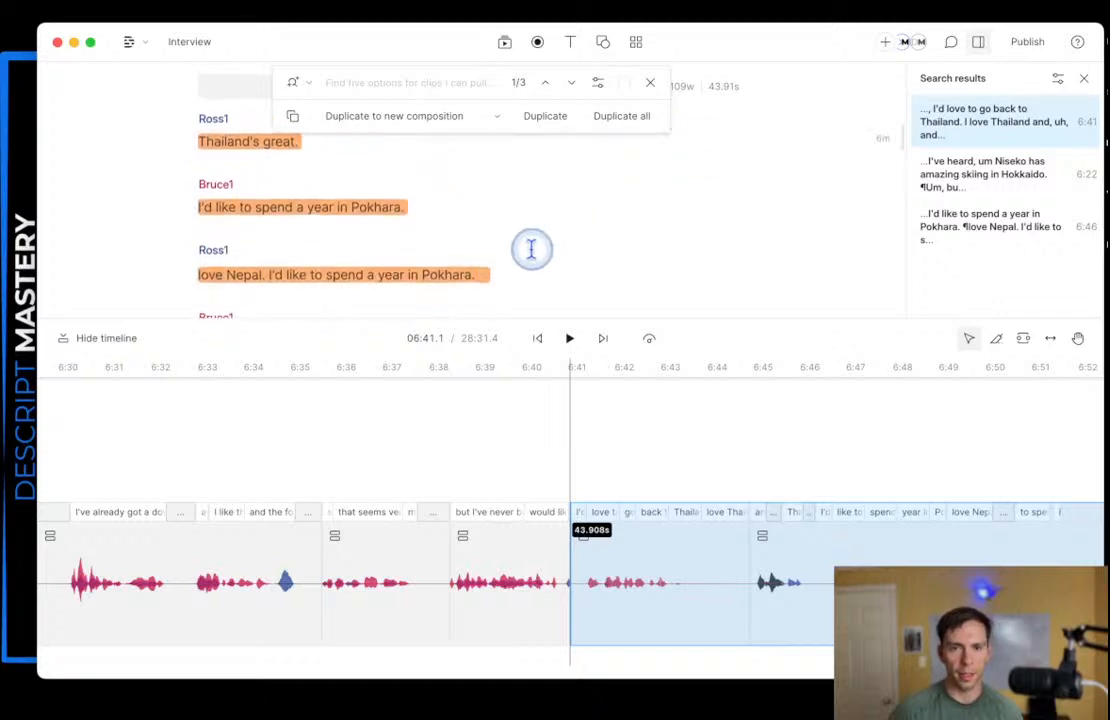
scroll(531, 249, down, 5)
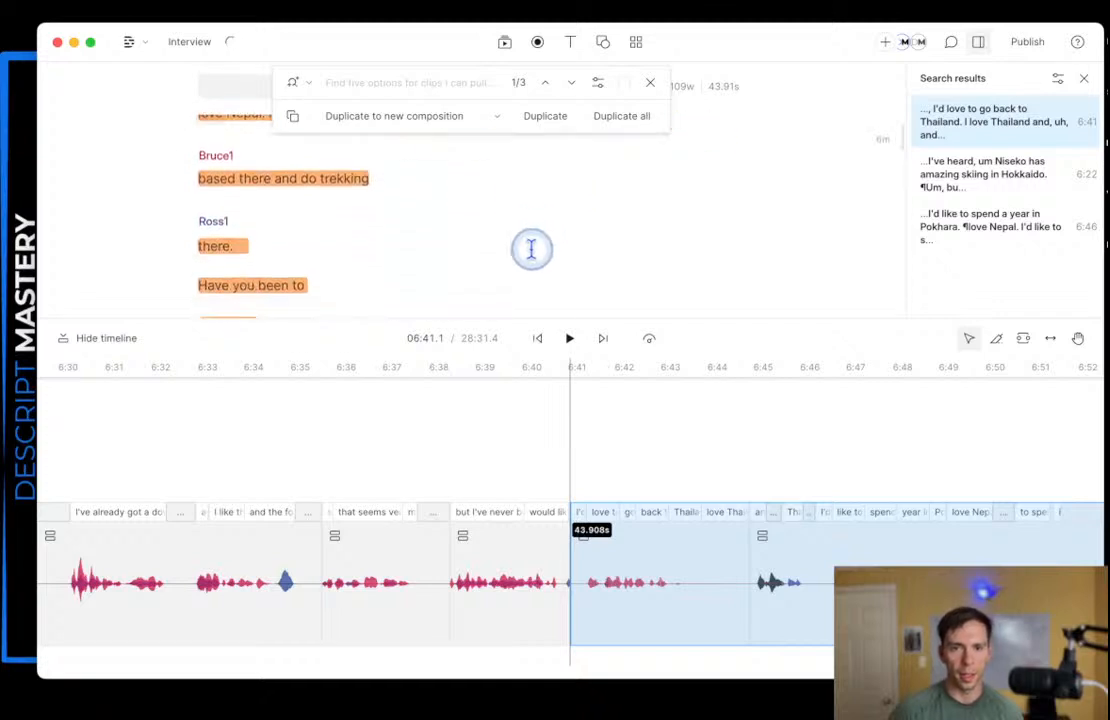
scroll(531, 249, down, 5)
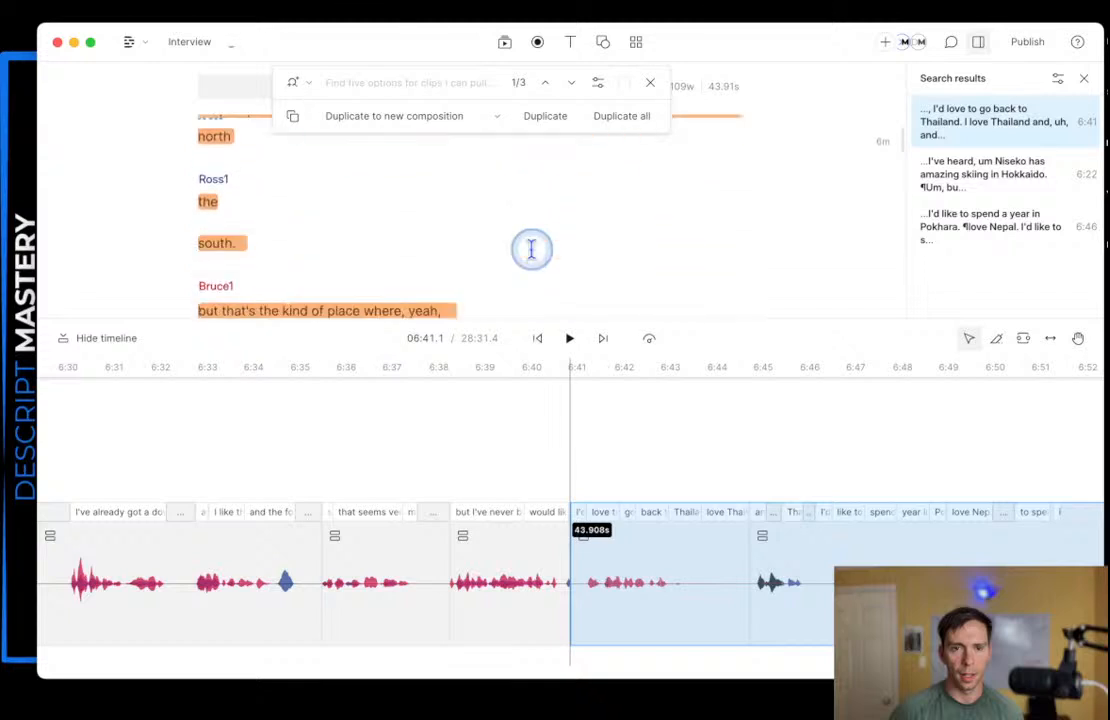
scroll(531, 249, down, 2)
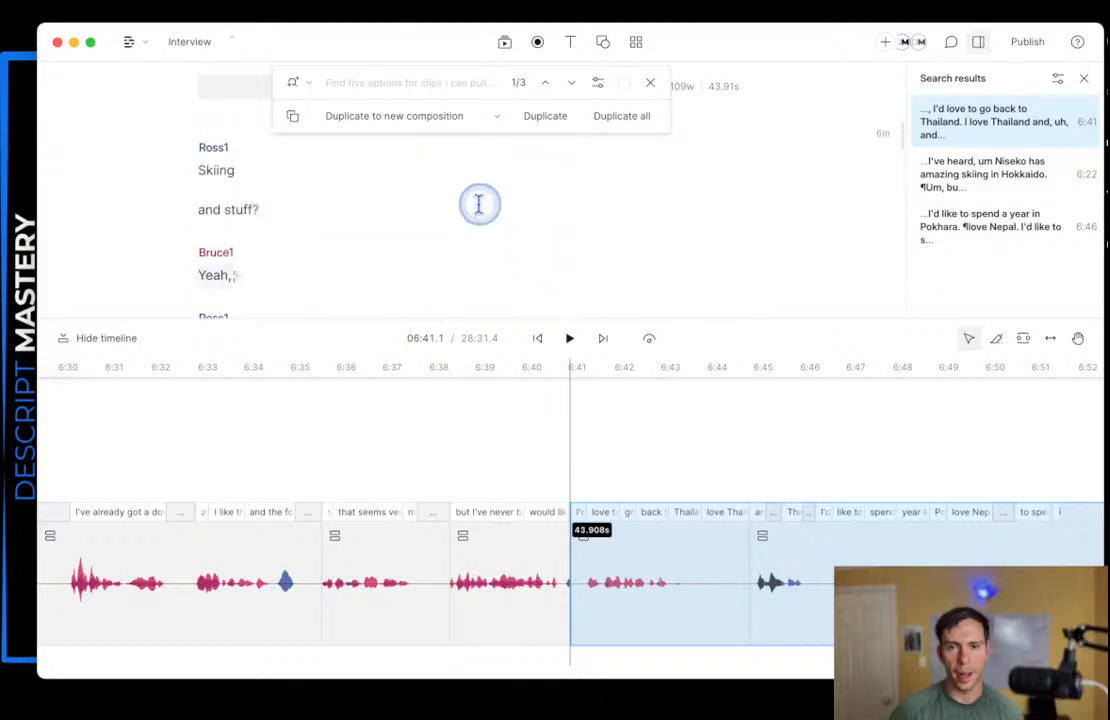
click(650, 82)
- Review the AI's editing, finding and publishing actions with the Thailand passage still selected, then dismiss the list
click(338, 85)
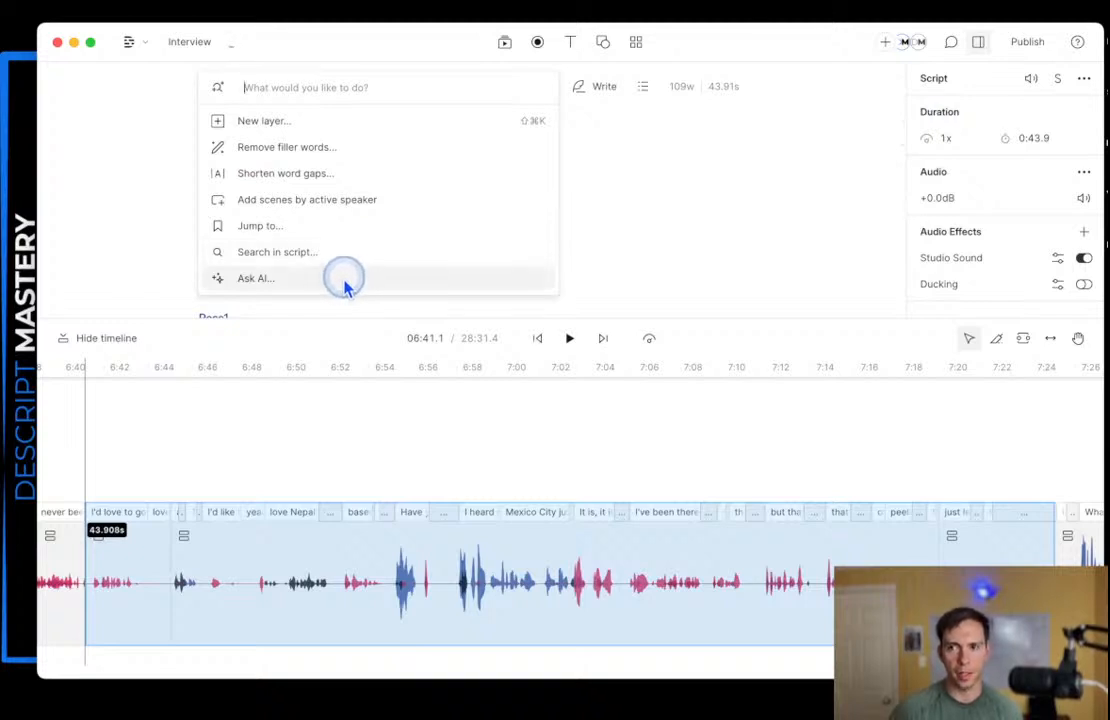
click(527, 266)
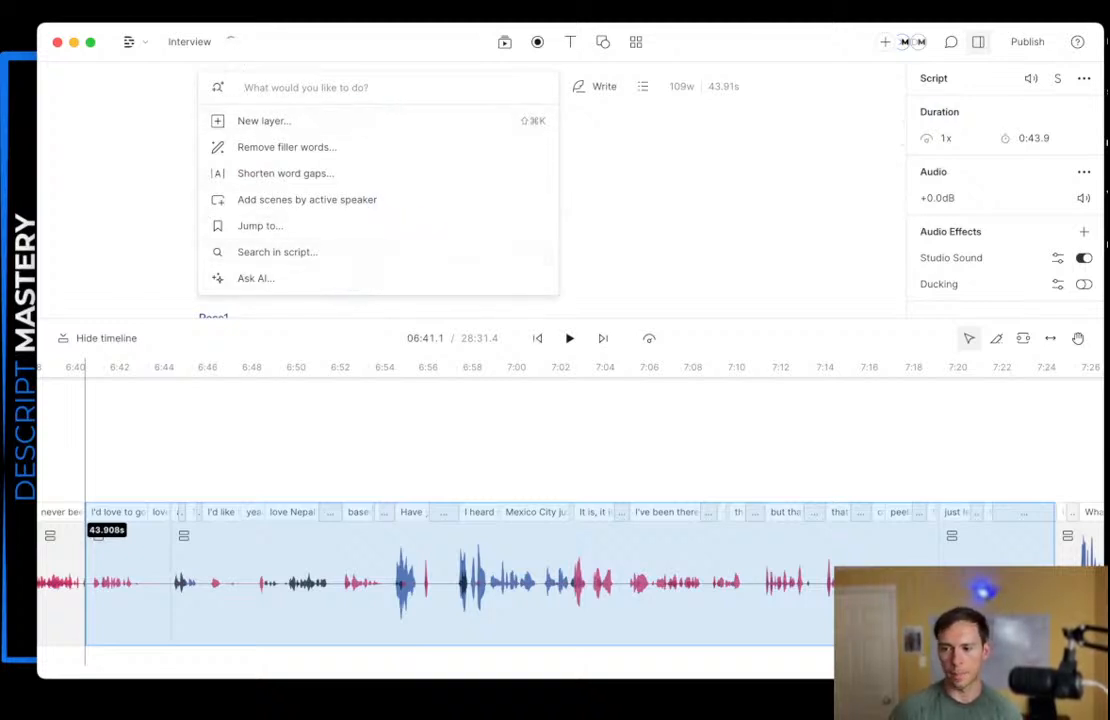
click(310, 279)
scroll(403, 283, down, 3)
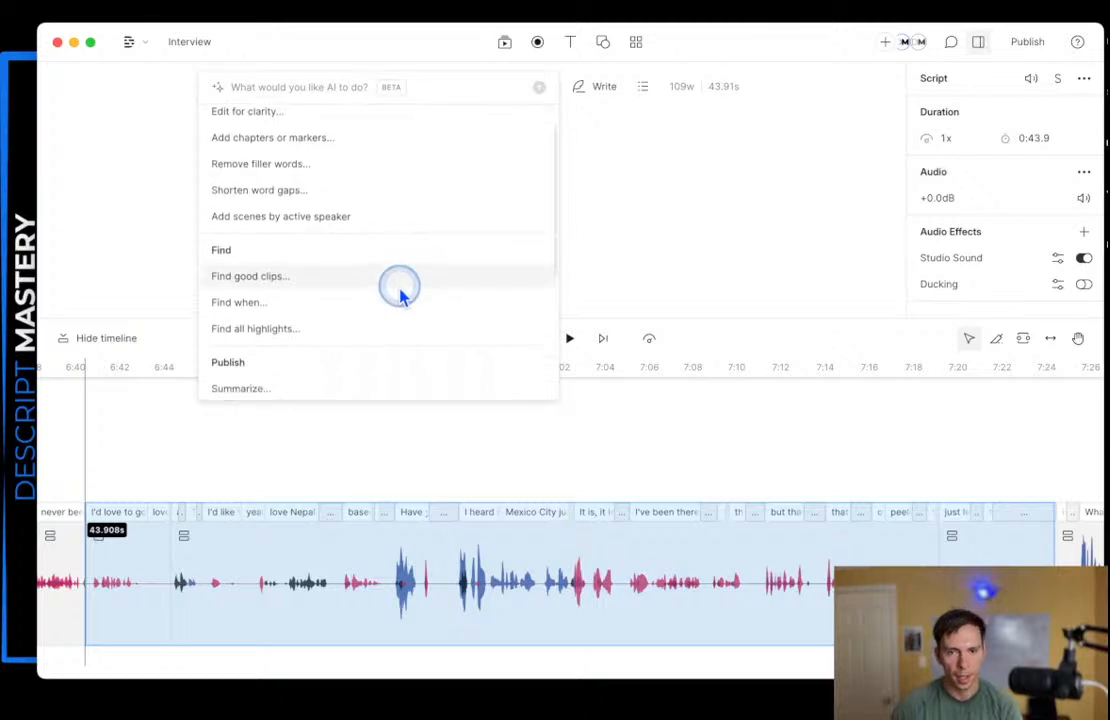
scroll(315, 376, down, 5)
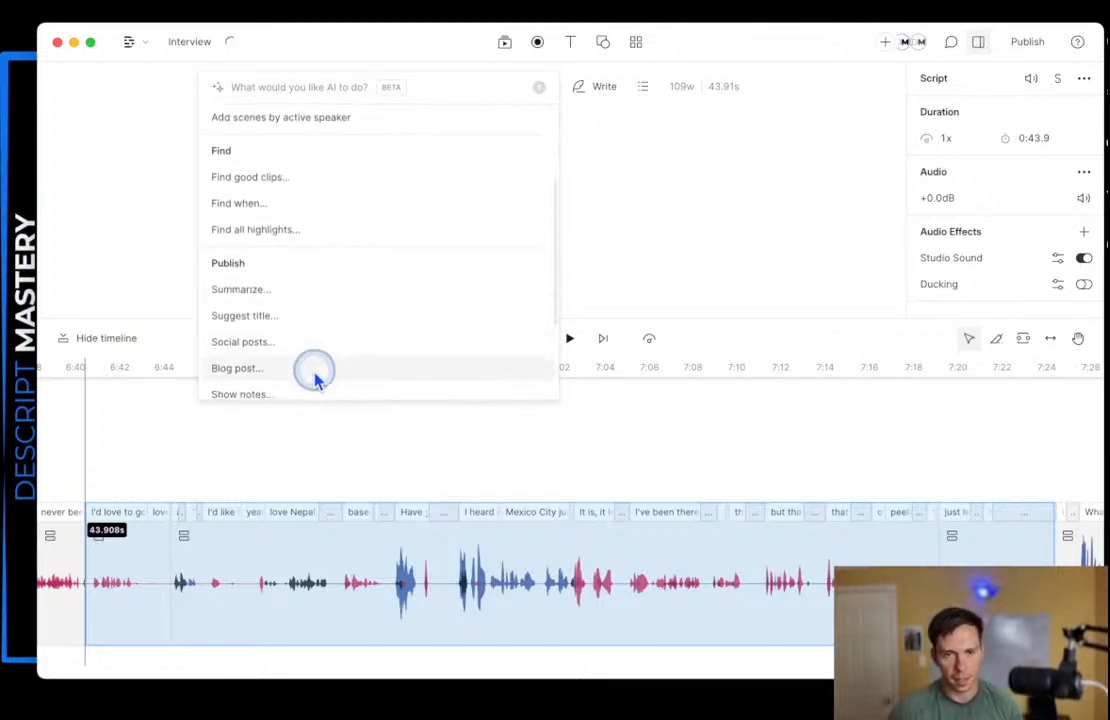
scroll(406, 372, down, 5)
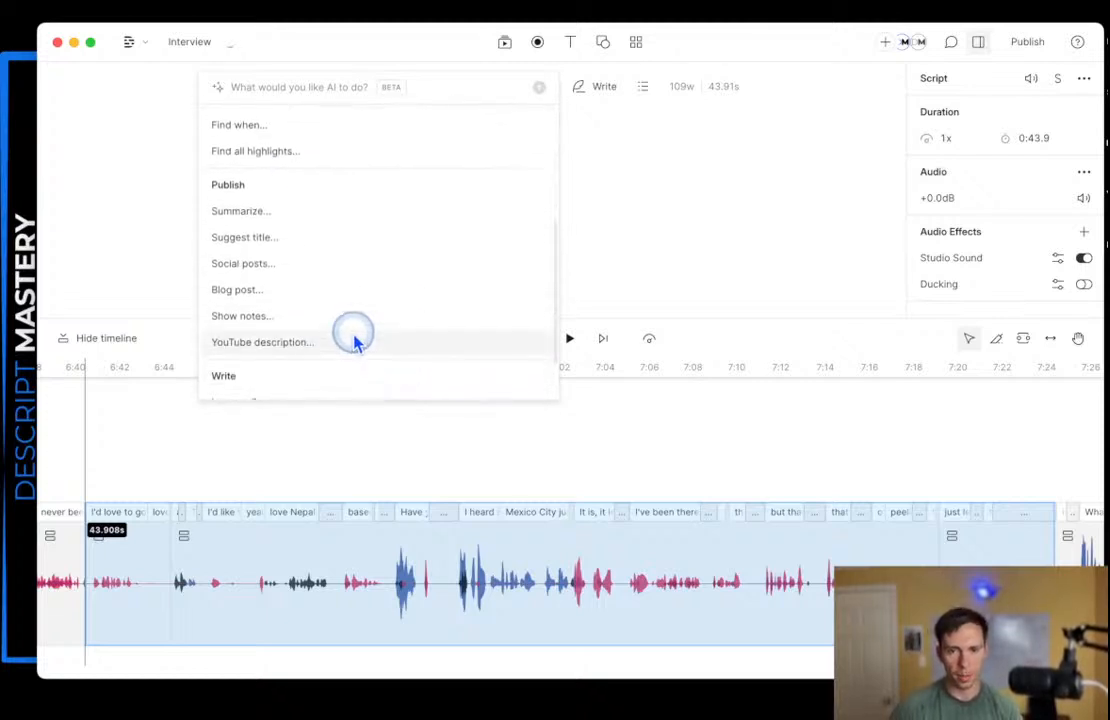
click(706, 203)
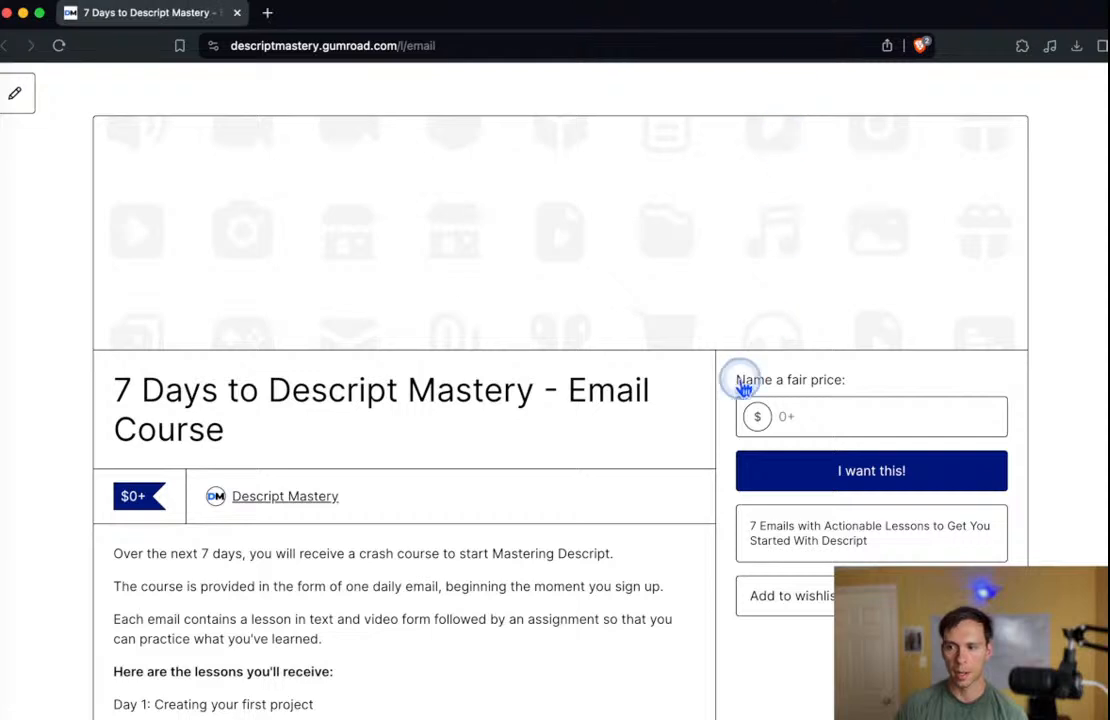
- Read through the course description, daily lesson list and sign-up instructions on the 7 Days to Descript Mastery page
scroll(900, 400, down, 1)
scroll(658, 530, down, 3)
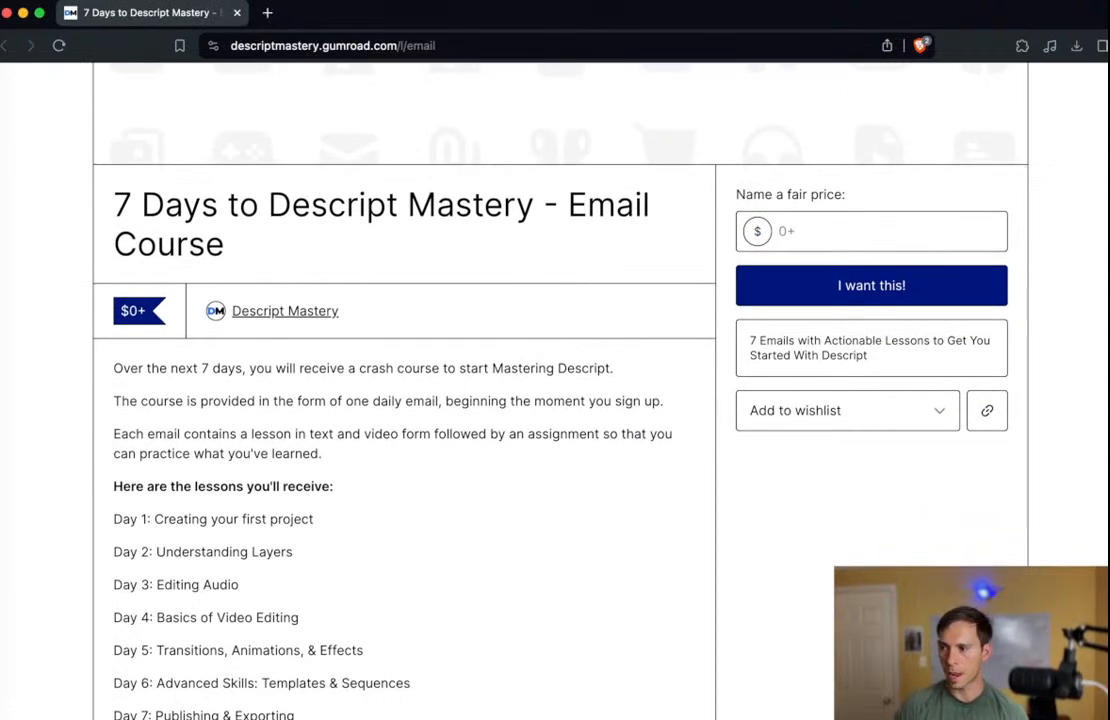
key(super+Tab)
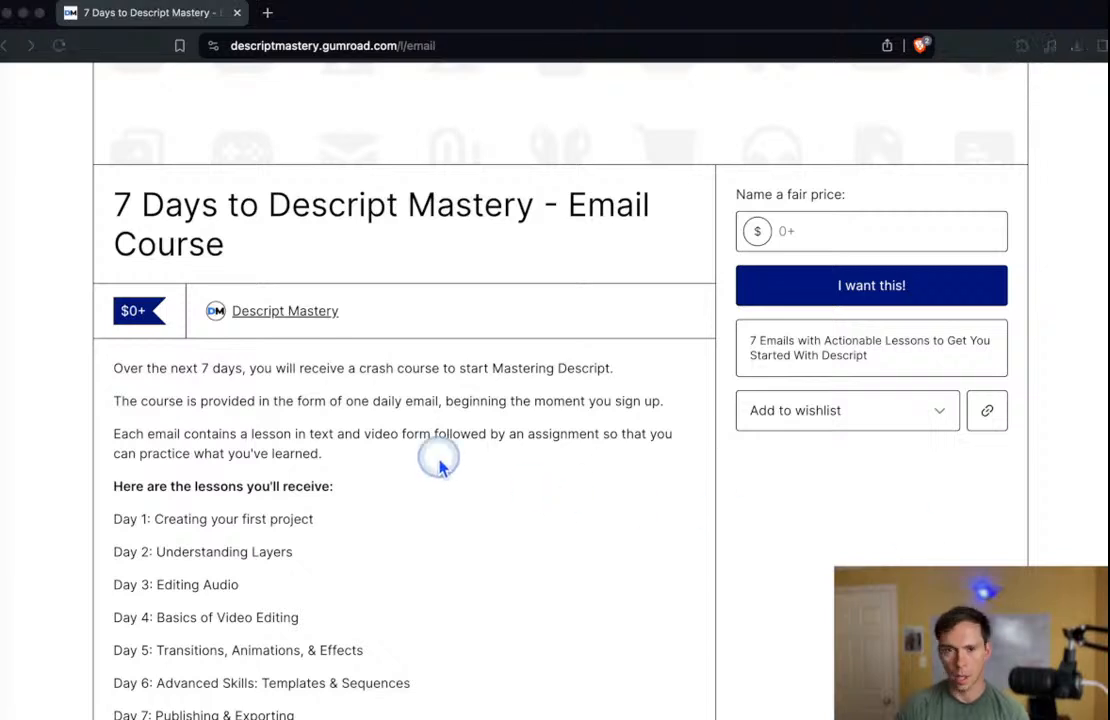
click(548, 537)
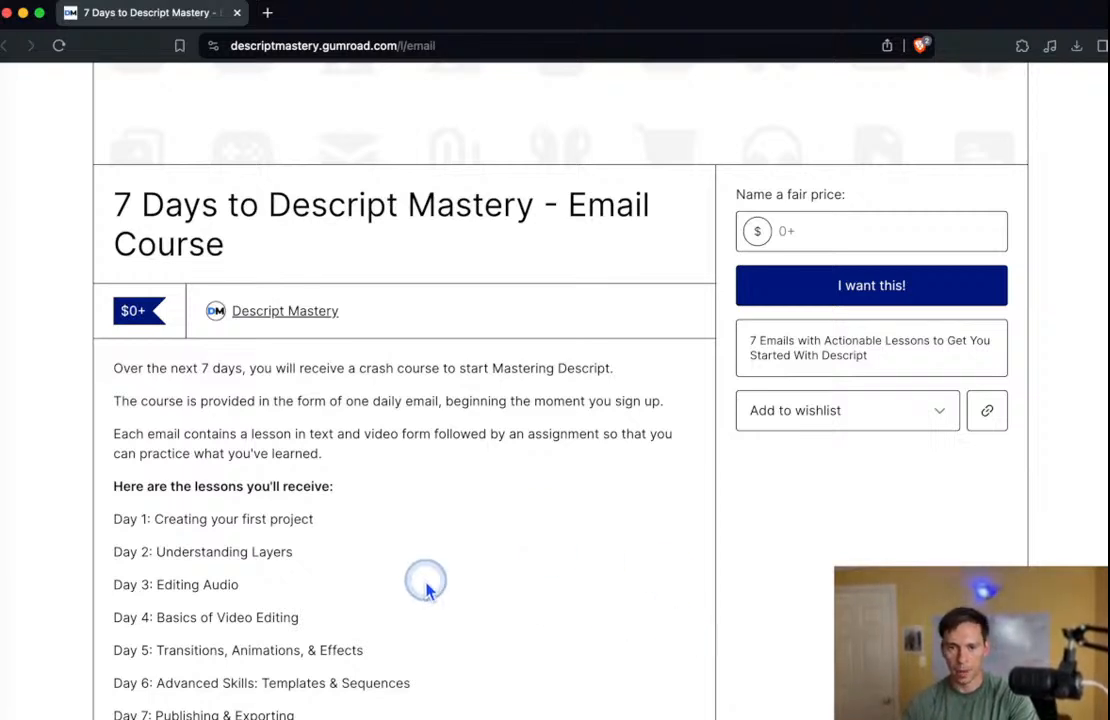
scroll(535, 638, down, 1)
scroll(472, 515, down, 3)
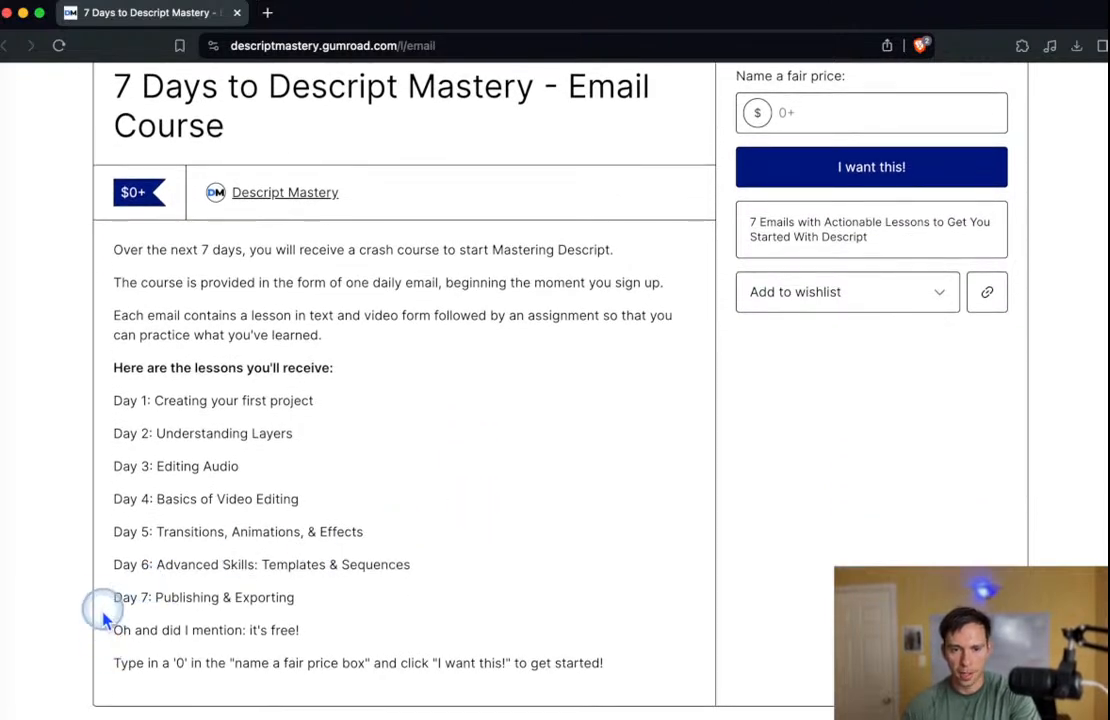
scroll(605, 598, down, 1)
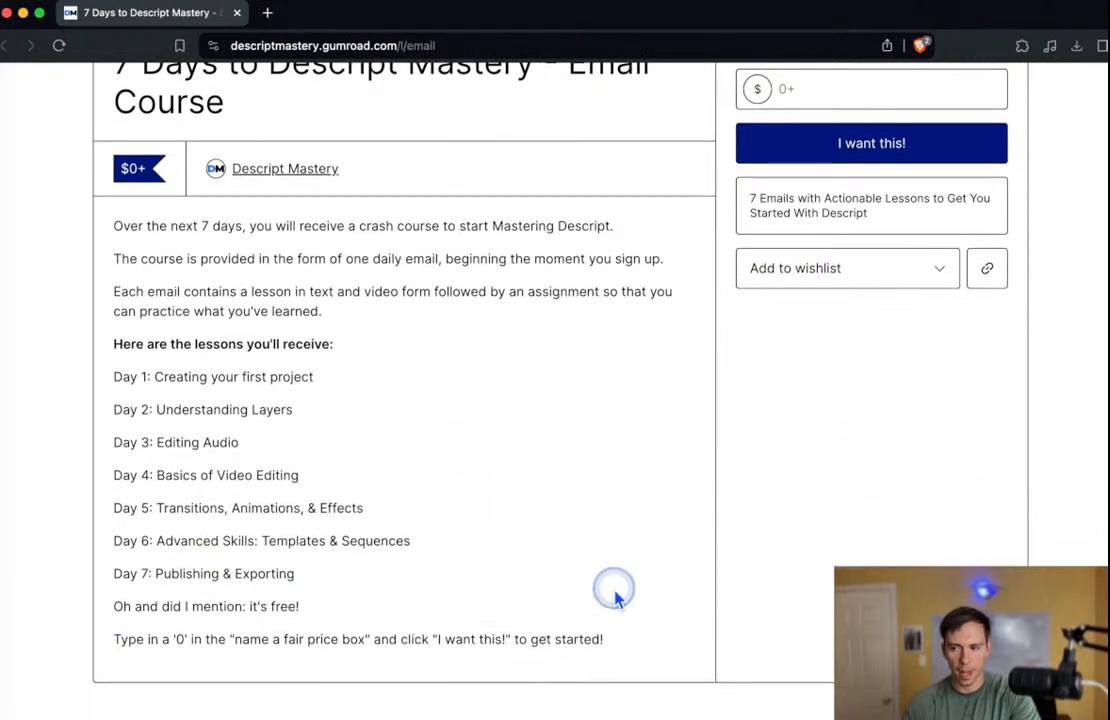
scroll(615, 548, up, 4)
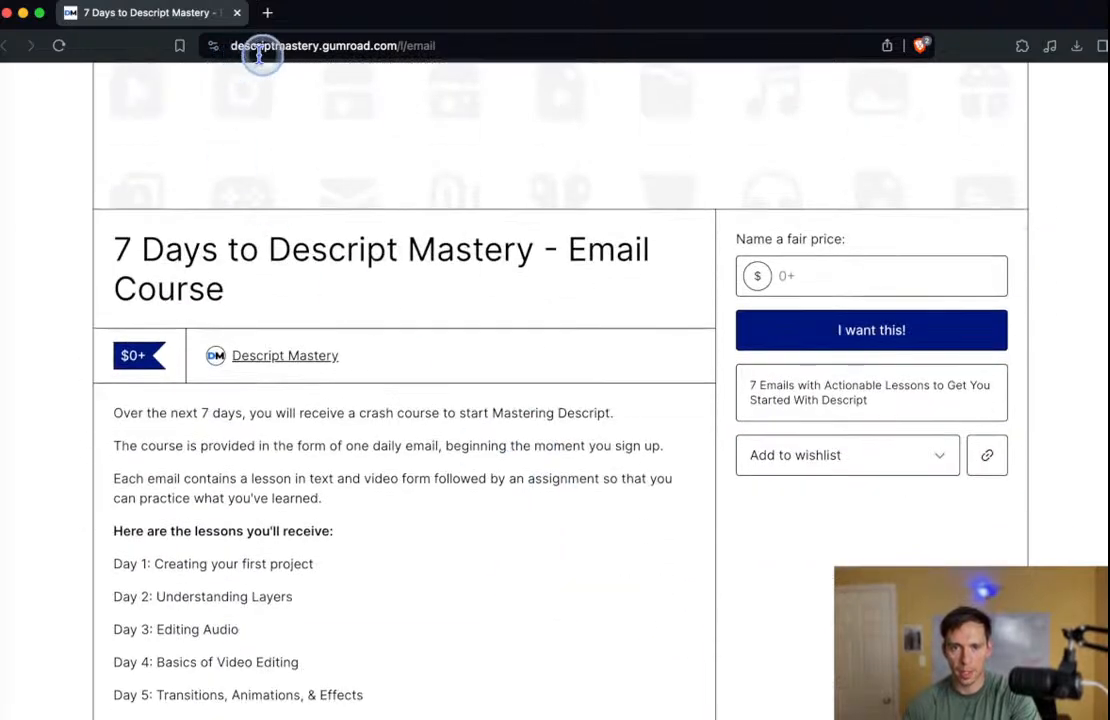
- Enter 0 as the fair price for the 7 Days to Descript Mastery email course
scroll(565, 485, down, 1)
click(807, 296)
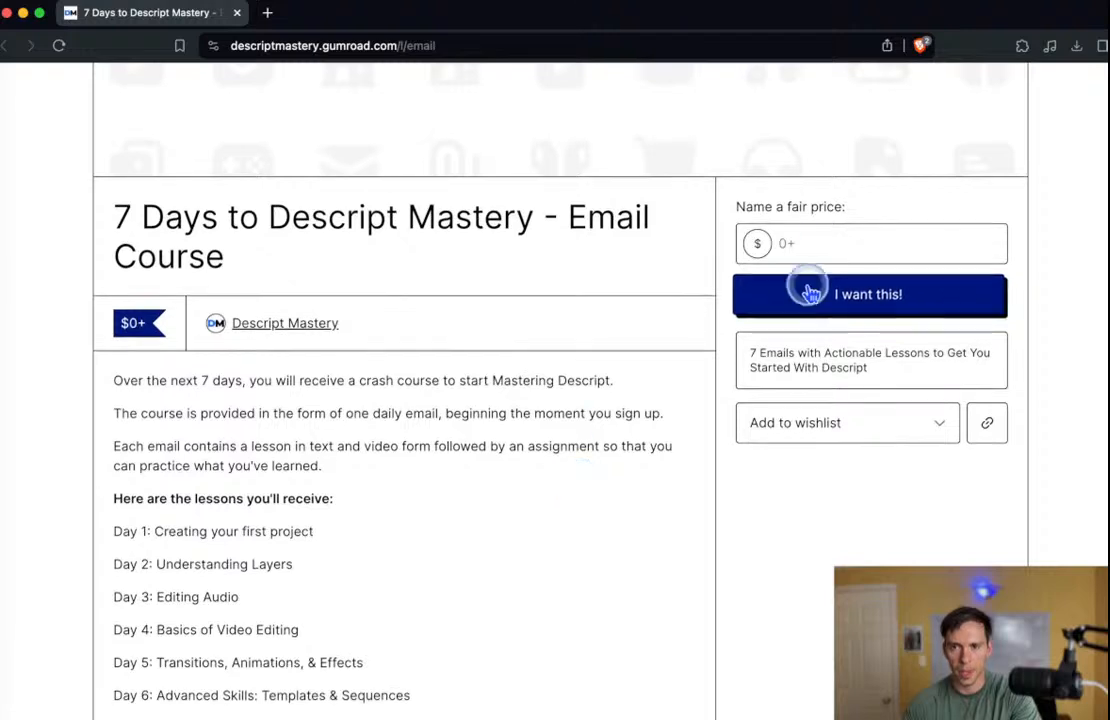
click(847, 231)
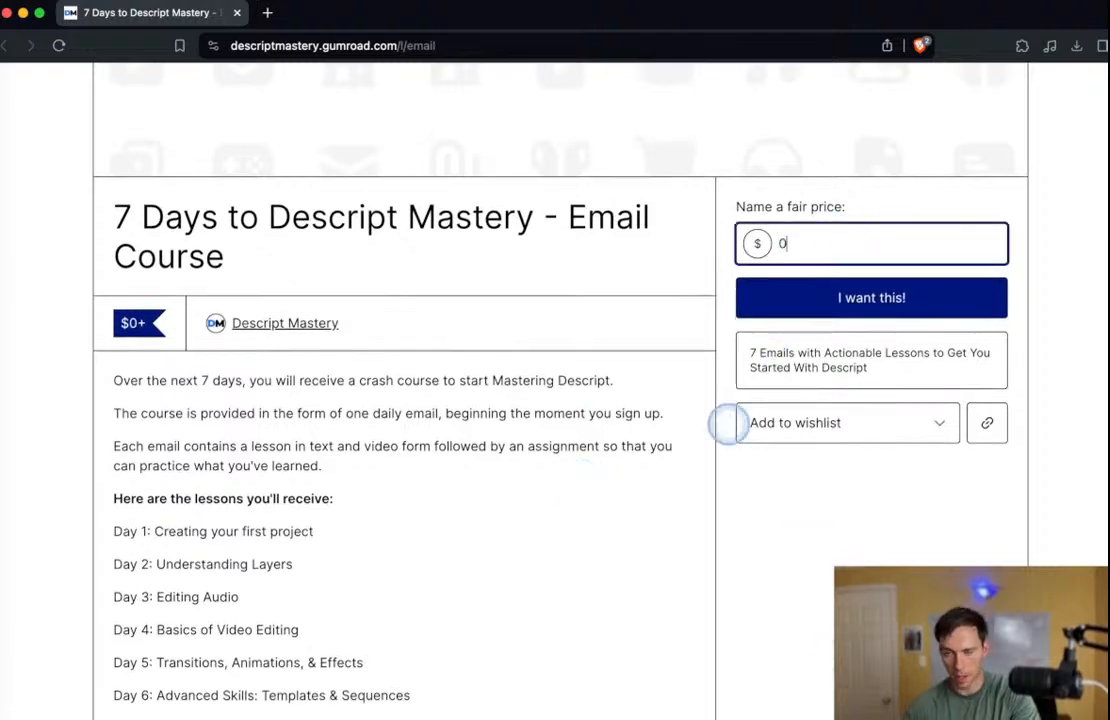
click(821, 548)
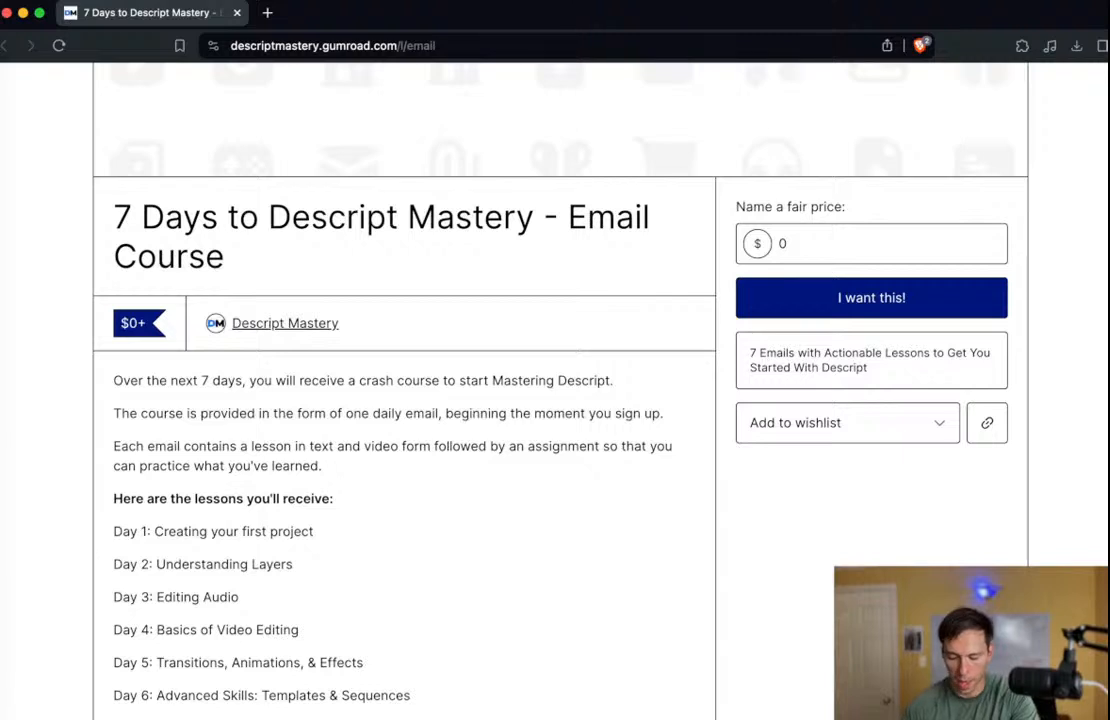
key(super+Tab)
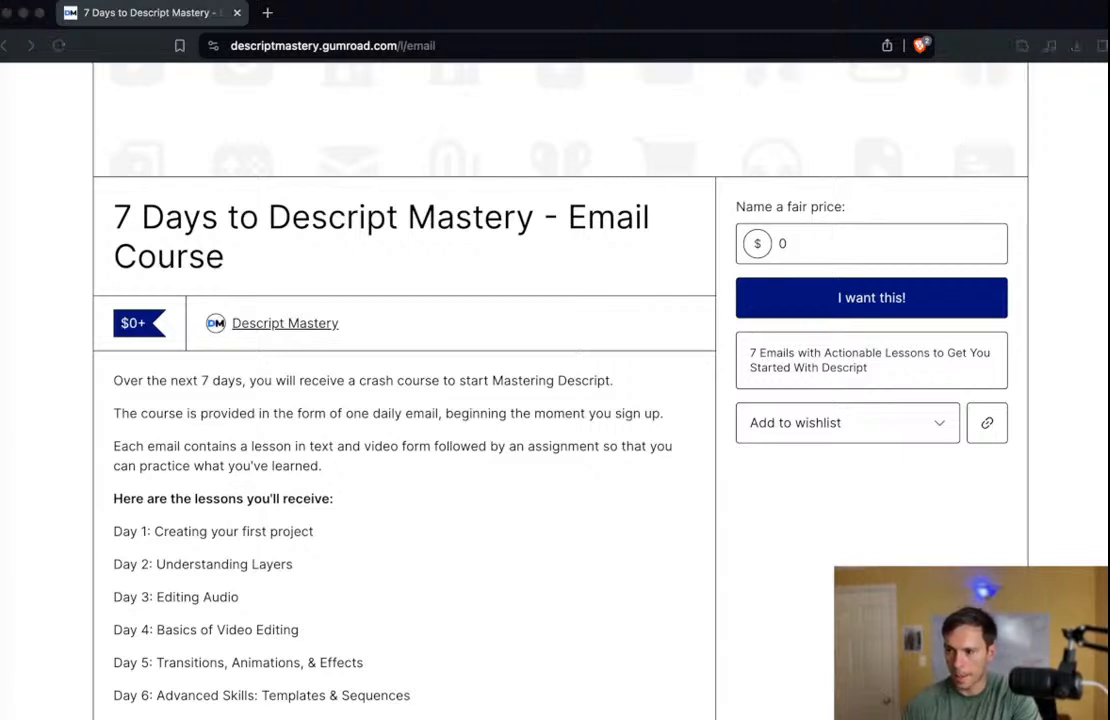
- Strip the gumroad part and the /l/email path from the page address and load the descriptmastery.com home page
mouse_move(345, 20)
mouse_down()
mouse_move(471, 43)
mouse_move(348, 2)
mouse_up()
double_click(332, 45)
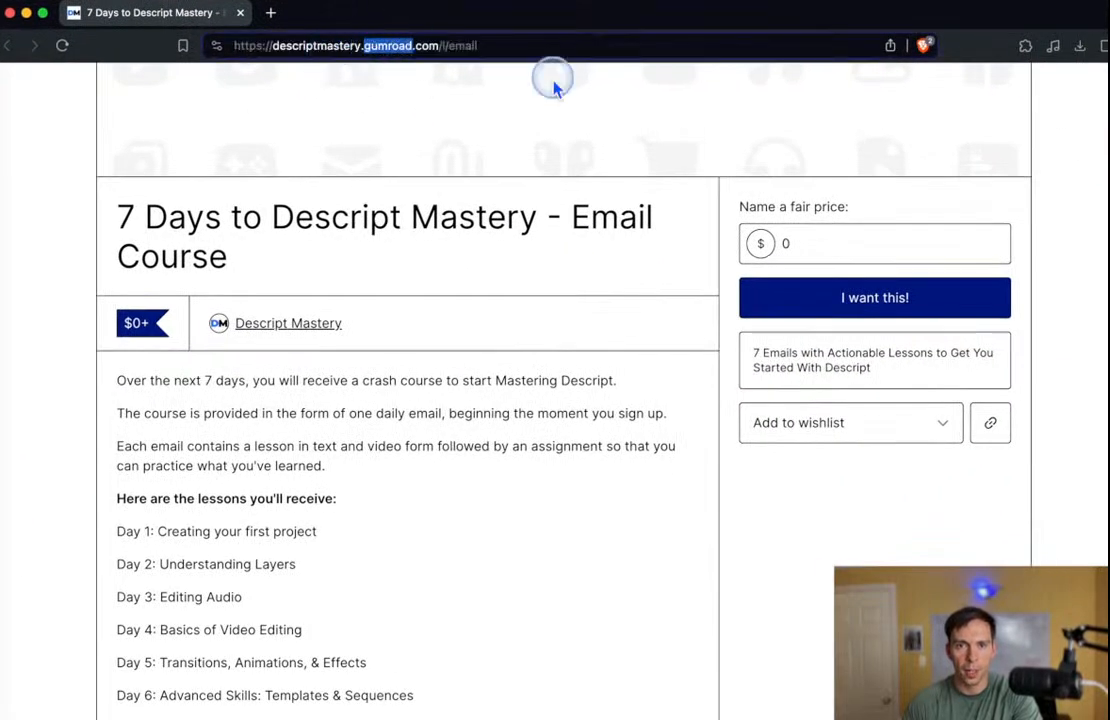
key(BackSpace)
key(BackSpace)
key(Return)
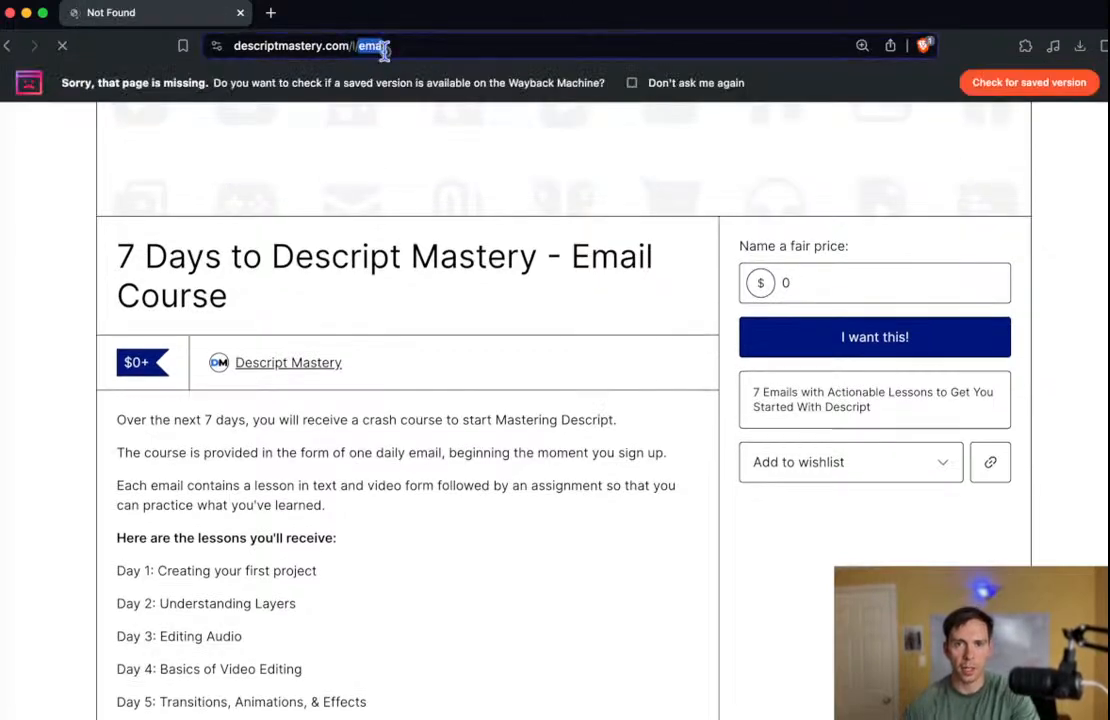
double_click(455, 46)
key(BackSpace)
key(BackSpace)
key(BackSpace)
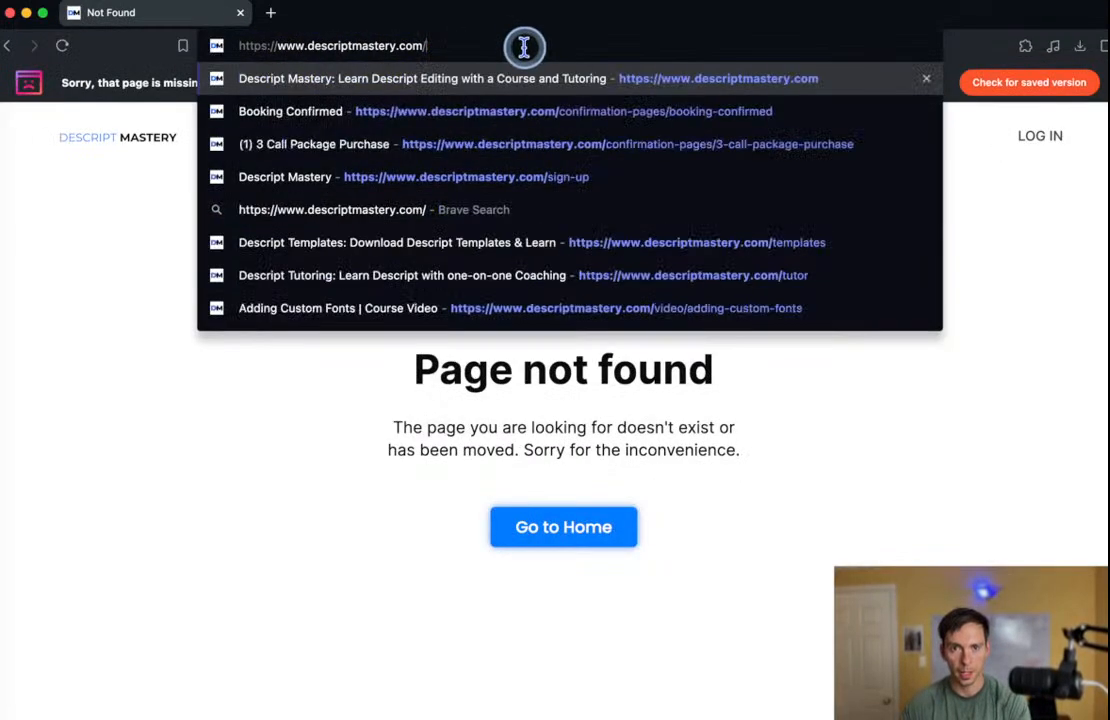
key(Return)
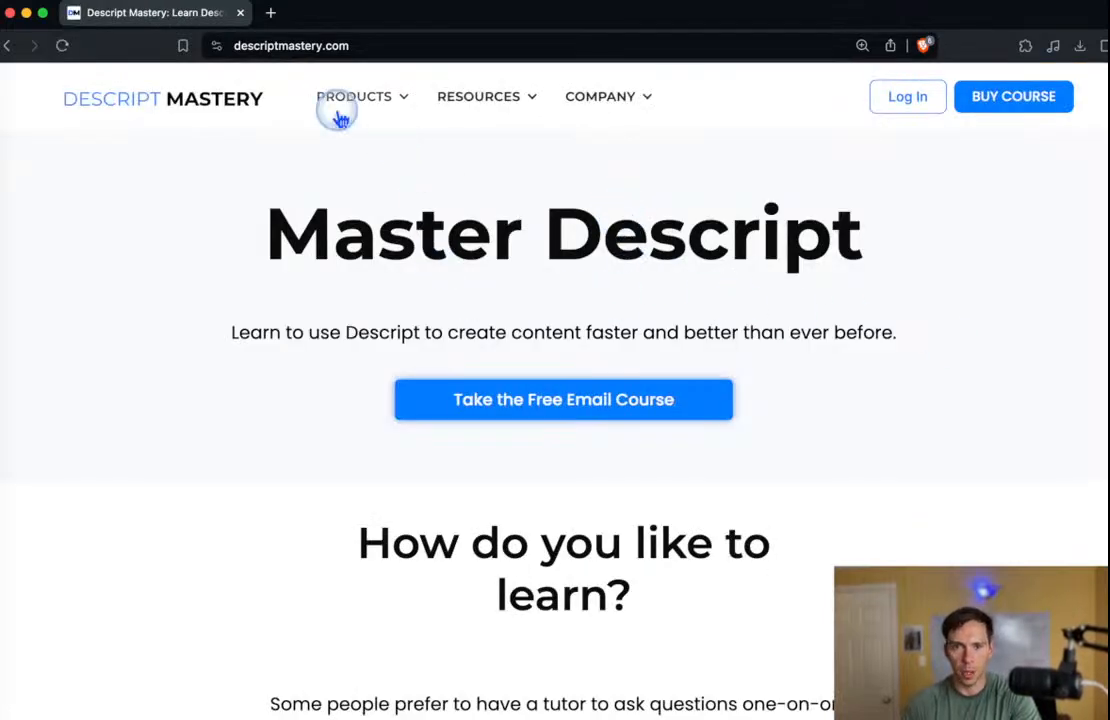
- Open the Templates page among the Descript Mastery products
mouse_move(336, 106)
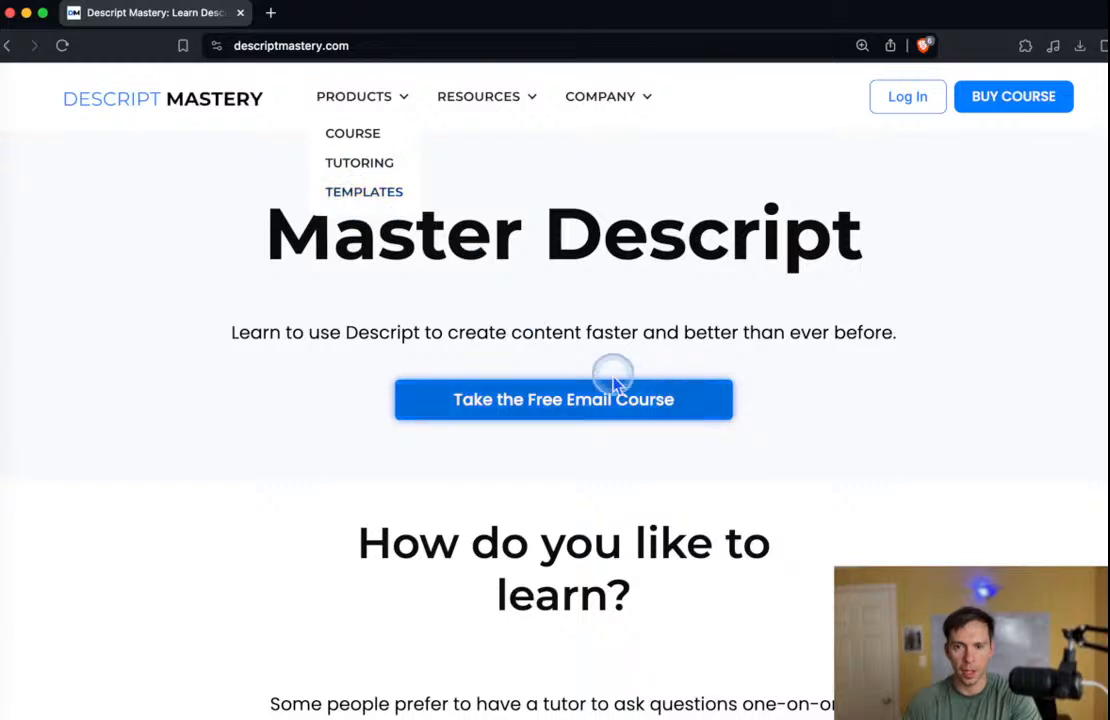
click(366, 146)
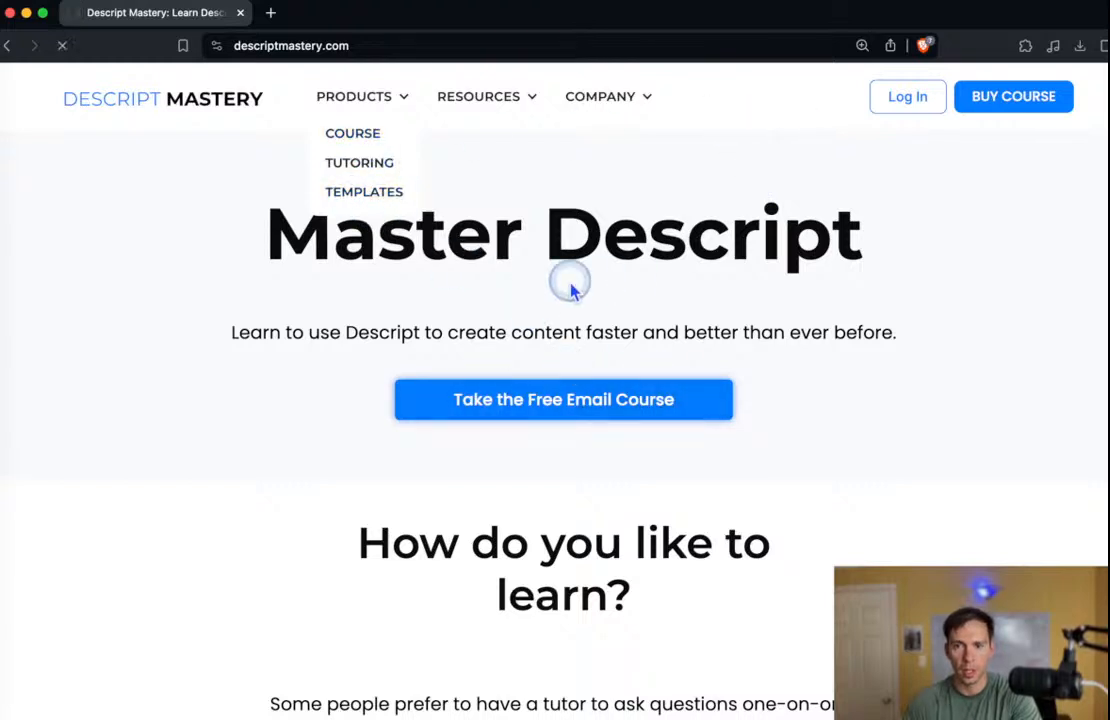
mouse_move(377, 97)
click(364, 192)
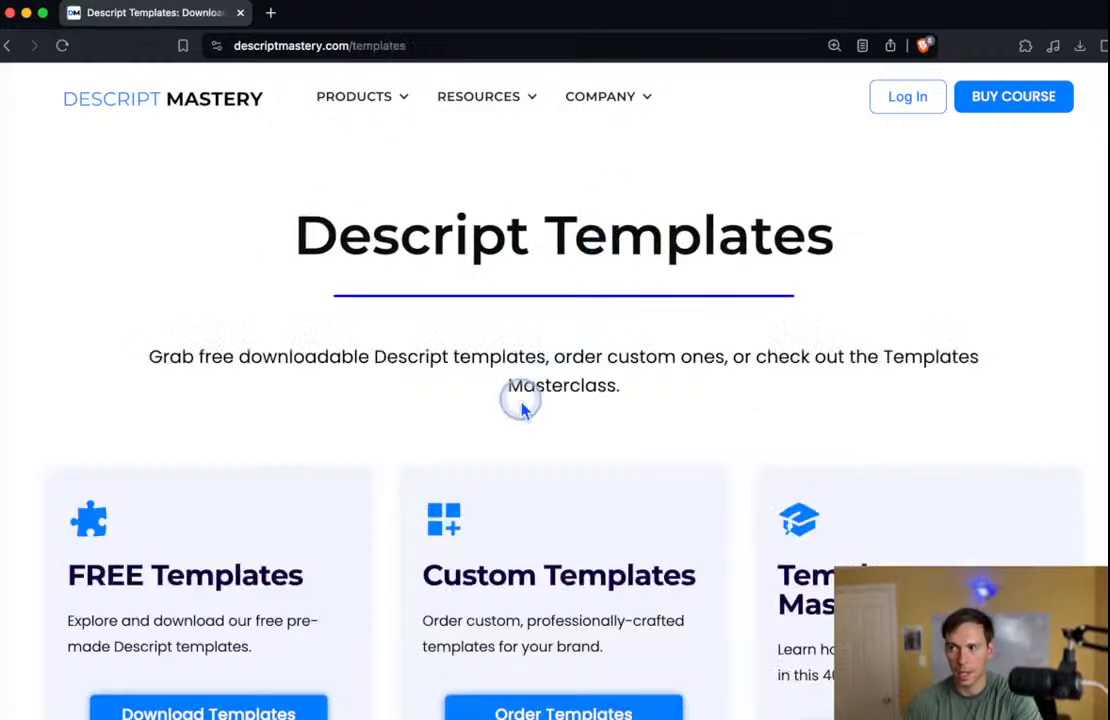
- Go to the free templates section and look through the downloadable packs and their usage instructions
scroll(478, 436, down, 3)
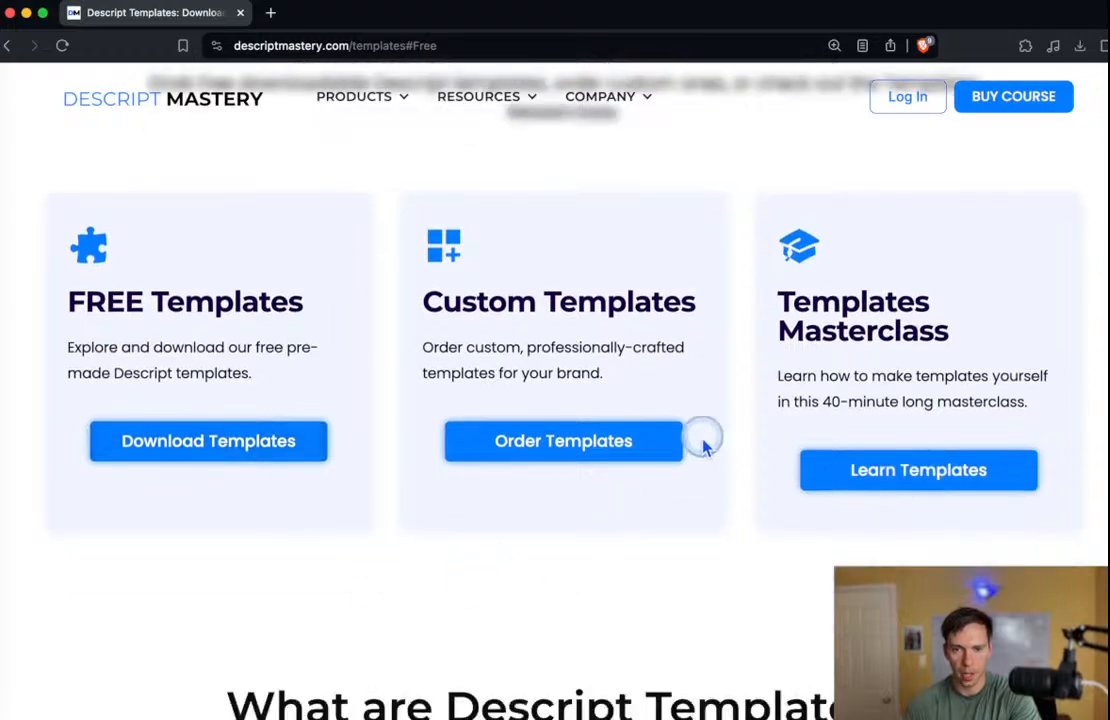
scroll(705, 448, down, 10)
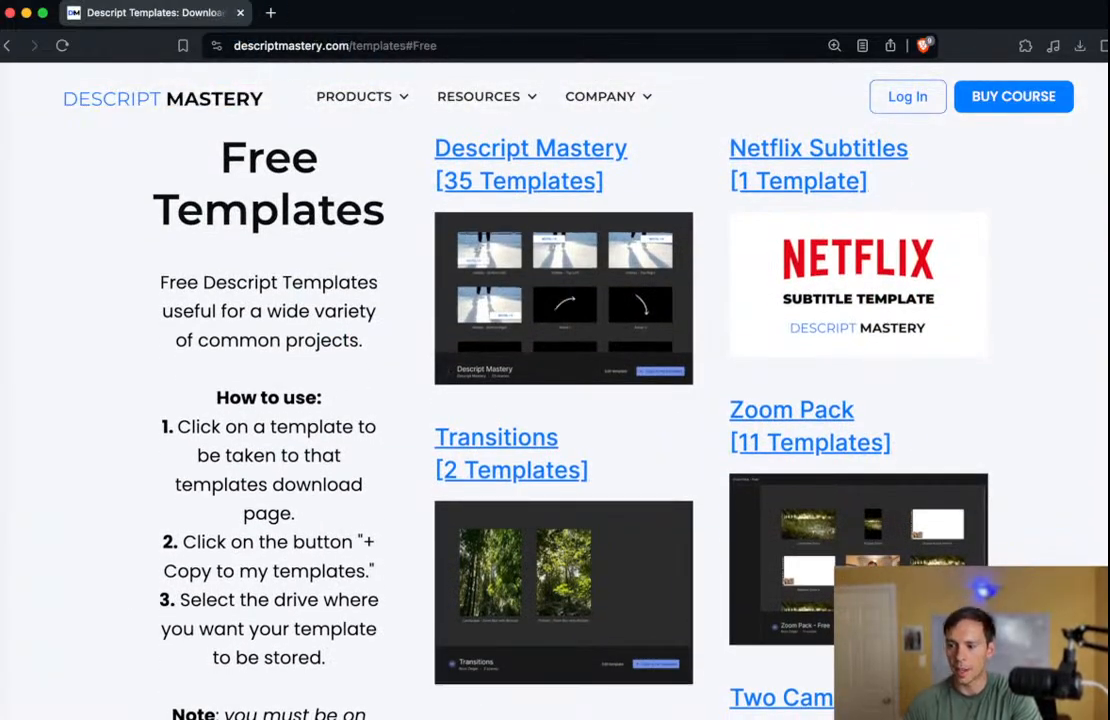
scroll(411, 163, up, 3)
scroll(421, 485, down, 3)
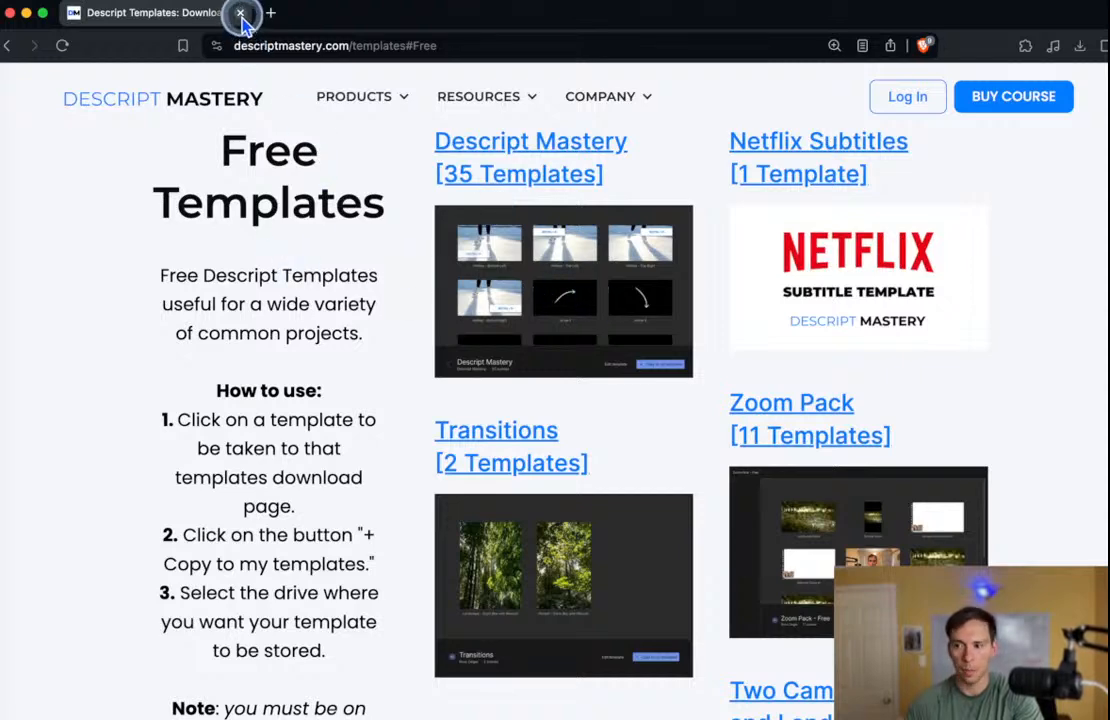
scroll(508, 471, down, 3)
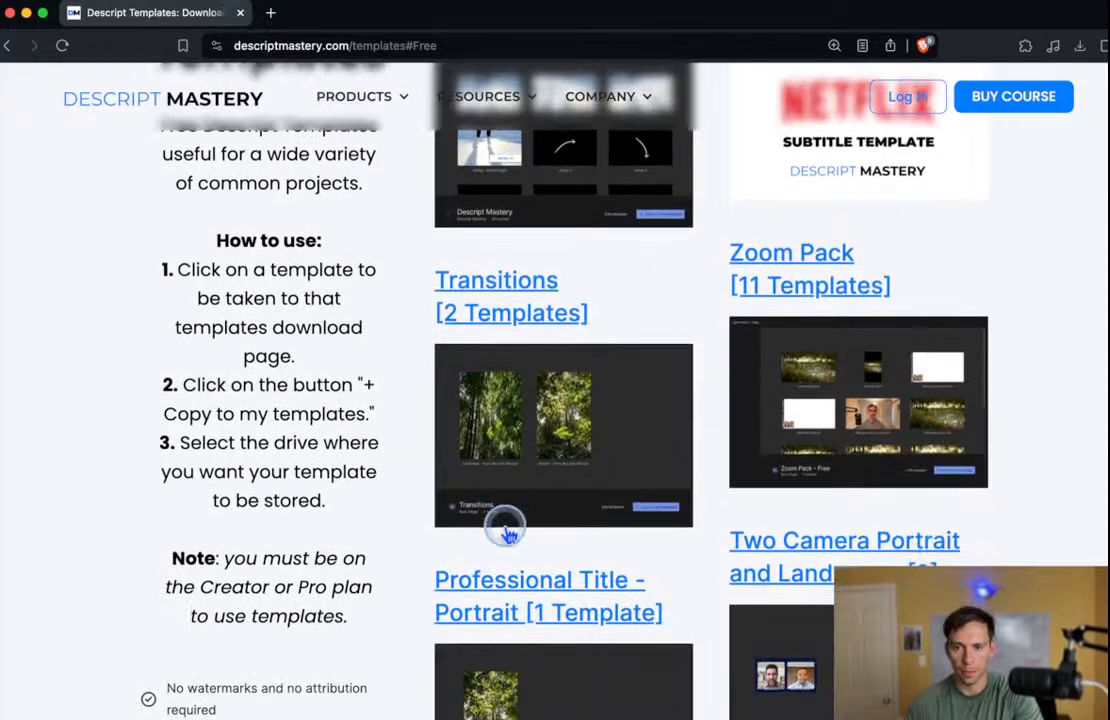